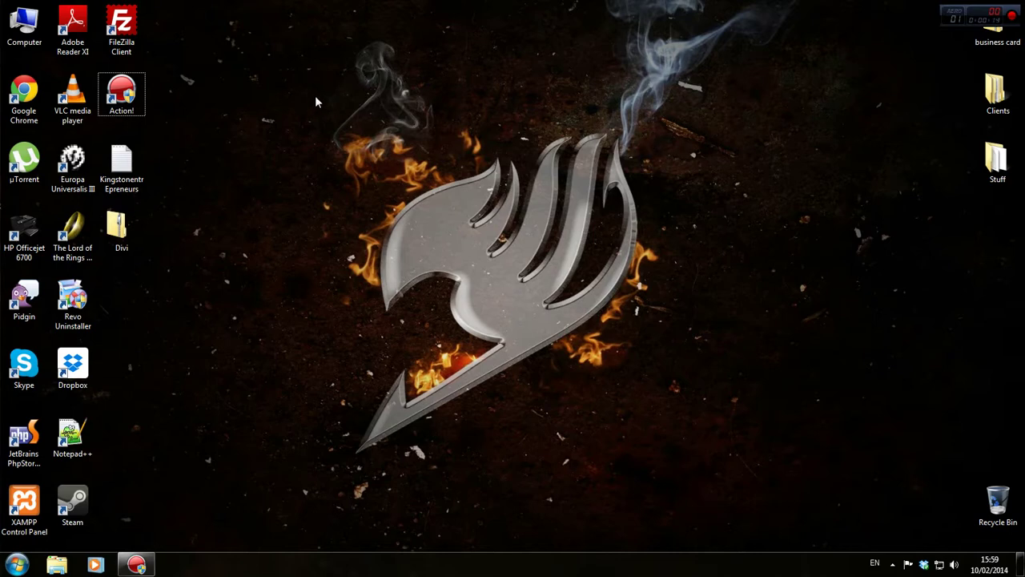
Launch Google Chrome from the Windows 7 Start menu onto a new tab page
{"action": "left_click_drag", "start_coordinate": [315, 95], "coordinate": [790, 447]}
{"action": "left_click", "coordinate": [17, 565]}
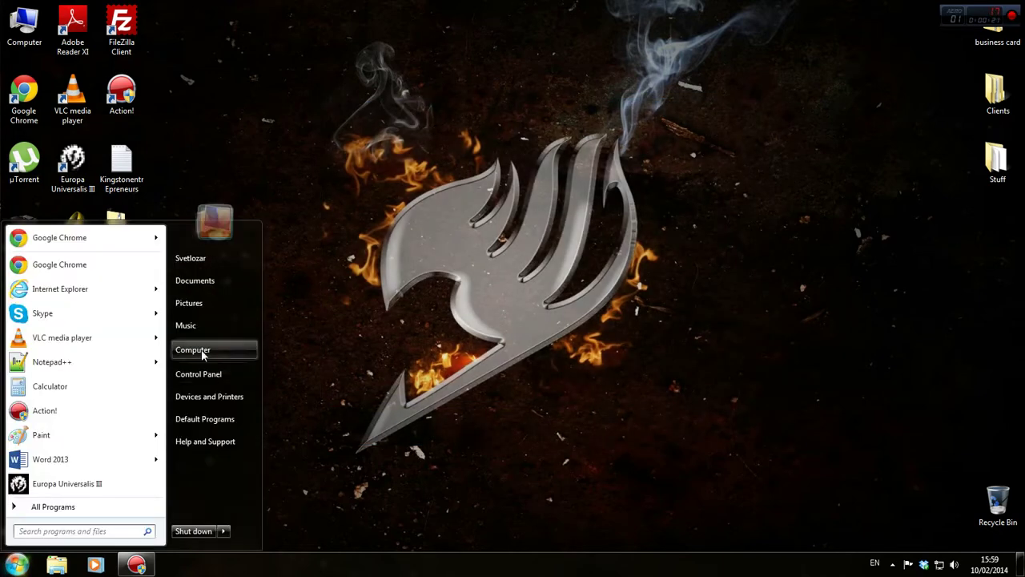
{"action": "left_click", "coordinate": [19, 565]}
{"action": "left_click", "coordinate": [22, 564]}
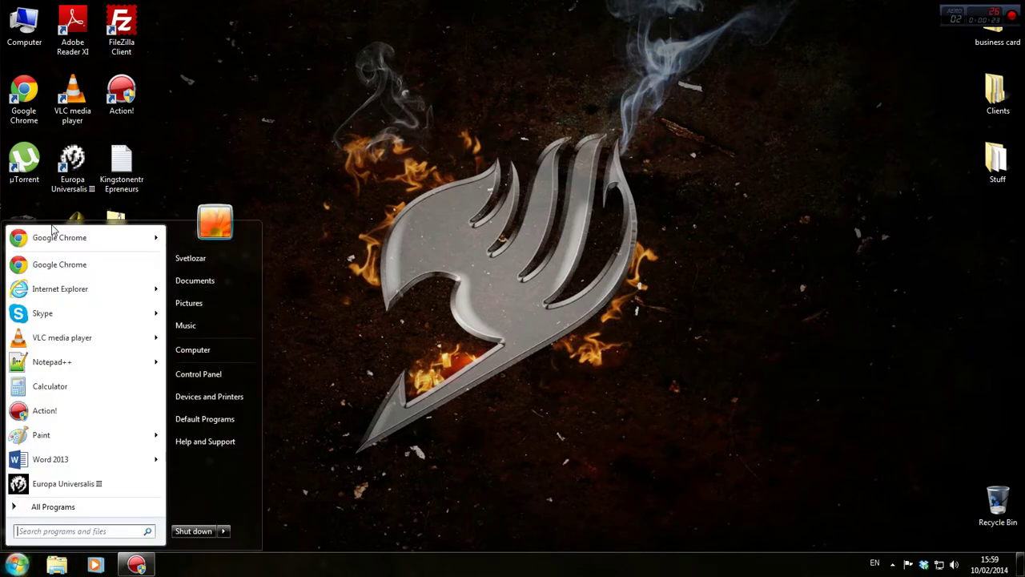
{"action": "left_click", "coordinate": [58, 241]}
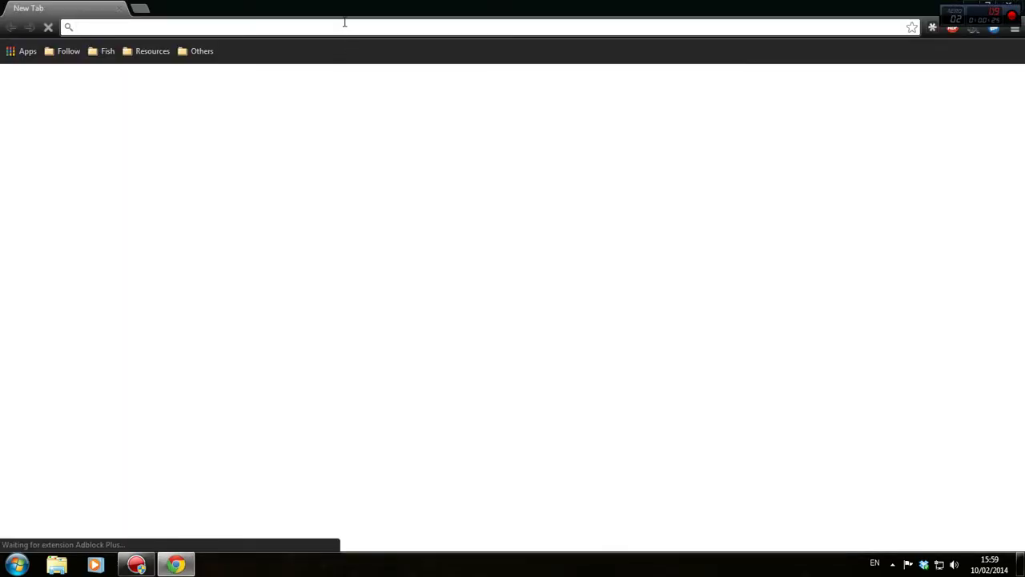
Load kingstonentrepreneurs.co.uk, closing the KU Students tab and dismissing the popup
{"action": "type", "text": "ku"}
{"action": "key", "text": "Return"}
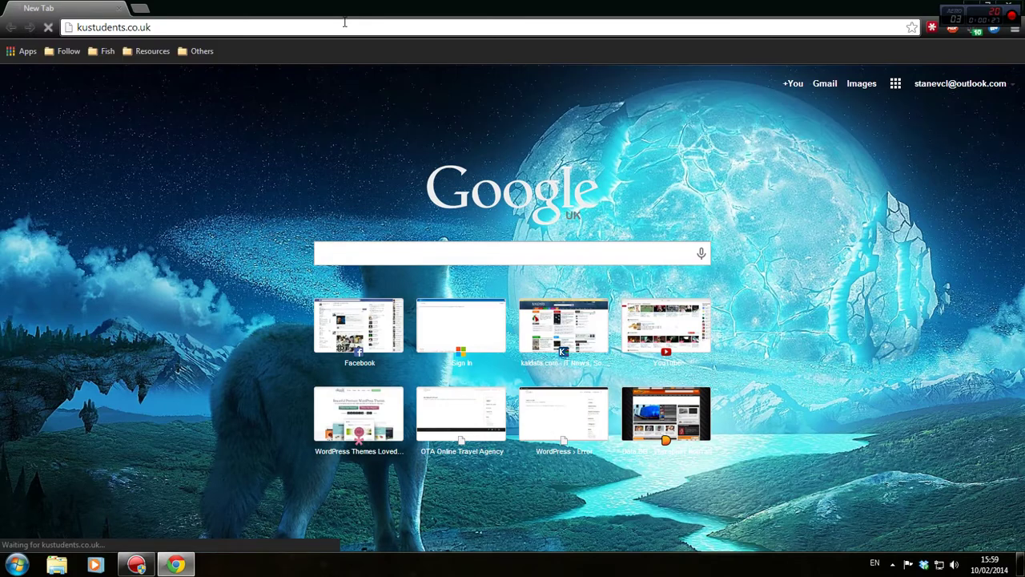
{"action": "key", "text": "ctrl+t"}
{"action": "type", "text": "kingstonentrepreneurs.co.uk"}
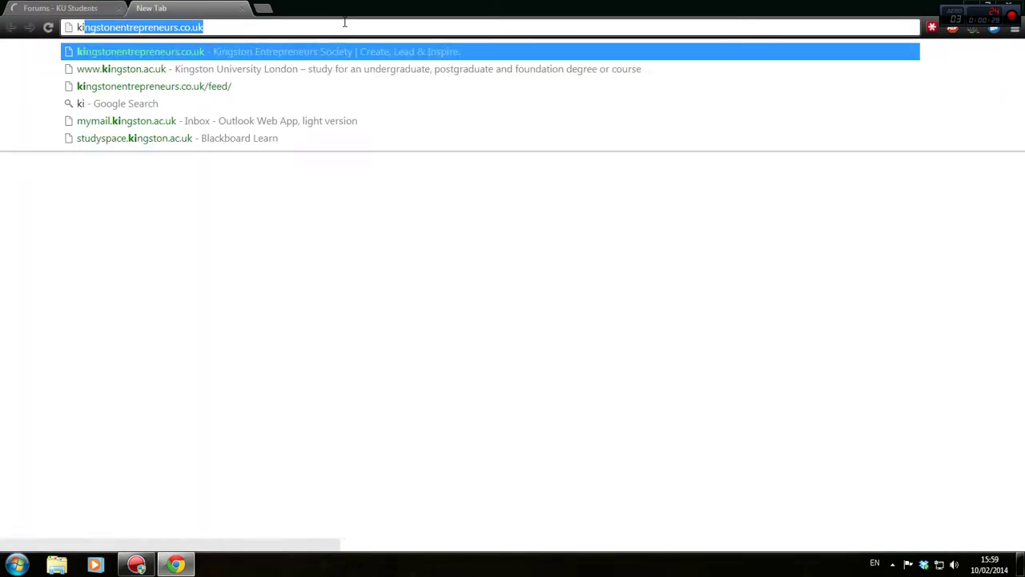
{"action": "key", "text": "Return"}
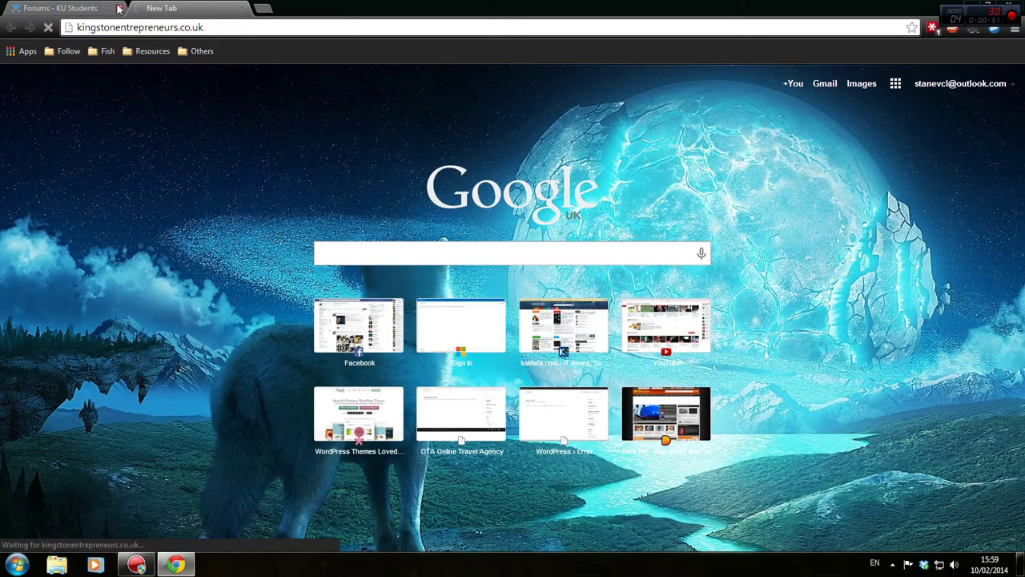
{"action": "left_click", "coordinate": [119, 8]}
{"action": "left_click", "coordinate": [892, 564]}
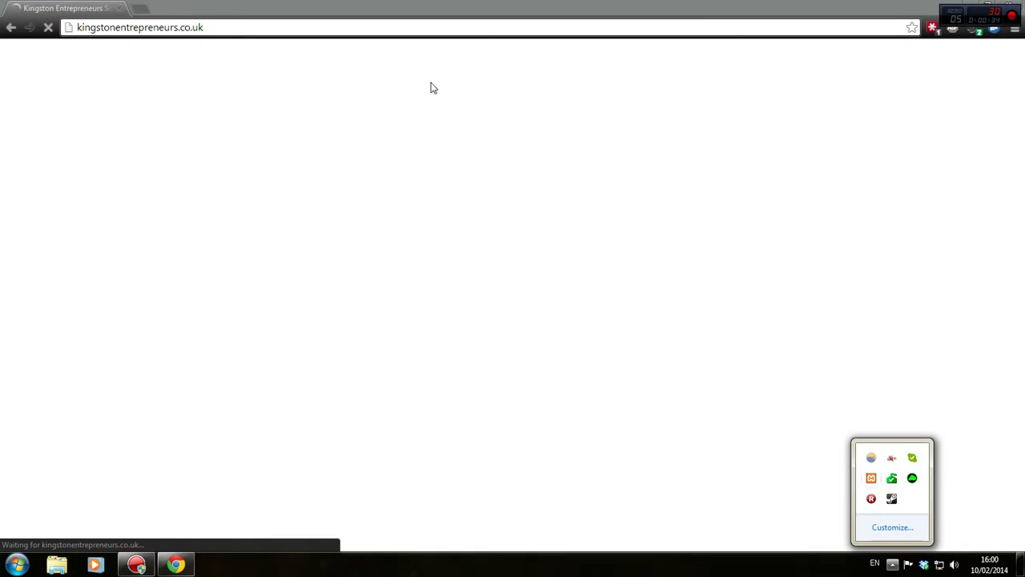
{"action": "left_click", "coordinate": [457, 210]}
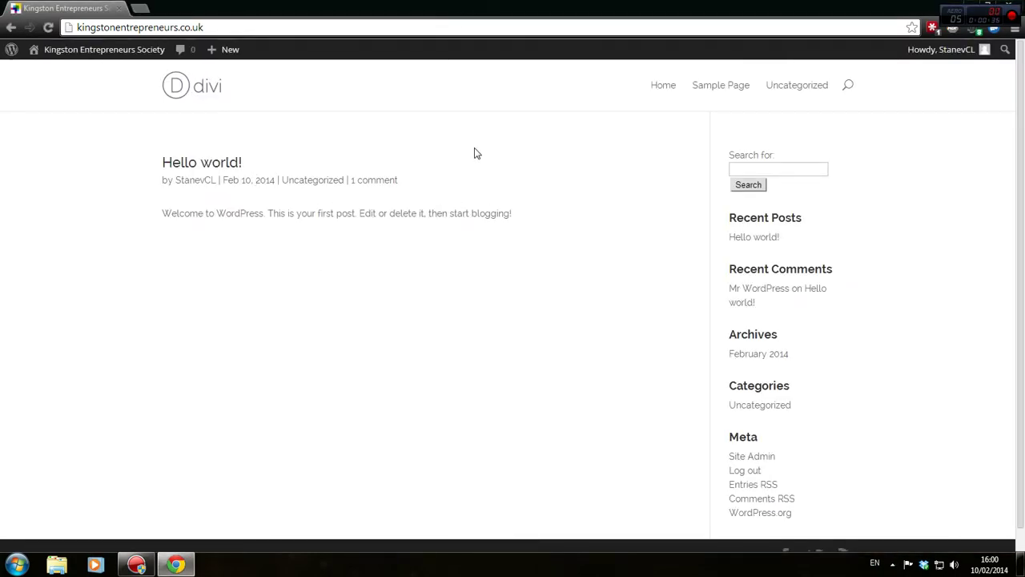
Open the Hello world! post and scroll through it
{"action": "left_click", "coordinate": [227, 165]}
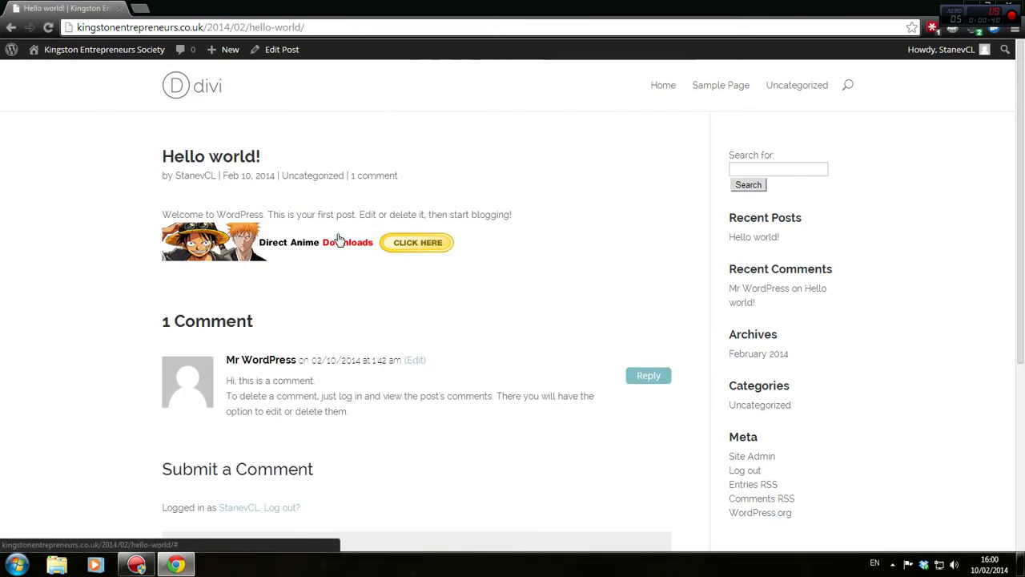
{"action": "scroll", "coordinate": [338, 234], "scroll_direction": "down", "scroll_amount": 2}
{"action": "scroll", "coordinate": [339, 233], "scroll_direction": "down", "scroll_amount": 1}
{"action": "scroll", "coordinate": [320, 237], "scroll_direction": "up", "scroll_amount": 3}
{"action": "scroll", "coordinate": [288, 239], "scroll_direction": "down", "scroll_amount": 2}
{"action": "scroll", "coordinate": [289, 240], "scroll_direction": "up", "scroll_amount": 2}
Load kingstonentrepreneurs.co.uk/wp-admin in a new tab, then return to the post
{"action": "key", "text": "ctrl+t"}
{"action": "type", "text": "kingstonentrepreneurs.co.uk"}
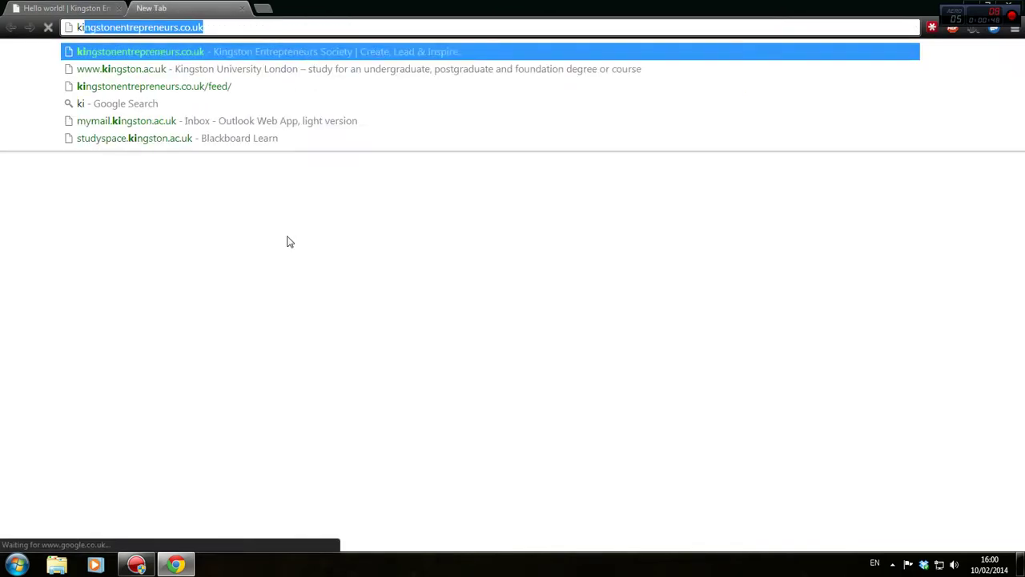
{"action": "type", "text": "/wp-admin"}
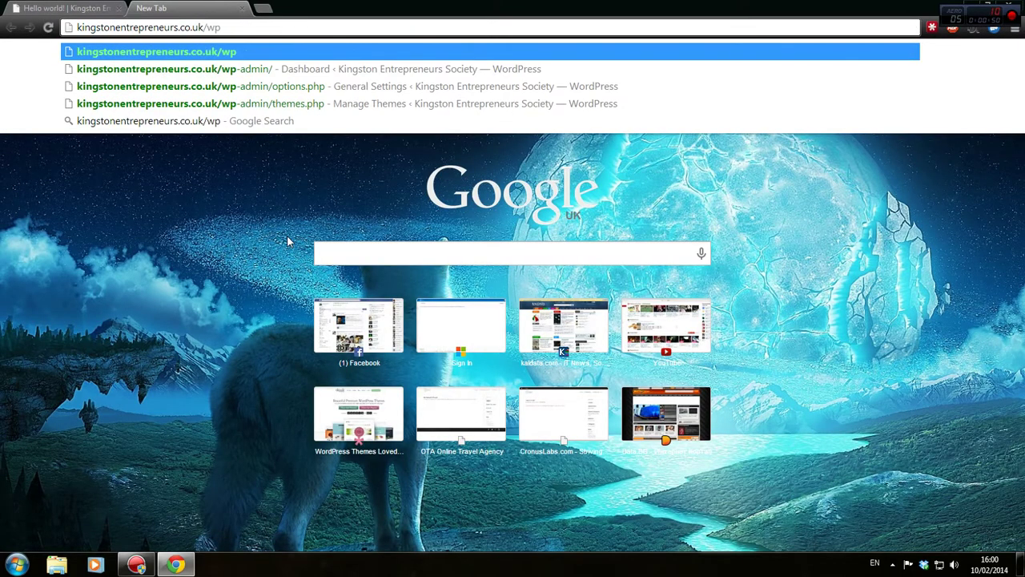
{"action": "key", "text": "Return"}
{"action": "left_click", "coordinate": [22, 6]}
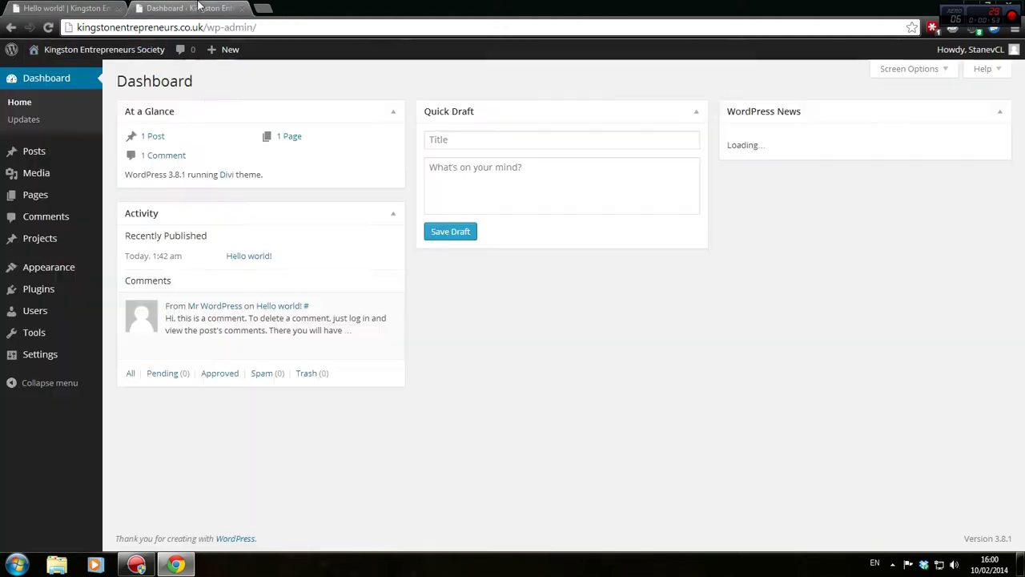
From the admin Dashboard, open the Pages list showing Example Page and Sample Page
{"action": "left_click", "coordinate": [184, 8]}
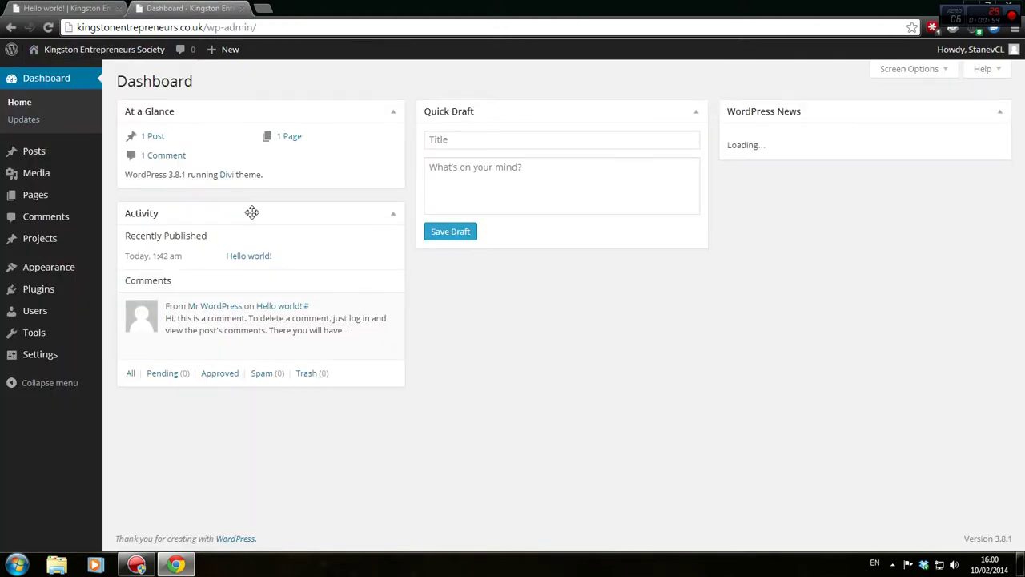
{"action": "mouse_move", "coordinate": [80, 240]}
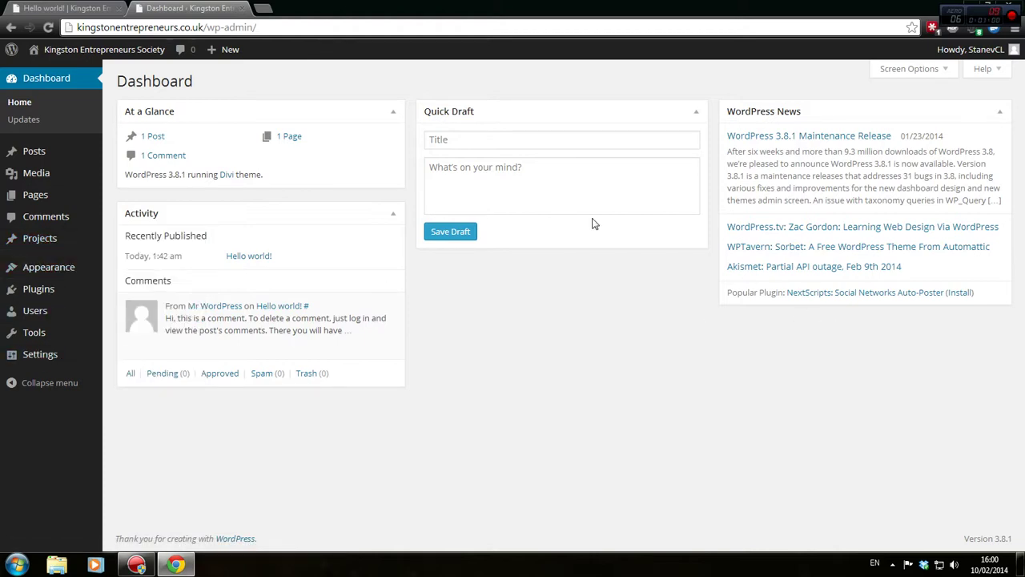
{"action": "mouse_move", "coordinate": [48, 268]}
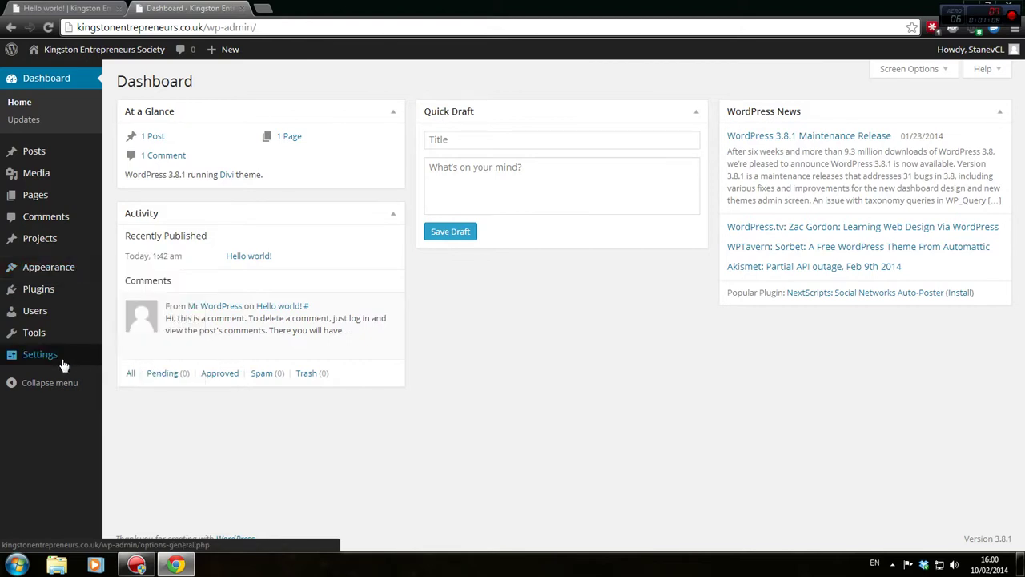
{"action": "mouse_move", "coordinate": [64, 366]}
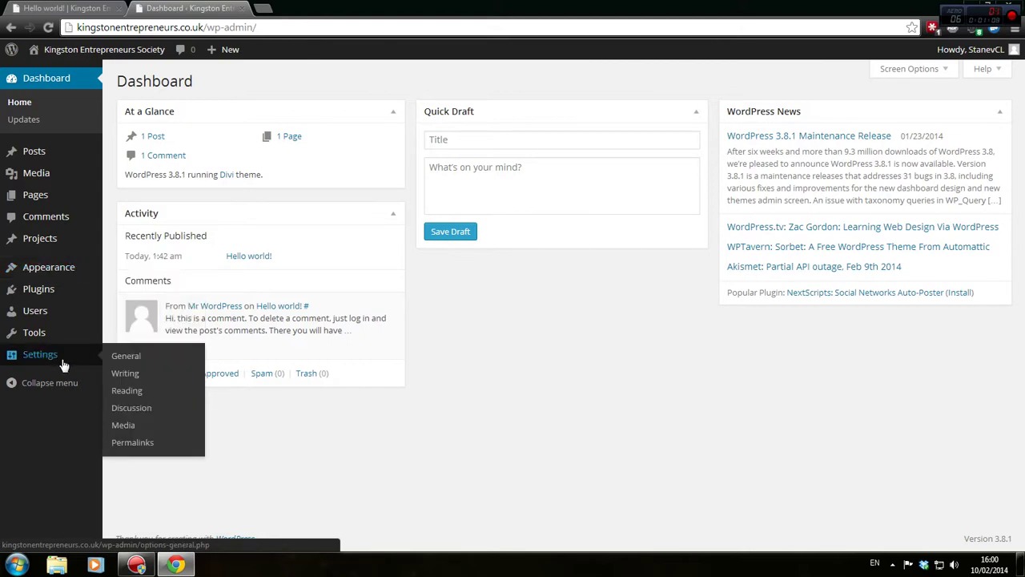
{"action": "left_click", "coordinate": [54, 198]}
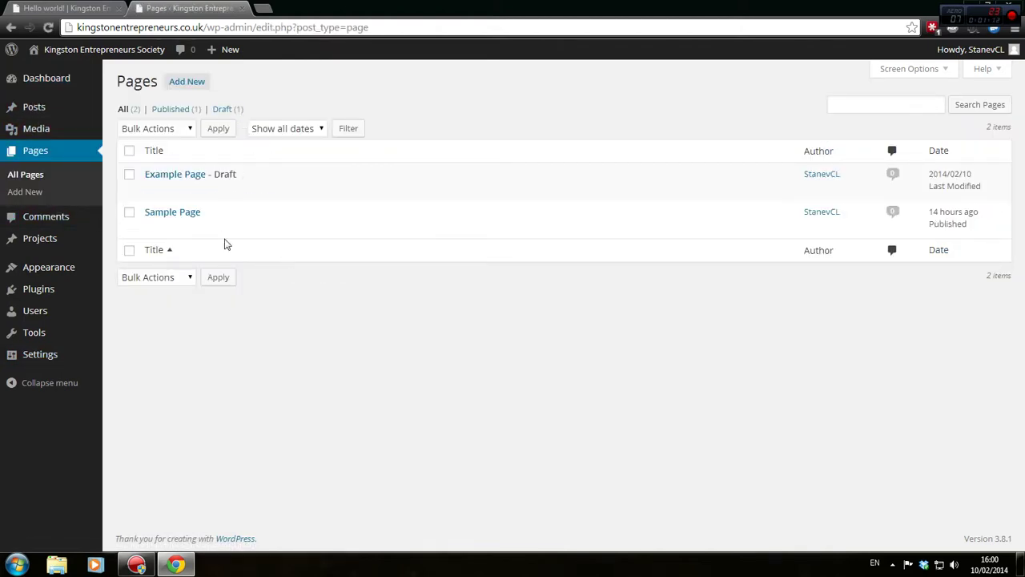
Move Example Page and Sample Page to the Trash
{"action": "left_click", "coordinate": [152, 190]}
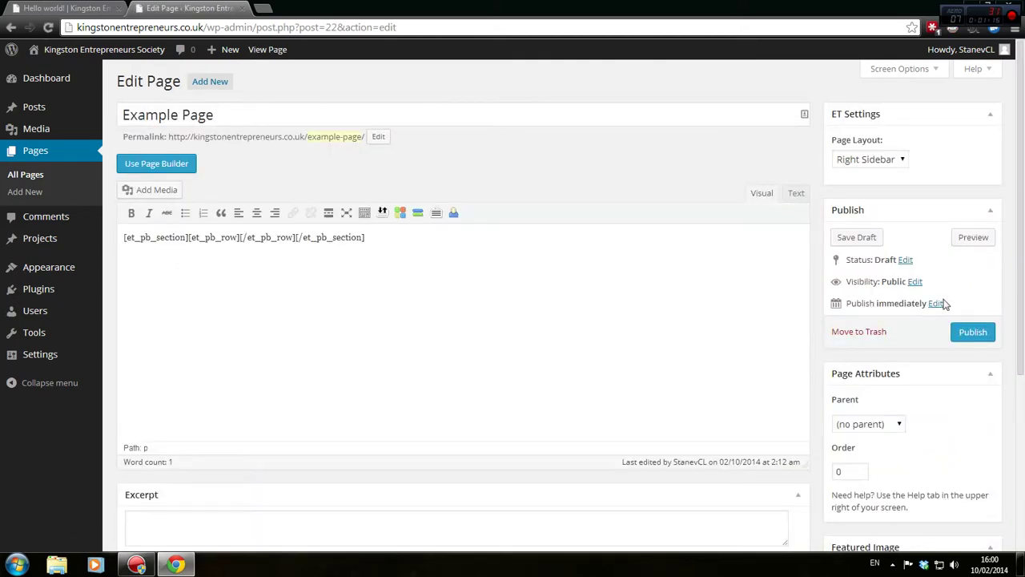
{"action": "left_click", "coordinate": [865, 332]}
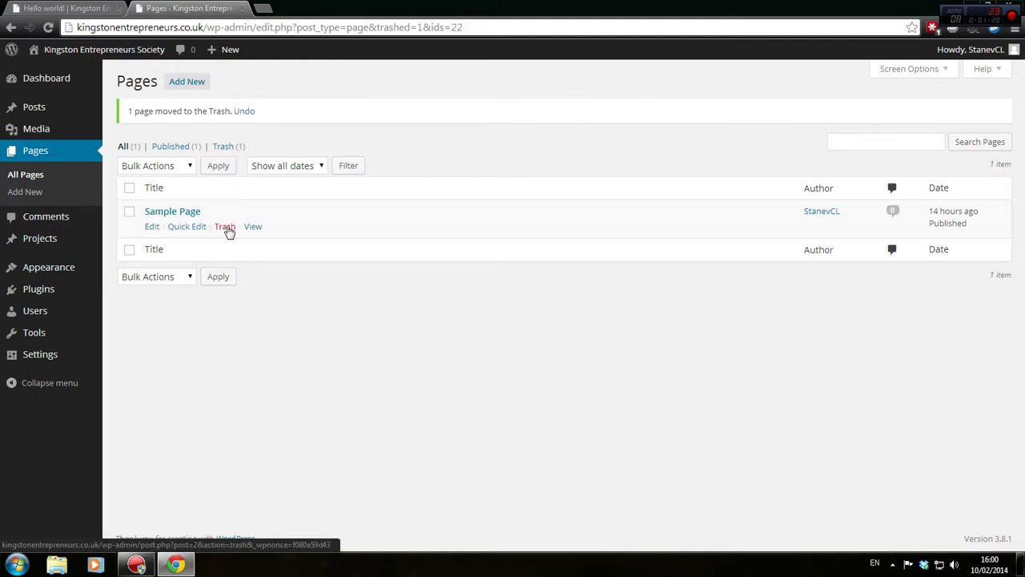
{"action": "left_click", "coordinate": [50, 5]}
{"action": "left_click", "coordinate": [735, 88]}
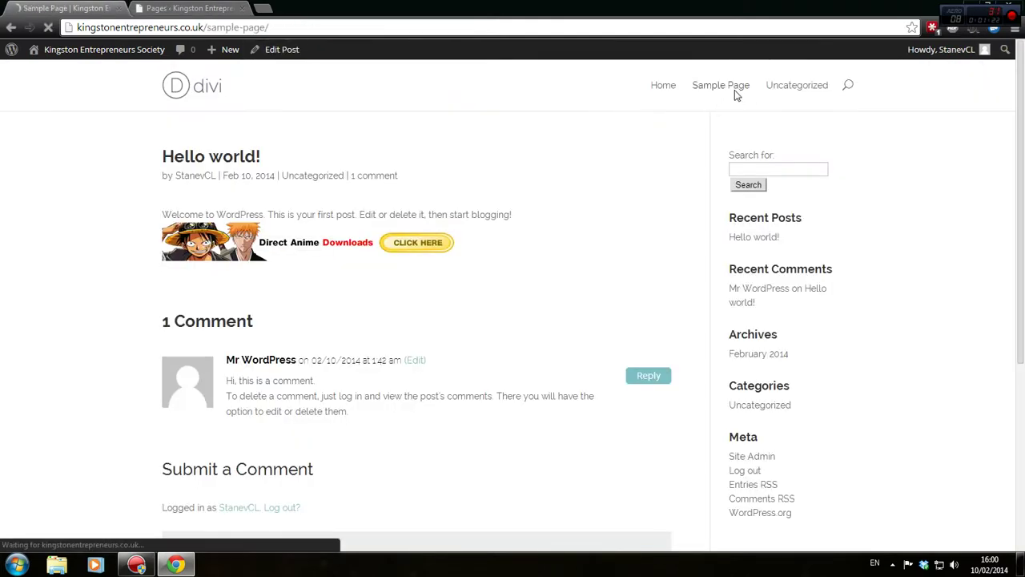
{"action": "left_click", "coordinate": [185, 8]}
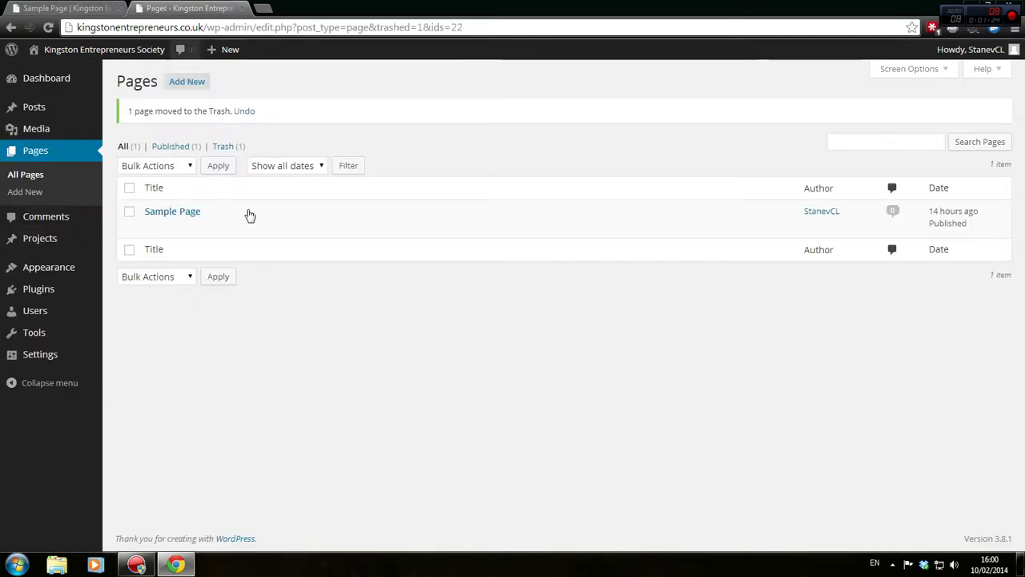
{"action": "left_click", "coordinate": [222, 227]}
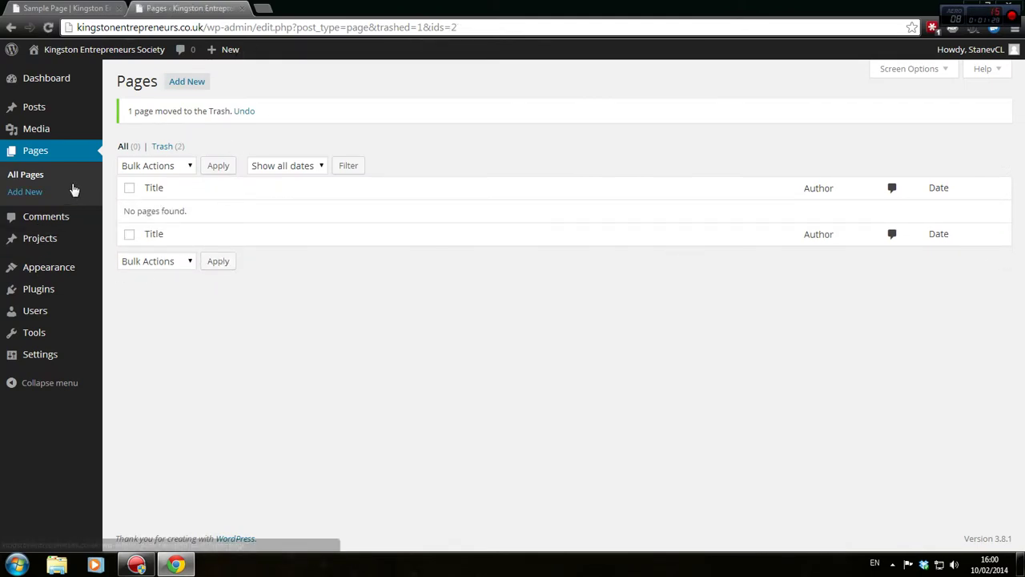
Select both trashed pages, empty the Trash, and return to All Pages
{"action": "left_click", "coordinate": [164, 146]}
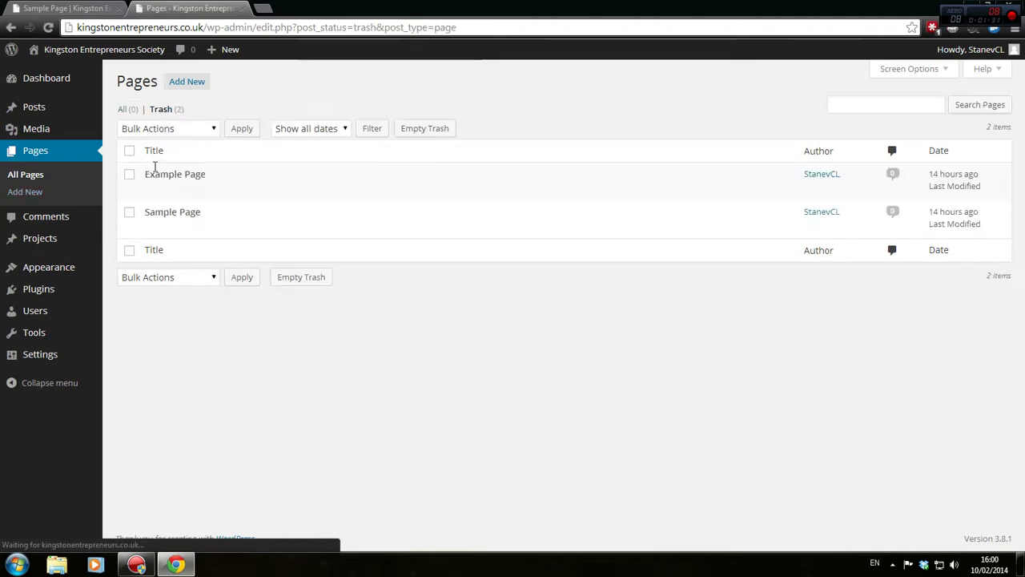
{"action": "left_click", "coordinate": [129, 151]}
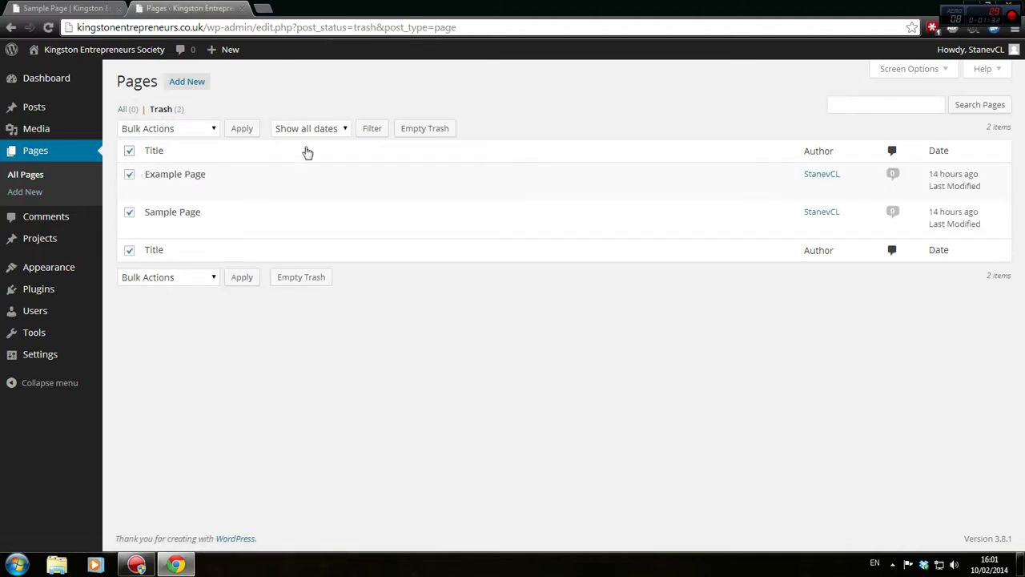
{"action": "left_click", "coordinate": [425, 129]}
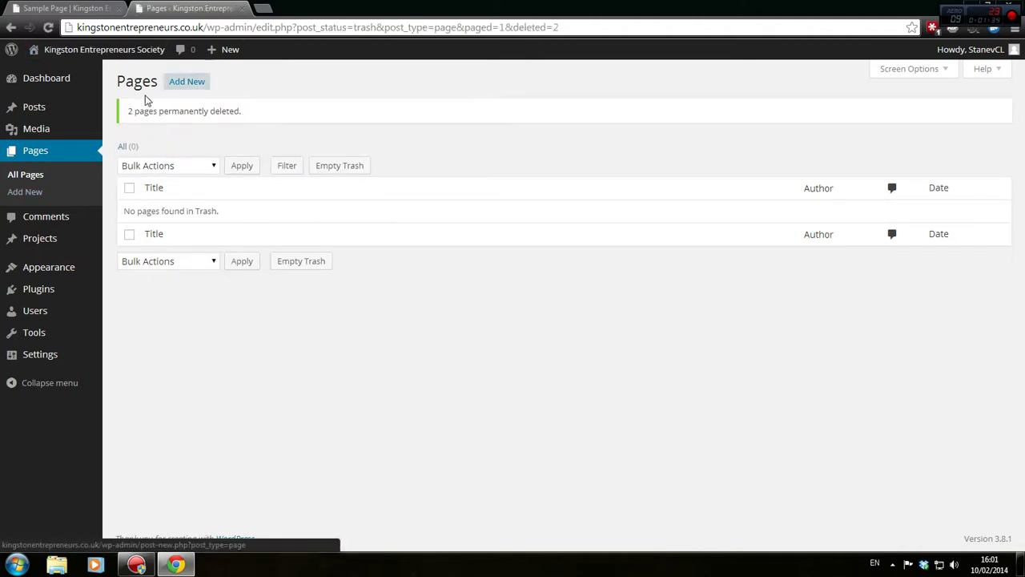
{"action": "left_click", "coordinate": [6, 180]}
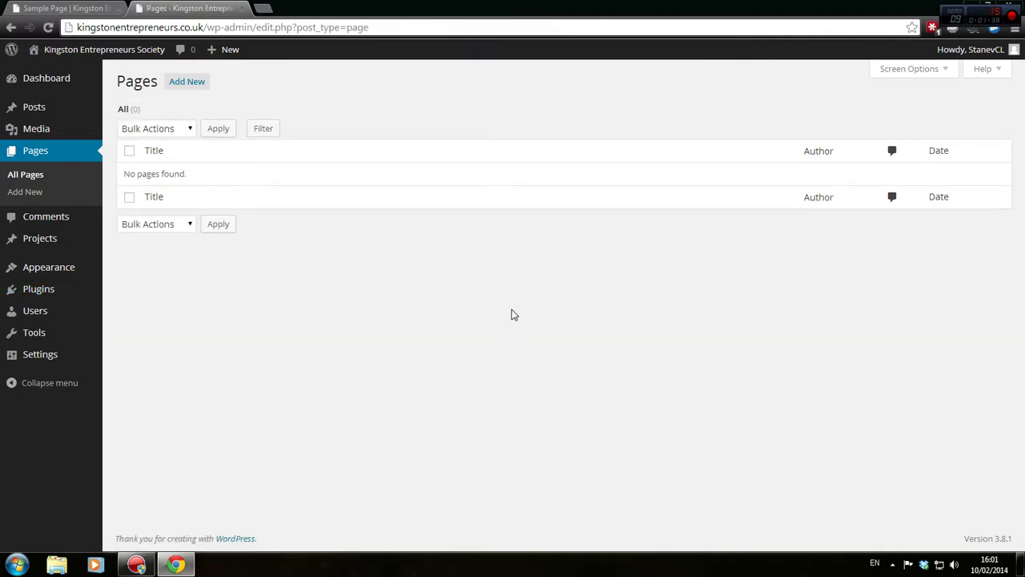
Open hidemyass.com in a new tab and clear the Web Proxy address field
{"action": "key", "text": "ctrl+t"}
{"action": "type", "text": "hidemyass.com"}
{"action": "key", "text": "Return"}
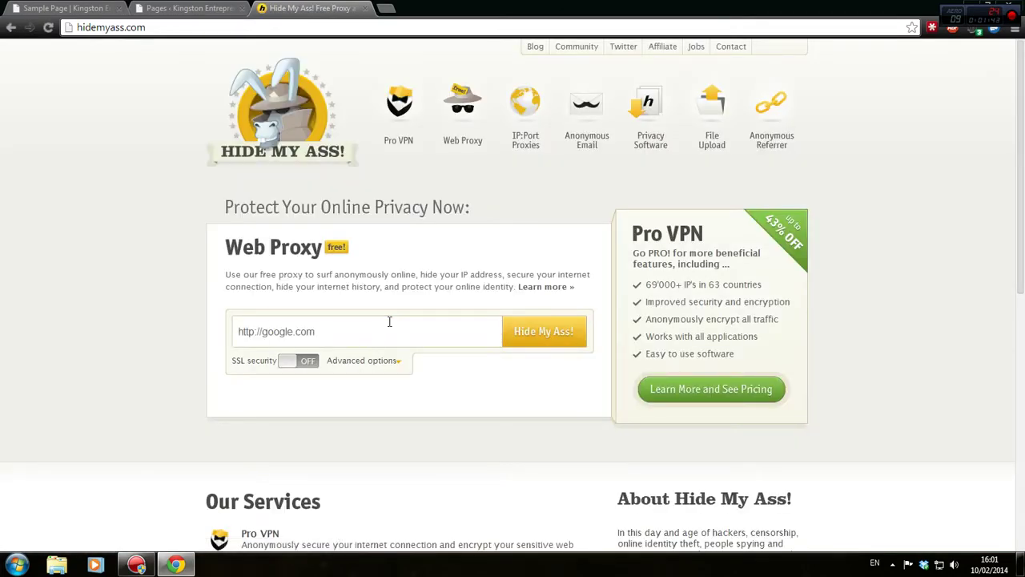
{"action": "left_click", "coordinate": [390, 321]}
{"action": "key", "text": "BackSpace"}
{"action": "key", "text": "BackSpace"}
{"action": "key", "text": "BackSpace"}
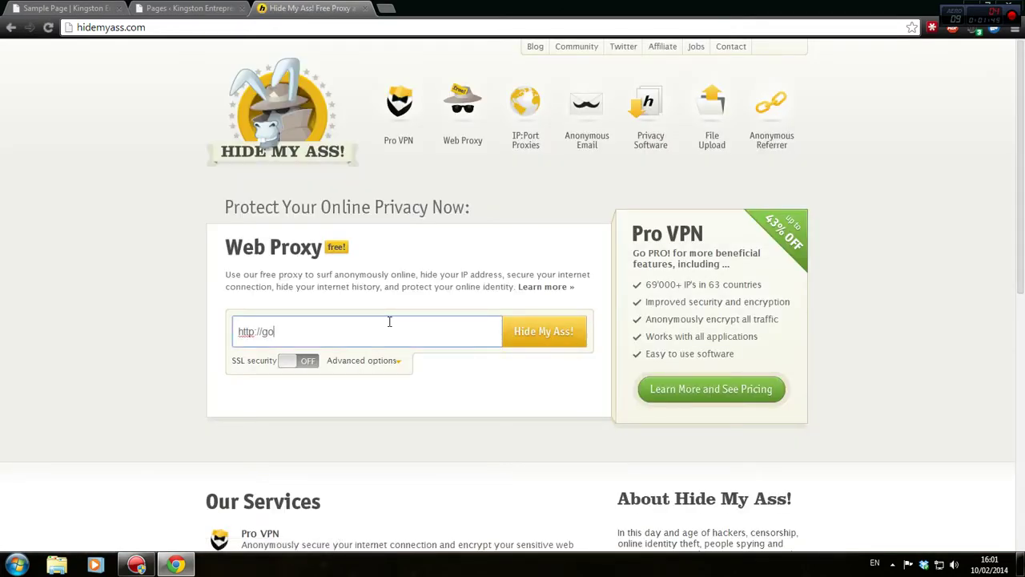
Paste the kingstonentrepreneurs.co.uk domain into the proxy and load the old site
{"action": "left_click", "coordinate": [64, 8]}
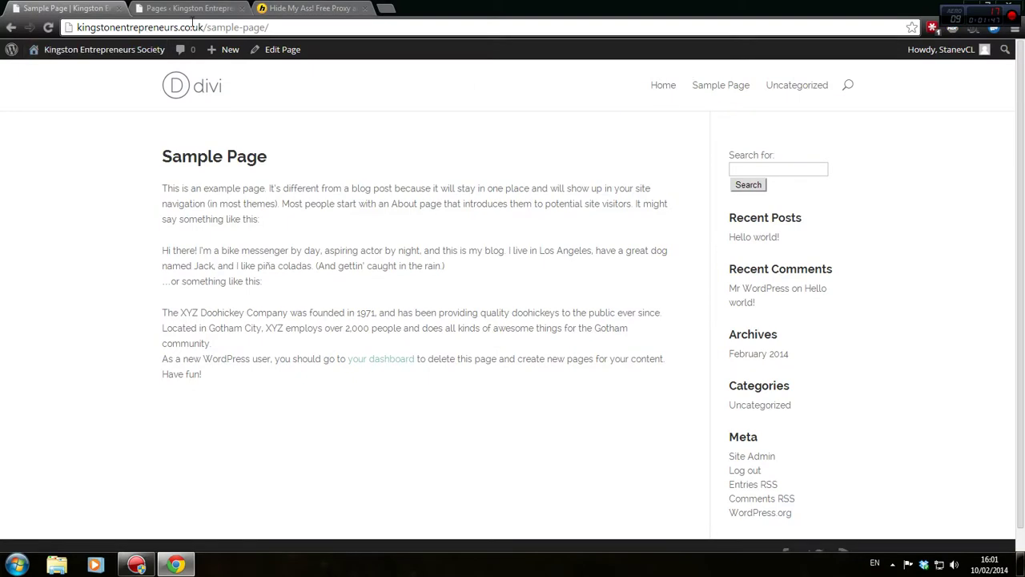
{"action": "left_click_drag", "start_coordinate": [139, 27], "coordinate": [23, 37]}
{"action": "left_click", "coordinate": [384, 8]}
{"action": "left_click", "coordinate": [315, 8]}
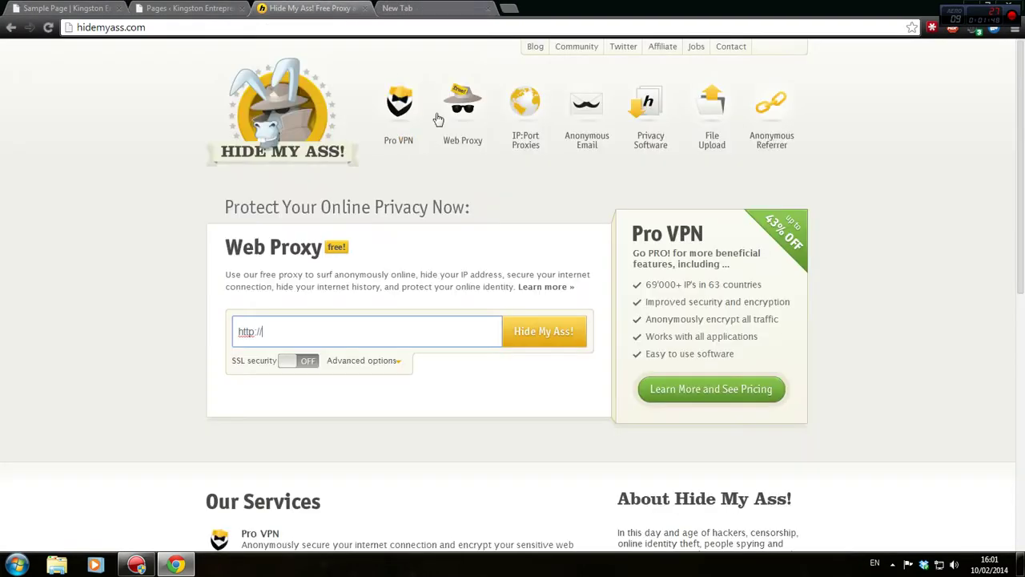
{"action": "left_click", "coordinate": [489, 8]}
{"action": "type", "text": "kingstonentrepreneurs.co.uk/"}
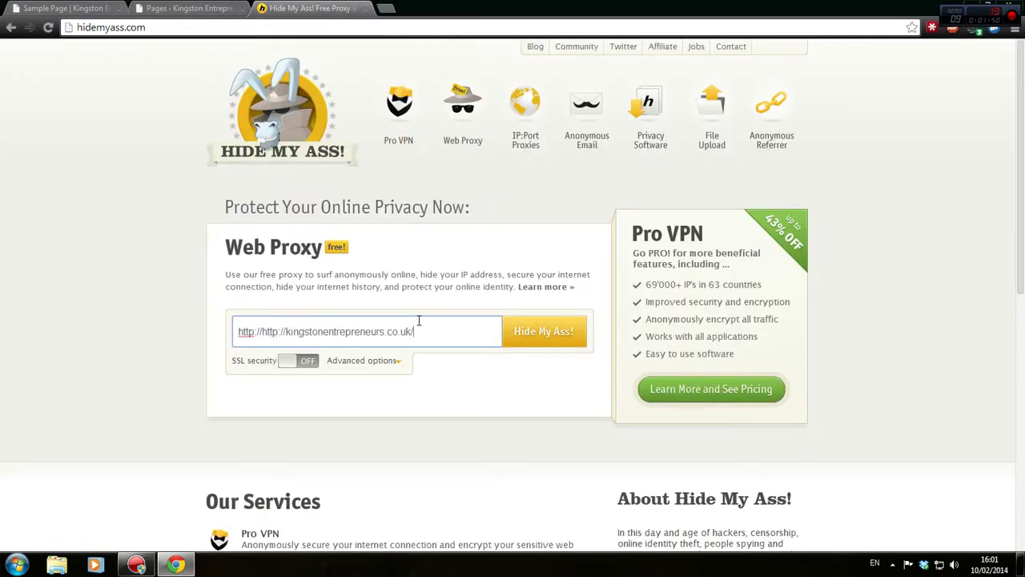
{"action": "left_click", "coordinate": [558, 346]}
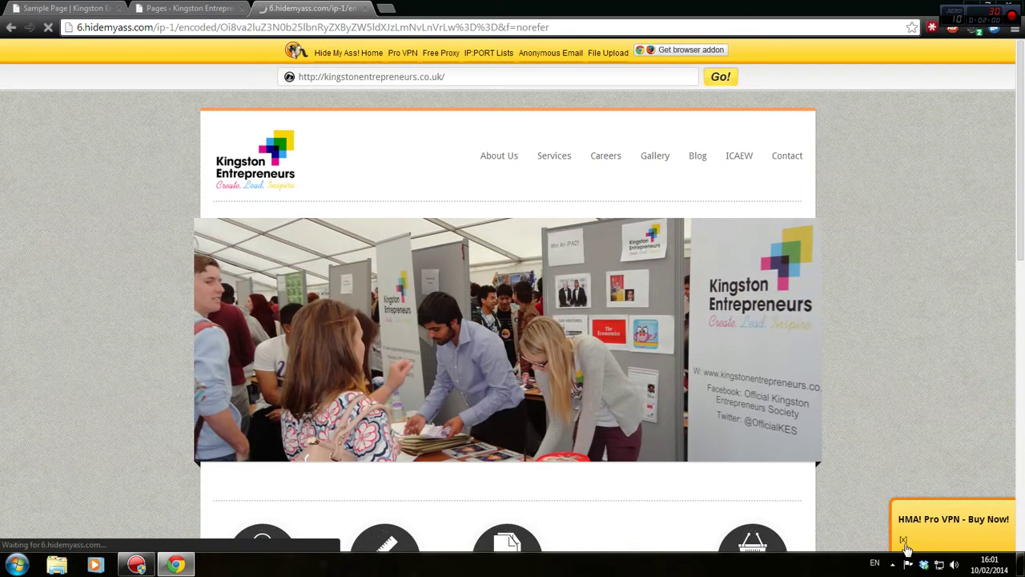
{"action": "scroll", "coordinate": [908, 354], "scroll_direction": "down", "scroll_amount": 8}
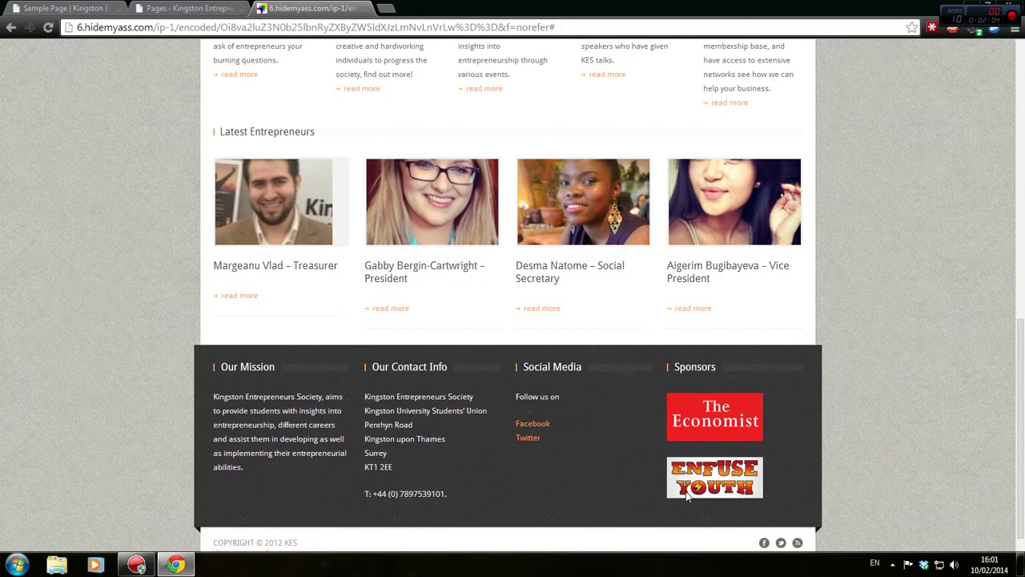
{"action": "scroll", "coordinate": [730, 386], "scroll_direction": "up", "scroll_amount": 1}
{"action": "scroll", "coordinate": [730, 392], "scroll_direction": "up", "scroll_amount": 7}
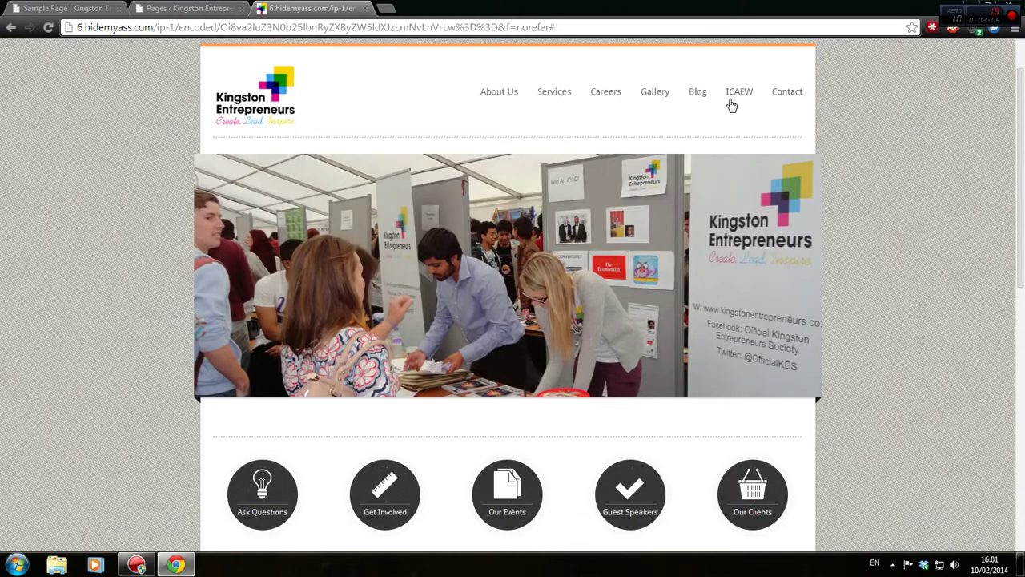
Open the old site's Services page and review the department contact details
{"action": "left_click", "coordinate": [556, 94]}
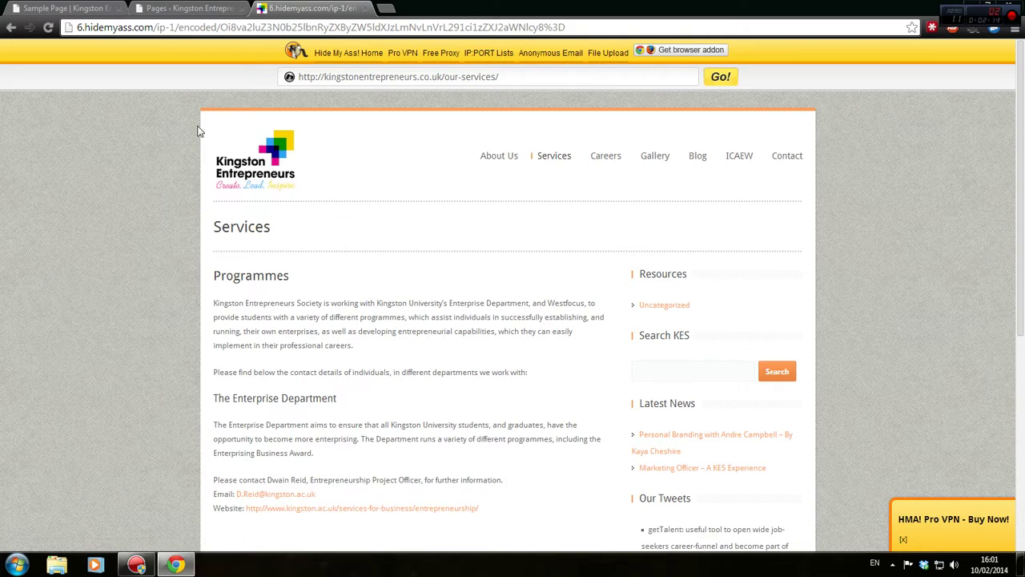
{"action": "scroll", "coordinate": [400, 240], "scroll_direction": "down", "scroll_amount": 2}
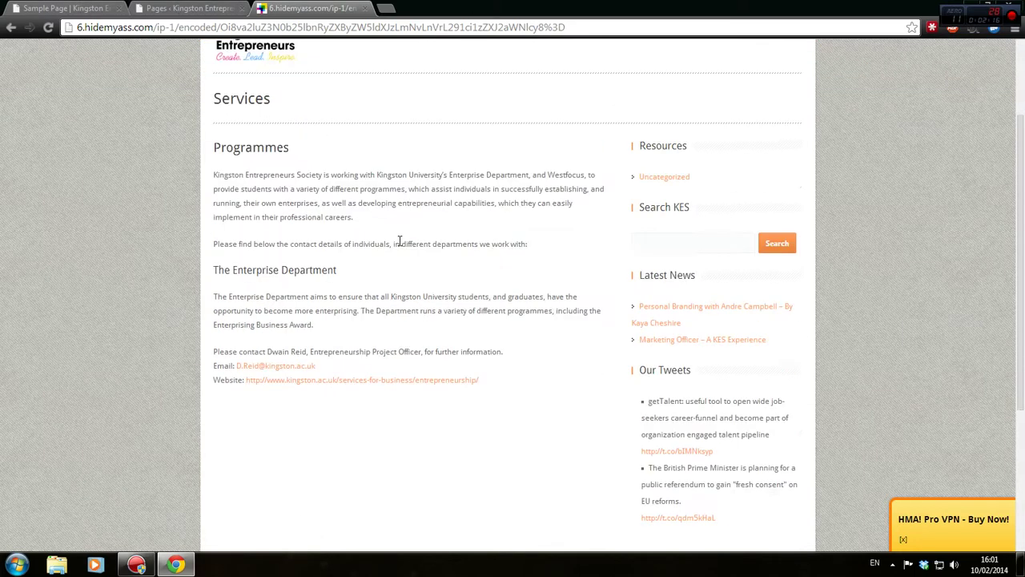
{"action": "scroll", "coordinate": [260, 242], "scroll_direction": "up", "scroll_amount": 1}
{"action": "scroll", "coordinate": [280, 286], "scroll_direction": "up", "scroll_amount": 2}
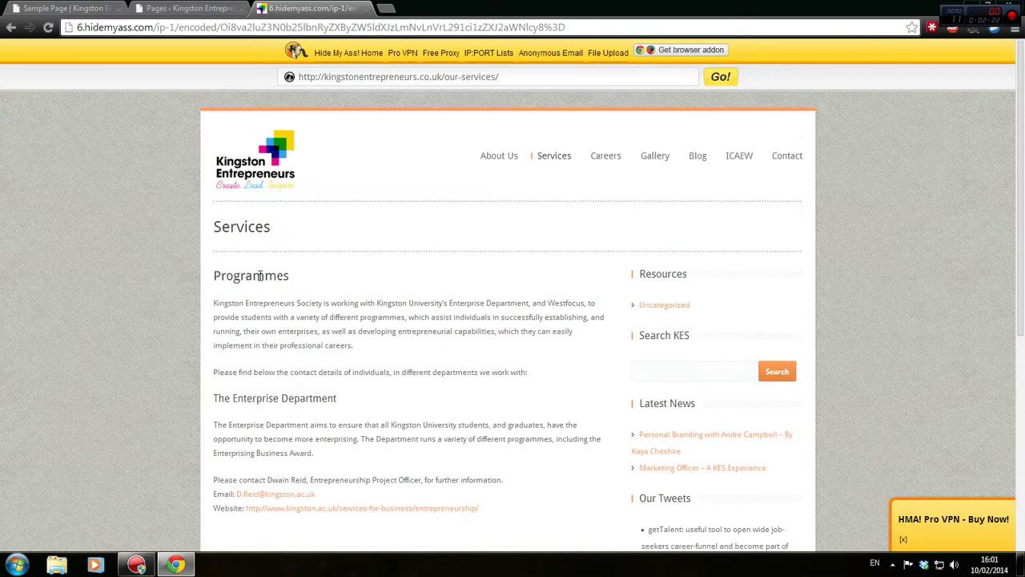
{"action": "scroll", "coordinate": [486, 168], "scroll_direction": "down", "scroll_amount": 4}
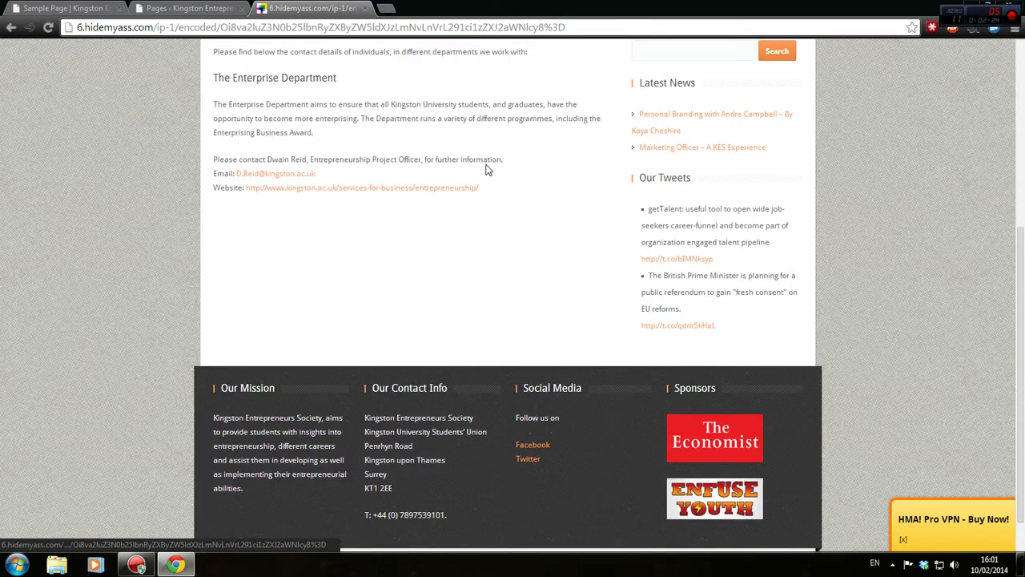
{"action": "scroll", "coordinate": [365, 284], "scroll_direction": "up", "scroll_amount": 3}
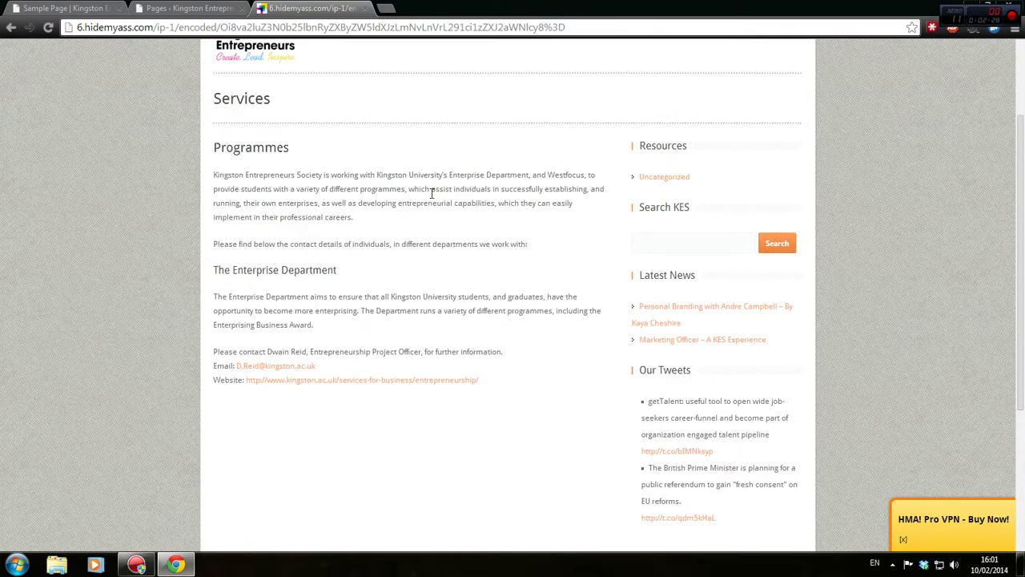
{"action": "left_click_drag", "start_coordinate": [225, 260], "coordinate": [407, 265]}
{"action": "left_click", "coordinate": [404, 263]}
Reload Services and select the Programmes introduction and Enterprise Department text
{"action": "scroll", "coordinate": [340, 187], "scroll_direction": "up", "scroll_amount": 3}
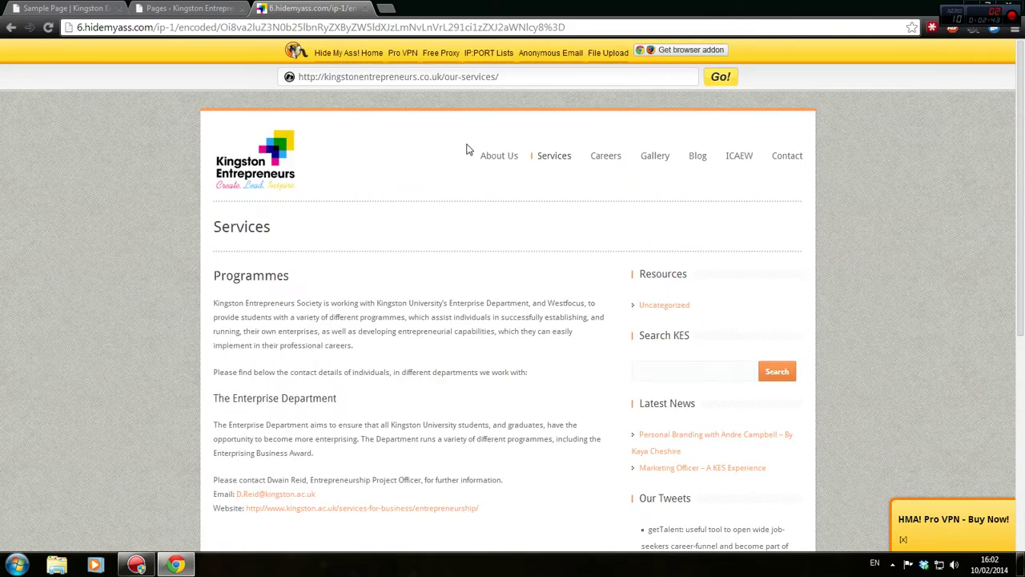
{"action": "scroll", "coordinate": [449, 163], "scroll_direction": "down", "scroll_amount": 1}
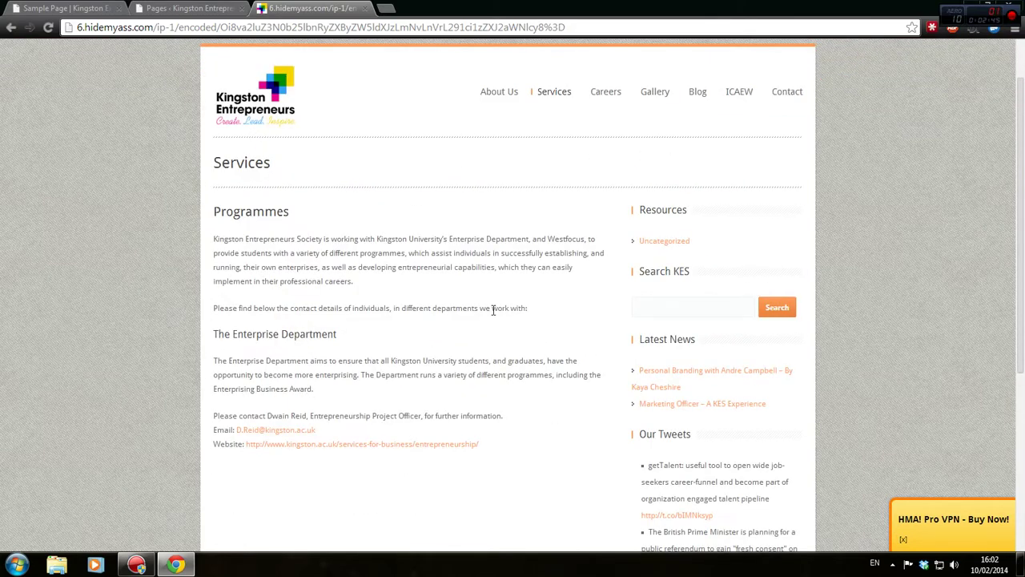
{"action": "left_click", "coordinate": [548, 98]}
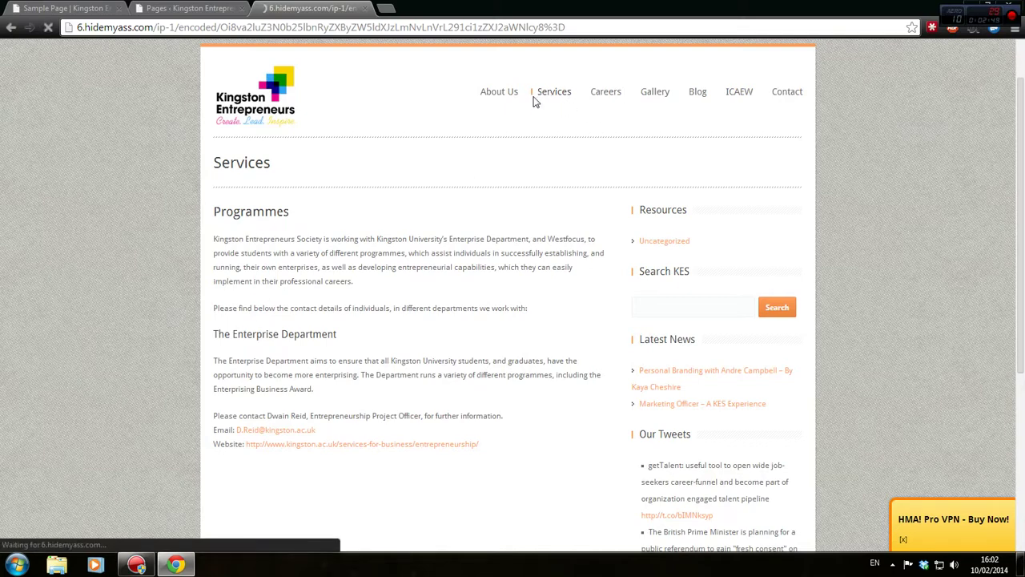
{"action": "scroll", "coordinate": [639, 217], "scroll_direction": "down", "scroll_amount": 2}
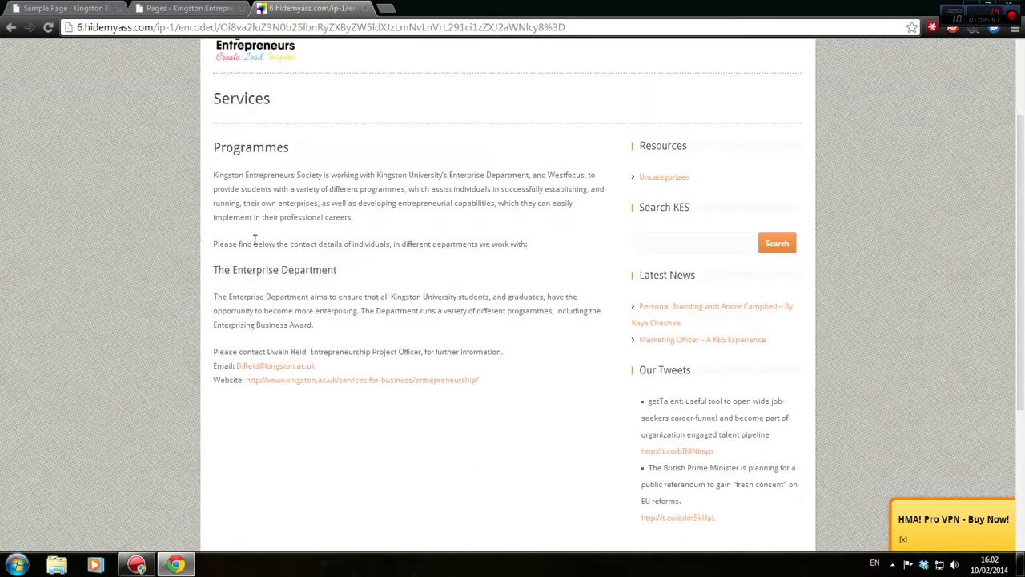
{"action": "left_click_drag", "start_coordinate": [213, 154], "coordinate": [410, 206]}
{"action": "left_click", "coordinate": [408, 210]}
{"action": "scroll", "coordinate": [405, 205], "scroll_direction": "down", "scroll_amount": 2}
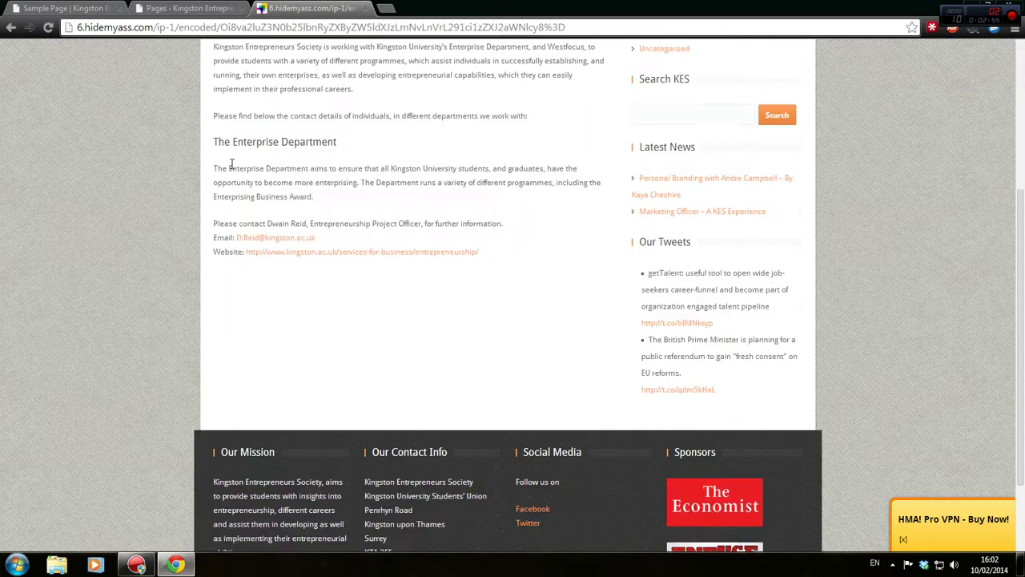
{"action": "left_click_drag", "start_coordinate": [210, 149], "coordinate": [484, 268]}
{"action": "left_click", "coordinate": [559, 264]}
{"action": "scroll", "coordinate": [326, 383], "scroll_direction": "up", "scroll_amount": 2}
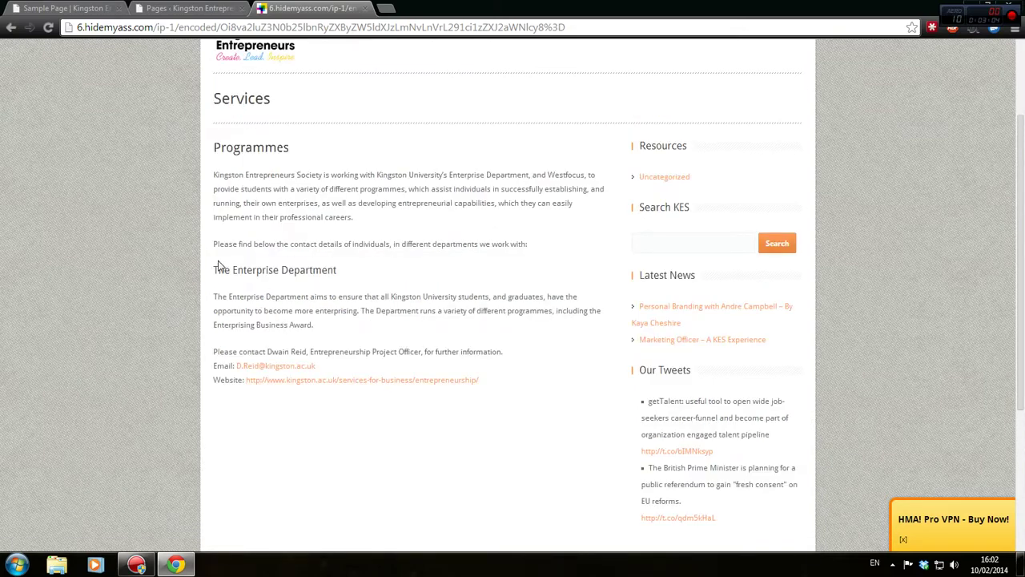
{"action": "left_click_drag", "start_coordinate": [218, 265], "coordinate": [345, 288]}
{"action": "left_click", "coordinate": [244, 264]}
{"action": "left_click_drag", "start_coordinate": [218, 270], "coordinate": [286, 297]}
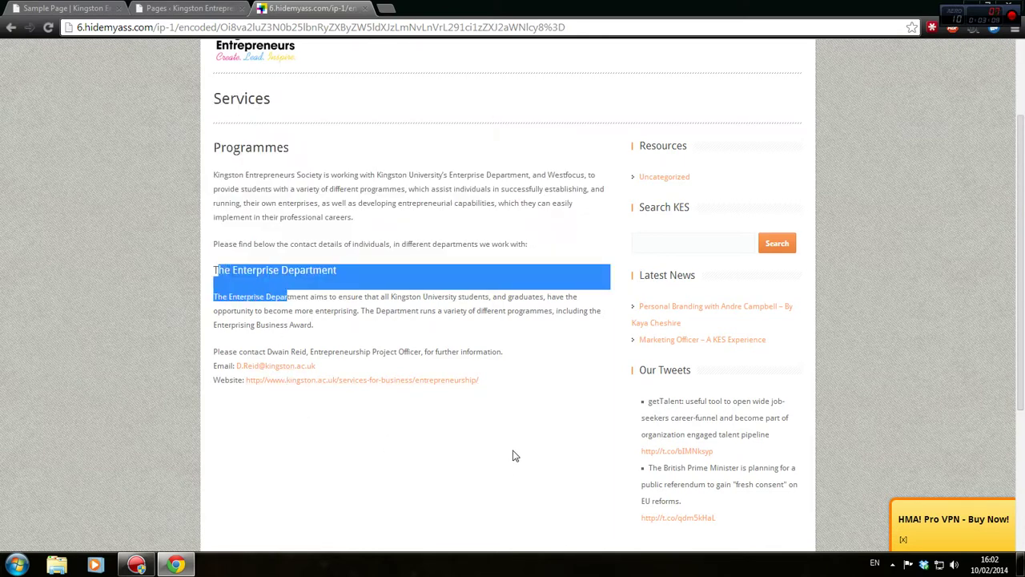
{"action": "left_click", "coordinate": [336, 335]}
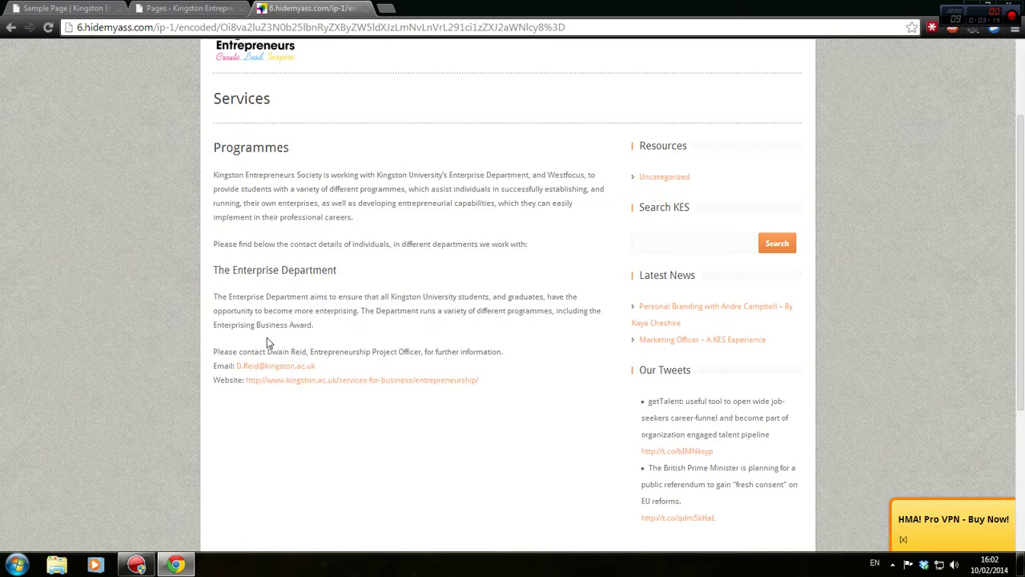
Reload Services again and select The Enterprise Department heading and paragraph
{"action": "scroll", "coordinate": [266, 337], "scroll_direction": "up", "scroll_amount": 2}
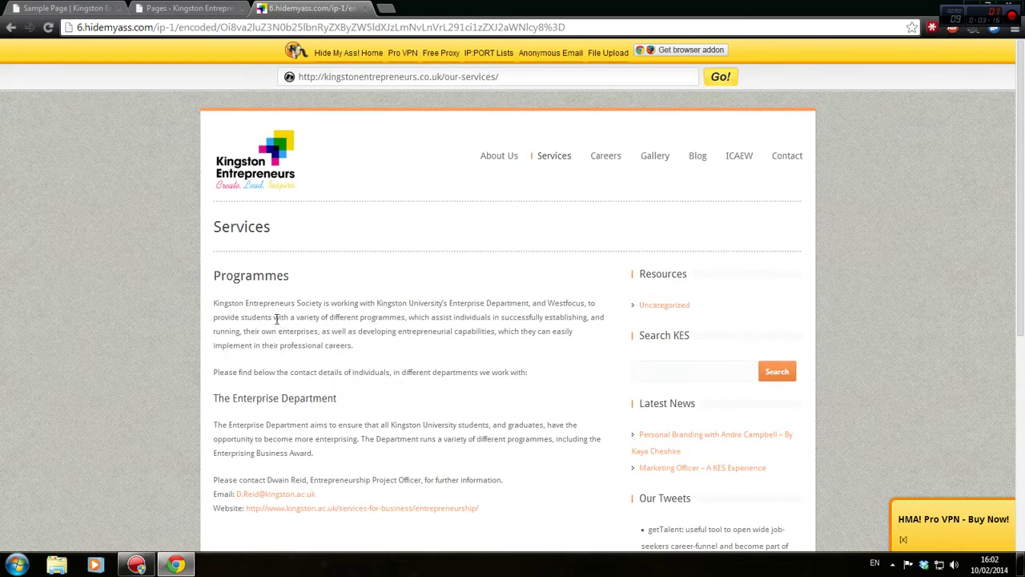
{"action": "scroll", "coordinate": [264, 318], "scroll_direction": "down", "scroll_amount": 1}
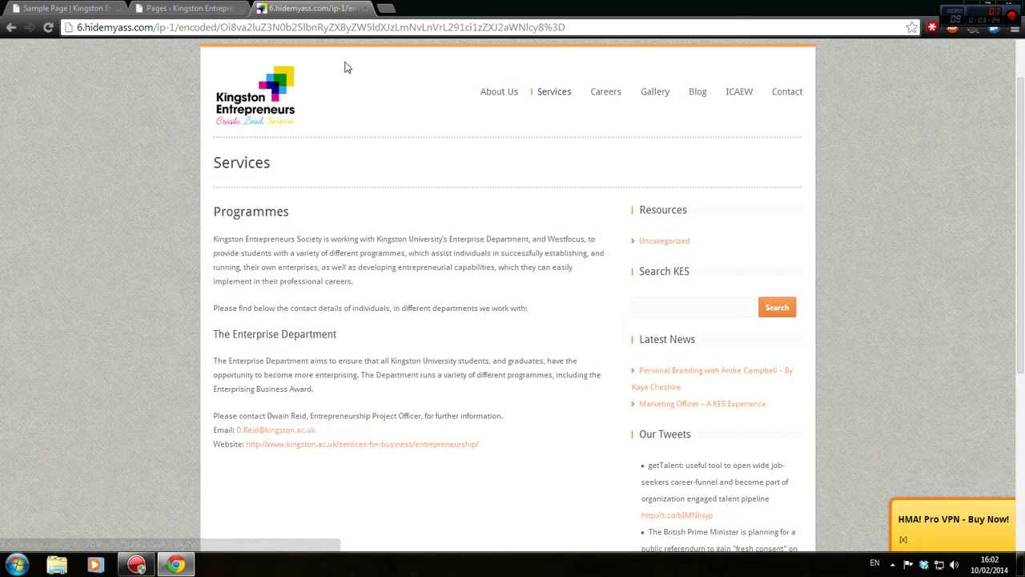
{"action": "left_click", "coordinate": [563, 98]}
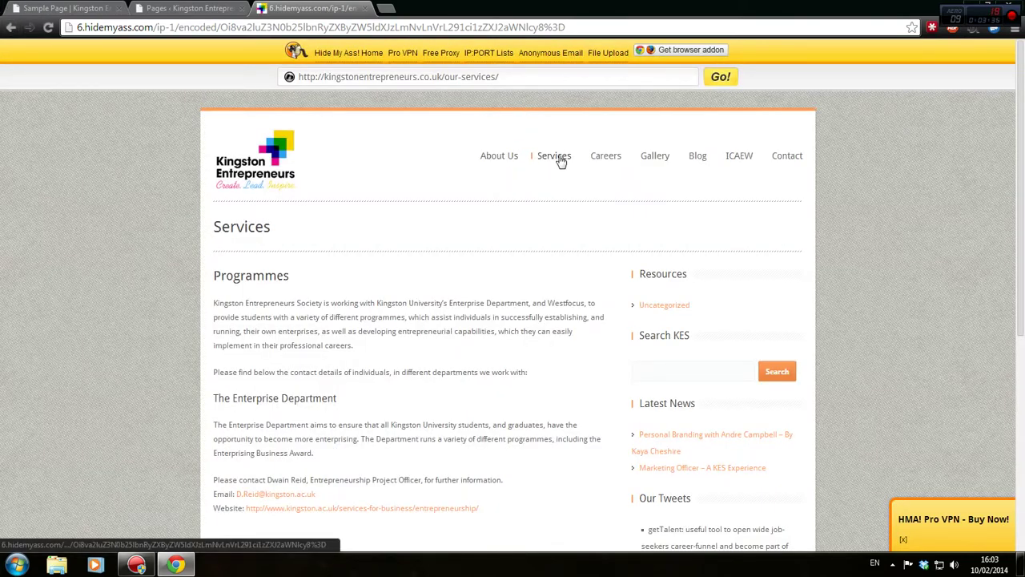
{"action": "scroll", "coordinate": [321, 384], "scroll_direction": "down", "scroll_amount": 2}
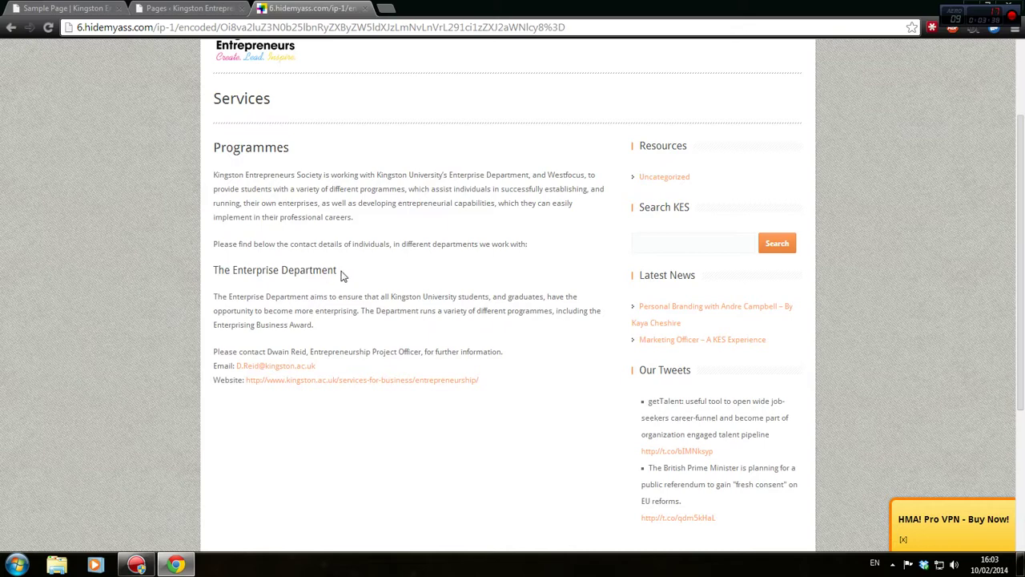
{"action": "left_click_drag", "start_coordinate": [340, 275], "coordinate": [214, 271]}
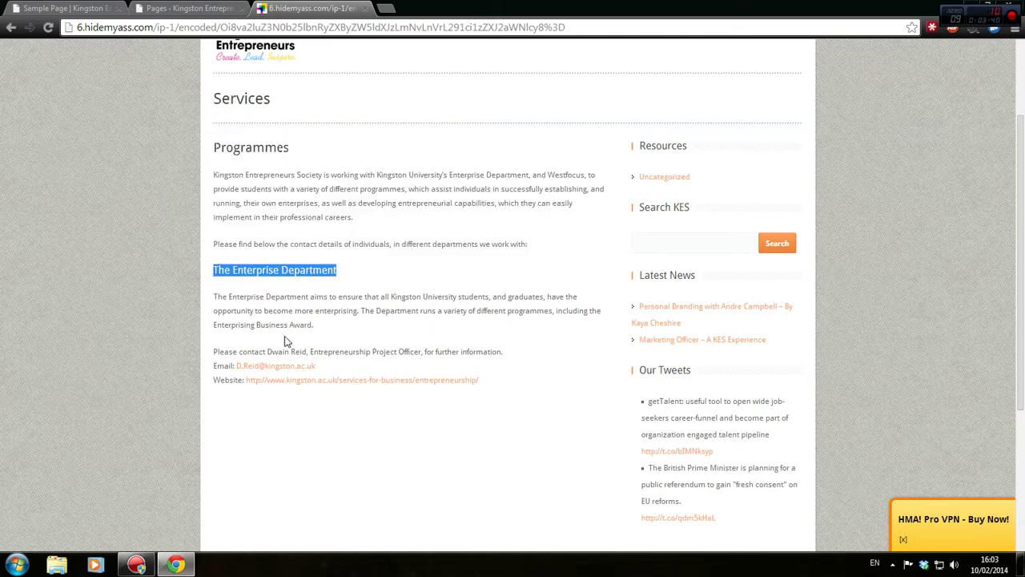
{"action": "left_click", "coordinate": [292, 294]}
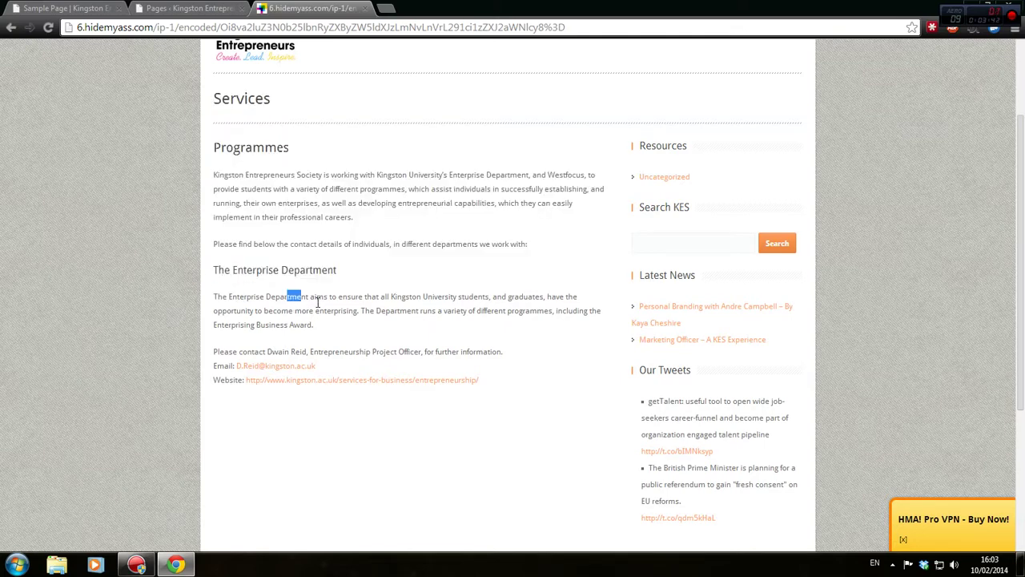
{"action": "left_click_drag", "start_coordinate": [318, 302], "coordinate": [325, 305]}
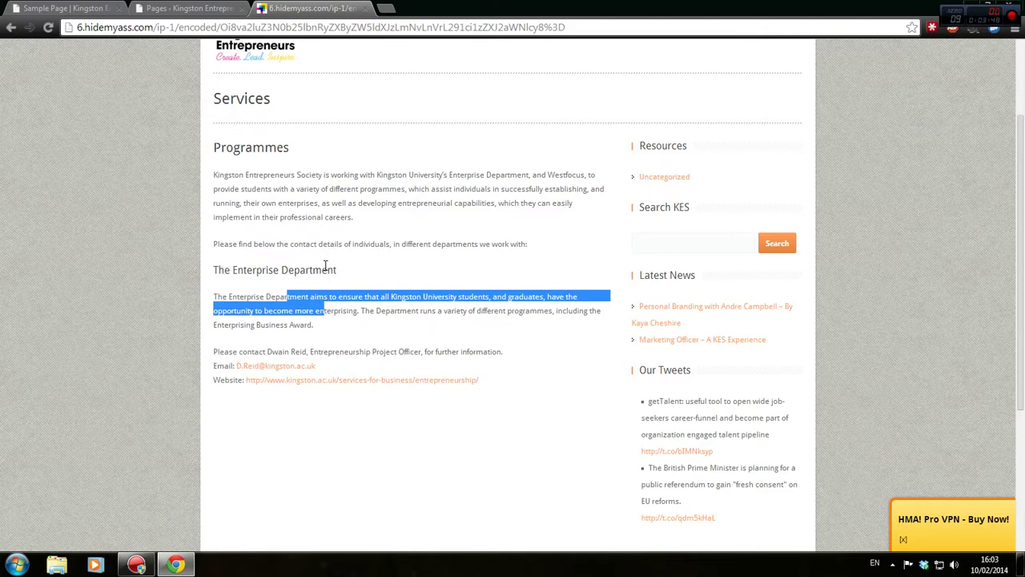
{"action": "left_click", "coordinate": [411, 310]}
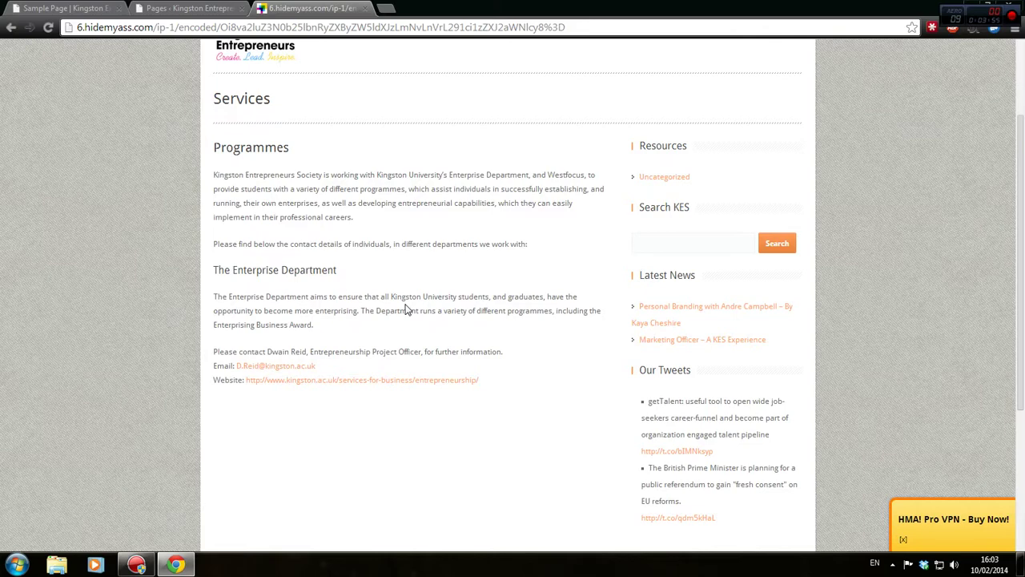
Return to the WordPress tab, open the Dashboard, then go to Appearance > Menus
{"action": "left_click", "coordinate": [6, 8]}
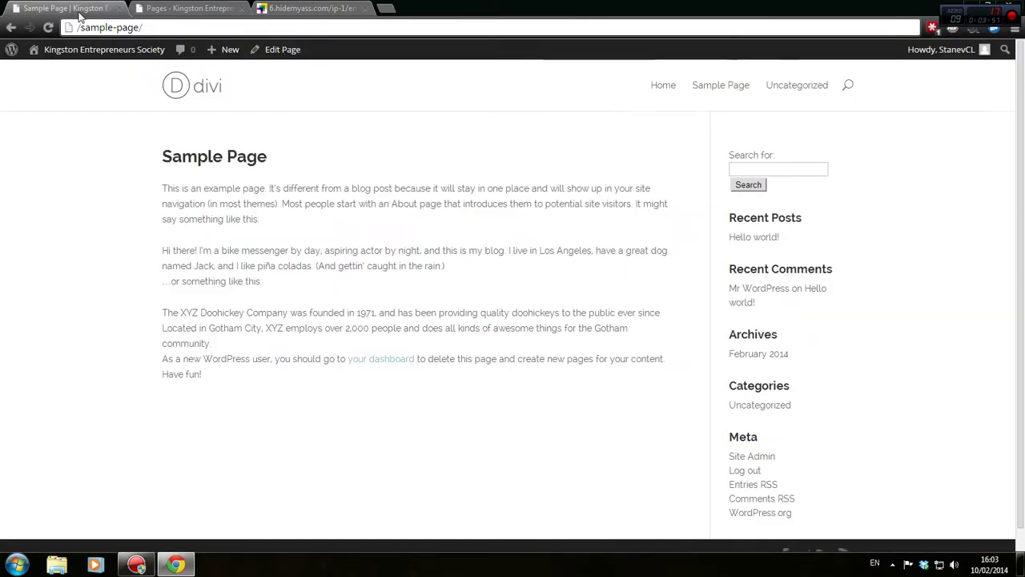
{"action": "mouse_move", "coordinate": [127, 55]}
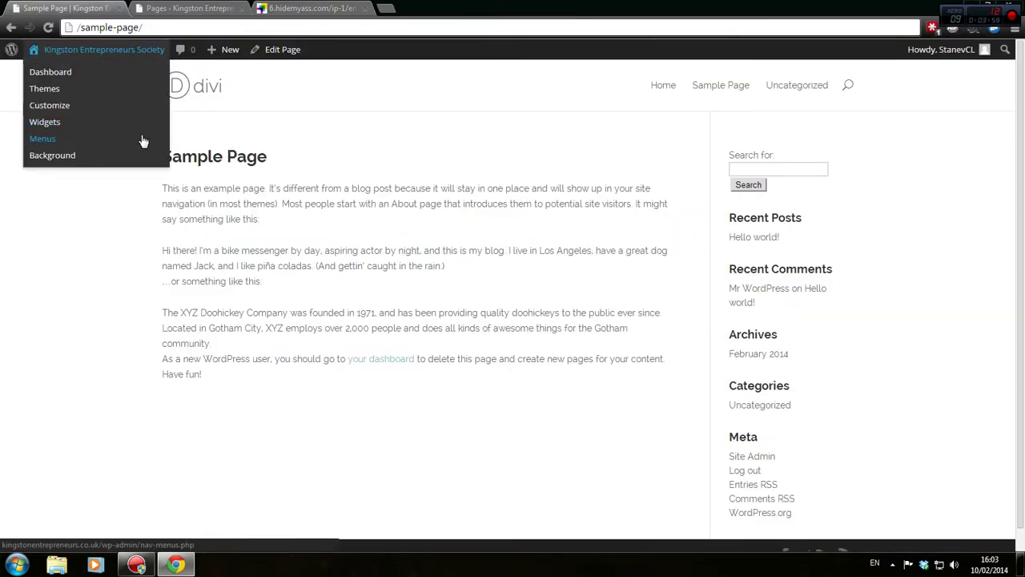
{"action": "mouse_move", "coordinate": [926, 60]}
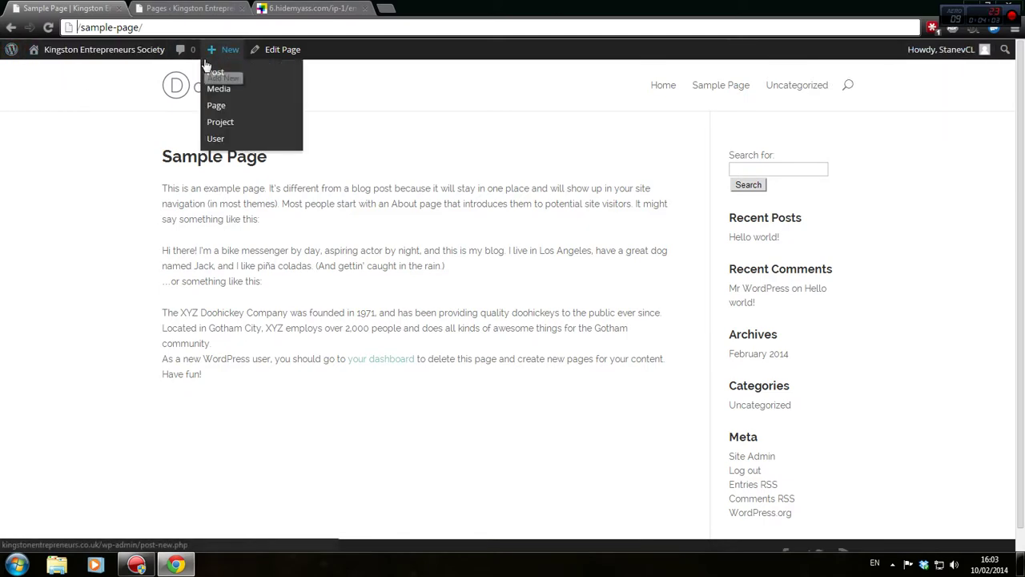
{"action": "left_click", "coordinate": [72, 73]}
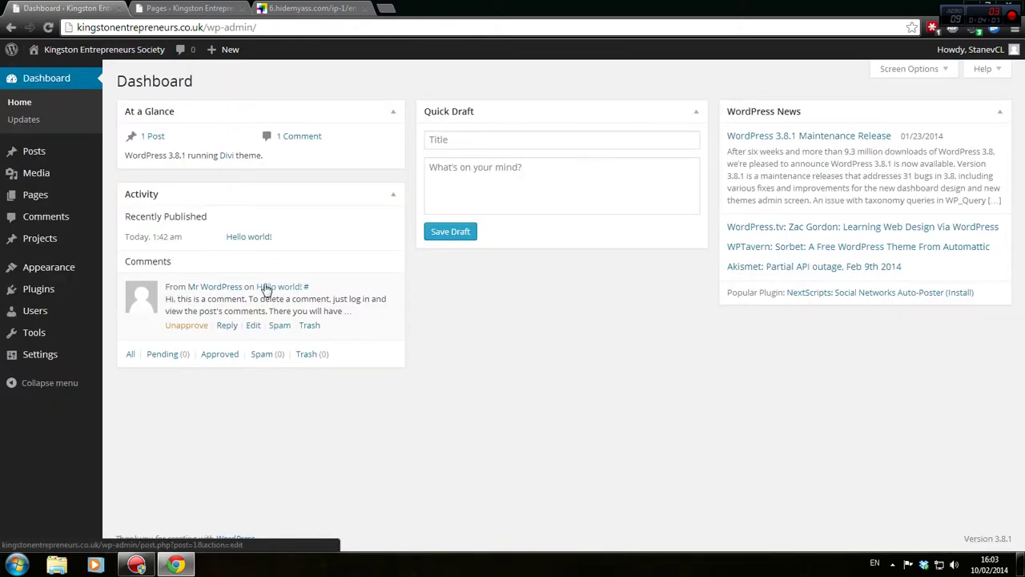
{"action": "mouse_move", "coordinate": [64, 356]}
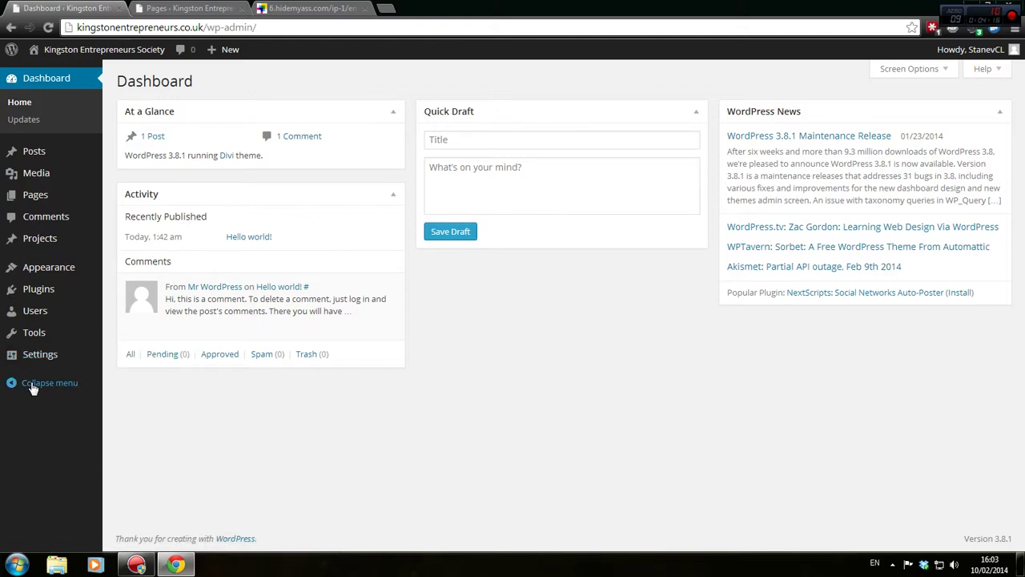
{"action": "mouse_move", "coordinate": [32, 267]}
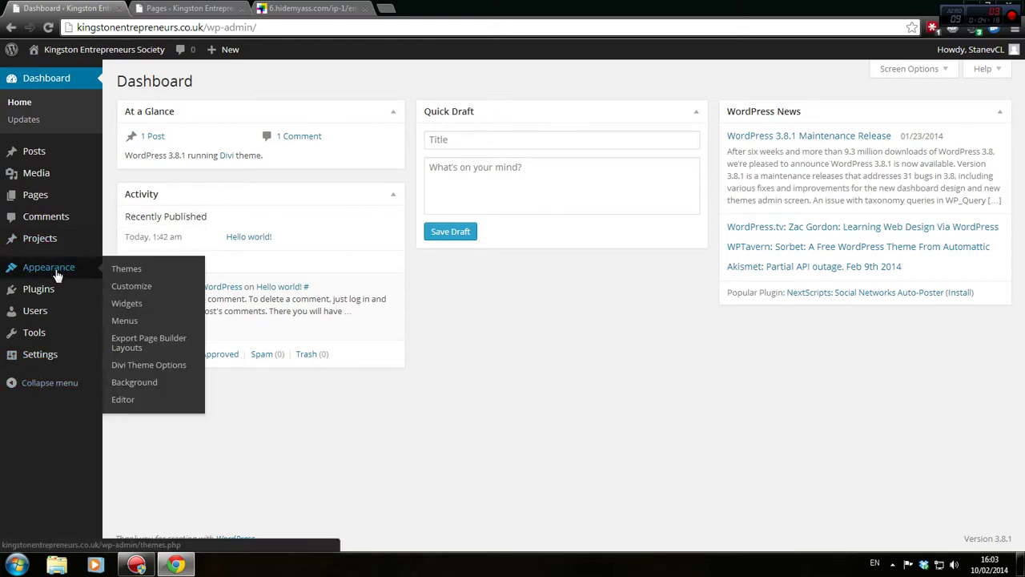
{"action": "left_click", "coordinate": [157, 319]}
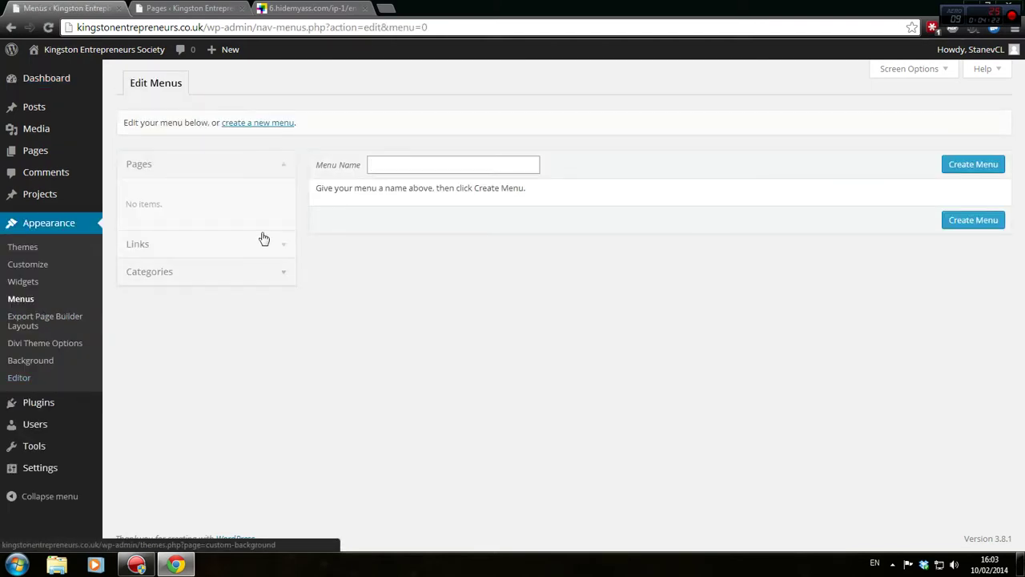
Create 'Header Menu', assign it to Primary Menu, and save
{"action": "left_click", "coordinate": [400, 163]}
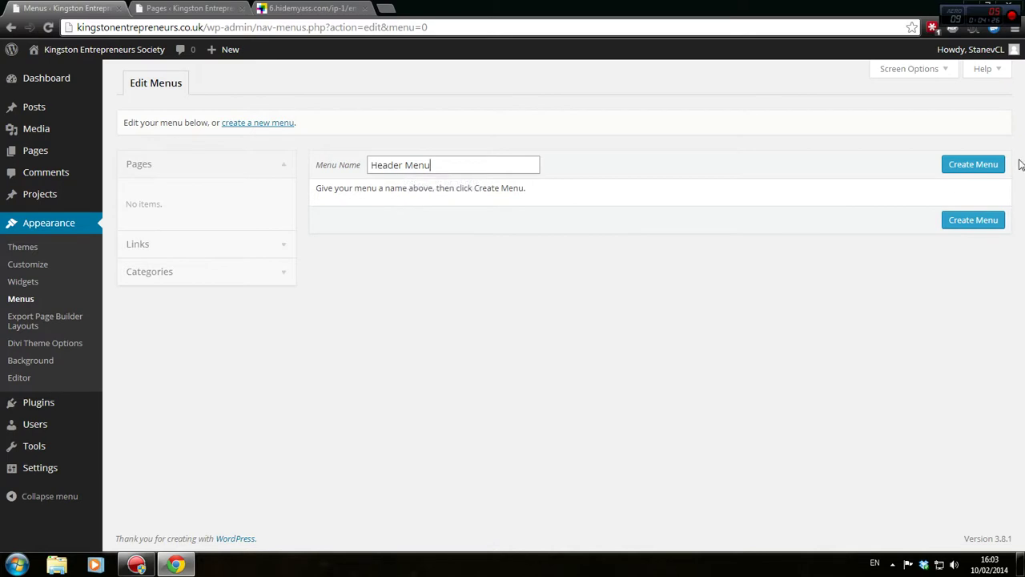
{"action": "left_click", "coordinate": [992, 165]}
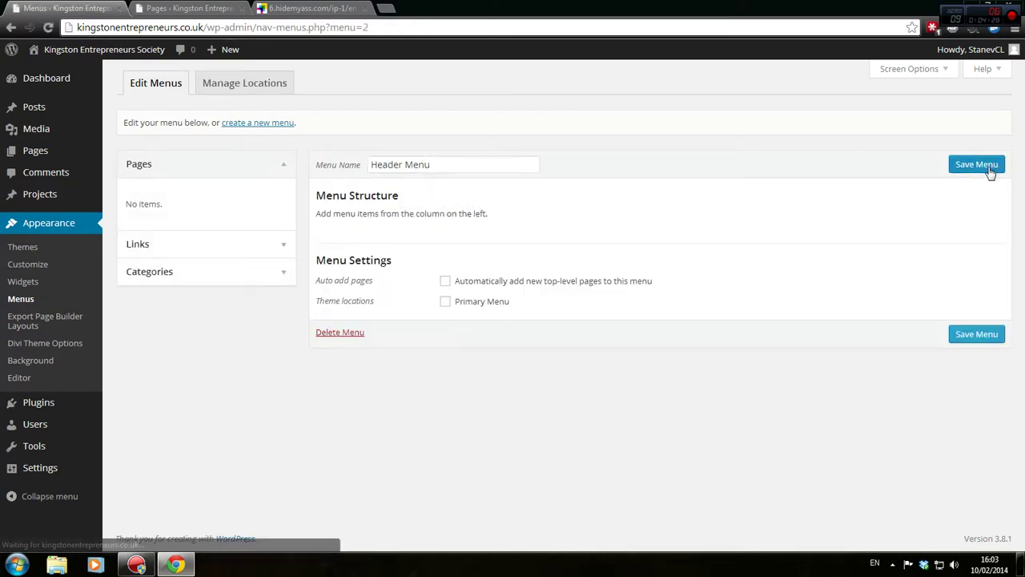
{"action": "left_click", "coordinate": [446, 302]}
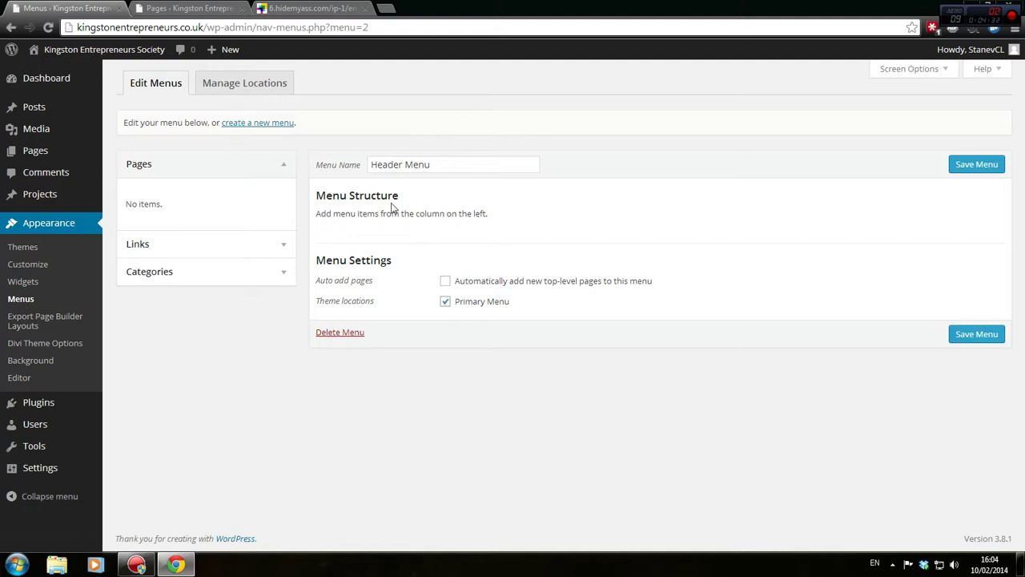
{"action": "left_click", "coordinate": [974, 334]}
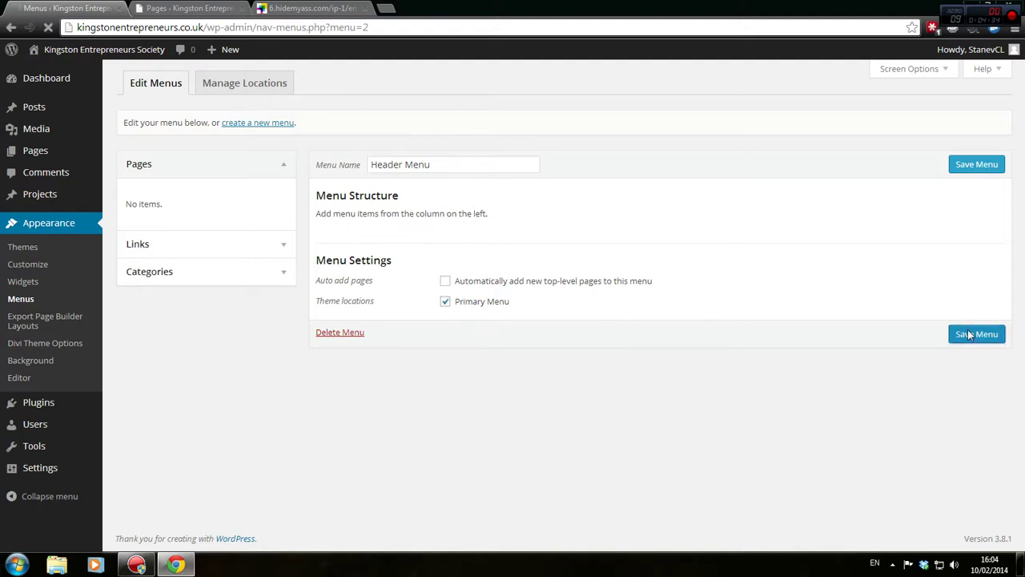
Open the live site's front page in a new tab, then return to the menu editor
{"action": "left_click", "coordinate": [225, 7]}
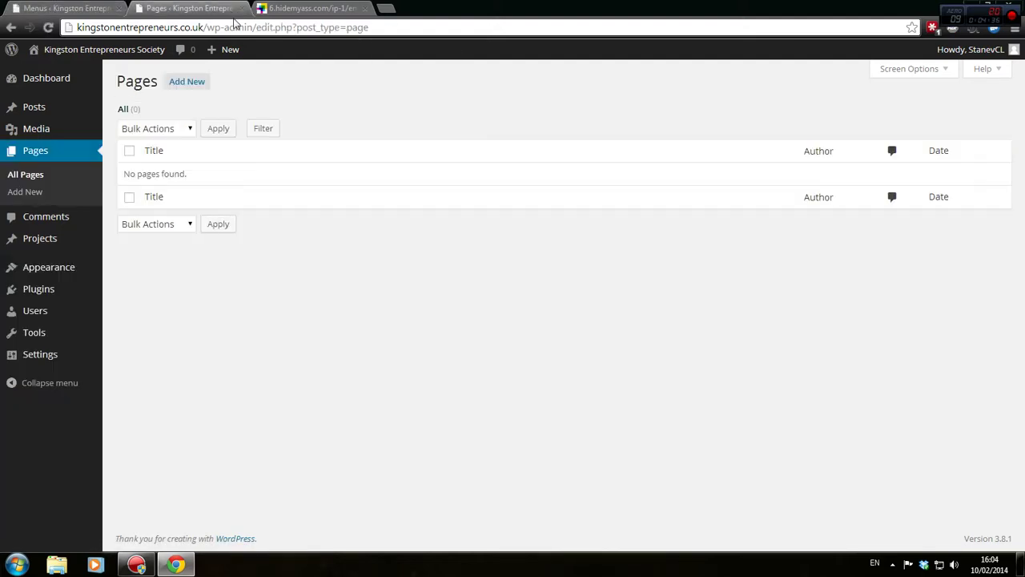
{"action": "mouse_move", "coordinate": [60, 58]}
{"action": "right_click", "coordinate": [51, 77]}
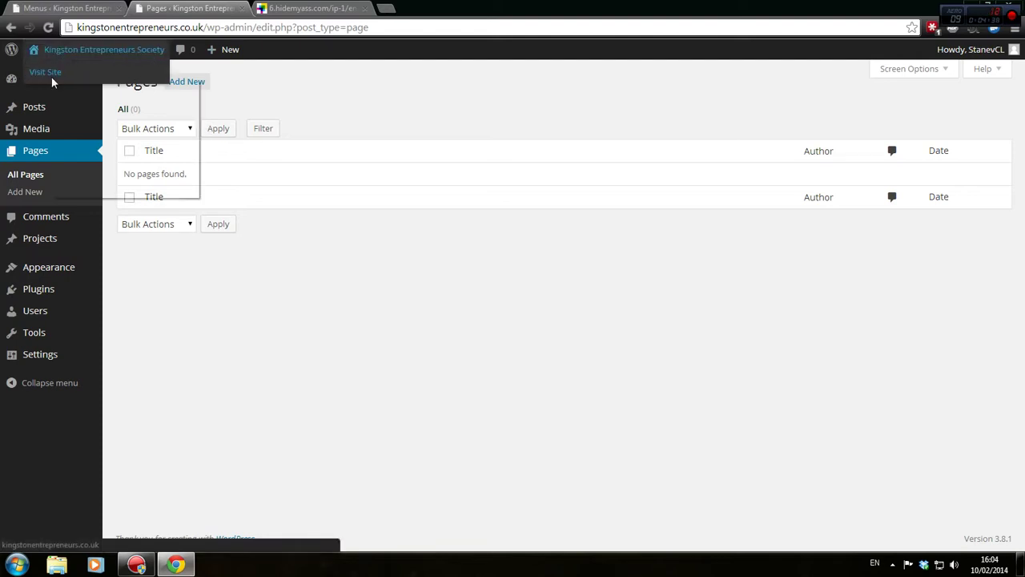
{"action": "left_click", "coordinate": [72, 86]}
{"action": "left_click", "coordinate": [313, 7]}
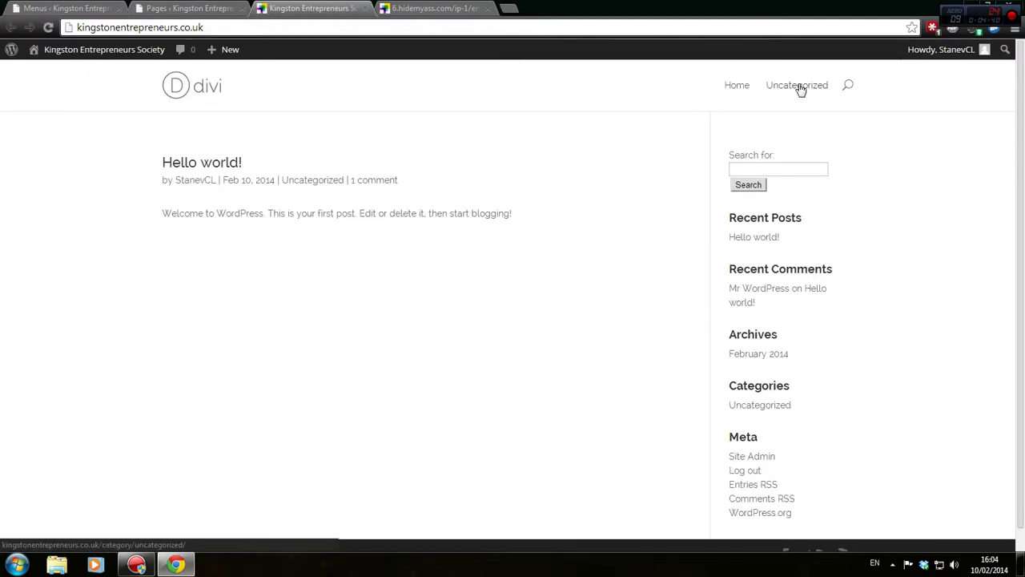
{"action": "left_click", "coordinate": [12, 7]}
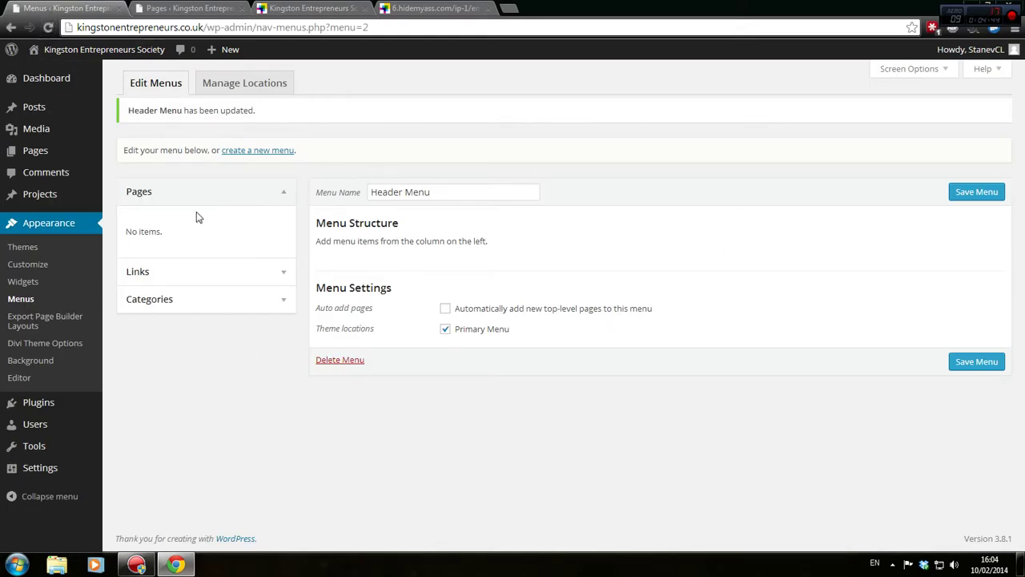
Copy the site address from the Pages tab into the Custom Links URL field
{"action": "left_click", "coordinate": [239, 278]}
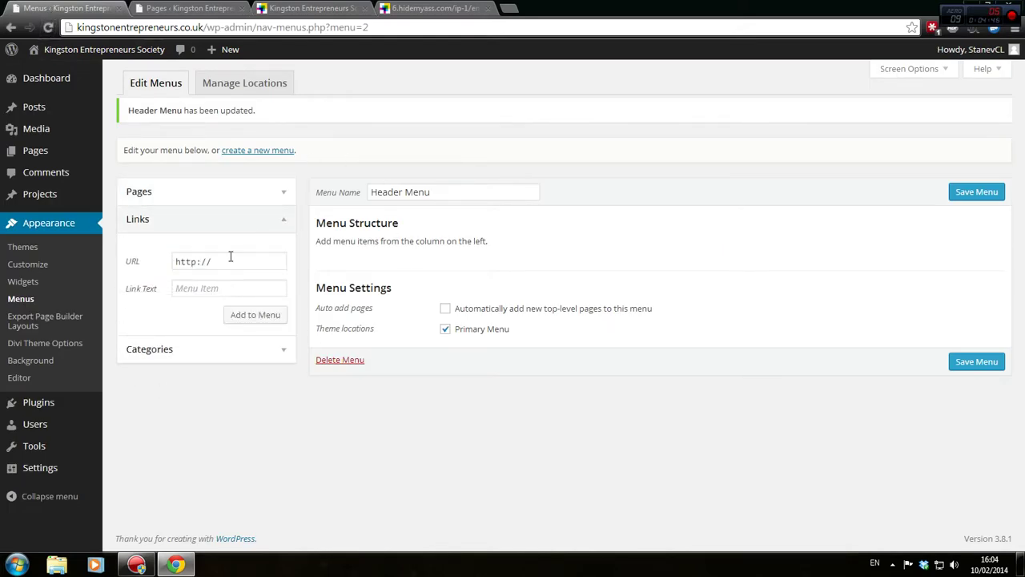
{"action": "left_click", "coordinate": [168, 10]}
{"action": "left_click_drag", "start_coordinate": [199, 27], "coordinate": [9, 29]}
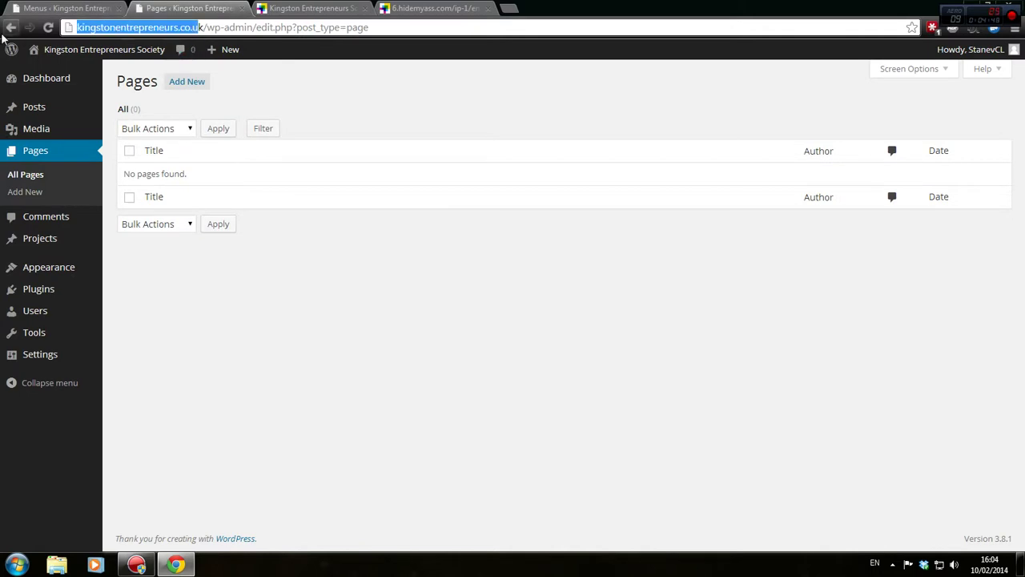
{"action": "left_click", "coordinate": [200, 27]}
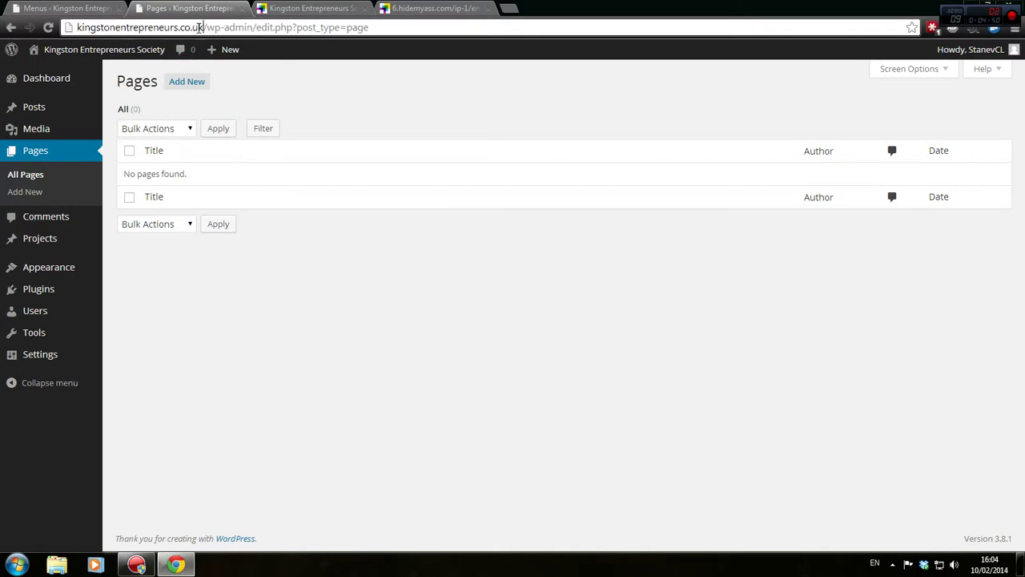
{"action": "left_click_drag", "start_coordinate": [199, 28], "coordinate": [18, 30]}
{"action": "key", "text": "ctrl+c"}
{"action": "left_click", "coordinate": [43, 6]}
{"action": "key", "text": "ctrl+v"}
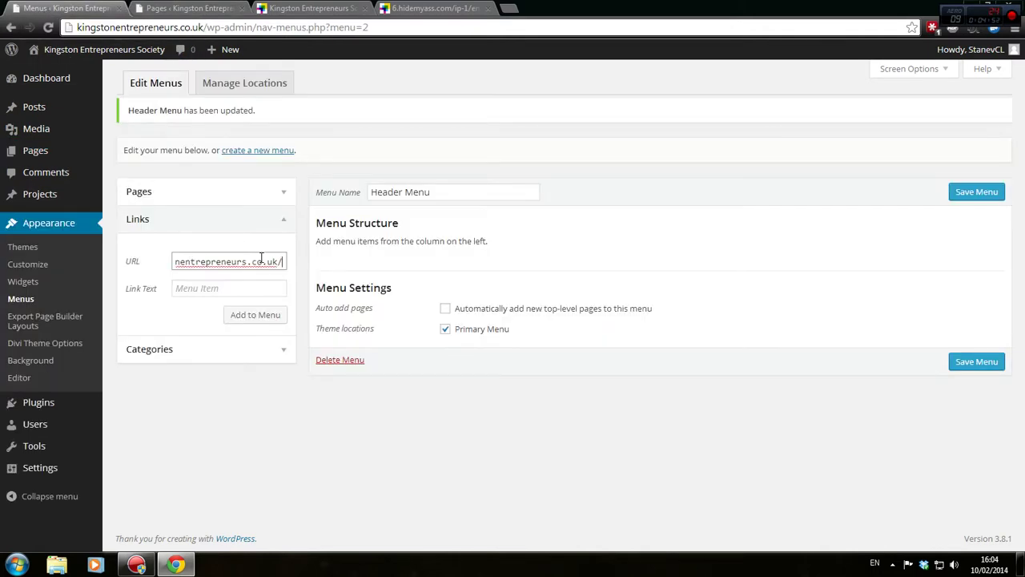
{"action": "left_click_drag", "start_coordinate": [280, 266], "coordinate": [52, 262]}
{"action": "key", "text": "ctrl+v"}
Add a 'Home' custom link to Header Menu, save, and view the live site
{"action": "left_click", "coordinate": [232, 293]}
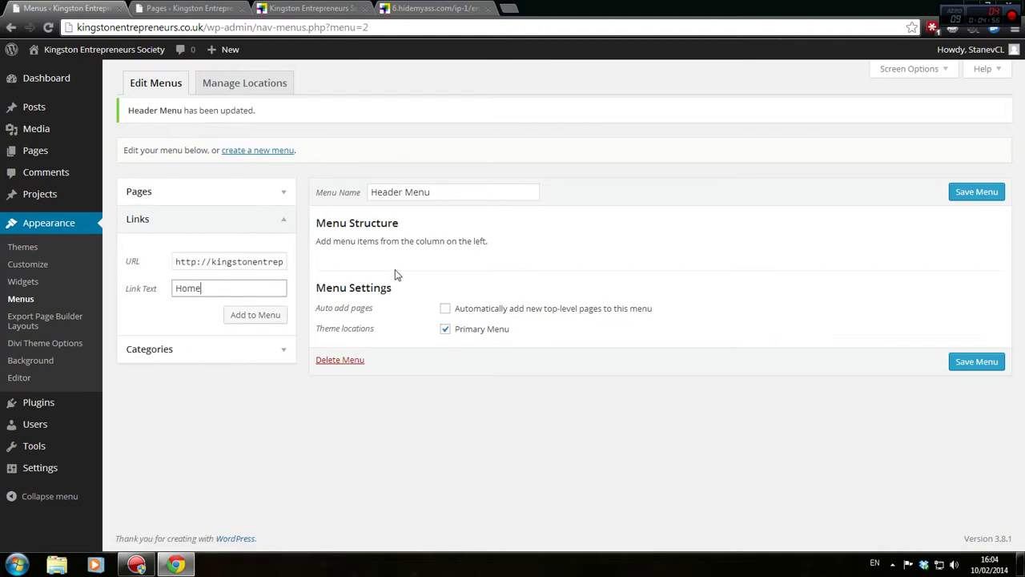
{"action": "left_click", "coordinate": [271, 315]}
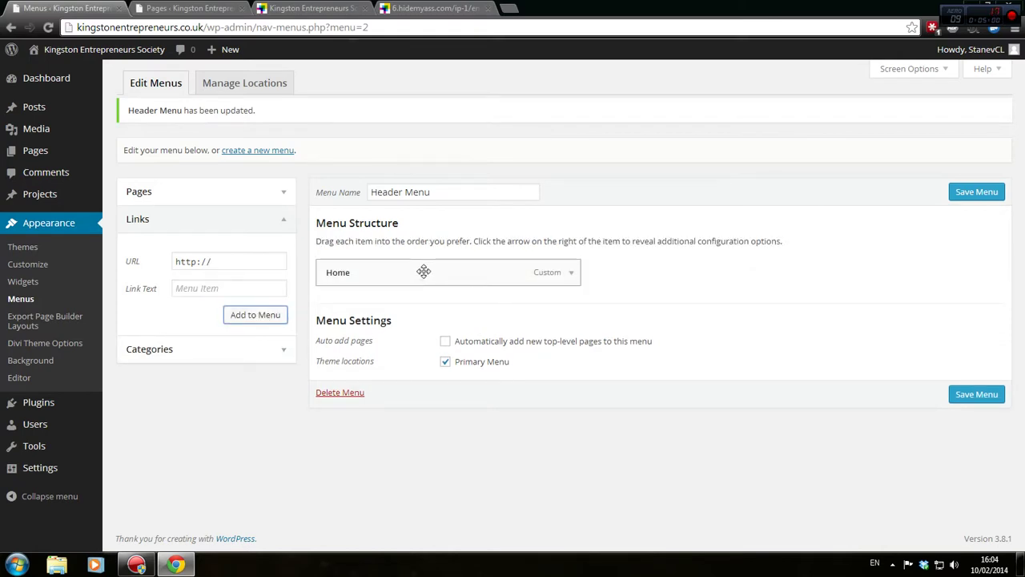
{"action": "left_click", "coordinate": [969, 394]}
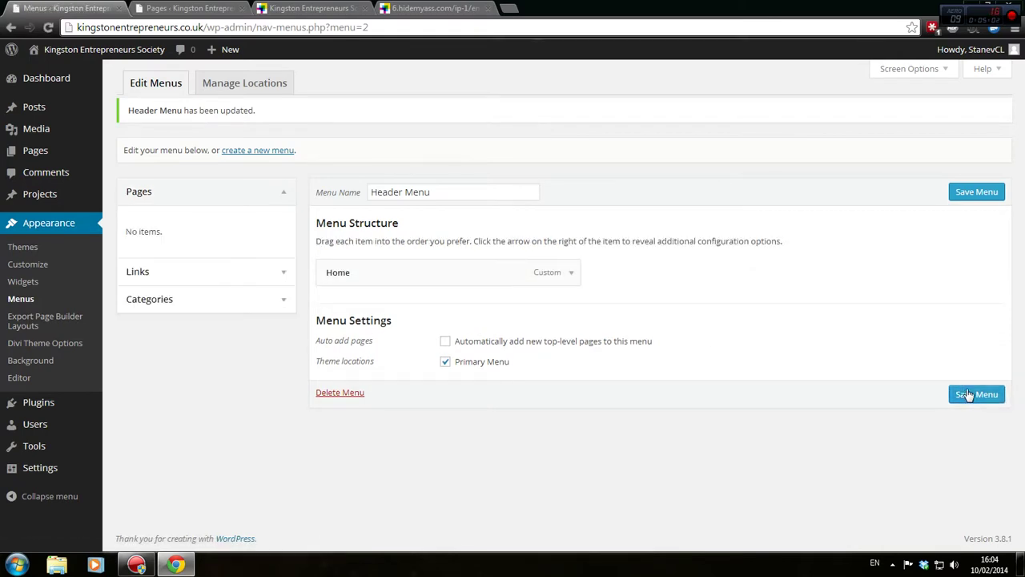
{"action": "left_click", "coordinate": [188, 8]}
{"action": "left_click", "coordinate": [312, 8]}
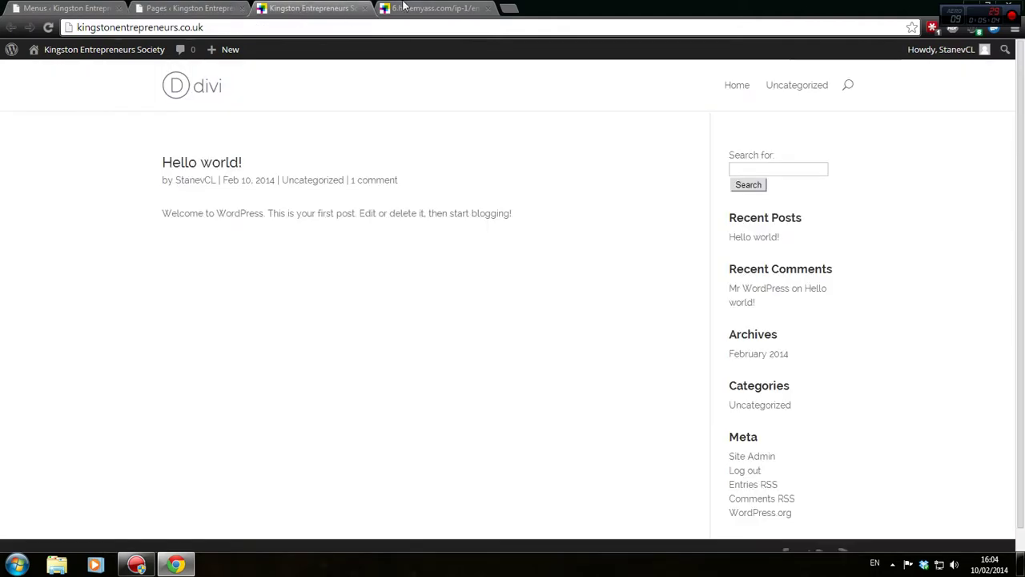
Reload the front page to confirm the Home link and rearrange the browser tabs
{"action": "left_click", "coordinate": [200, 85]}
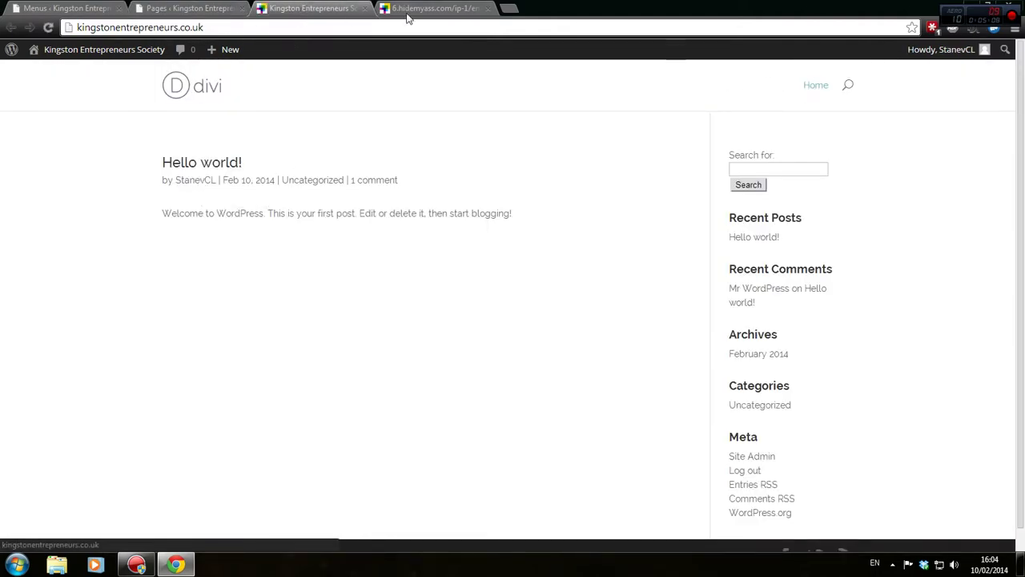
{"action": "left_click", "coordinate": [80, 8]}
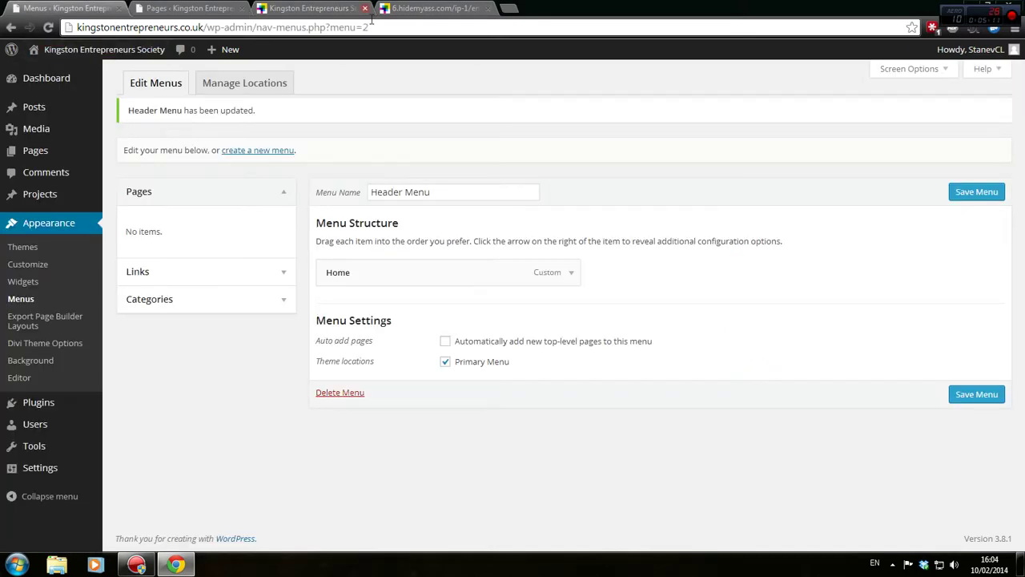
{"action": "left_click_drag", "start_coordinate": [291, 8], "coordinate": [64, 8]}
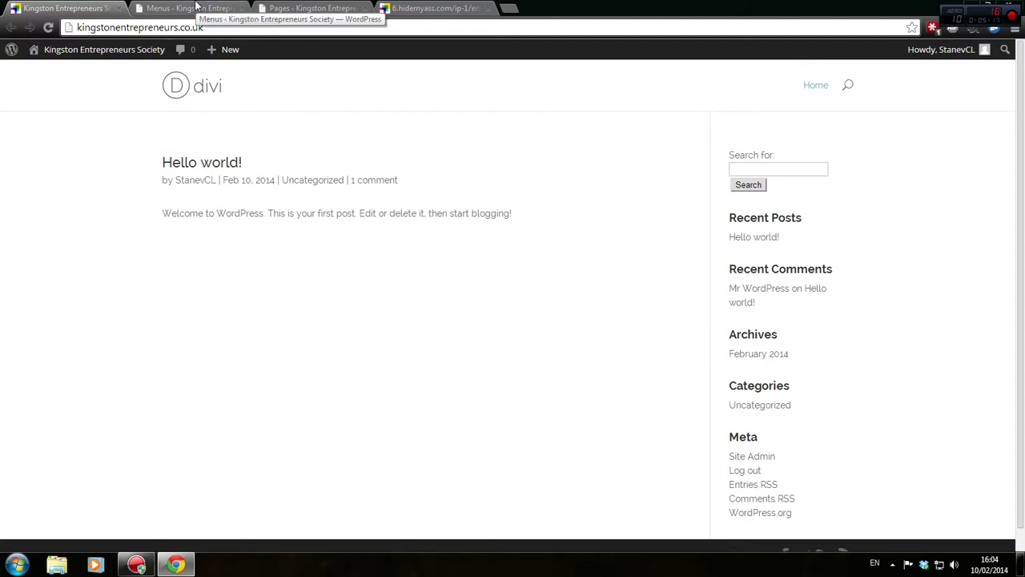
{"action": "left_click", "coordinate": [195, 7]}
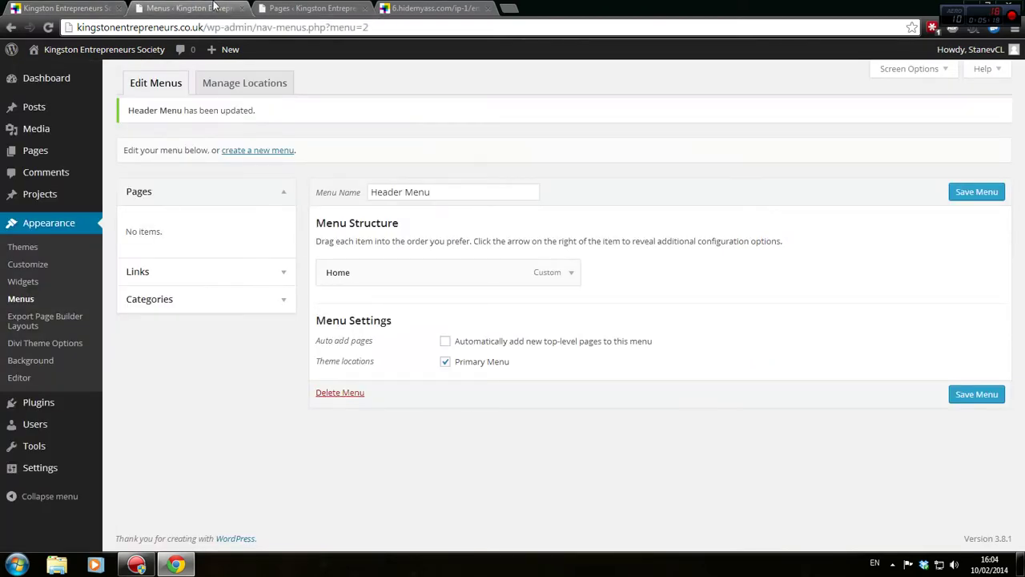
{"action": "left_click_drag", "start_coordinate": [271, 7], "coordinate": [151, 8]}
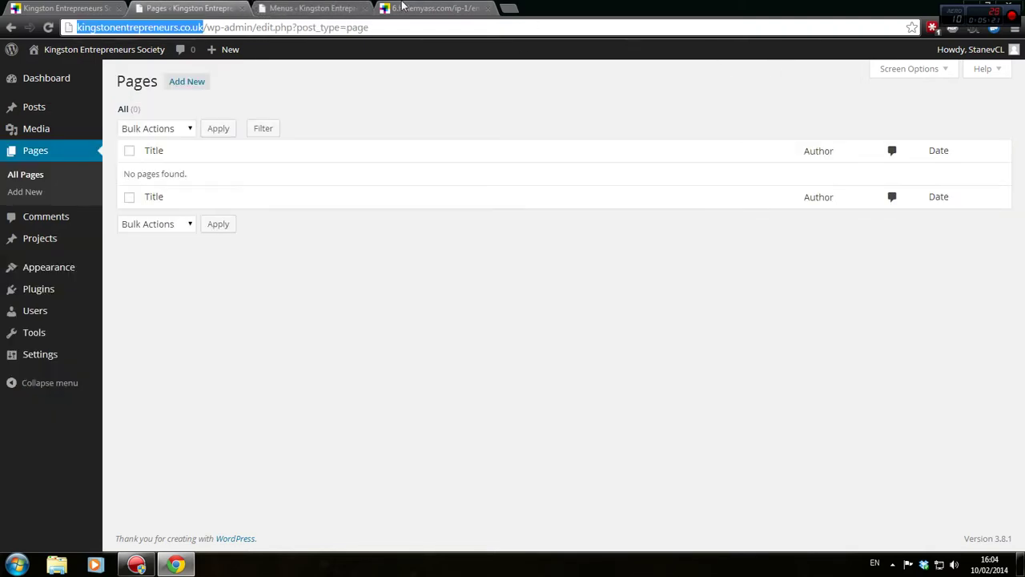
{"action": "left_click", "coordinate": [426, 7]}
{"action": "left_click", "coordinate": [317, 7]}
{"action": "left_click", "coordinate": [189, 7]}
{"action": "left_click", "coordinate": [69, 8]}
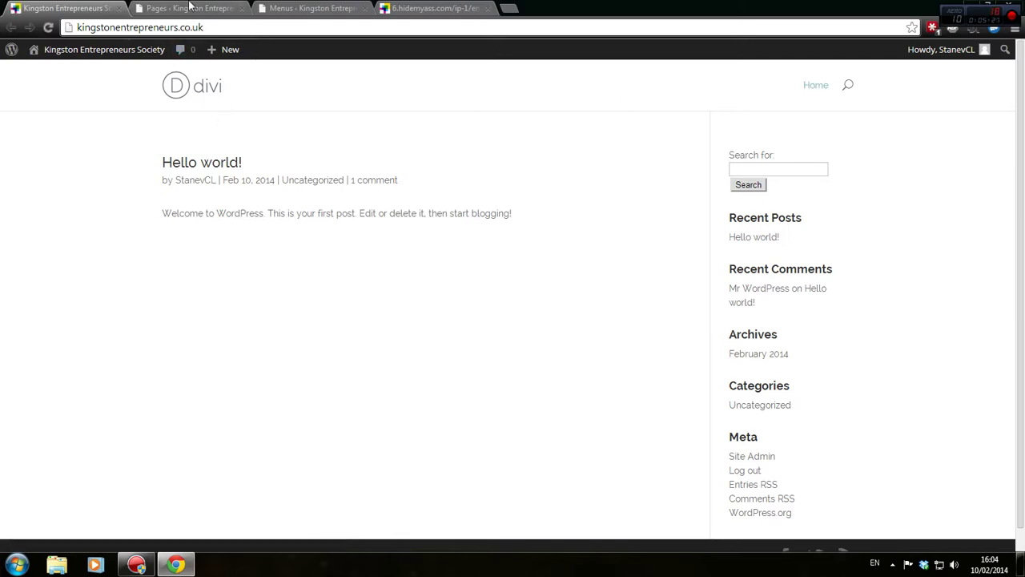
{"action": "left_click", "coordinate": [189, 8]}
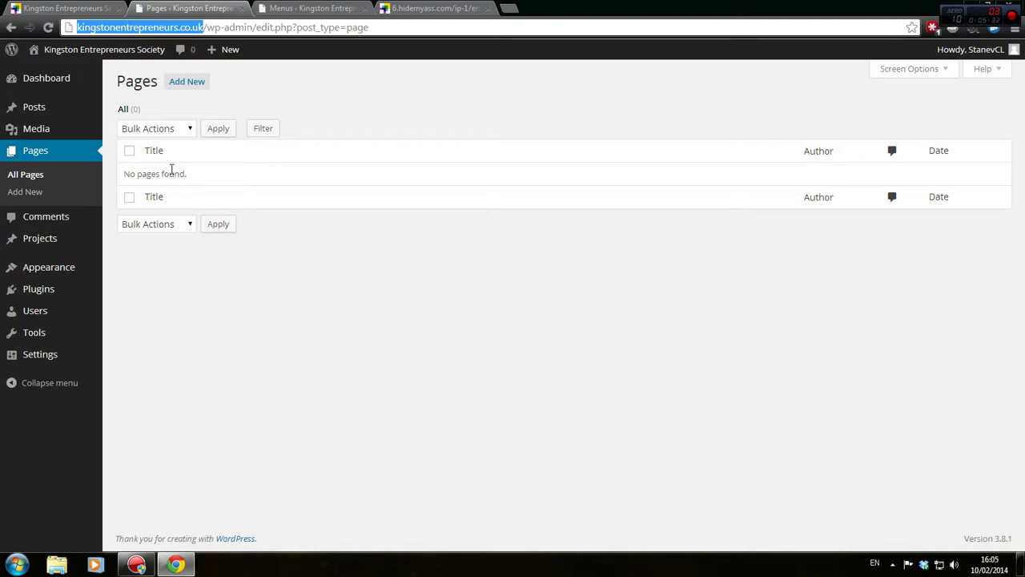
Start a new page via Pages > Add New, then switch to the proxied Services page
{"action": "left_click", "coordinate": [187, 82]}
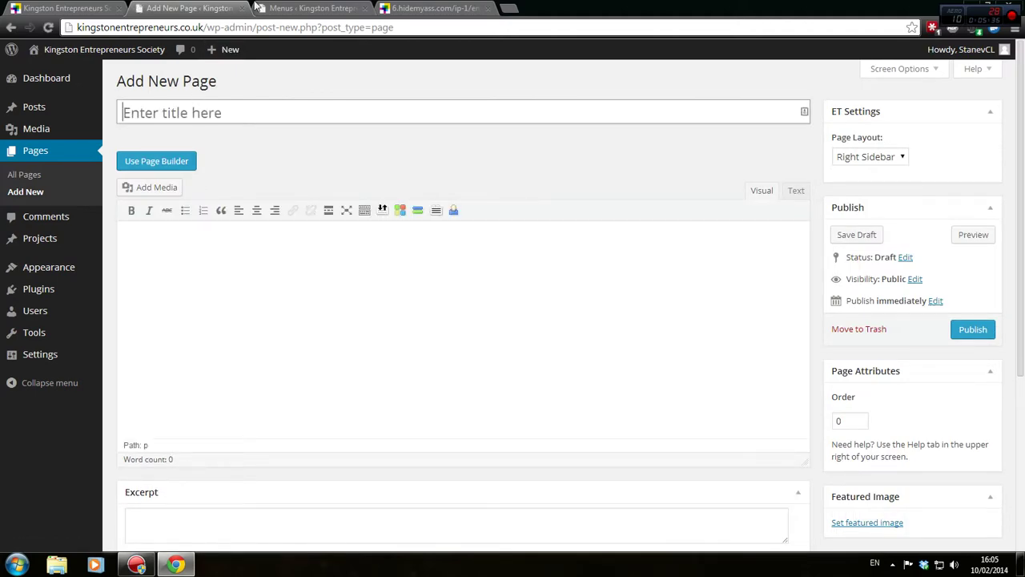
{"action": "left_click", "coordinate": [260, 8]}
{"action": "left_click", "coordinate": [424, 8]}
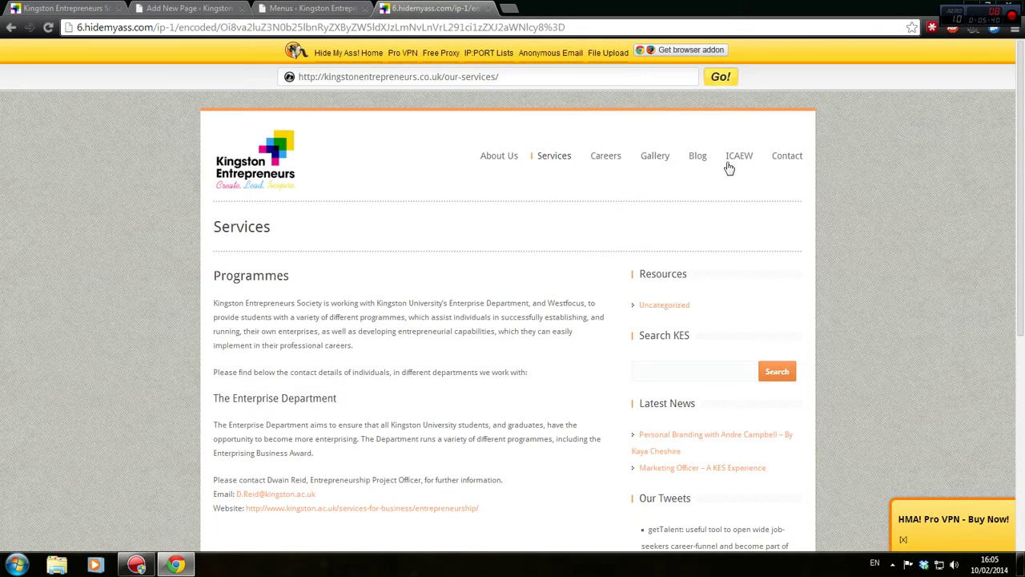
Review the old site's Contact page form, then go back to the blank WordPress Add New Page editor
{"action": "left_click", "coordinate": [790, 158]}
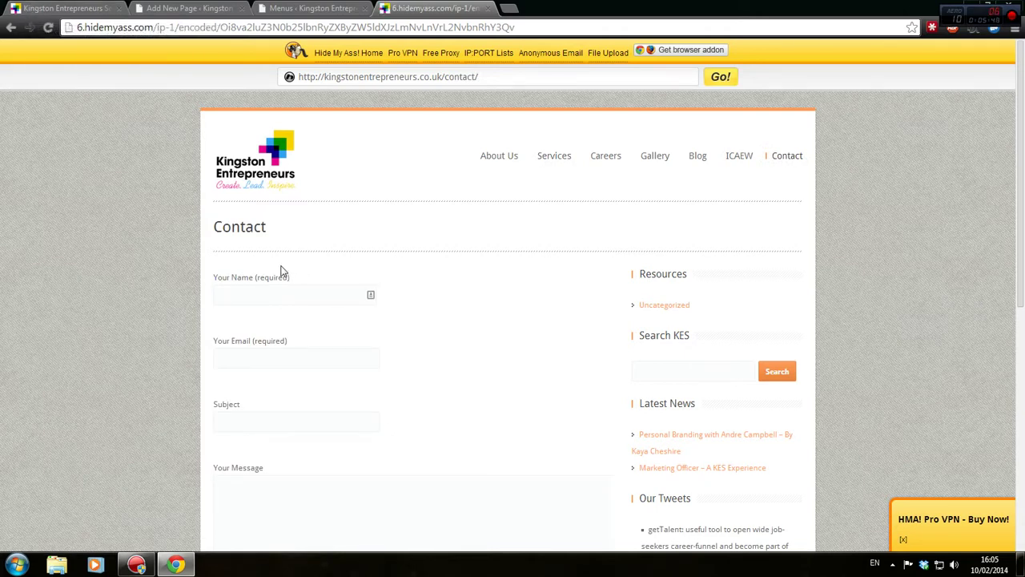
{"action": "scroll", "coordinate": [280, 273], "scroll_direction": "down", "scroll_amount": 1}
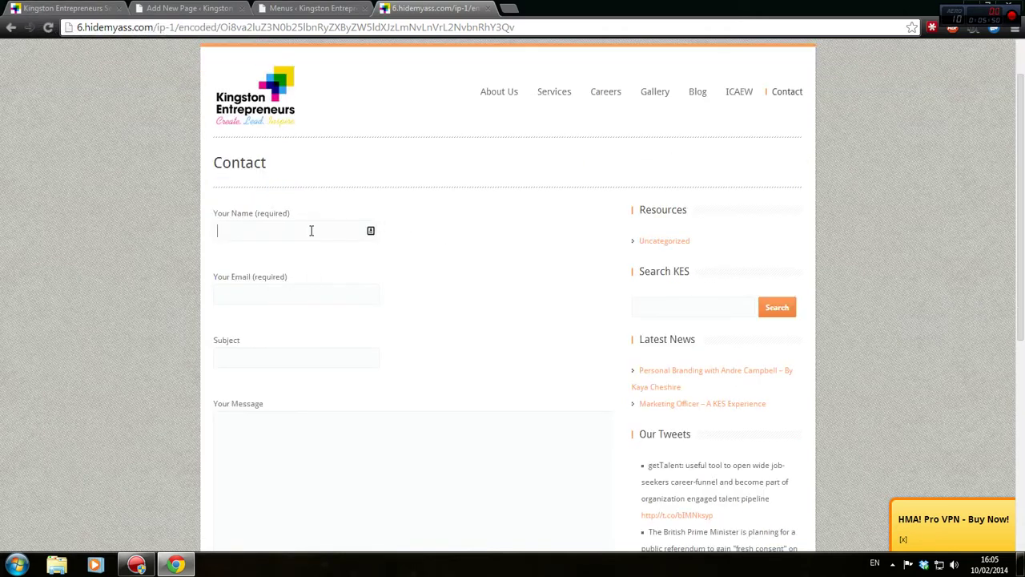
{"action": "left_click", "coordinate": [310, 296]}
{"action": "scroll", "coordinate": [360, 444], "scroll_direction": "down", "scroll_amount": 3}
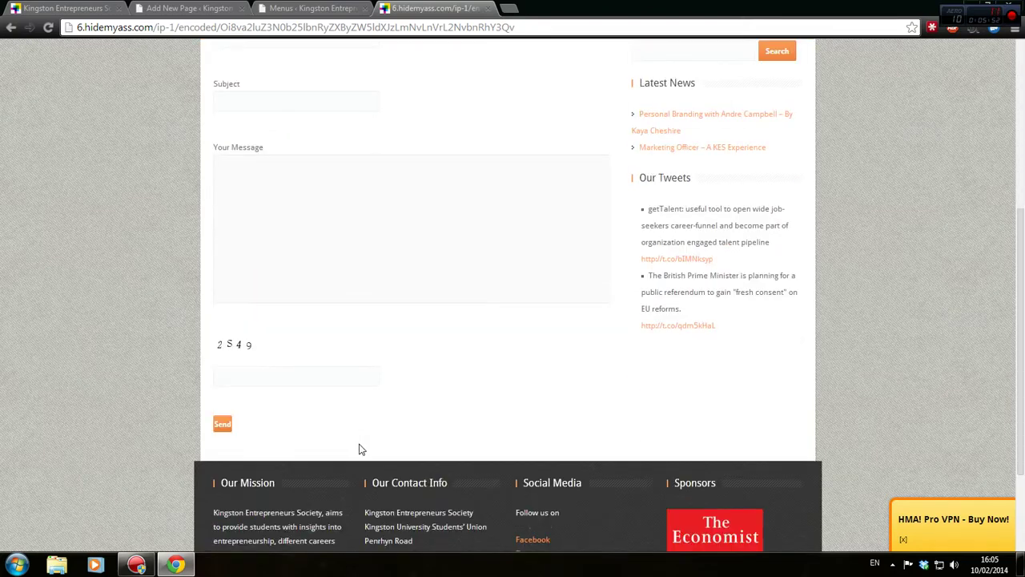
{"action": "scroll", "coordinate": [275, 440], "scroll_direction": "up", "scroll_amount": 3}
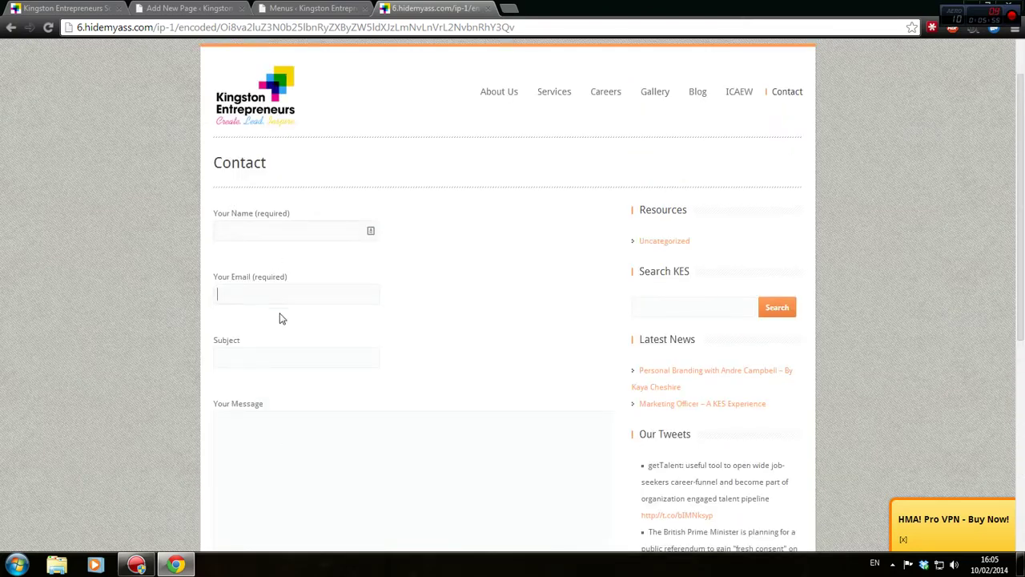
{"action": "left_click", "coordinate": [66, 8]}
{"action": "left_click", "coordinate": [182, 8]}
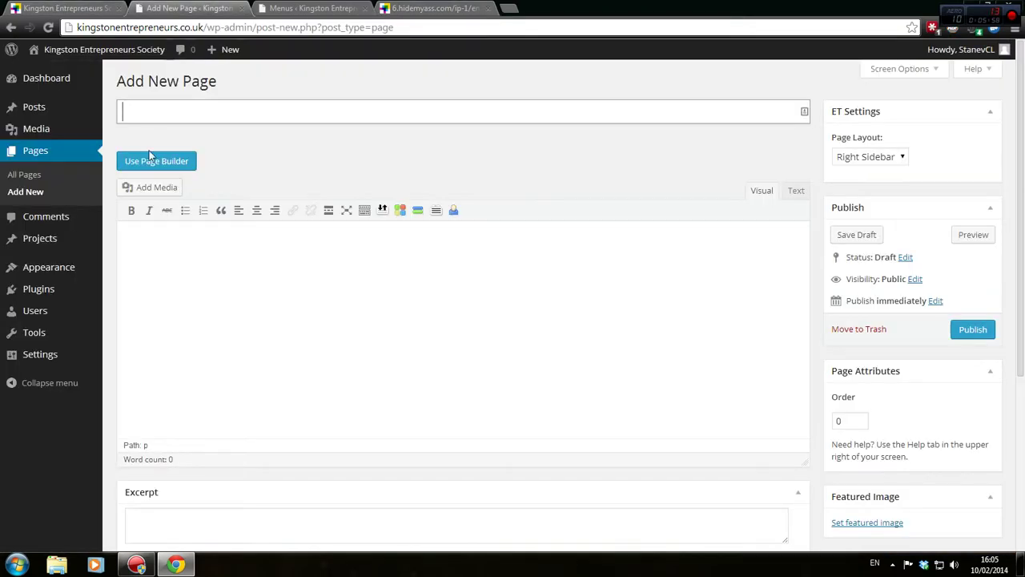
Title the new page 'Contact Us', generating its contact-us permalink
{"action": "left_click", "coordinate": [262, 109]}
{"action": "type", "text": "Contact Us"}
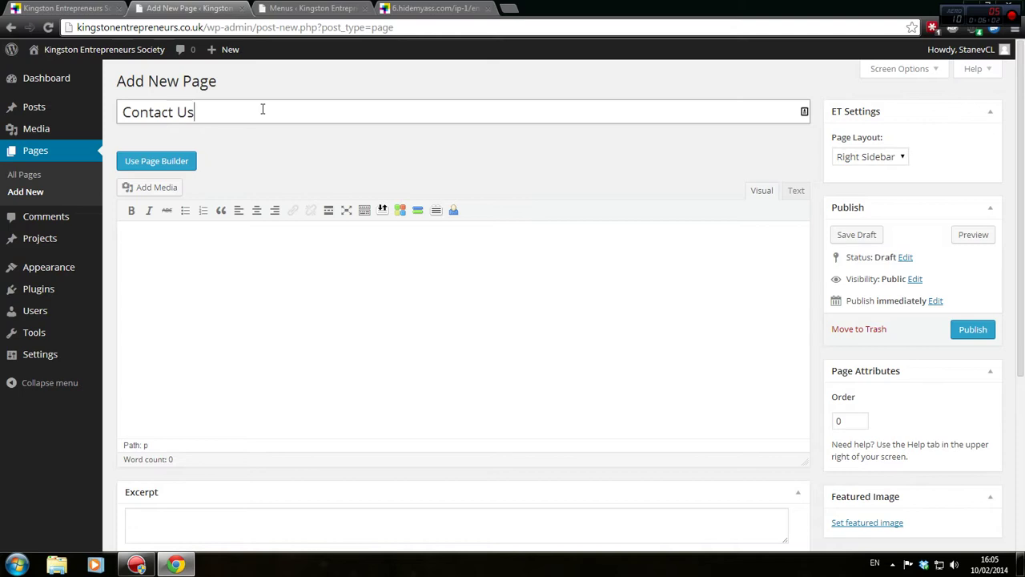
{"action": "left_click", "coordinate": [321, 133]}
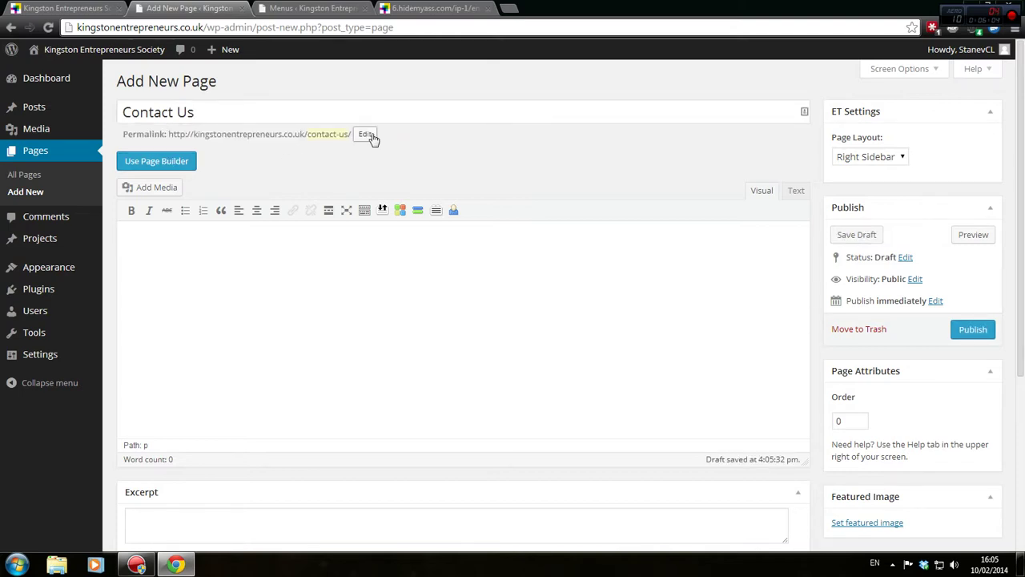
Switch the page to Page Builder, back to the default editor, then to Page Builder again
{"action": "left_click", "coordinate": [157, 161]}
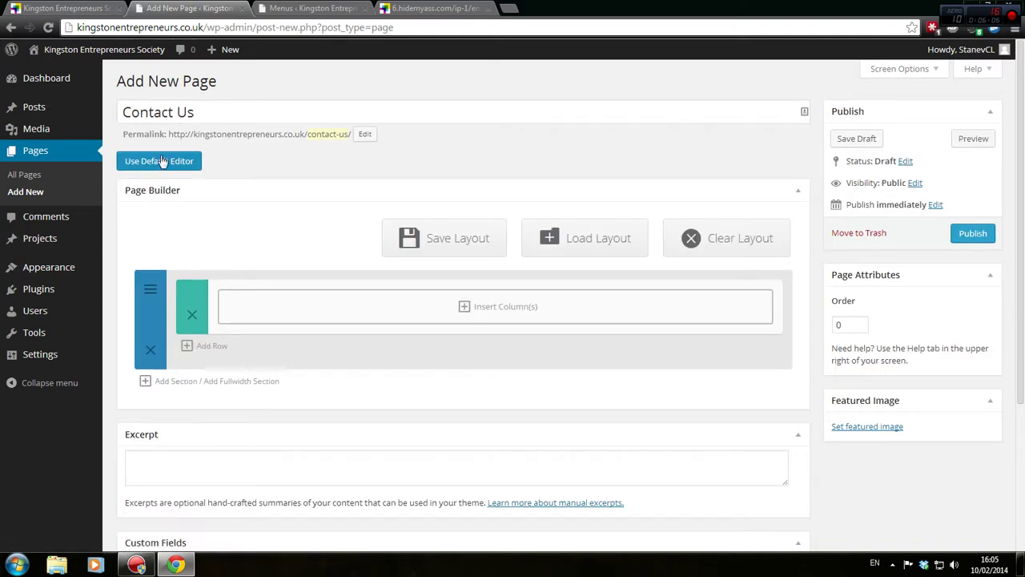
{"action": "left_click", "coordinate": [183, 165]}
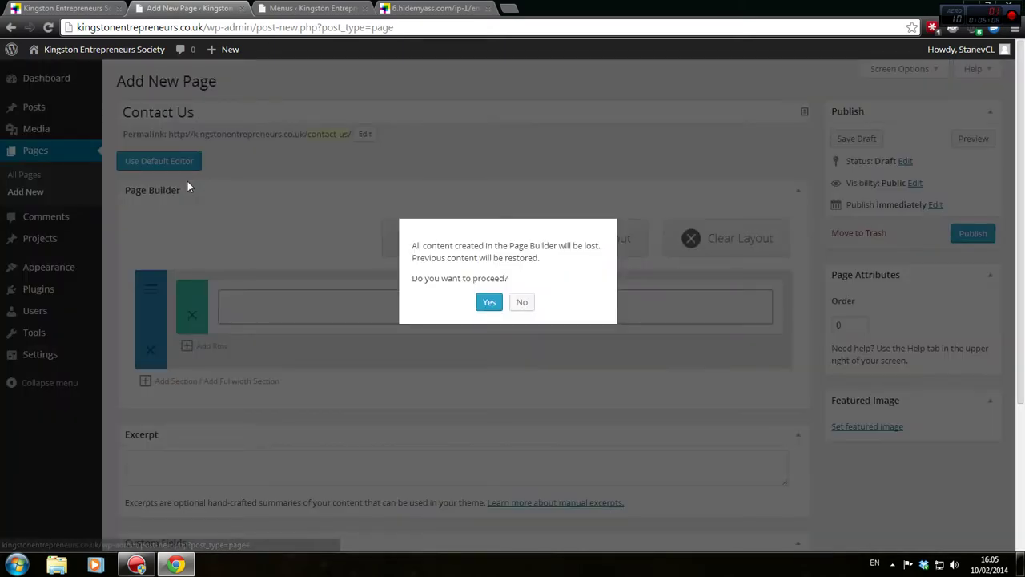
{"action": "left_click", "coordinate": [489, 302]}
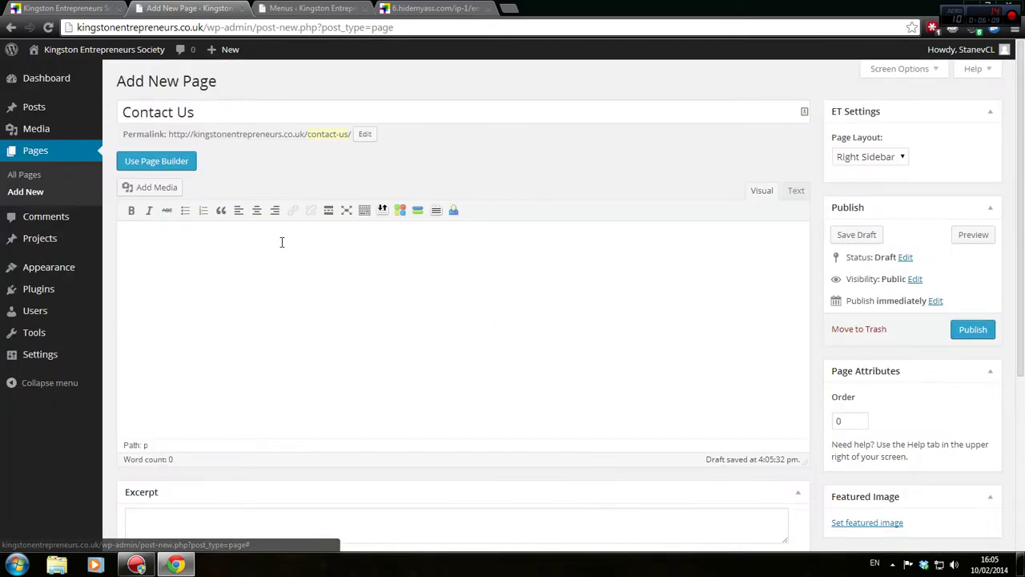
{"action": "left_click", "coordinate": [158, 161]}
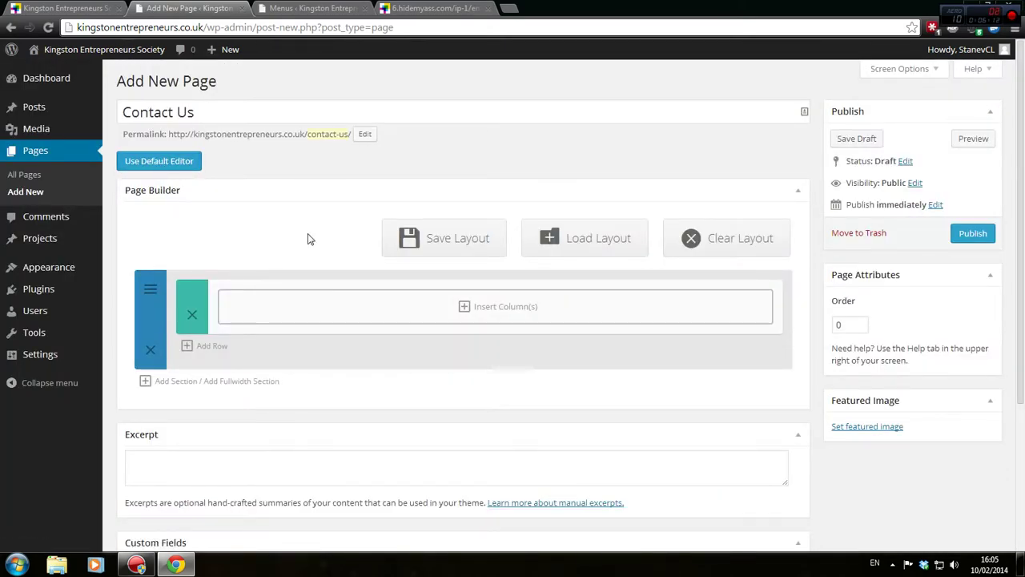
{"action": "scroll", "coordinate": [310, 238], "scroll_direction": "down", "scroll_amount": 1}
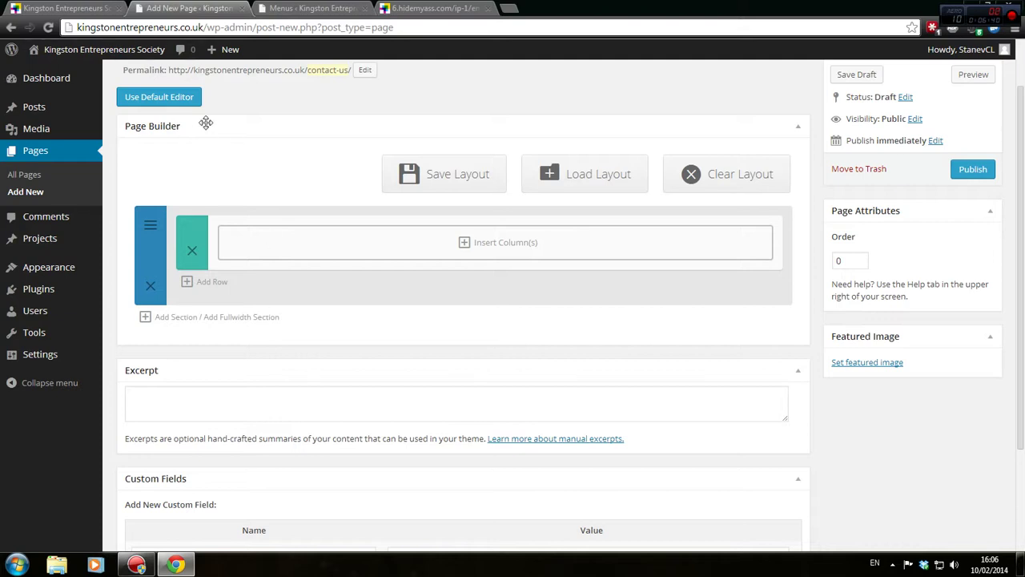
{"action": "left_click", "coordinate": [321, 8]}
{"action": "left_click", "coordinate": [183, 7]}
{"action": "scroll", "coordinate": [146, 105], "scroll_direction": "up", "scroll_amount": 1}
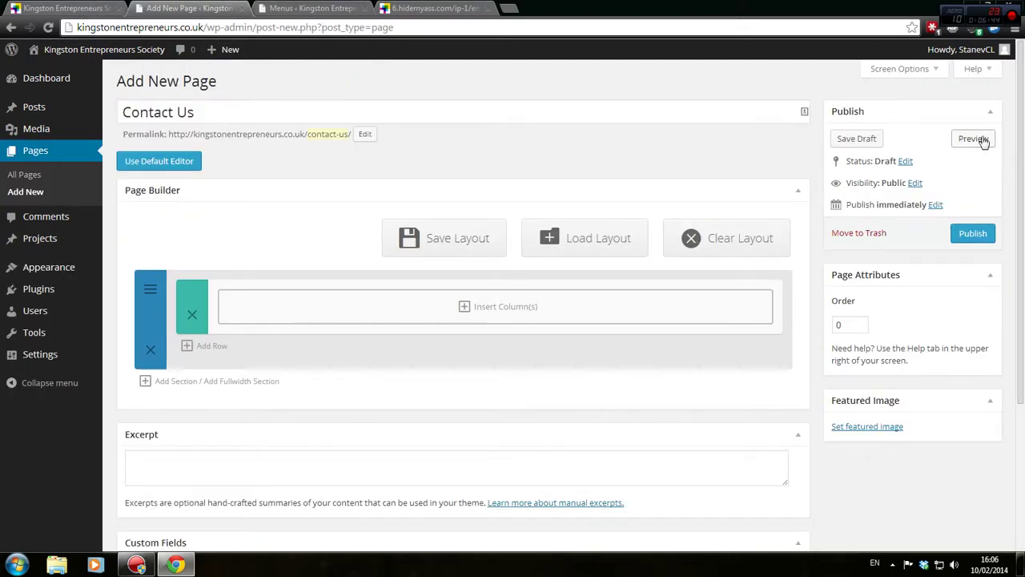
Preview the still-empty Contact Us draft and come back to its editor
{"action": "left_click", "coordinate": [975, 138]}
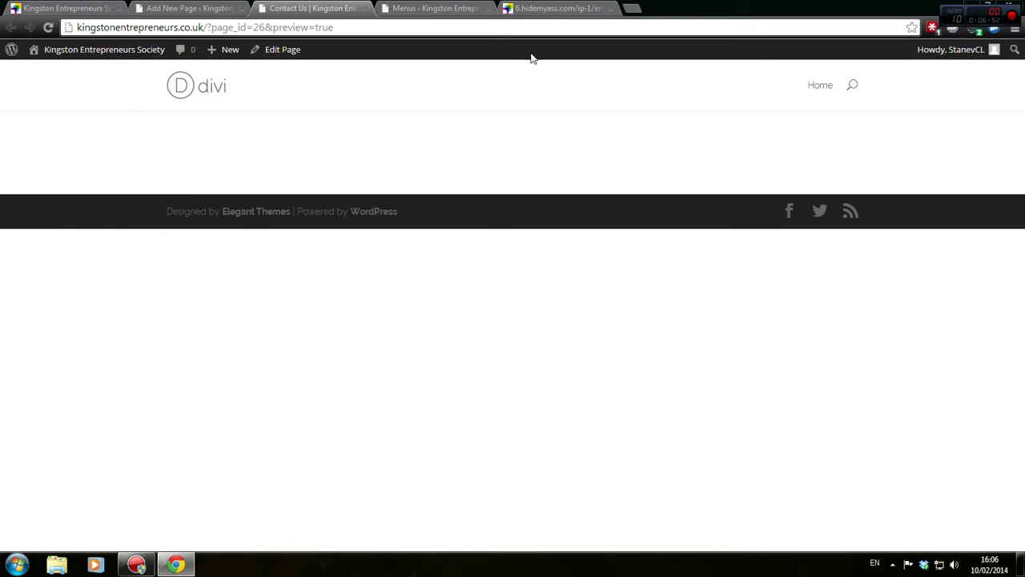
{"action": "left_click", "coordinate": [220, 7]}
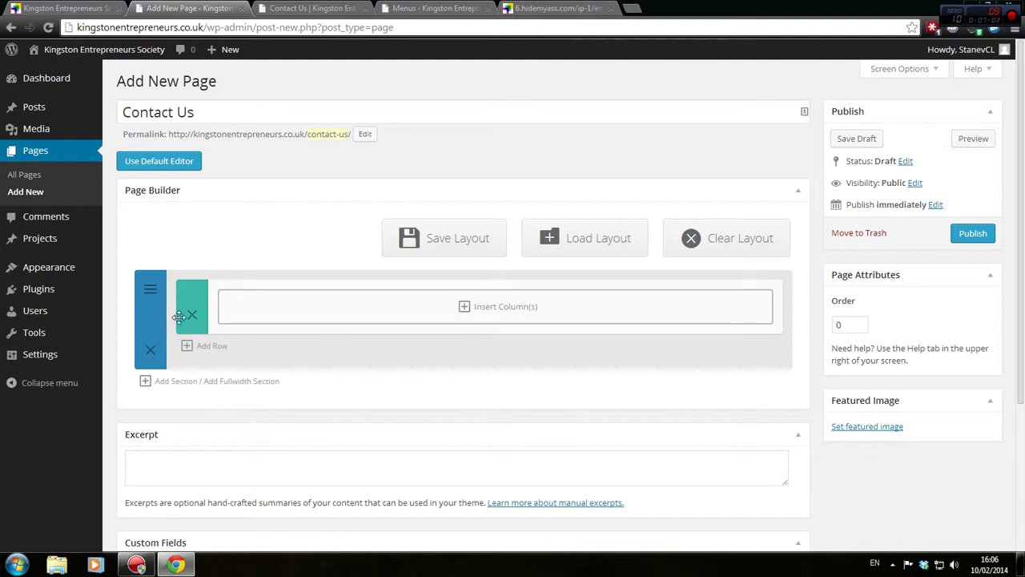
Show the Insert Columns layouts for the empty row, comparing against the old contact page
{"action": "left_click", "coordinate": [478, 312]}
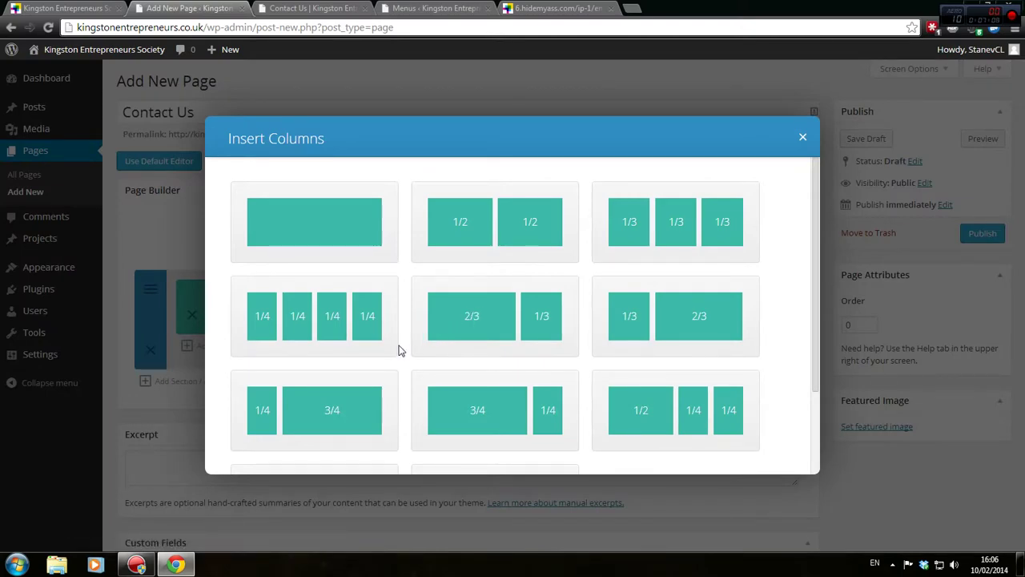
{"action": "left_click", "coordinate": [533, 8]}
{"action": "scroll", "coordinate": [586, 232], "scroll_direction": "down", "scroll_amount": 2}
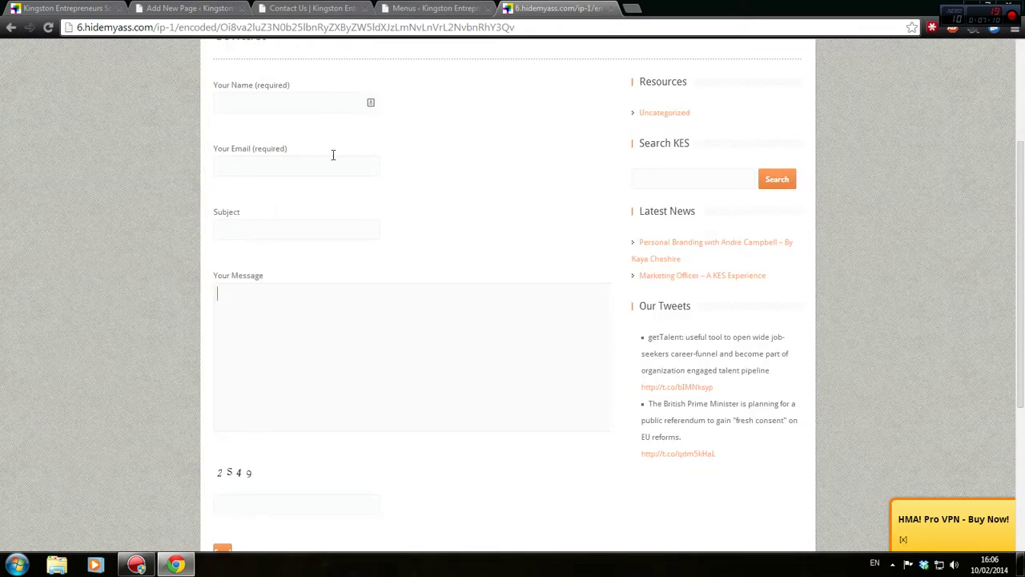
{"action": "scroll", "coordinate": [351, 374], "scroll_direction": "down", "scroll_amount": 2}
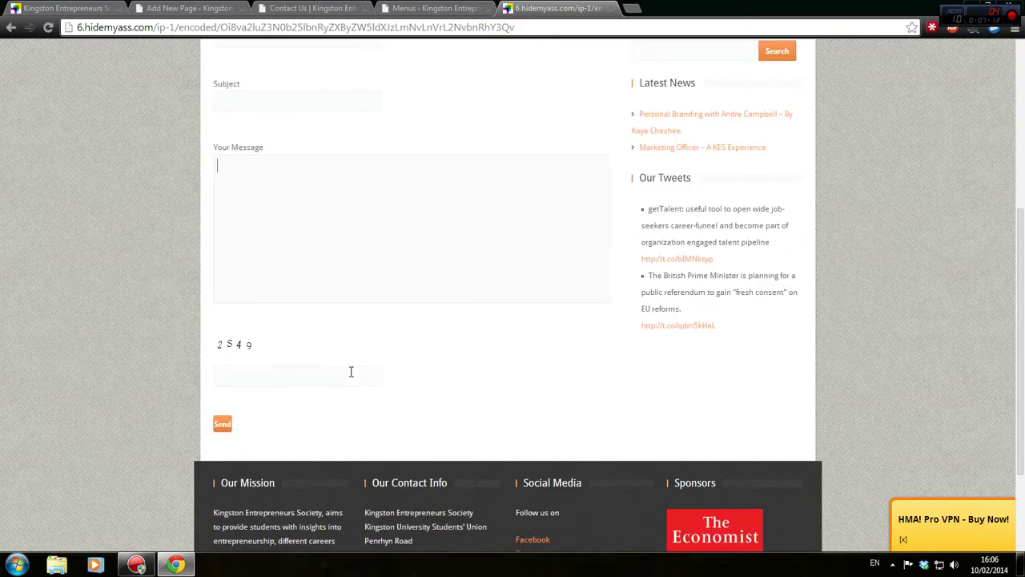
{"action": "scroll", "coordinate": [351, 371], "scroll_direction": "up", "scroll_amount": 4}
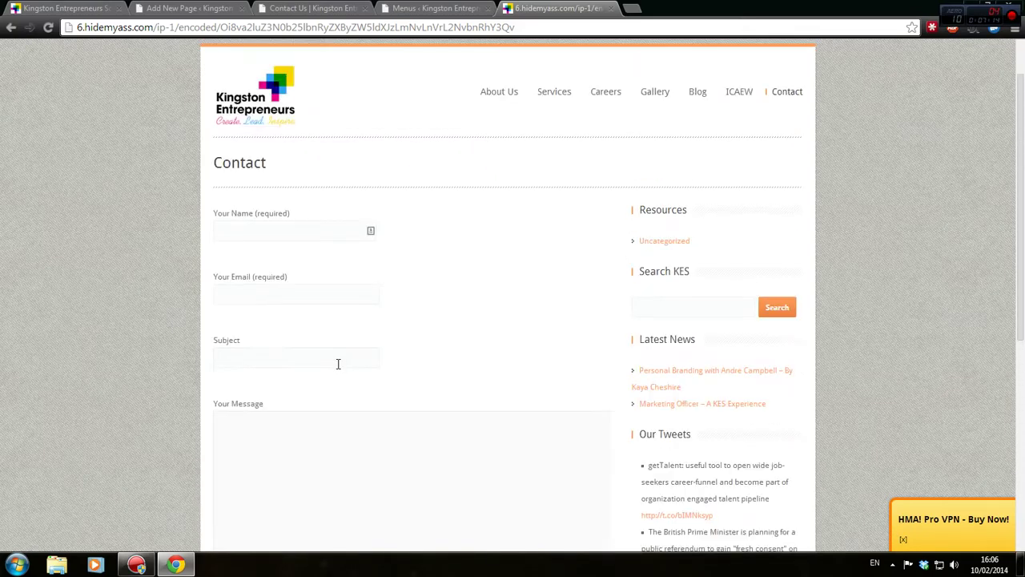
{"action": "left_click", "coordinate": [274, 7]}
{"action": "left_click", "coordinate": [187, 7]}
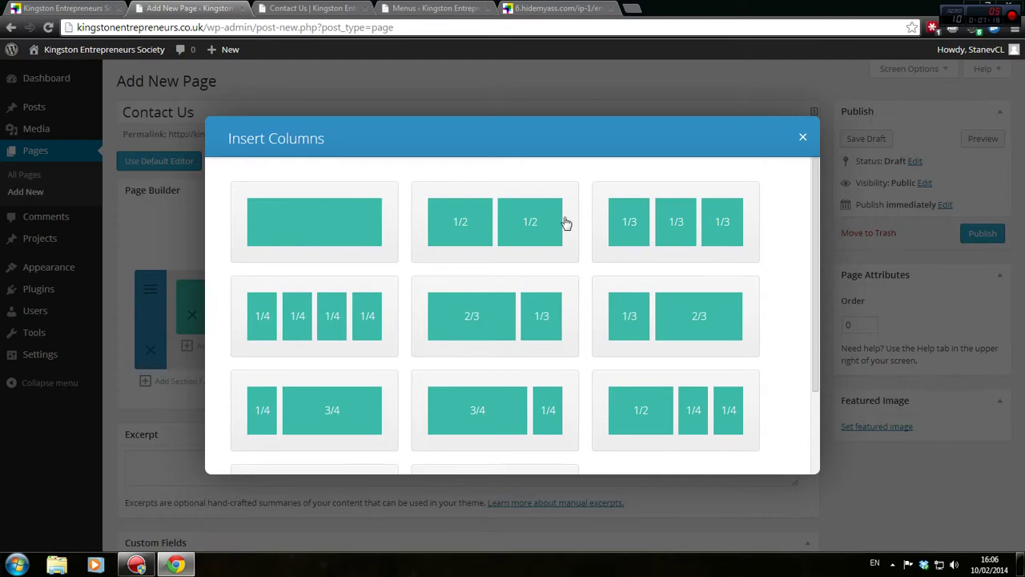
{"action": "scroll", "coordinate": [566, 222], "scroll_direction": "down", "scroll_amount": 2}
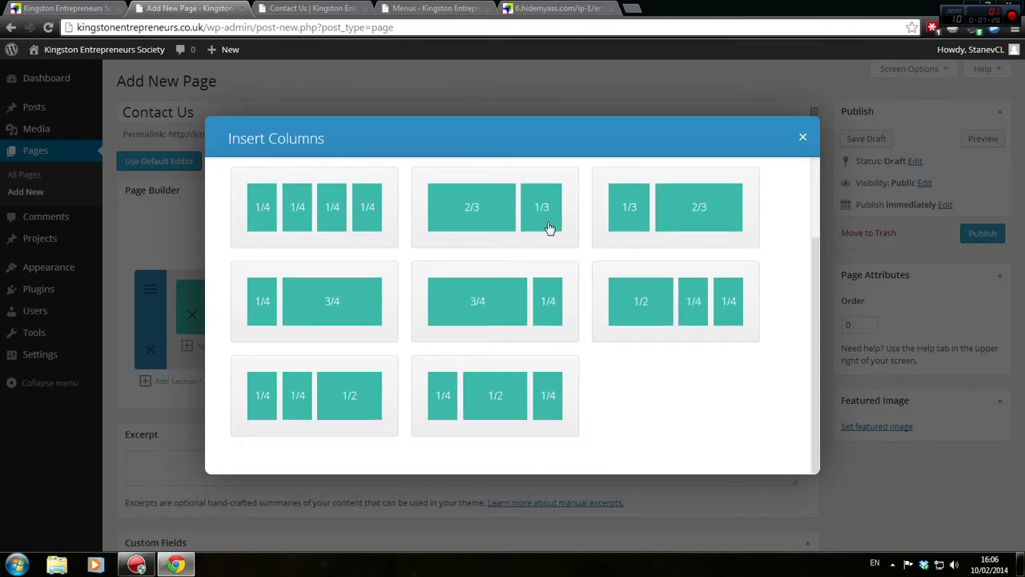
{"action": "scroll", "coordinate": [549, 229], "scroll_direction": "up", "scroll_amount": 2}
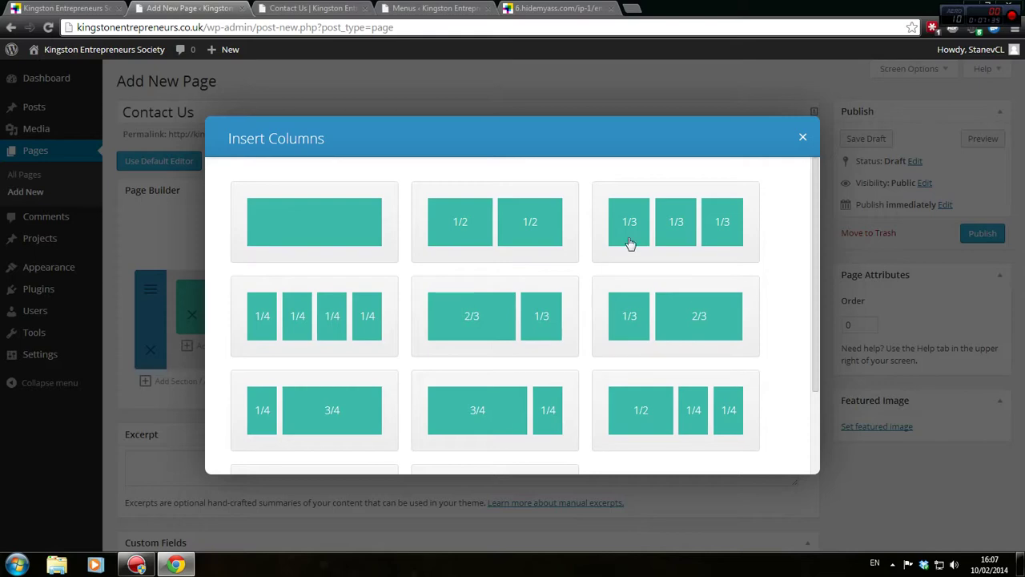
{"action": "left_click", "coordinate": [421, 8]}
{"action": "left_click", "coordinate": [338, 6]}
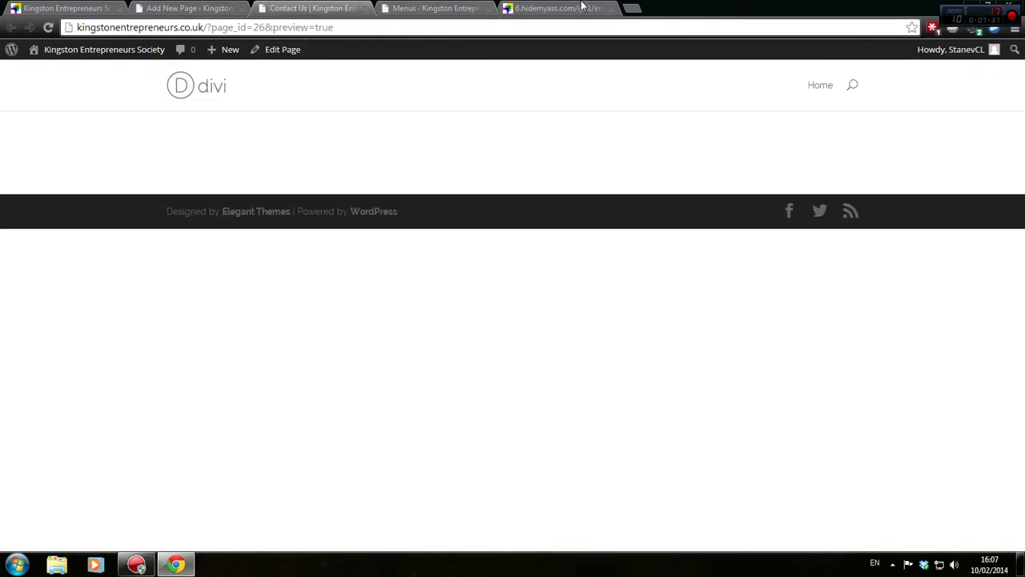
{"action": "left_click", "coordinate": [554, 7]}
{"action": "scroll", "coordinate": [483, 206], "scroll_direction": "down", "scroll_amount": 5}
{"action": "scroll", "coordinate": [483, 200], "scroll_direction": "up", "scroll_amount": 4}
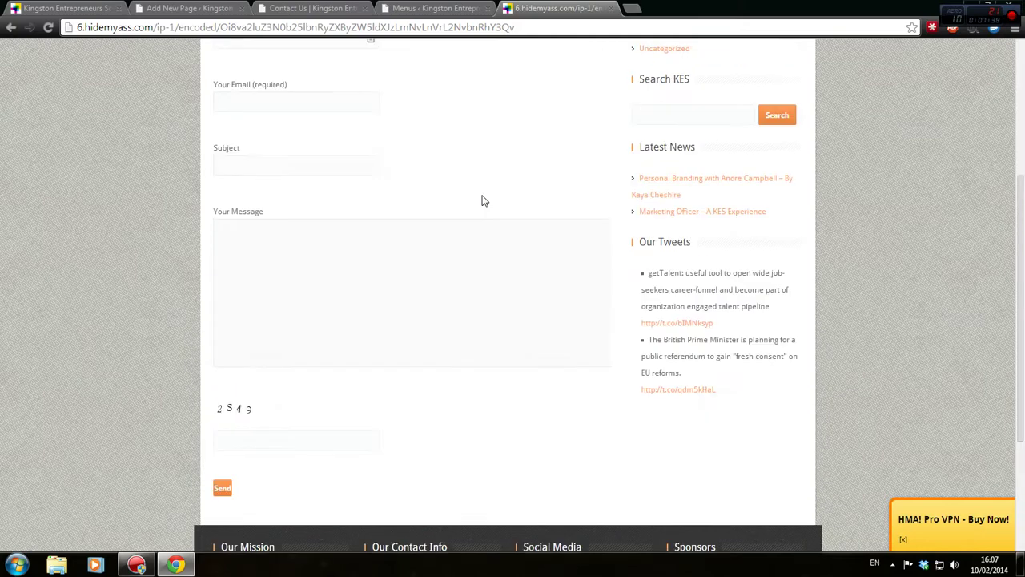
{"action": "left_click", "coordinate": [335, 165]}
{"action": "left_click", "coordinate": [314, 227]}
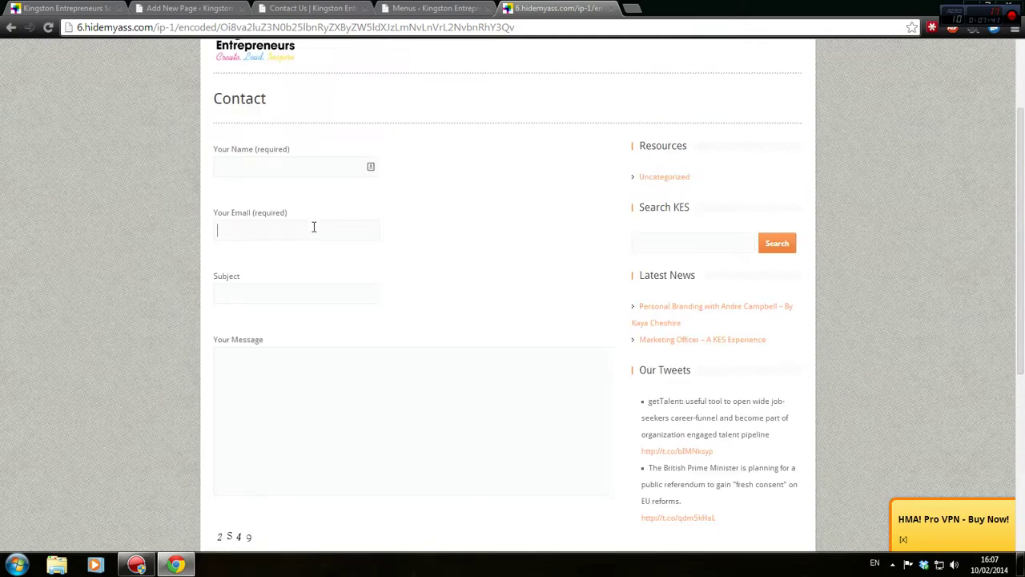
{"action": "left_click", "coordinate": [363, 361]}
{"action": "scroll", "coordinate": [364, 361], "scroll_direction": "down", "scroll_amount": 2}
{"action": "scroll", "coordinate": [360, 366], "scroll_direction": "up", "scroll_amount": 4}
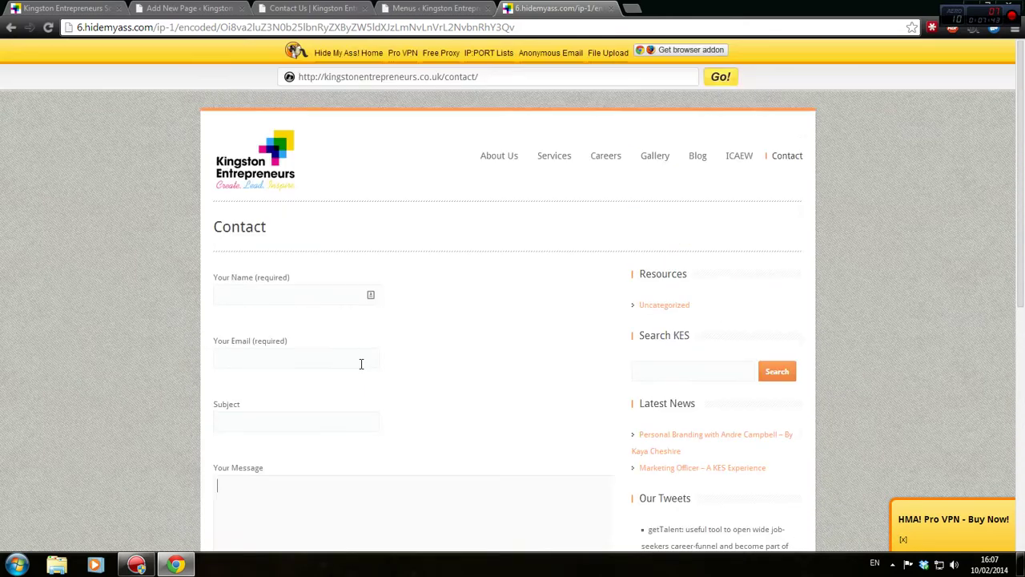
{"action": "left_click", "coordinate": [328, 304]}
{"action": "scroll", "coordinate": [497, 153], "scroll_direction": "down", "scroll_amount": 1}
{"action": "scroll", "coordinate": [469, 153], "scroll_direction": "down", "scroll_amount": 2}
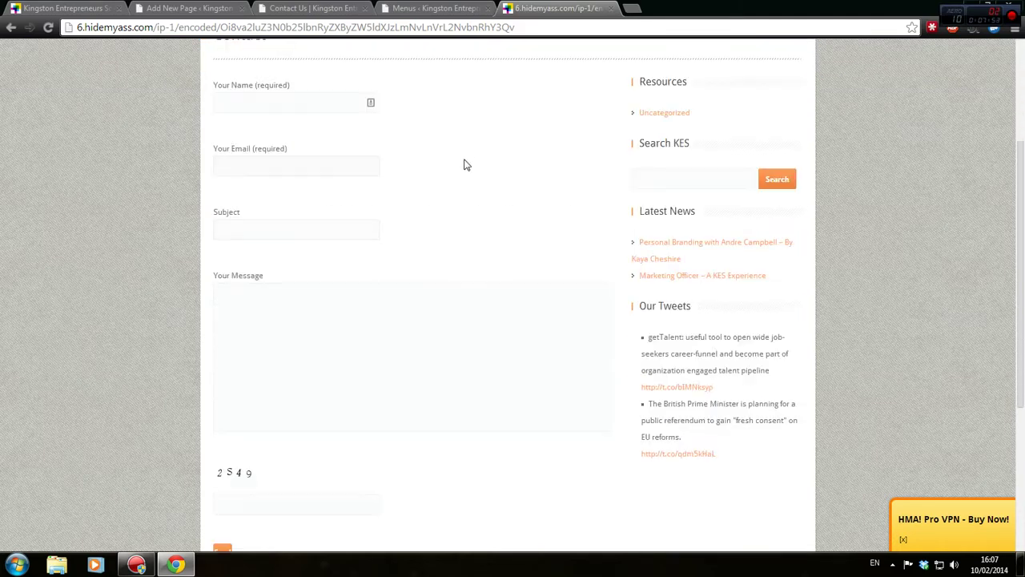
{"action": "scroll", "coordinate": [634, 331], "scroll_direction": "down", "scroll_amount": 1}
{"action": "scroll", "coordinate": [661, 218], "scroll_direction": "up", "scroll_amount": 3}
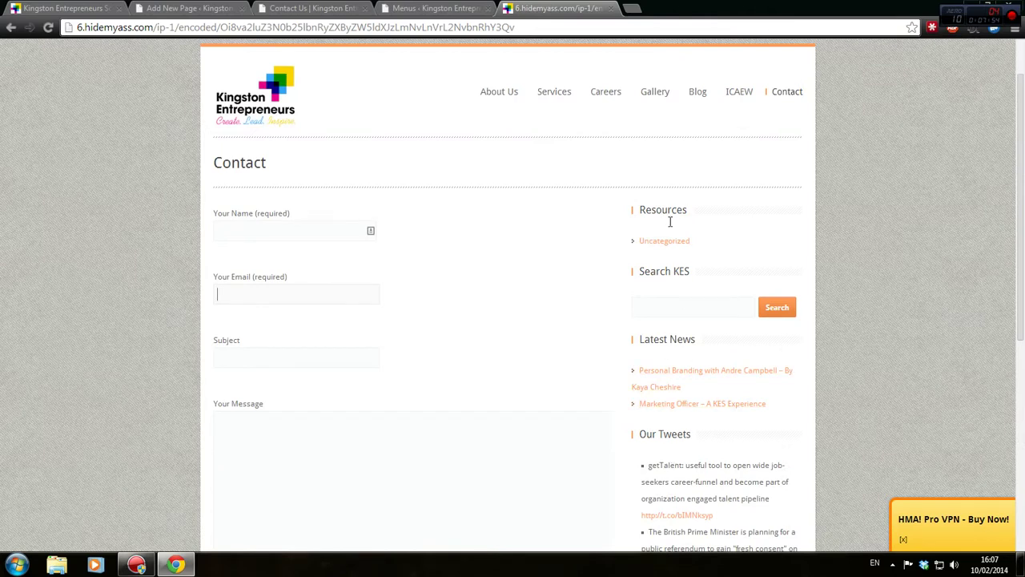
{"action": "scroll", "coordinate": [670, 222], "scroll_direction": "down", "scroll_amount": 2}
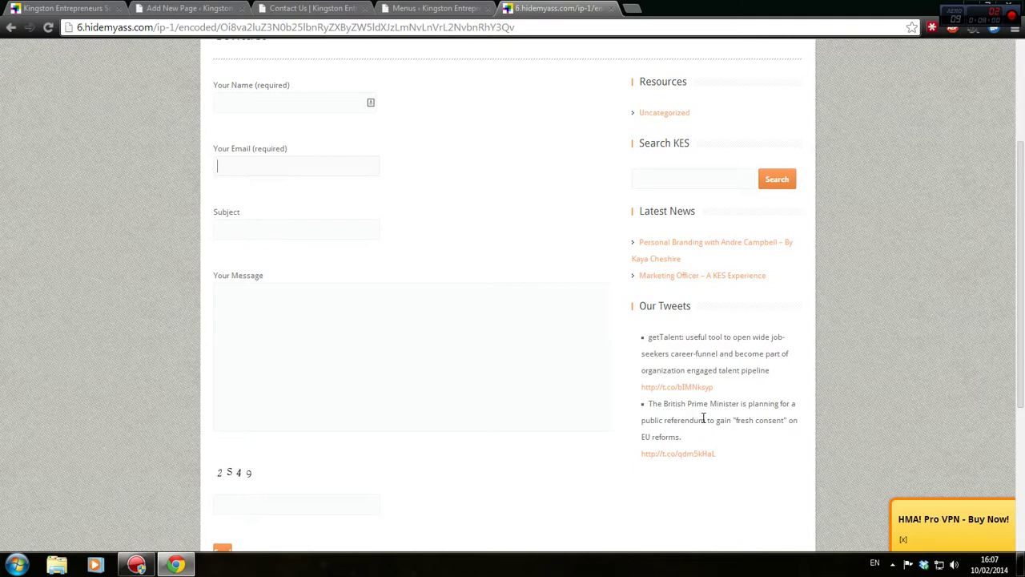
{"action": "left_click", "coordinate": [424, 8]}
{"action": "left_click", "coordinate": [339, 8]}
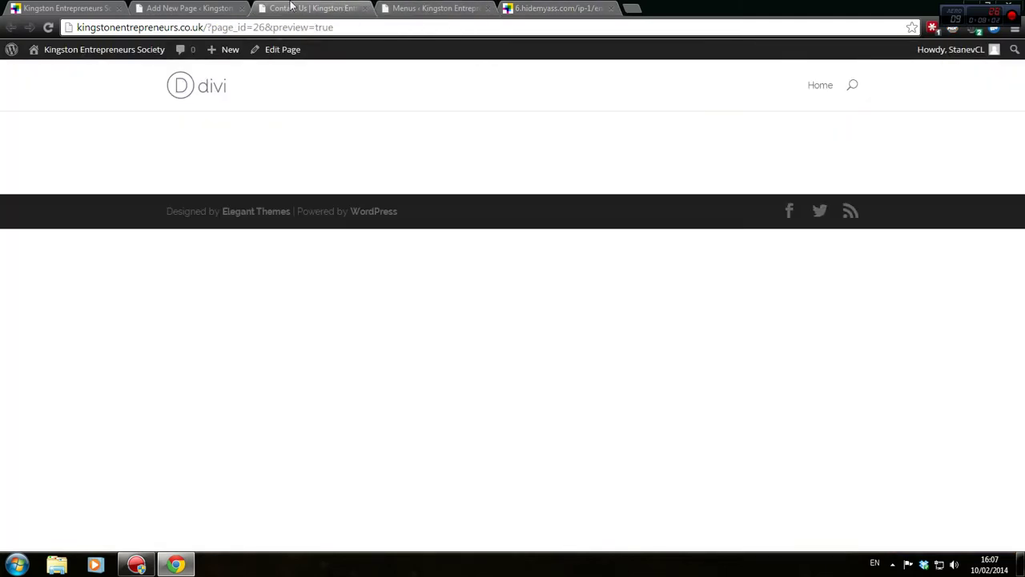
{"action": "left_click", "coordinate": [212, 7]}
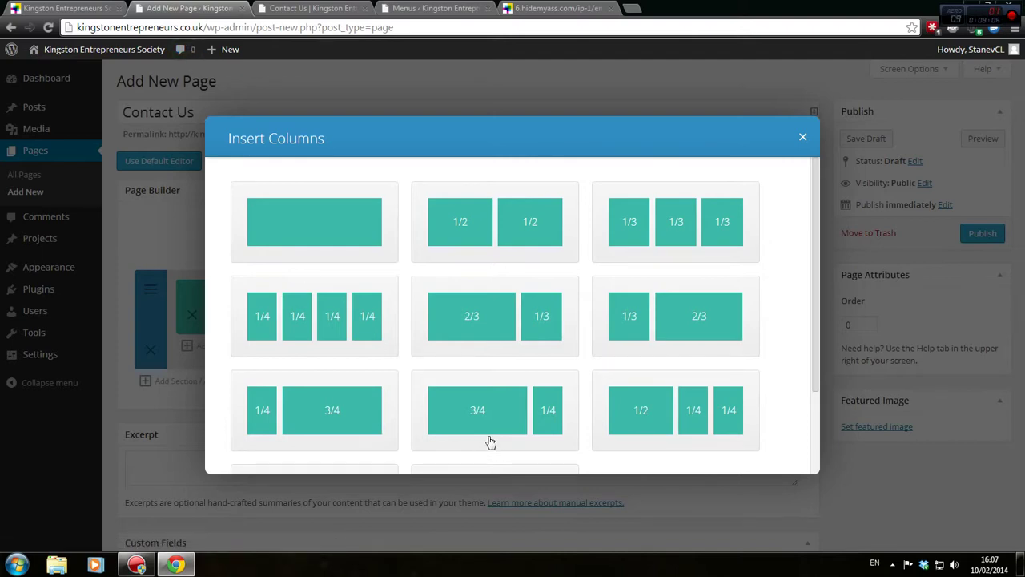
Add a 1/2 + 1/2 column row and insert a Contact Form module in the left column
{"action": "scroll", "coordinate": [491, 442], "scroll_direction": "down", "scroll_amount": 3}
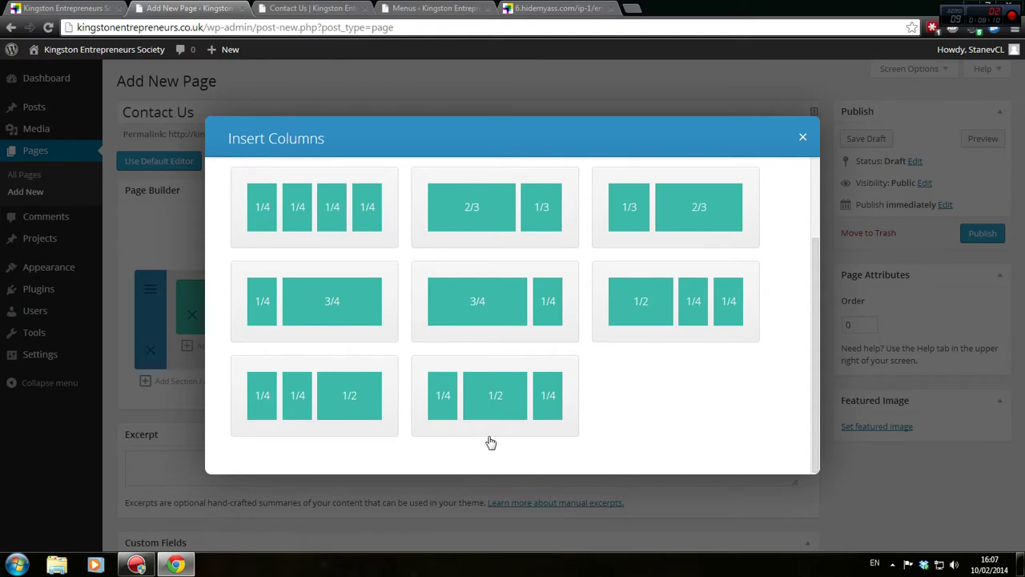
{"action": "scroll", "coordinate": [491, 442], "scroll_direction": "up", "scroll_amount": 3}
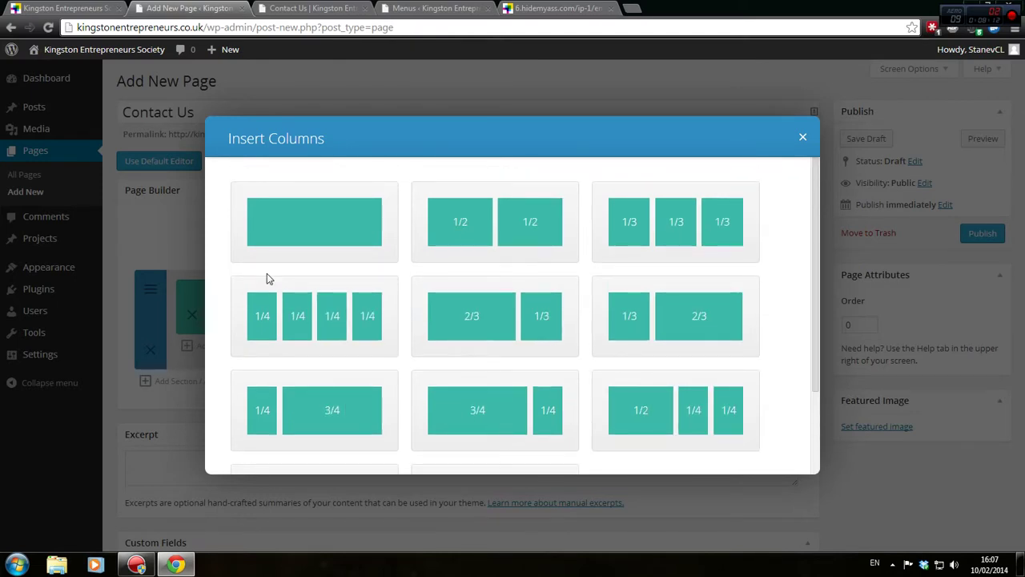
{"action": "left_click", "coordinate": [487, 244]}
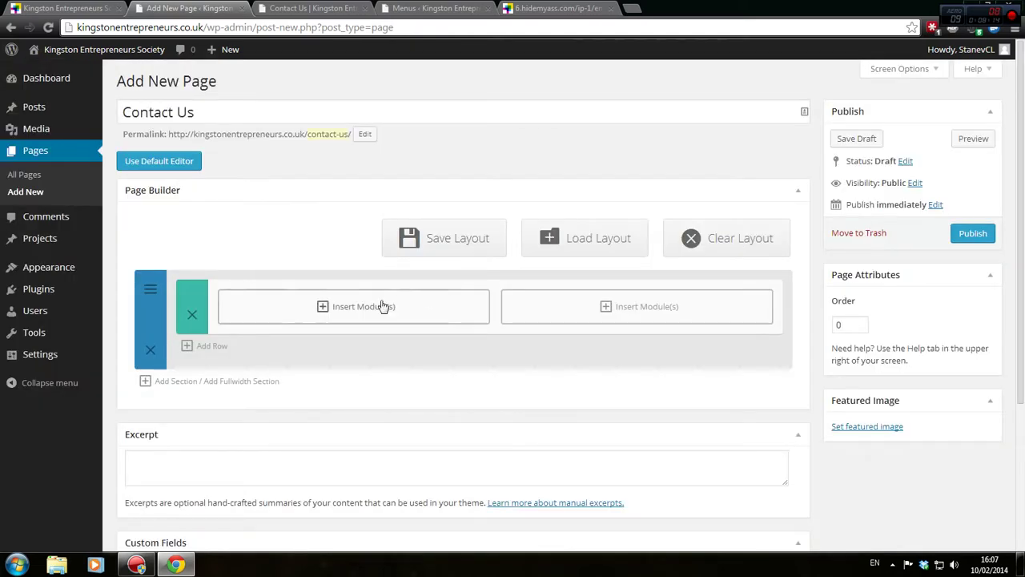
{"action": "left_click", "coordinate": [326, 309]}
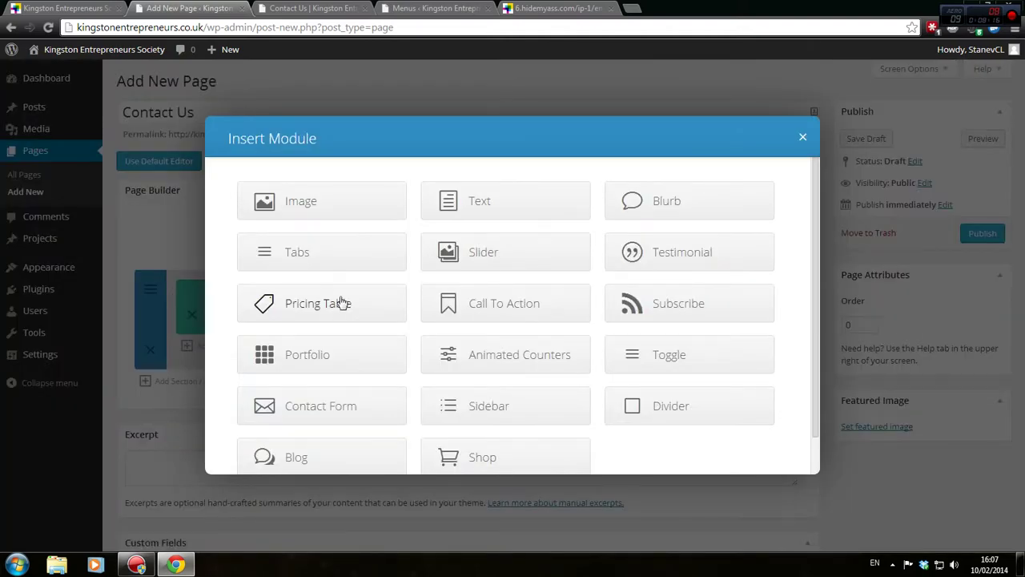
{"action": "scroll", "coordinate": [657, 360], "scroll_direction": "down", "scroll_amount": 1}
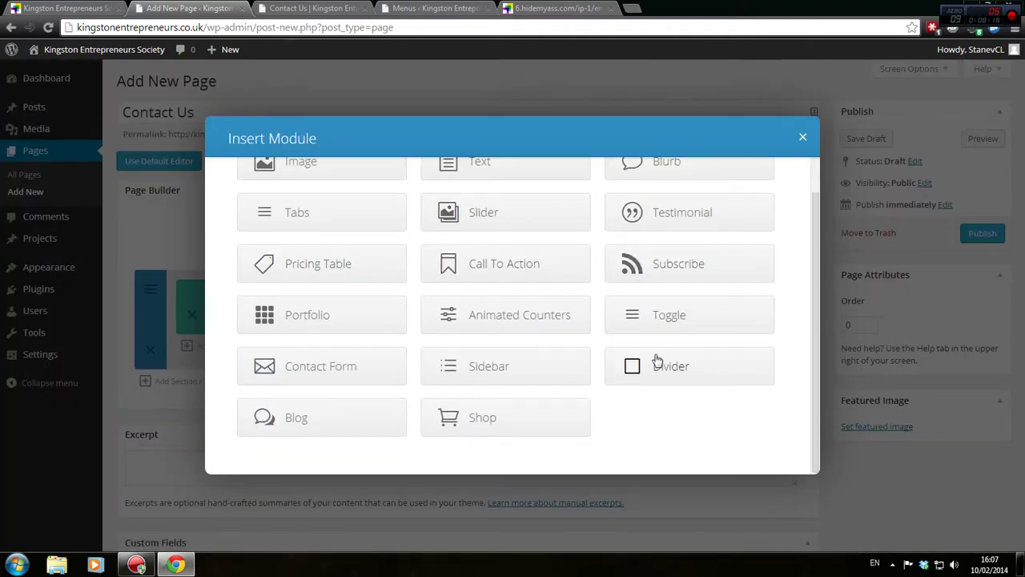
{"action": "left_click", "coordinate": [336, 369]}
Keep the form's captcha displayed and check the old site's contact page for the recipient address
{"action": "left_click", "coordinate": [451, 190]}
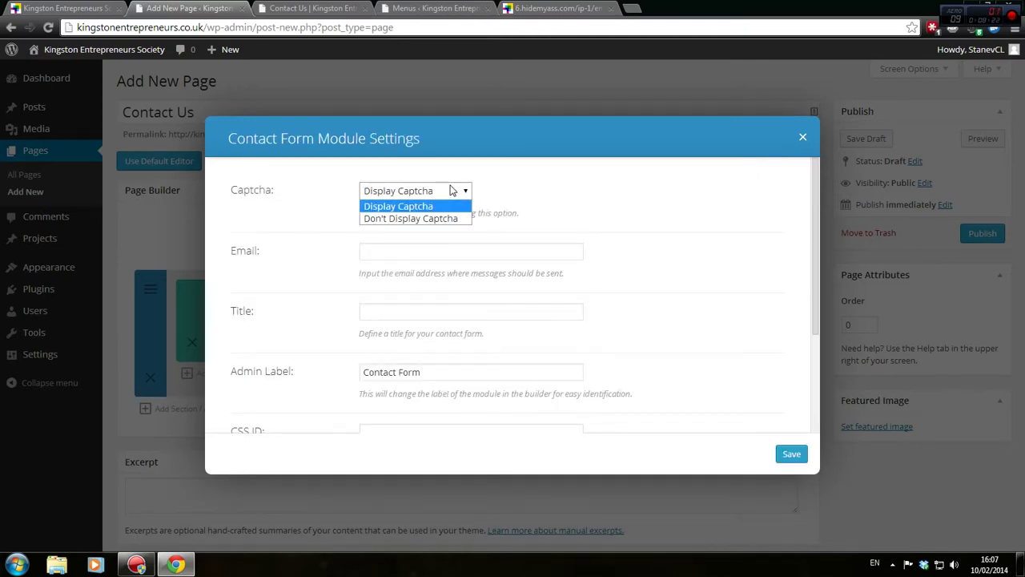
{"action": "left_click", "coordinate": [450, 190]}
{"action": "left_click", "coordinate": [412, 247]}
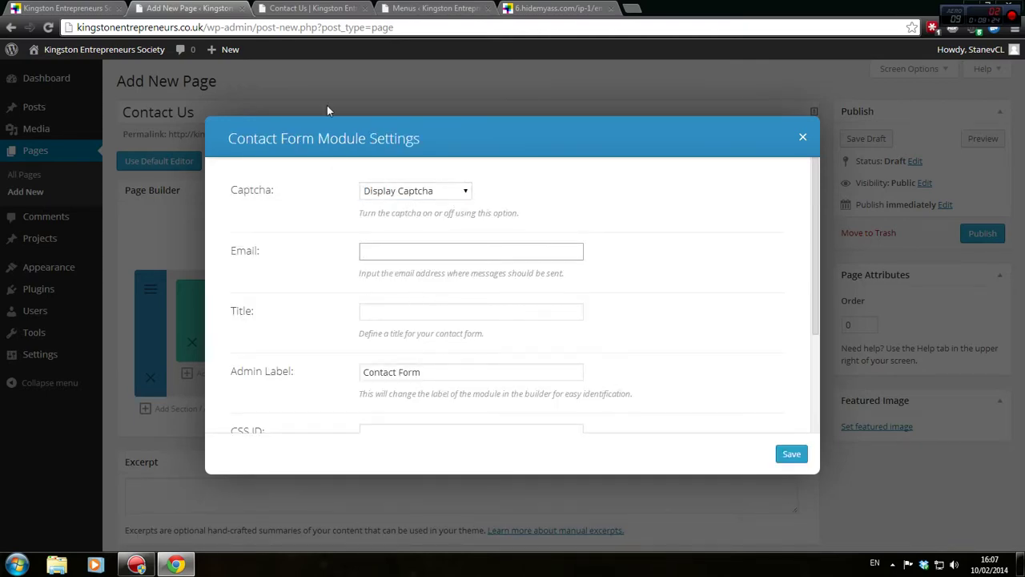
{"action": "left_click", "coordinate": [471, 7]}
{"action": "left_click", "coordinate": [535, 7]}
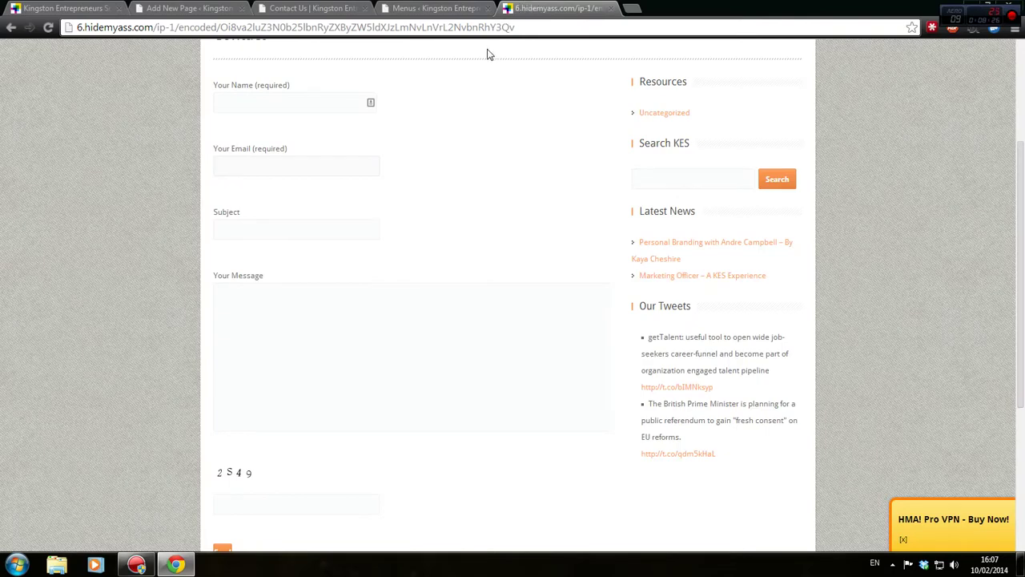
{"action": "scroll", "coordinate": [490, 305], "scroll_direction": "down", "scroll_amount": 3}
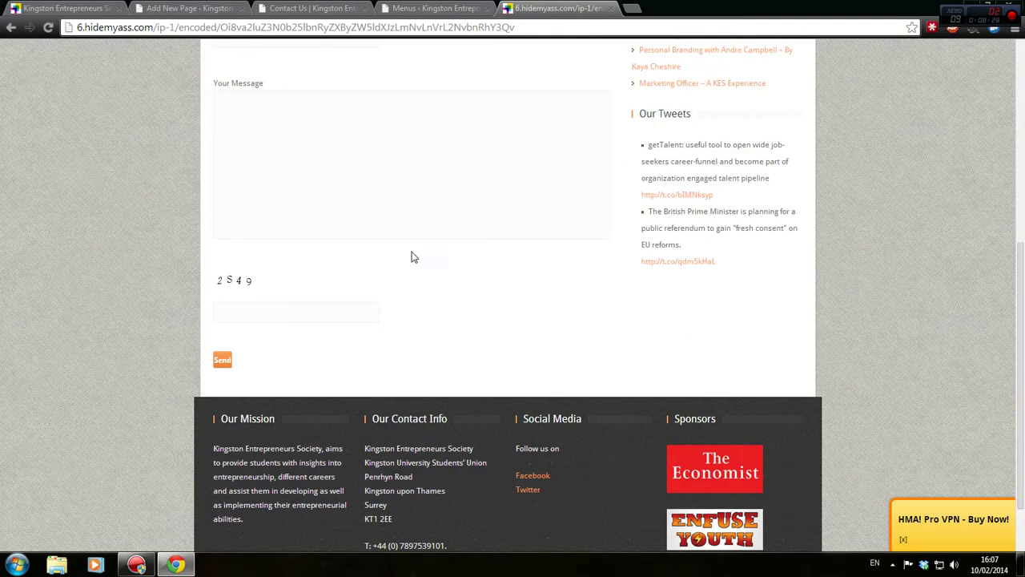
{"action": "scroll", "coordinate": [411, 257], "scroll_direction": "up", "scroll_amount": 6}
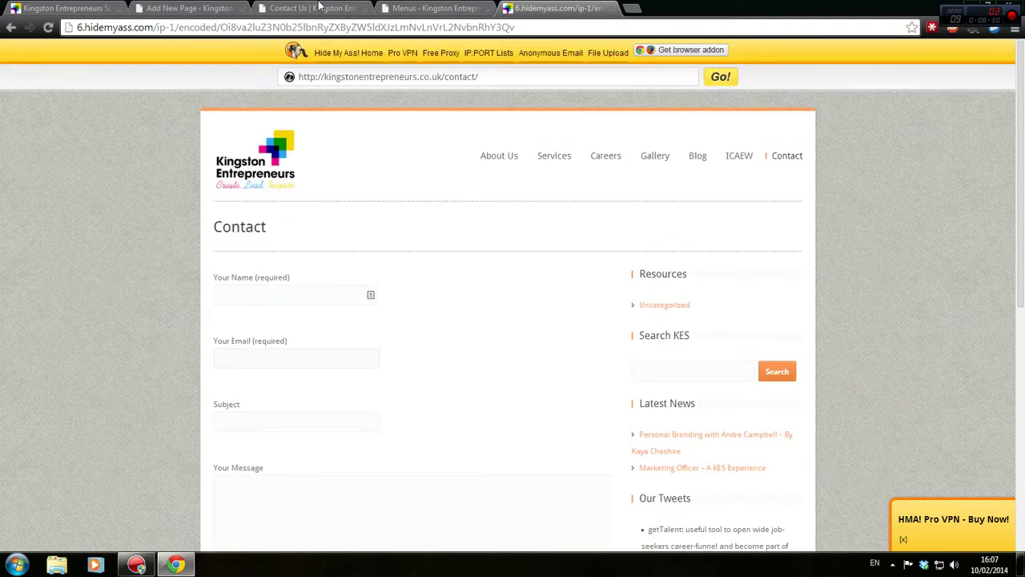
Enter the society's info address in the Email field using the copied site domain
{"action": "left_click", "coordinate": [317, 8]}
{"action": "left_click", "coordinate": [203, 26]}
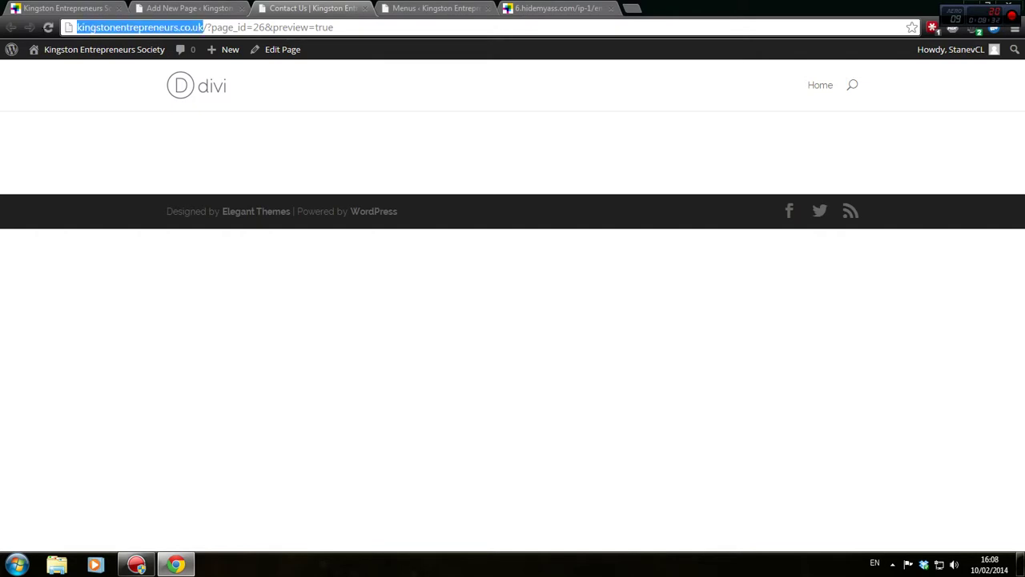
{"action": "left_click", "coordinate": [154, 8]}
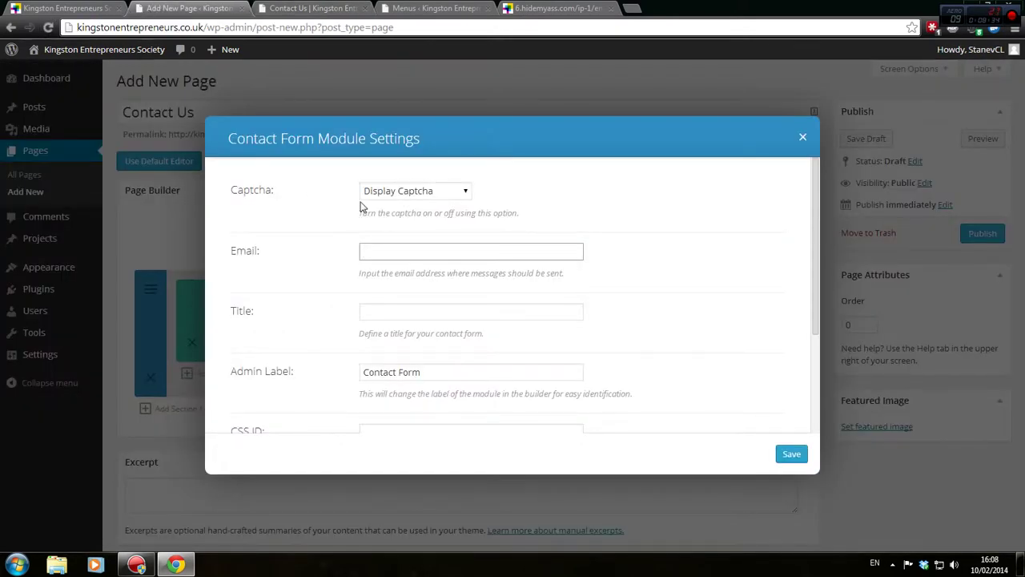
{"action": "type", "text": "@"}
{"action": "type", "text": "http://kingstonentrepreneurs.co.uk/"}
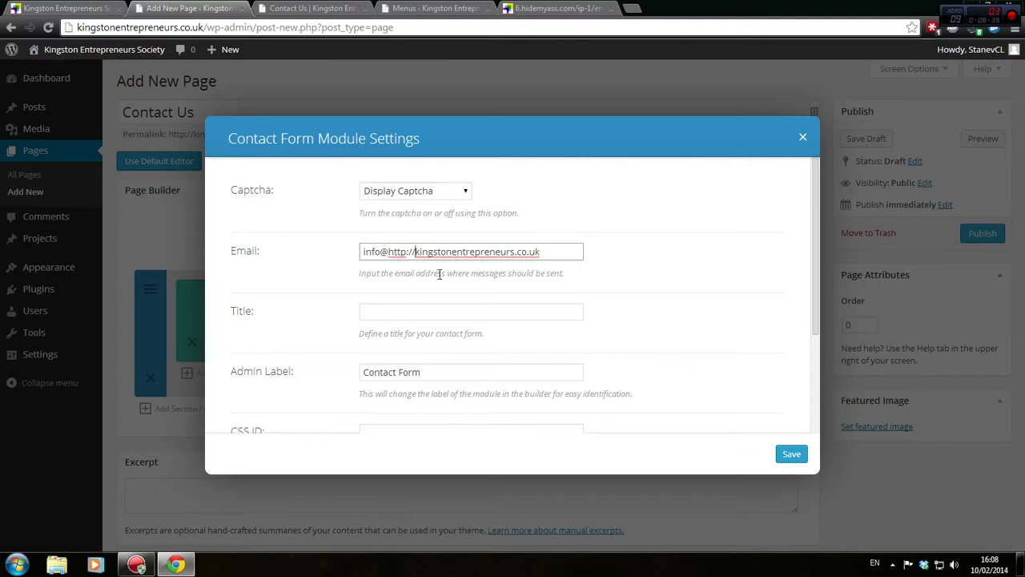
{"action": "key", "text": "BackSpace"}
{"action": "key", "text": "BackSpace"}
{"action": "key", "text": "BackSpace"}
{"action": "key", "text": "BackSpace"}
{"action": "key", "text": "BackSpace"}
{"action": "key", "text": "BackSpace"}
{"action": "key", "text": "BackSpace"}
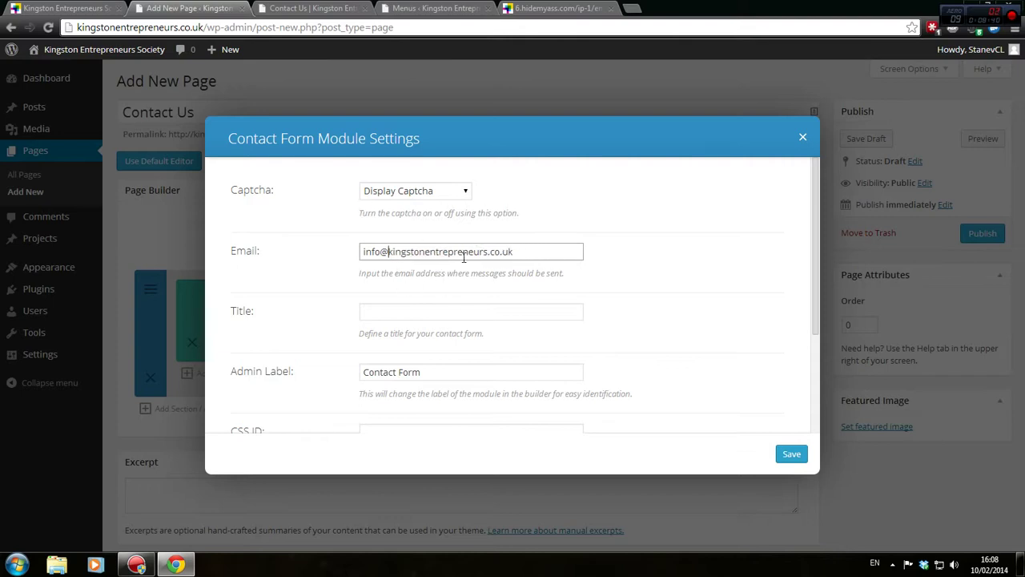
{"action": "left_click", "coordinate": [446, 309]}
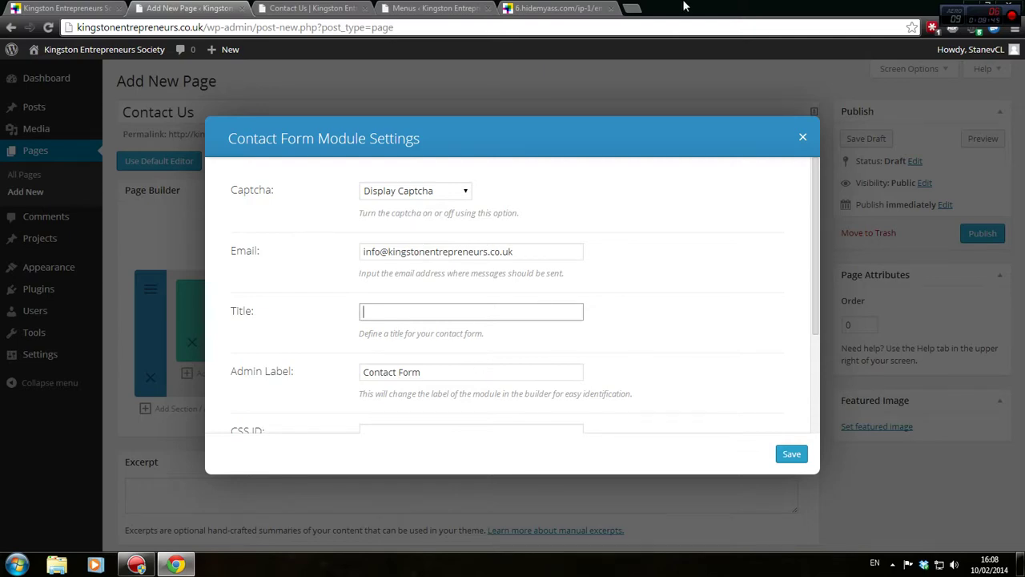
Open the project notes text file in Notepad++ on the left half of the screen
{"action": "left_click_drag", "start_coordinate": [685, 4], "coordinate": [822, 7]}
{"action": "double_click", "coordinate": [121, 164]}
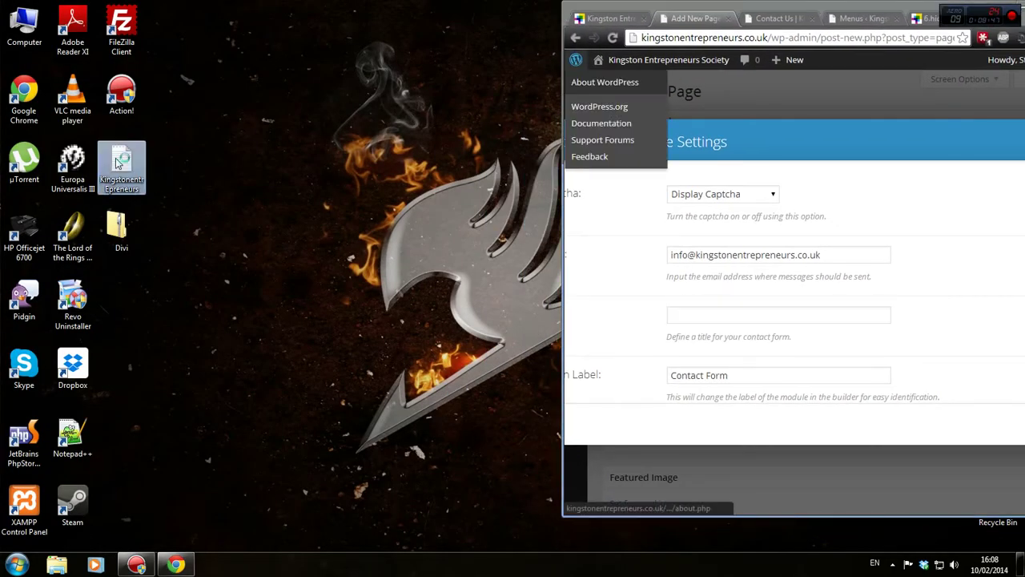
{"action": "left_click_drag", "start_coordinate": [392, 72], "coordinate": [1, 19]}
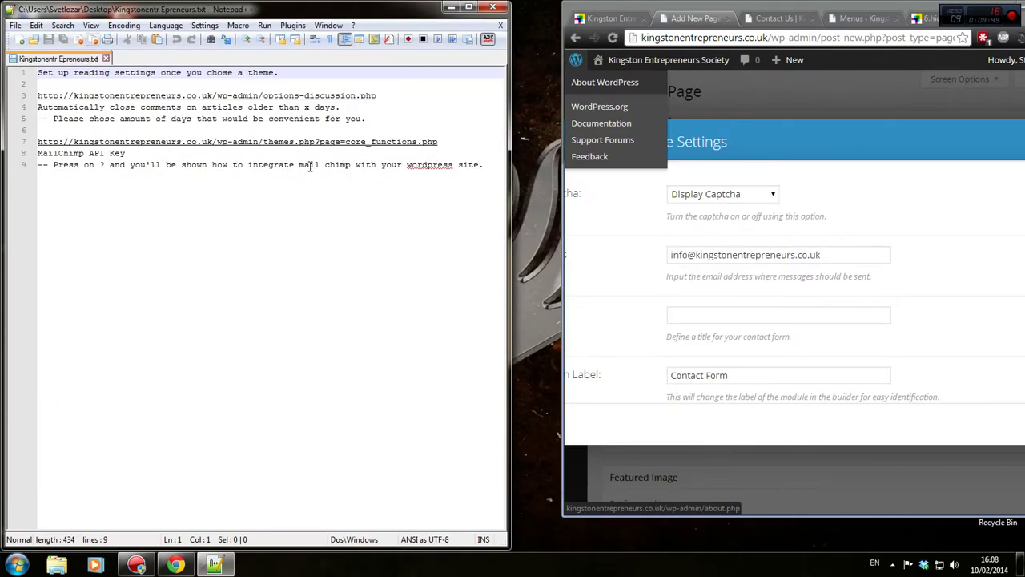
Add a 'Contact Page' note: '--Please provide me with your society's email address', then close the file
{"action": "left_click", "coordinate": [484, 165]}
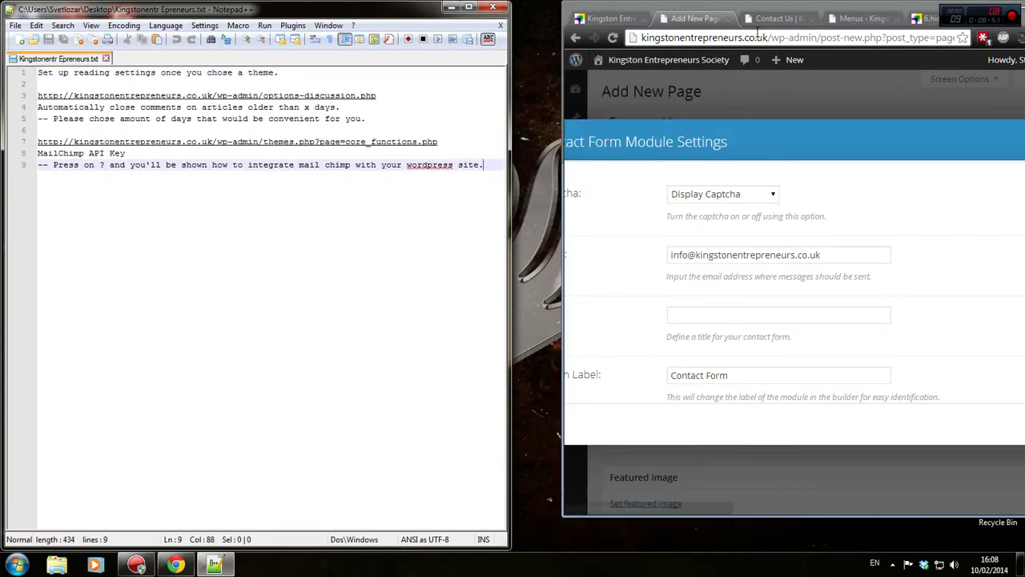
{"action": "key", "text": "Return"}
{"action": "key", "text": "Return"}
{"action": "key", "text": "Return"}
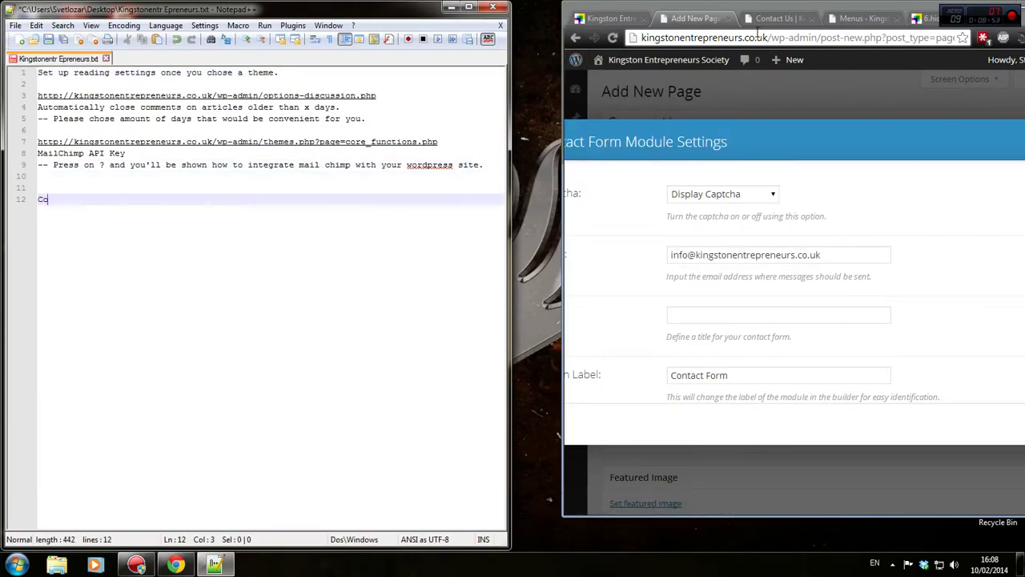
{"action": "type", "text": "Contact Page"}
{"action": "key", "text": "Return"}
{"action": "type", "text": "--"}
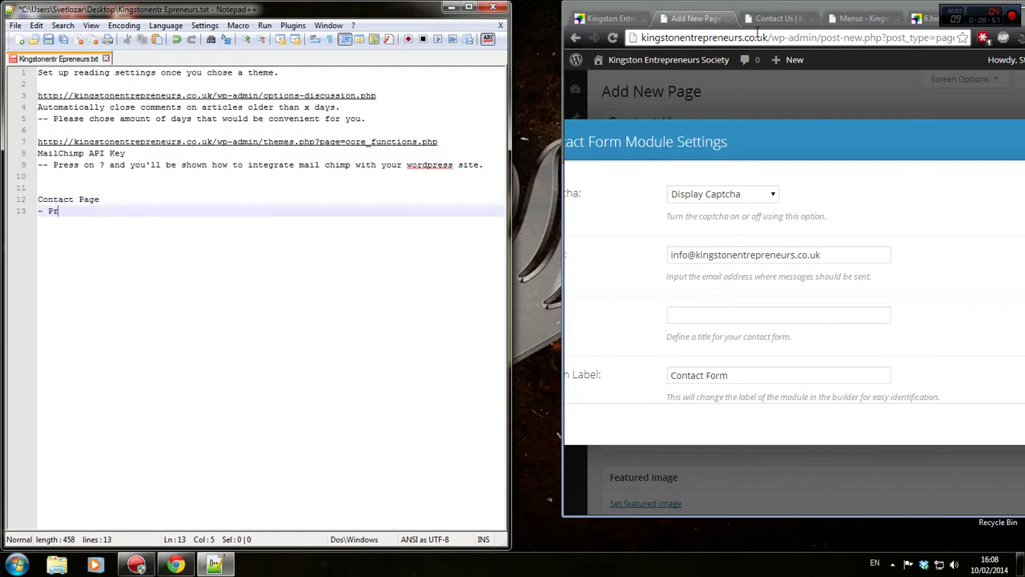
{"action": "type", "text": "Please provide"}
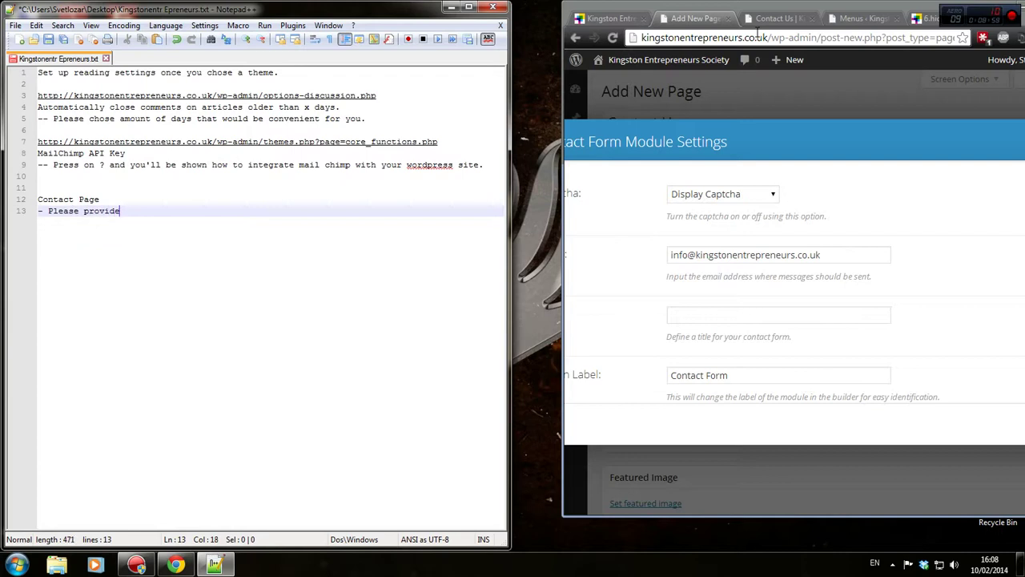
{"action": "type", "text": " me with your society's e"}
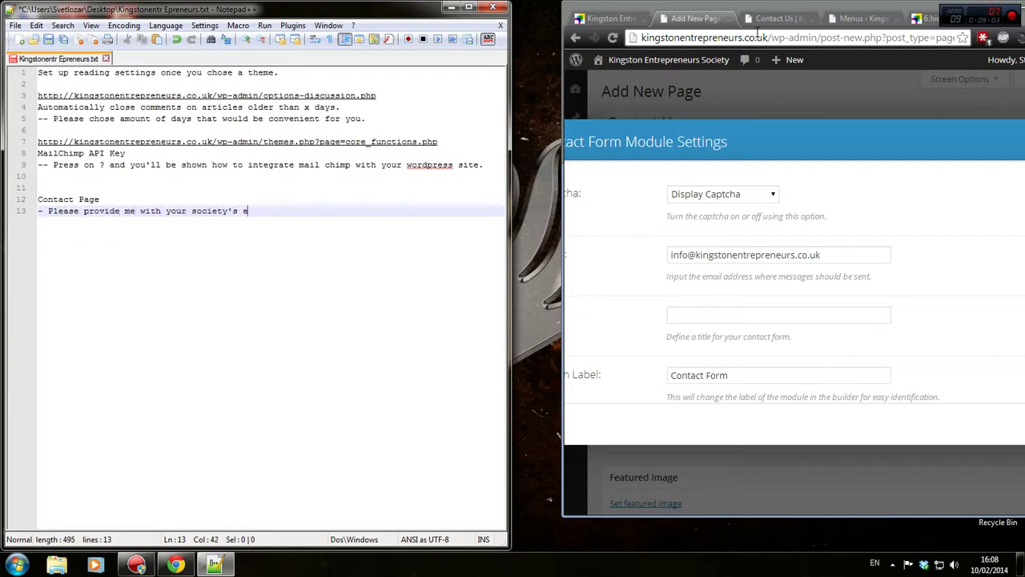
{"action": "type", "text": "mail address"}
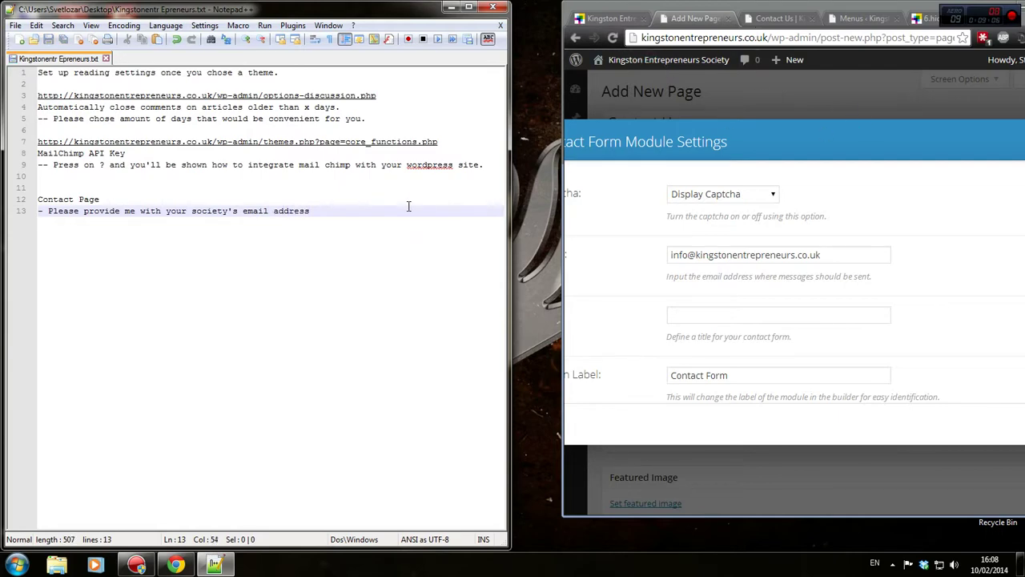
{"action": "left_click", "coordinate": [221, 198]}
{"action": "left_click", "coordinate": [492, 10]}
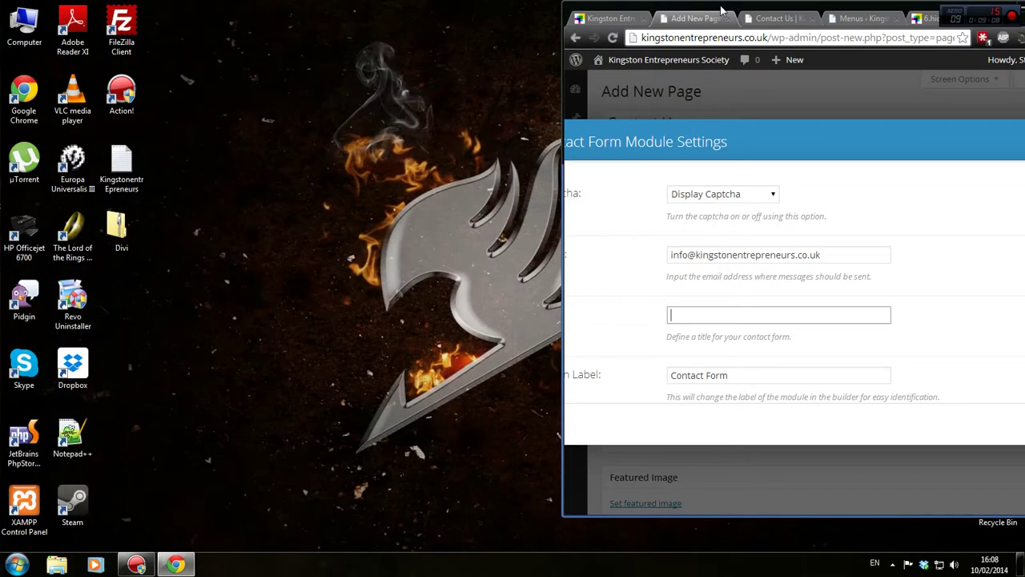
Give the Contact Form module the title 'Contact Us' and save its settings
{"action": "double_click", "coordinate": [713, 4]}
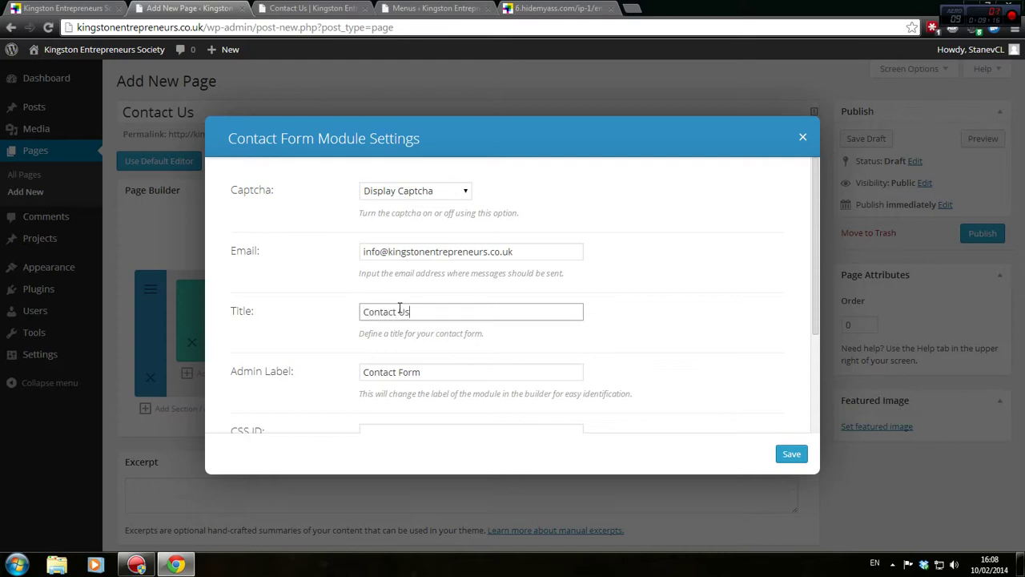
{"action": "scroll", "coordinate": [400, 309], "scroll_direction": "down", "scroll_amount": 1}
{"action": "left_click", "coordinate": [462, 299]}
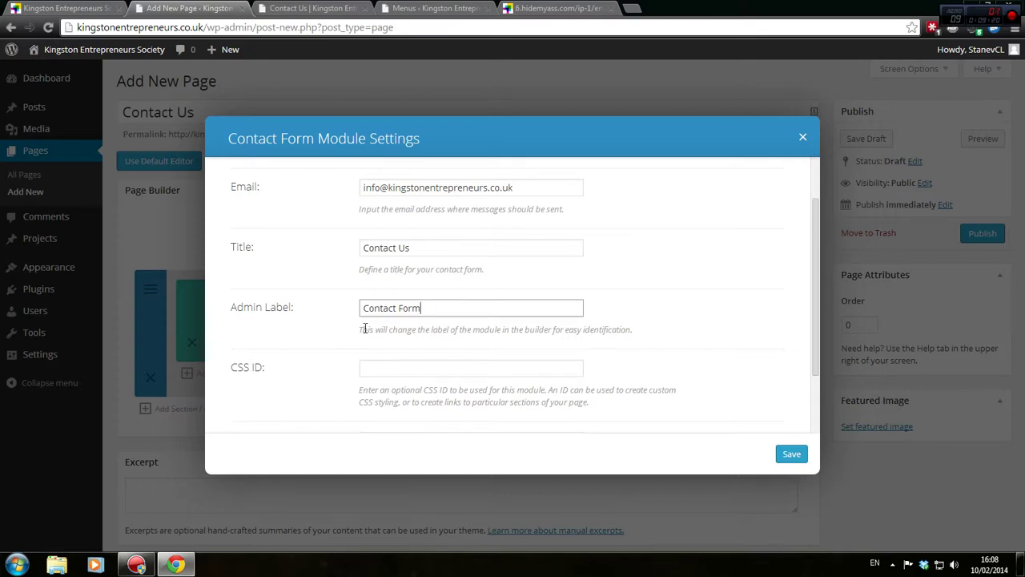
{"action": "left_click_drag", "start_coordinate": [365, 329], "coordinate": [642, 331]}
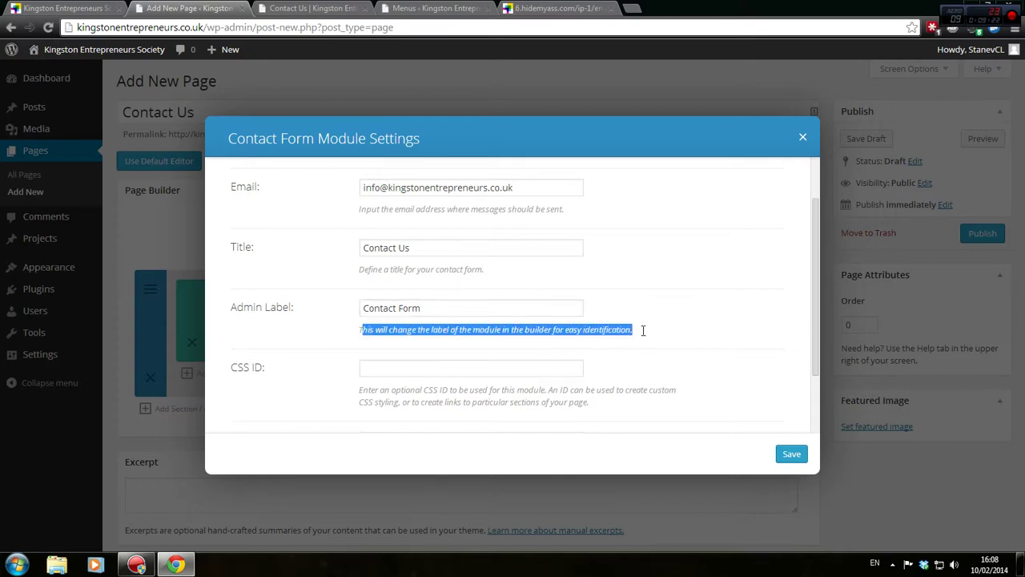
{"action": "scroll", "coordinate": [462, 321], "scroll_direction": "down", "scroll_amount": 1}
{"action": "left_click", "coordinate": [420, 305]}
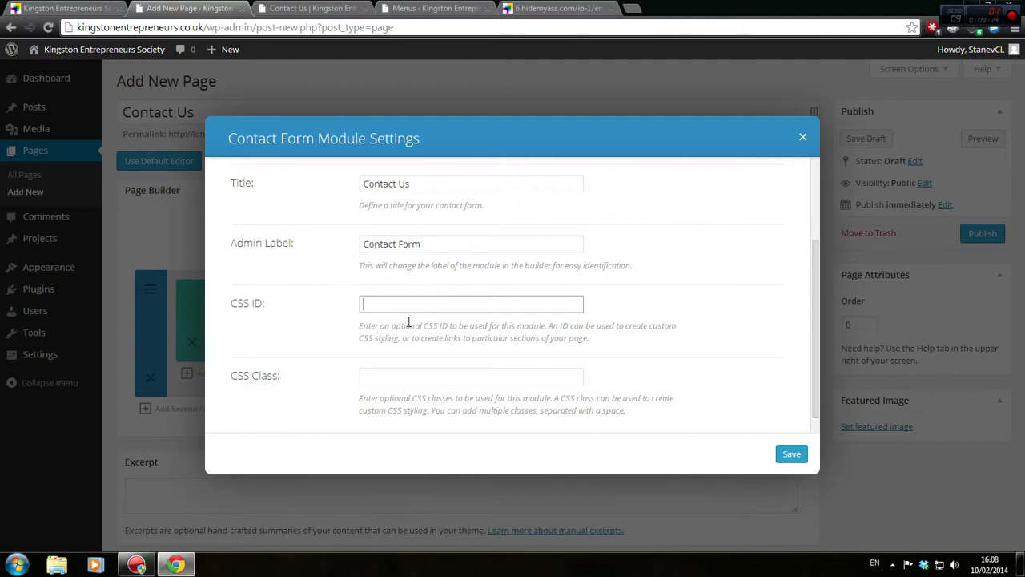
{"action": "scroll", "coordinate": [408, 321], "scroll_direction": "down", "scroll_amount": 1}
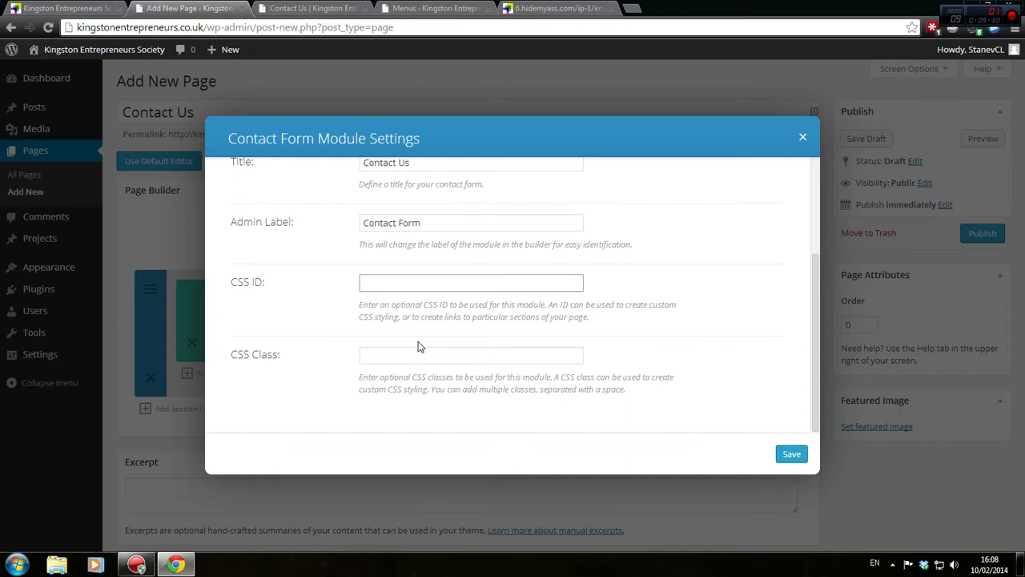
{"action": "left_click", "coordinate": [789, 454]}
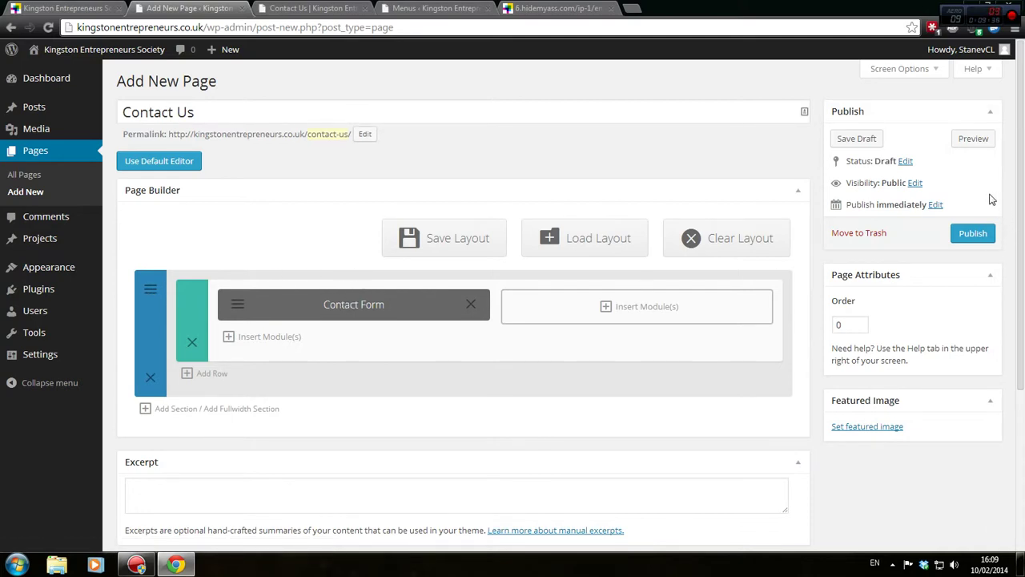
Preview the draft Contact Us page and try the contact form's Name field
{"action": "left_click", "coordinate": [973, 139]}
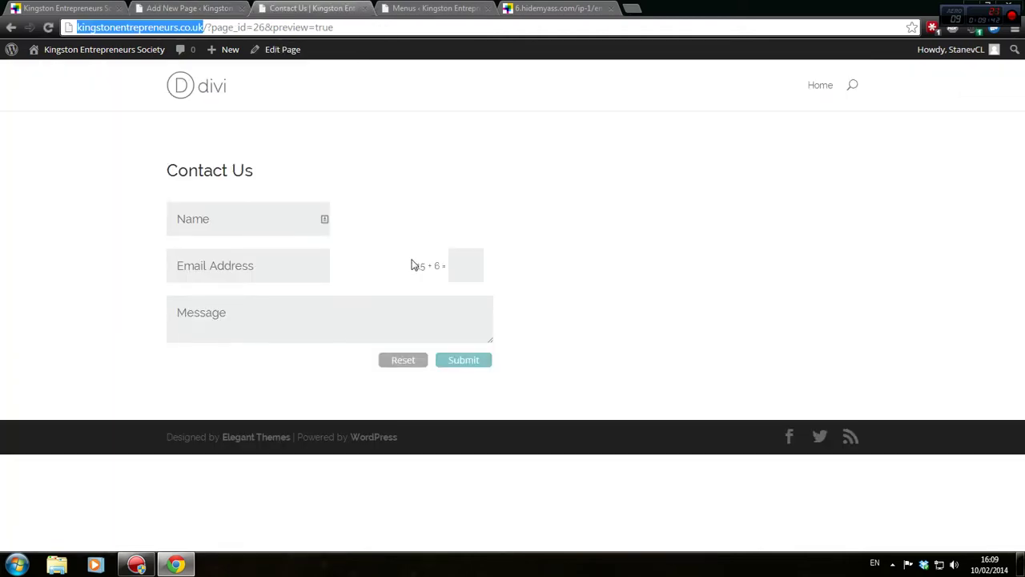
{"action": "left_click", "coordinate": [222, 207]}
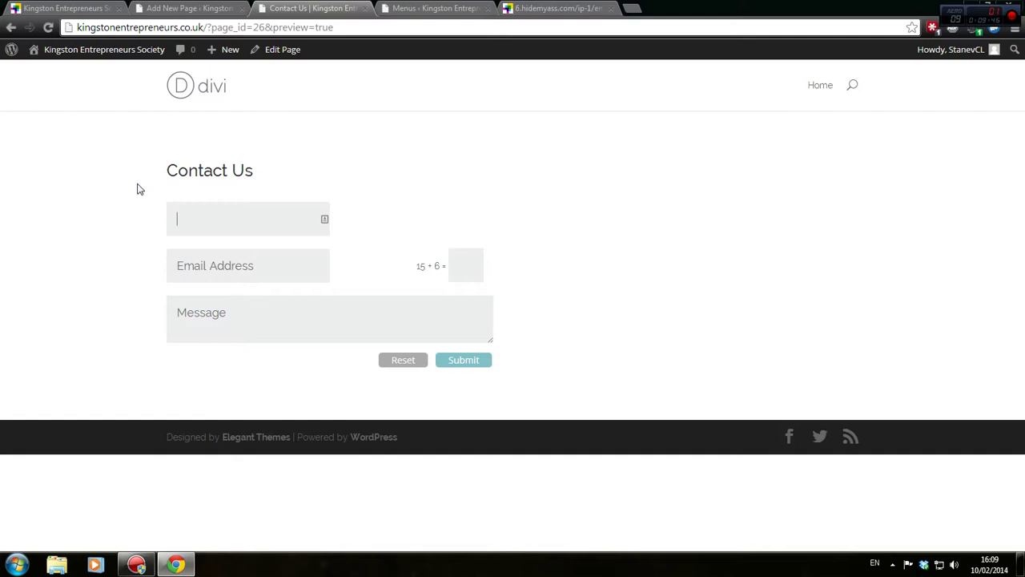
Load the Elegant Themes homepage in a new tab
{"action": "left_click", "coordinate": [632, 7]}
{"action": "type", "text": "elegantthemes.com"}
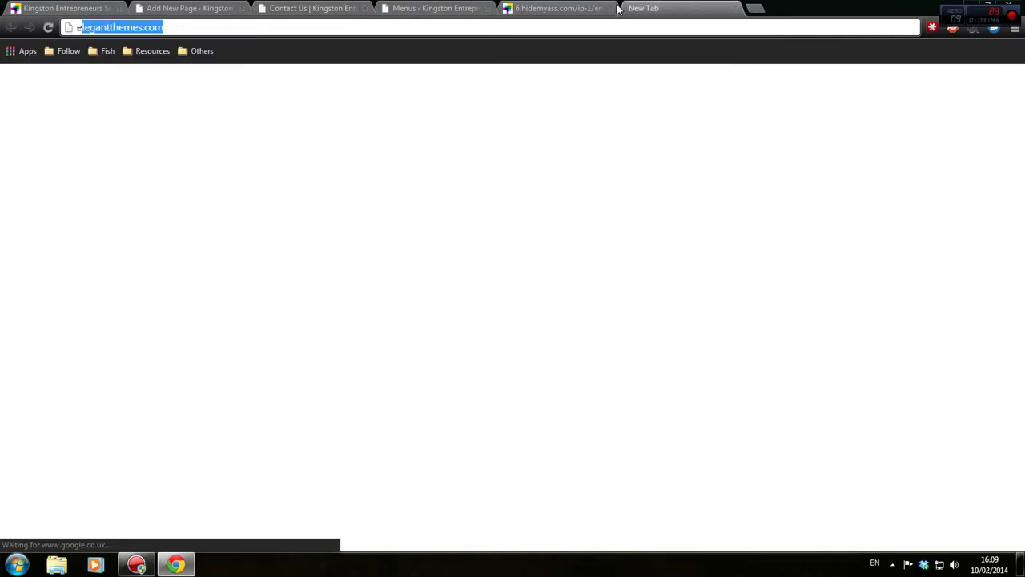
{"action": "key", "text": "Return"}
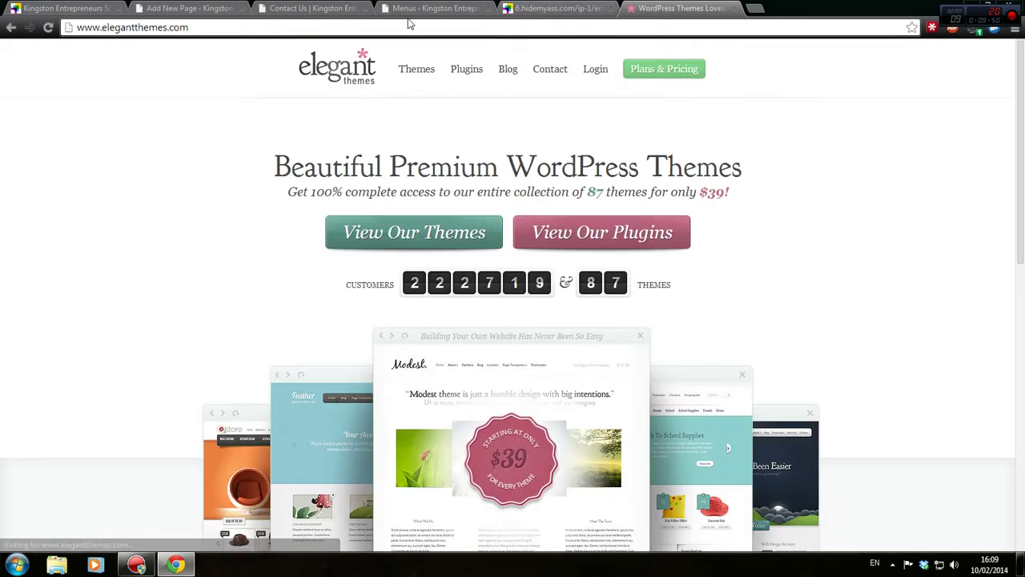
{"action": "scroll", "coordinate": [571, 300], "scroll_direction": "down", "scroll_amount": 4}
{"action": "scroll", "coordinate": [571, 299], "scroll_direction": "up", "scroll_amount": 5}
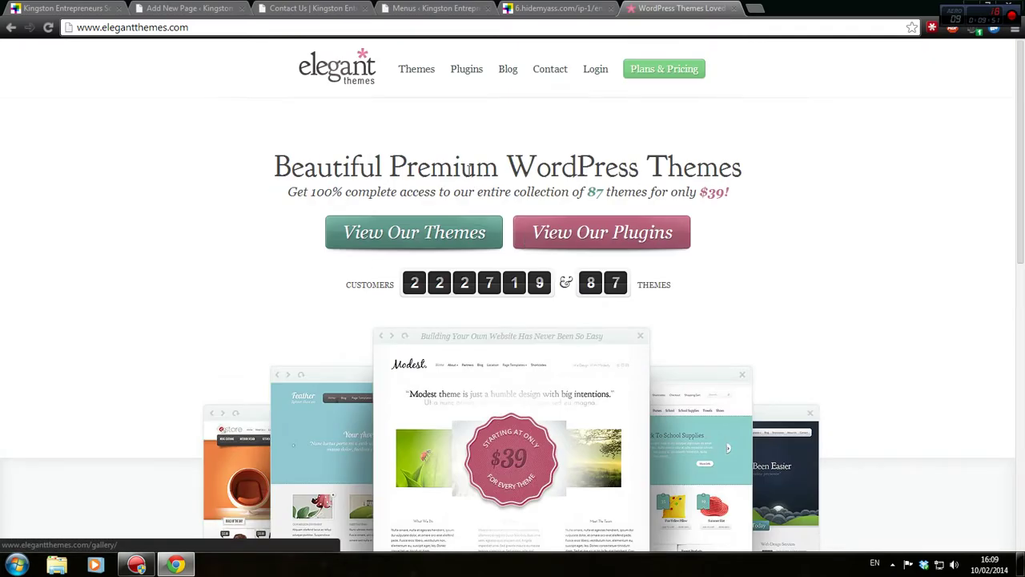
Launch the Divi live theme demo full-window and show its Page Layouts list
{"action": "left_click", "coordinate": [430, 72]}
{"action": "scroll", "coordinate": [558, 310], "scroll_direction": "down", "scroll_amount": 2}
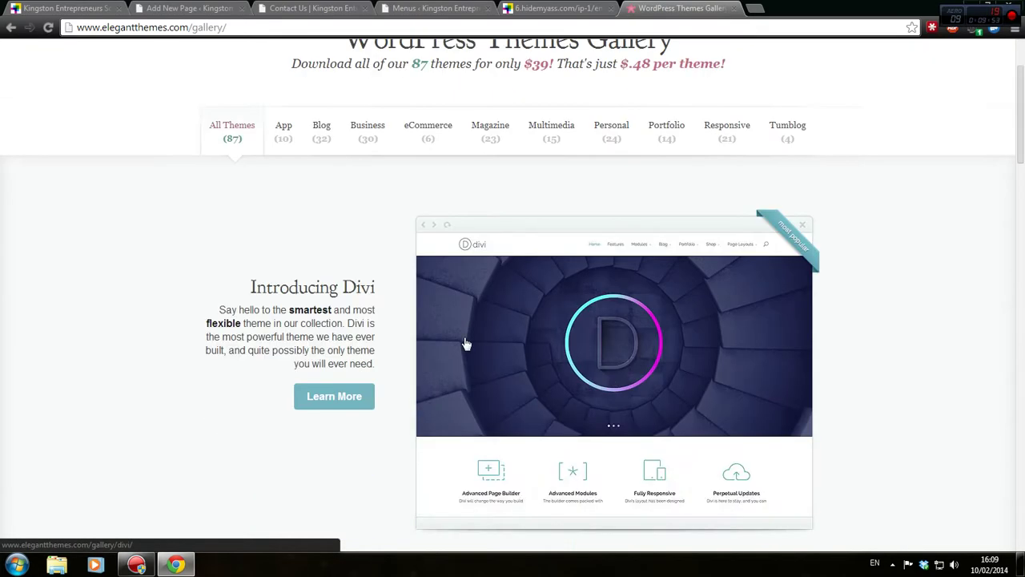
{"action": "left_click", "coordinate": [558, 311]}
{"action": "left_click", "coordinate": [415, 239]}
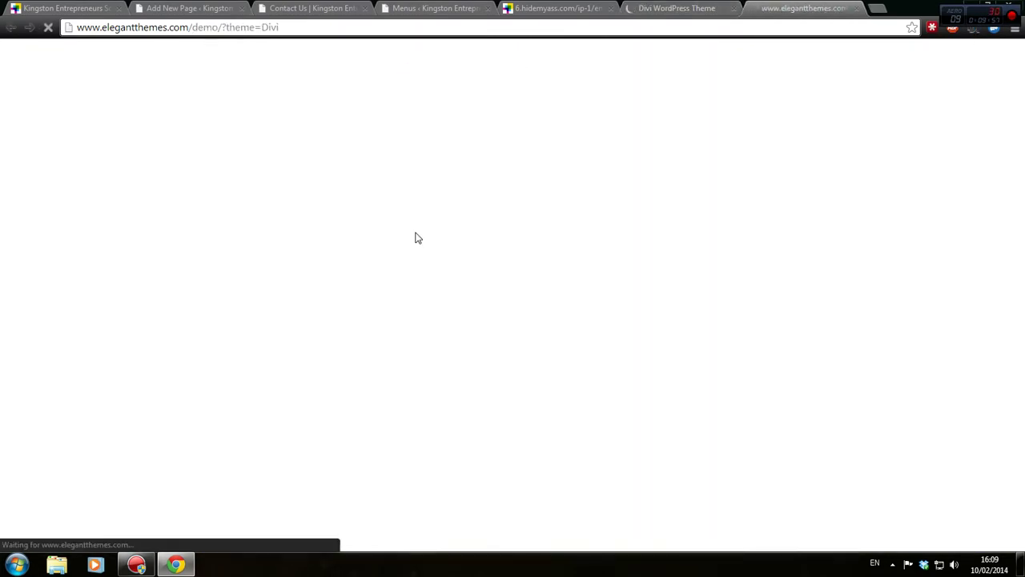
{"action": "left_click", "coordinate": [812, 57]}
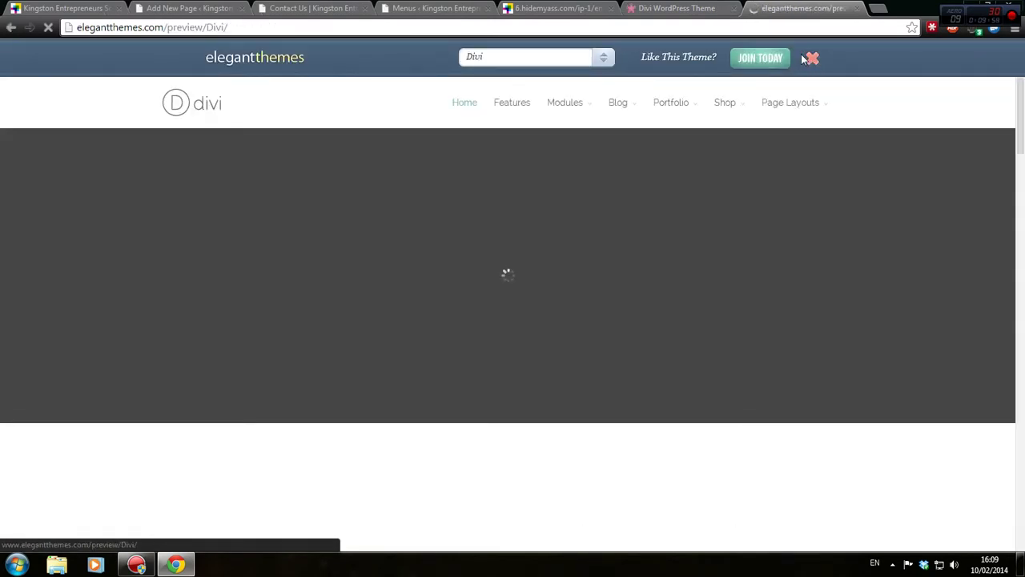
{"action": "mouse_move", "coordinate": [820, 73]}
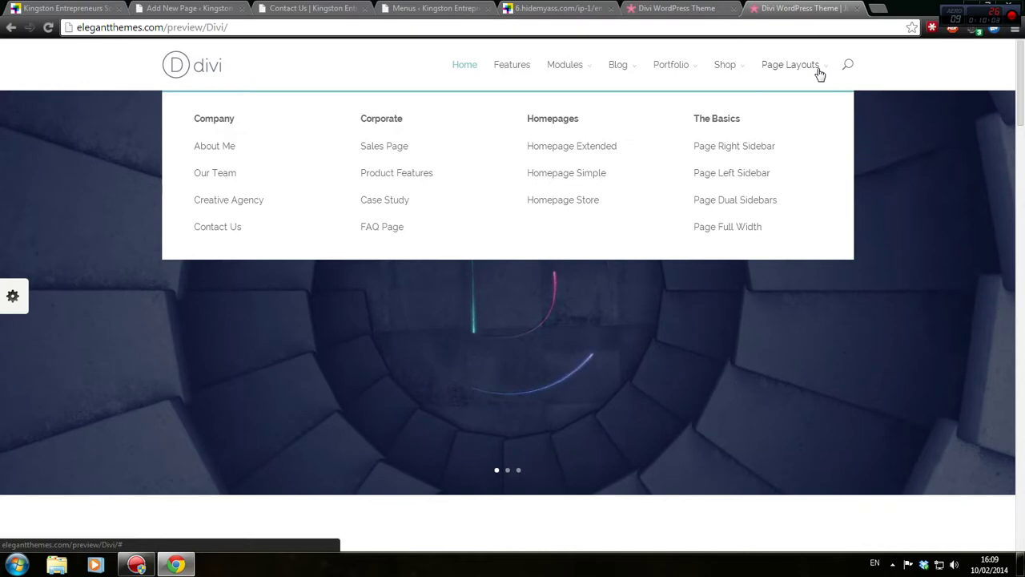
Open the Divi demo's Contact Us layout and try its Name, Email Address and Message fields
{"action": "left_click", "coordinate": [222, 231]}
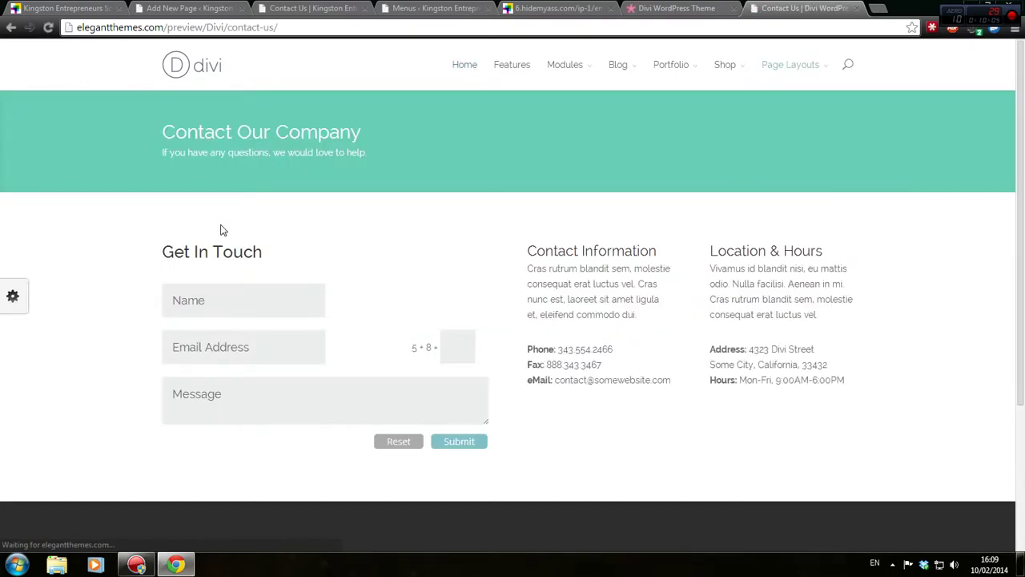
{"action": "scroll", "coordinate": [357, 204], "scroll_direction": "down", "scroll_amount": 3}
{"action": "scroll", "coordinate": [357, 204], "scroll_direction": "up", "scroll_amount": 2}
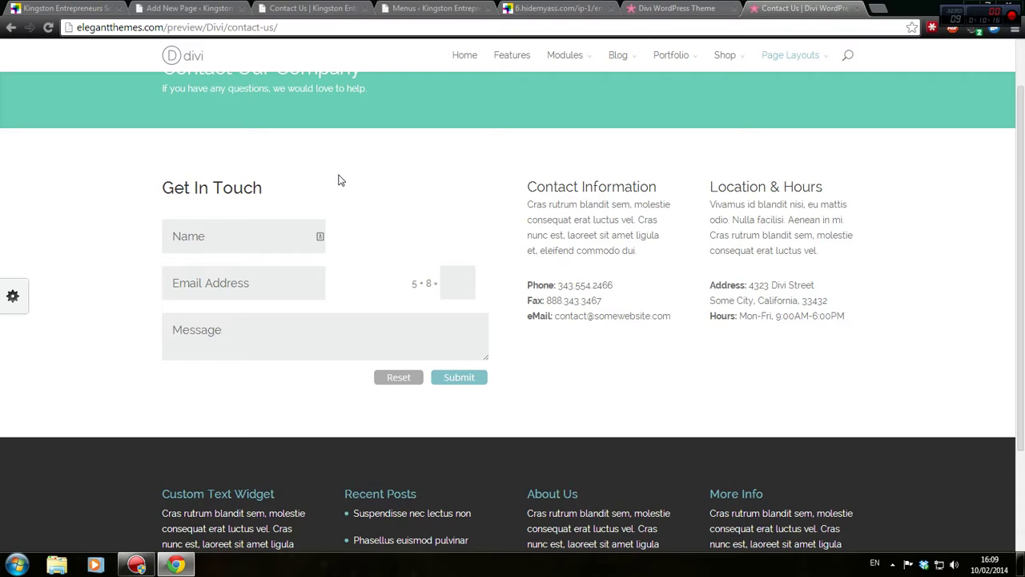
{"action": "left_click", "coordinate": [234, 245]}
{"action": "left_click", "coordinate": [256, 293]}
{"action": "left_click", "coordinate": [248, 353]}
{"action": "left_click", "coordinate": [275, 217]}
{"action": "scroll", "coordinate": [262, 291], "scroll_direction": "up", "scroll_amount": 2}
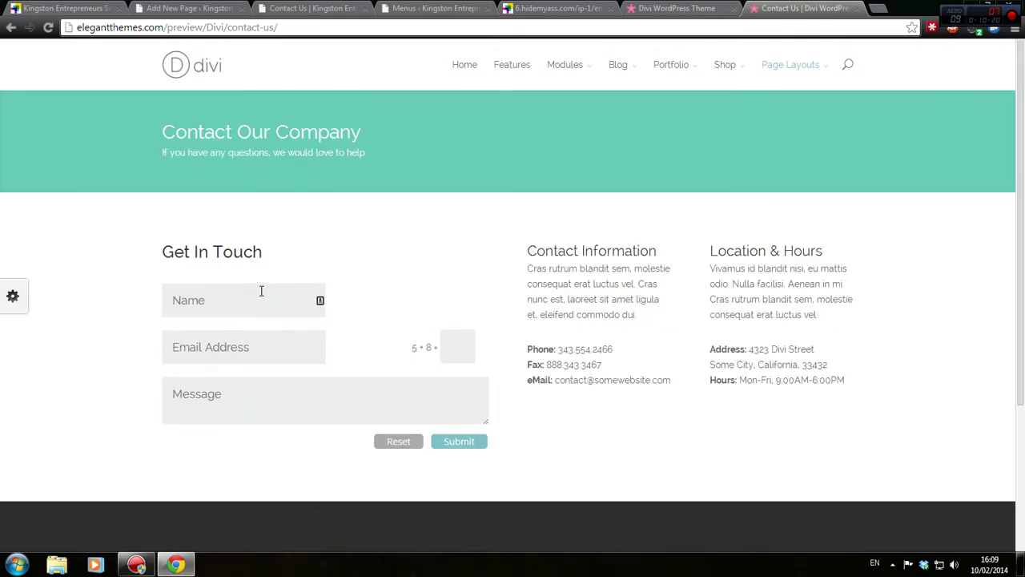
Compare the demo's header, form and info columns, and footer widgets against the WordPress page
{"action": "left_click", "coordinate": [149, 7]}
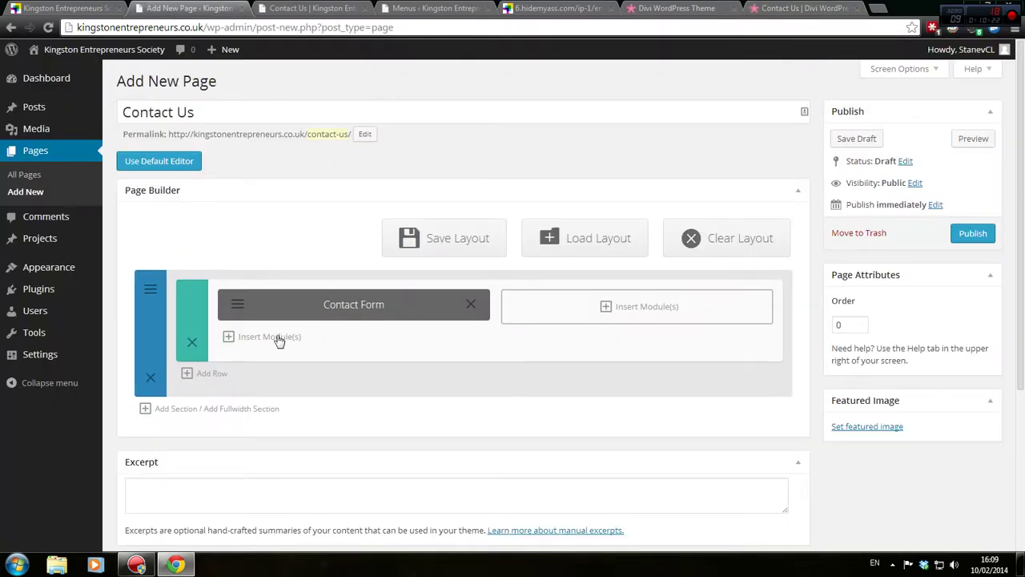
{"action": "left_click", "coordinate": [763, 7]}
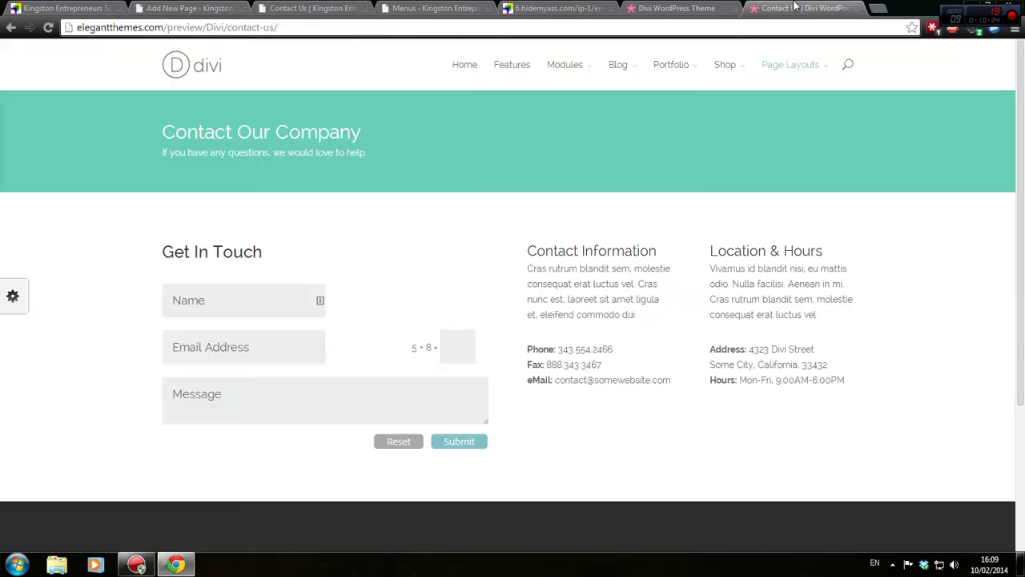
{"action": "left_click_drag", "start_coordinate": [142, 109], "coordinate": [994, 154]}
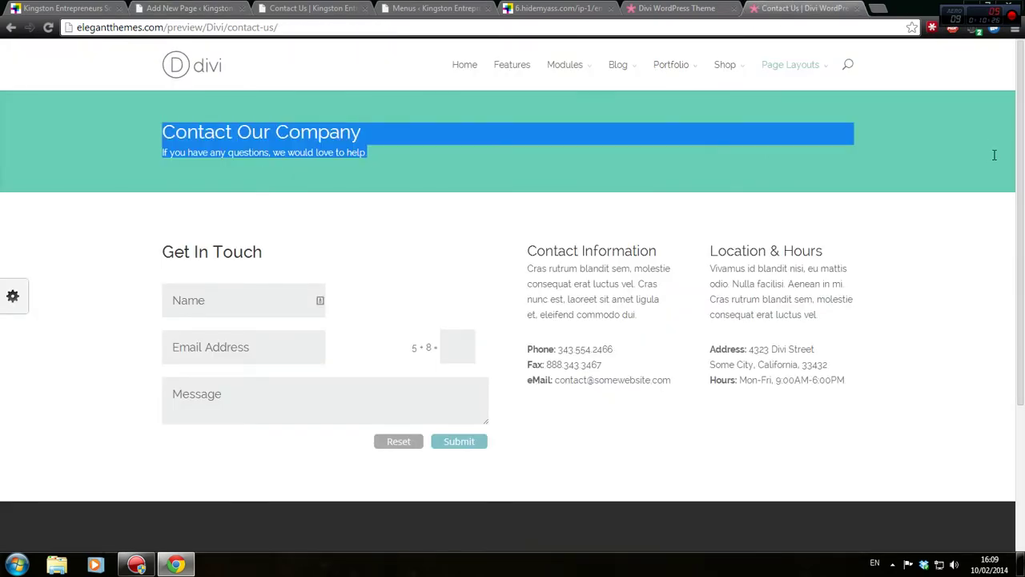
{"action": "left_click_drag", "start_coordinate": [174, 252], "coordinate": [932, 382]}
{"action": "scroll", "coordinate": [931, 383], "scroll_direction": "down", "scroll_amount": 3}
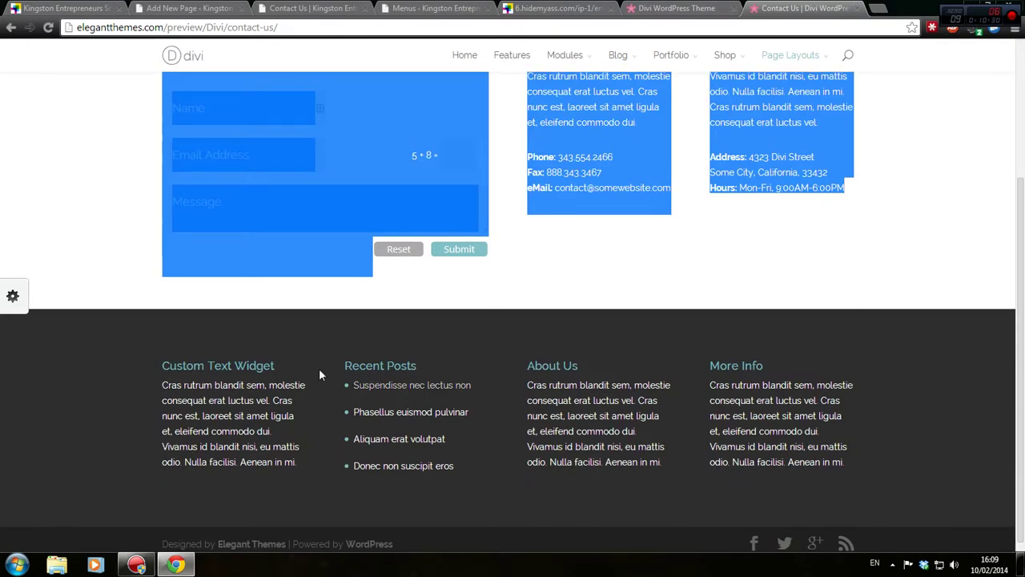
{"action": "left_click_drag", "start_coordinate": [137, 306], "coordinate": [665, 455]}
{"action": "left_click", "coordinate": [212, 8]}
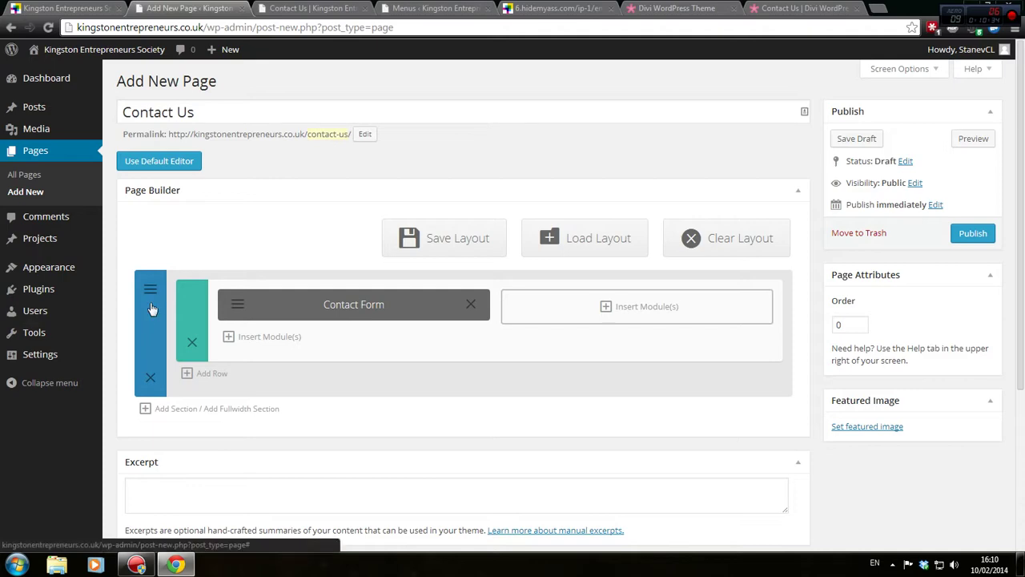
{"action": "left_click", "coordinate": [804, 7]}
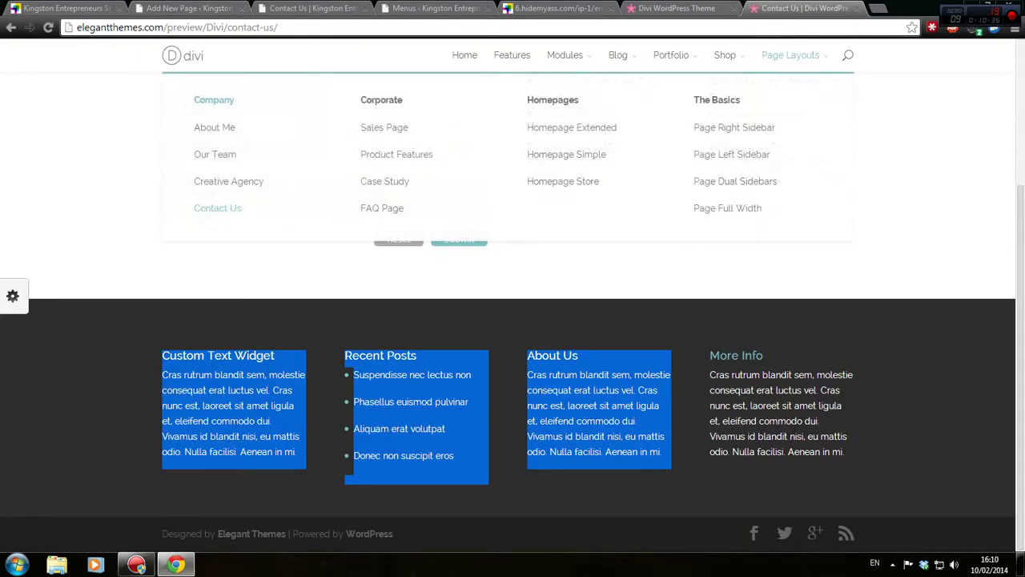
{"action": "left_click_drag", "start_coordinate": [165, 296], "coordinate": [685, 461]}
{"action": "scroll", "coordinate": [680, 457], "scroll_direction": "up", "scroll_amount": 3}
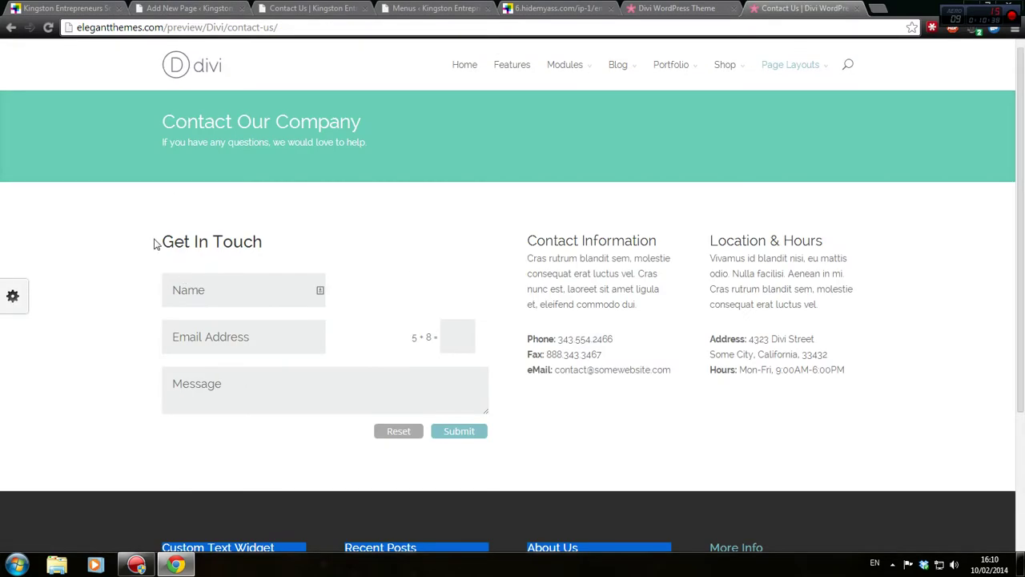
{"action": "left_click_drag", "start_coordinate": [155, 243], "coordinate": [859, 322]}
{"action": "left_click", "coordinate": [178, 132]}
Re-examine the demo's contact section, form fields and Contact Information details before returning to WordPress
{"action": "left_click_drag", "start_coordinate": [178, 132], "coordinate": [323, 153]}
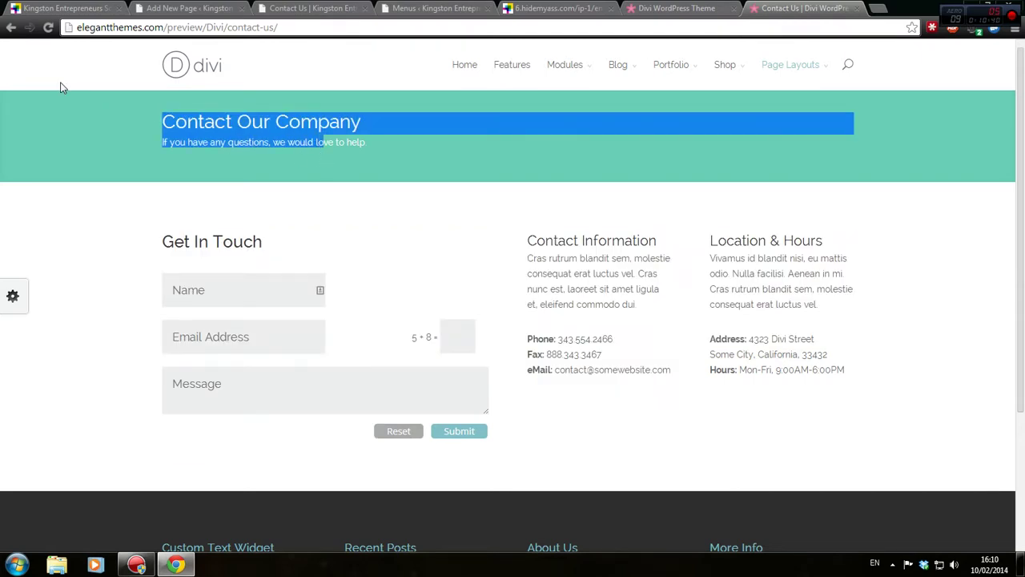
{"action": "left_click_drag", "start_coordinate": [860, 447], "coordinate": [84, 116]}
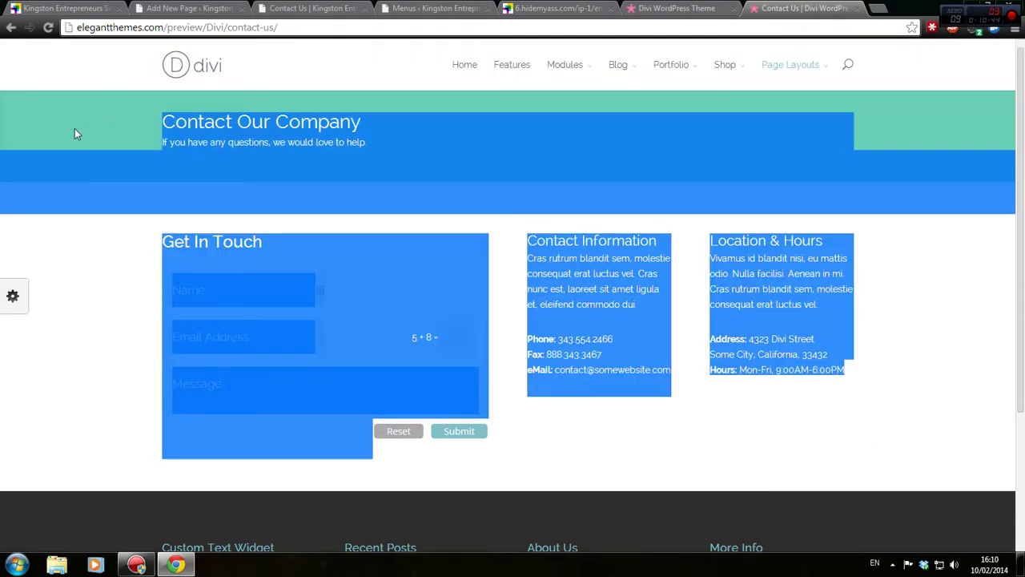
{"action": "scroll", "coordinate": [273, 313], "scroll_direction": "down", "scroll_amount": 3}
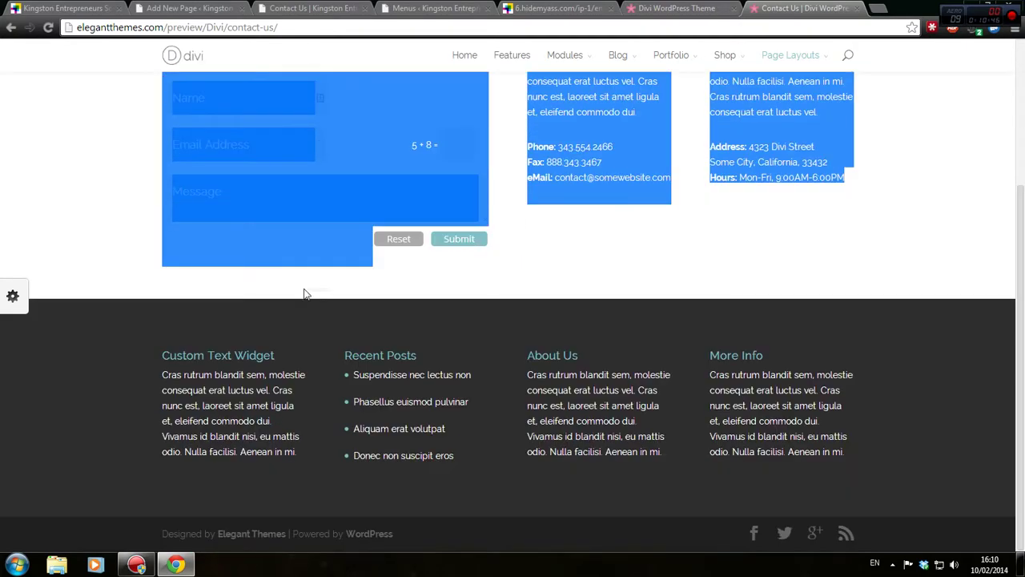
{"action": "scroll", "coordinate": [681, 256], "scroll_direction": "up", "scroll_amount": 2}
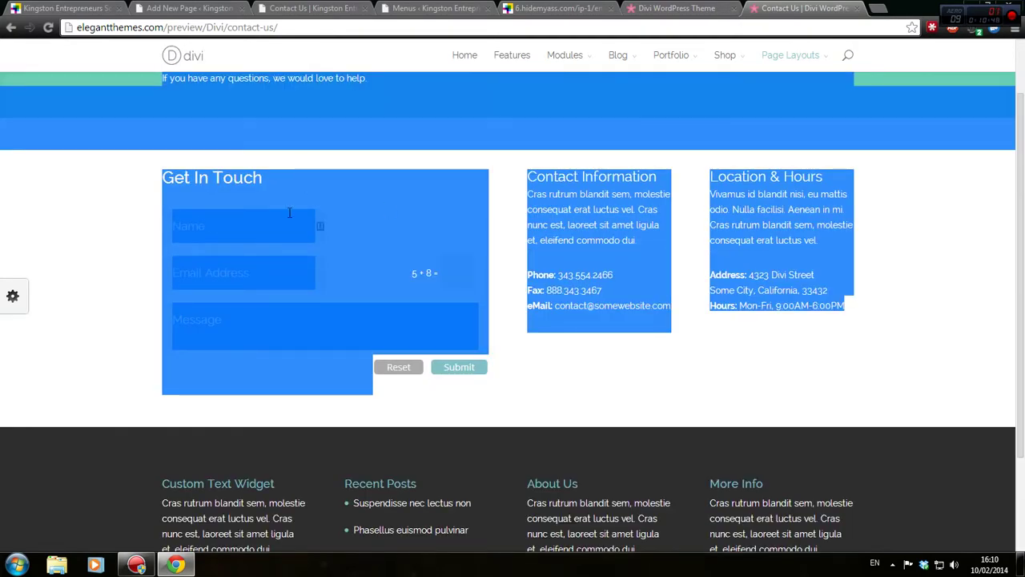
{"action": "left_click", "coordinate": [290, 213]}
{"action": "left_click", "coordinate": [236, 278]}
{"action": "left_click", "coordinate": [270, 327]}
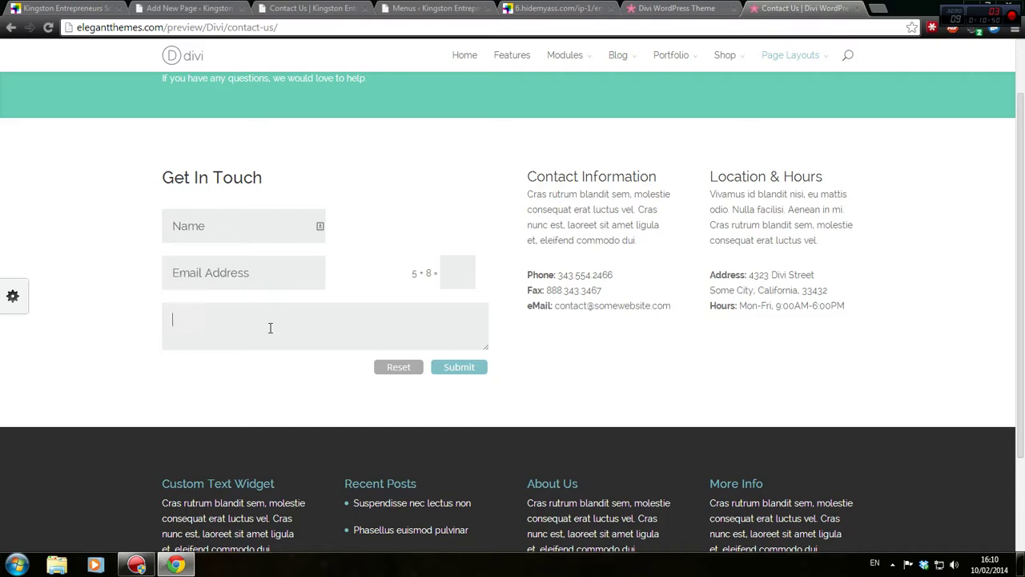
{"action": "left_click", "coordinate": [483, 269]}
{"action": "left_click_drag", "start_coordinate": [538, 170], "coordinate": [663, 300]}
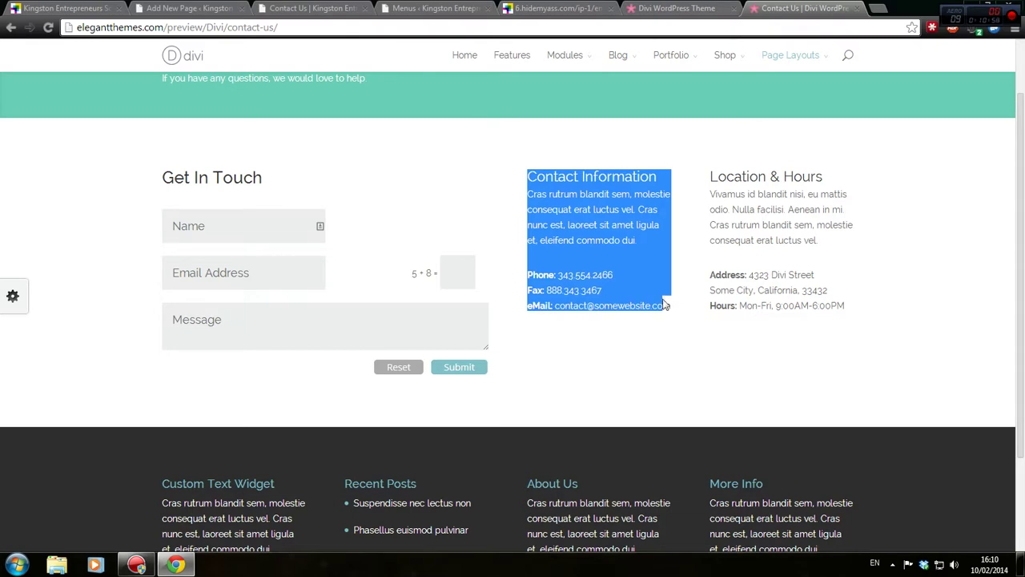
{"action": "left_click", "coordinate": [662, 300]}
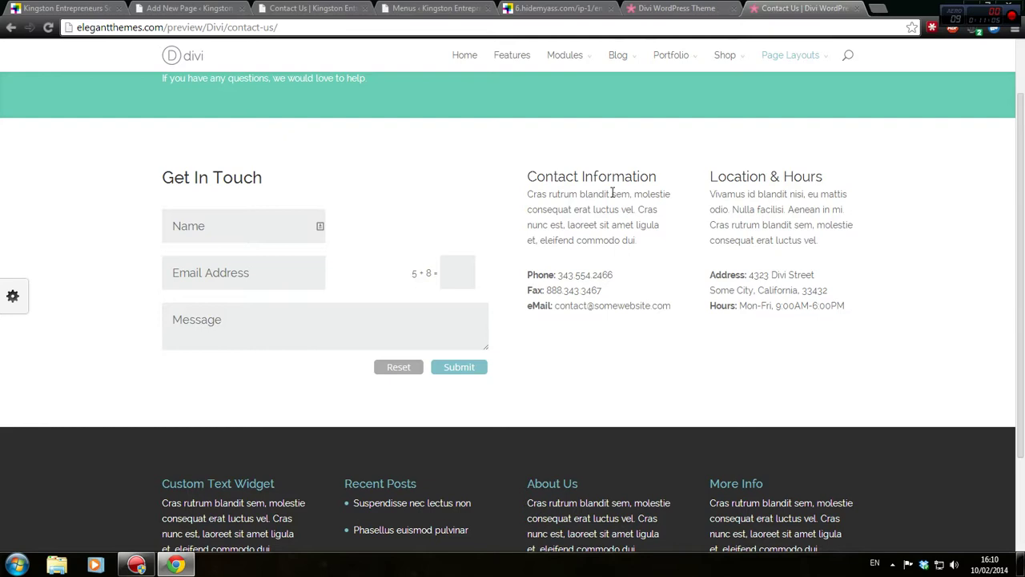
{"action": "left_click", "coordinate": [152, 9]}
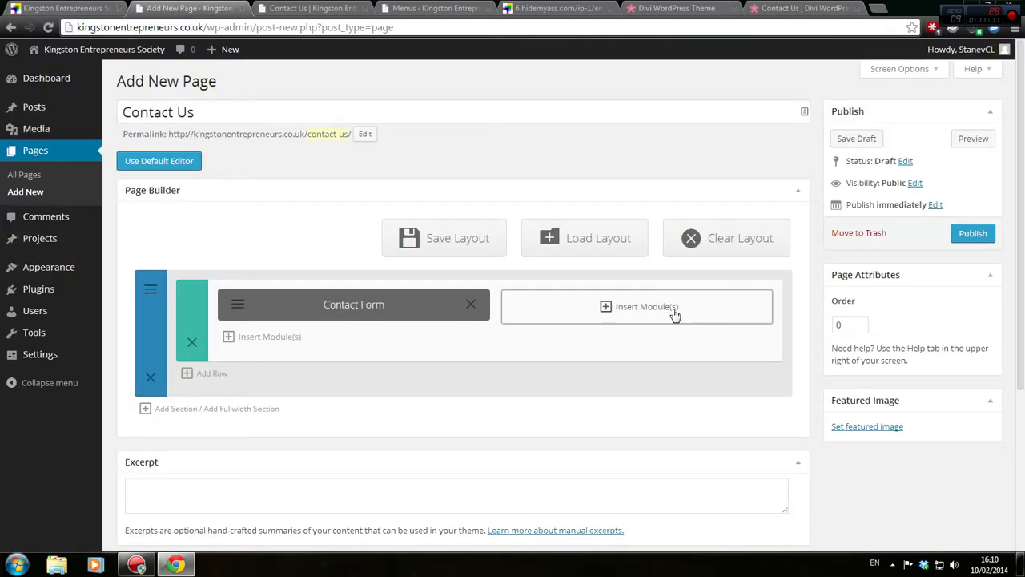
Insert a Text module into the empty right column of the Contact Us layout
{"action": "left_click", "coordinate": [284, 8]}
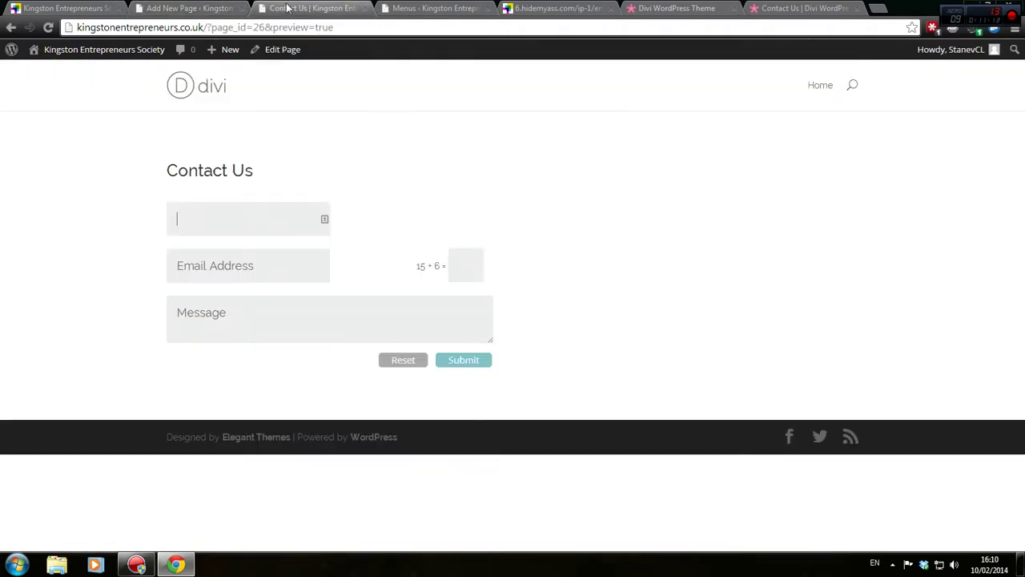
{"action": "left_click", "coordinate": [200, 12]}
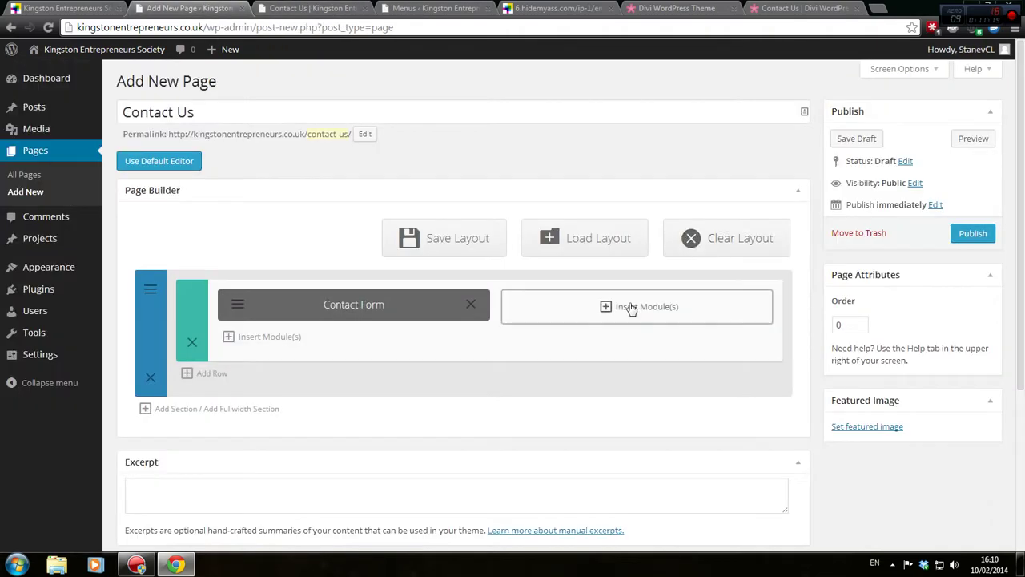
{"action": "left_click", "coordinate": [632, 306]}
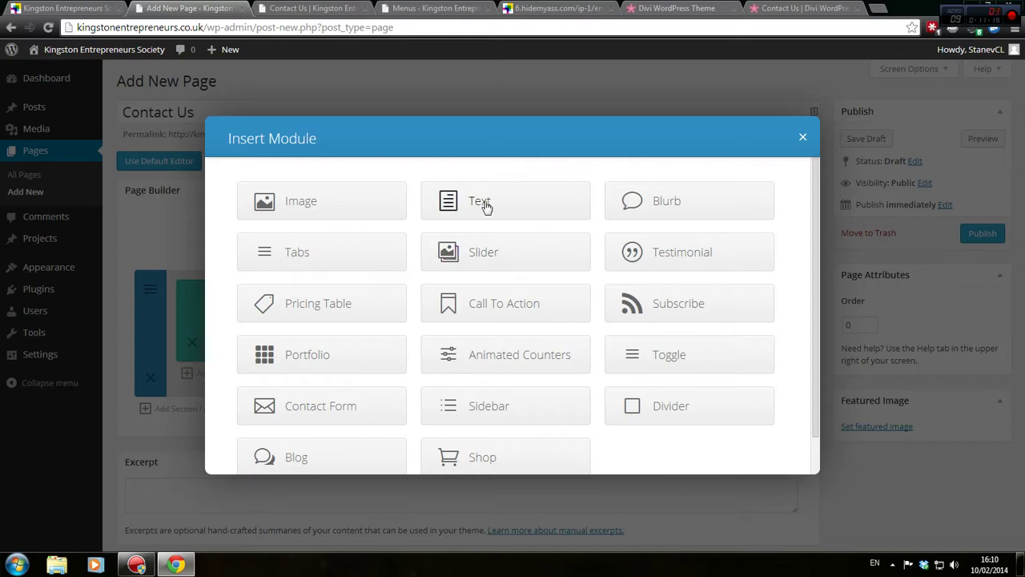
{"action": "scroll", "coordinate": [512, 219], "scroll_direction": "down", "scroll_amount": 1}
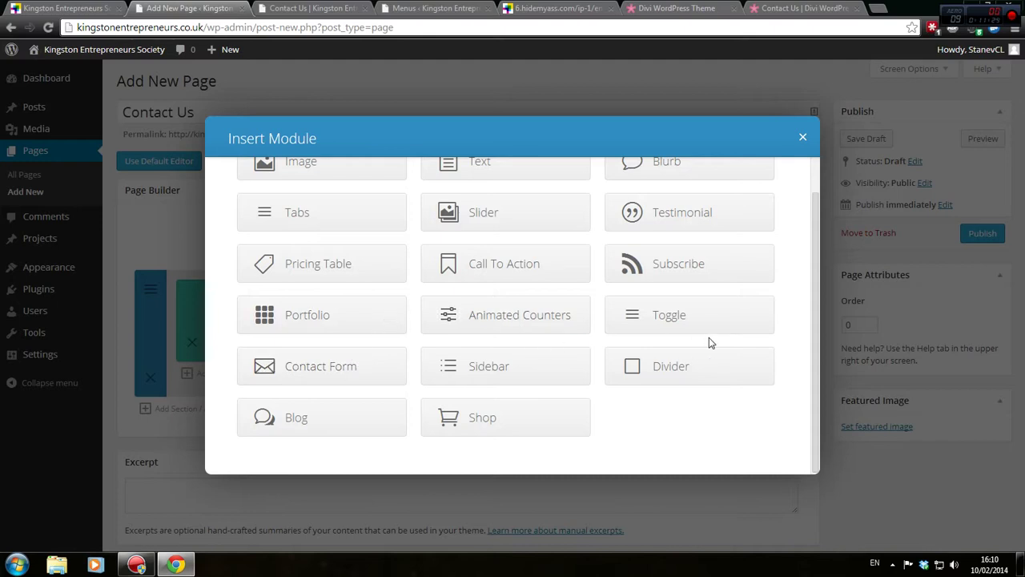
{"action": "scroll", "coordinate": [709, 343], "scroll_direction": "up", "scroll_amount": 1}
{"action": "left_click", "coordinate": [513, 198]}
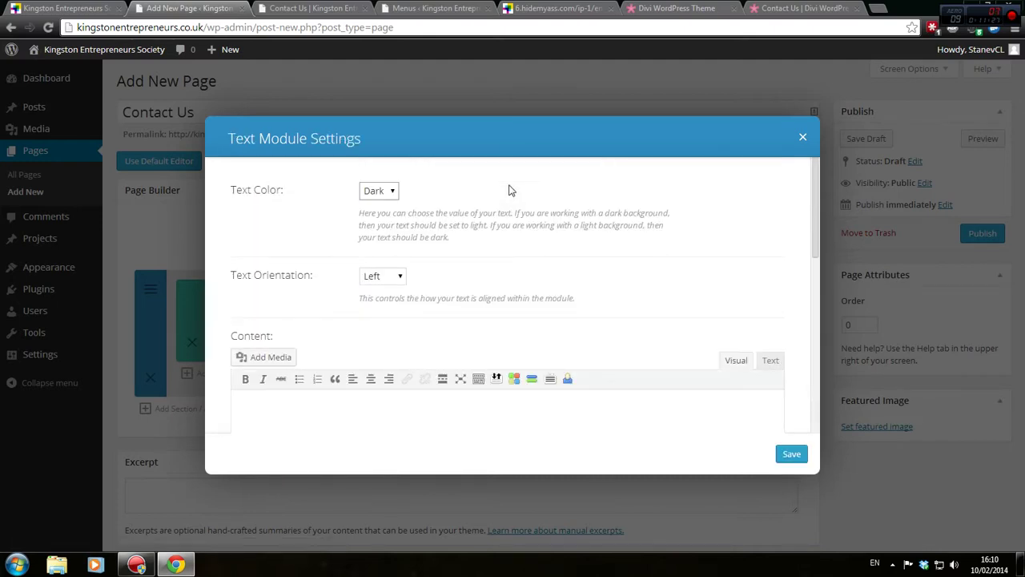
Keep the Text module's colour Dark and orientation Left, then place the caret in Content
{"action": "left_click", "coordinate": [382, 192]}
{"action": "left_click", "coordinate": [382, 192]}
{"action": "left_click", "coordinate": [394, 276]}
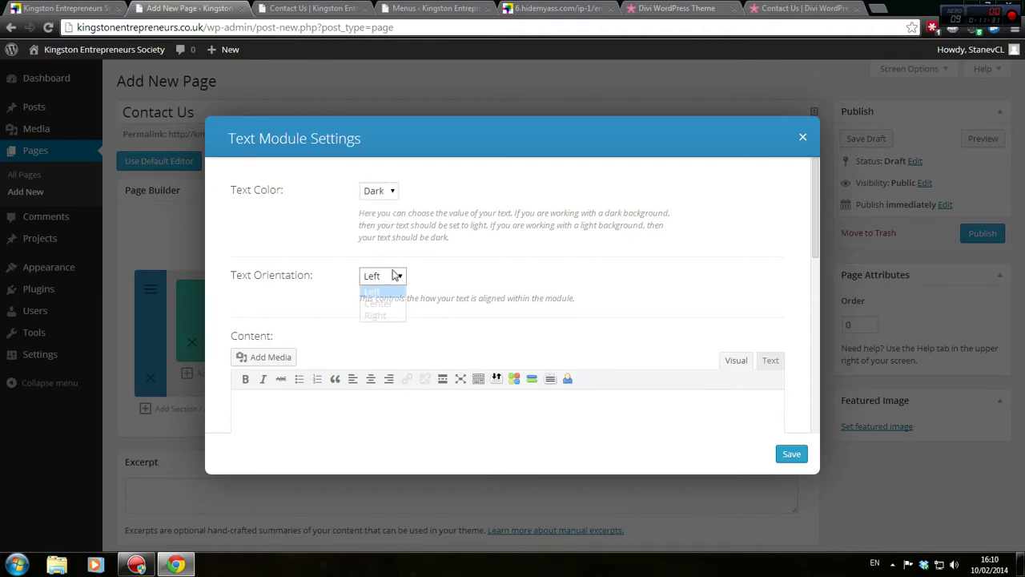
{"action": "left_click", "coordinate": [396, 274]}
{"action": "scroll", "coordinate": [497, 284], "scroll_direction": "down", "scroll_amount": 1}
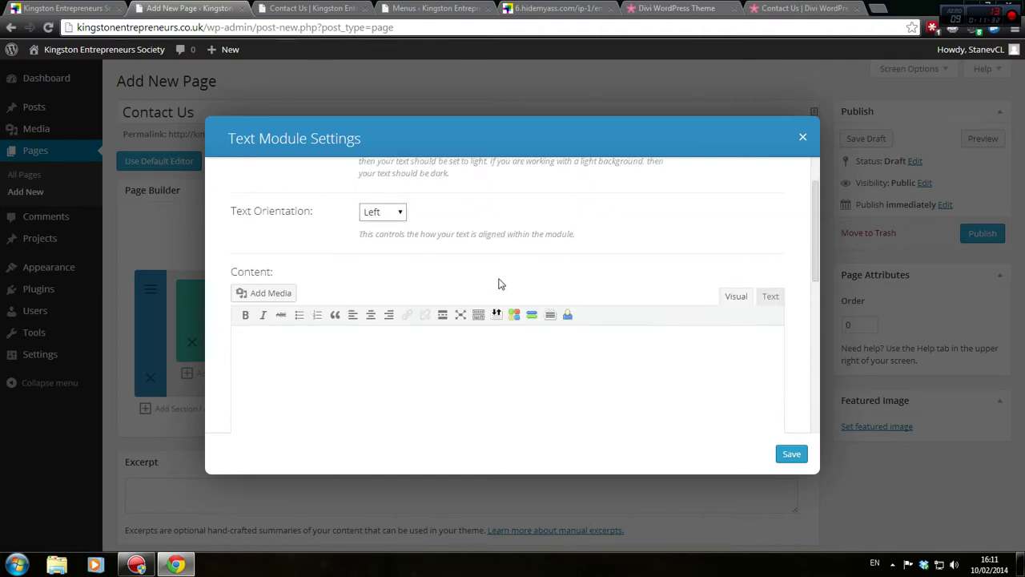
{"action": "scroll", "coordinate": [498, 283], "scroll_direction": "down", "scroll_amount": 1}
{"action": "left_click", "coordinate": [481, 300]}
Switch across the open pages to the old site's proxied contact form
{"action": "left_click", "coordinate": [327, 8]}
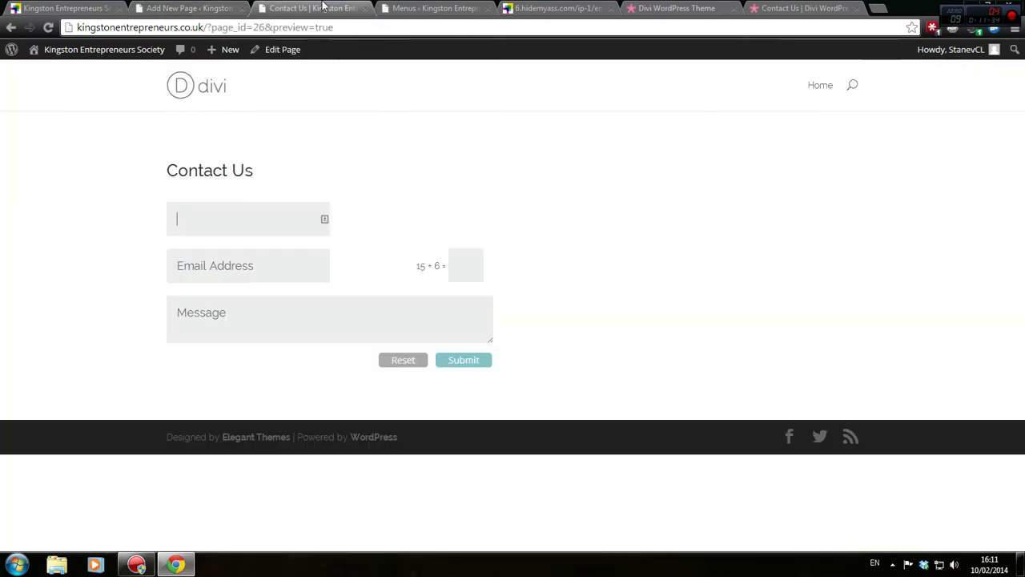
{"action": "left_click", "coordinate": [437, 8]}
{"action": "left_click", "coordinate": [520, 8]}
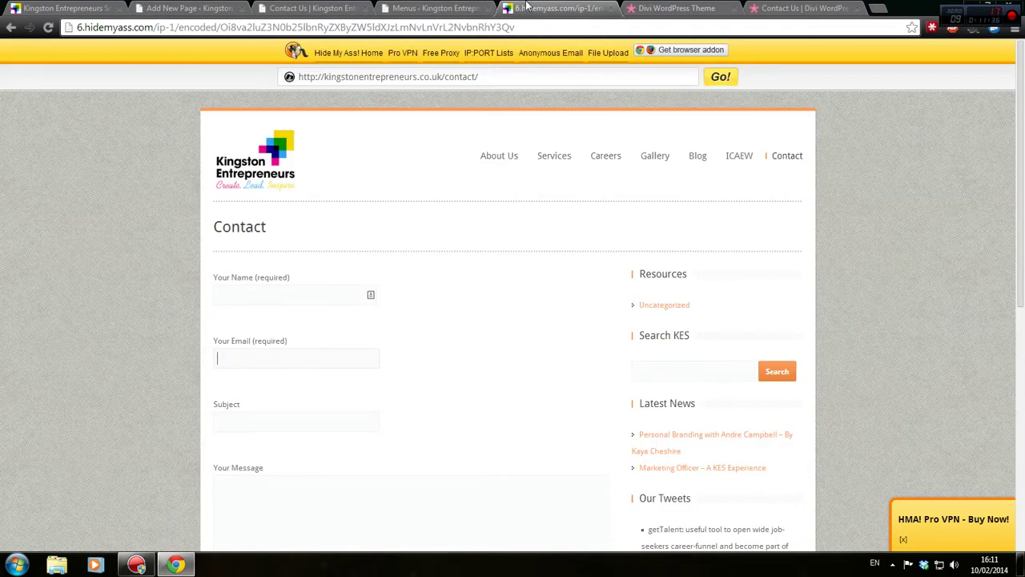
Close the extra Divi theme page and move the demo page to the left
{"action": "left_click", "coordinate": [657, 8]}
{"action": "middle_click", "coordinate": [671, 8]}
{"action": "left_click_drag", "start_coordinate": [671, 6], "coordinate": [298, 6]}
Inspect the demo's Location & Hours and Contact Information columns, then return to WordPress
{"action": "scroll", "coordinate": [680, 208], "scroll_direction": "up", "scroll_amount": 2}
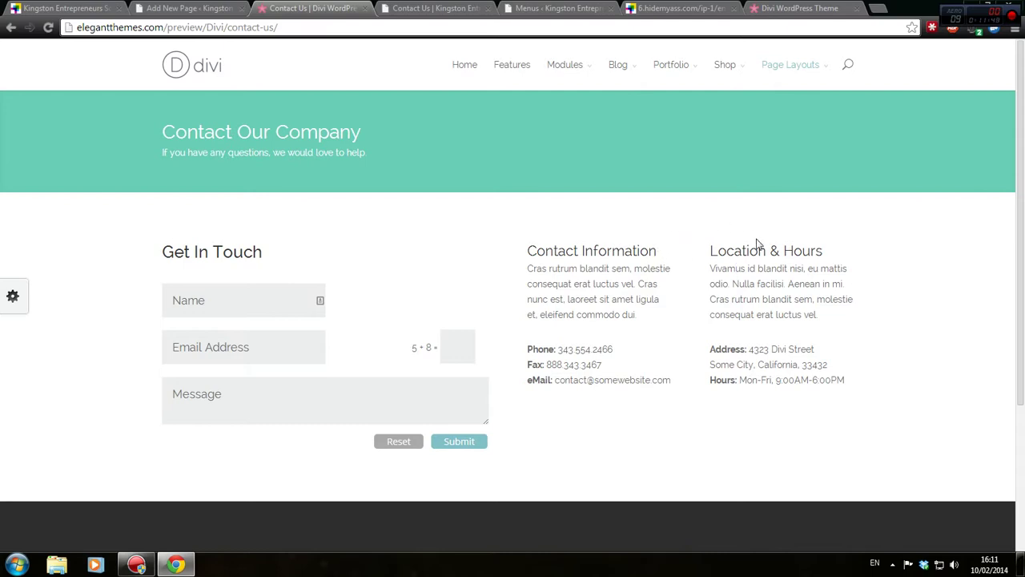
{"action": "left_click_drag", "start_coordinate": [719, 250], "coordinate": [834, 257]}
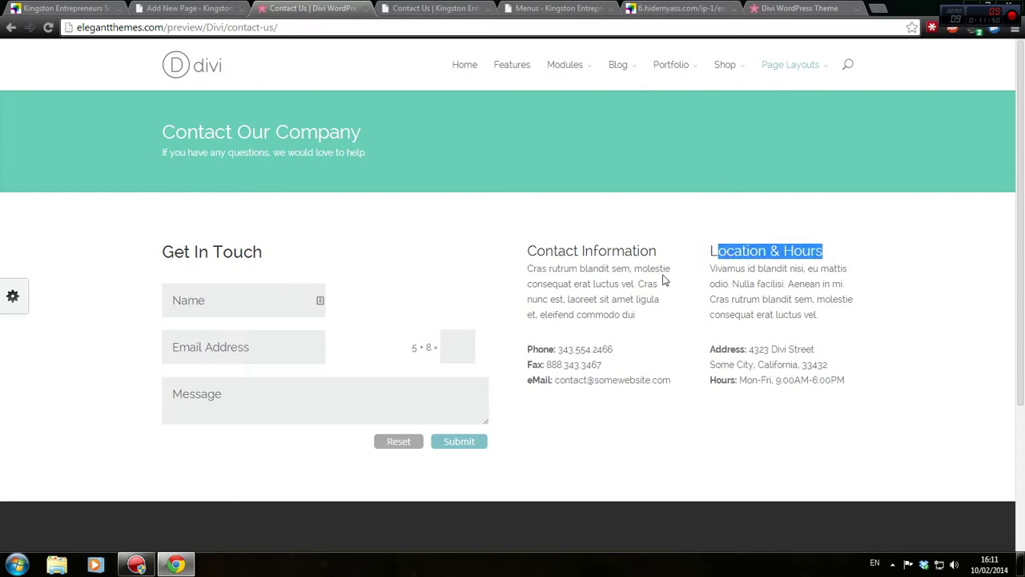
{"action": "left_click_drag", "start_coordinate": [661, 255], "coordinate": [499, 250]}
{"action": "left_click", "coordinate": [533, 242]}
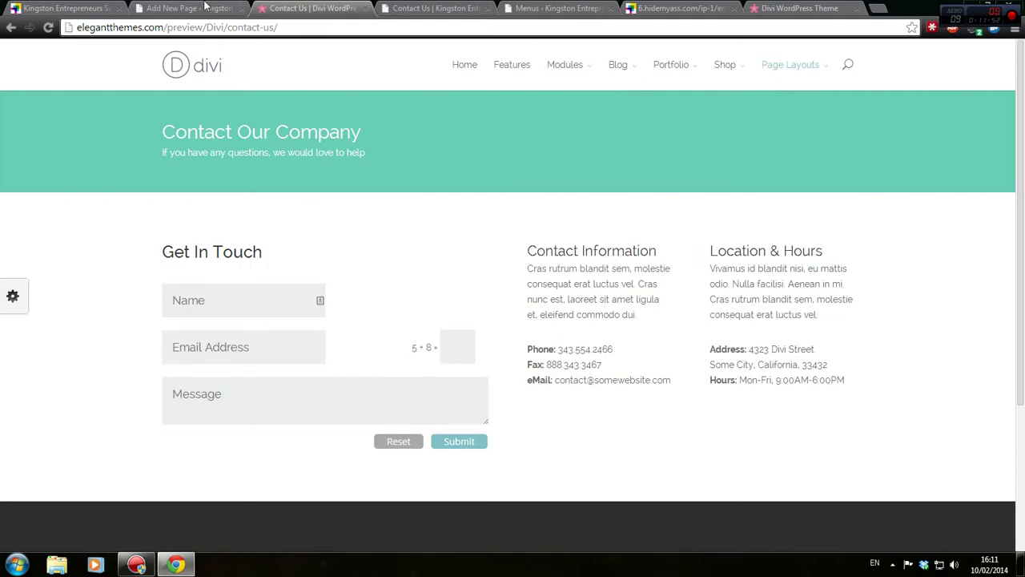
{"action": "left_click", "coordinate": [189, 8]}
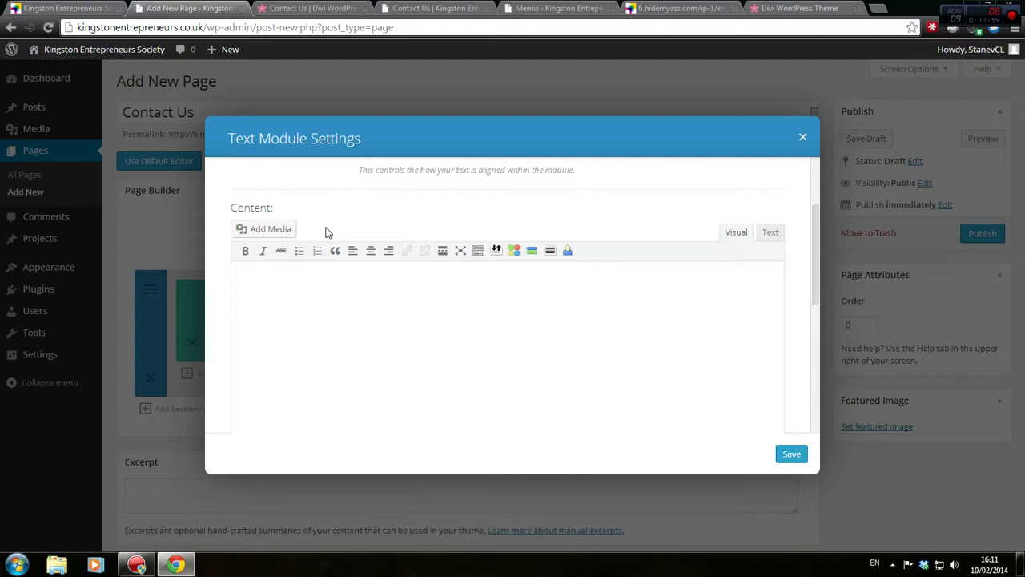
Delete the 'How to contact us' line and retype it in the plain Text editor
{"action": "type", "text": "w to contact us"}
{"action": "triple_click", "coordinate": [272, 274]}
{"action": "key", "text": "BackSpace"}
{"action": "left_click", "coordinate": [771, 232]}
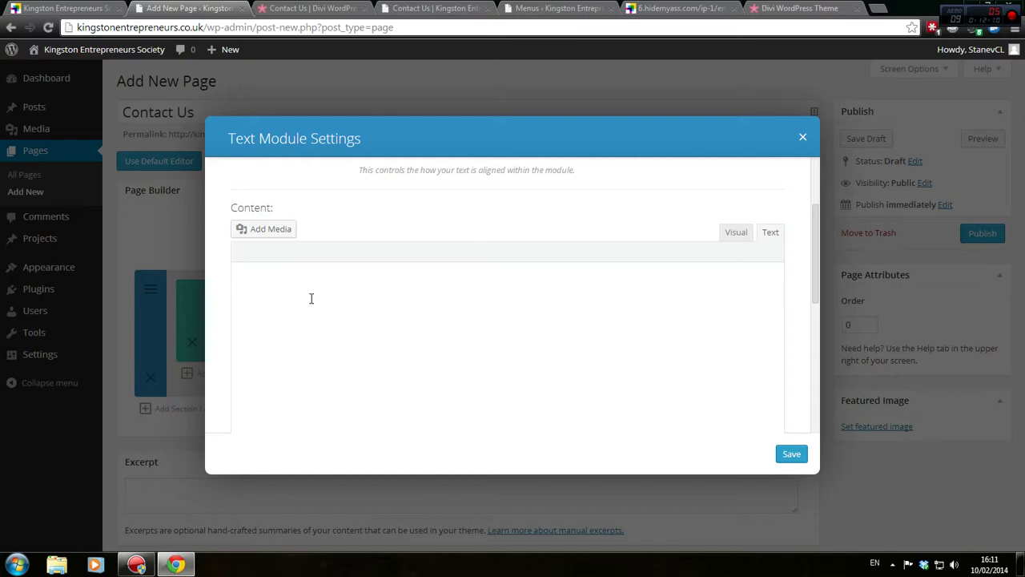
{"action": "type", "text": "G"}
{"action": "key", "text": "BackSpace"}
{"action": "type", "text": "How to contact us"}
Load kingston.ac.uk in a new tab and open its Contact Kingston University page
{"action": "key", "text": "ctrl+t"}
{"action": "type", "text": "k"}
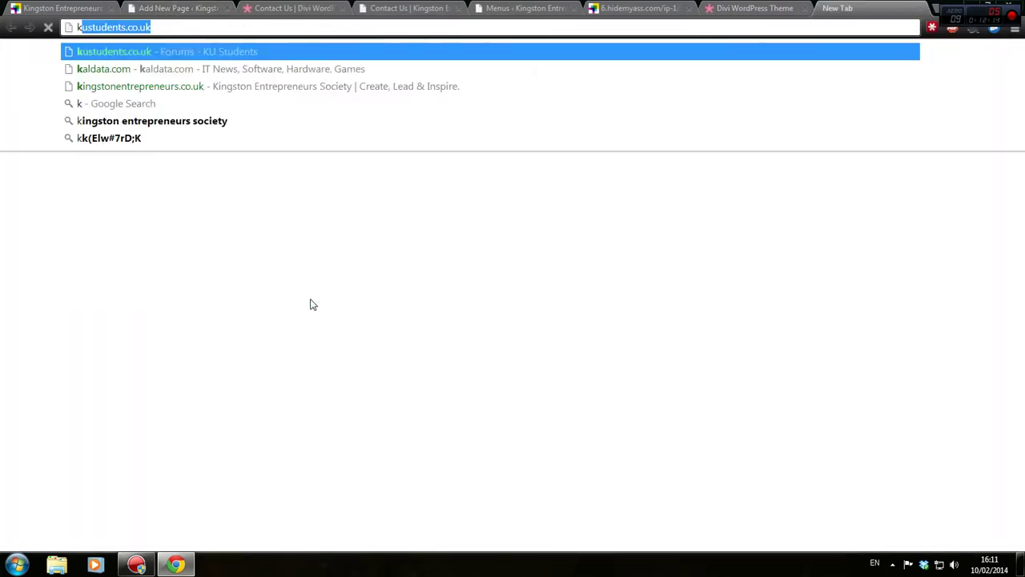
{"action": "type", "text": "ingston.ac."}
{"action": "key", "text": "Return"}
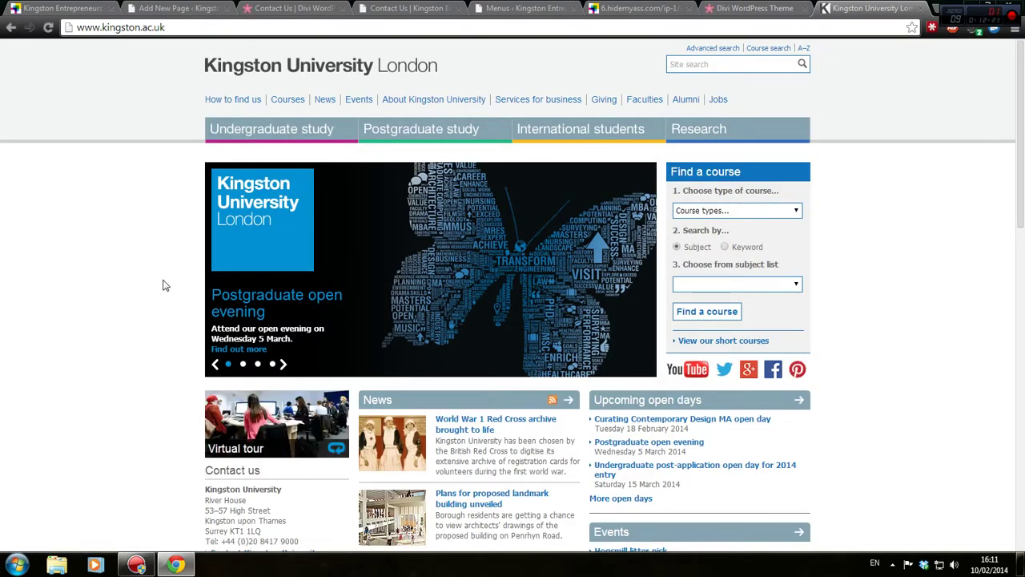
{"action": "scroll", "coordinate": [157, 288], "scroll_direction": "down", "scroll_amount": 4}
{"action": "right_click", "coordinate": [113, 339]}
{"action": "left_click", "coordinate": [45, 337]}
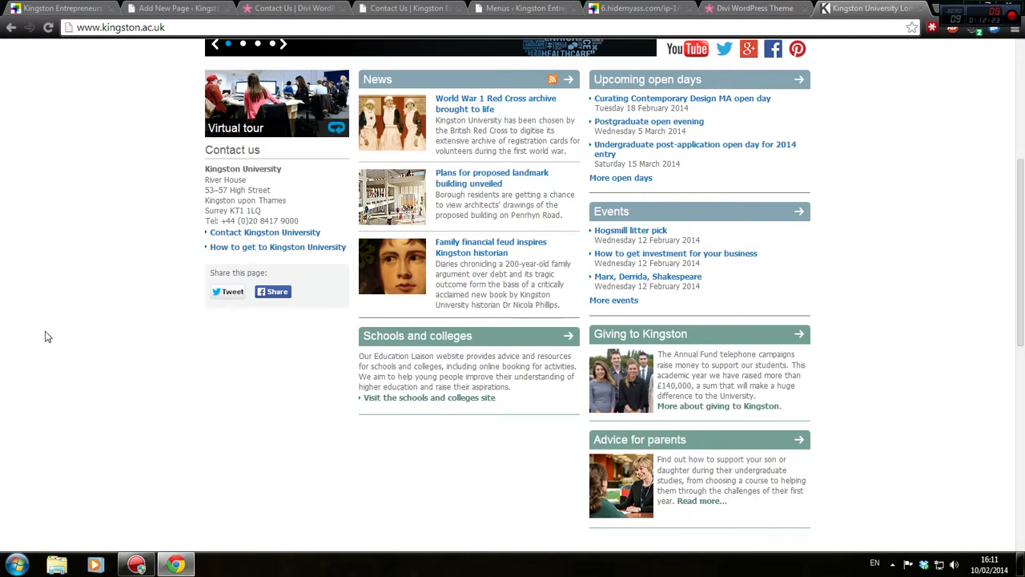
{"action": "left_click", "coordinate": [264, 233]}
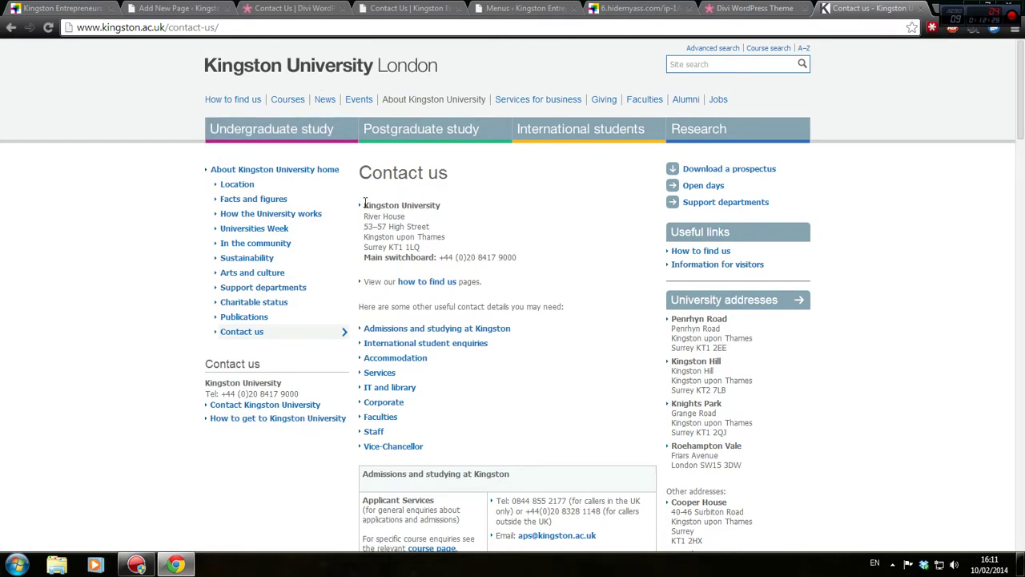
Copy the university's main address and return to the WordPress editor
{"action": "left_click_drag", "start_coordinate": [363, 202], "coordinate": [517, 249]}
{"action": "right_click", "coordinate": [388, 221]}
{"action": "left_click", "coordinate": [410, 229]}
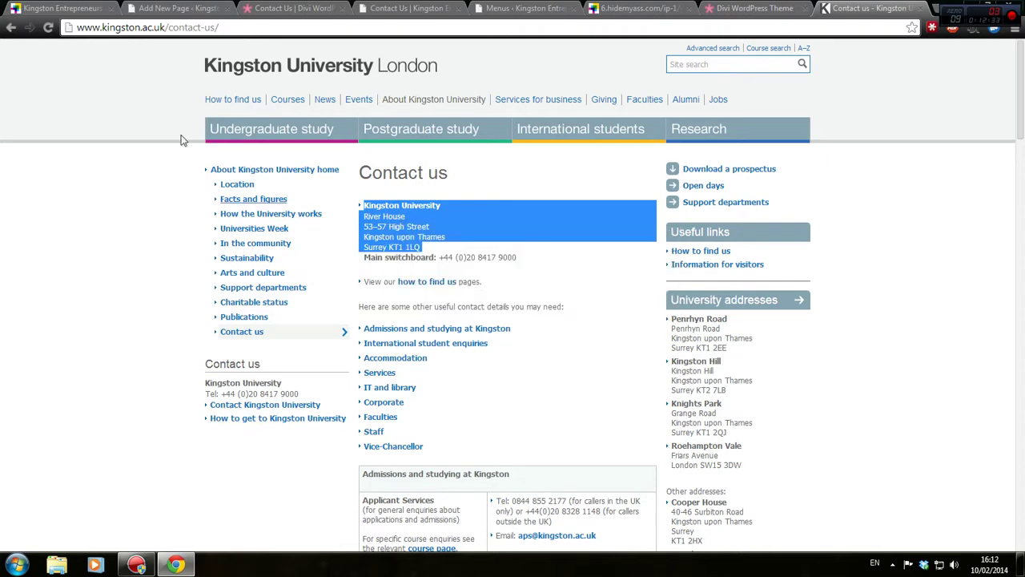
{"action": "left_click", "coordinate": [177, 8]}
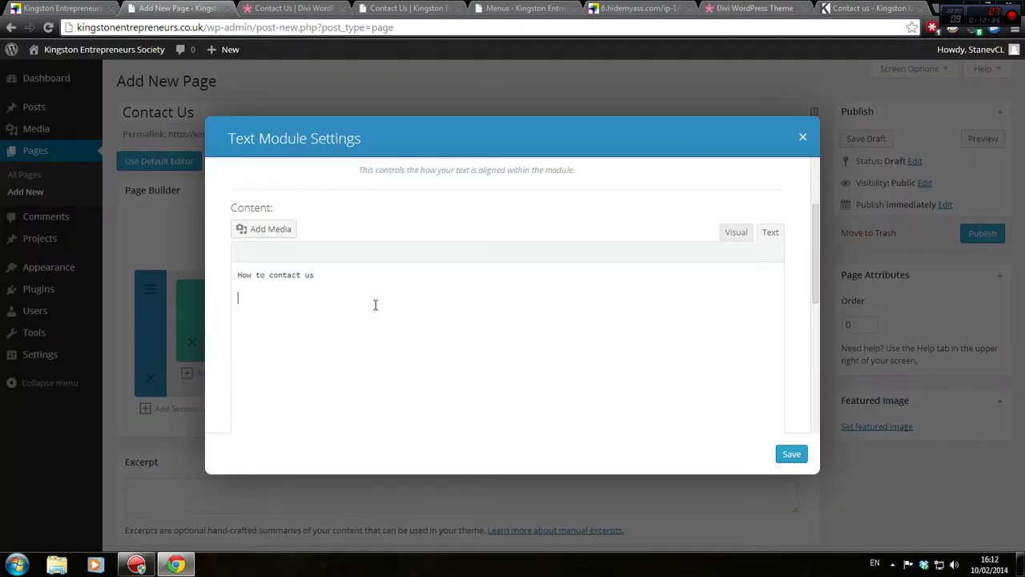
Paste the university address and start retyping the heading as 'How to'
{"action": "key", "text": "ctrl+v"}
{"action": "left_click_drag", "start_coordinate": [319, 275], "coordinate": [202, 269]}
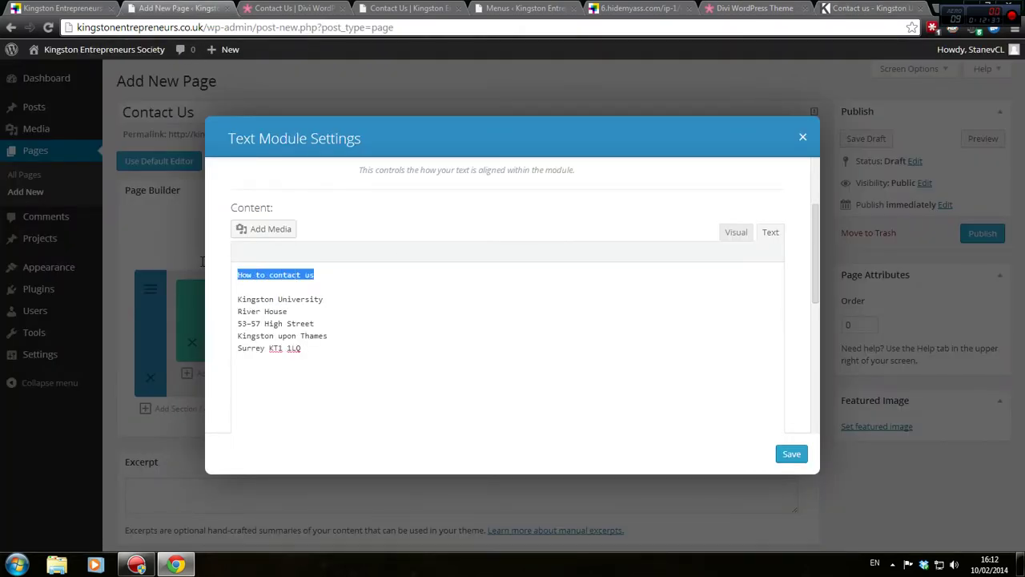
{"action": "type", "text": "How to"}
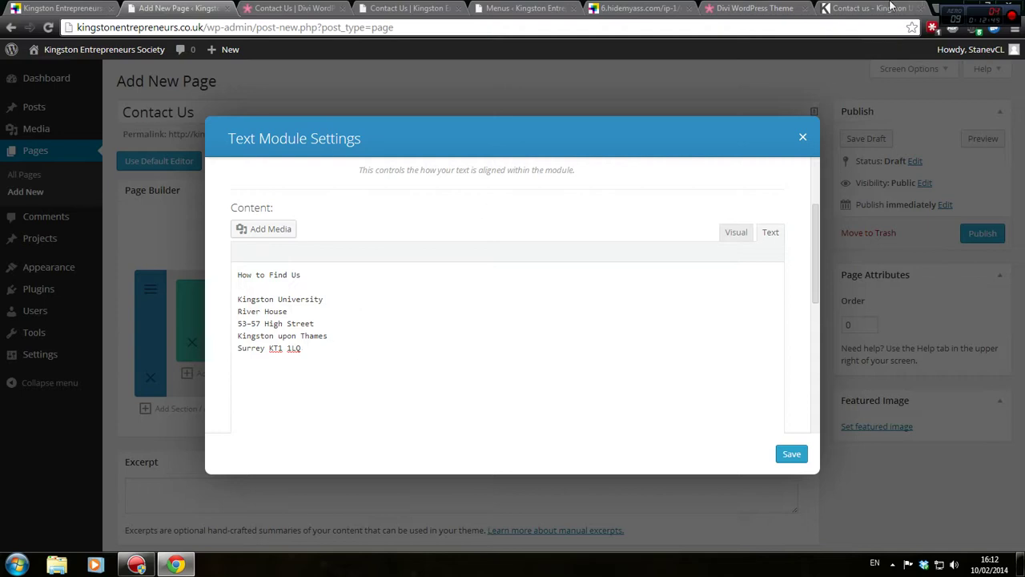
Replace the old River House lines with the copied Penrhyn Road campus address
{"action": "left_click", "coordinate": [891, 7]}
{"action": "left_click", "coordinate": [565, 266]}
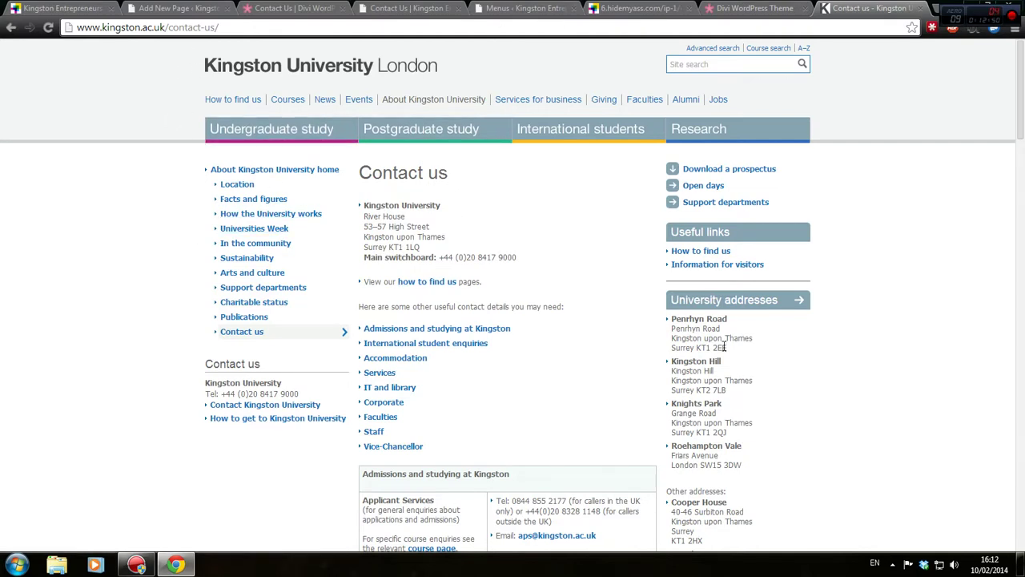
{"action": "left_click_drag", "start_coordinate": [727, 350], "coordinate": [673, 327]}
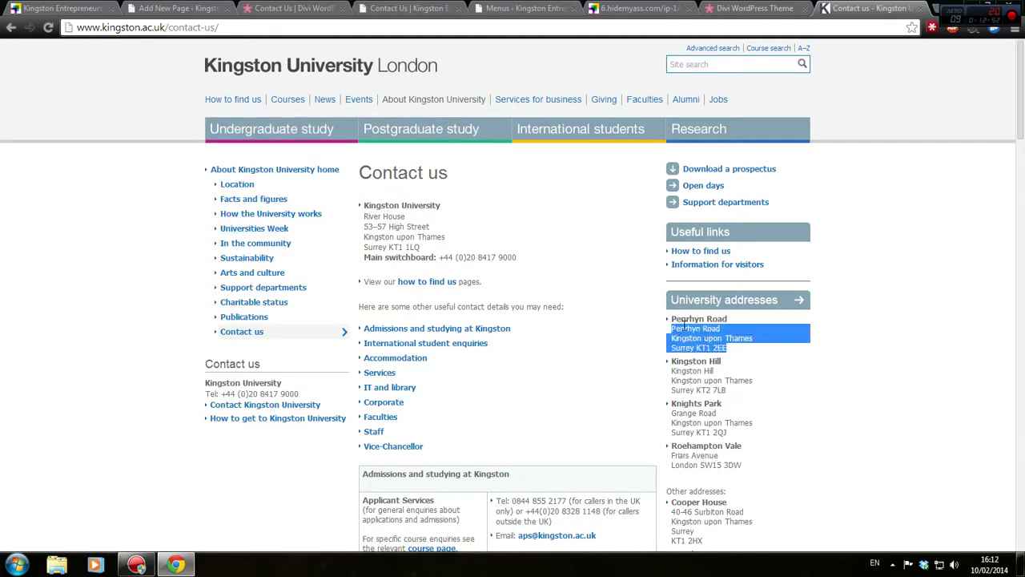
{"action": "right_click", "coordinate": [685, 323]}
{"action": "left_click", "coordinate": [705, 335]}
{"action": "left_click", "coordinate": [178, 8]}
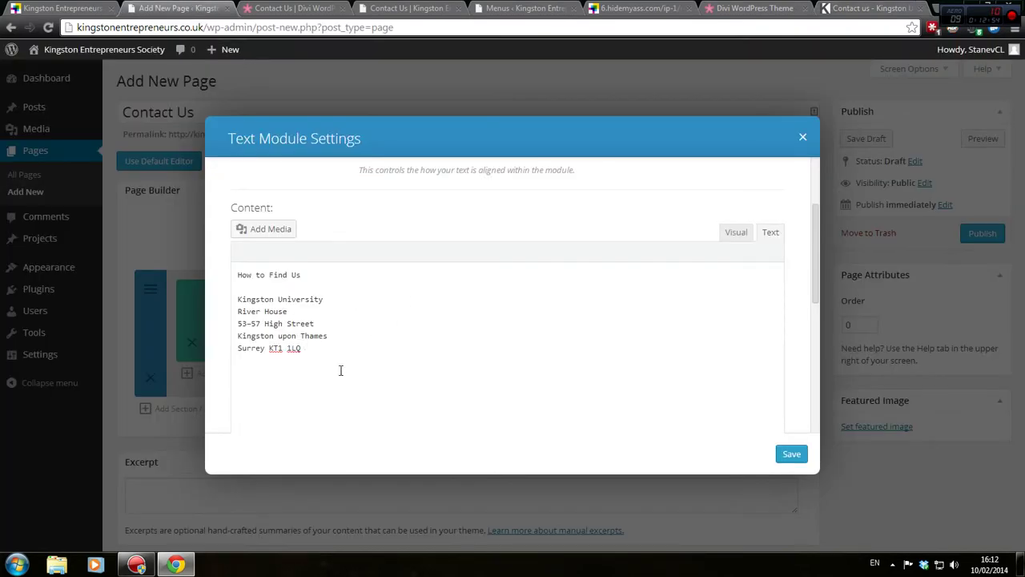
{"action": "left_click_drag", "start_coordinate": [305, 348], "coordinate": [230, 312]}
{"action": "key", "text": "ctrl+v"}
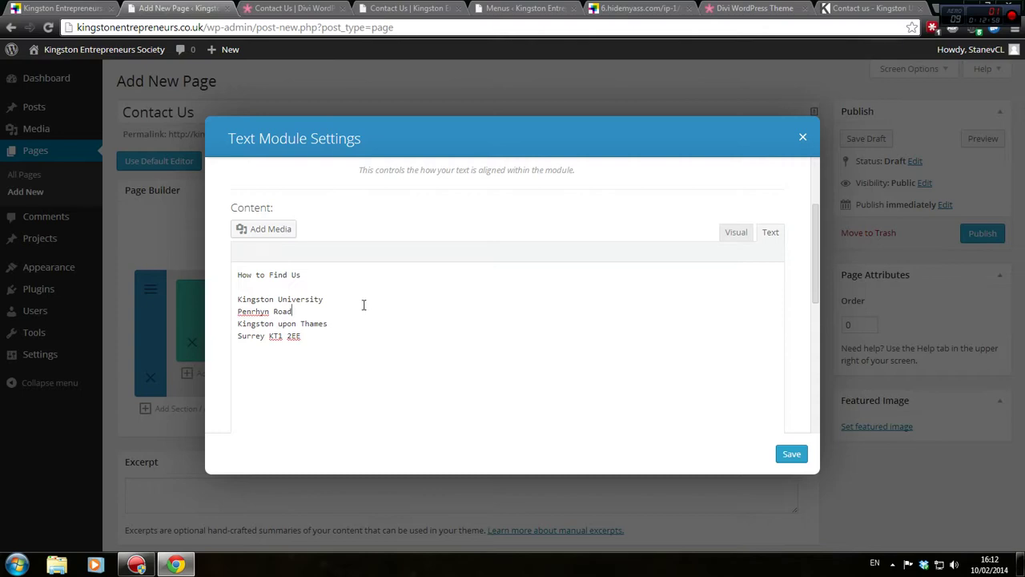
{"action": "left_click", "coordinate": [357, 296]}
Check the KUSU students' union site and finalise the Kingston University / KUSU line
{"action": "key", "text": "ctrl+t"}
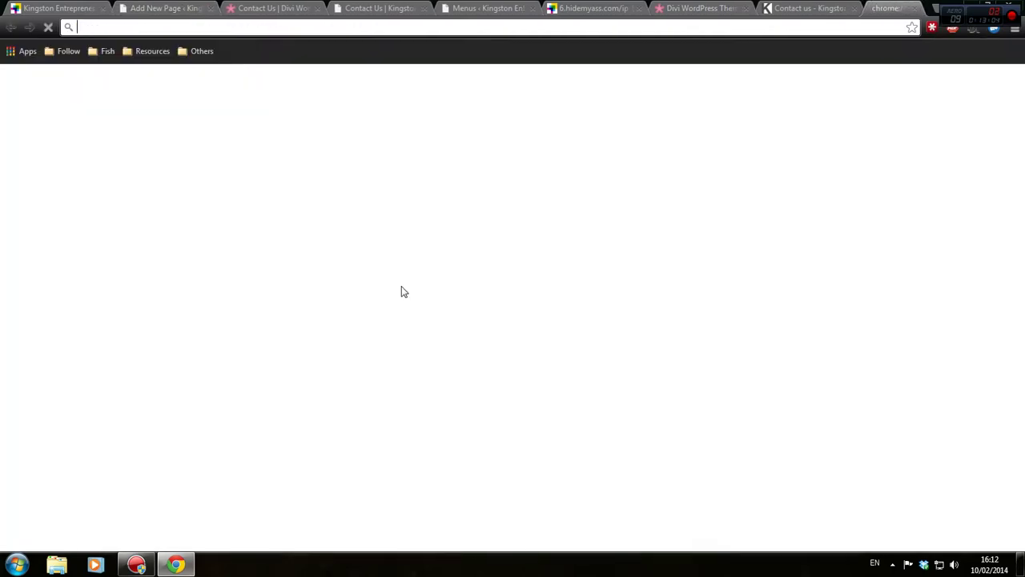
{"action": "type", "text": "KUSU.CO"}
{"action": "key", "text": "Return"}
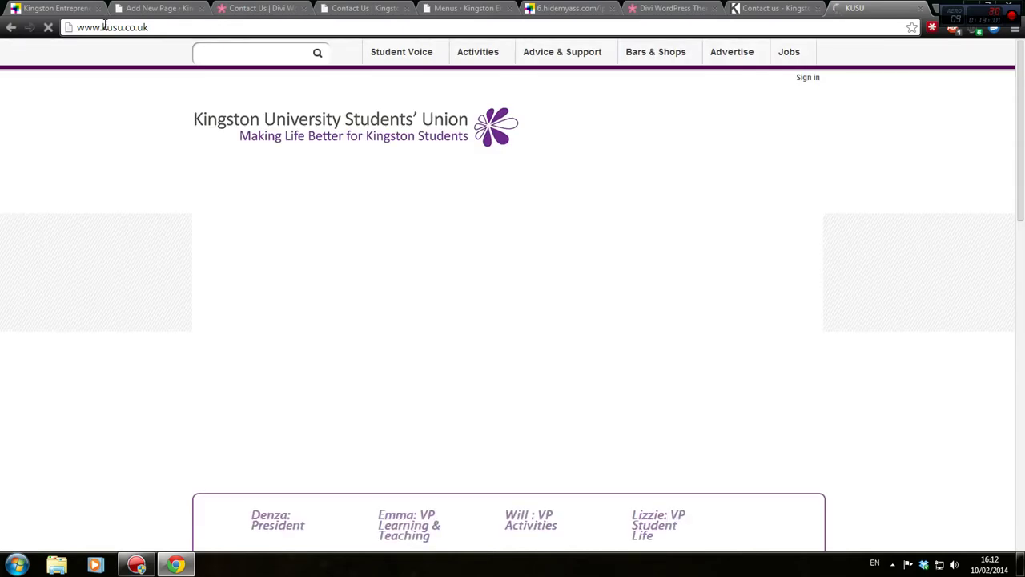
{"action": "key", "text": "ctrl+w"}
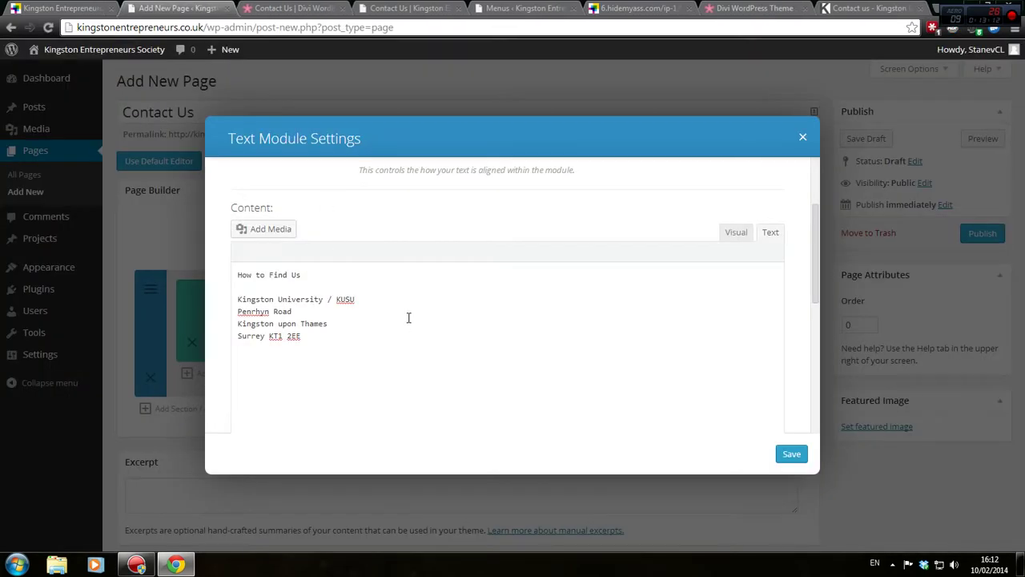
{"action": "left_click", "coordinate": [372, 301]}
{"action": "key", "text": "Return"}
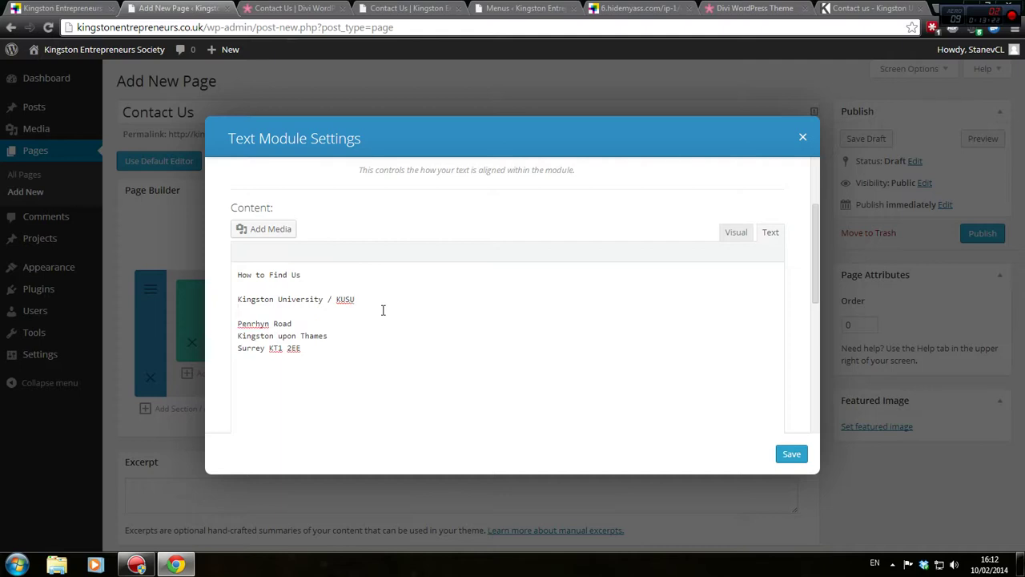
{"action": "key", "text": "BackSpace"}
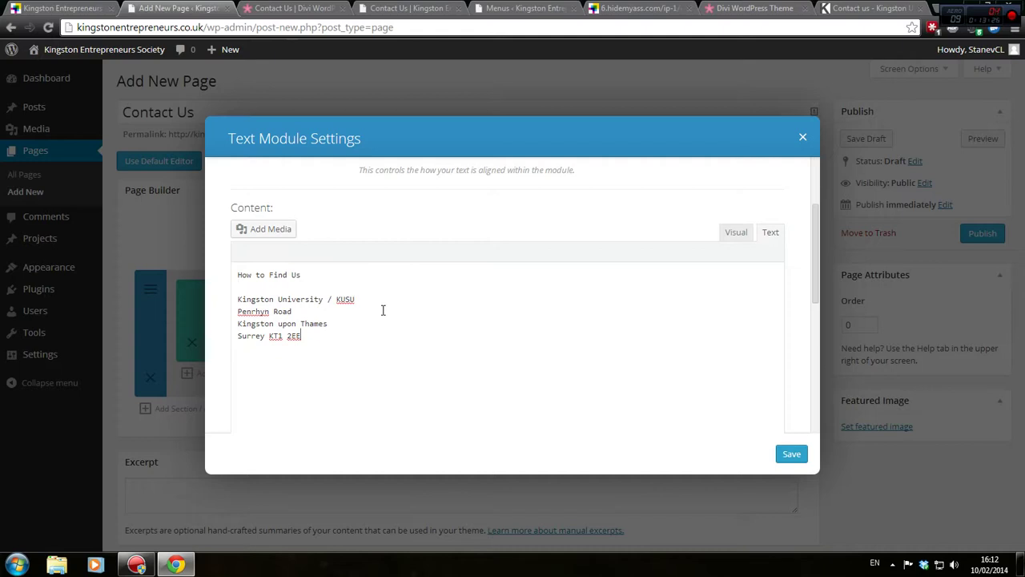
{"action": "left_click", "coordinate": [854, 10]}
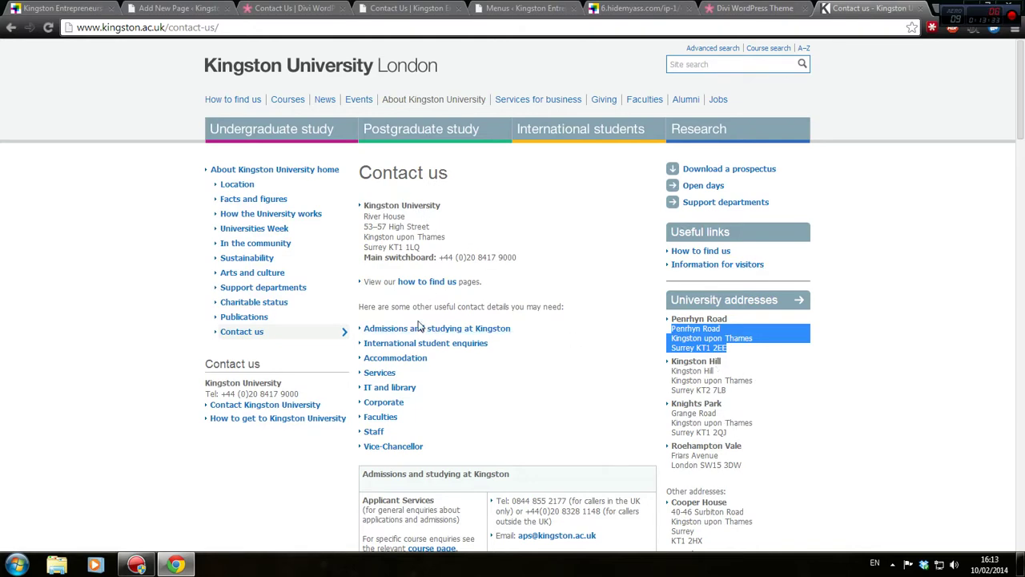
{"action": "scroll", "coordinate": [418, 327], "scroll_direction": "down", "scroll_amount": 1}
{"action": "scroll", "coordinate": [418, 327], "scroll_direction": "down", "scroll_amount": 1}
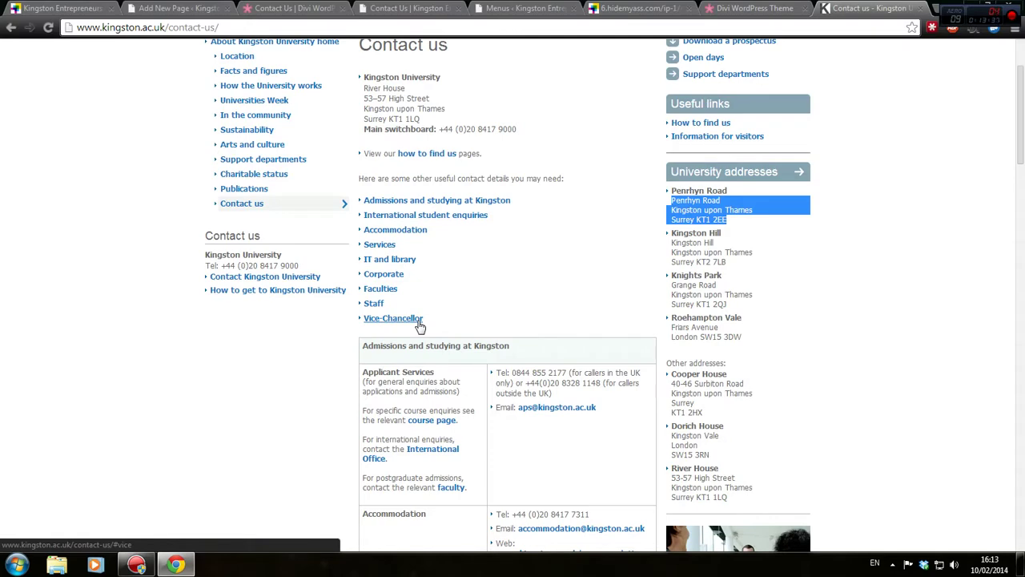
{"action": "left_click", "coordinate": [176, 8]}
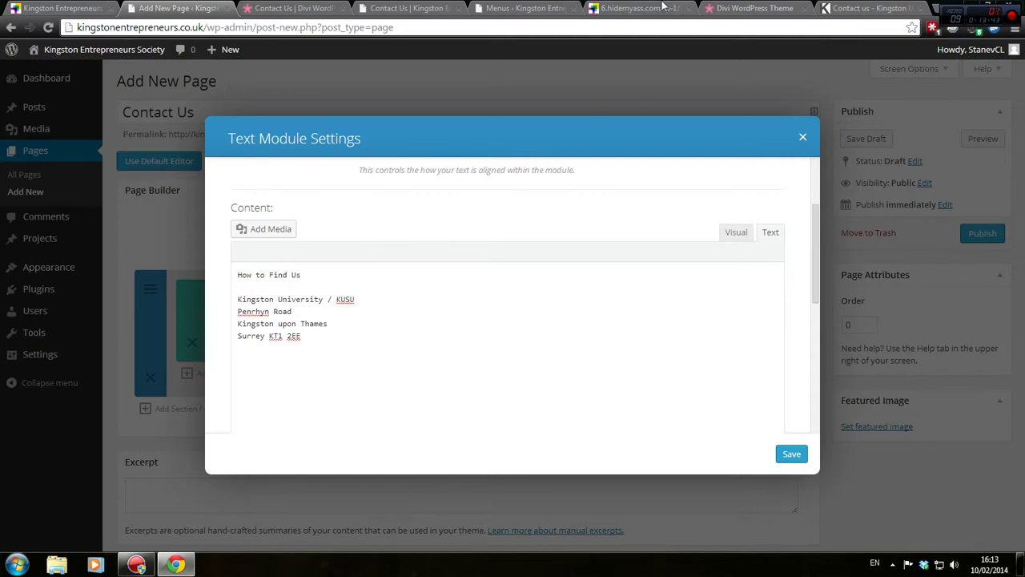
Cycle through the open tabs and settle on the Divi theme page
{"action": "left_click", "coordinate": [524, 8]}
{"action": "left_click", "coordinate": [740, 8]}
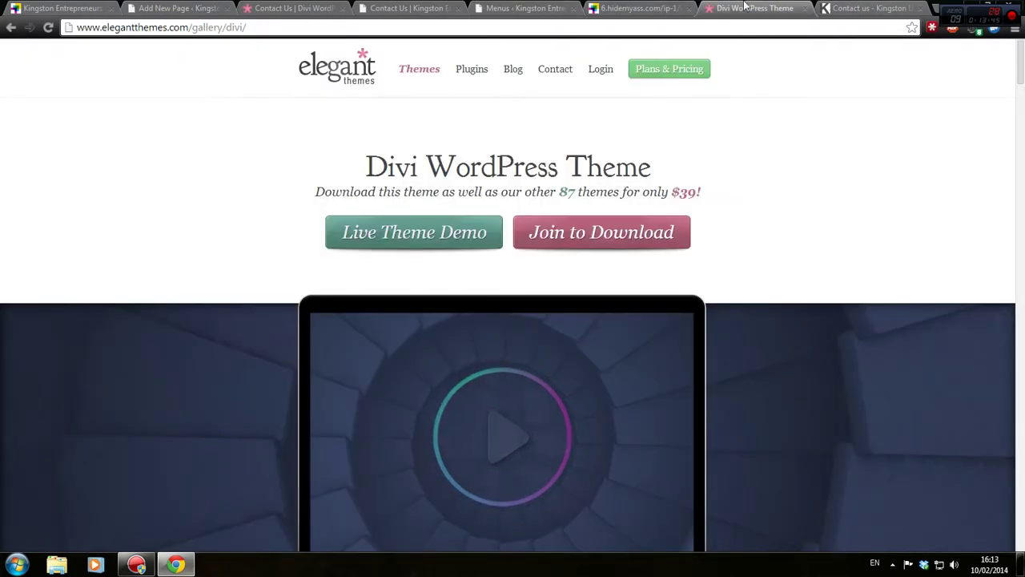
{"action": "left_click", "coordinate": [645, 8]}
{"action": "left_click", "coordinate": [479, 8]}
{"action": "left_click", "coordinate": [409, 8]}
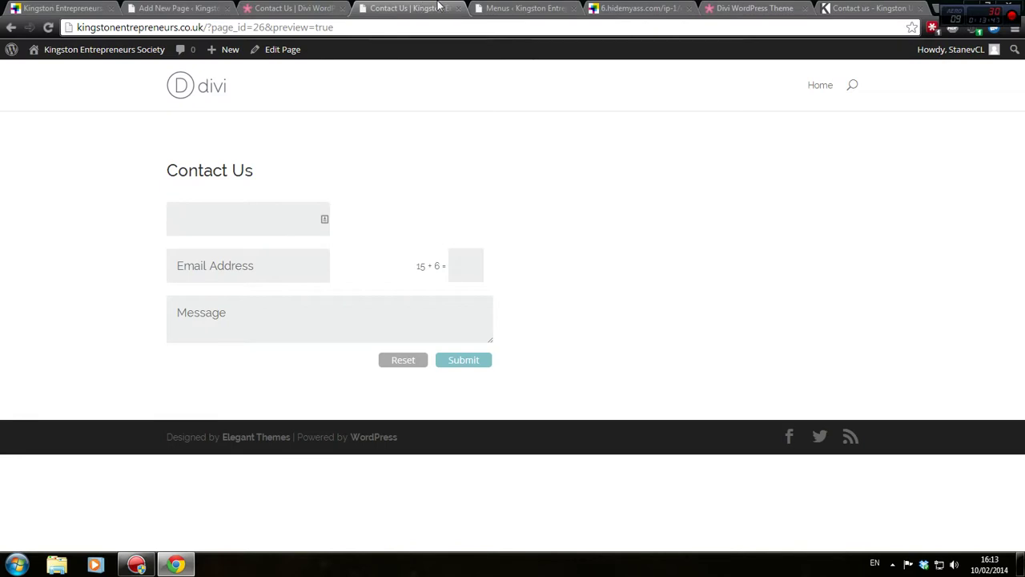
{"action": "left_click", "coordinate": [293, 8]}
{"action": "left_click", "coordinate": [745, 8]}
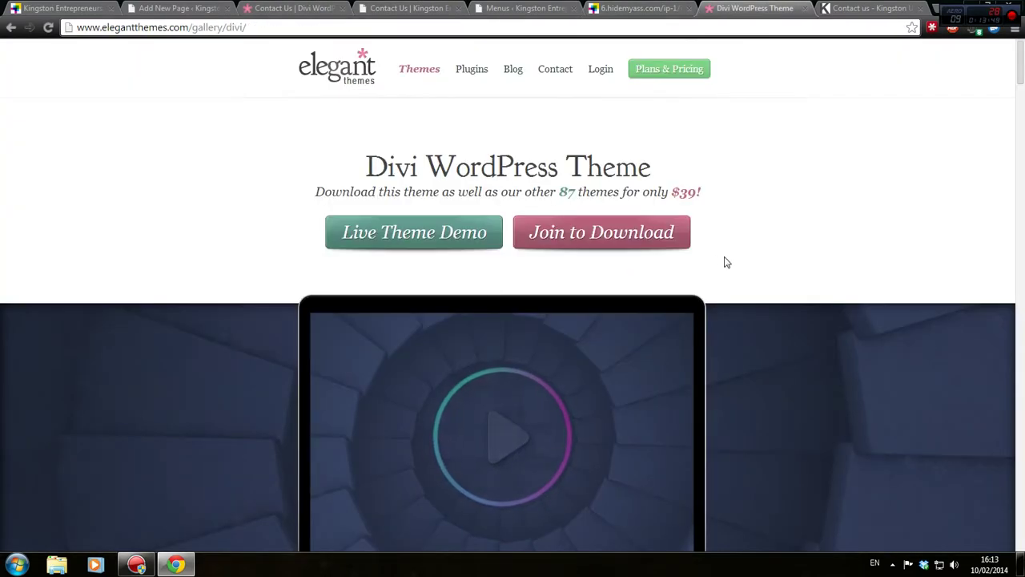
{"action": "left_click", "coordinate": [876, 7]}
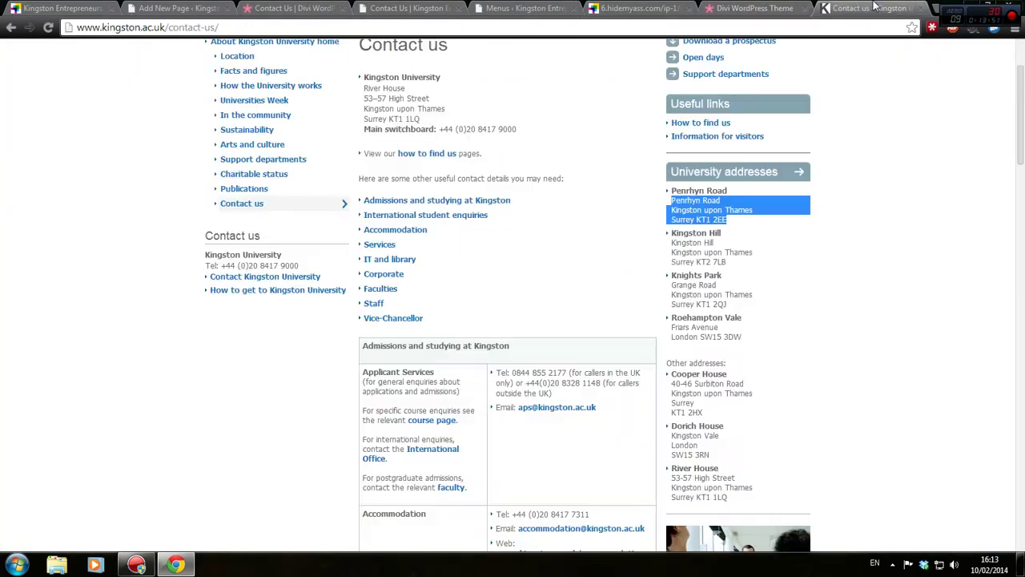
{"action": "left_click", "coordinate": [745, 8]}
Open the live Divi demo's Contact Us layout and select its Contact Information and Location & Hours text
{"action": "left_click", "coordinate": [444, 240]}
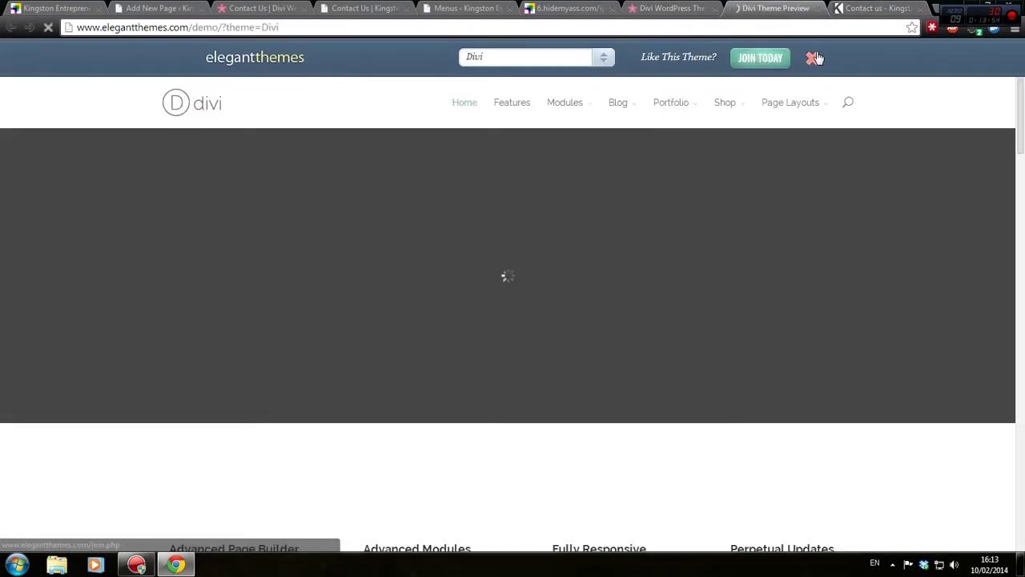
{"action": "left_click", "coordinate": [812, 58]}
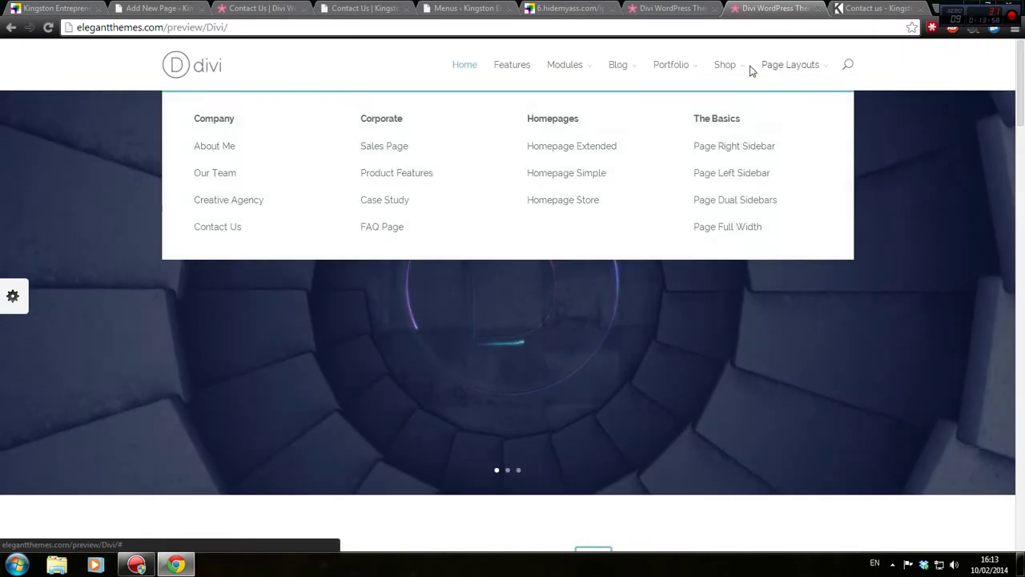
{"action": "mouse_move", "coordinate": [785, 80]}
{"action": "left_click", "coordinate": [221, 229]}
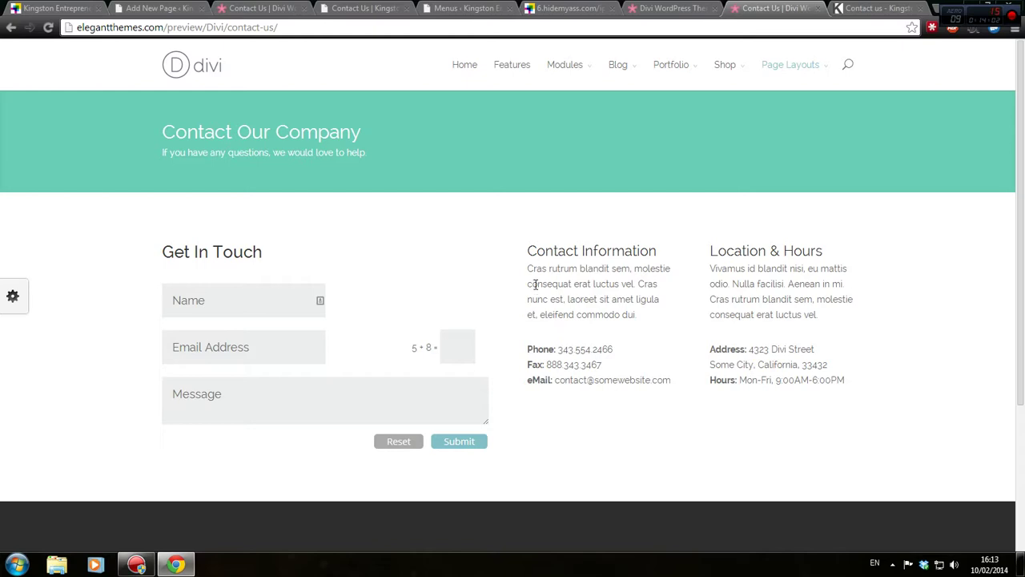
{"action": "left_click_drag", "start_coordinate": [527, 244], "coordinate": [680, 379]}
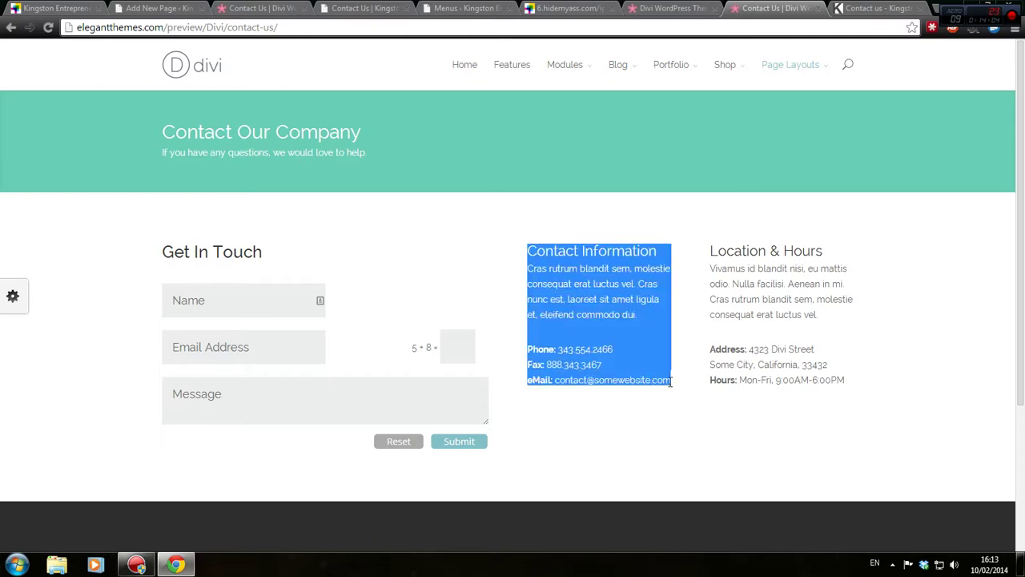
{"action": "left_click", "coordinate": [663, 411]}
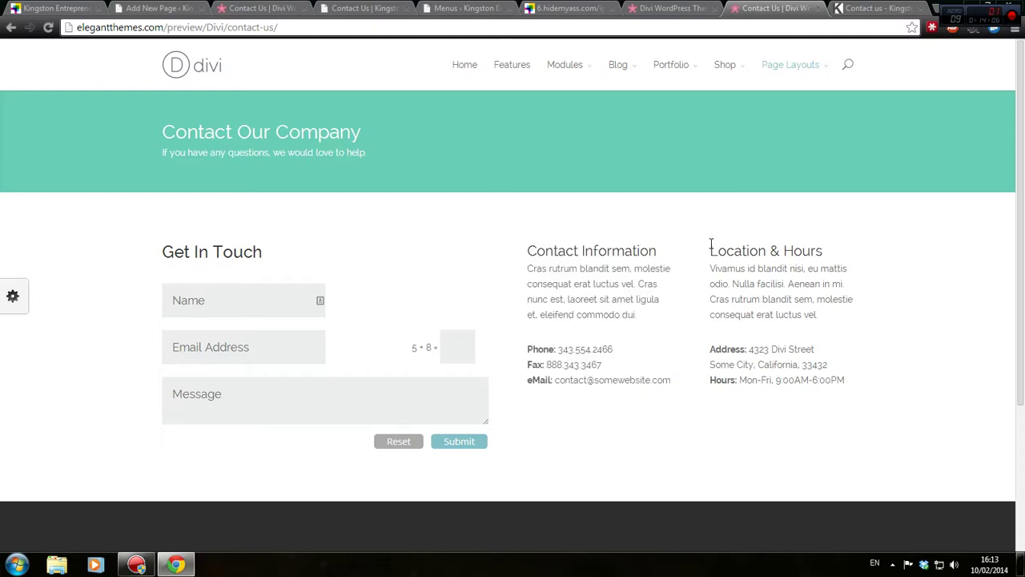
{"action": "left_click_drag", "start_coordinate": [709, 245], "coordinate": [856, 382]}
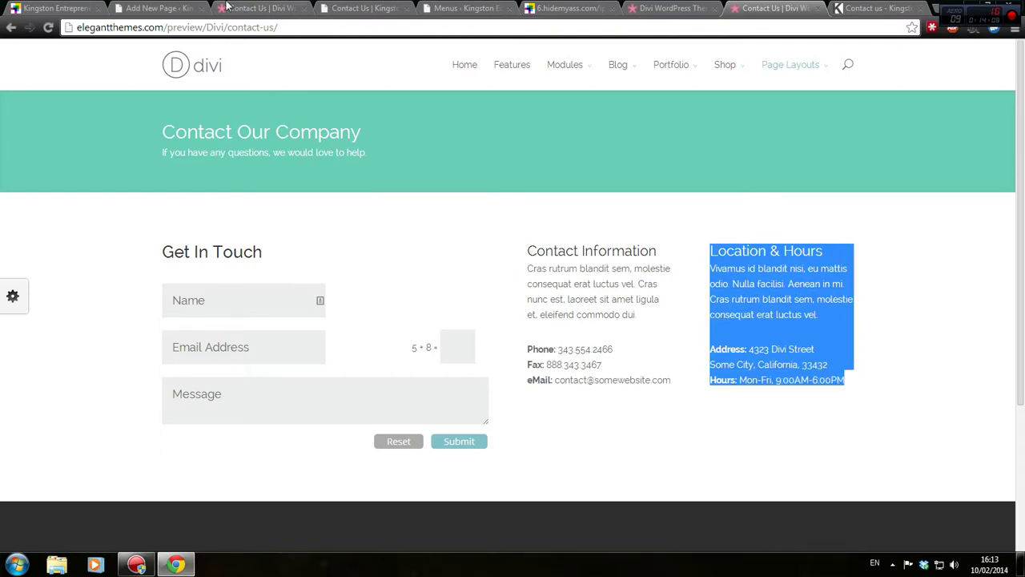
{"action": "left_click", "coordinate": [166, 8]}
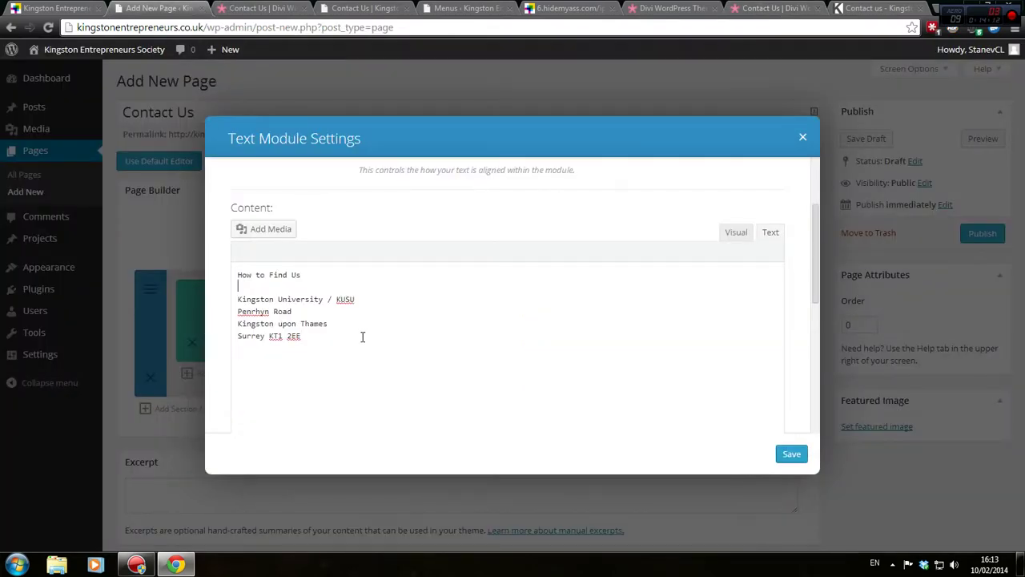
Label the address with 'Address:' under the How to Find Us heading
{"action": "key", "text": "Return"}
{"action": "key", "text": "Return"}
{"action": "type", "text": "A"}
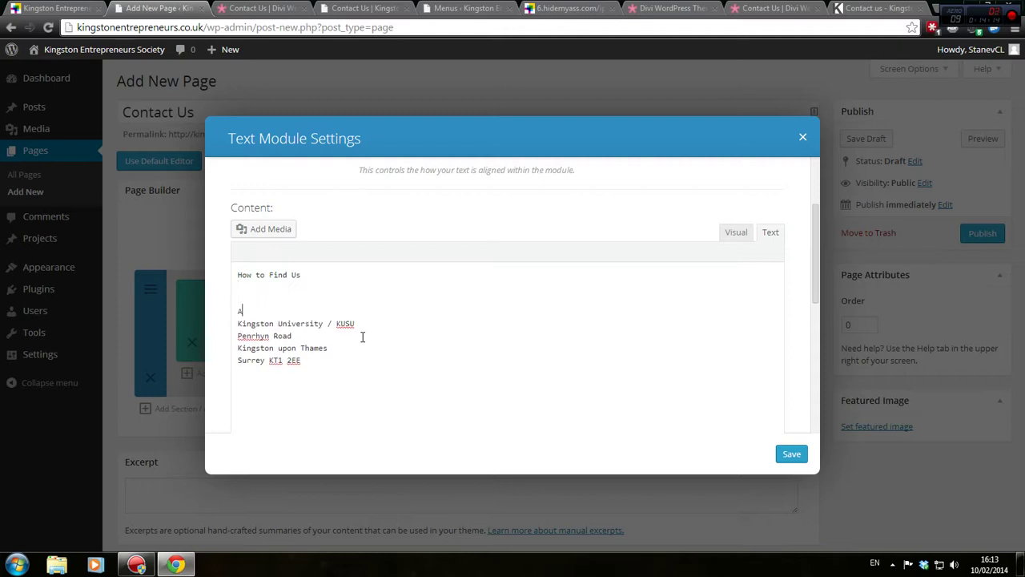
{"action": "type", "text": "ddress:"}
{"action": "key", "text": "Up"}
{"action": "key", "text": "Up"}
{"action": "key", "text": "Return"}
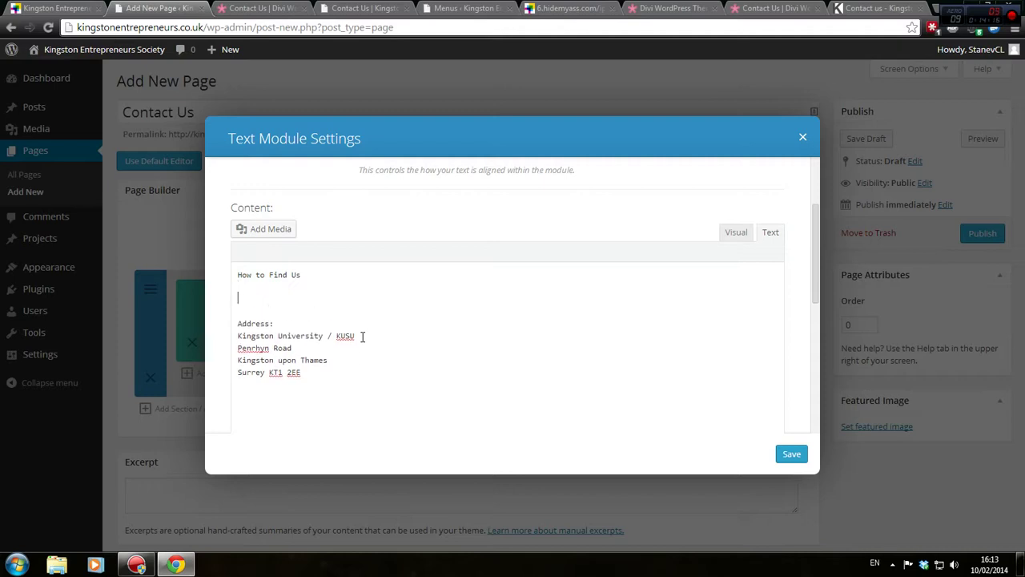
{"action": "type", "text": "Contact"}
{"action": "key", "text": "BackSpace"}
{"action": "key", "text": "BackSpace"}
{"action": "key", "text": "BackSpace"}
{"action": "key", "text": "BackSpace"}
{"action": "key", "text": "BackSpace"}
{"action": "key", "text": "BackSpace"}
{"action": "key", "text": "BackSpace"}
{"action": "key", "text": "BackSpace"}
{"action": "key", "text": "BackSpace"}
{"action": "key", "text": "BackSpace"}
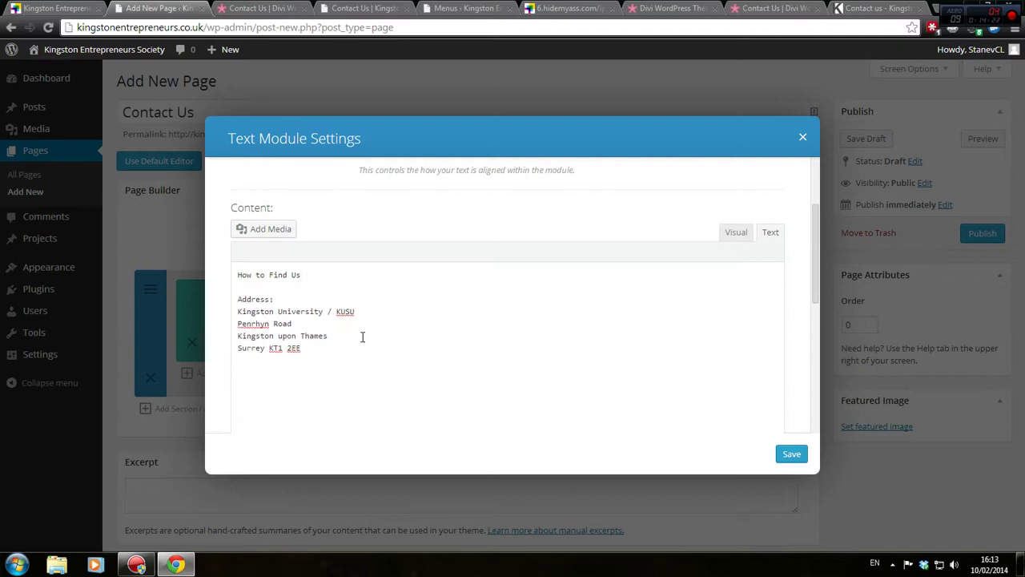
Add an 'Other Contact Information' heading with a Phone line holding the phone number
{"action": "type", "text": "ther "}
{"action": "type", "text": "Contact "}
{"action": "type", "text": "Information "}
{"action": "type", "text": "Phone: 020 86 82"}
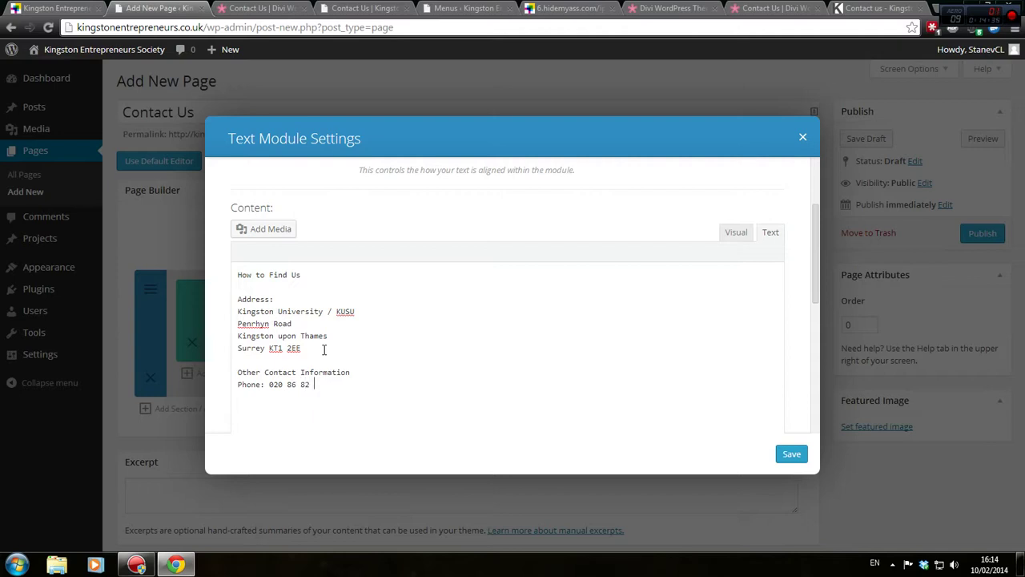
{"action": "type", "text": "03"}
{"action": "key", "text": "shift+Left"}
{"action": "key", "text": "shift+Left"}
{"action": "key", "text": "shift+Left"}
Add a Mobile line with the mobile number, spacing its digits, and try saving
{"action": "key", "text": "shift+Left"}
{"action": "key", "text": "shift+Left"}
{"action": "key", "text": "shift+Left"}
{"action": "key", "text": "shift+Left"}
{"action": "key", "text": "shift+Left"}
{"action": "key", "text": "shift+Left"}
{"action": "key", "text": "shift+Left"}
{"action": "key", "text": "shift+Left"}
{"action": "key", "text": "shift+Left"}
{"action": "key", "text": "Right"}
{"action": "key", "text": "Return"}
{"action": "key", "text": "shift+Left"}
{"action": "key", "text": "shift+Left"}
{"action": "key", "text": "shift+Left"}
{"action": "key", "text": "shift+Left"}
{"action": "key", "text": "shift+Left"}
{"action": "key", "text": "shift+Left"}
{"action": "key", "text": "shift+Left"}
{"action": "key", "text": "shift+Left"}
{"action": "key", "text": "shift+Left"}
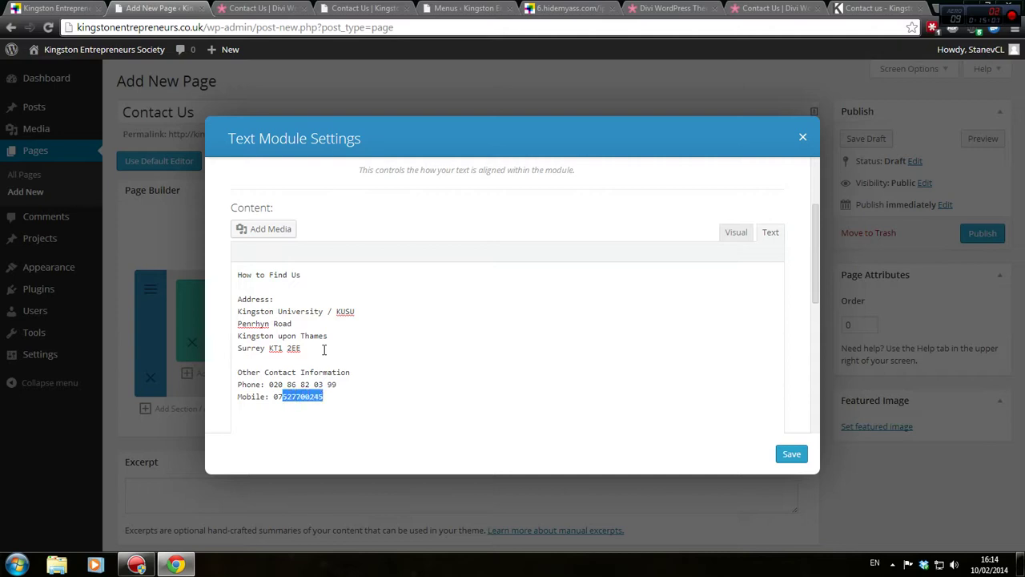
{"action": "key", "text": "shift+Left"}
{"action": "key", "text": "shift+Left"}
{"action": "key", "text": "Right"}
{"action": "key", "text": "Left"}
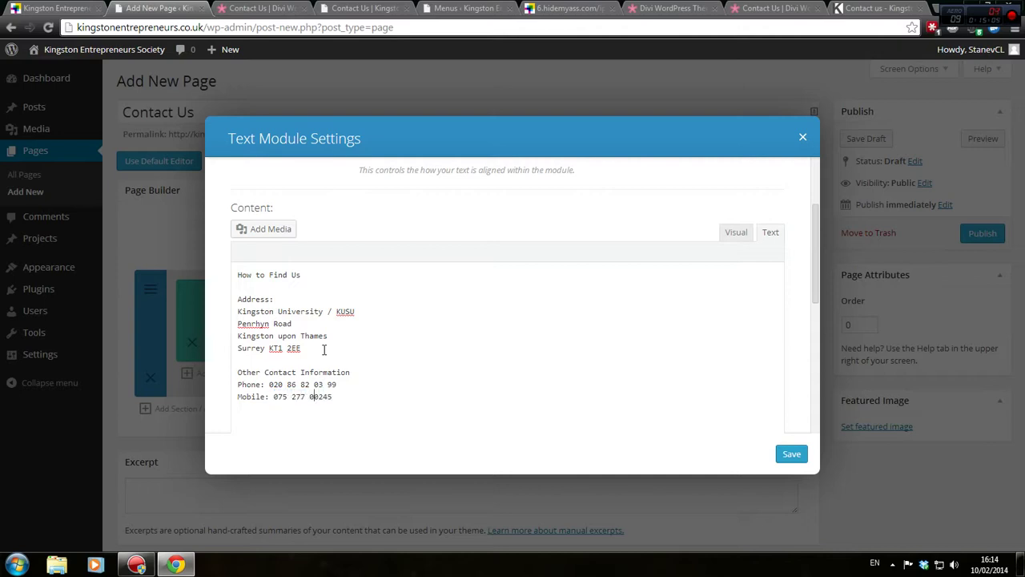
{"action": "key", "text": "Right"}
{"action": "key", "text": "Right"}
{"action": "key", "text": "Right"}
{"action": "key", "text": "ctrl+s"}
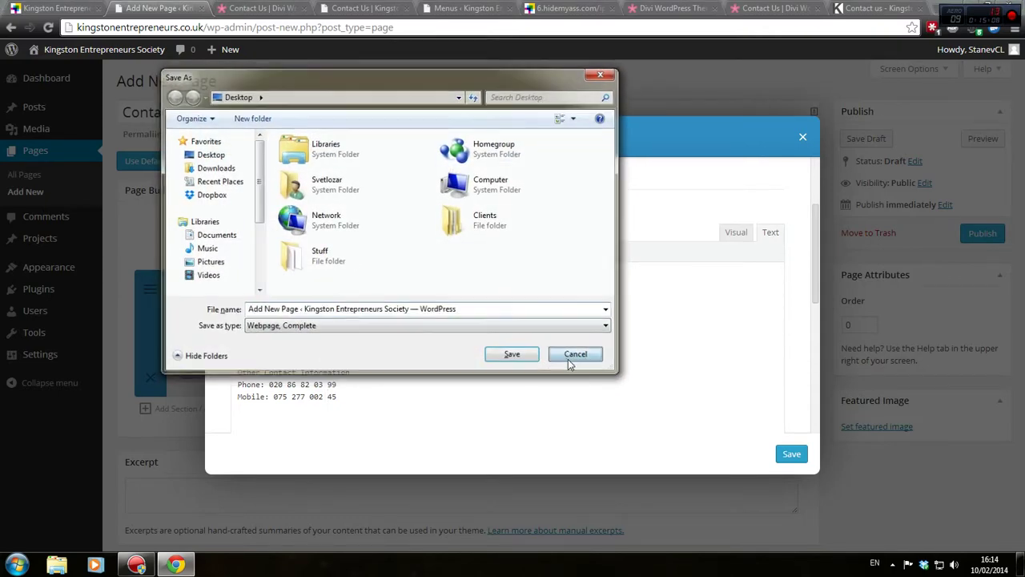
Dismiss the browser's Save As dialog and place the caret in the Phone line
{"action": "left_click", "coordinate": [572, 354]}
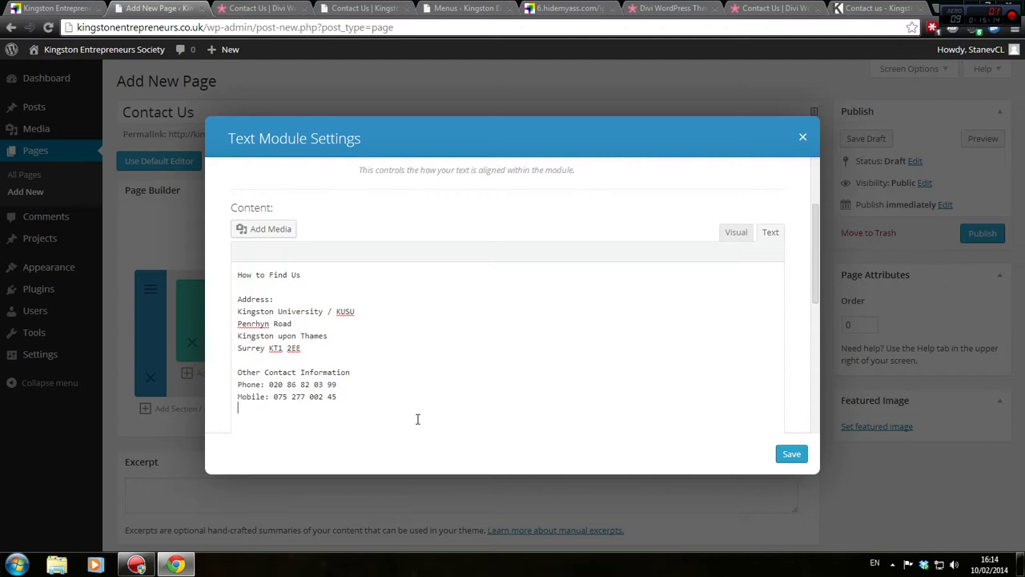
{"action": "scroll", "coordinate": [378, 326], "scroll_direction": "up", "scroll_amount": 2}
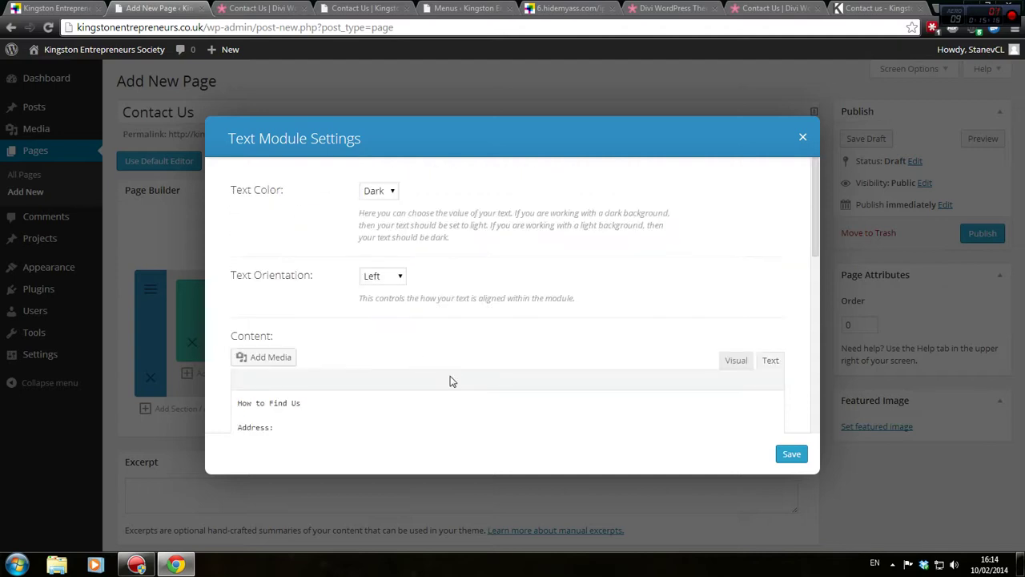
{"action": "scroll", "coordinate": [451, 379], "scroll_direction": "down", "scroll_amount": 3}
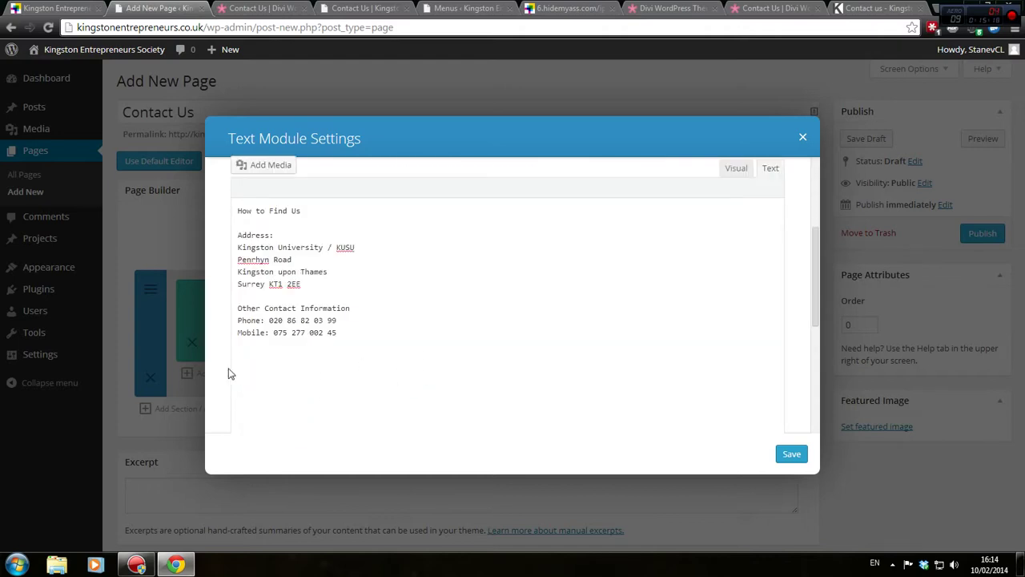
{"action": "left_click", "coordinate": [249, 319]}
{"action": "left_click", "coordinate": [289, 320]}
Add an 'Email: info@' line completed with the site's copied domain, trimming http and slash
{"action": "type", "text": "Email: info@"}
{"action": "left_click_drag", "start_coordinate": [203, 26], "coordinate": [77, 27]}
{"action": "key", "text": "ctrl+c"}
{"action": "left_click", "coordinate": [396, 343]}
{"action": "key", "text": "ctrl+v"}
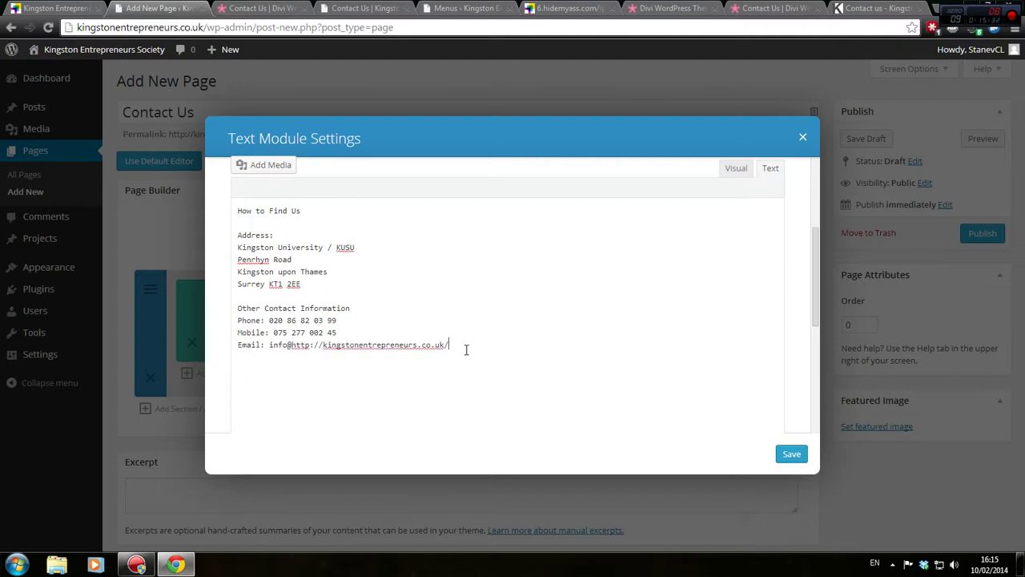
{"action": "key", "text": "BackSpace"}
{"action": "left_click", "coordinate": [324, 346]}
{"action": "key", "text": "BackSpace"}
{"action": "key", "text": "BackSpace"}
{"action": "key", "text": "BackSpace"}
{"action": "key", "text": "BackSpace"}
{"action": "key", "text": "BackSpace"}
{"action": "key", "text": "BackSpace"}
{"action": "key", "text": "BackSpace"}
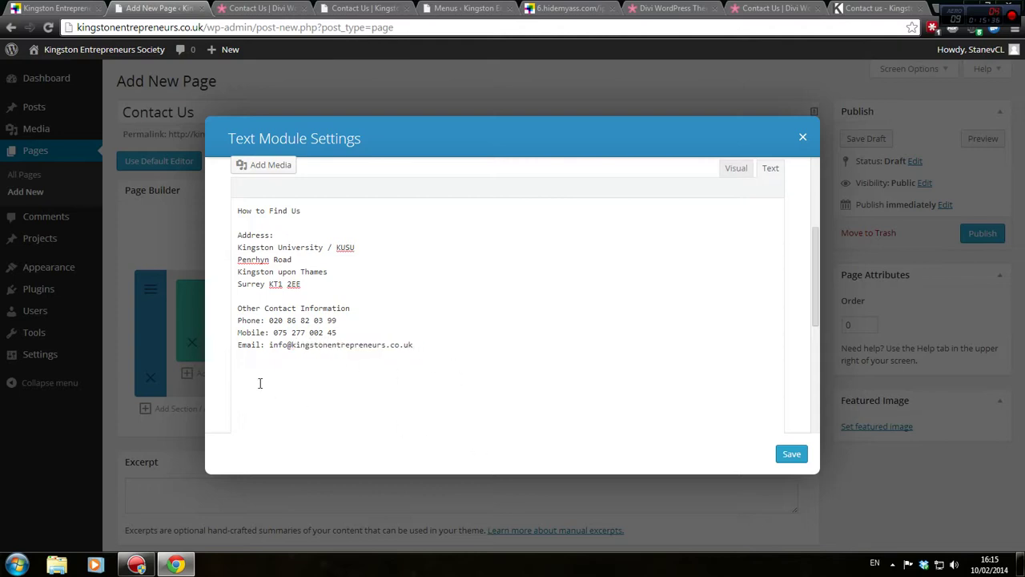
Save the How to Find Us Text module settings
{"action": "scroll", "coordinate": [515, 387], "scroll_direction": "up", "scroll_amount": 3}
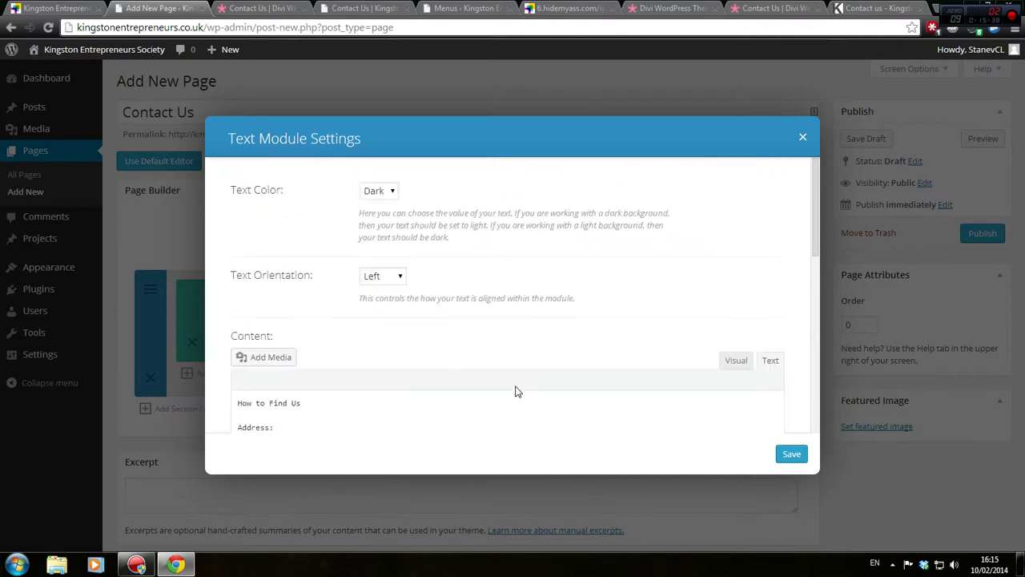
{"action": "scroll", "coordinate": [512, 385], "scroll_direction": "down", "scroll_amount": 5}
{"action": "left_click", "coordinate": [791, 454]}
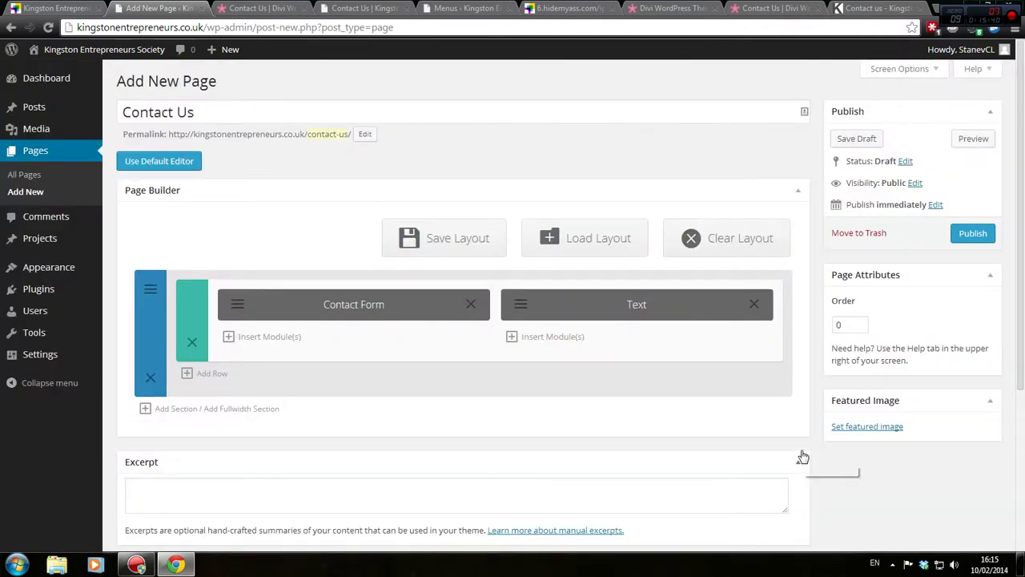
{"action": "left_click", "coordinate": [973, 139]}
{"action": "left_click", "coordinate": [355, 7]}
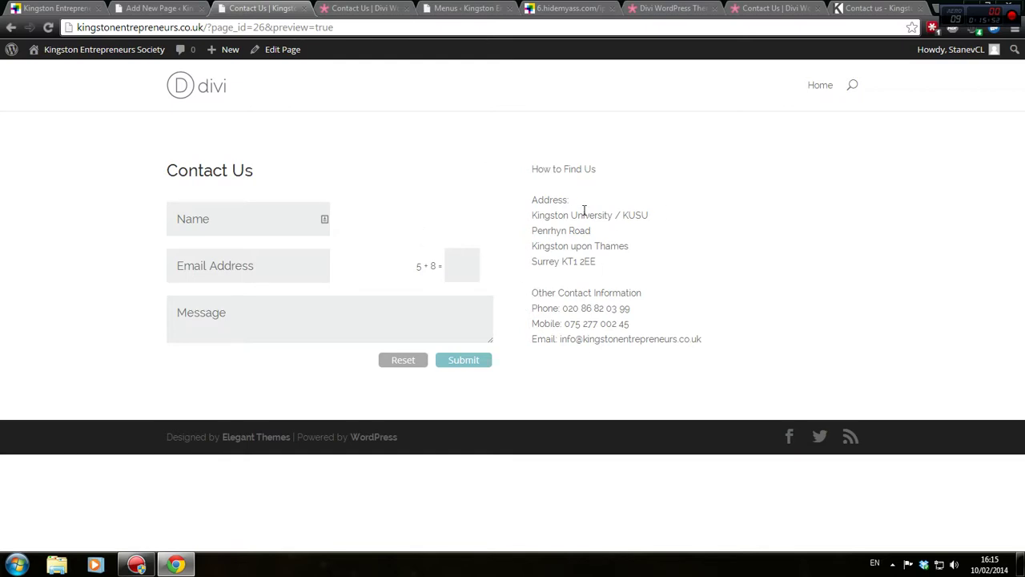
{"action": "left_click", "coordinate": [134, 6]}
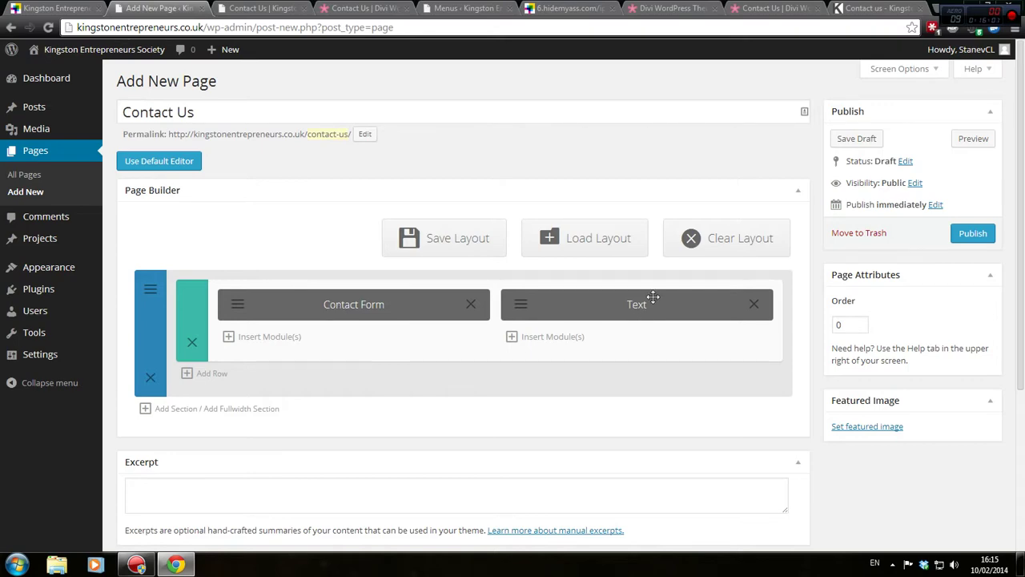
Reopen the How to Find Us Text module settings and select the heading in the editor
{"action": "left_click", "coordinate": [522, 308]}
{"action": "scroll", "coordinate": [440, 389], "scroll_direction": "down", "scroll_amount": 5}
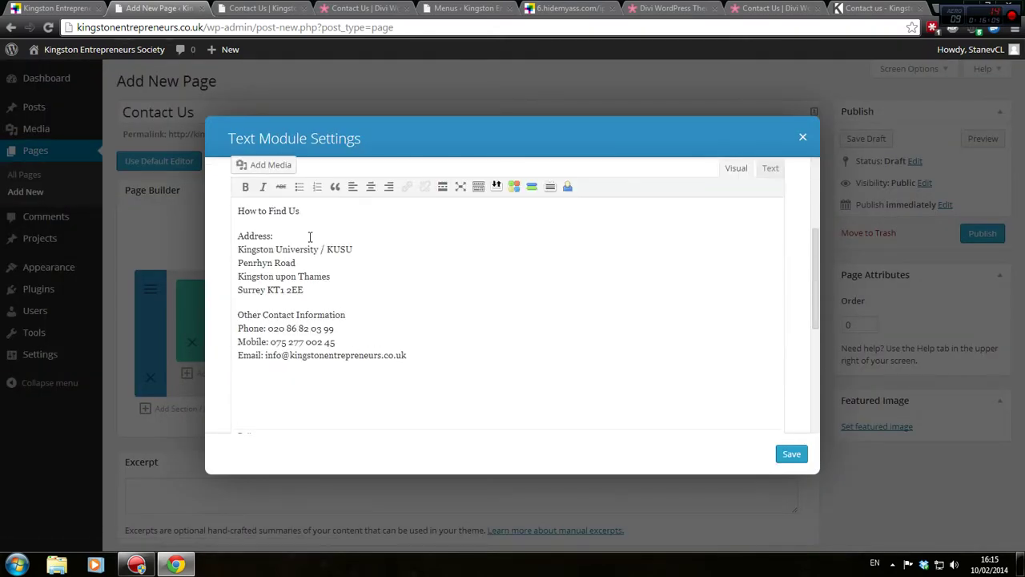
{"action": "left_click_drag", "start_coordinate": [312, 209], "coordinate": [183, 190]}
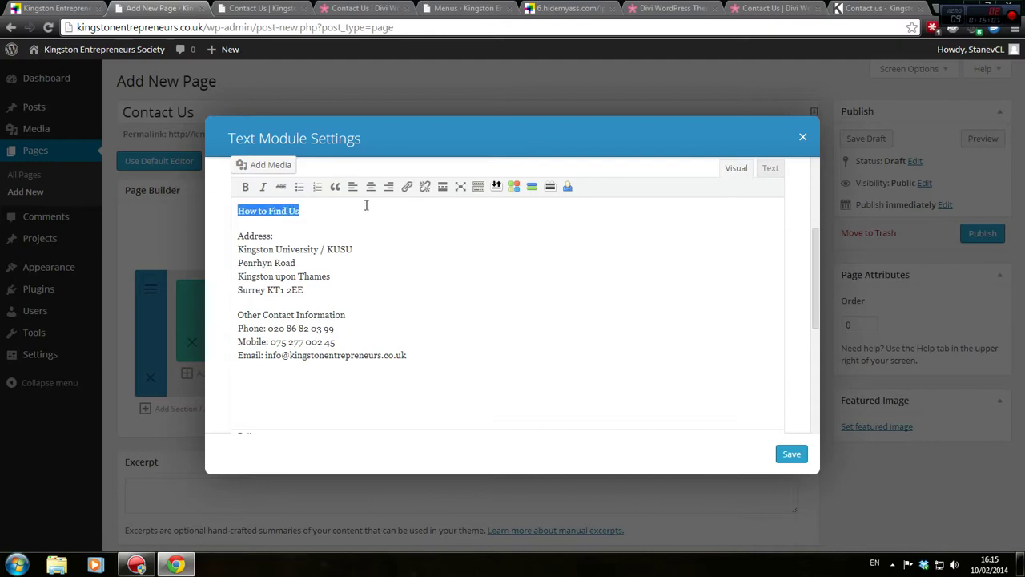
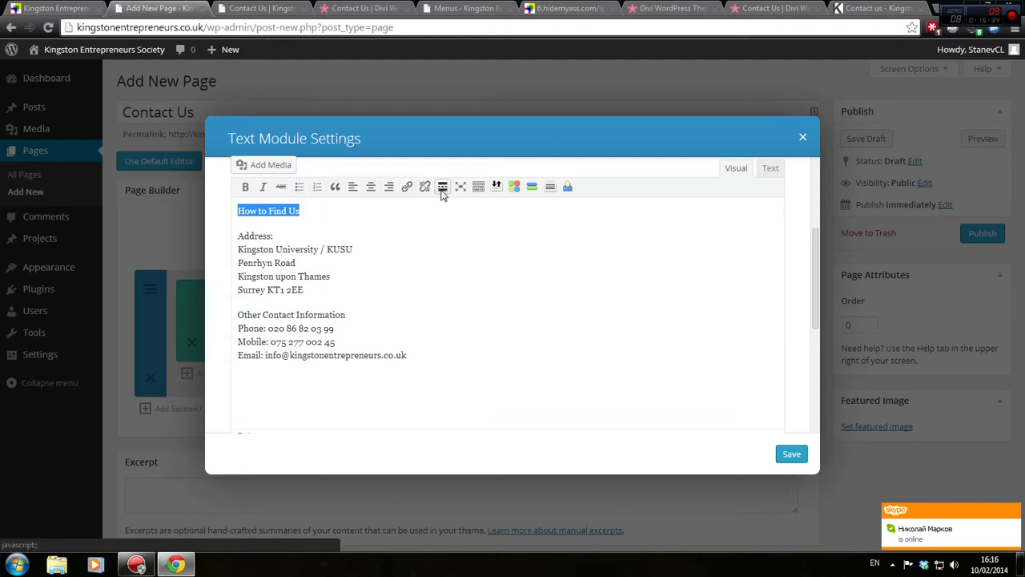
In the module's HTML, wrap the How to Find Us heading in <h2> tags
{"action": "left_click", "coordinate": [767, 169]}
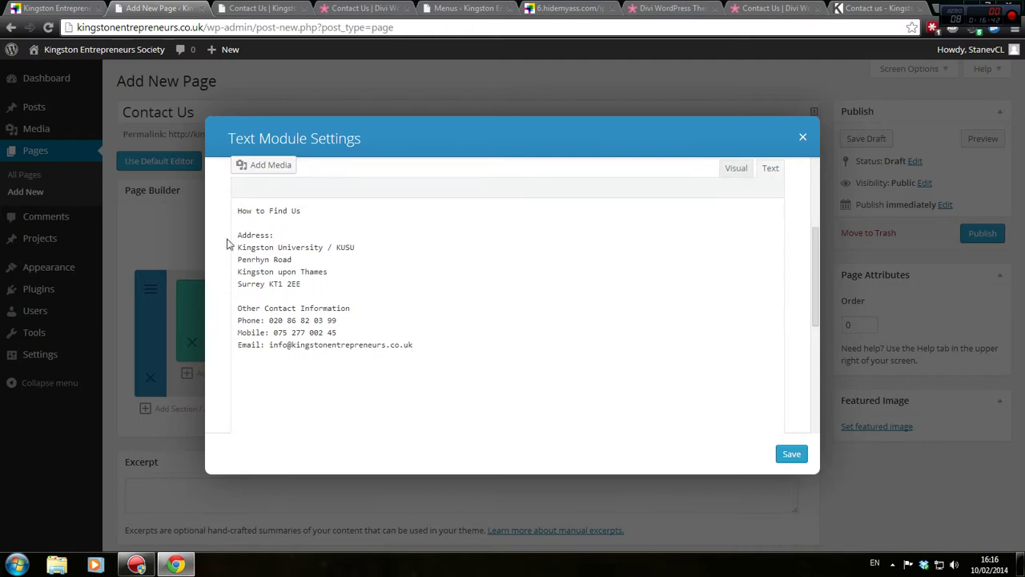
{"action": "left_click", "coordinate": [240, 211]}
{"action": "type", "text": "<h2>"}
{"action": "type", "text": "</h2>"}
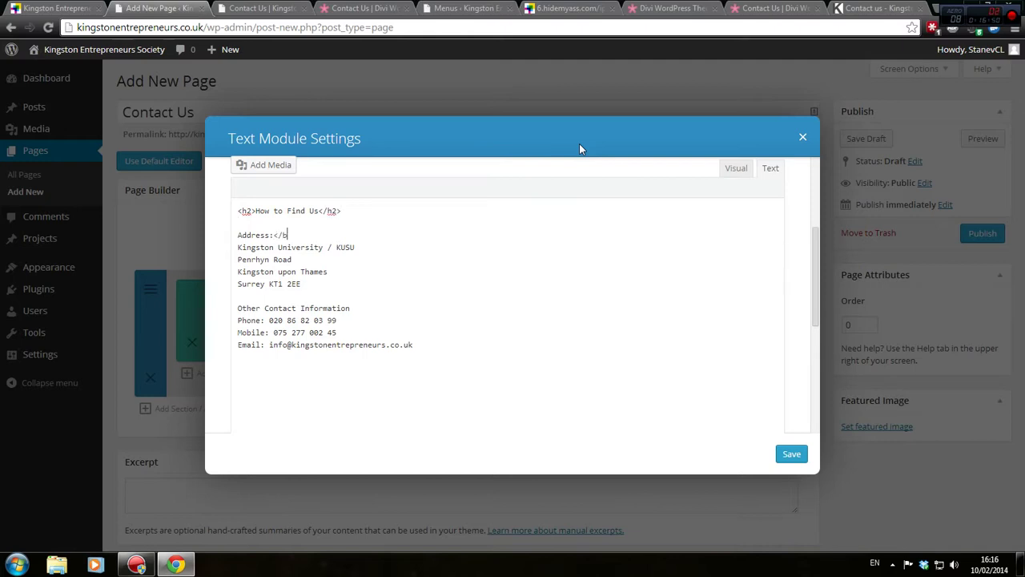
Make Address and Other Contact Information bold <h4> subheadings and save the module
{"action": "type", "text": "<b>"}
{"action": "key", "text": "Down"}
{"action": "key", "text": "Down"}
{"action": "key", "text": "Down"}
{"action": "key", "text": "Down"}
{"action": "key", "text": "Down"}
{"action": "key", "text": "Down"}
{"action": "key", "text": "Down"}
{"action": "type", "text": "<b>"}
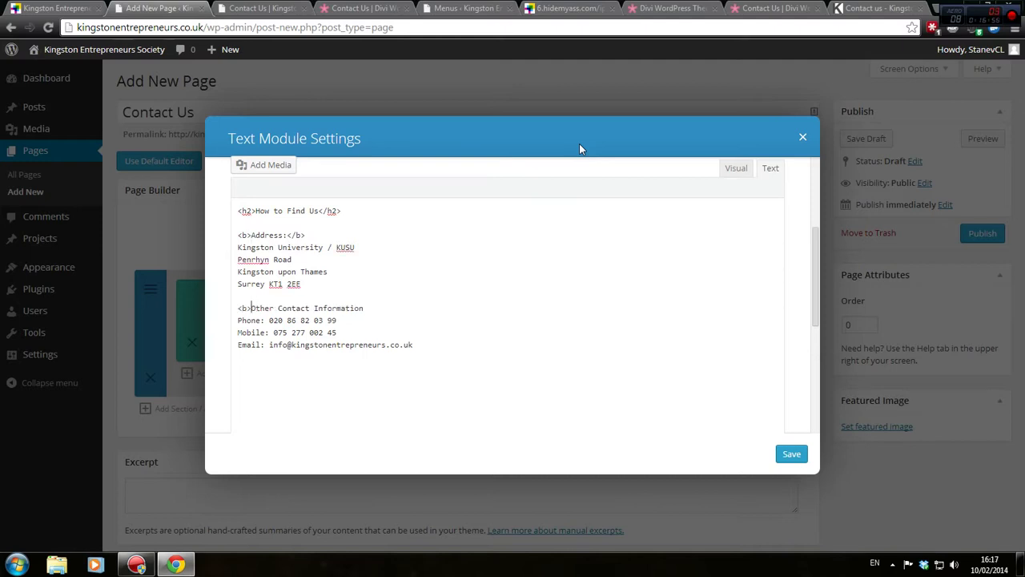
{"action": "left_click", "coordinate": [365, 307]}
{"action": "type", "text": "<h3>"}
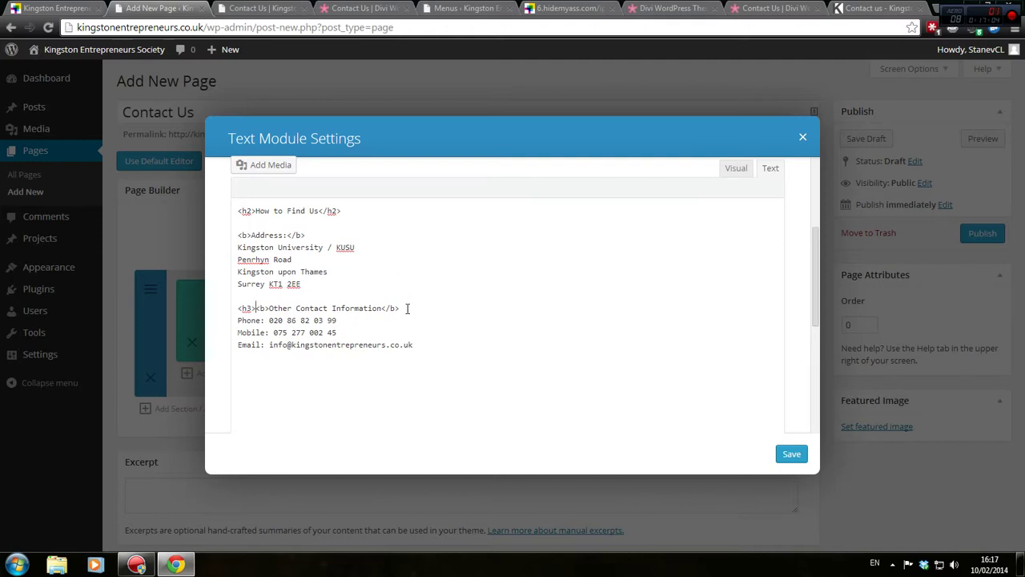
{"action": "left_click", "coordinate": [407, 307]}
{"action": "type", "text": "4"}
{"action": "left_click", "coordinate": [403, 309]}
{"action": "type", "text": "</h4>"}
{"action": "type", "text": "<h4>"}
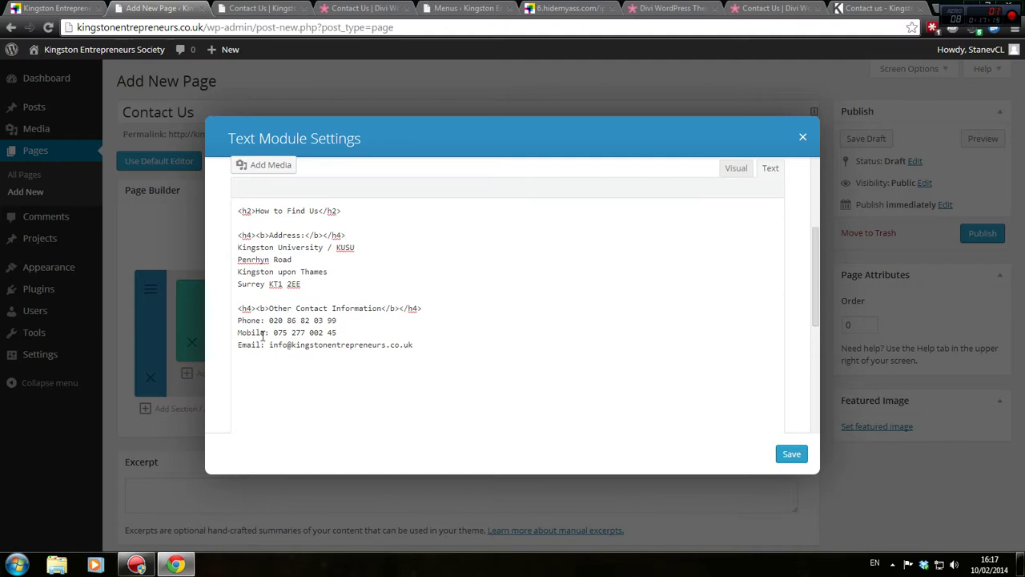
{"action": "left_click", "coordinate": [803, 461]}
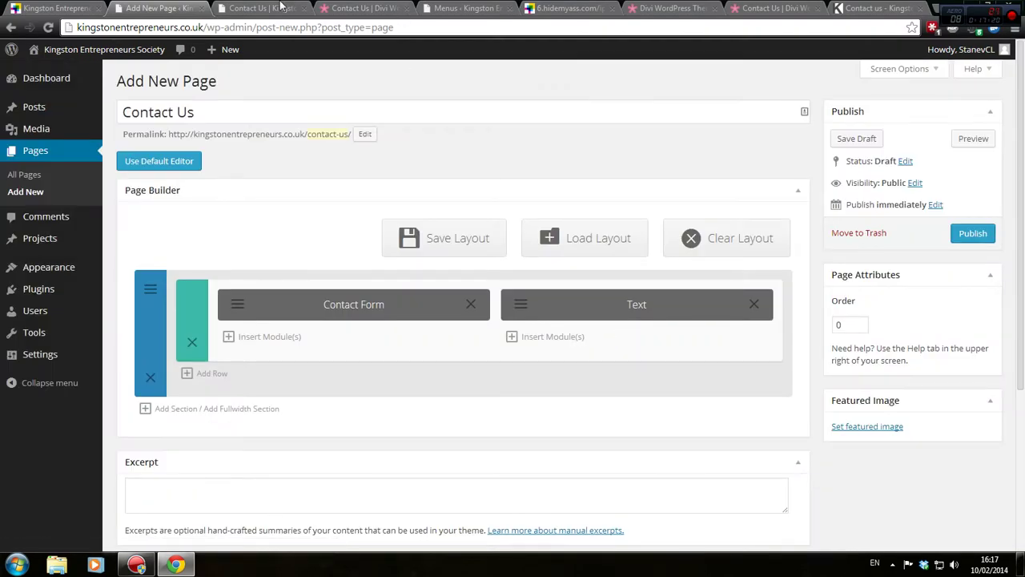
{"action": "left_click", "coordinate": [280, 6]}
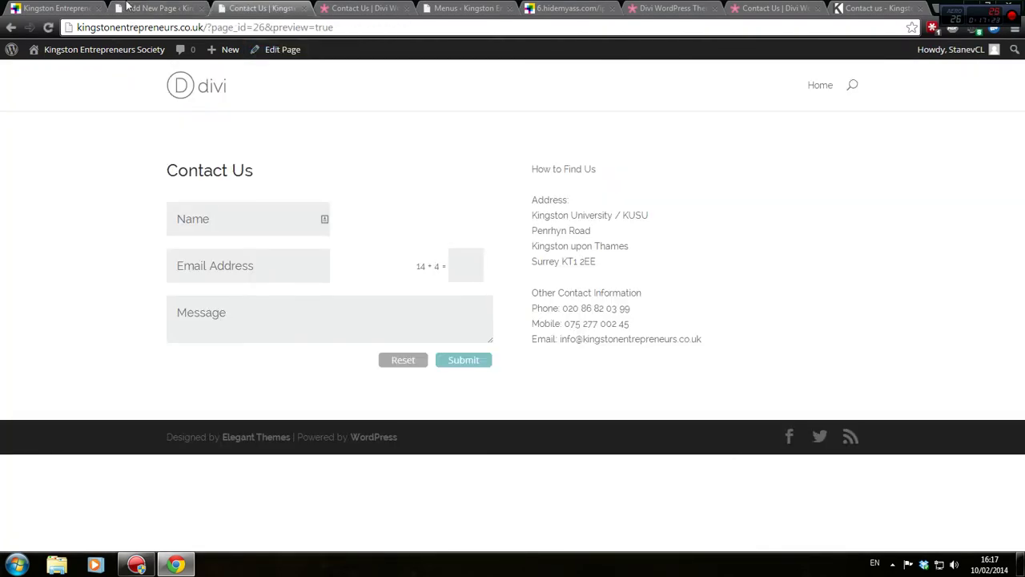
{"action": "left_click", "coordinate": [126, 6]}
{"action": "left_click", "coordinate": [971, 140]}
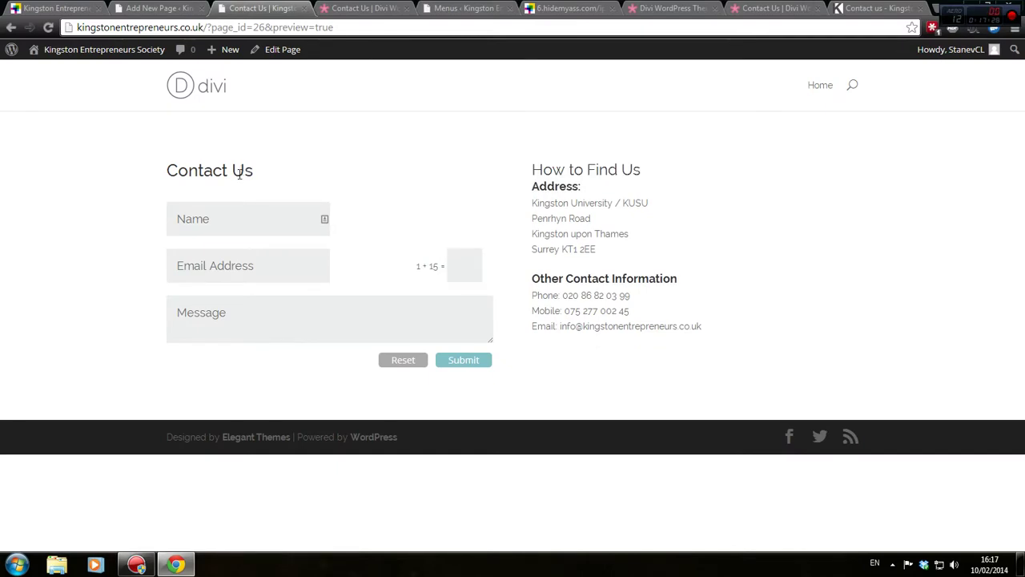
{"action": "left_click", "coordinate": [178, 7]}
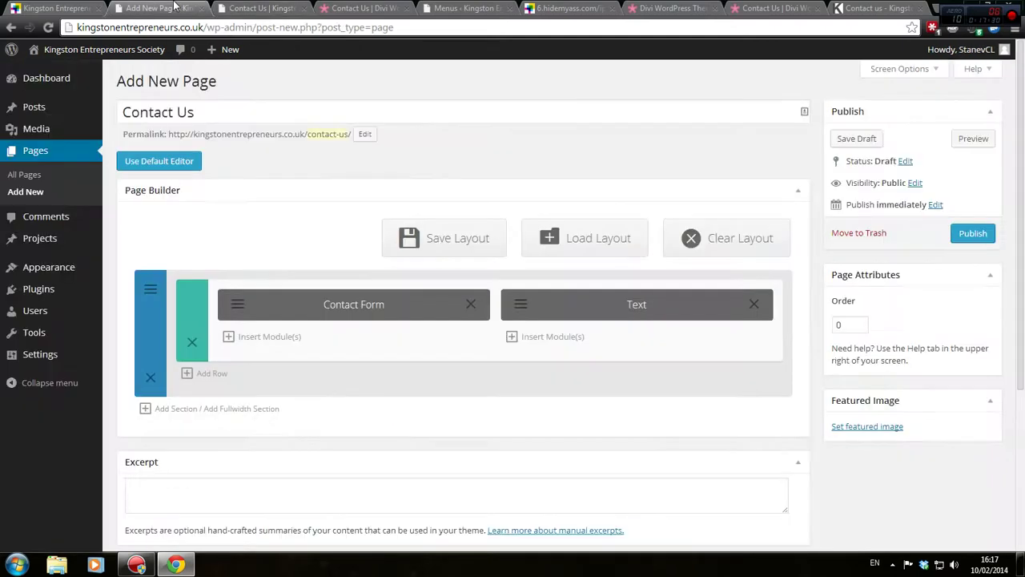
Center-align the How to Find Us heading and check it in the Contact Us preview
{"action": "left_click", "coordinate": [528, 309]}
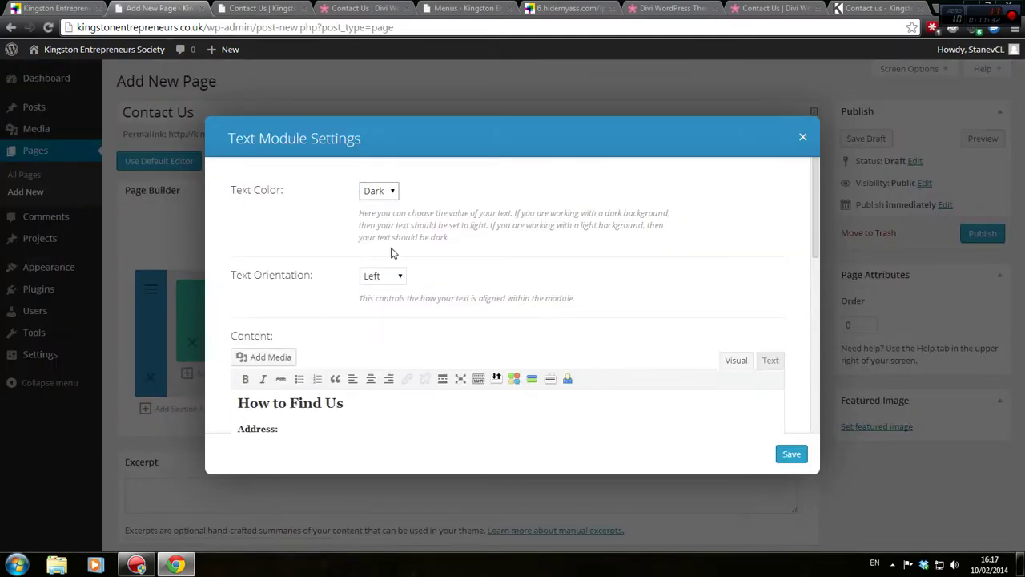
{"action": "scroll", "coordinate": [445, 357], "scroll_direction": "down", "scroll_amount": 3}
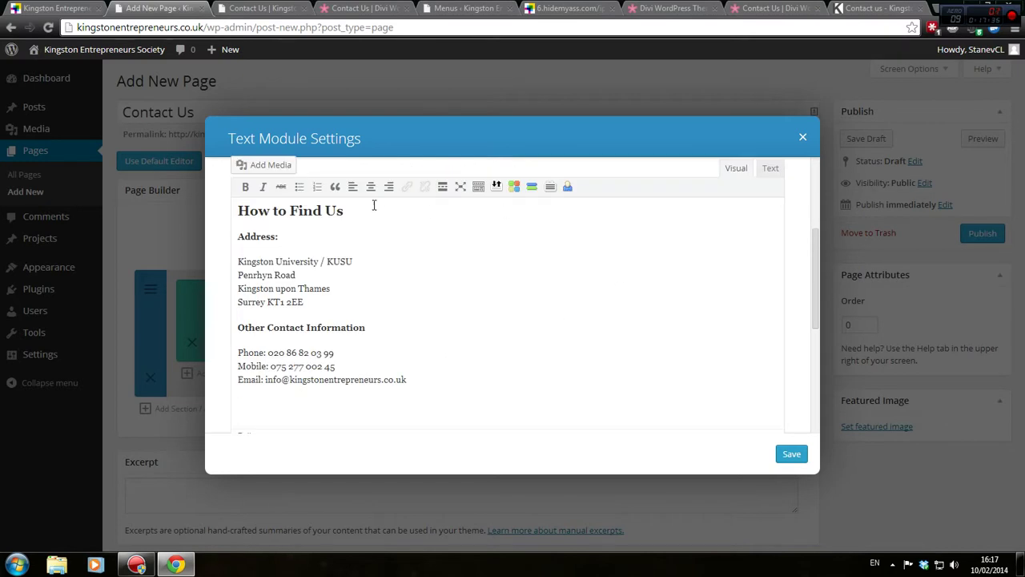
{"action": "left_click_drag", "start_coordinate": [345, 211], "coordinate": [229, 196]}
{"action": "left_click", "coordinate": [371, 186]}
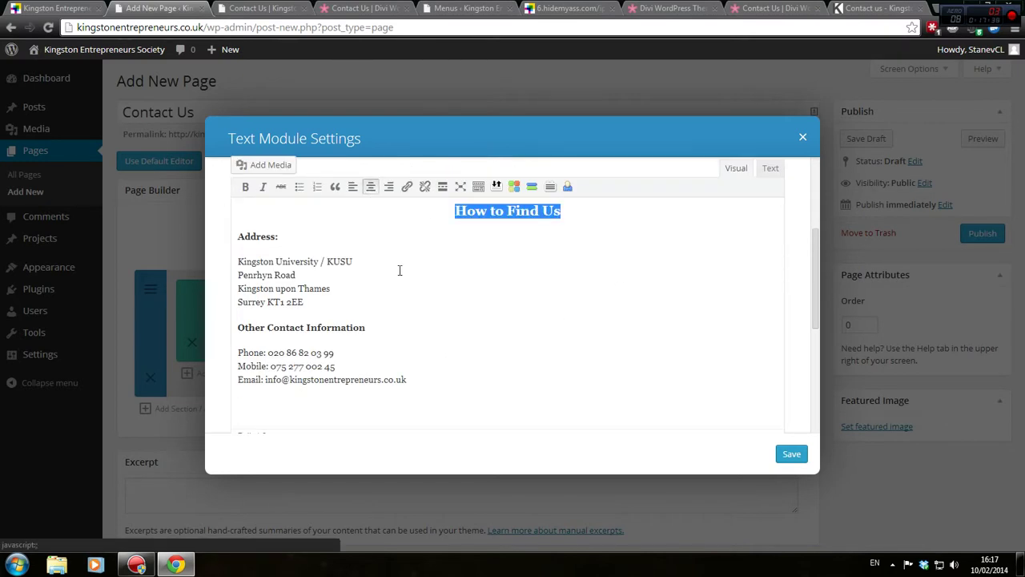
{"action": "left_click", "coordinate": [289, 257]}
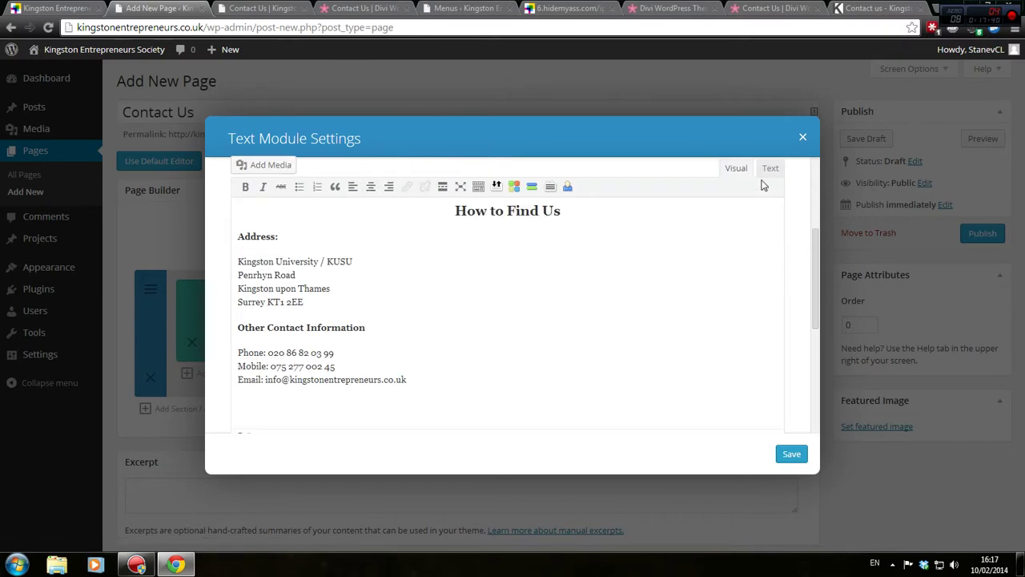
{"action": "left_click", "coordinate": [275, 8]}
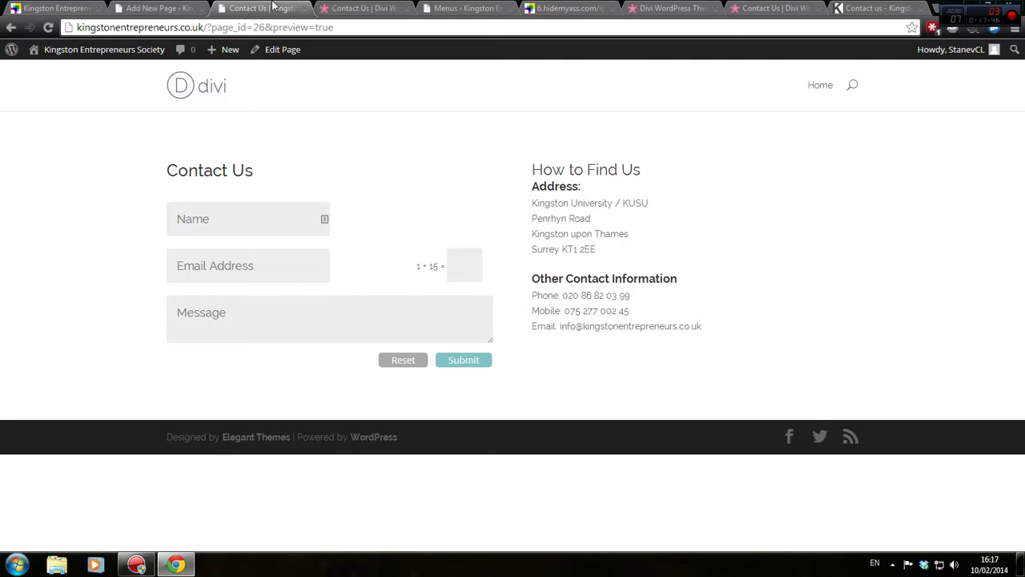
{"action": "left_click", "coordinate": [164, 8]}
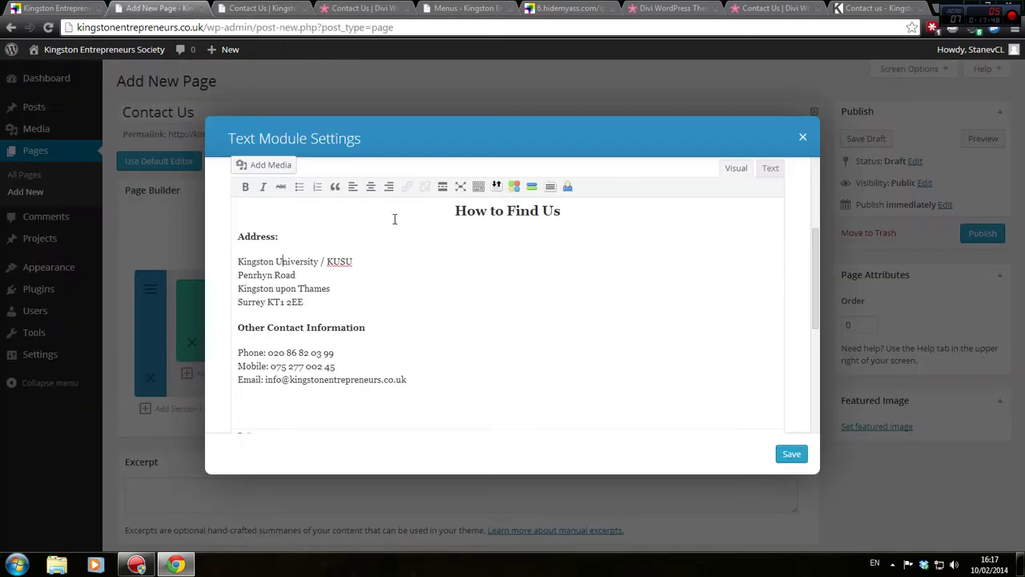
{"action": "left_click", "coordinate": [773, 170]}
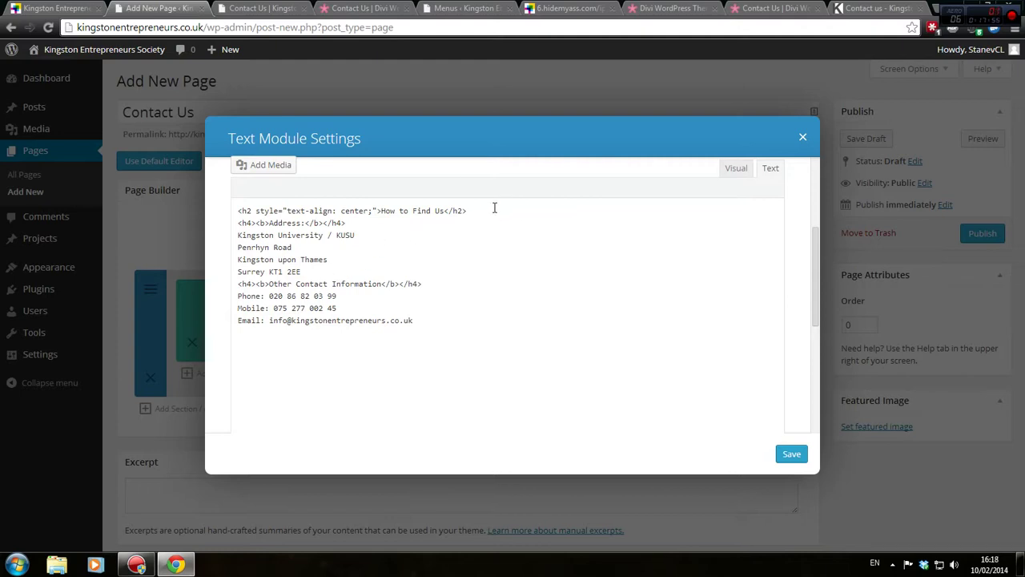
Add a line break below the How to Find Us h2 heading
{"action": "left_click", "coordinate": [494, 205]}
{"action": "key", "text": "Return"}
{"action": "left_click", "coordinate": [224, 6]}
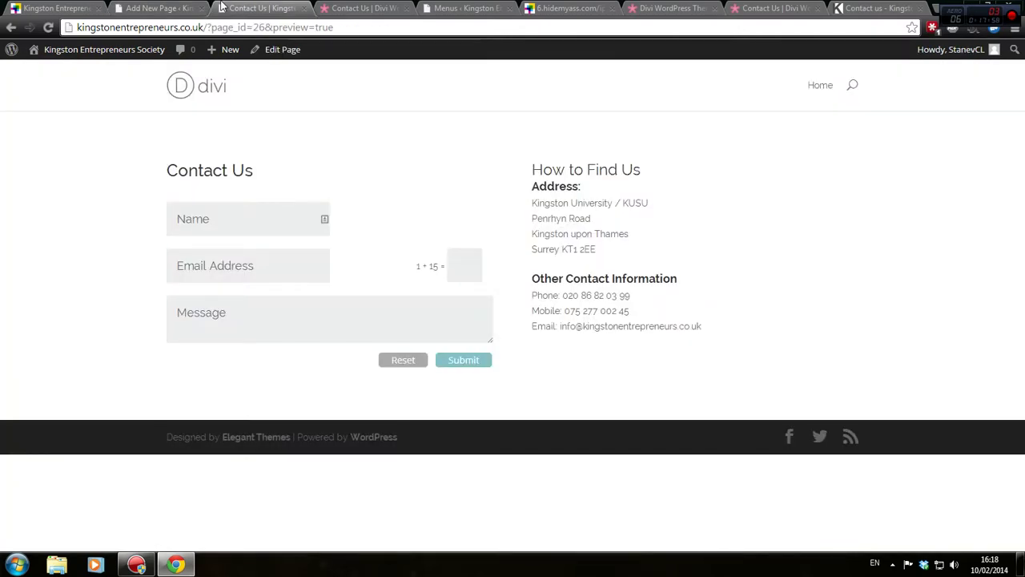
{"action": "left_click", "coordinate": [179, 6]}
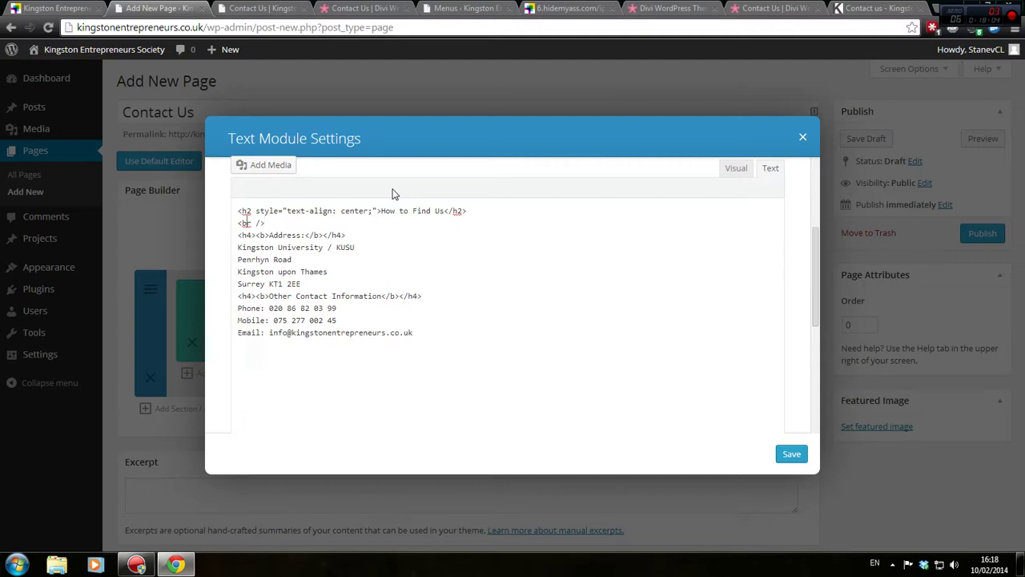
{"action": "key", "text": "Return"}
{"action": "key", "text": "Up"}
{"action": "key", "text": "Up"}
{"action": "key", "text": "Return"}
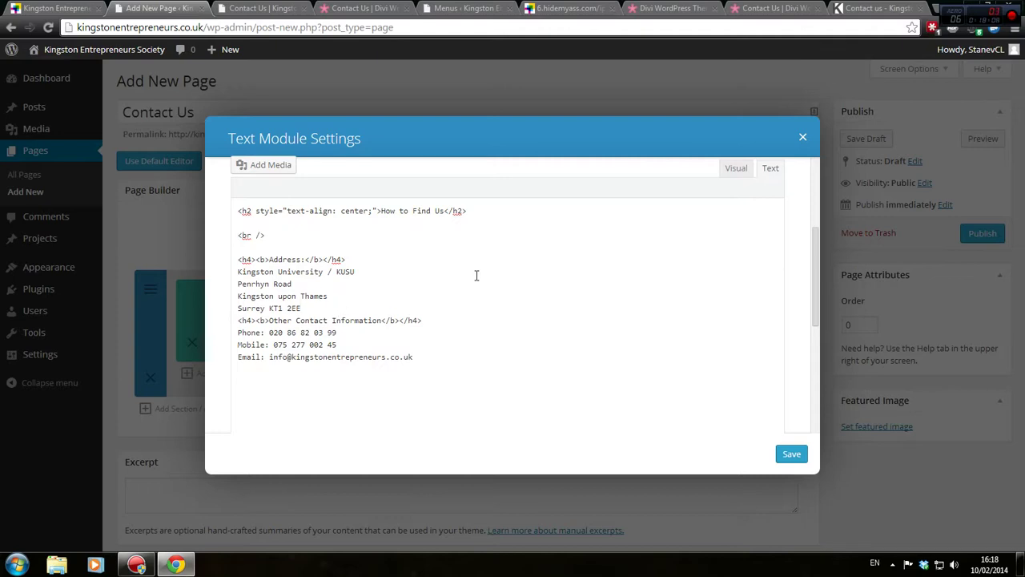
Insert <br /><br /> after 'Surrey KT1 2EE' and save the text module
{"action": "key", "text": "Return"}
{"action": "type", "text": "<br /><bvr"}
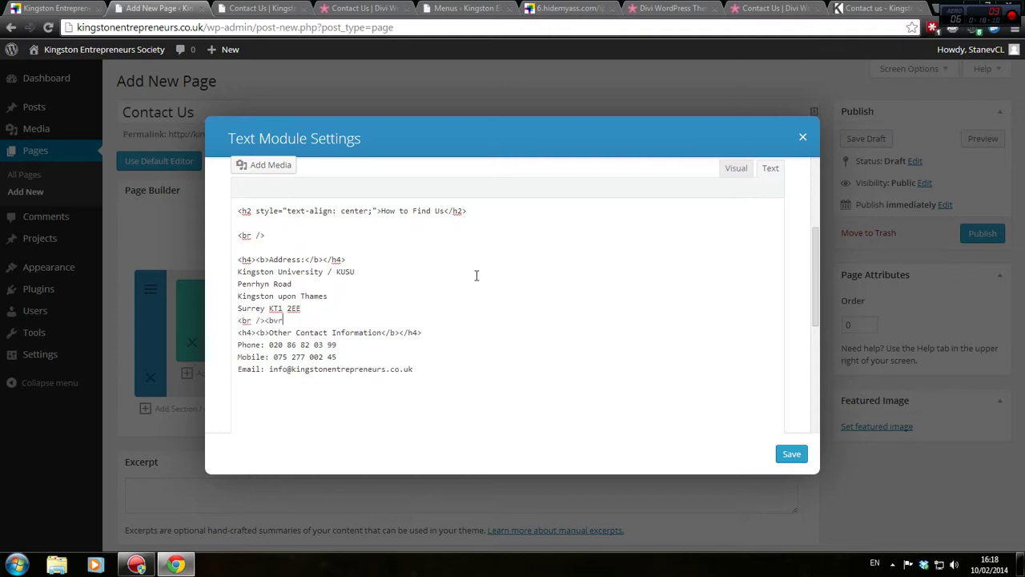
{"action": "key", "text": "Return"}
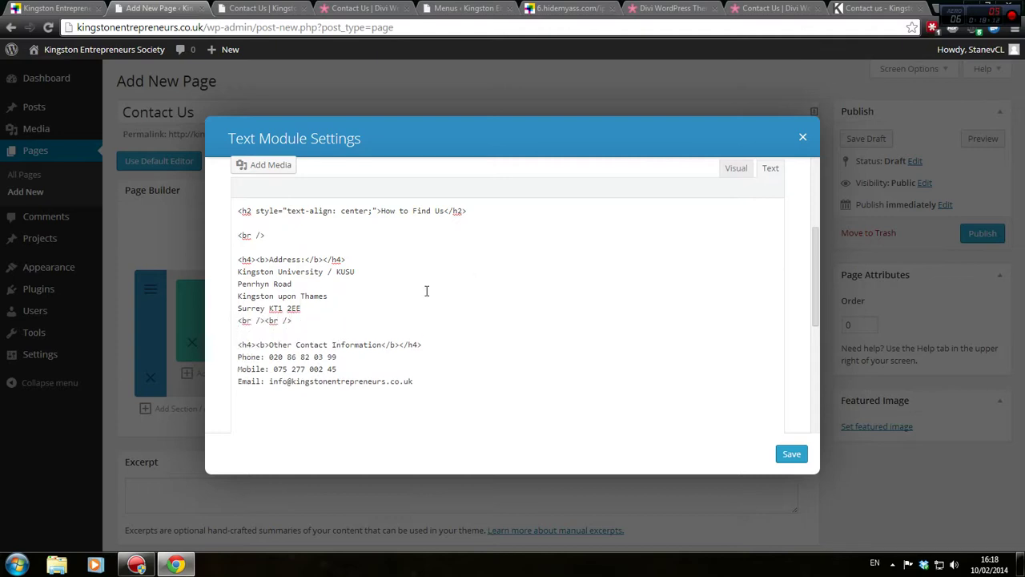
{"action": "key", "text": "Return"}
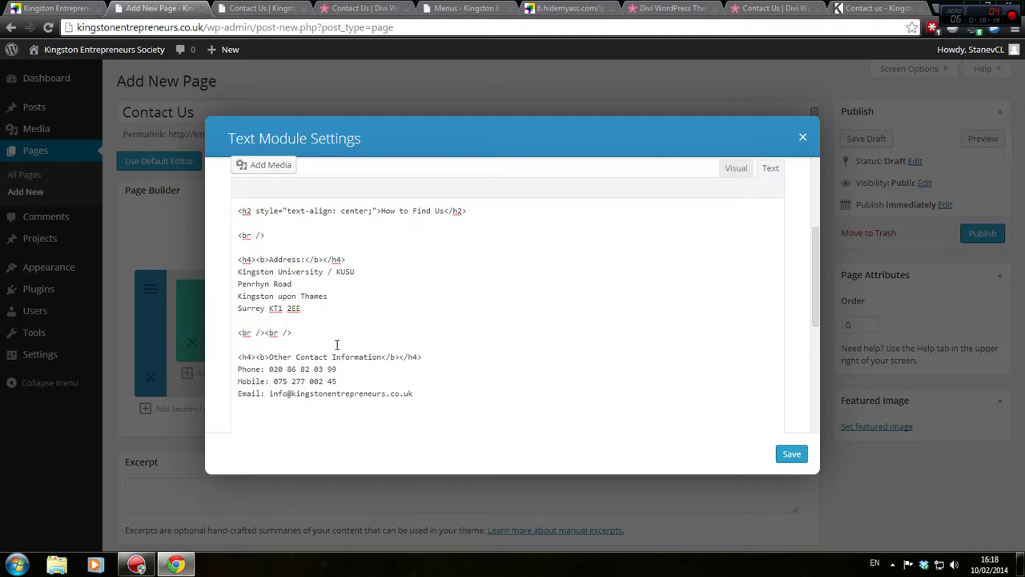
{"action": "left_click", "coordinate": [795, 456]}
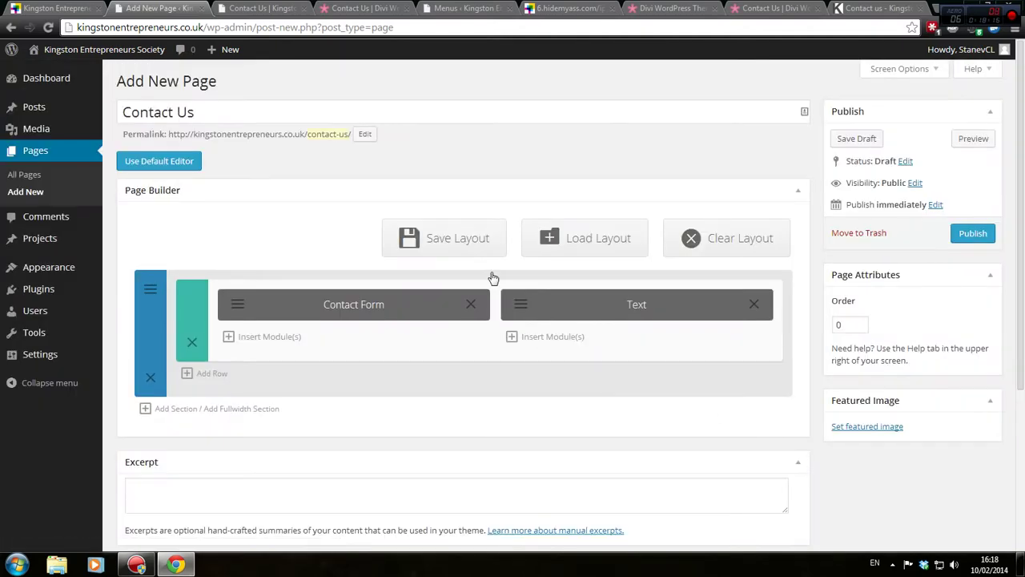
{"action": "left_click", "coordinate": [973, 138]}
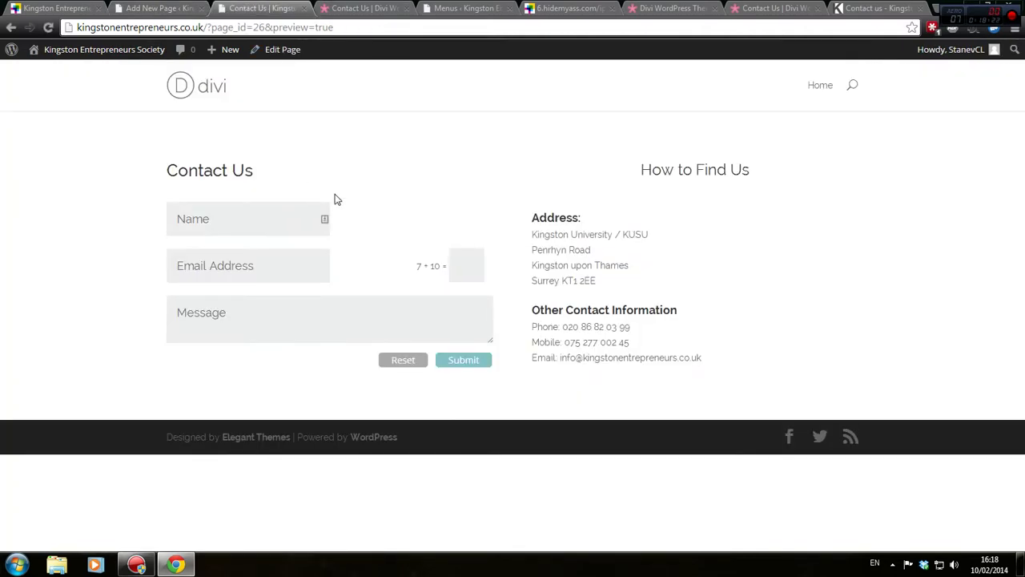
{"action": "left_click_drag", "start_coordinate": [640, 169], "coordinate": [804, 182]}
{"action": "left_click", "coordinate": [527, 229]}
{"action": "left_click_drag", "start_coordinate": [526, 231], "coordinate": [552, 214]}
{"action": "left_click_drag", "start_coordinate": [551, 310], "coordinate": [619, 411]}
{"action": "left_click", "coordinate": [614, 378]}
{"action": "left_click_drag", "start_coordinate": [563, 358], "coordinate": [732, 360]}
{"action": "left_click", "coordinate": [662, 368]}
{"action": "left_click", "coordinate": [461, 271]}
{"action": "left_click", "coordinate": [216, 216]}
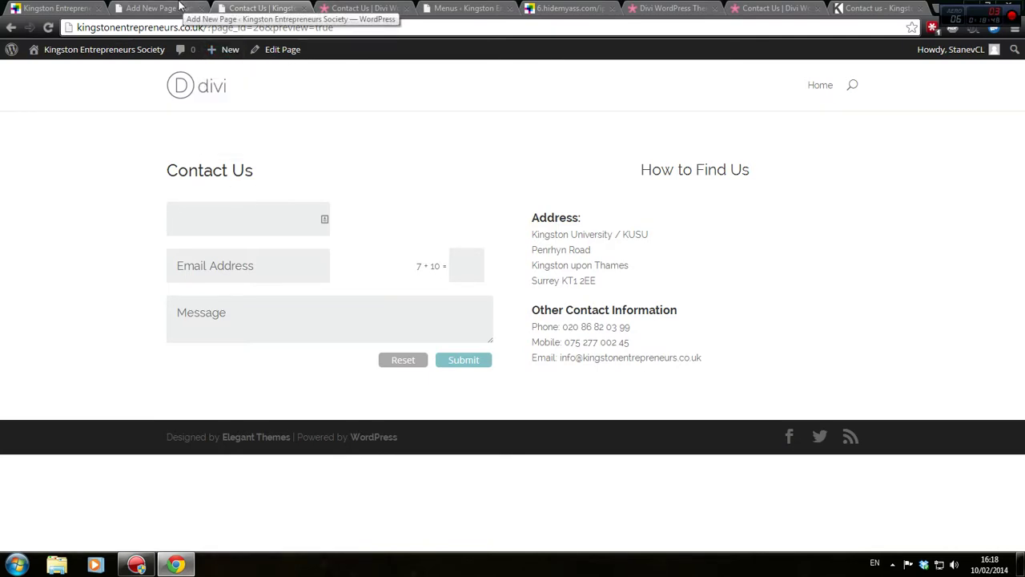
{"action": "left_click", "coordinate": [177, 7]}
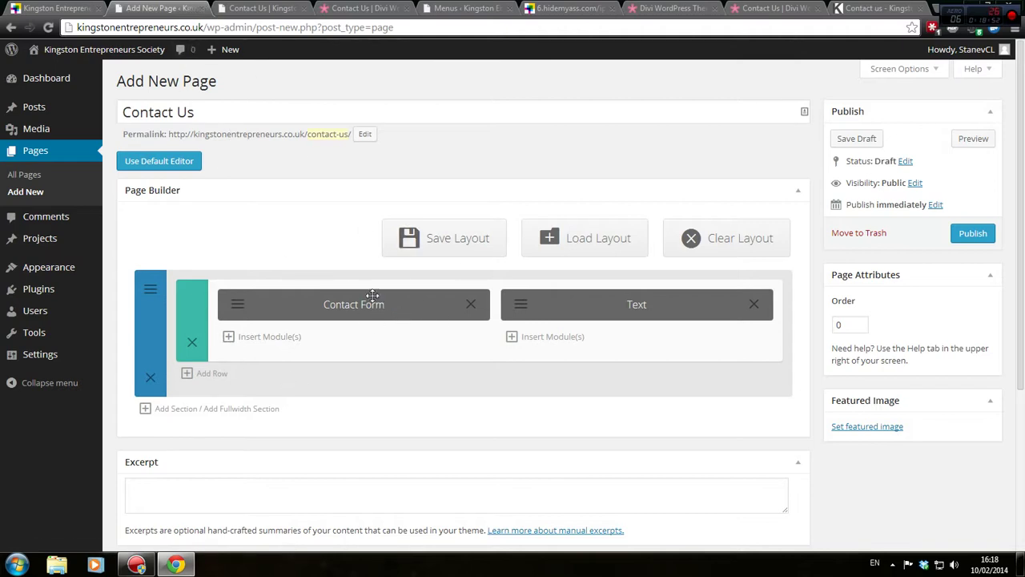
{"action": "left_click", "coordinate": [254, 7]}
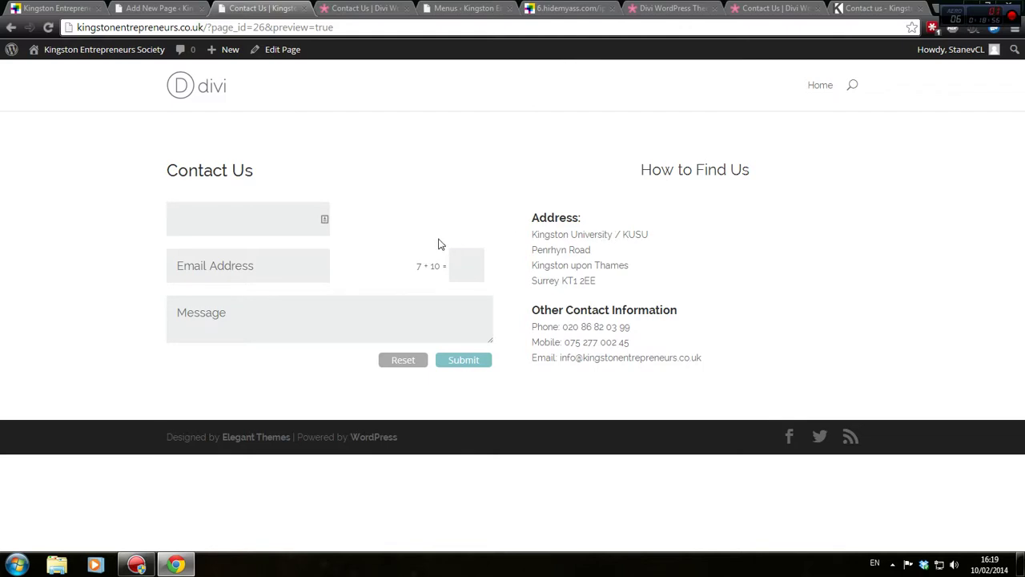
{"action": "left_click", "coordinate": [164, 8]}
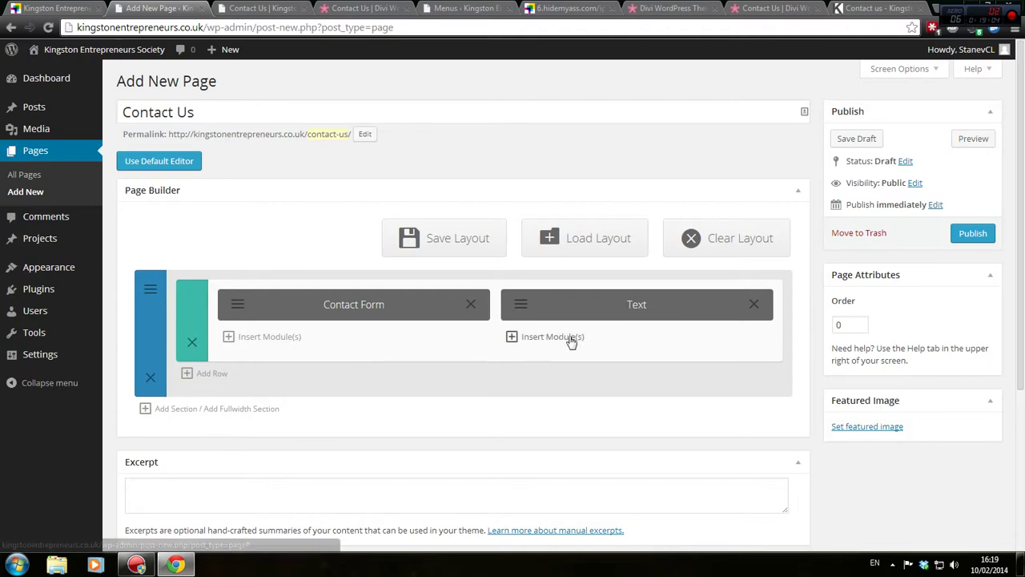
Open the section's settings and glance at the Contact Us preview header
{"action": "left_click", "coordinate": [149, 292]}
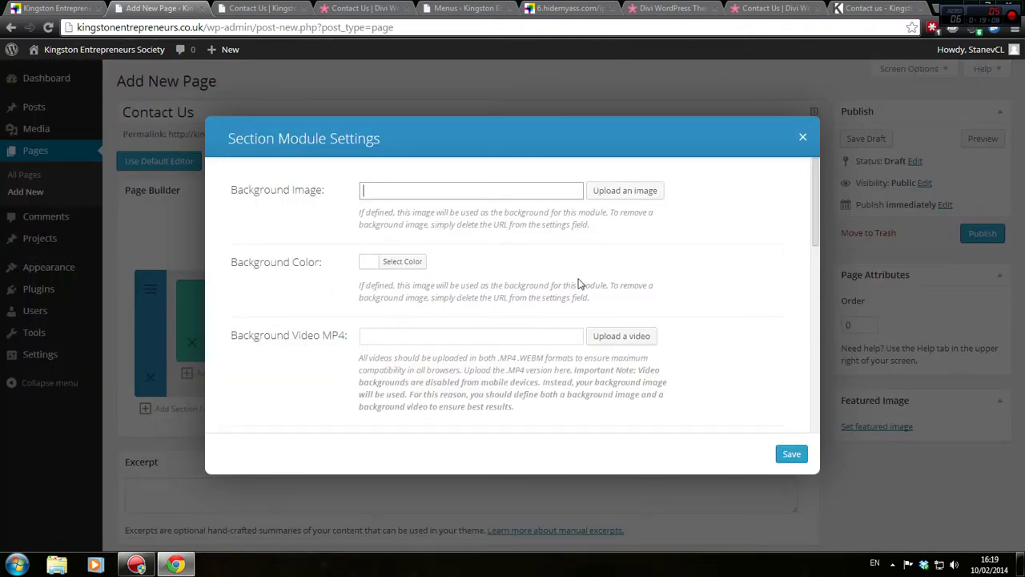
{"action": "left_click", "coordinate": [244, 8]}
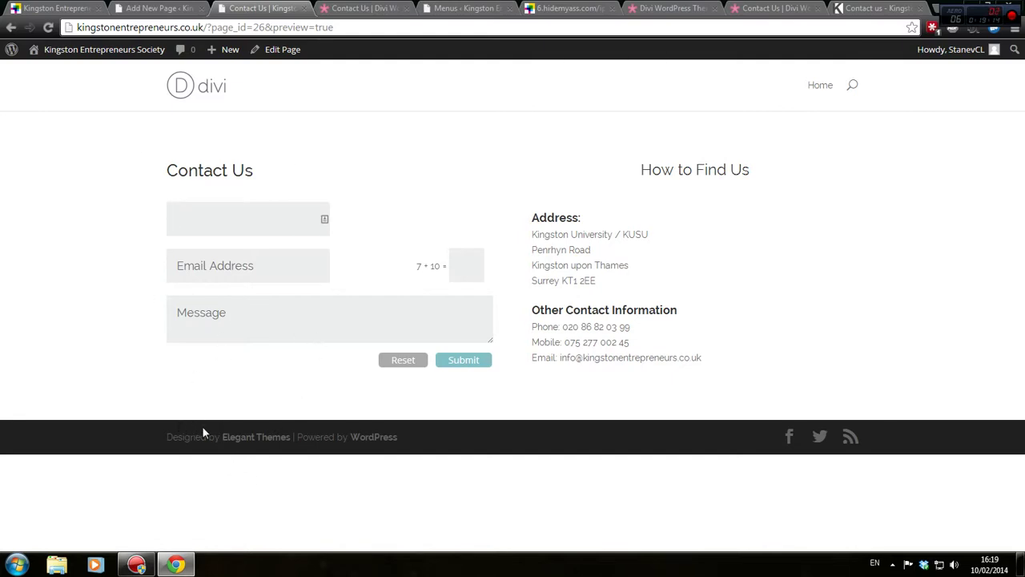
{"action": "left_click", "coordinate": [178, 110]}
{"action": "left_click_drag", "start_coordinate": [178, 110], "coordinate": [286, 120]}
{"action": "left_click", "coordinate": [289, 121]}
{"action": "left_click", "coordinate": [152, 8]}
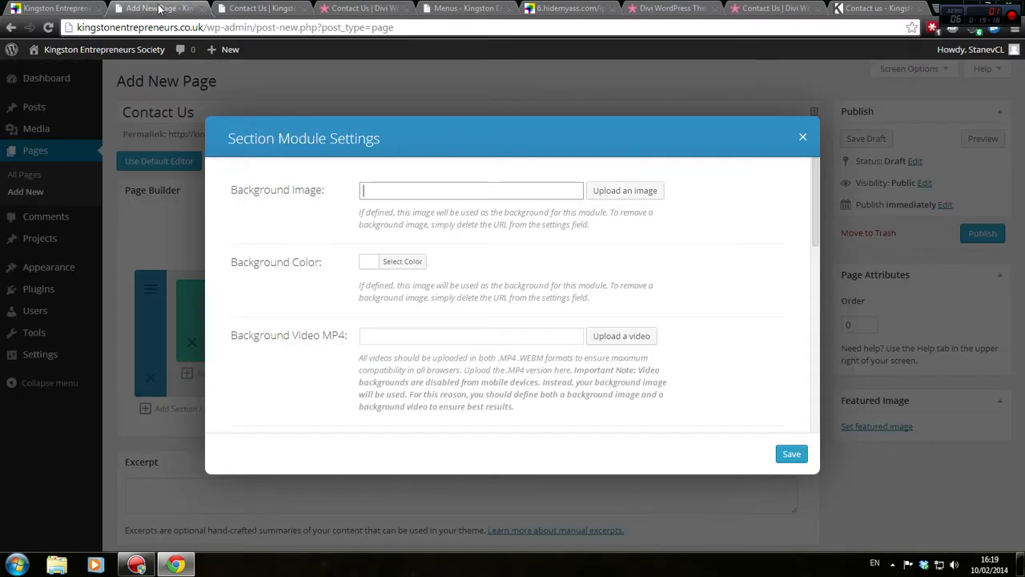
Set the section background to light grey #e8e8e8 and save
{"action": "left_click", "coordinate": [392, 258]}
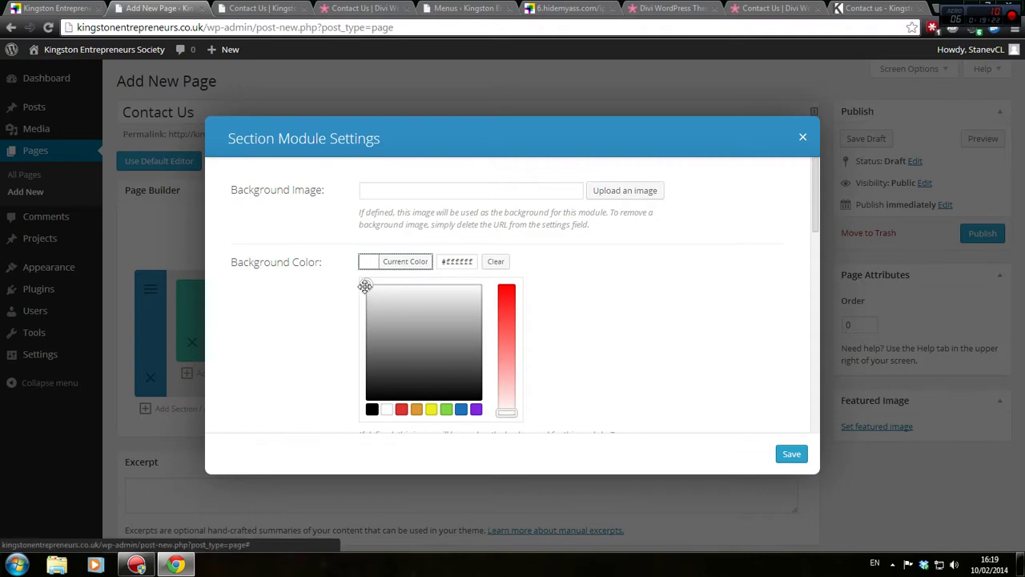
{"action": "left_click_drag", "start_coordinate": [365, 285], "coordinate": [385, 298]}
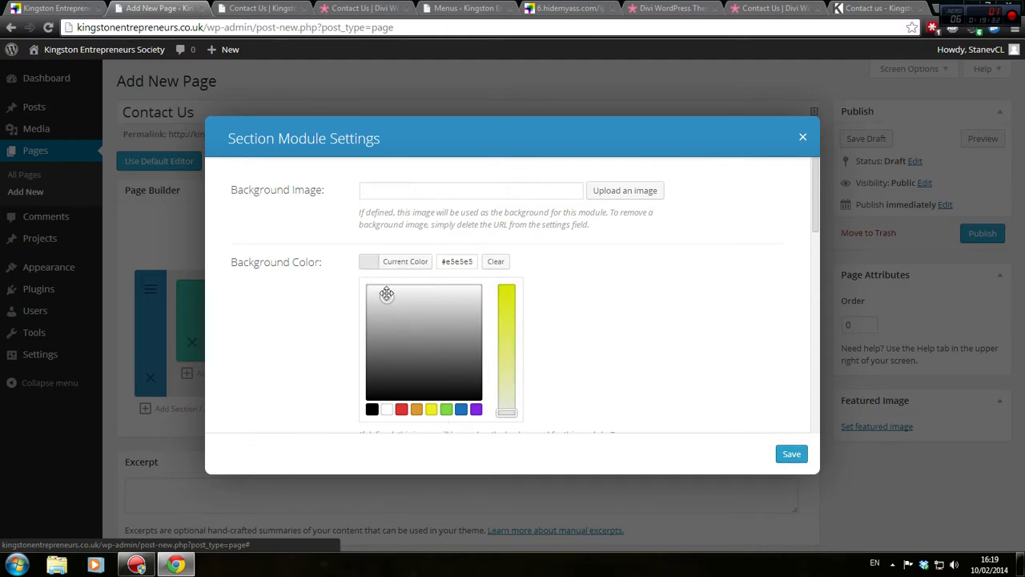
{"action": "left_click_drag", "start_coordinate": [419, 332], "coordinate": [394, 295]}
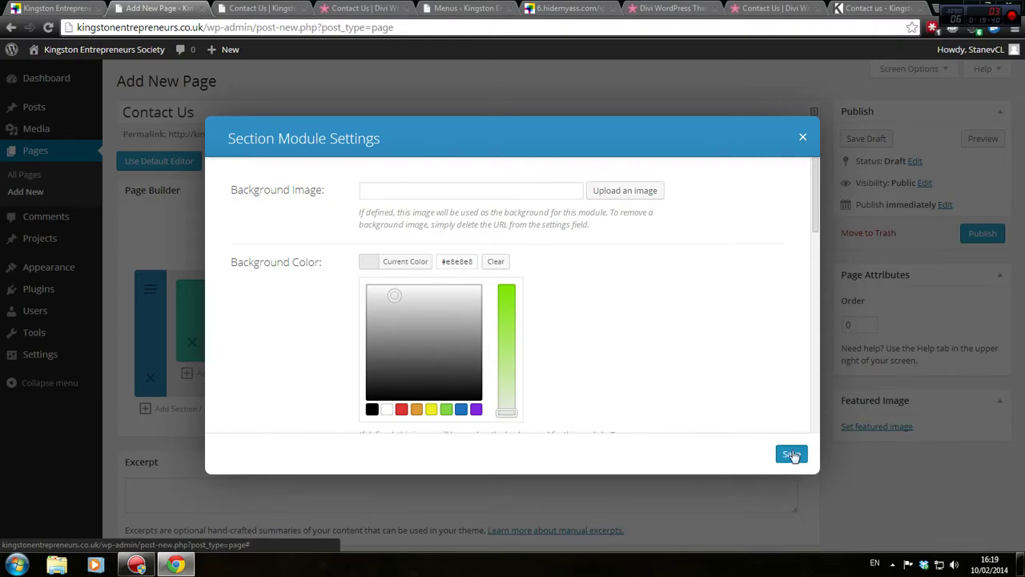
{"action": "left_click", "coordinate": [791, 455]}
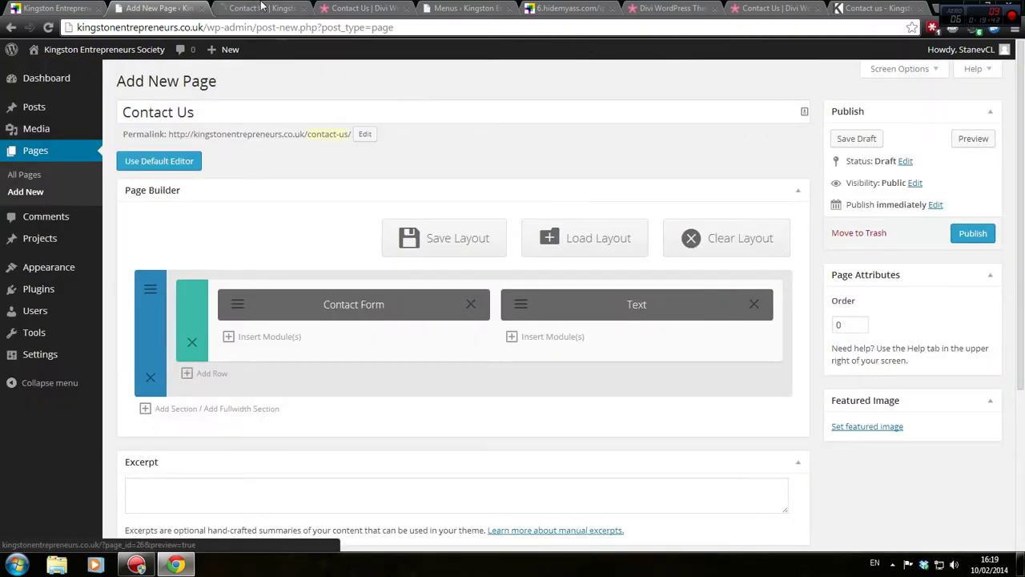
Check the grey section in the Contact Us preview, then go to the Header Menu page
{"action": "left_click", "coordinate": [261, 8]}
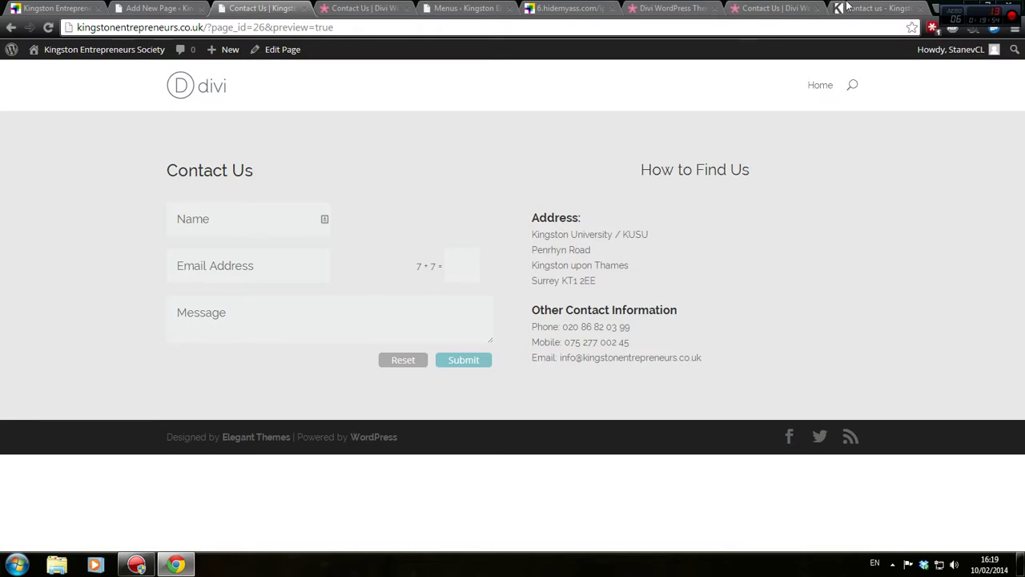
{"action": "left_click", "coordinate": [476, 7]}
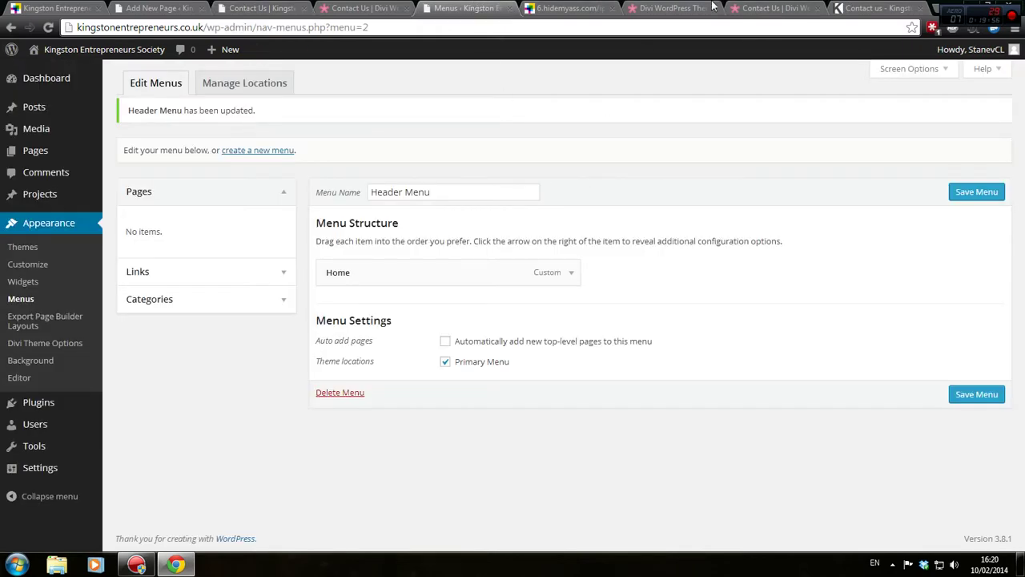
Compare the Divi demo contact page with the old Kingston Entrepreneurs site and open its Services page
{"action": "left_click", "coordinate": [773, 7]}
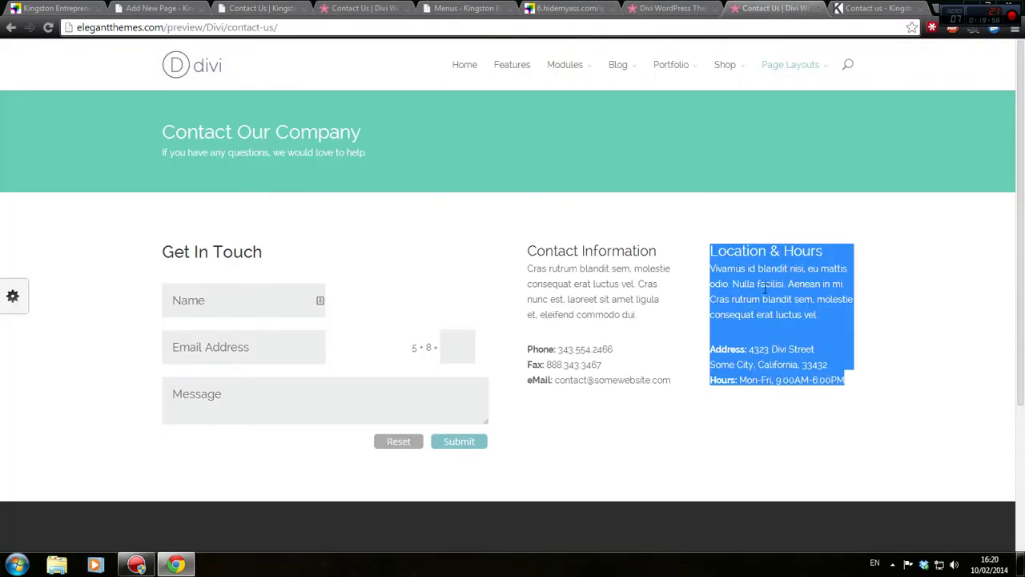
{"action": "left_click", "coordinate": [678, 312]}
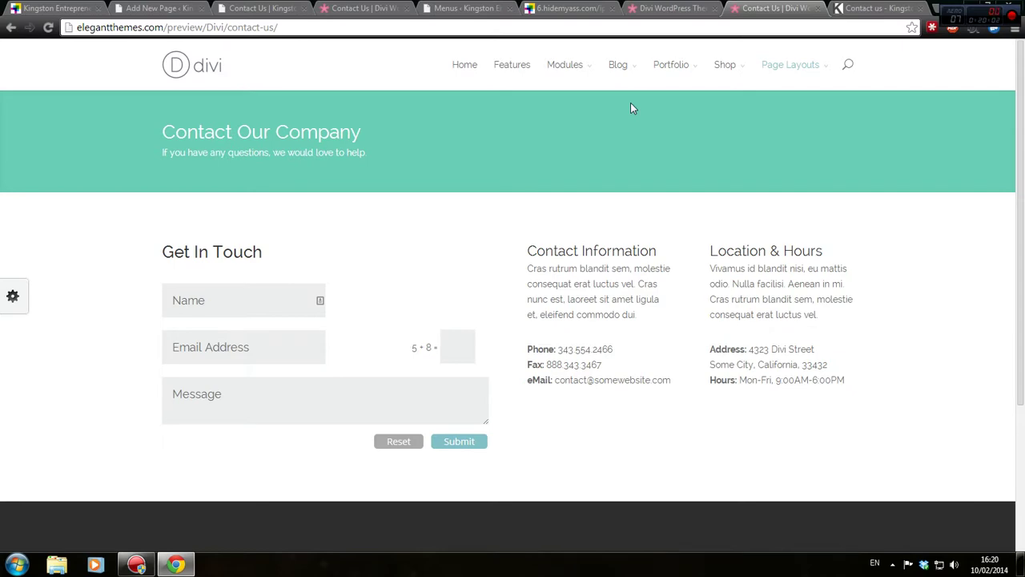
{"action": "left_click", "coordinate": [568, 7]}
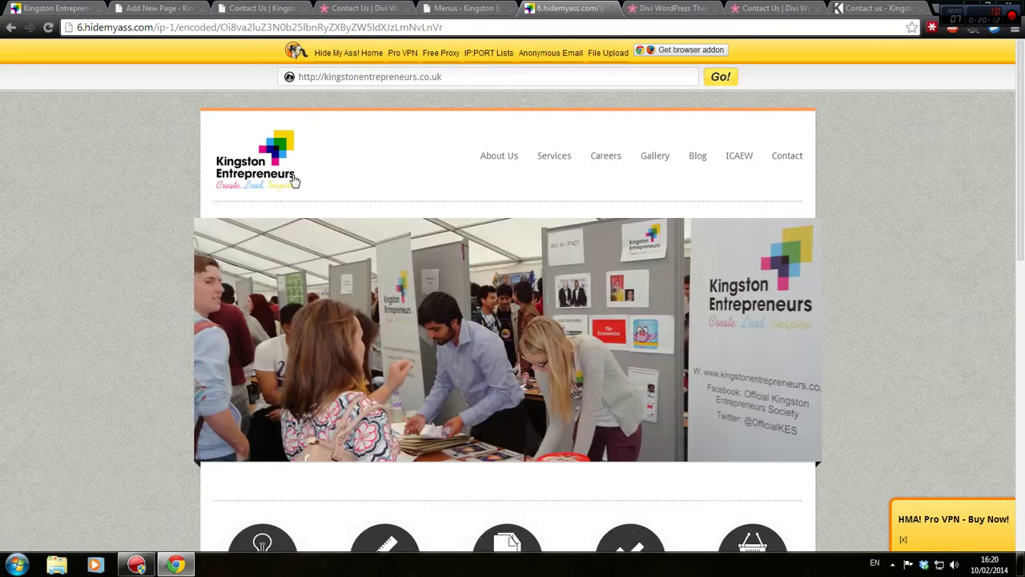
{"action": "scroll", "coordinate": [290, 240], "scroll_direction": "down", "scroll_amount": 8}
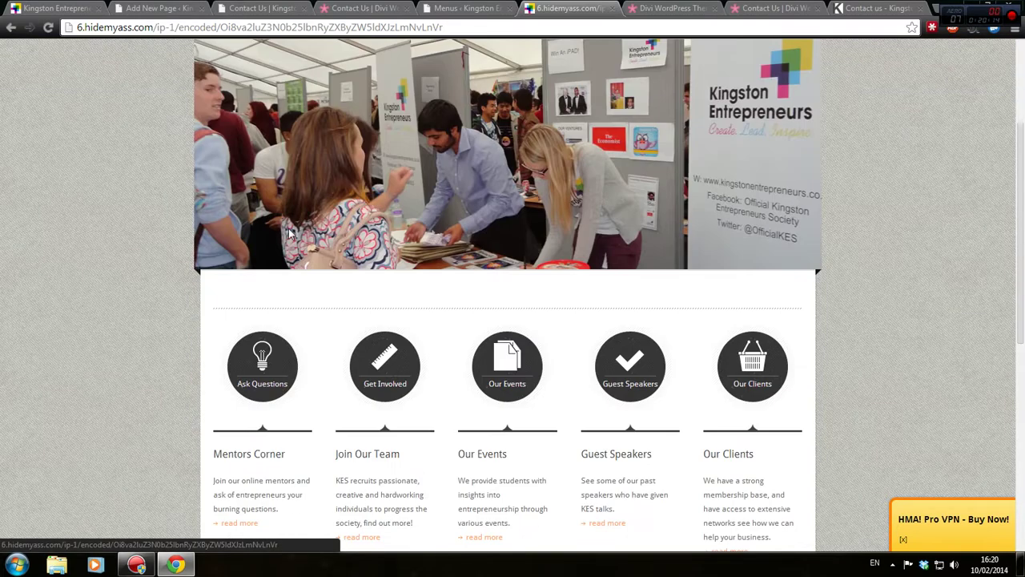
{"action": "scroll", "coordinate": [291, 244], "scroll_direction": "up", "scroll_amount": 8}
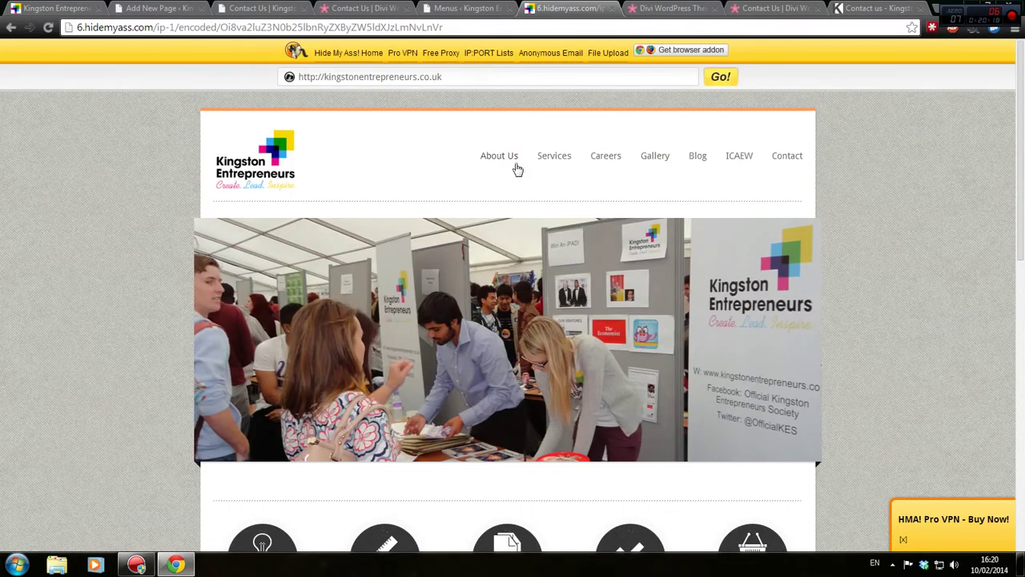
{"action": "left_click", "coordinate": [548, 157]}
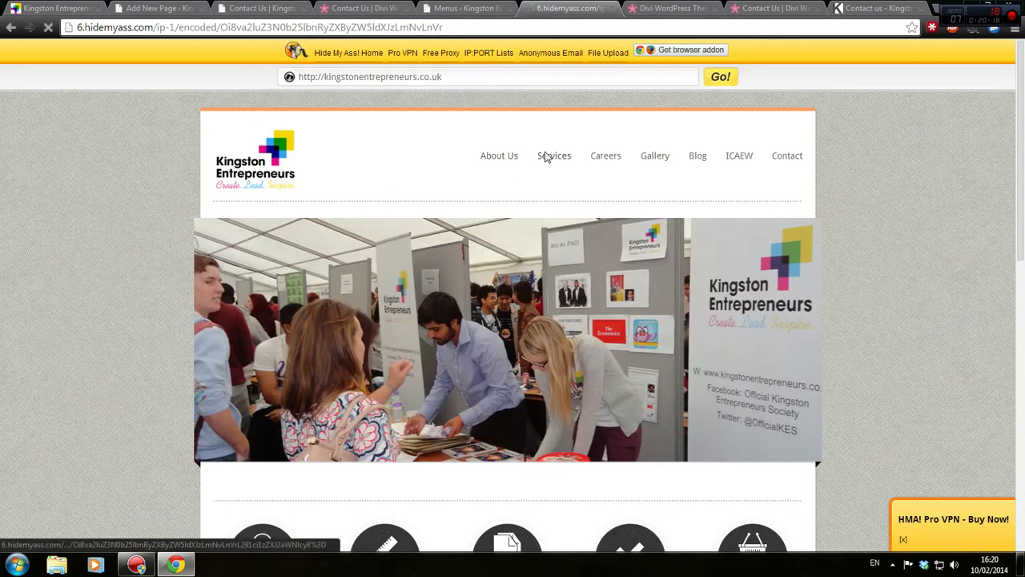
Back in the Contact Us page editor, open the section's settings
{"action": "left_click", "coordinate": [142, 7]}
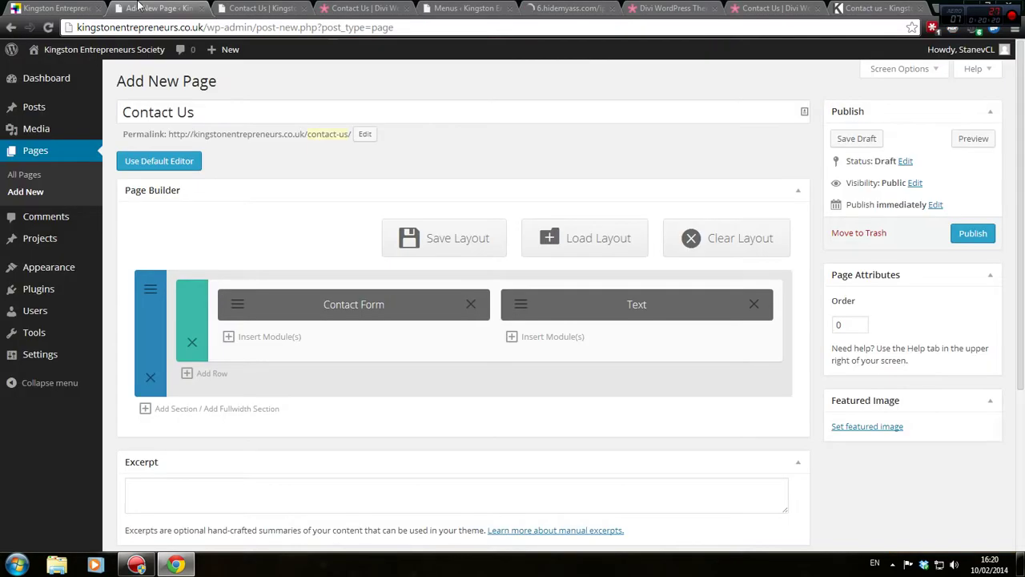
{"action": "left_click", "coordinate": [257, 8]}
{"action": "left_click", "coordinate": [161, 8]}
{"action": "left_click", "coordinate": [152, 288]}
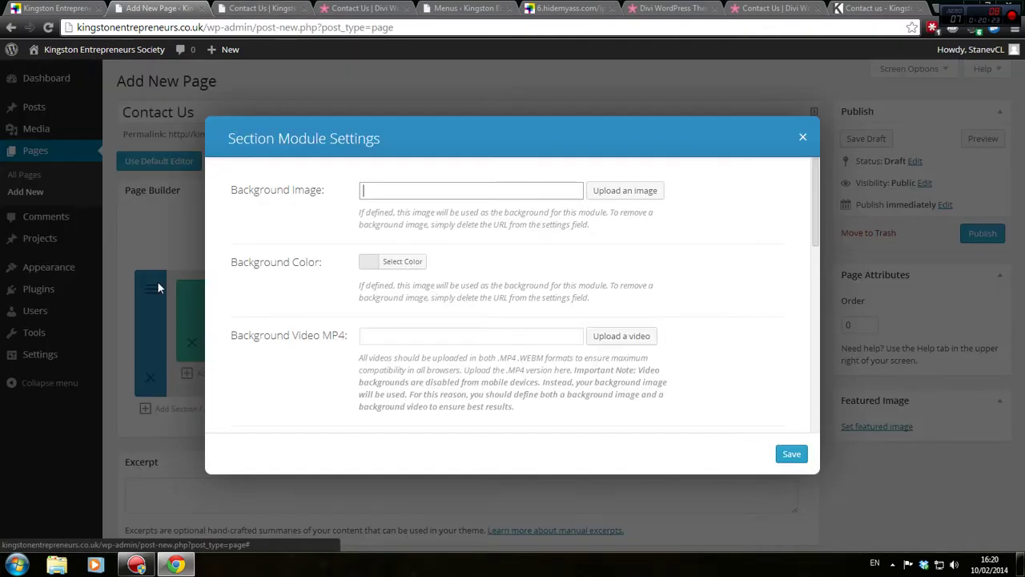
Change the section background to bright green #4df972, save, and preview the page
{"action": "left_click", "coordinate": [379, 266]}
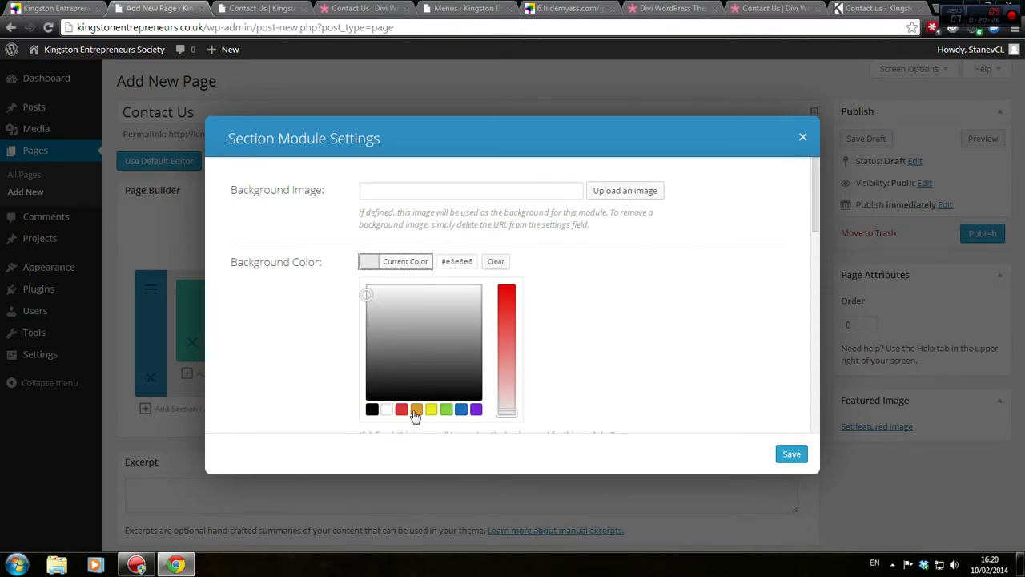
{"action": "left_click", "coordinate": [417, 410]}
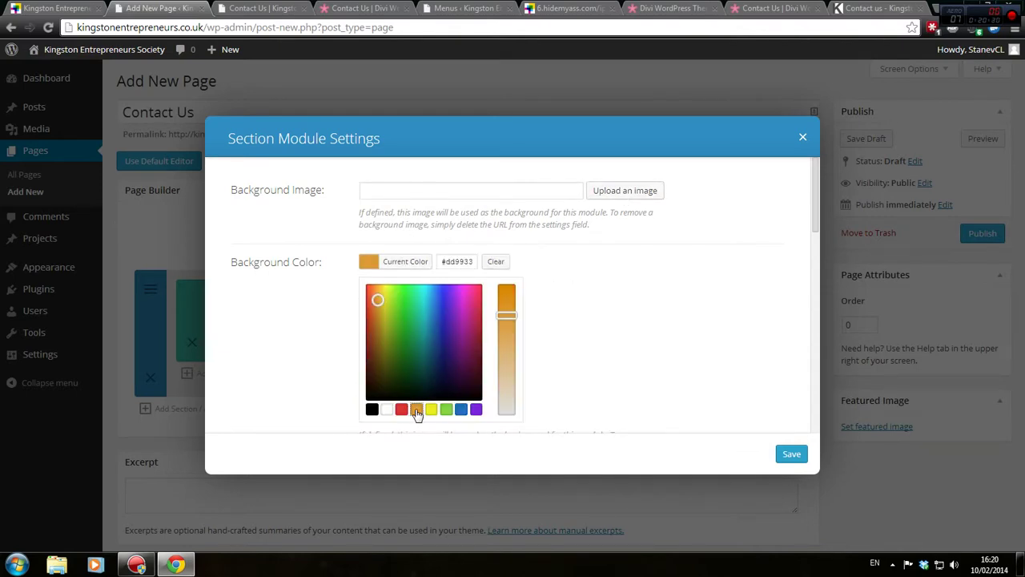
{"action": "left_click", "coordinate": [432, 412]}
{"action": "left_click", "coordinate": [447, 412]}
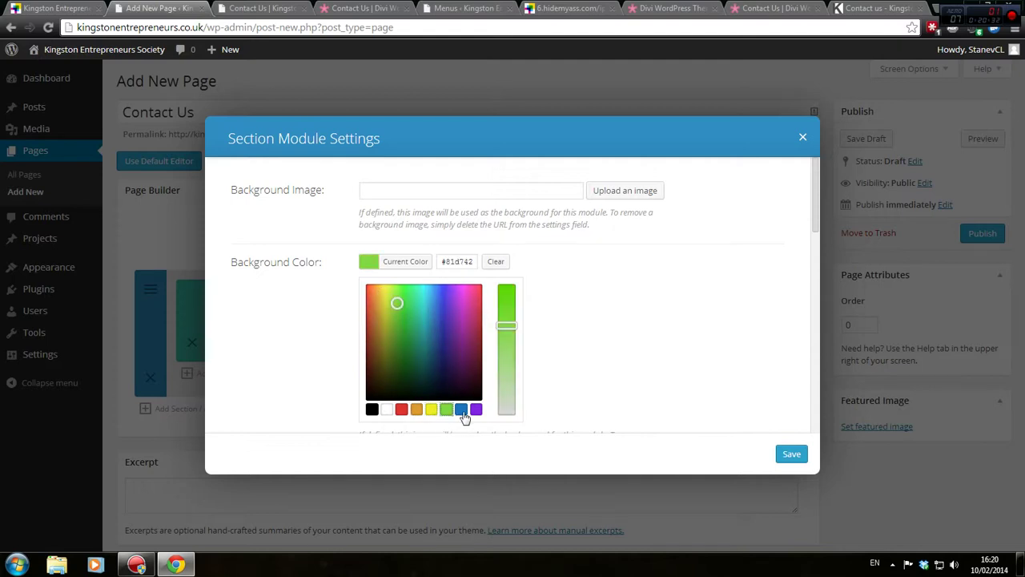
{"action": "left_click", "coordinate": [407, 304]}
{"action": "left_click_drag", "start_coordinate": [407, 304], "coordinate": [411, 287]}
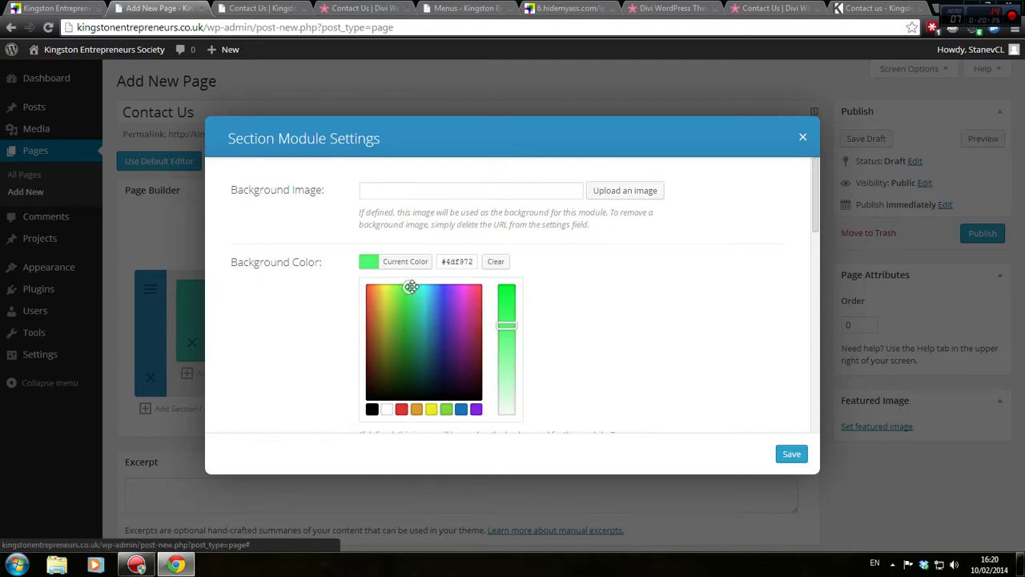
{"action": "left_click", "coordinate": [791, 454]}
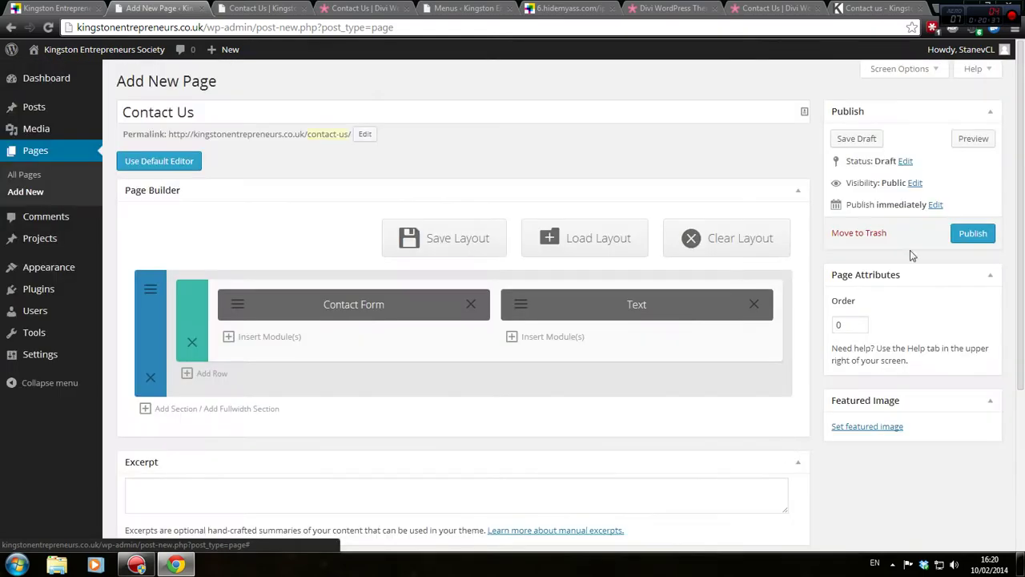
{"action": "left_click", "coordinate": [972, 138]}
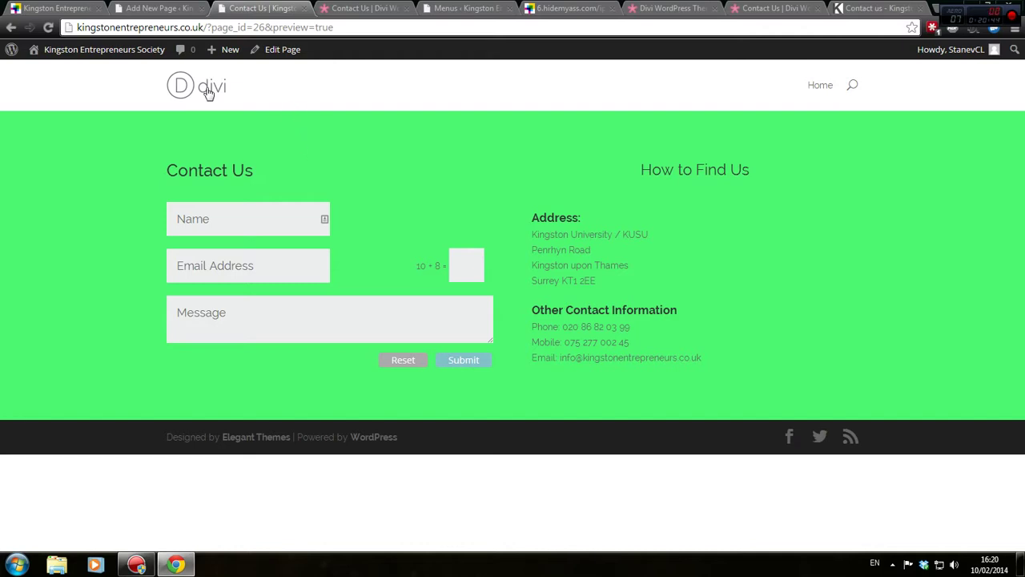
Revert the section background from bright green to light grey and save
{"action": "left_click", "coordinate": [157, 8]}
{"action": "left_click", "coordinate": [148, 288]}
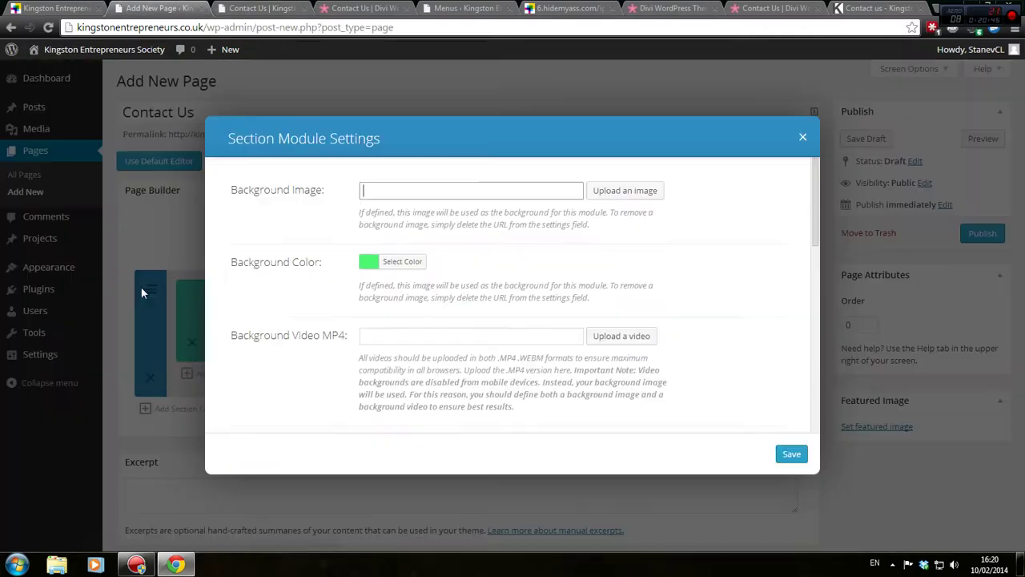
{"action": "left_click", "coordinate": [398, 271]}
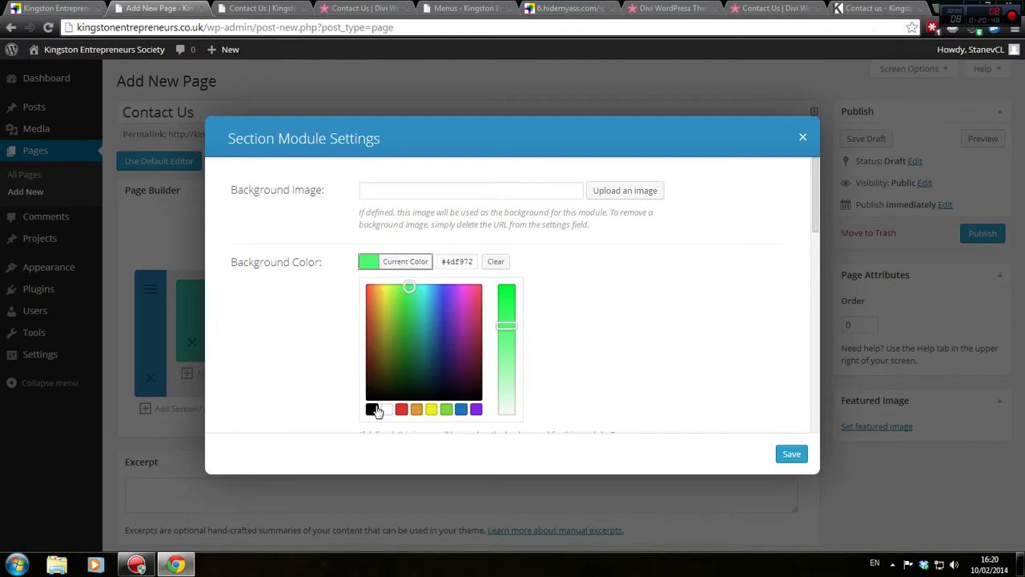
{"action": "scroll", "coordinate": [424, 399], "scroll_direction": "down", "scroll_amount": 1}
{"action": "scroll", "coordinate": [423, 399], "scroll_direction": "down", "scroll_amount": 2}
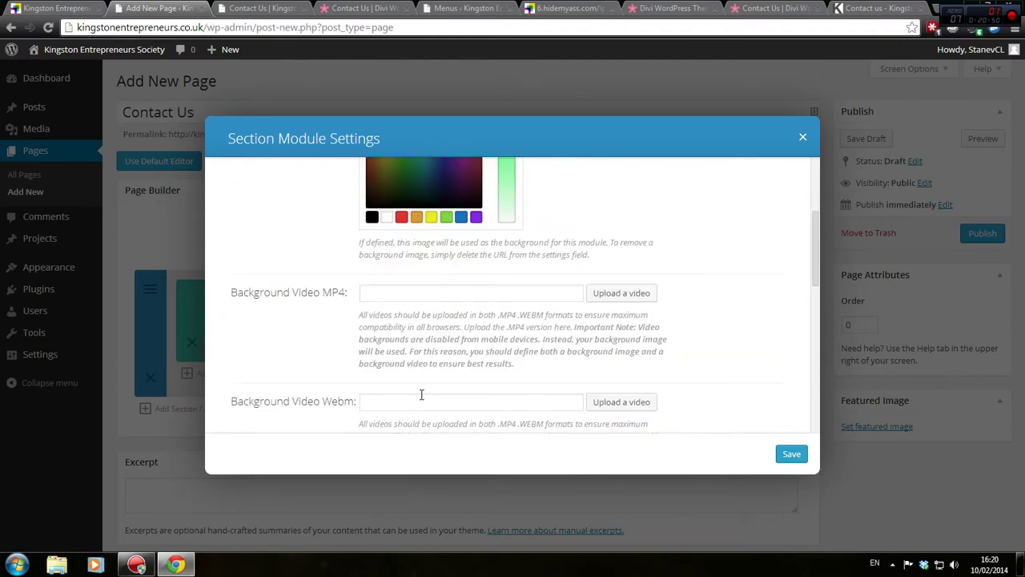
{"action": "scroll", "coordinate": [421, 394], "scroll_direction": "up", "scroll_amount": 2}
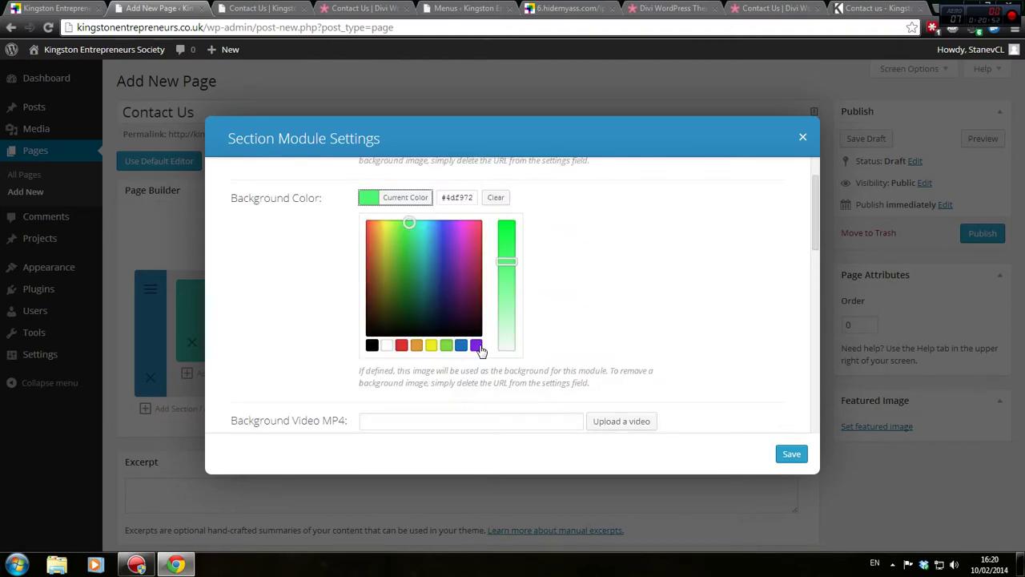
{"action": "scroll", "coordinate": [476, 351], "scroll_direction": "up", "scroll_amount": 1}
{"action": "left_click", "coordinate": [476, 411]}
{"action": "left_click", "coordinate": [461, 410]}
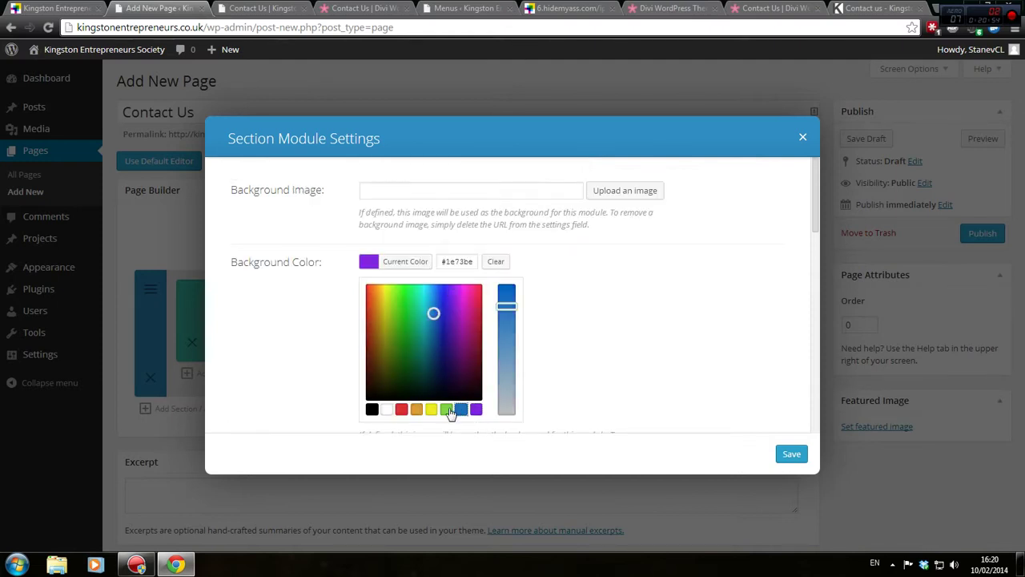
{"action": "left_click", "coordinate": [446, 411]}
{"action": "left_click", "coordinate": [387, 410]}
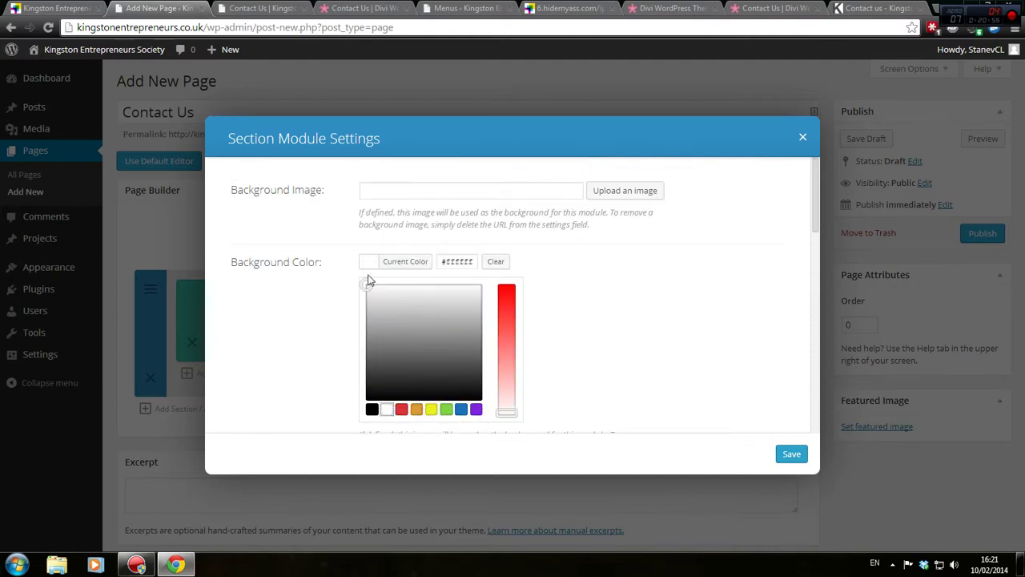
{"action": "mouse_move", "coordinate": [369, 280]}
{"action": "left_mouse_down"}
{"action": "mouse_move", "coordinate": [403, 295]}
{"action": "mouse_move", "coordinate": [463, 300]}
{"action": "left_mouse_up"}
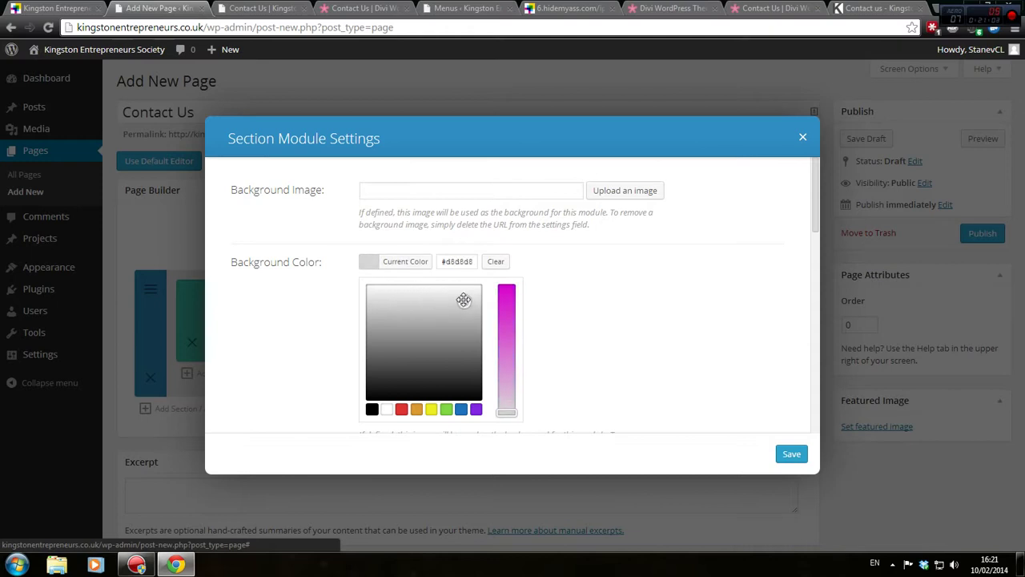
{"action": "left_click", "coordinate": [804, 458]}
Preview the updated Contact Us page and try the Email, Message and captcha fields
{"action": "left_click", "coordinate": [235, 6]}
{"action": "left_click", "coordinate": [153, 7]}
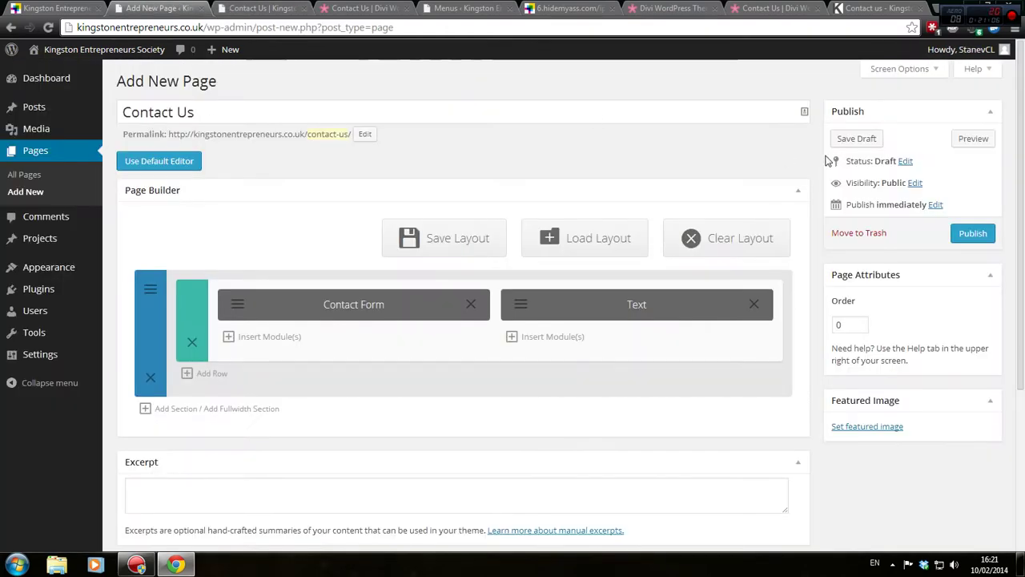
{"action": "left_click", "coordinate": [973, 138]}
{"action": "left_click", "coordinate": [230, 7]}
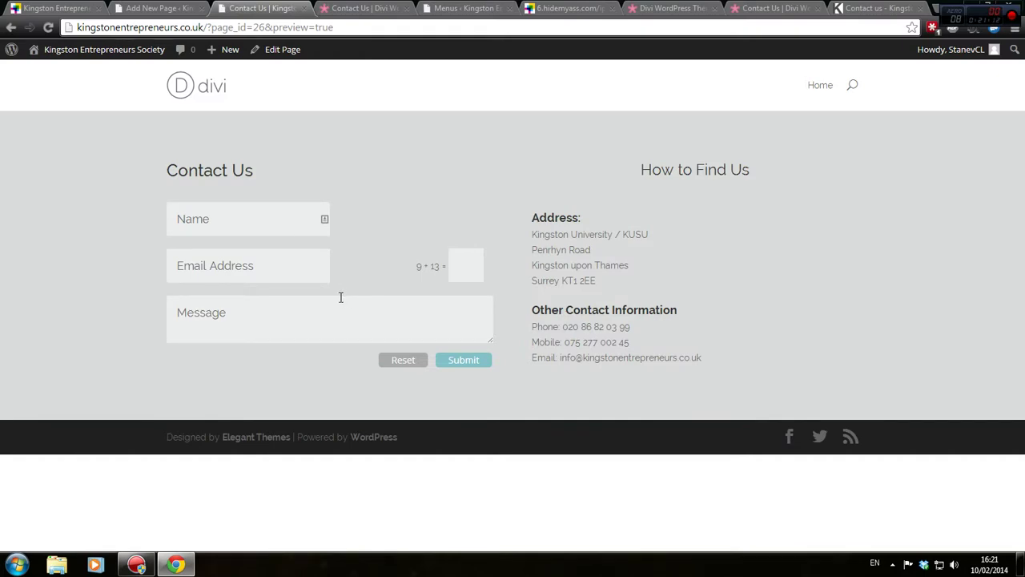
{"action": "left_click", "coordinate": [256, 275]}
{"action": "left_click", "coordinate": [257, 321]}
{"action": "left_click", "coordinate": [474, 274]}
{"action": "left_click", "coordinate": [432, 339]}
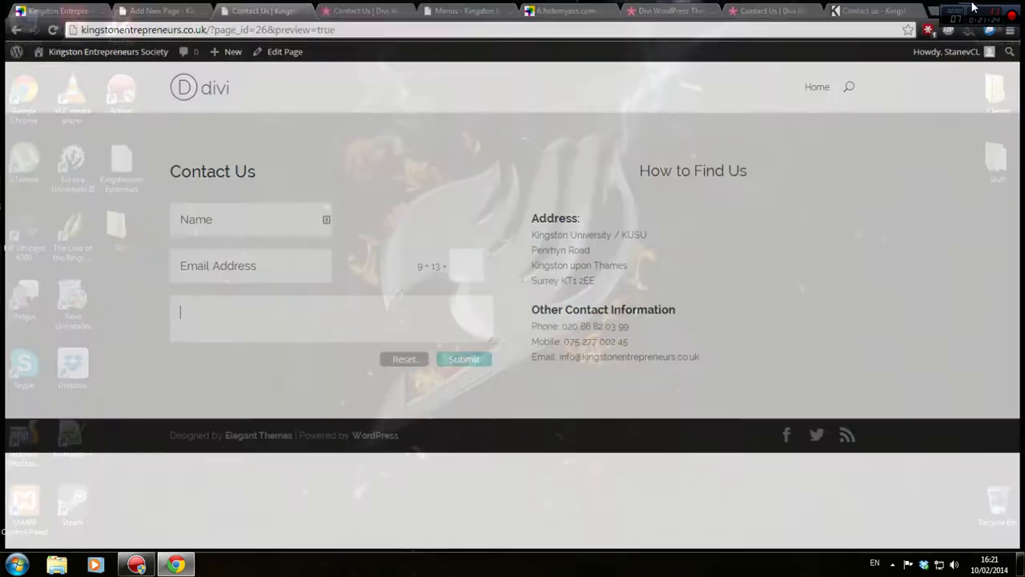
Open the project notes file in Notepad++ and add a blank line after the last note
{"action": "key", "text": "super+d"}
{"action": "double_click", "coordinate": [121, 164]}
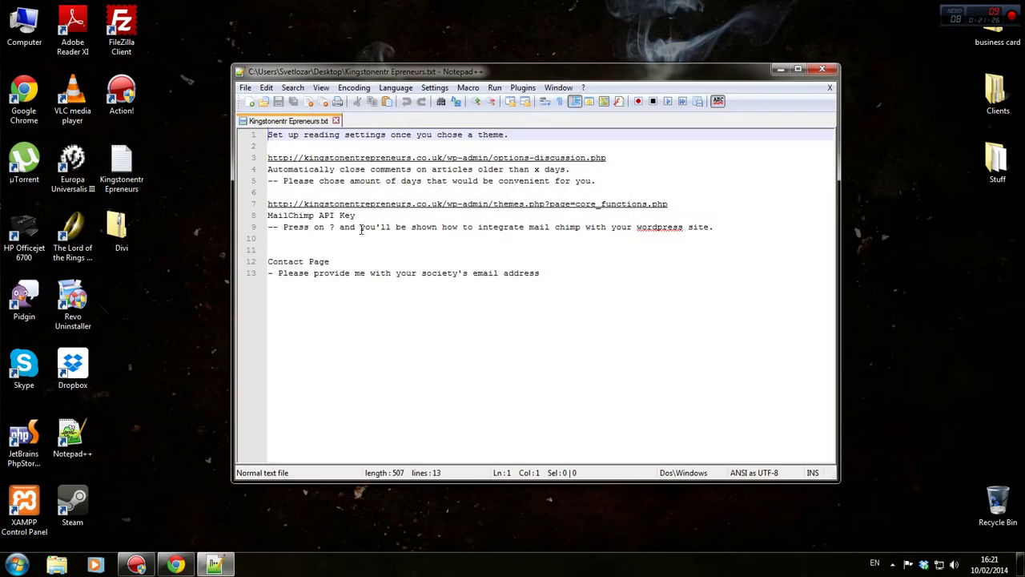
{"action": "left_click", "coordinate": [673, 294]}
{"action": "key", "text": "Return"}
{"action": "key", "text": "Return"}
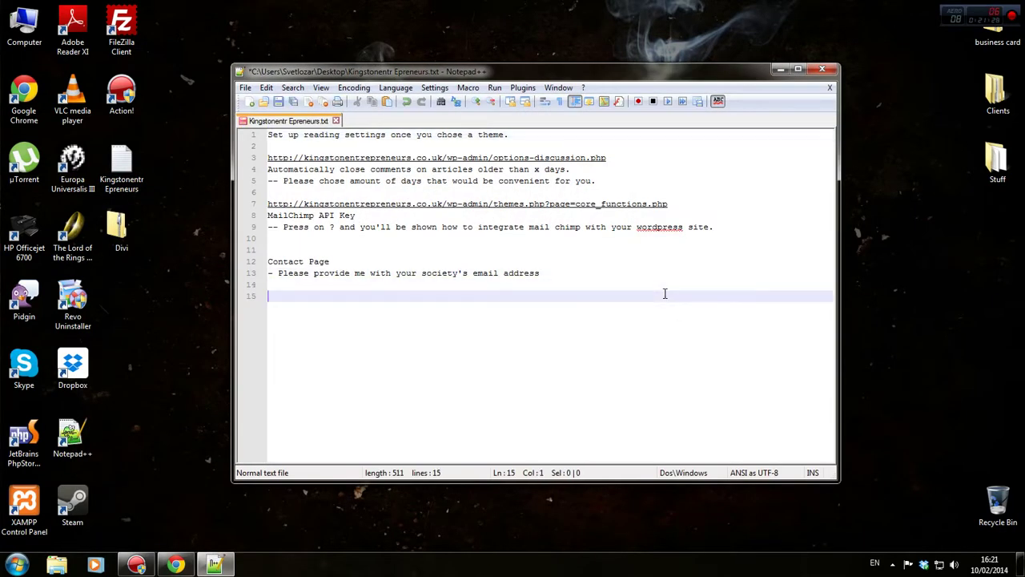
{"action": "key", "text": "ctrl+s"}
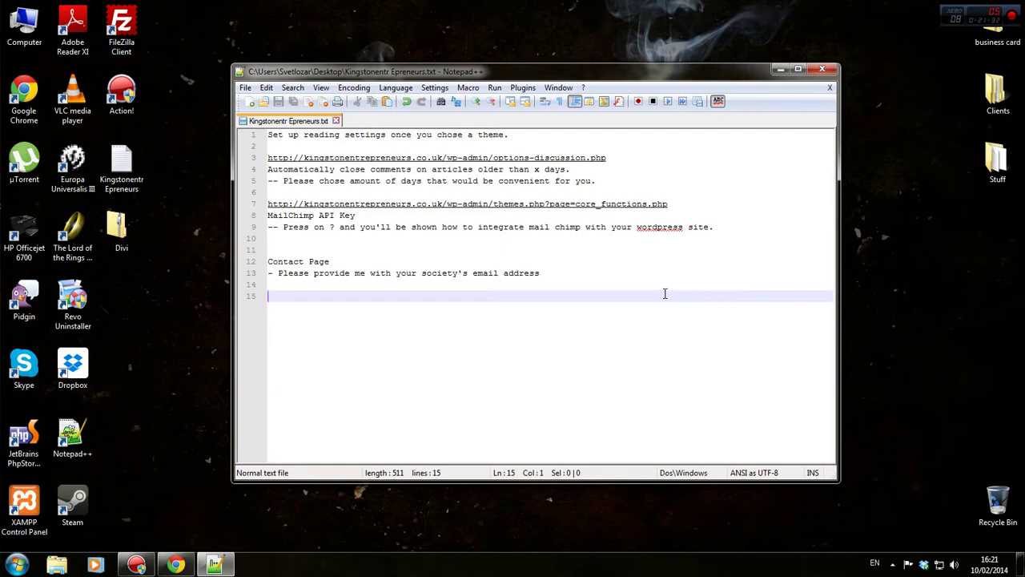
Add a 'Design' note: '- Ask someone about the colour scheme the website should use', save, close
{"action": "type", "text": "Design"}
{"action": "key", "text": "Return"}
{"action": "type", "text": "-"}
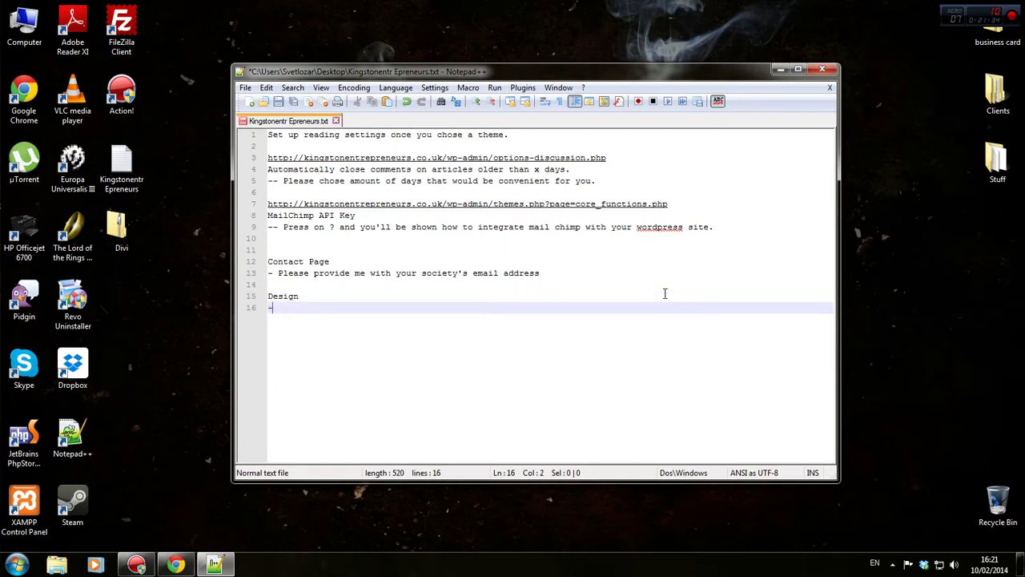
{"action": "type", "text": " Ask someone abo"}
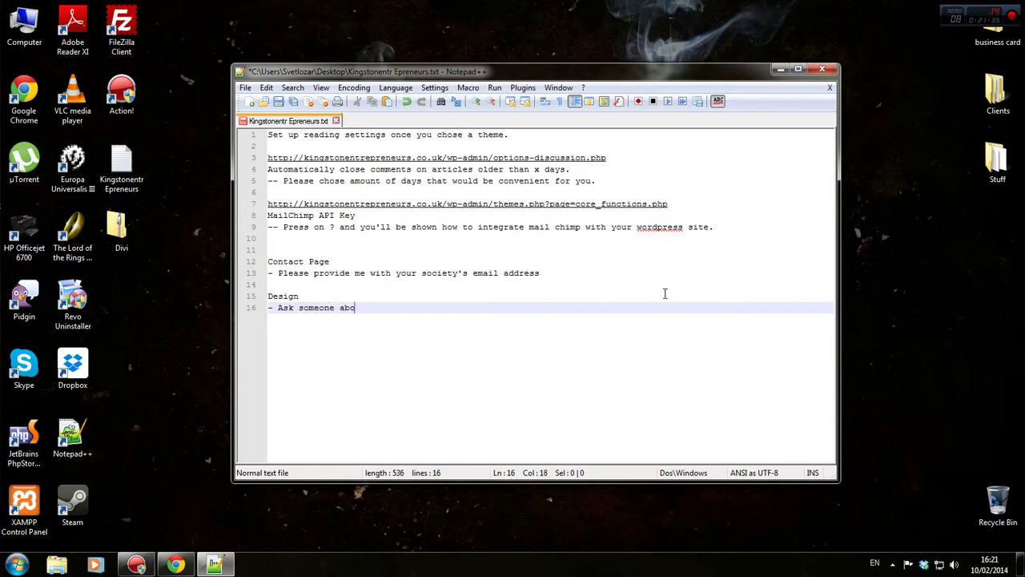
{"action": "type", "text": "ut the colour scheme the website should use."}
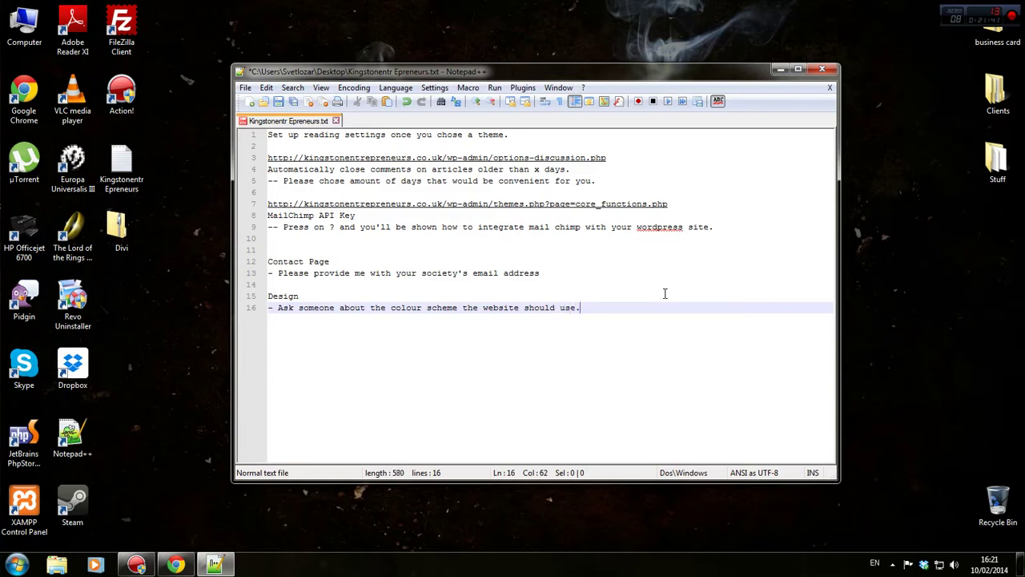
{"action": "key", "text": "ctrl+s"}
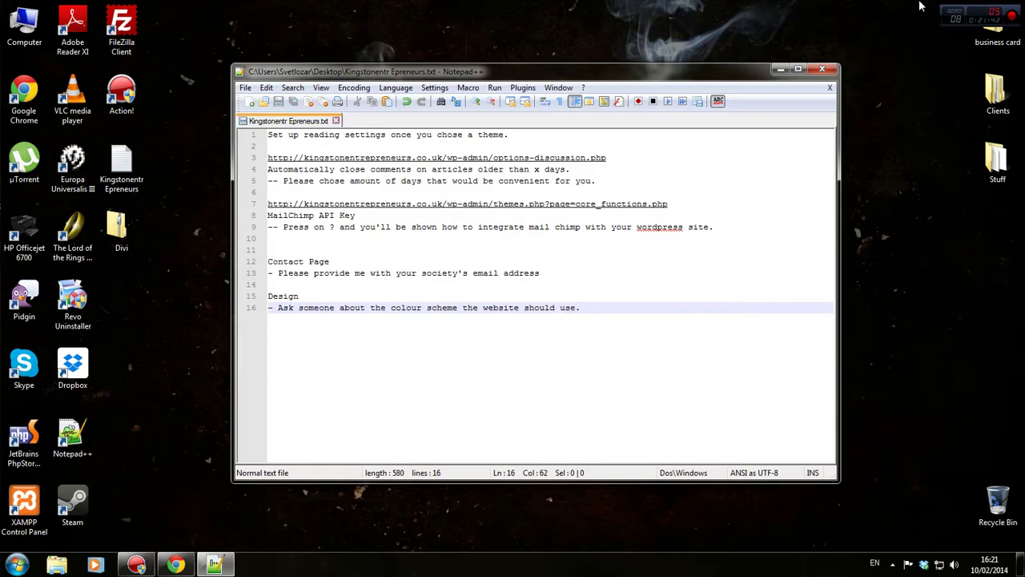
{"action": "left_click", "coordinate": [822, 69]}
{"action": "left_click", "coordinate": [175, 565]}
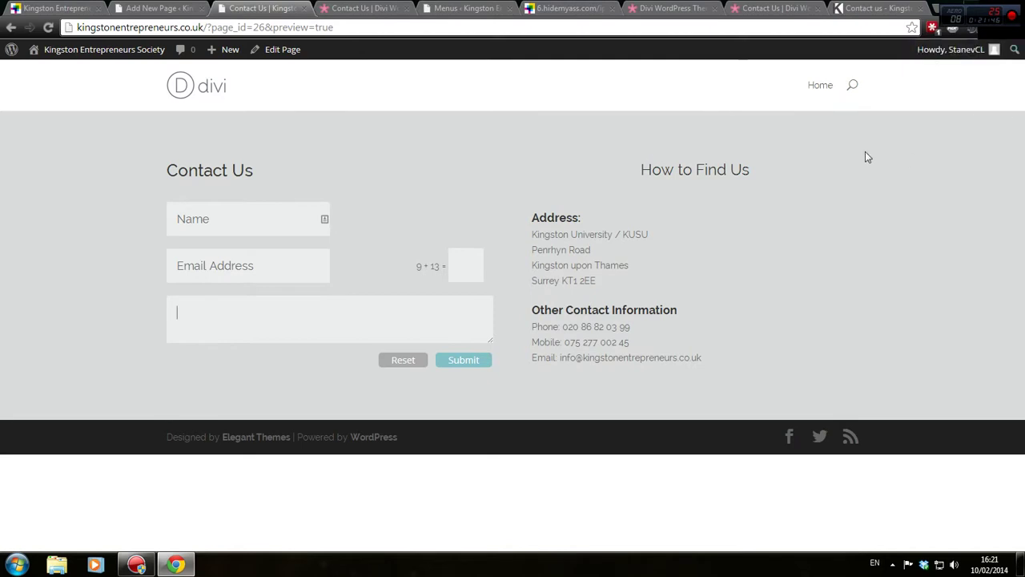
Compare the Contact Us preview with the old Kingston Entrepreneurs site, then return to the page editor
{"action": "left_click", "coordinate": [298, 208]}
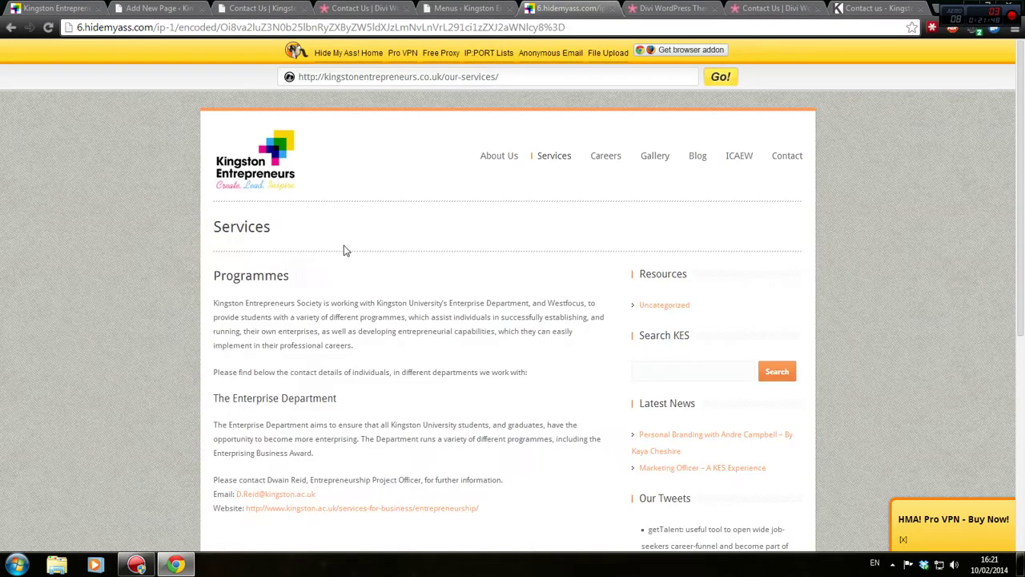
{"action": "left_click", "coordinate": [548, 7]}
{"action": "left_click_drag", "start_coordinate": [404, 112], "coordinate": [471, 160]}
{"action": "left_click", "coordinate": [413, 181]}
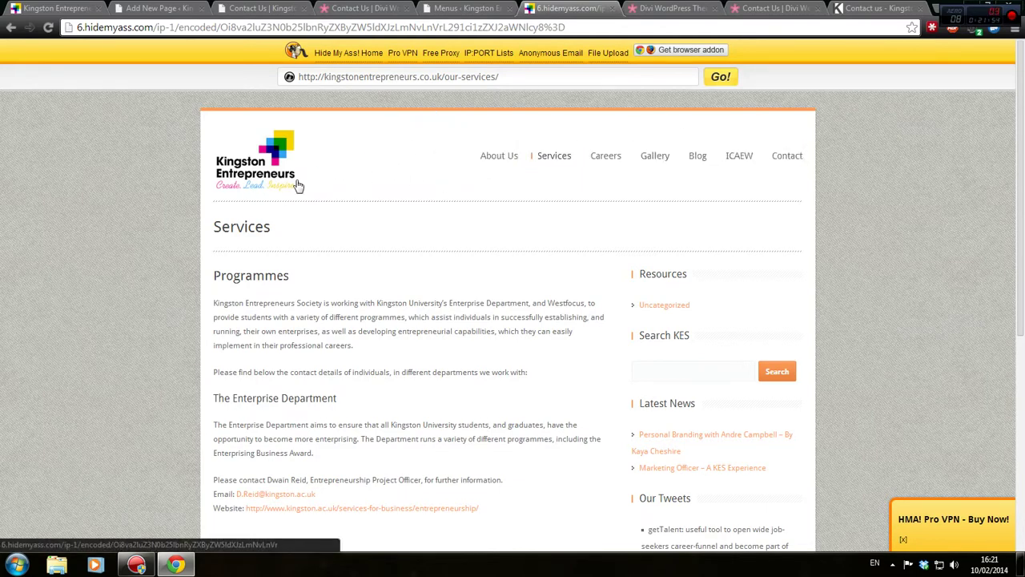
{"action": "left_click", "coordinate": [161, 7]}
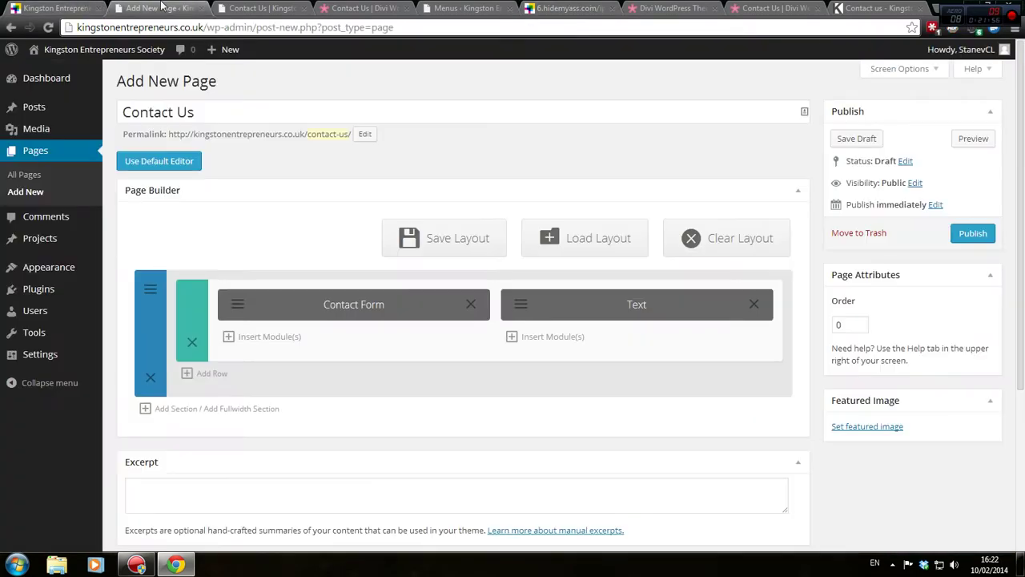
{"action": "left_click", "coordinate": [258, 7]}
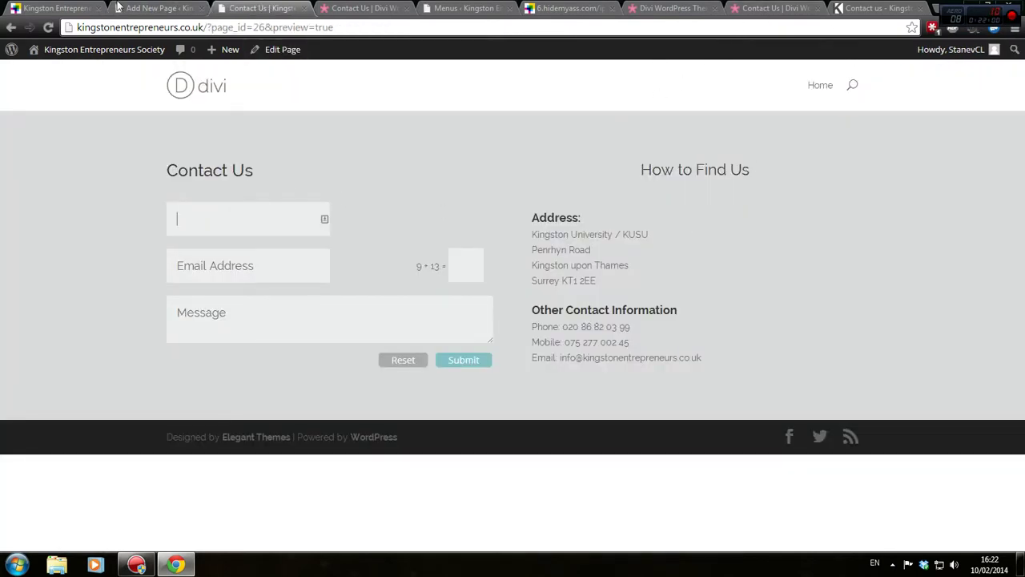
{"action": "left_click_drag", "start_coordinate": [147, 1], "coordinate": [186, 0]}
{"action": "left_click", "coordinate": [160, 8]}
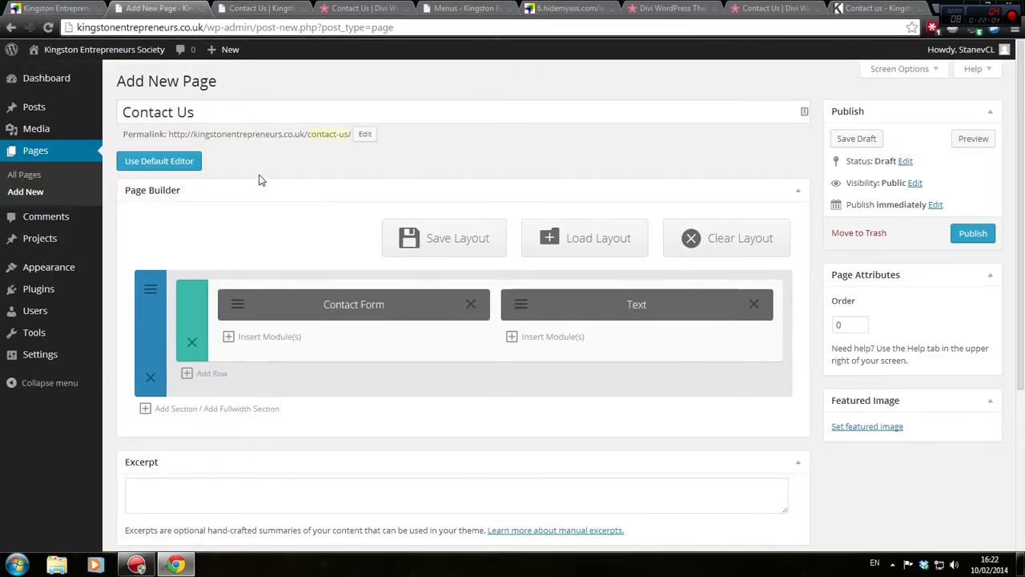
Give the Contact Us section a #e88b8b pink background colour and save it
{"action": "left_click", "coordinate": [260, 7]}
{"action": "left_click", "coordinate": [191, 8]}
{"action": "left_click", "coordinate": [152, 293]}
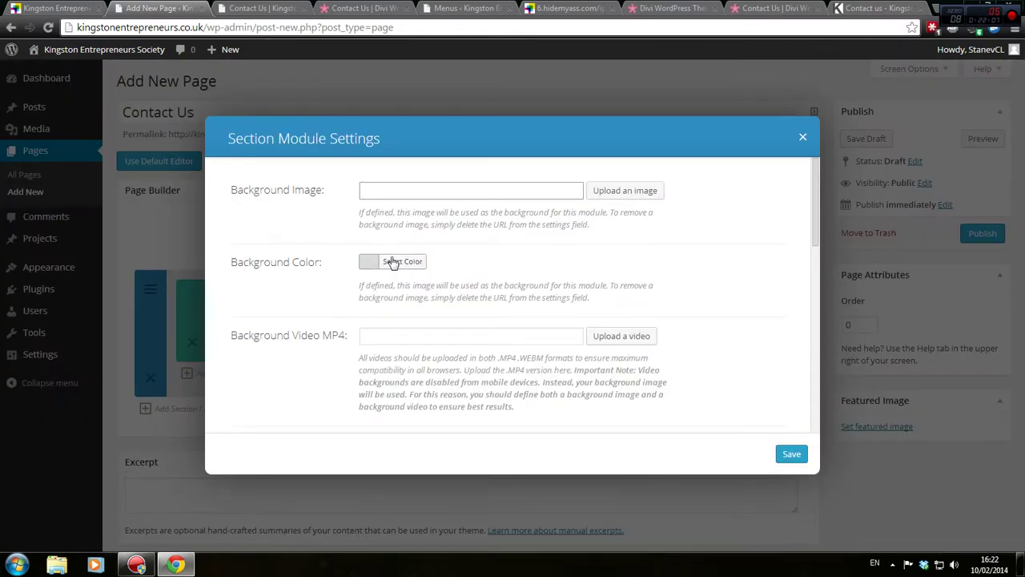
{"action": "left_click", "coordinate": [392, 262]}
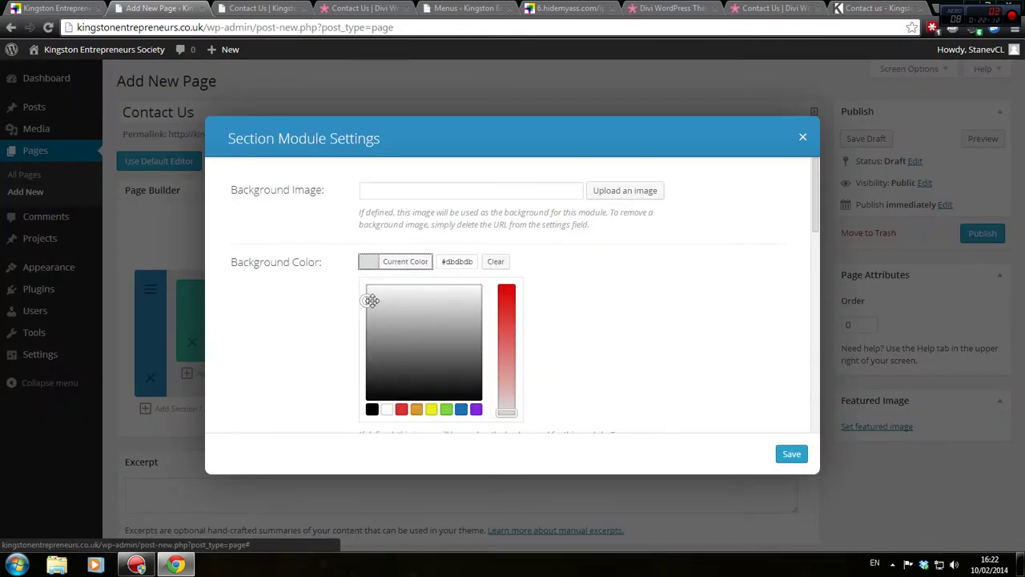
{"action": "left_click_drag", "start_coordinate": [507, 412], "coordinate": [516, 362]}
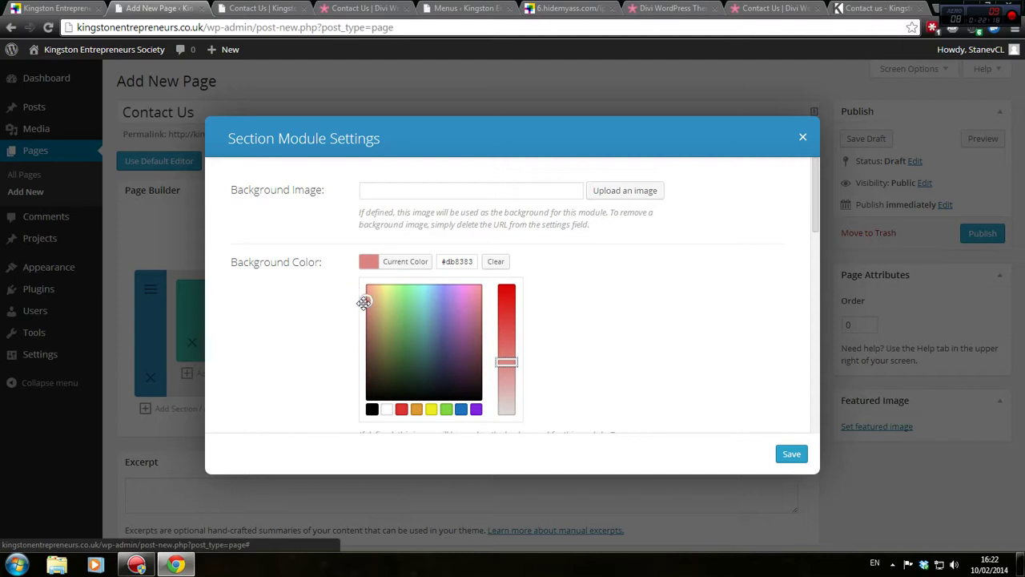
{"action": "mouse_move", "coordinate": [361, 297]}
{"action": "left_mouse_down"}
{"action": "mouse_move", "coordinate": [372, 308]}
{"action": "mouse_move", "coordinate": [362, 298]}
{"action": "left_mouse_up"}
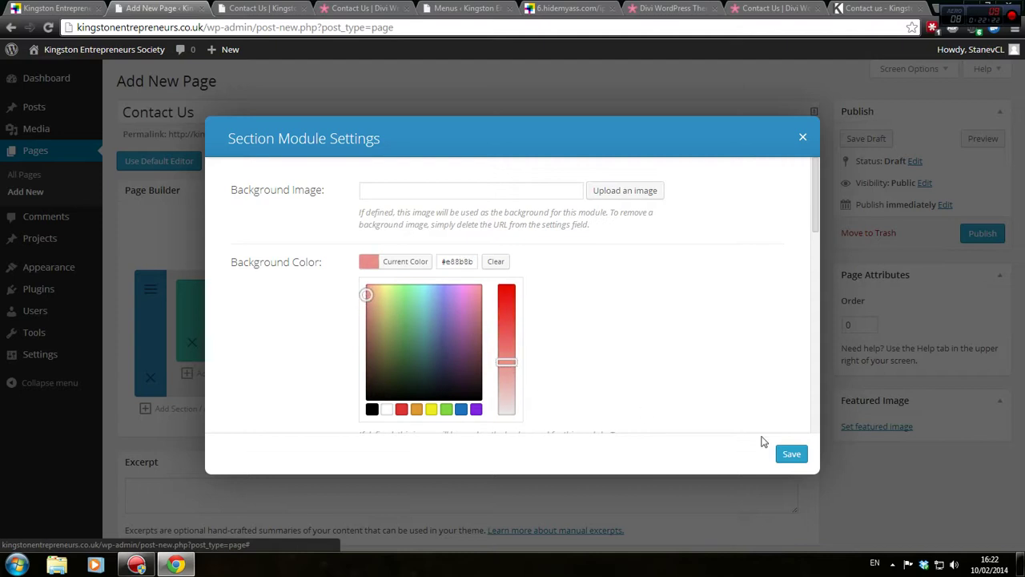
{"action": "left_click", "coordinate": [781, 453]}
Preview the Contact Us page with the pink background, then view the Divi demo contact page
{"action": "left_click", "coordinate": [972, 139]}
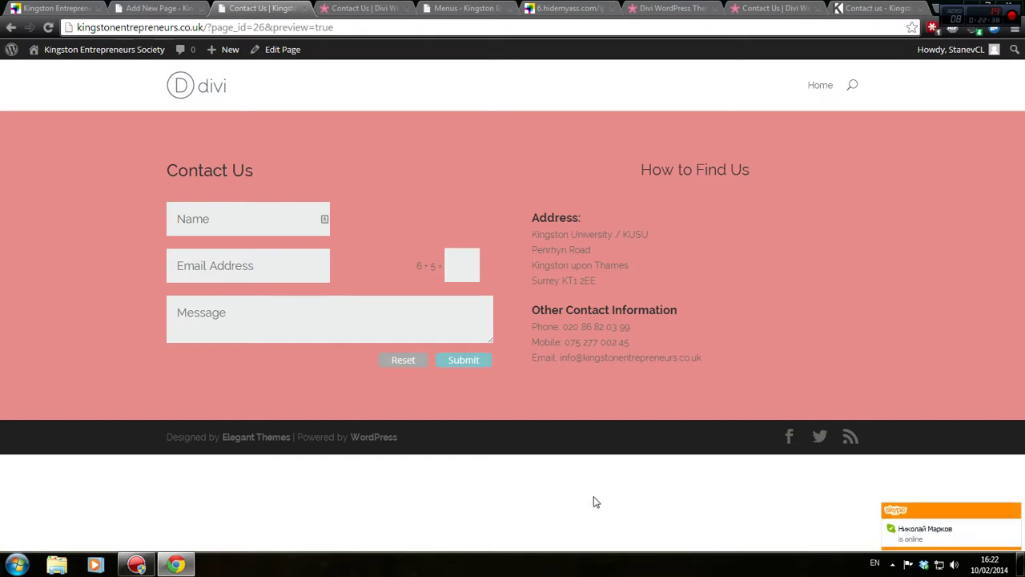
{"action": "left_click", "coordinate": [760, 7]}
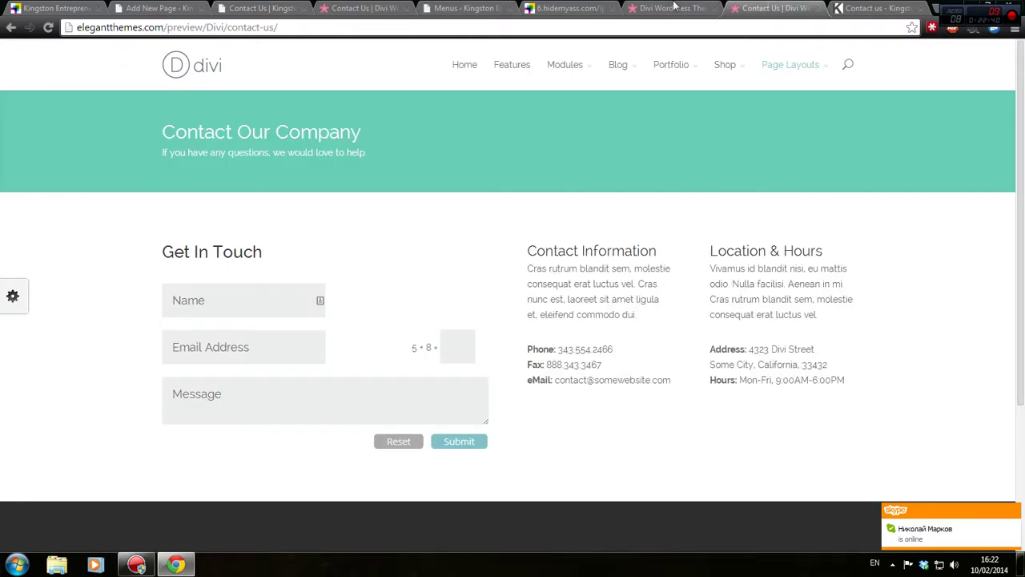
{"action": "scroll", "coordinate": [680, 275], "scroll_direction": "down", "scroll_amount": 3}
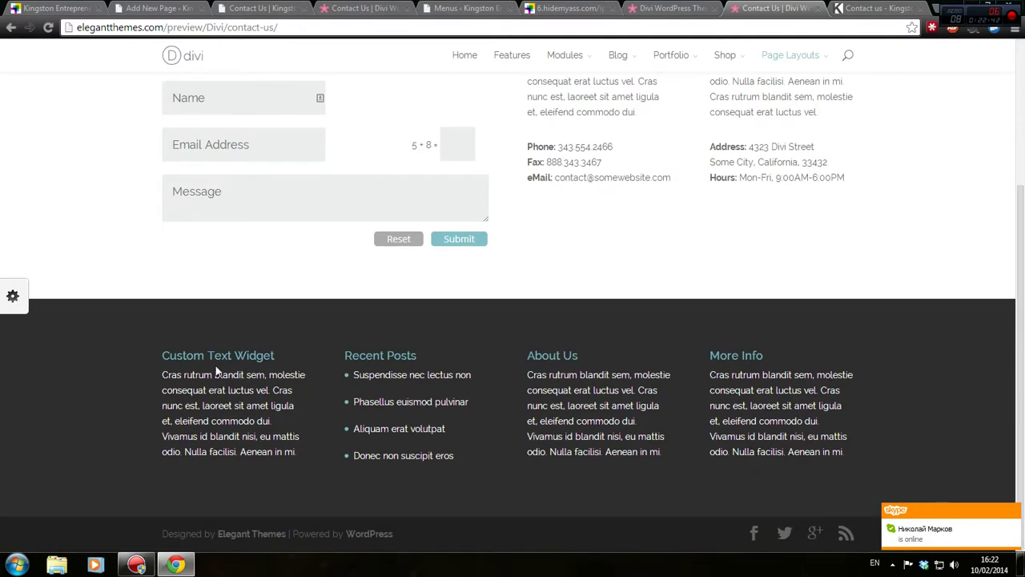
Browse the Divi demo contact page's footer widgets, then return to the Contact Us page builder
{"action": "left_click_drag", "start_coordinate": [171, 353], "coordinate": [214, 391]}
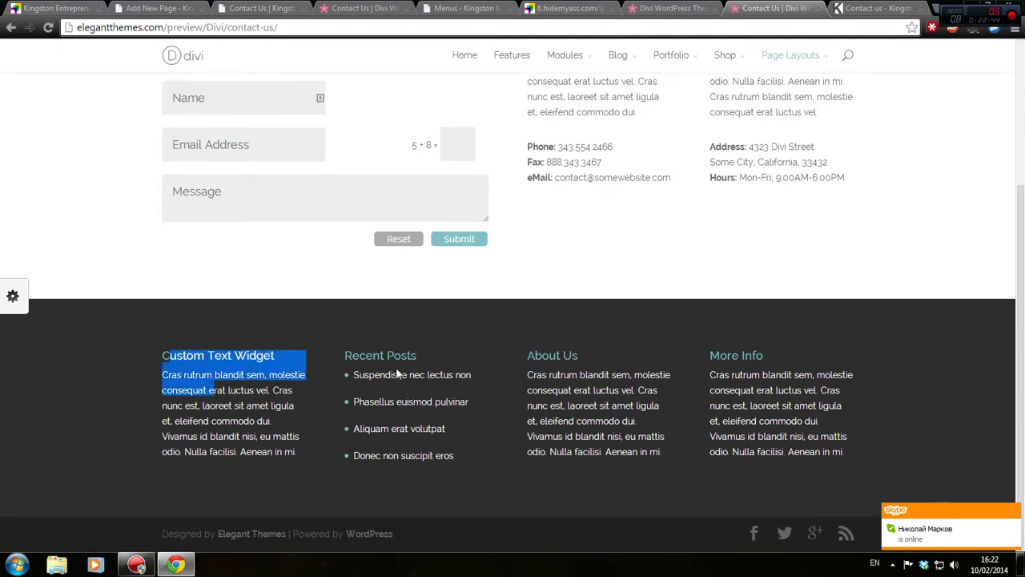
{"action": "left_click", "coordinate": [684, 384]}
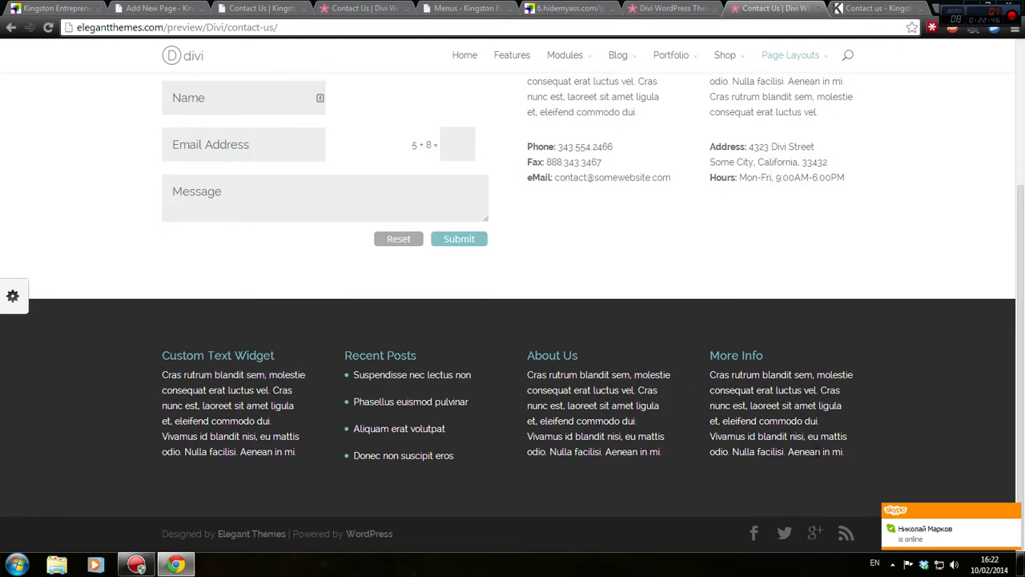
{"action": "scroll", "coordinate": [817, 453], "scroll_direction": "up", "scroll_amount": 3}
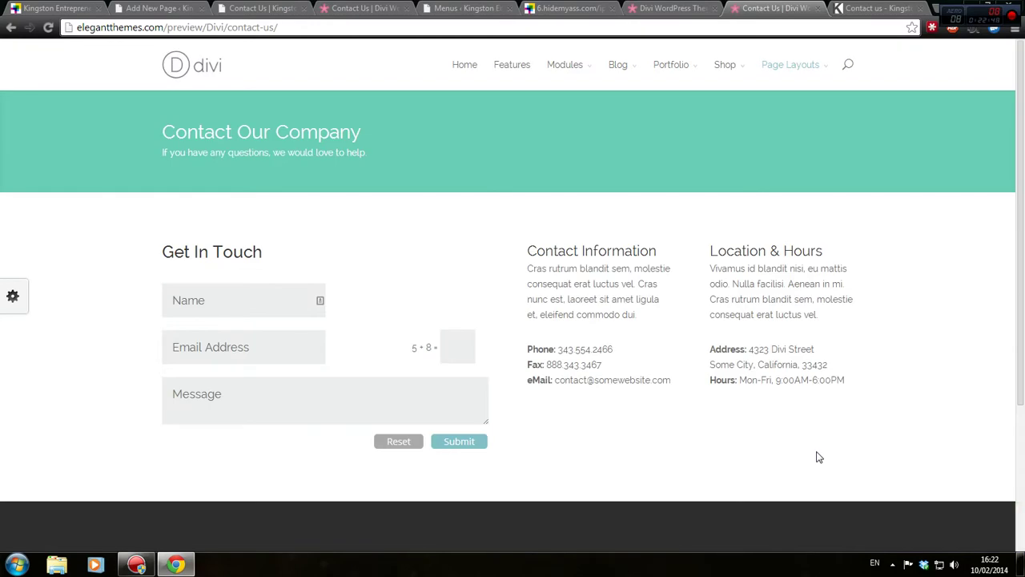
{"action": "scroll", "coordinate": [817, 453], "scroll_direction": "down", "scroll_amount": 2}
{"action": "scroll", "coordinate": [817, 451], "scroll_direction": "down", "scroll_amount": 1}
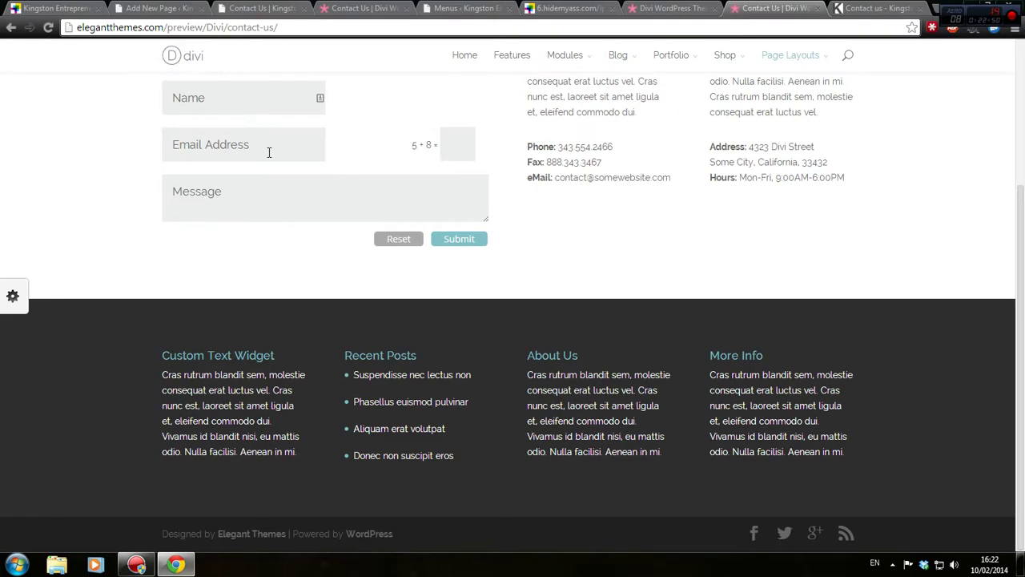
{"action": "left_click", "coordinate": [153, 7]}
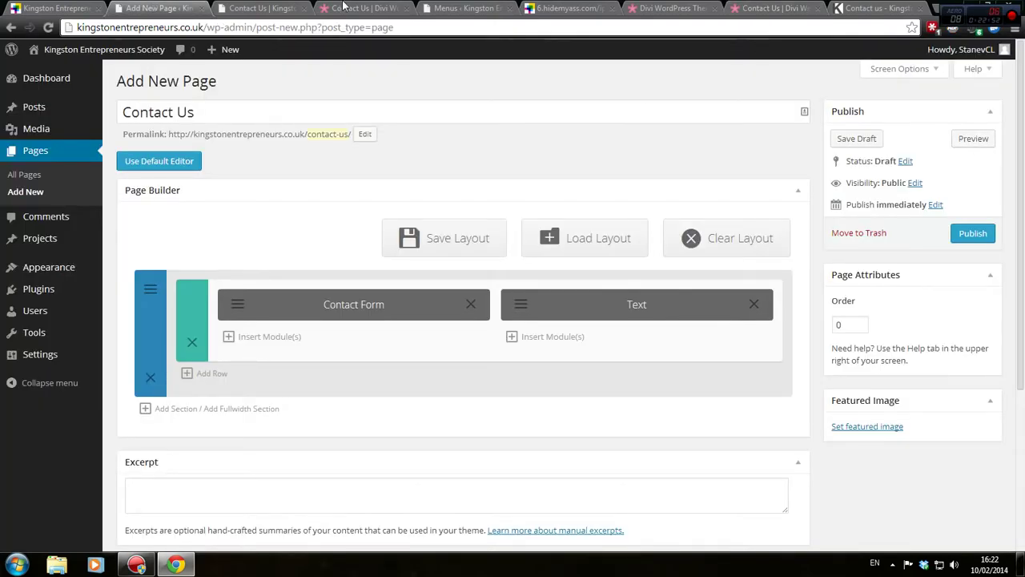
{"action": "left_click", "coordinate": [256, 8]}
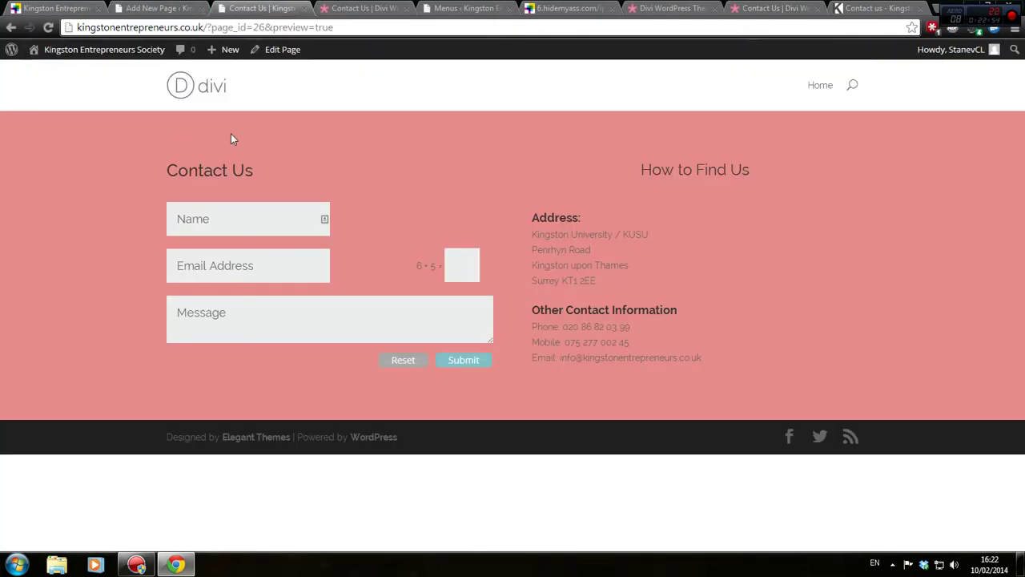
{"action": "left_click_drag", "start_coordinate": [539, 235], "coordinate": [660, 276]}
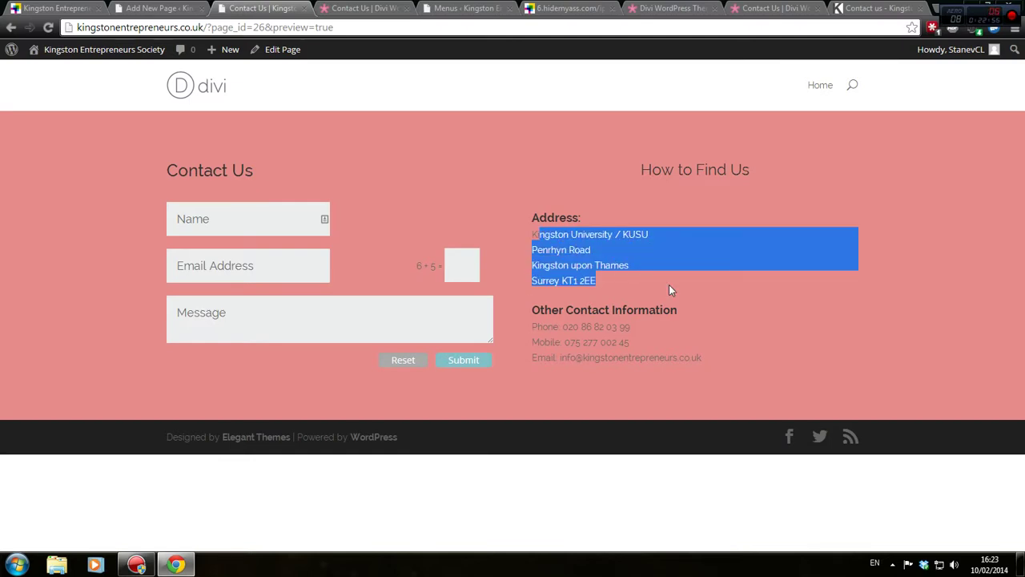
{"action": "left_click_drag", "start_coordinate": [596, 277], "coordinate": [532, 232]}
{"action": "left_click", "coordinate": [532, 233]}
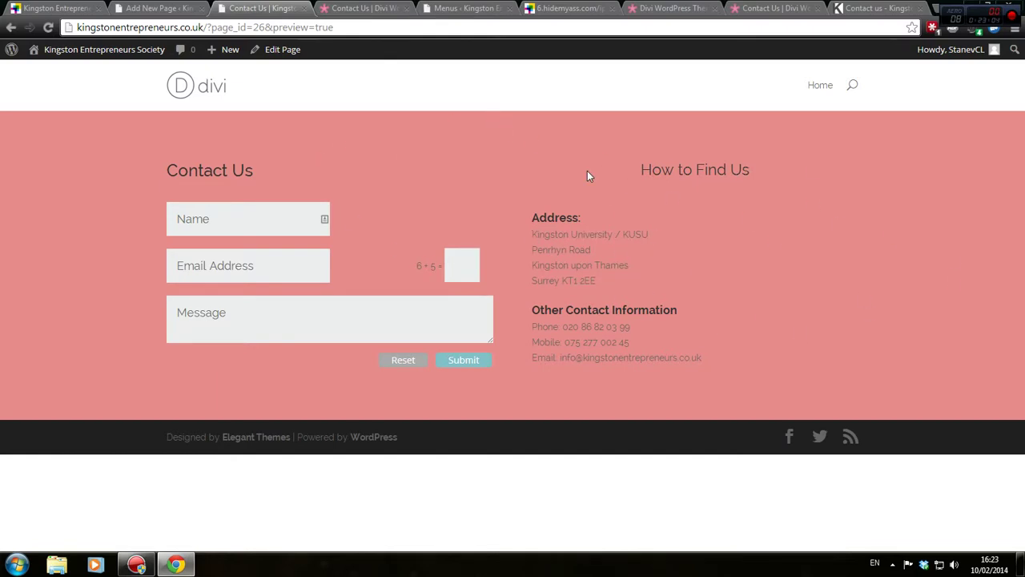
{"action": "left_click", "coordinate": [156, 8]}
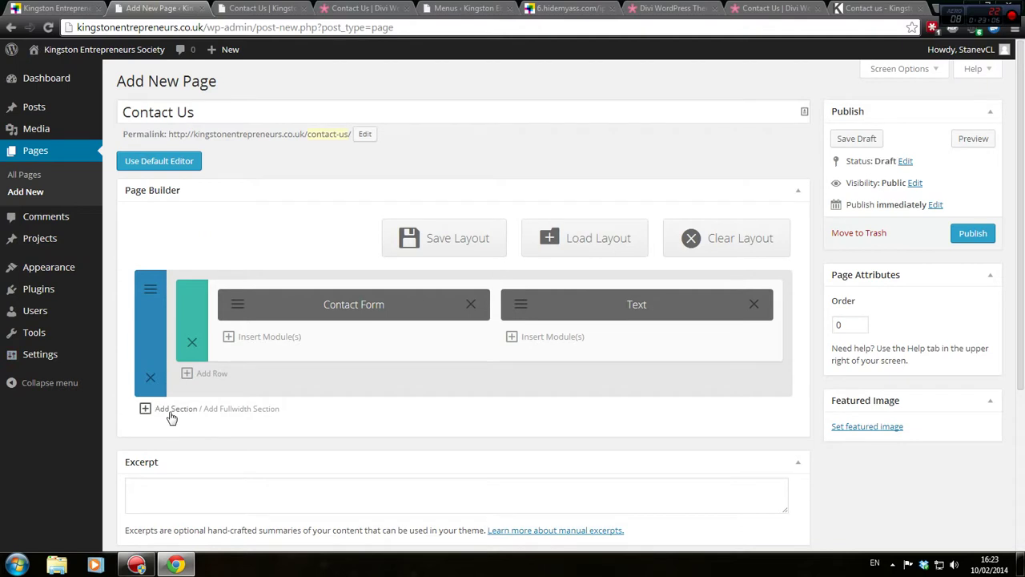
Save the Contact Us page as a draft, and add then remove an extra row in the first section
{"action": "left_click", "coordinate": [855, 141]}
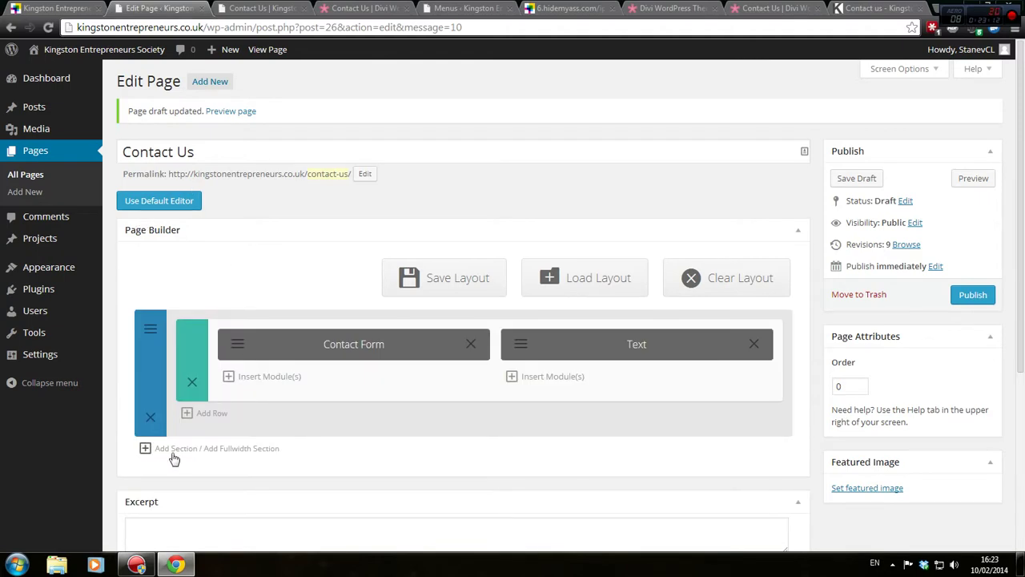
{"action": "left_click", "coordinate": [144, 449]}
{"action": "scroll", "coordinate": [328, 476], "scroll_direction": "down", "scroll_amount": 1}
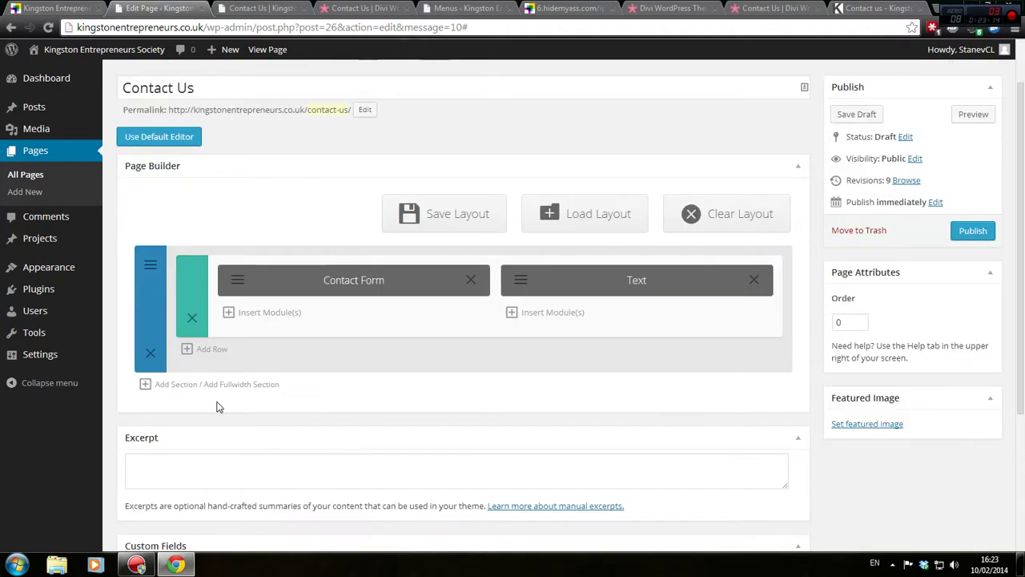
{"action": "left_click", "coordinate": [210, 348]}
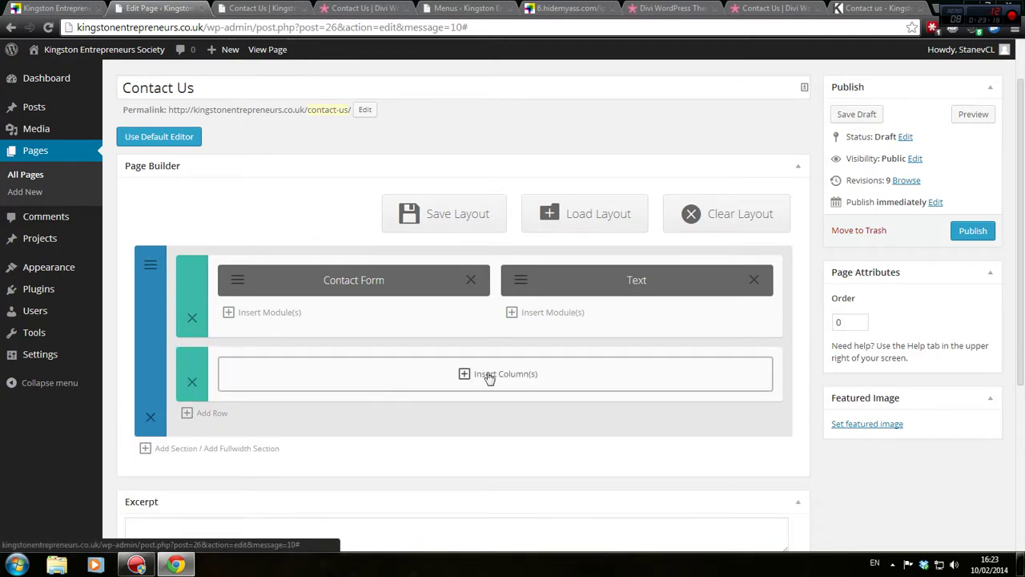
{"action": "left_click", "coordinate": [191, 382]}
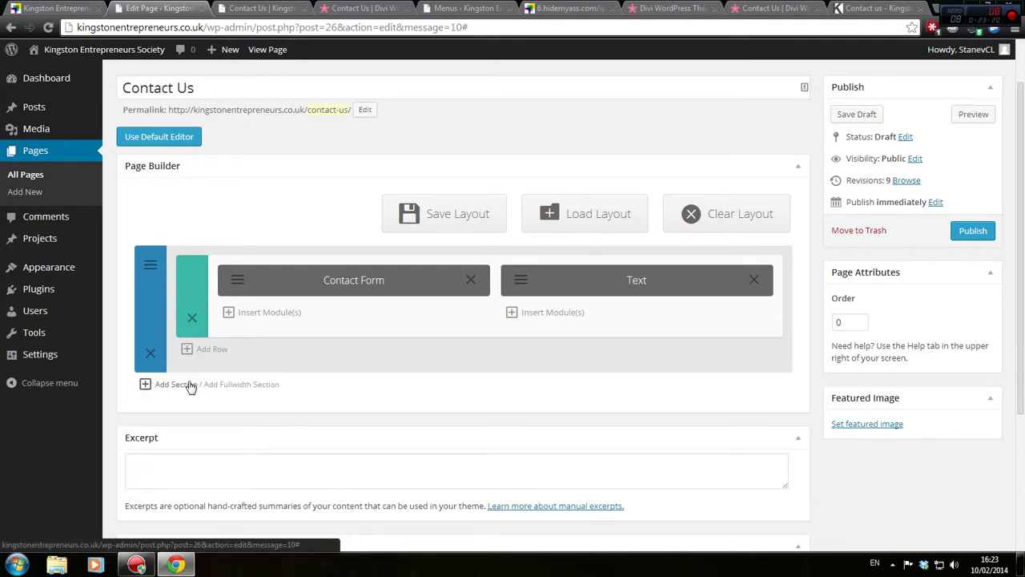
Check the Contact Us preview, then add a new empty section below the first
{"action": "left_click", "coordinate": [234, 8]}
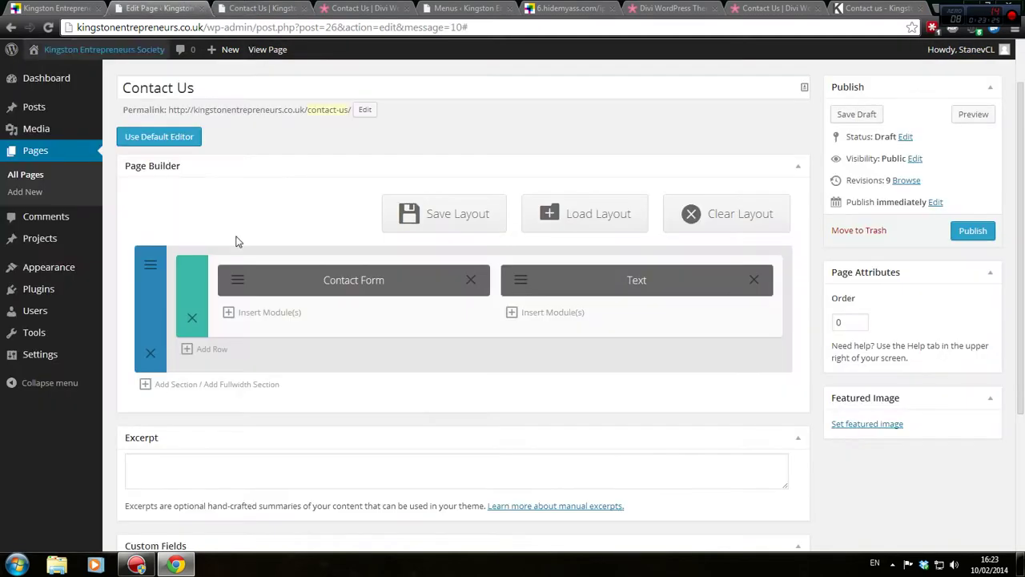
{"action": "left_click", "coordinate": [165, 8]}
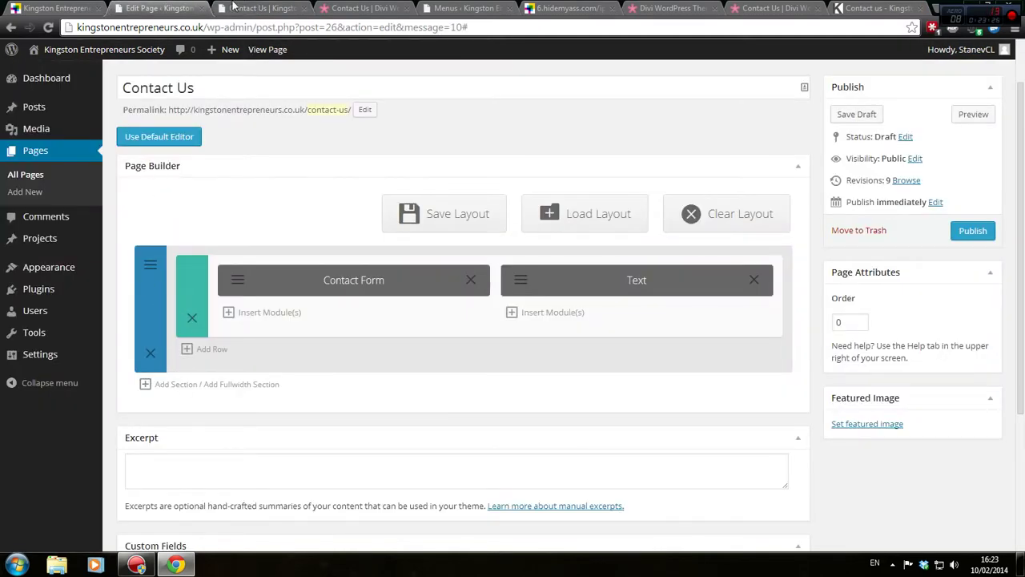
{"action": "left_click", "coordinate": [235, 8]}
{"action": "left_click", "coordinate": [172, 8]}
{"action": "scroll", "coordinate": [322, 376], "scroll_direction": "down", "scroll_amount": 3}
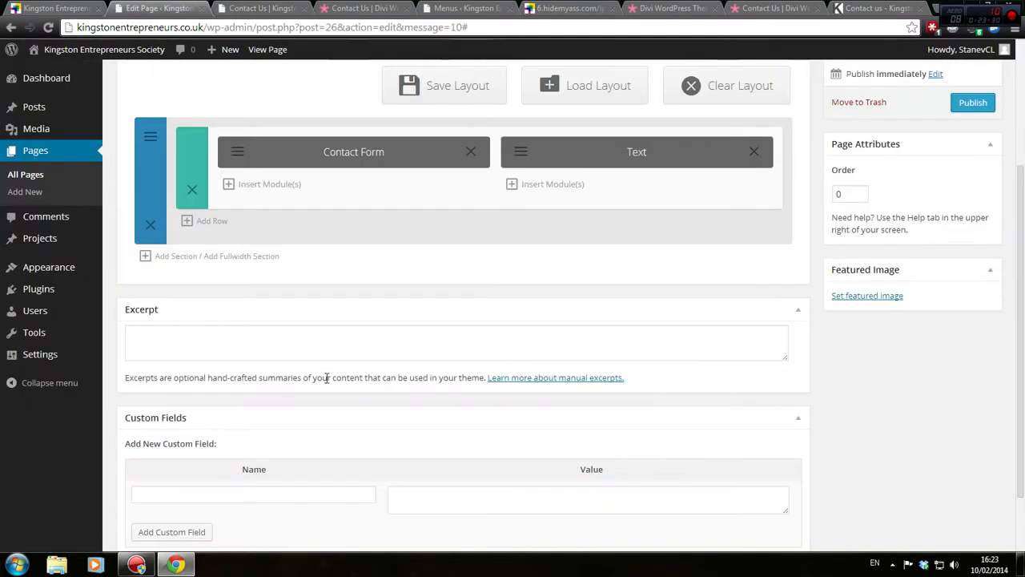
{"action": "left_click", "coordinate": [176, 256]}
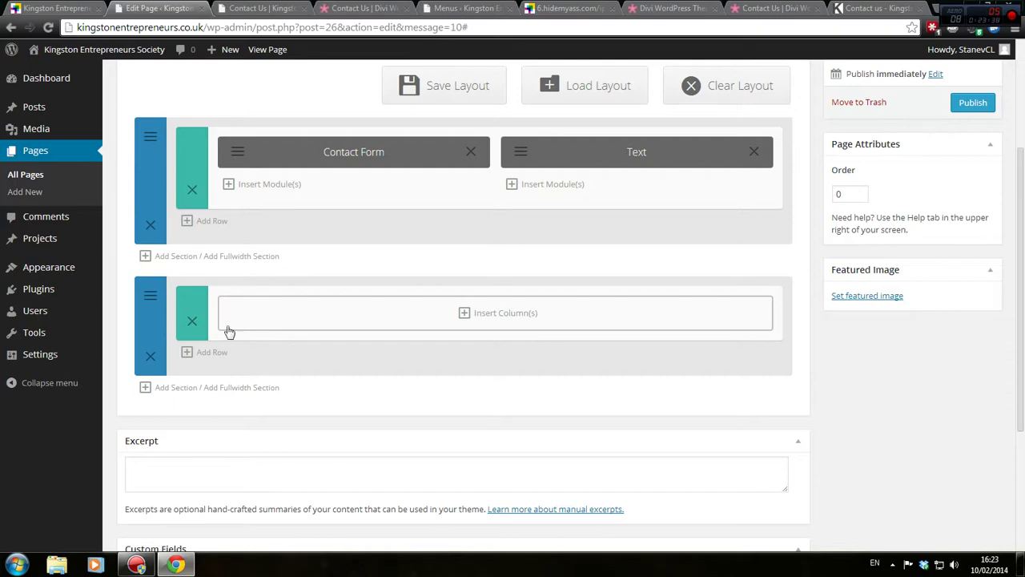
Split the new section's row into four 1/4 columns and bring up the first column's module list
{"action": "left_click", "coordinate": [476, 324]}
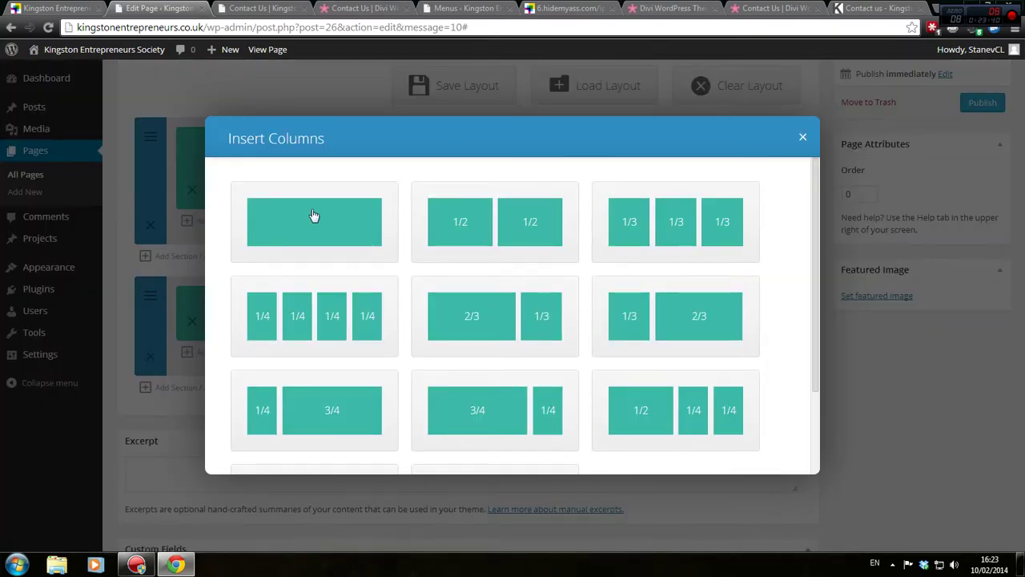
{"action": "left_click", "coordinate": [344, 320]}
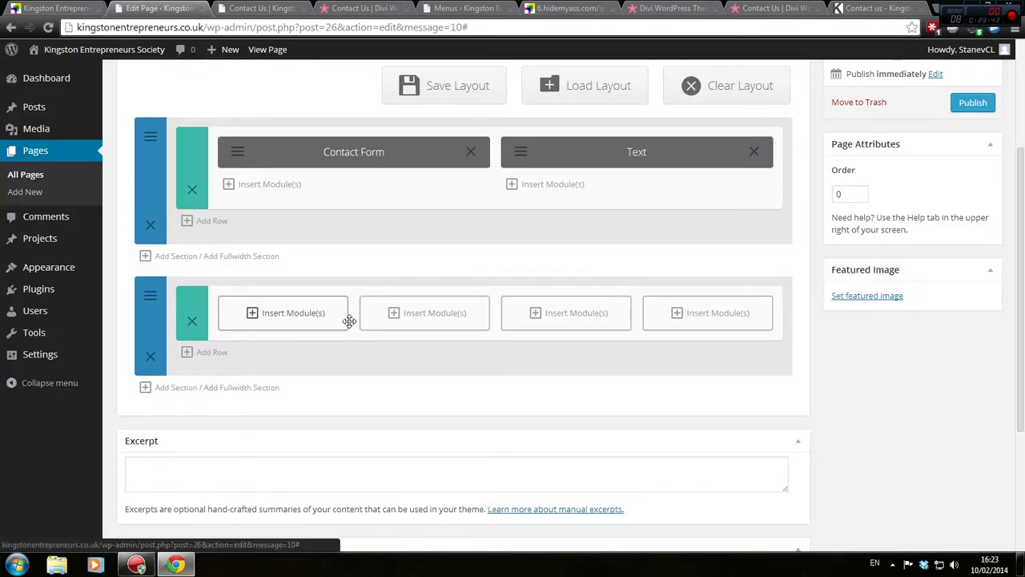
{"action": "left_click", "coordinate": [292, 313]}
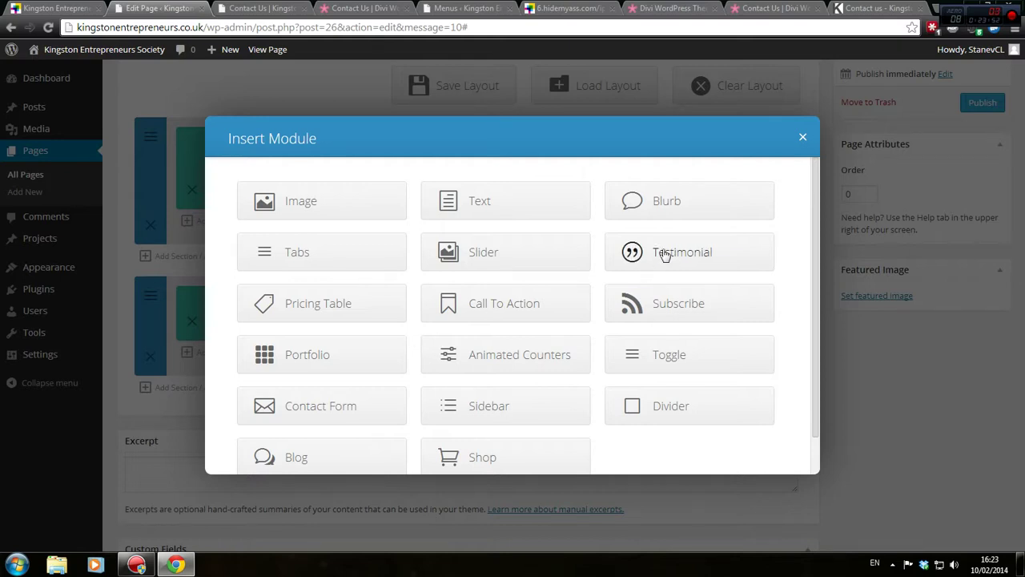
Look over the available modules, then switch to the Divi demo Contact Us page
{"action": "scroll", "coordinate": [665, 255], "scroll_direction": "down", "scroll_amount": 1}
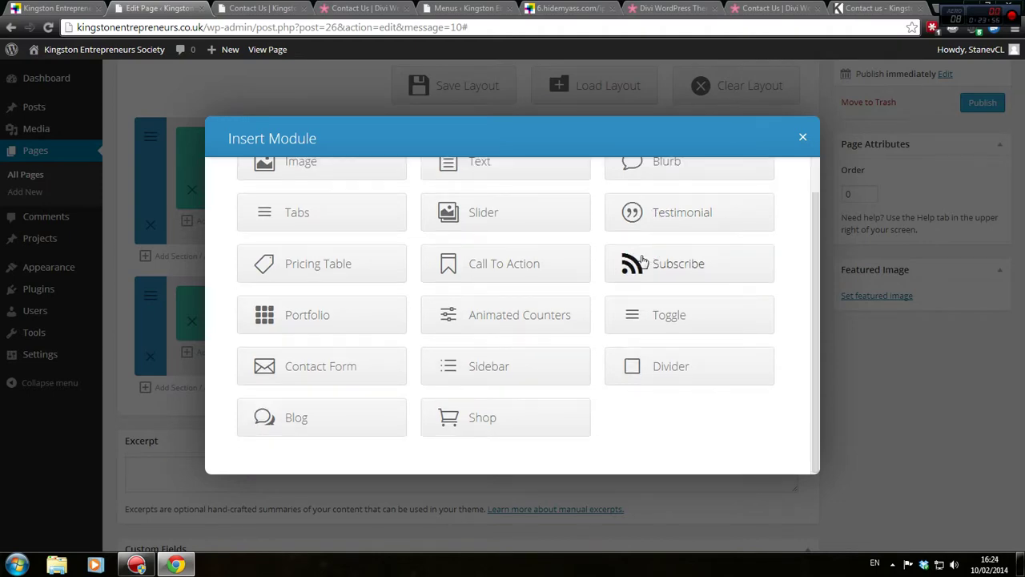
{"action": "scroll", "coordinate": [643, 258], "scroll_direction": "up", "scroll_amount": 1}
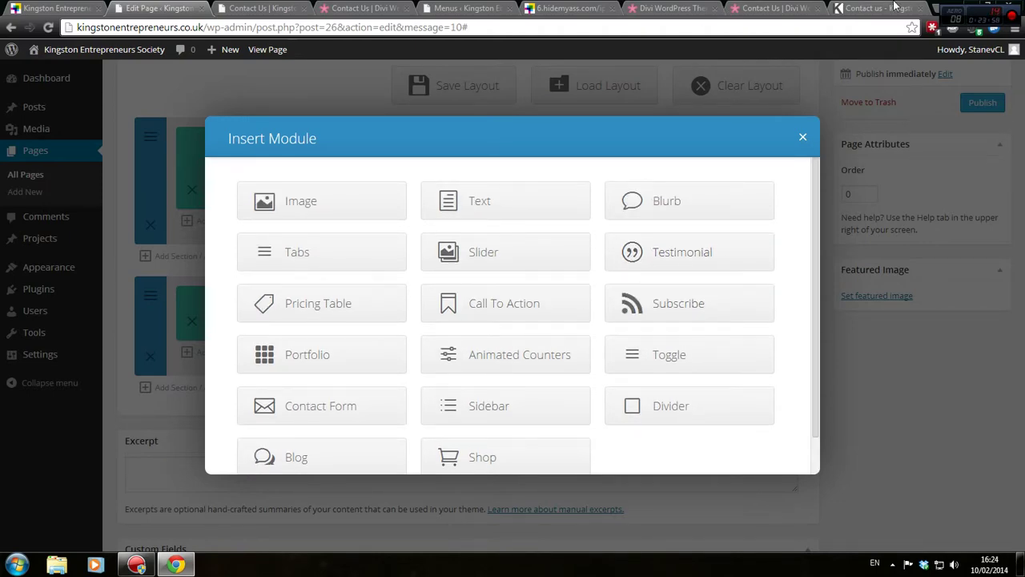
{"action": "left_click", "coordinate": [881, 8]}
{"action": "left_click", "coordinate": [789, 8]}
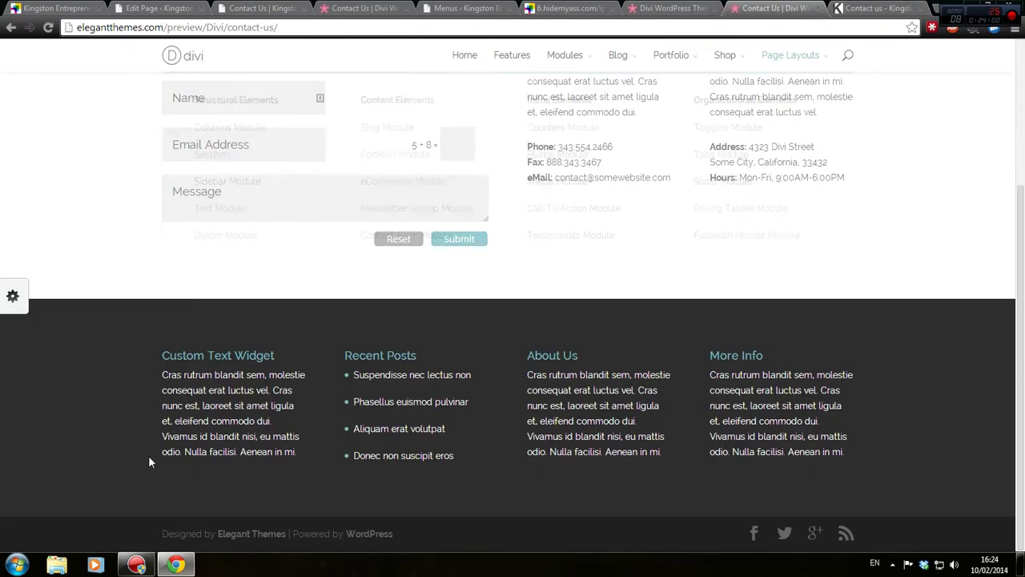
Review the old Kingston Entrepreneurs Services page, then return to the editor's module choices
{"action": "left_click_drag", "start_coordinate": [161, 355], "coordinate": [293, 359]}
{"action": "scroll", "coordinate": [292, 359], "scroll_direction": "up", "scroll_amount": 3}
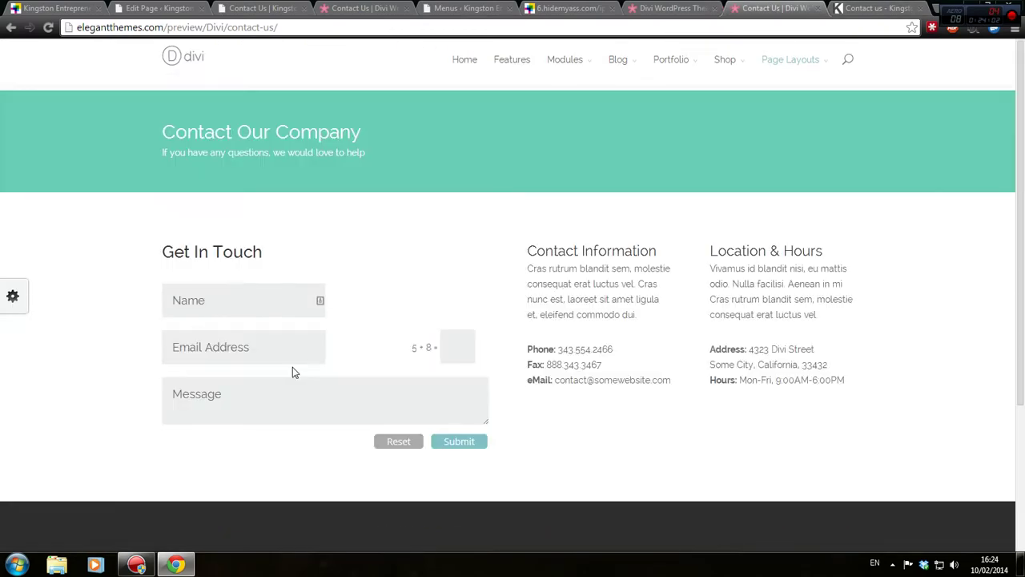
{"action": "left_click", "coordinate": [653, 8]}
{"action": "left_click", "coordinate": [559, 8]}
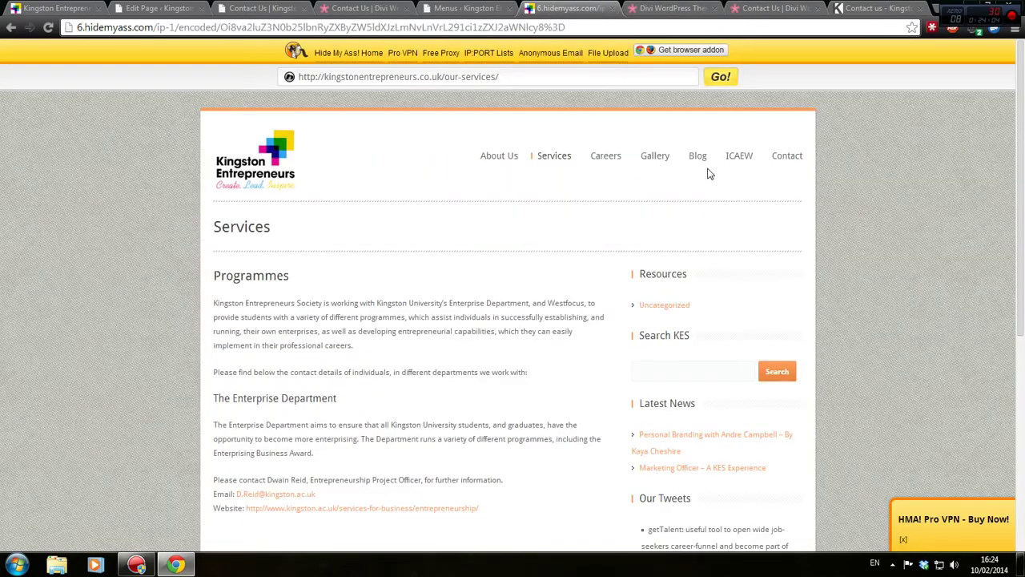
{"action": "scroll", "coordinate": [664, 232], "scroll_direction": "down", "scroll_amount": 3}
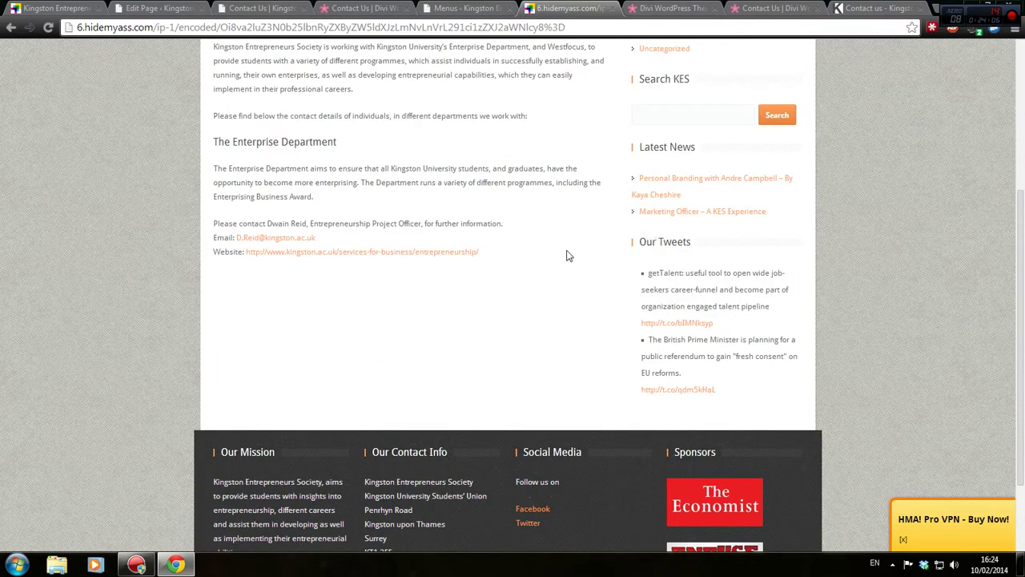
{"action": "scroll", "coordinate": [566, 256], "scroll_direction": "up", "scroll_amount": 2}
{"action": "scroll", "coordinate": [664, 264], "scroll_direction": "down", "scroll_amount": 2}
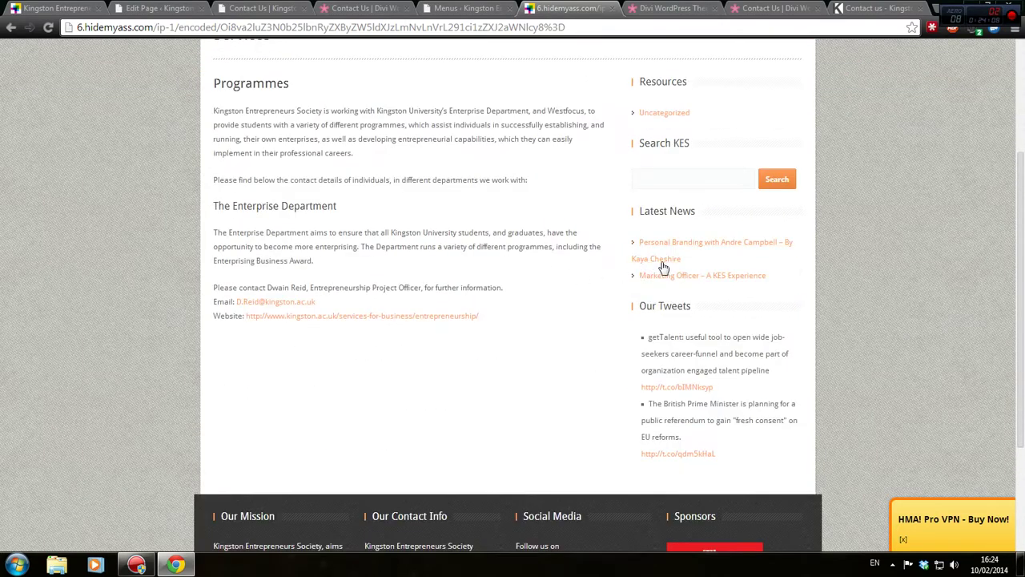
{"action": "left_click", "coordinate": [306, 8]}
{"action": "left_click", "coordinate": [175, 8]}
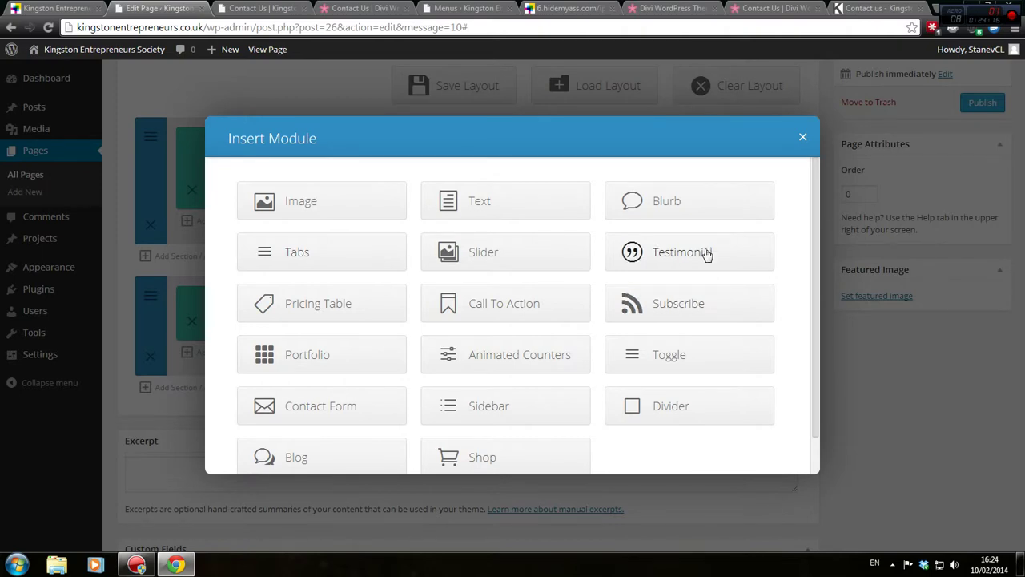
Add a Testimonial module to the first quarter column and close its settings with all fields blank
{"action": "left_click", "coordinate": [707, 253]}
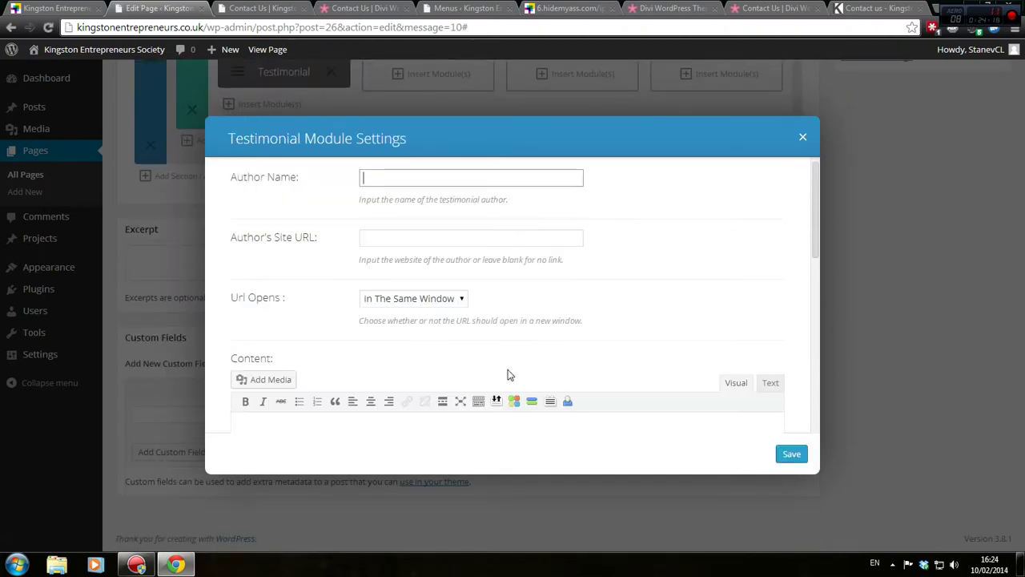
{"action": "left_click", "coordinate": [415, 257]}
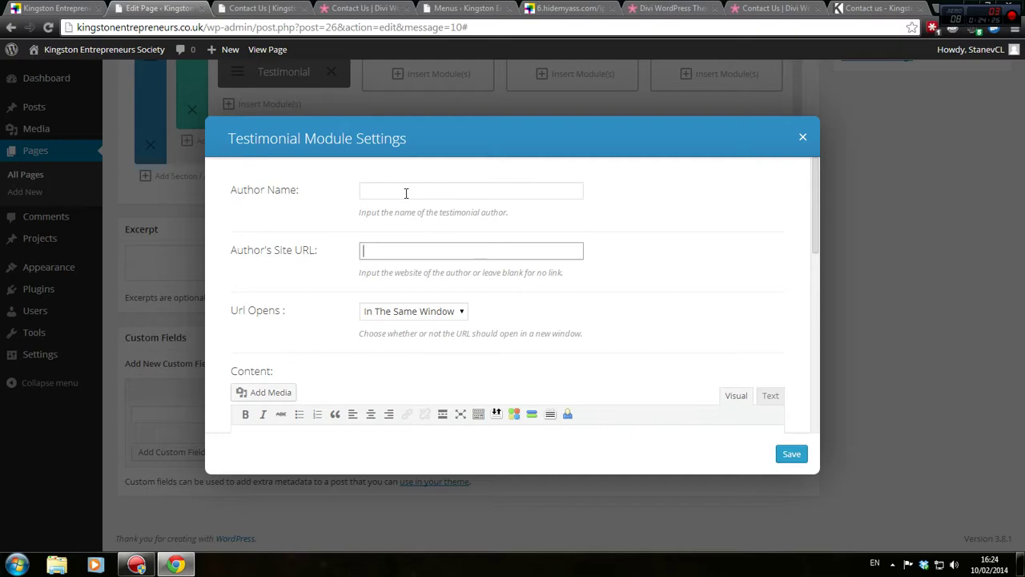
{"action": "left_click", "coordinate": [407, 193]}
{"action": "scroll", "coordinate": [425, 211], "scroll_direction": "down", "scroll_amount": 5}
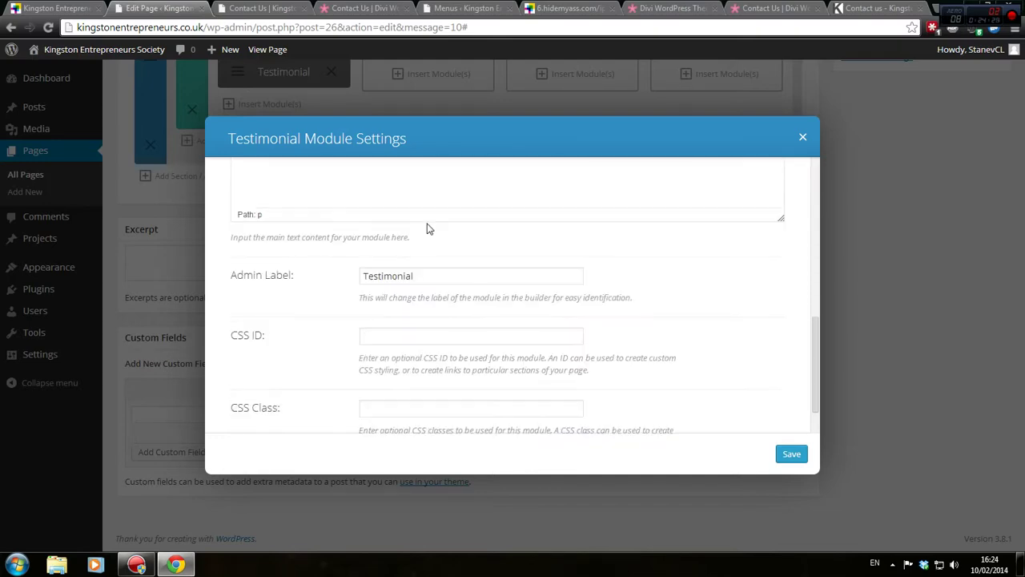
{"action": "scroll", "coordinate": [649, 369], "scroll_direction": "up", "scroll_amount": 2}
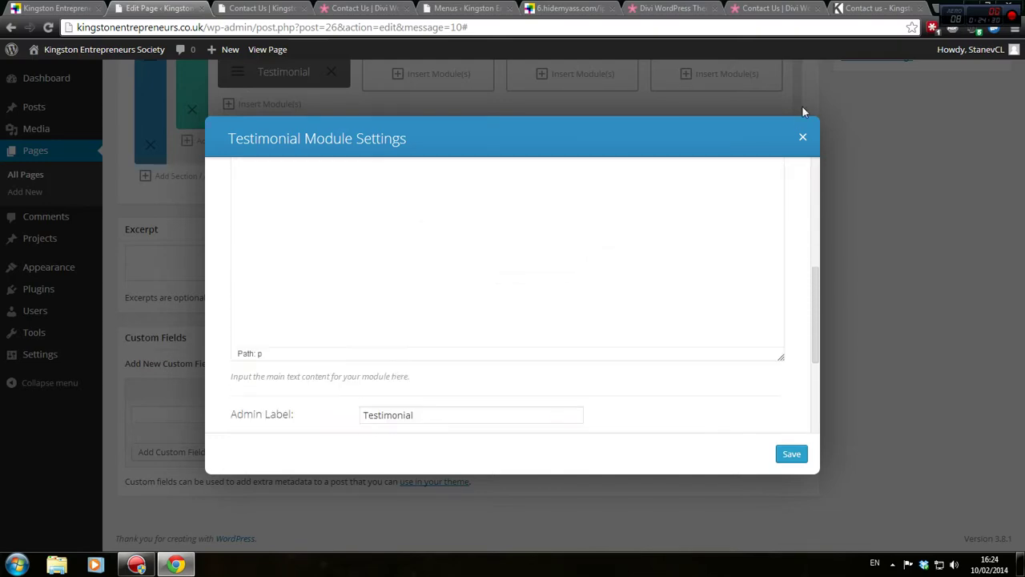
{"action": "left_click", "coordinate": [804, 141]}
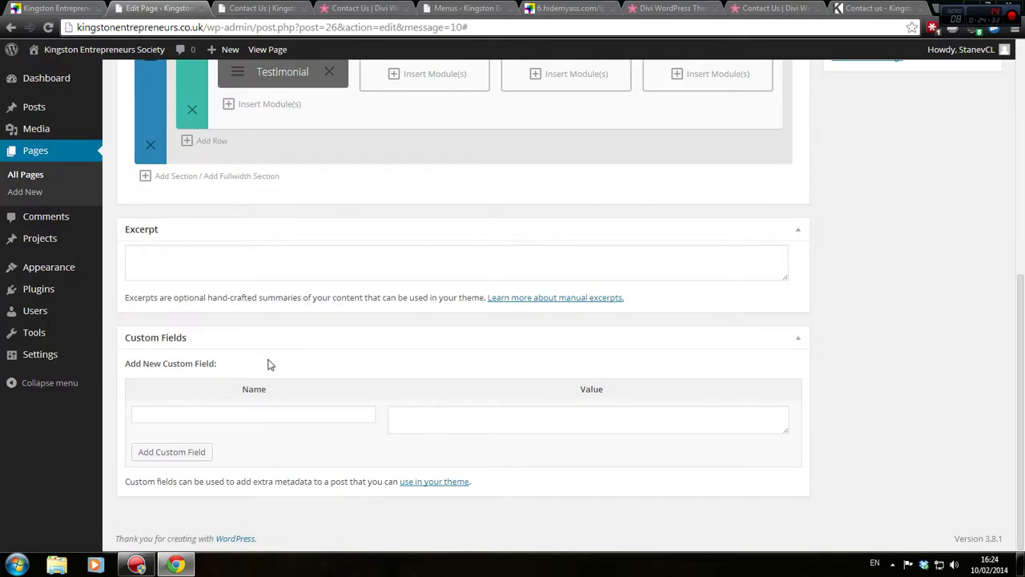
{"action": "scroll", "coordinate": [361, 295], "scroll_direction": "up", "scroll_amount": 3}
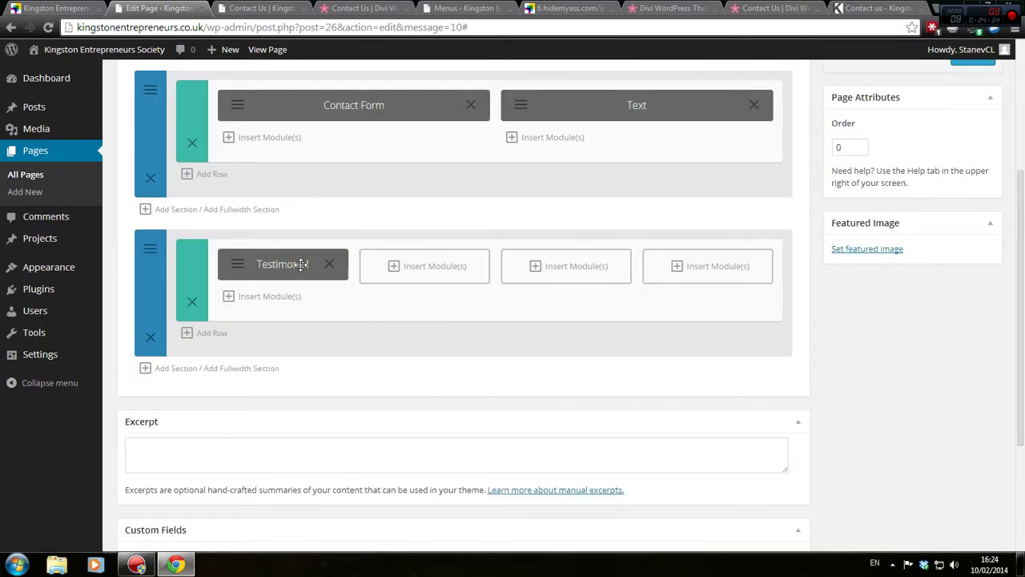
Delete the Testimonial module and reopen the module choices for the first column
{"action": "left_click", "coordinate": [329, 265]}
{"action": "left_click", "coordinate": [320, 270]}
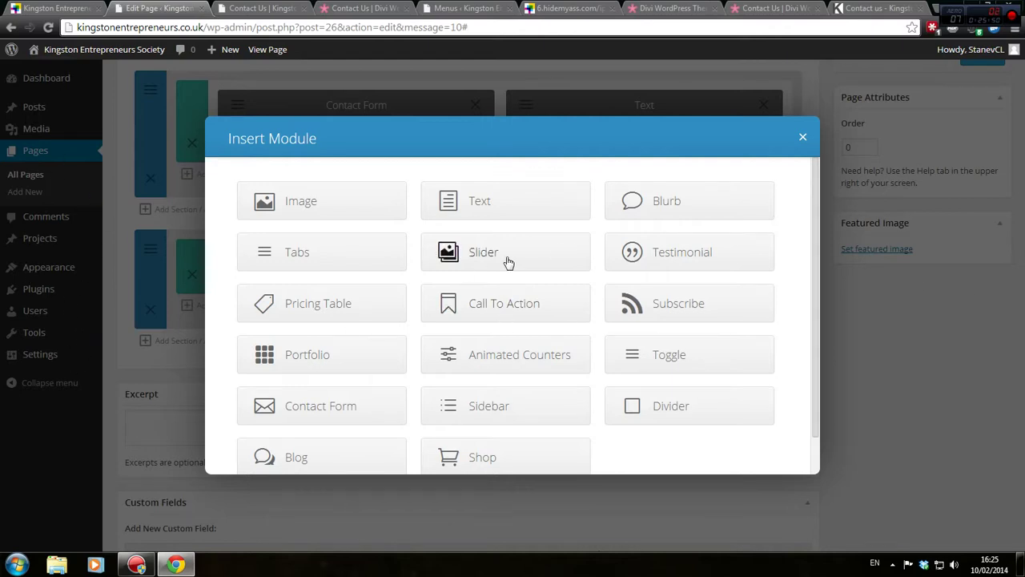
Add an Image module to the first column and close its settings unchanged
{"action": "scroll", "coordinate": [529, 280], "scroll_direction": "down", "scroll_amount": 1}
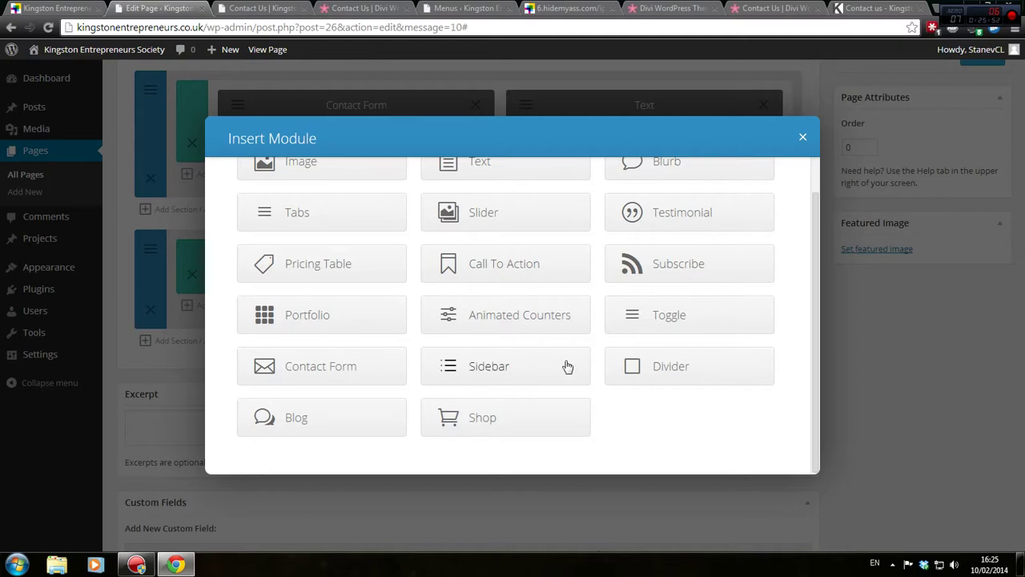
{"action": "scroll", "coordinate": [582, 357], "scroll_direction": "up", "scroll_amount": 1}
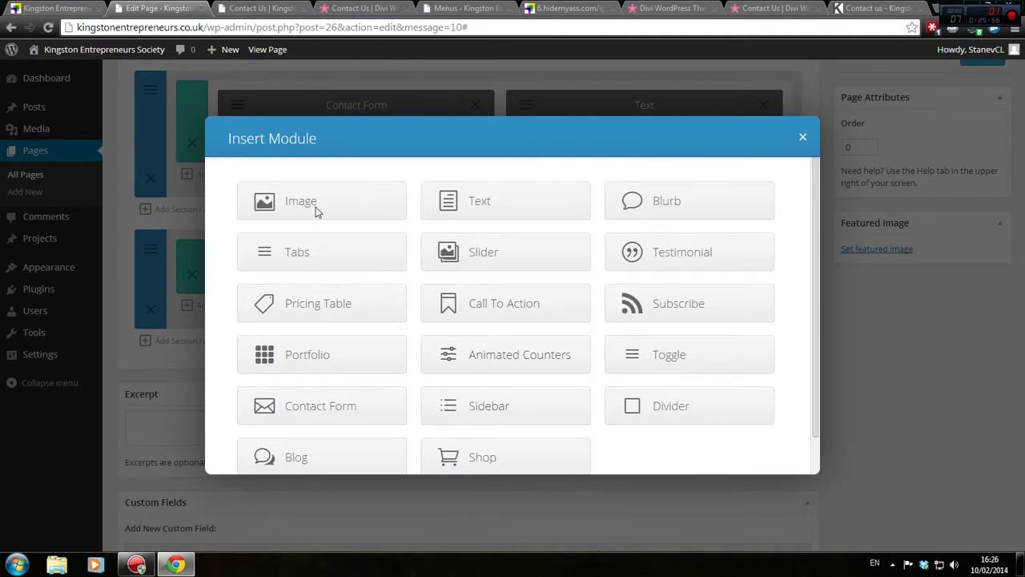
{"action": "left_click", "coordinate": [354, 191]}
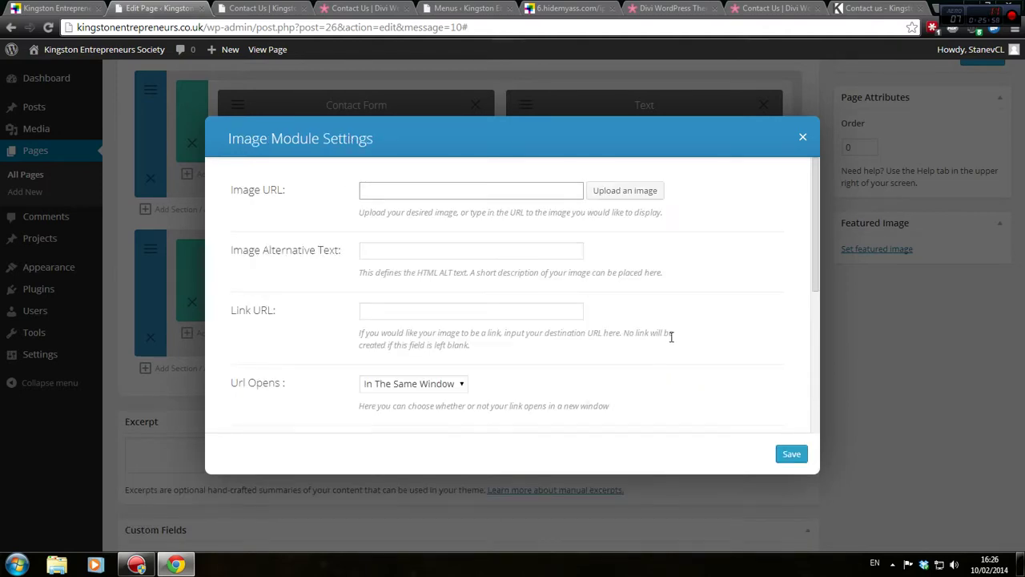
{"action": "scroll", "coordinate": [618, 345], "scroll_direction": "down", "scroll_amount": 1}
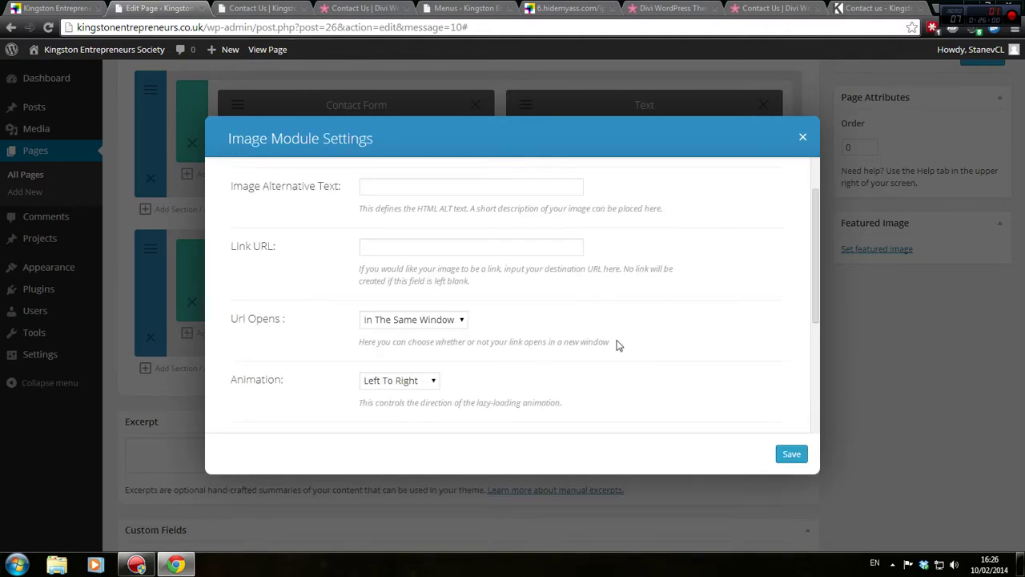
{"action": "scroll", "coordinate": [618, 344], "scroll_direction": "down", "scroll_amount": 3}
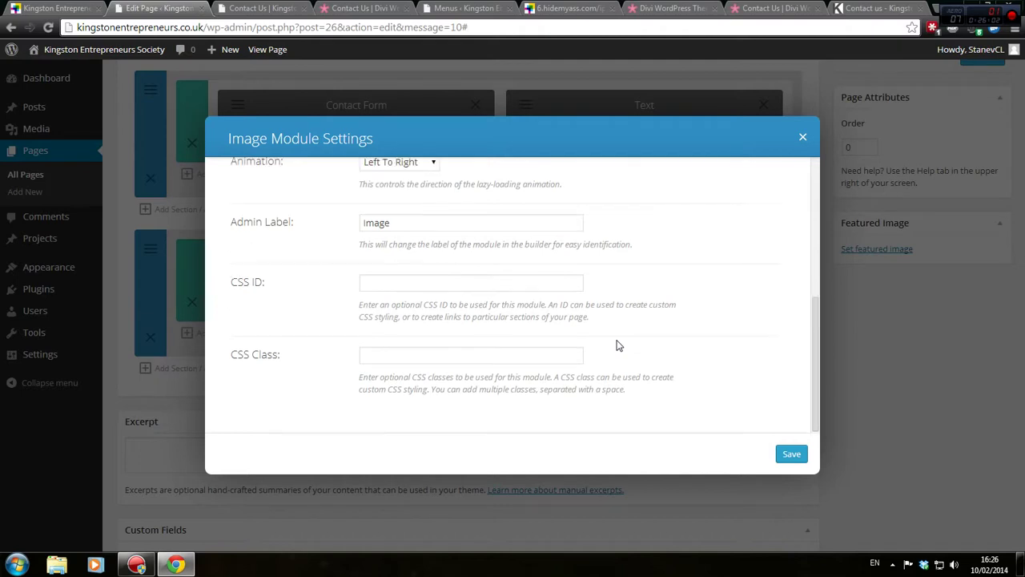
{"action": "scroll", "coordinate": [618, 345], "scroll_direction": "up", "scroll_amount": 5}
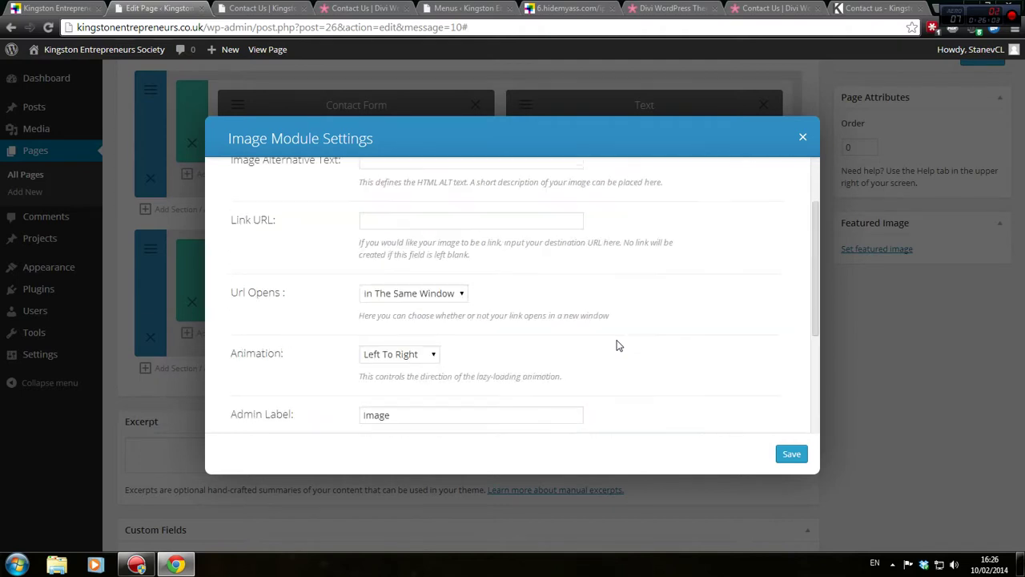
{"action": "left_click", "coordinate": [803, 137]}
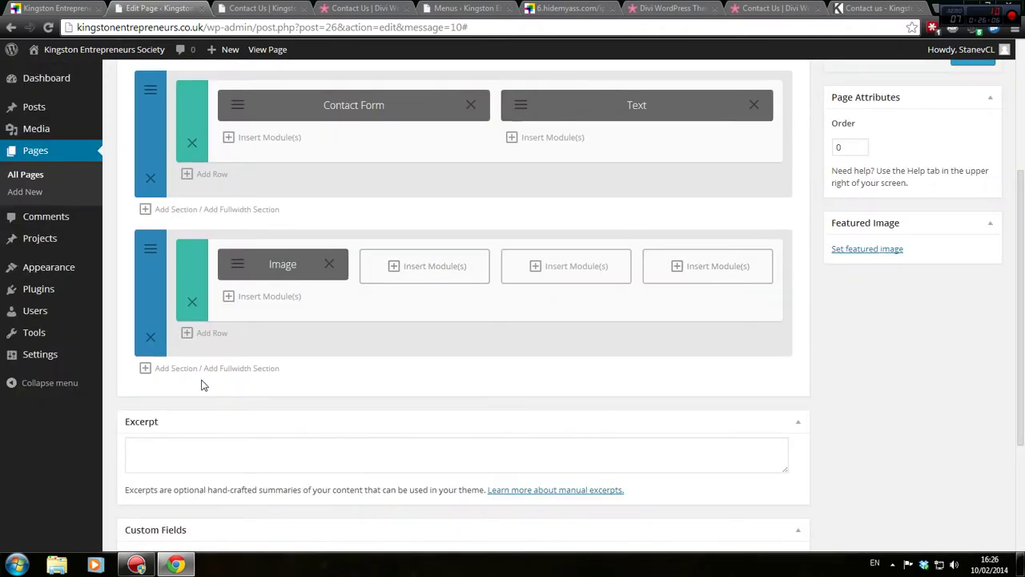
Delete the empty second section containing the Image module, then view the old site's tab
{"action": "left_click", "coordinate": [149, 337]}
{"action": "scroll", "coordinate": [256, 240], "scroll_direction": "up", "scroll_amount": 2}
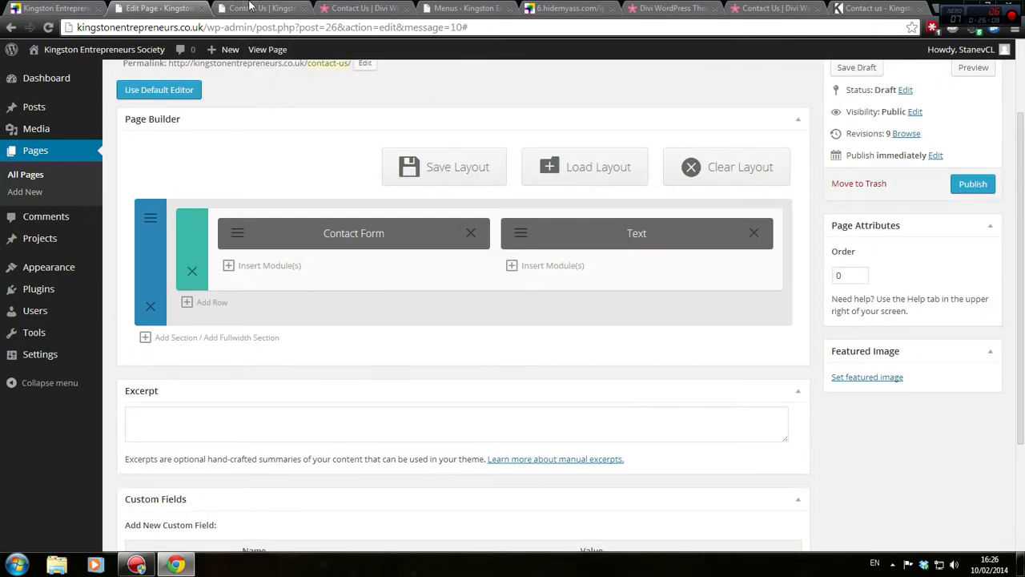
{"action": "left_click", "coordinate": [871, 6]}
Browse the old site's Blog posts through the HideMyAss proxy, then return to the Contact Us editor
{"action": "left_click", "coordinate": [577, 8]}
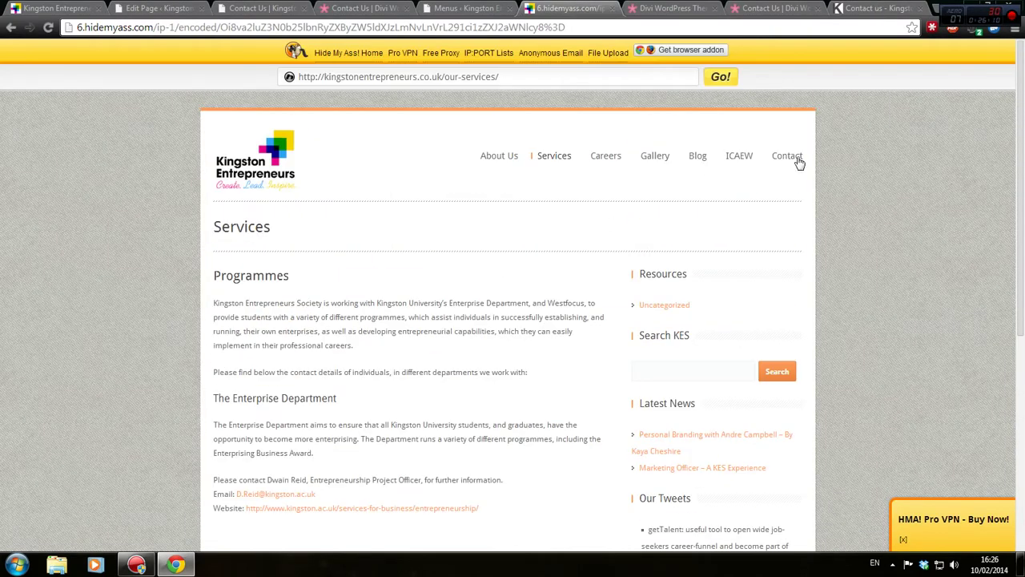
{"action": "left_click", "coordinate": [703, 160]}
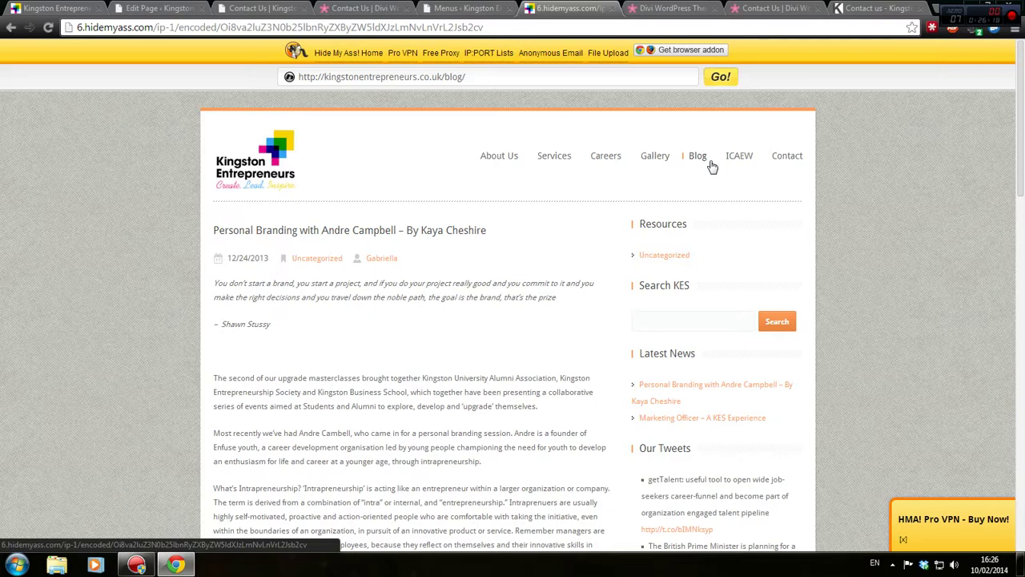
{"action": "scroll", "coordinate": [493, 297], "scroll_direction": "down", "scroll_amount": 7}
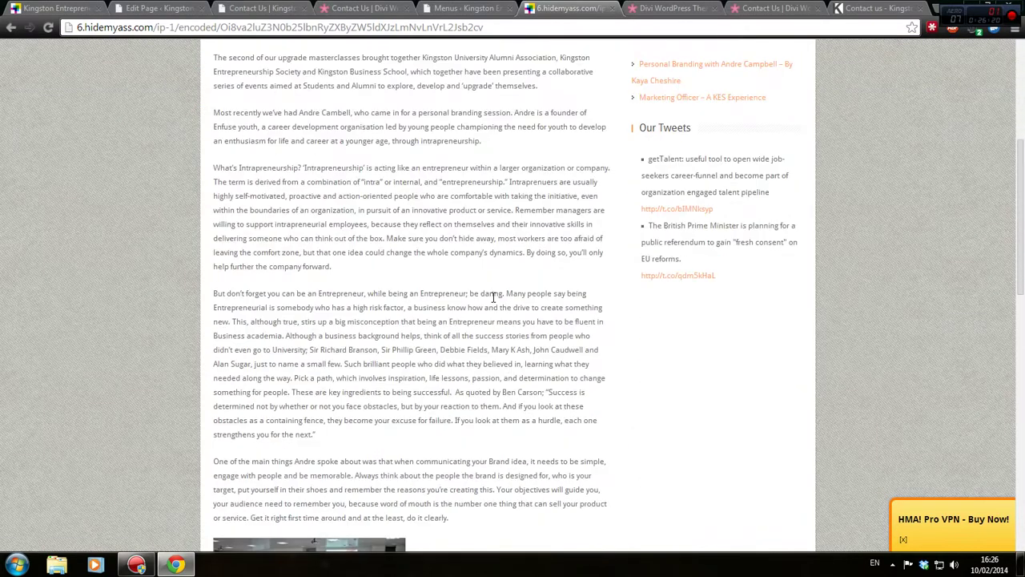
{"action": "scroll", "coordinate": [493, 297], "scroll_direction": "down", "scroll_amount": 2}
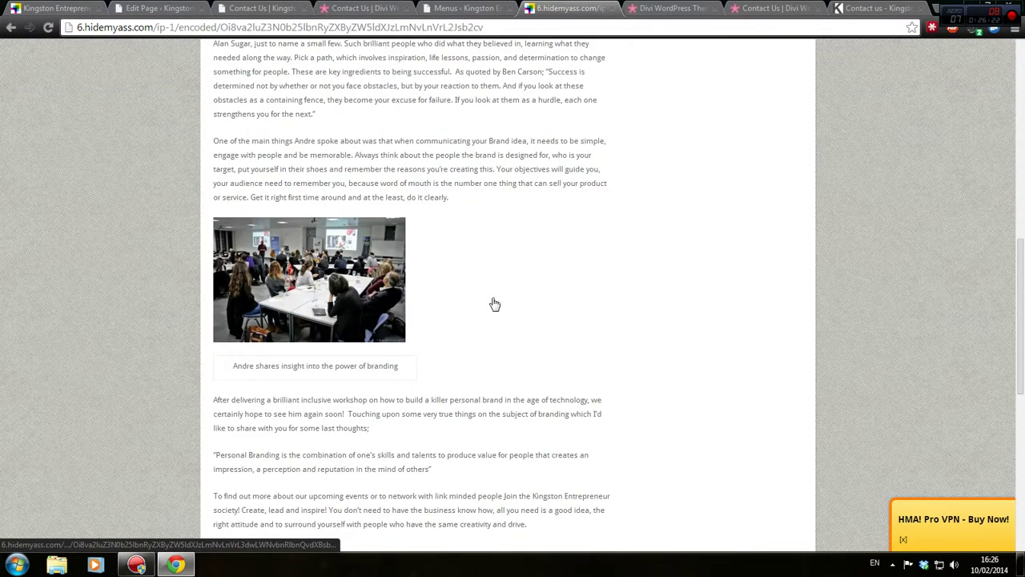
{"action": "scroll", "coordinate": [494, 304], "scroll_direction": "down", "scroll_amount": 4}
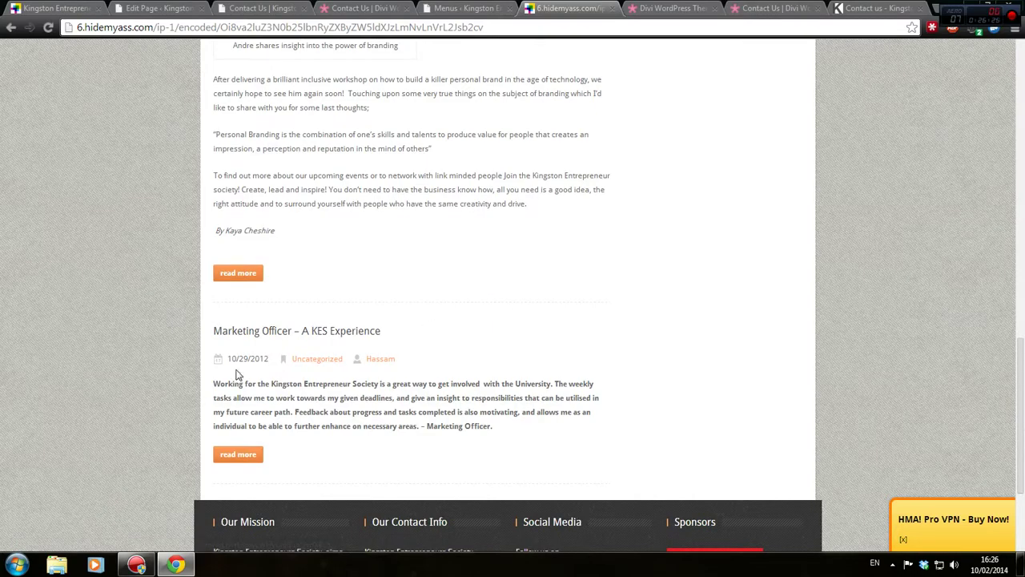
{"action": "scroll", "coordinate": [257, 375], "scroll_direction": "up", "scroll_amount": 12}
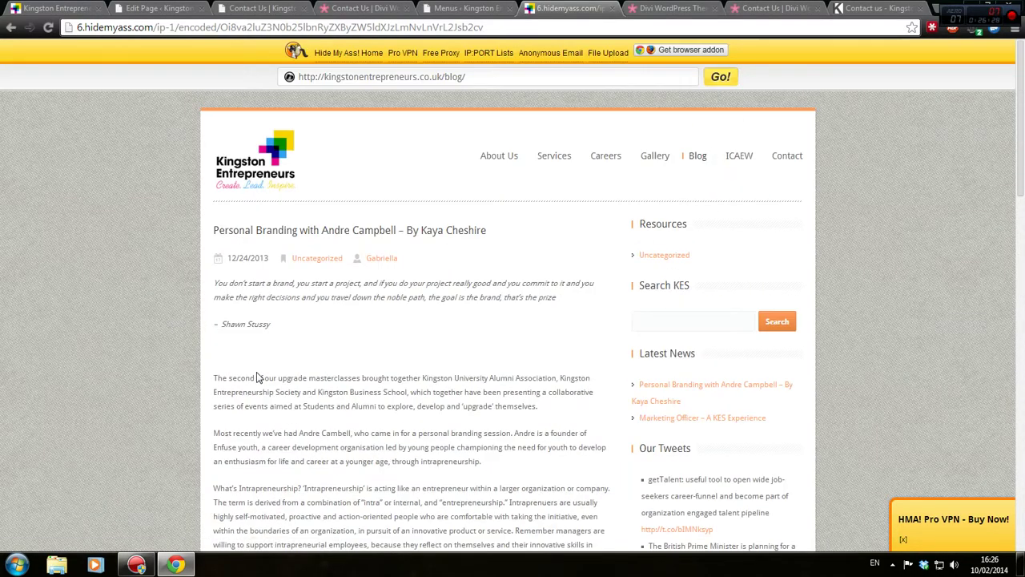
{"action": "scroll", "coordinate": [256, 376], "scroll_direction": "down", "scroll_amount": 12}
{"action": "scroll", "coordinate": [258, 385], "scroll_direction": "up", "scroll_amount": 12}
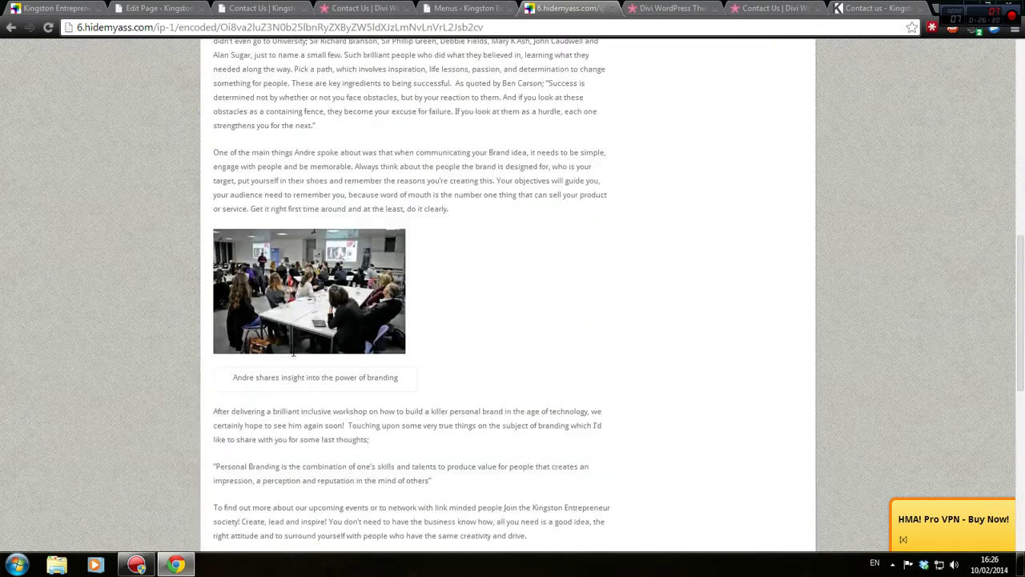
{"action": "left_click", "coordinate": [183, 7]}
Close all browser tabs to the right of the Contact Us page editor
{"action": "right_click", "coordinate": [168, 7]}
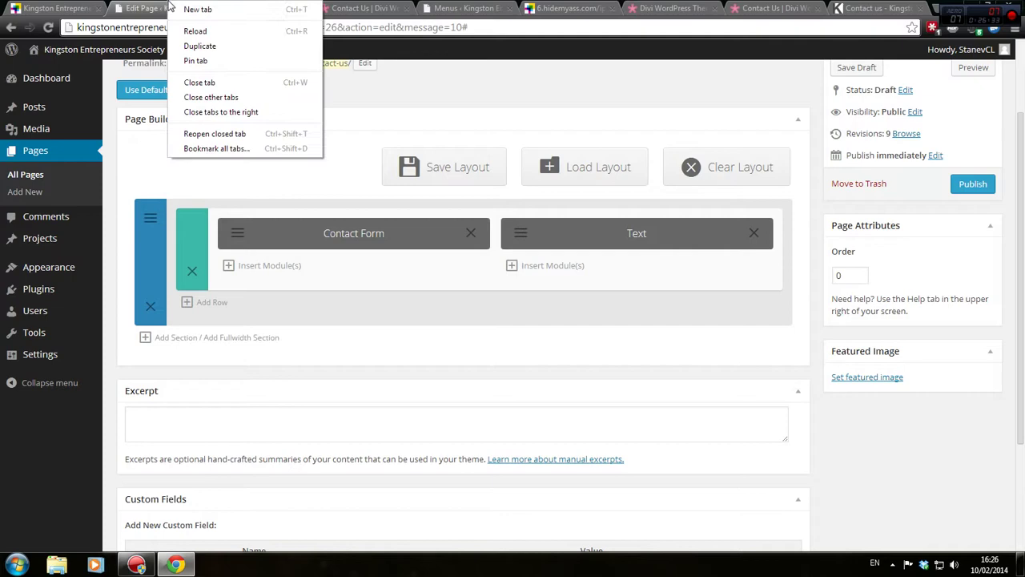
{"action": "left_click", "coordinate": [232, 120]}
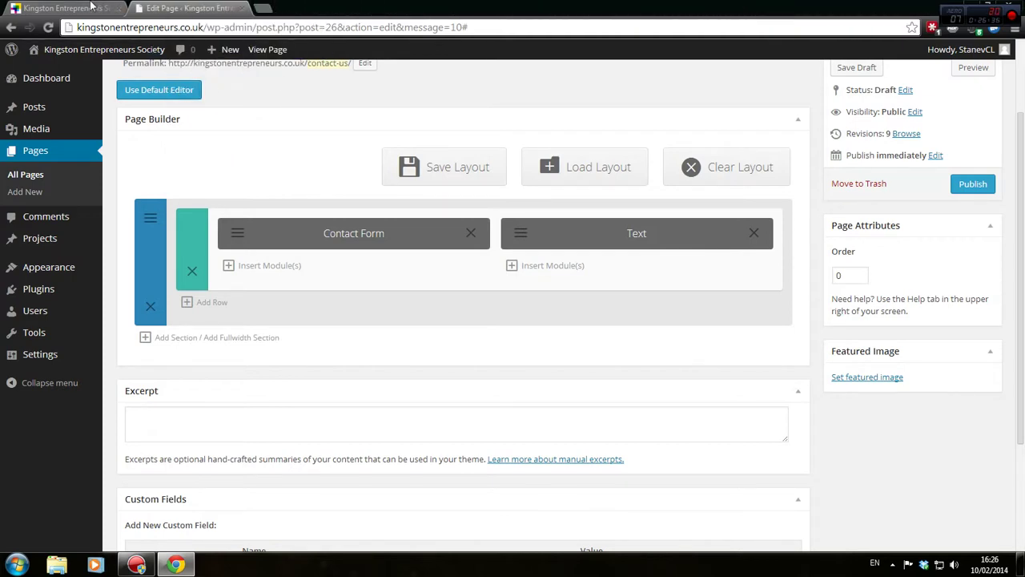
{"action": "left_click", "coordinate": [94, 7]}
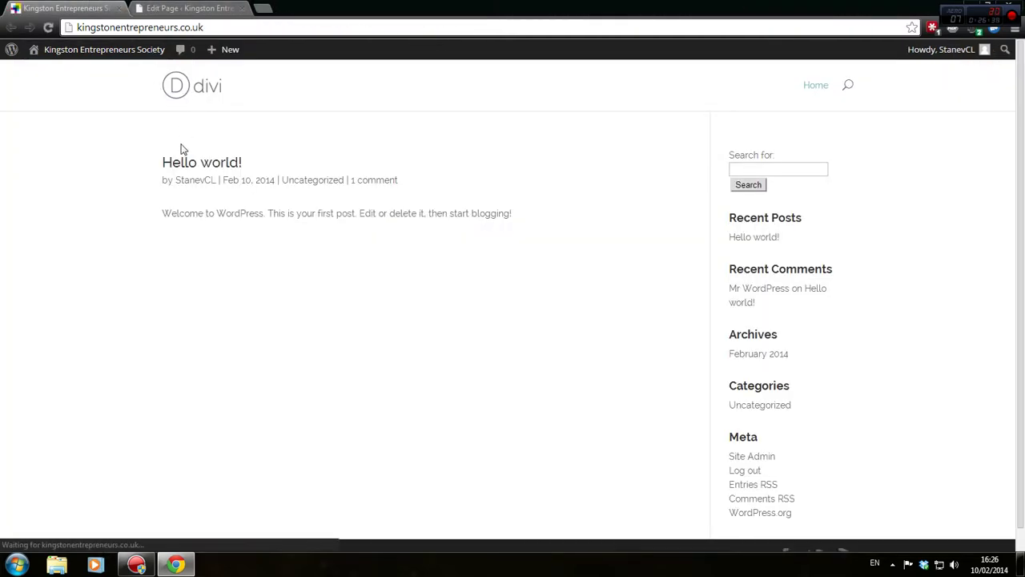
{"action": "left_click", "coordinate": [197, 9]}
{"action": "scroll", "coordinate": [328, 152], "scroll_direction": "up", "scroll_amount": 2}
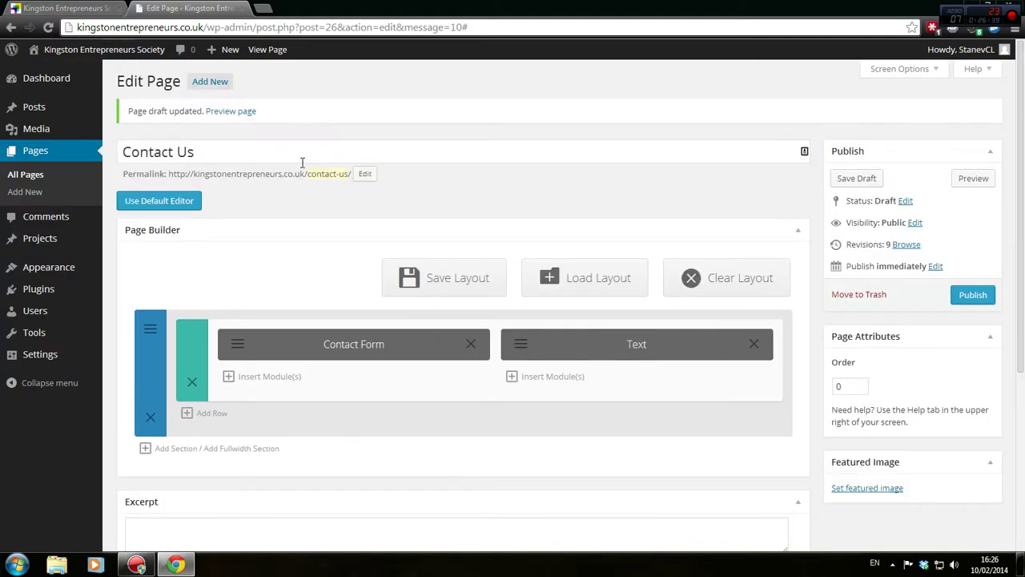
{"action": "left_click", "coordinate": [365, 175]}
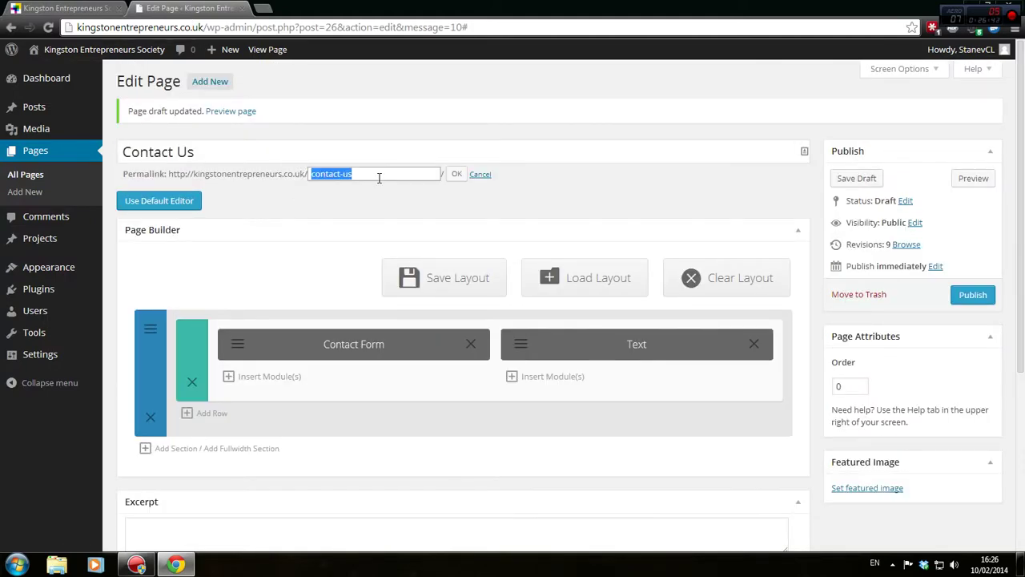
{"action": "left_click", "coordinate": [455, 175]}
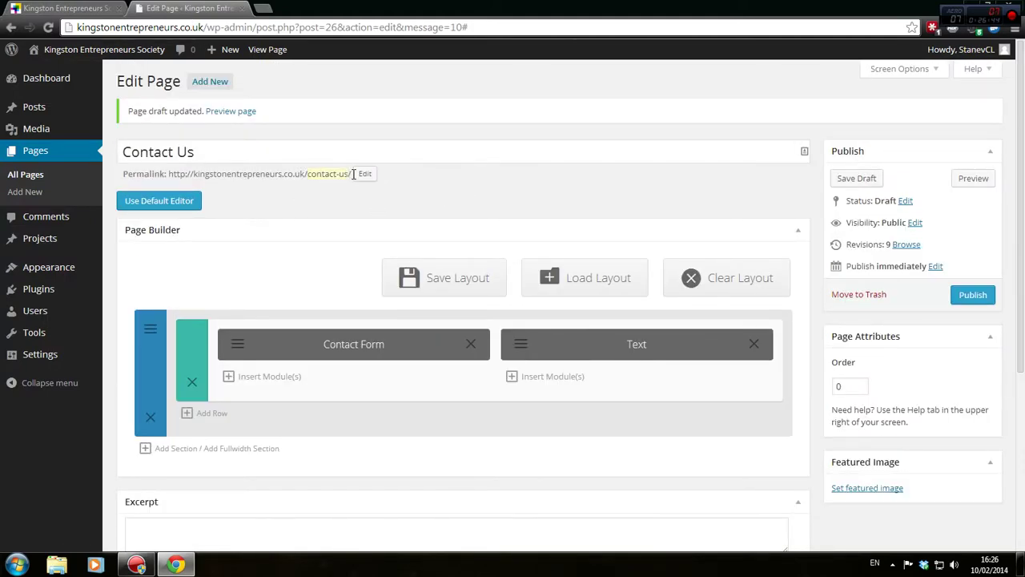
{"action": "left_click_drag", "start_coordinate": [353, 174], "coordinate": [169, 177]}
{"action": "right_click", "coordinate": [178, 177]}
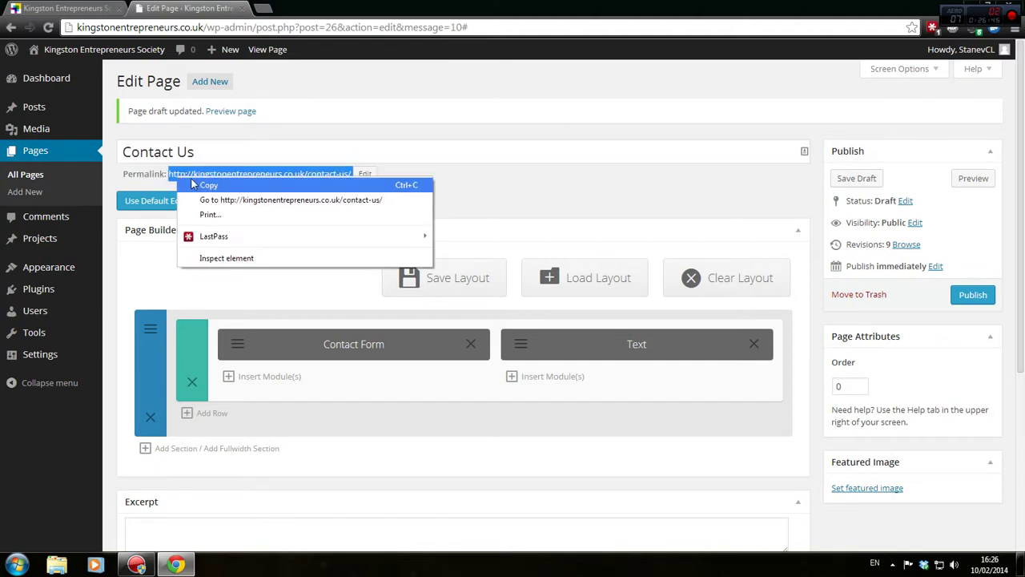
{"action": "left_click", "coordinate": [192, 185]}
{"action": "mouse_move", "coordinate": [70, 264]}
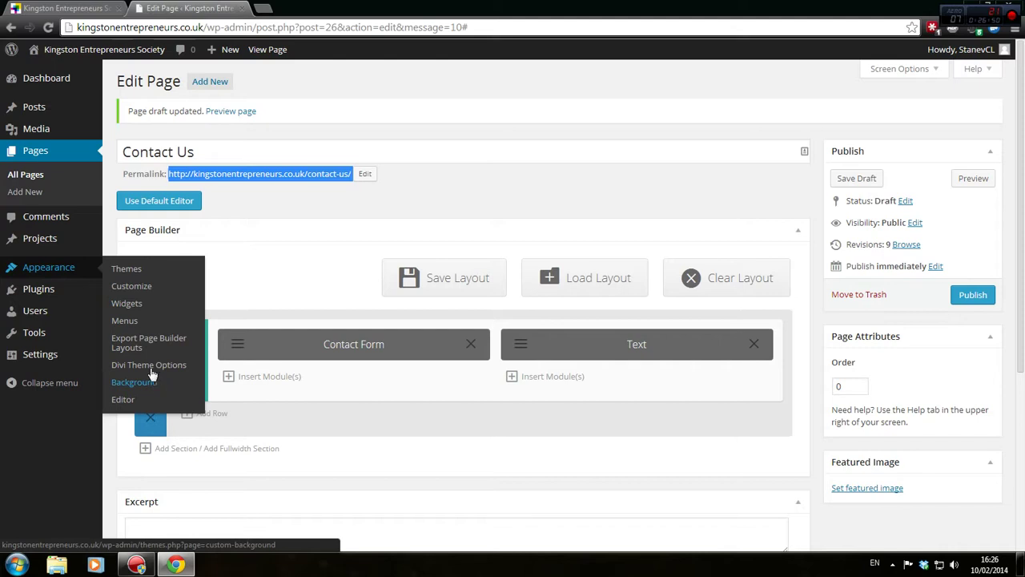
Add a 'Contact Us' custom link with the pasted contact-us page URL to the Header Menu and save it
{"action": "left_click", "coordinate": [138, 320]}
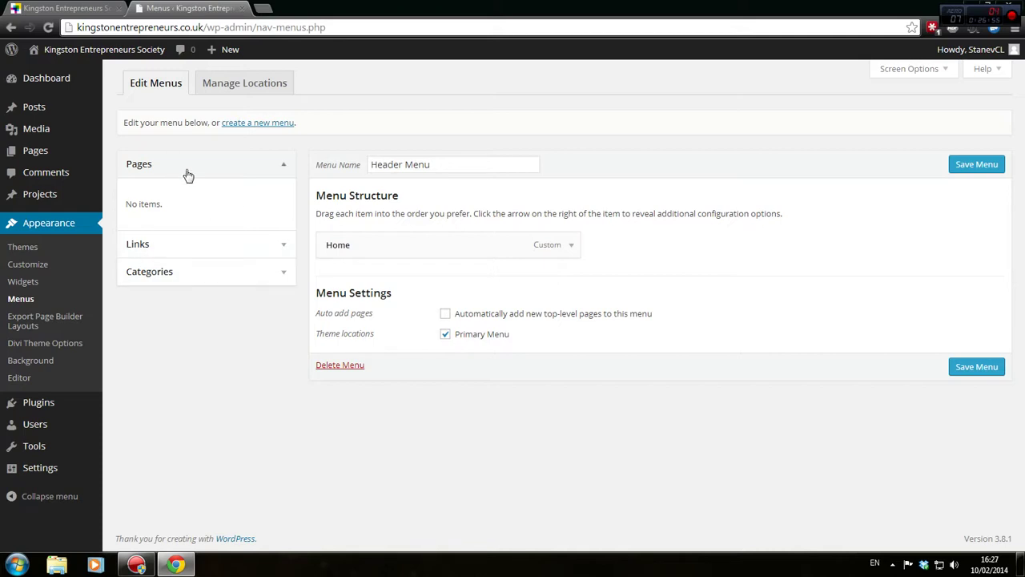
{"action": "left_click", "coordinate": [285, 247]}
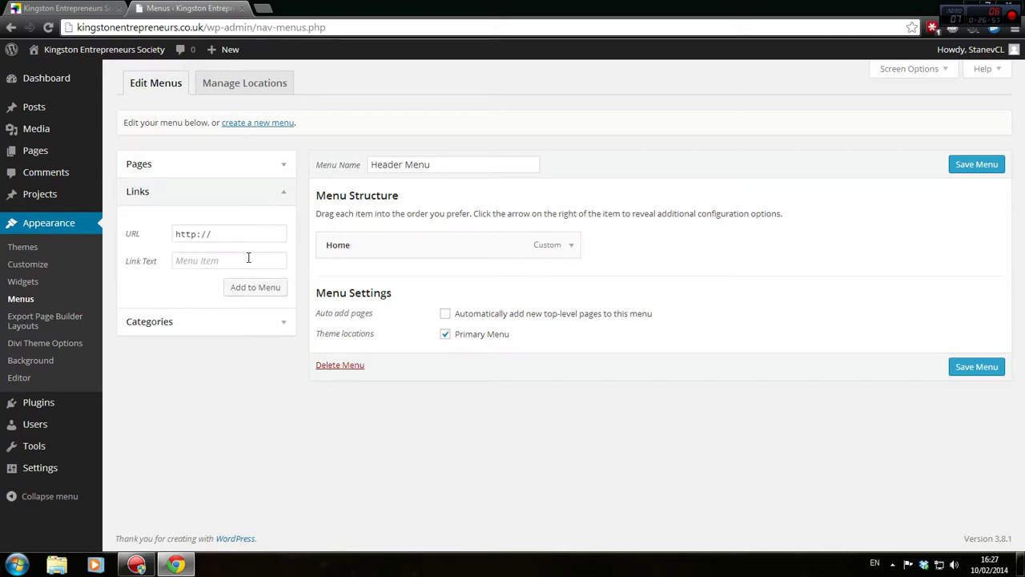
{"action": "left_click", "coordinate": [262, 234]}
{"action": "key", "text": "ctrl+a"}
{"action": "key", "text": "ctrl+v"}
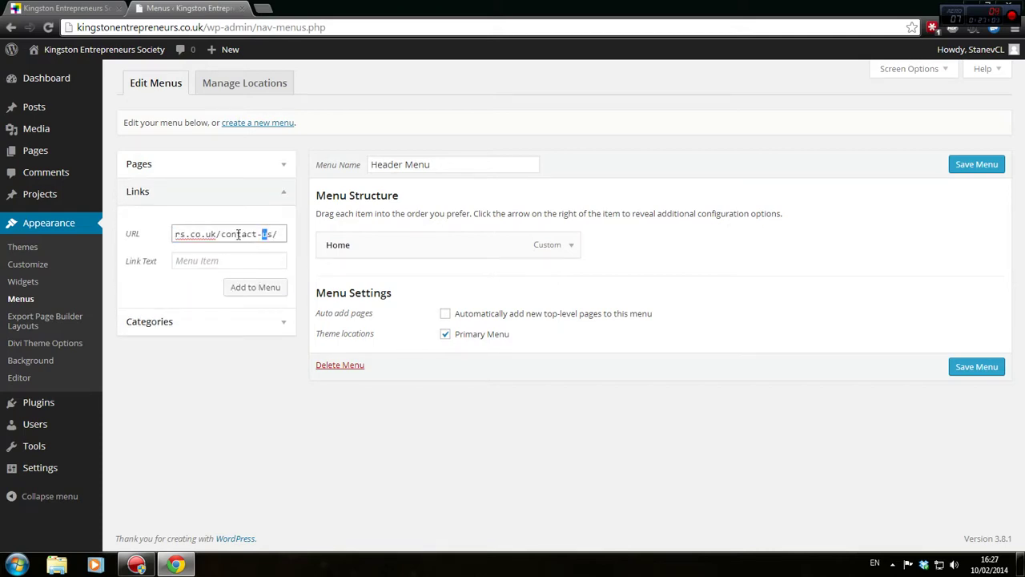
{"action": "left_click_drag", "start_coordinate": [238, 234], "coordinate": [316, 245]}
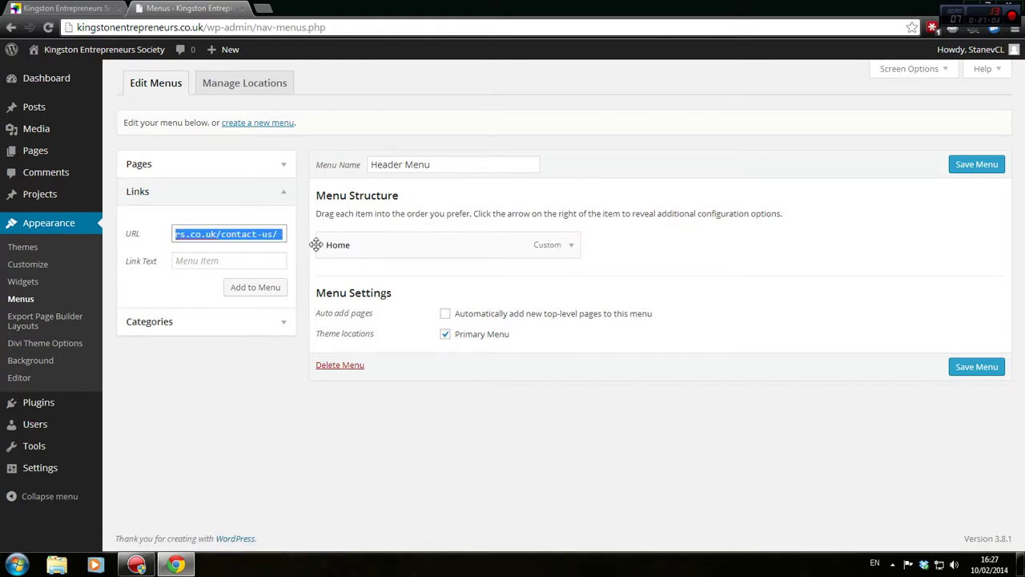
{"action": "left_click", "coordinate": [257, 260]}
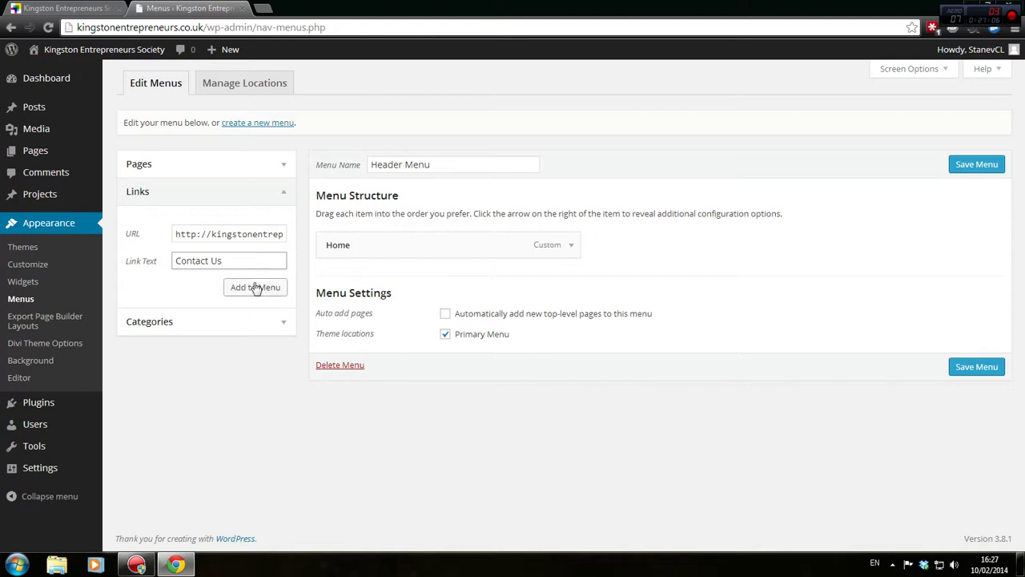
{"action": "left_click", "coordinate": [255, 286]}
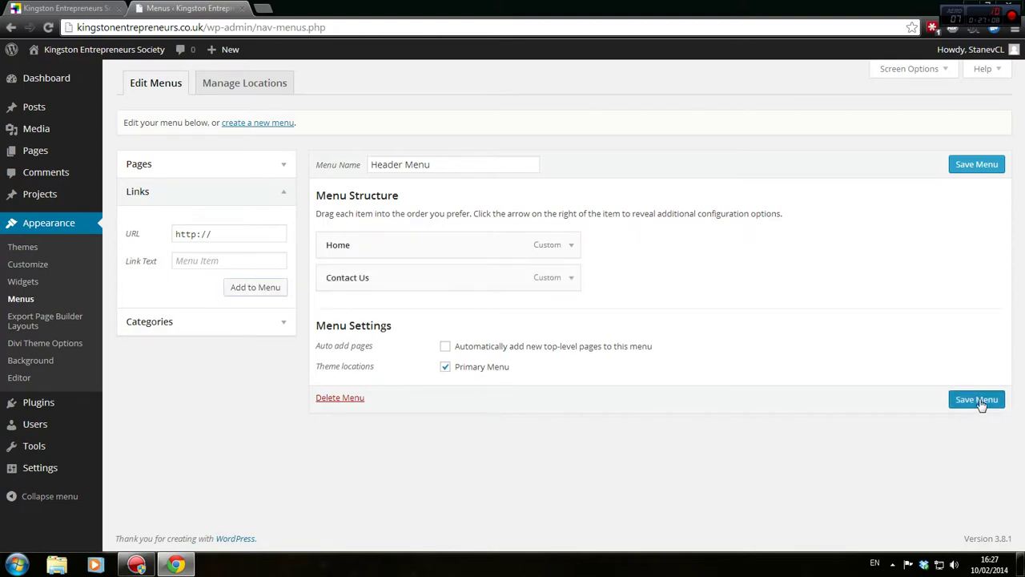
{"action": "left_click", "coordinate": [979, 403]}
Open the live site in a new tab and go to its Contact Us page
{"action": "mouse_move", "coordinate": [138, 50]}
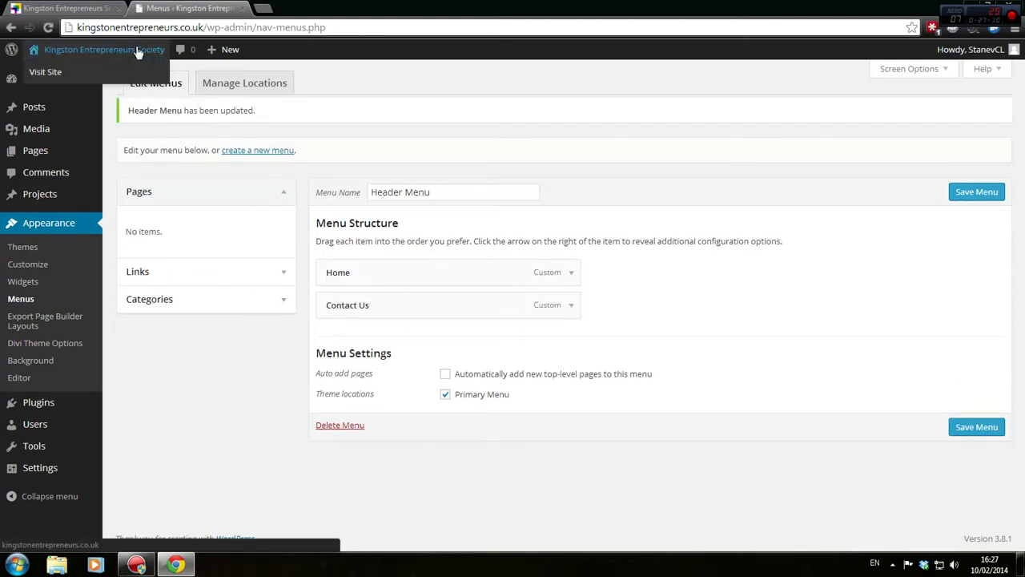
{"action": "left_click", "coordinate": [142, 73]}
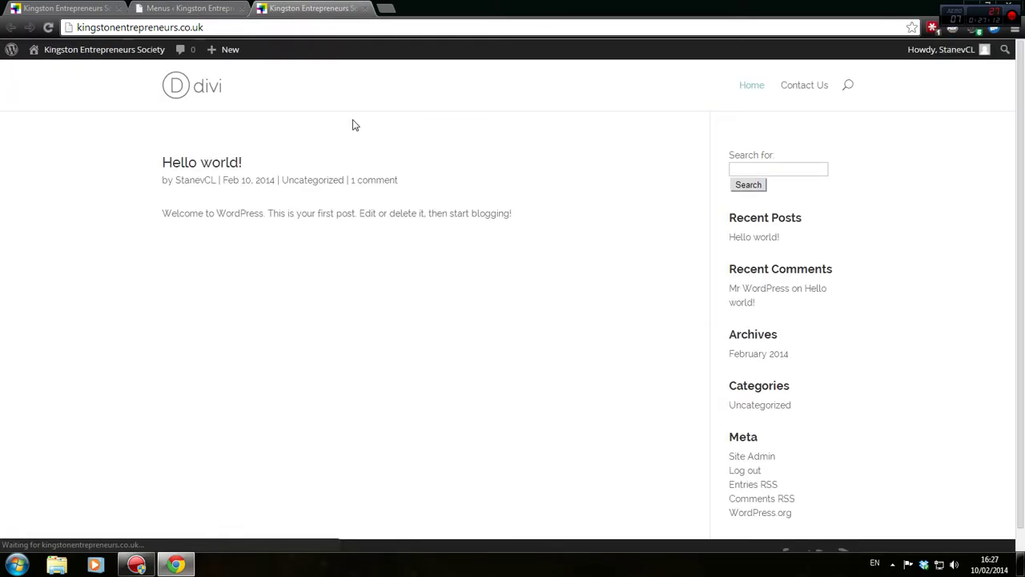
{"action": "left_click", "coordinate": [799, 90]}
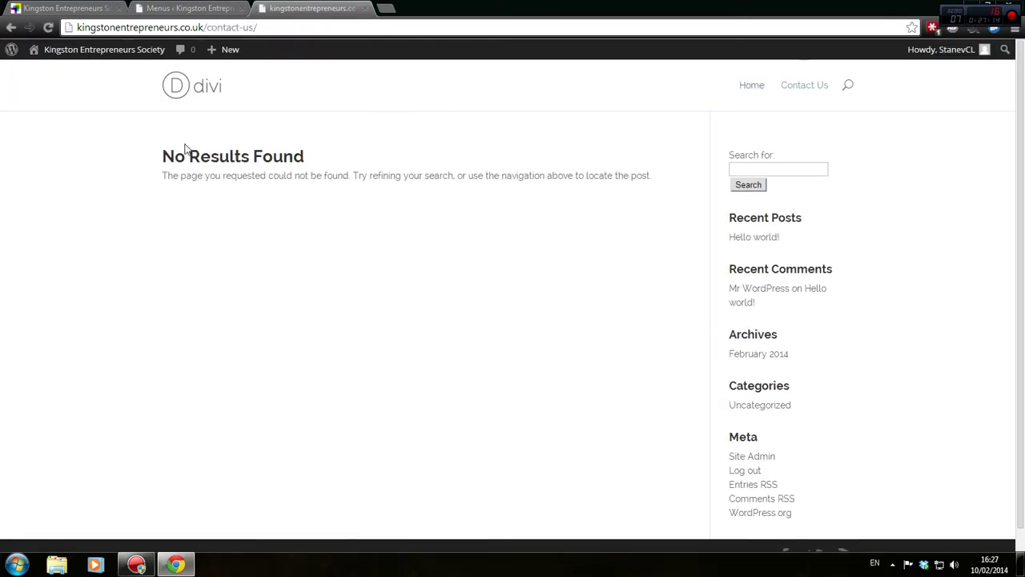
Open the Contact Us page for editing from the Pages list and preview it
{"action": "left_click", "coordinate": [54, 5]}
{"action": "left_click", "coordinate": [214, 6]}
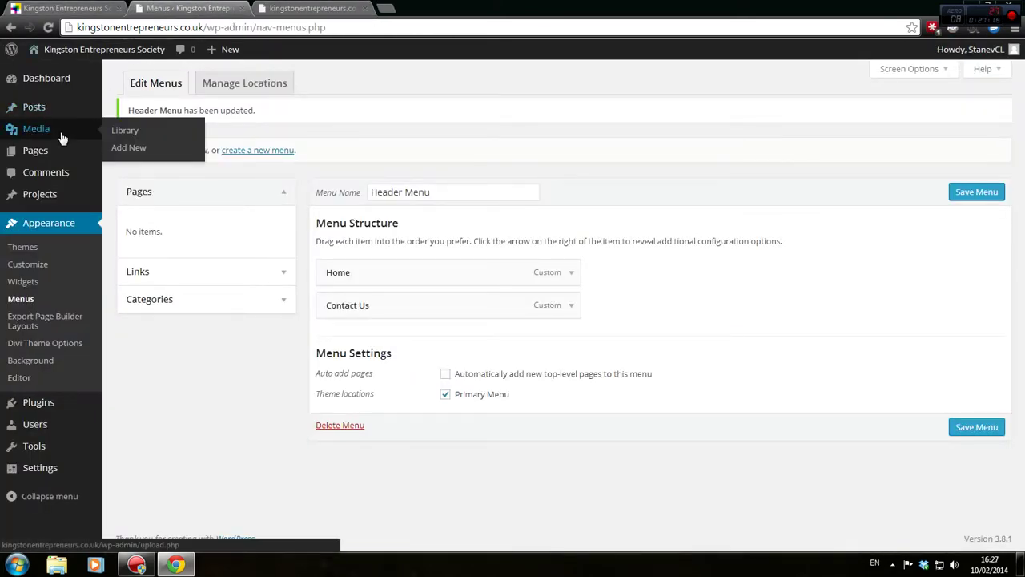
{"action": "left_click", "coordinate": [66, 157]}
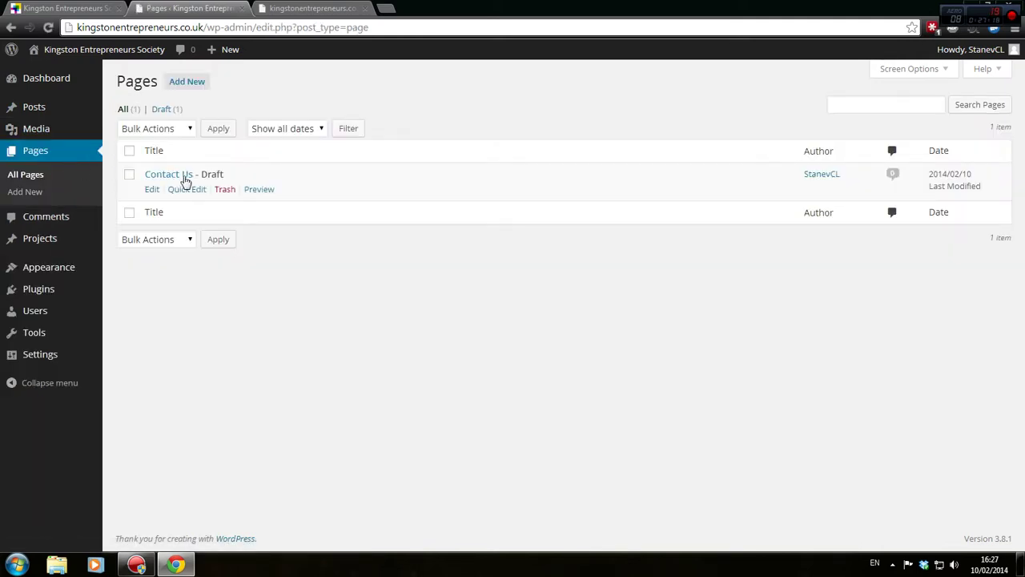
{"action": "left_click", "coordinate": [154, 193]}
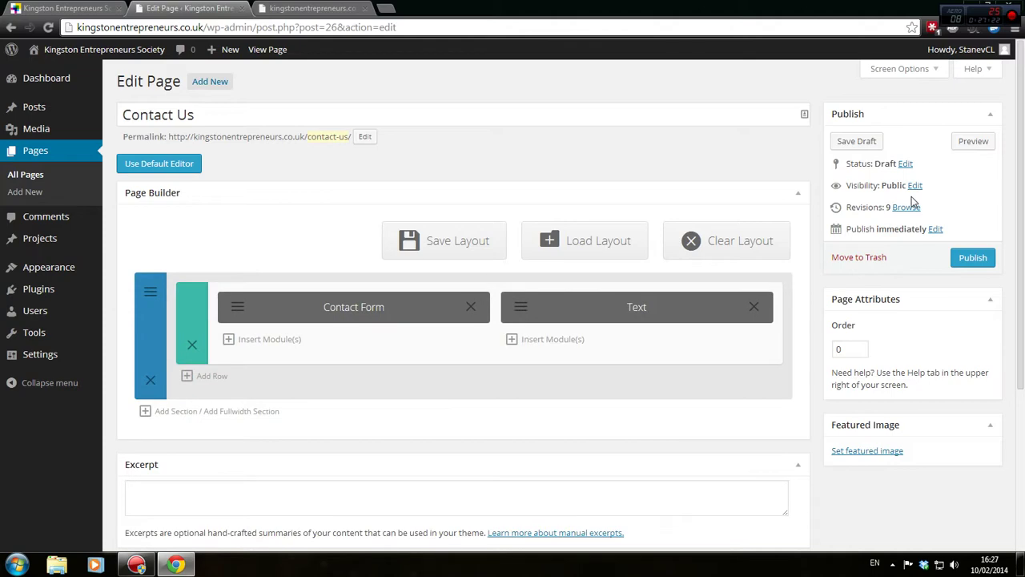
{"action": "left_click", "coordinate": [972, 141]}
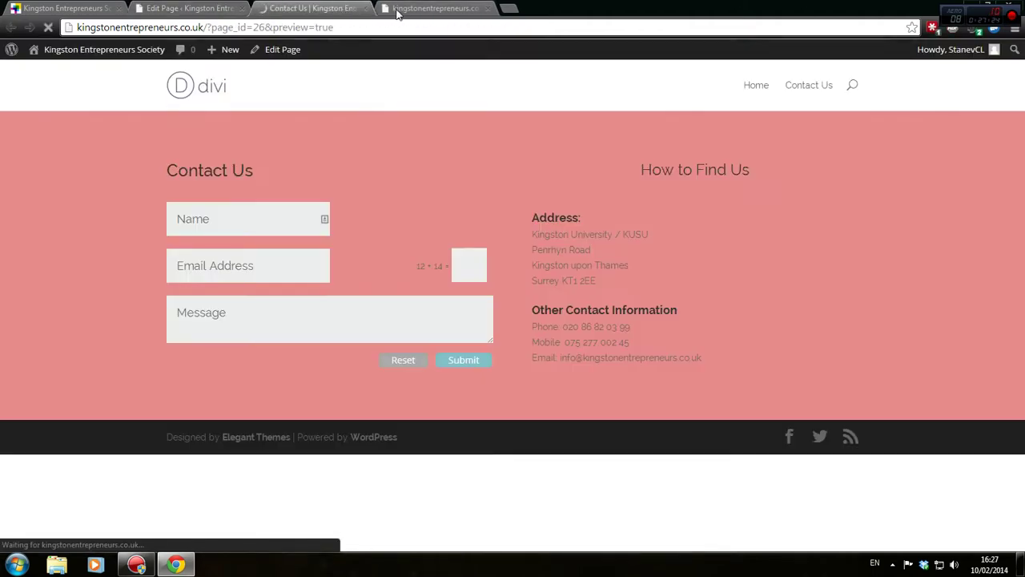
{"action": "left_click", "coordinate": [366, 9]}
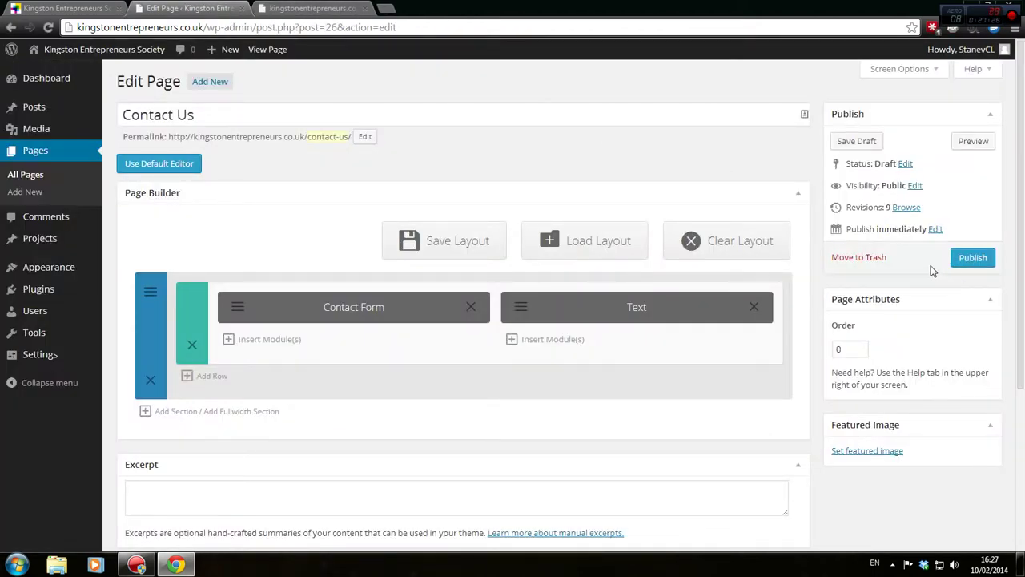
Publish the Contact Us page and reload the live contact-us tab with F5
{"action": "left_click", "coordinate": [974, 261]}
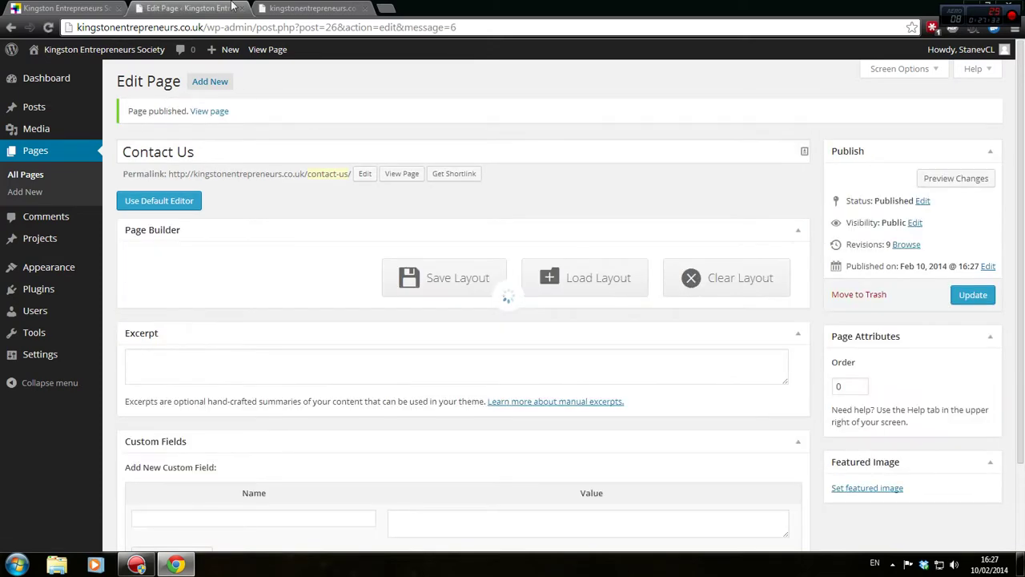
{"action": "left_click", "coordinate": [309, 7]}
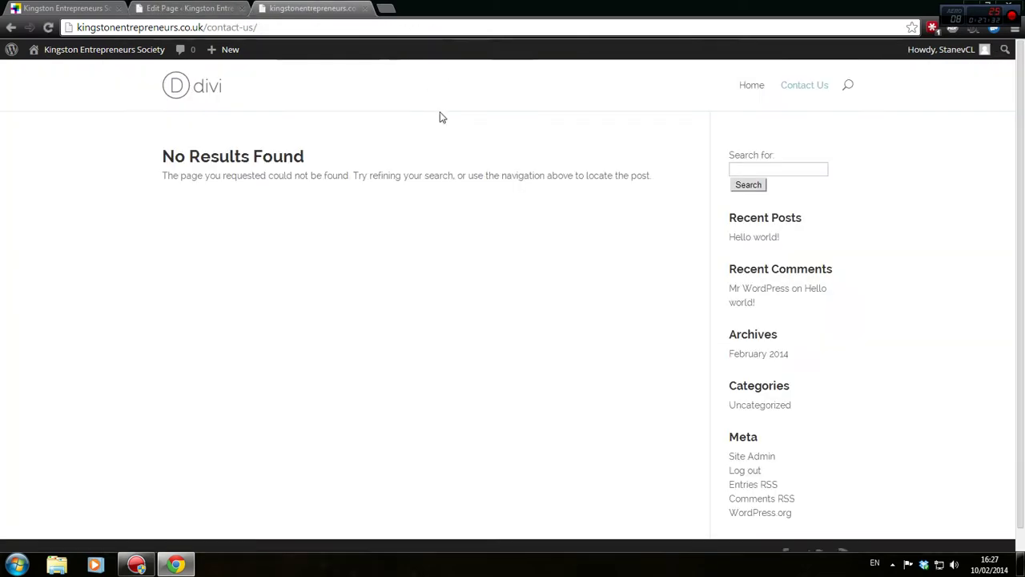
{"action": "key", "text": "F5"}
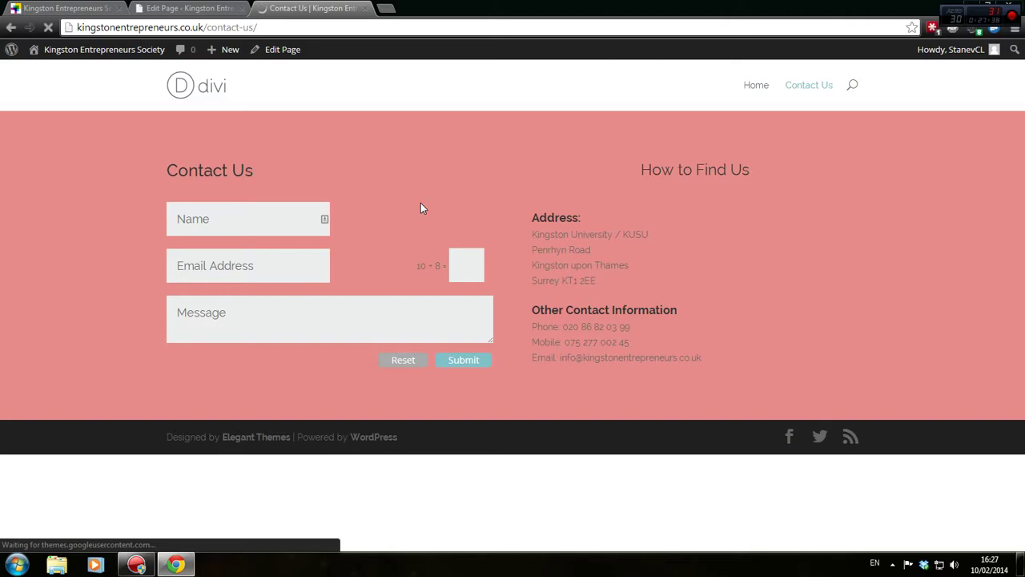
Search google.co.uk for 'website colour scheme generator' and open the Color Scheme Designer result
{"action": "key", "text": "ctrl+t"}
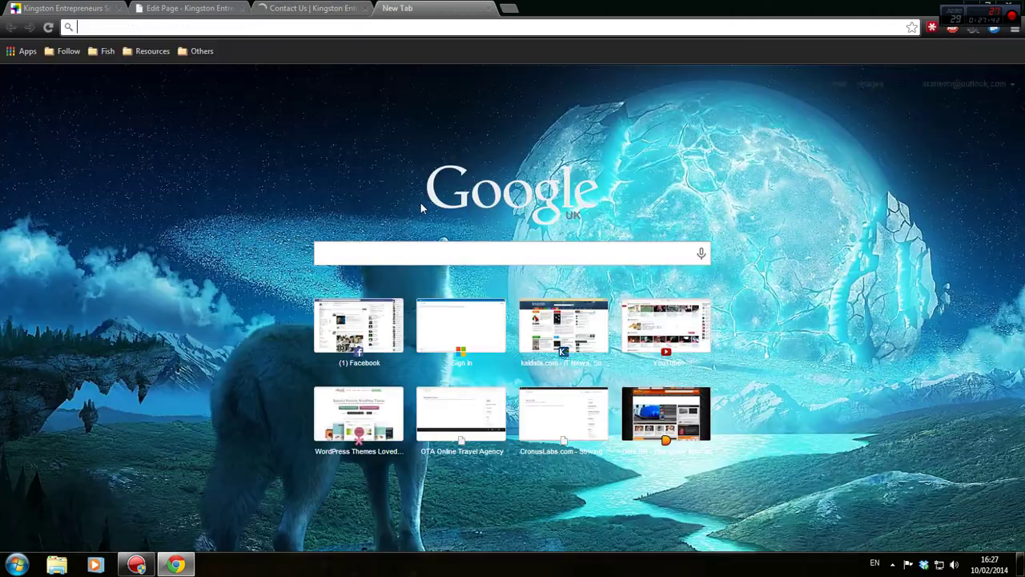
{"action": "type", "text": "google.co"}
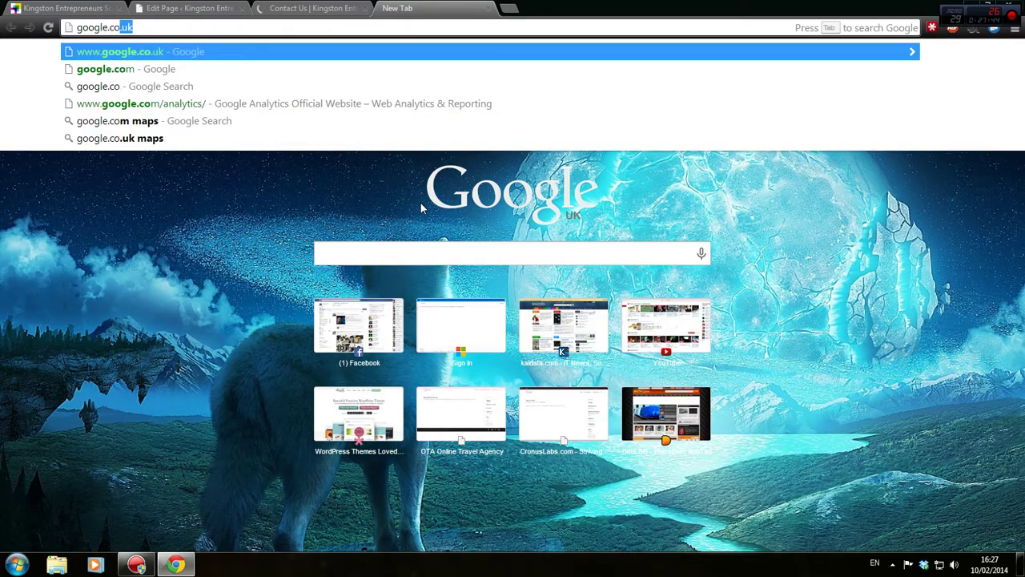
{"action": "key", "text": "Return"}
{"action": "type", "text": "webs"}
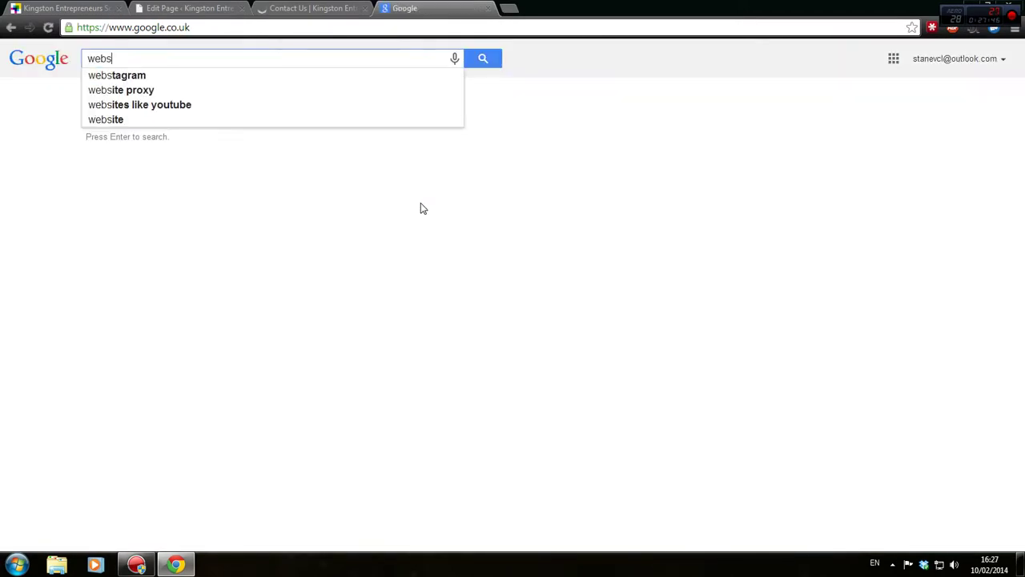
{"action": "type", "text": "ite s"}
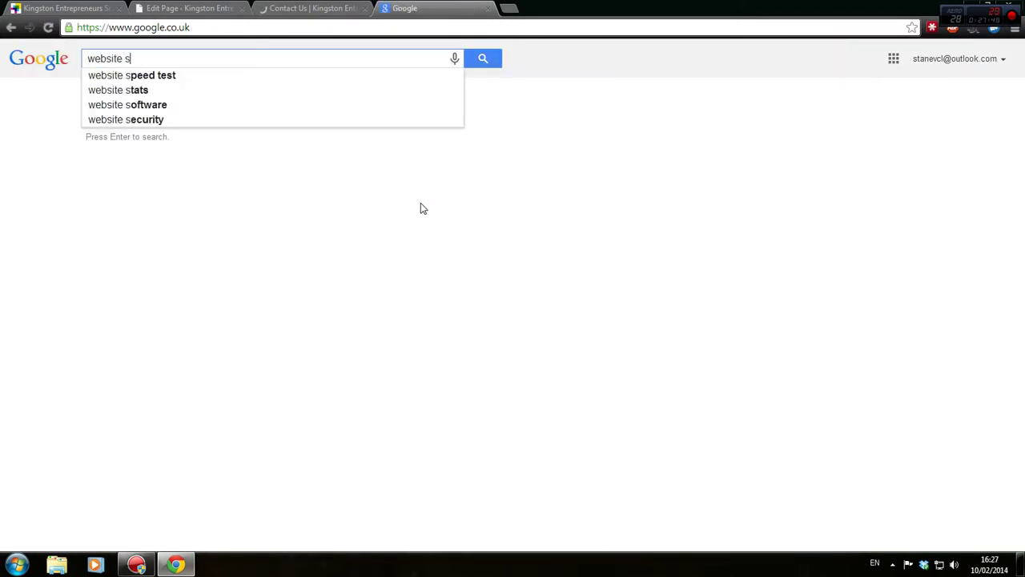
{"action": "key", "text": "BackSpace"}
{"action": "type", "text": "colour scheme"}
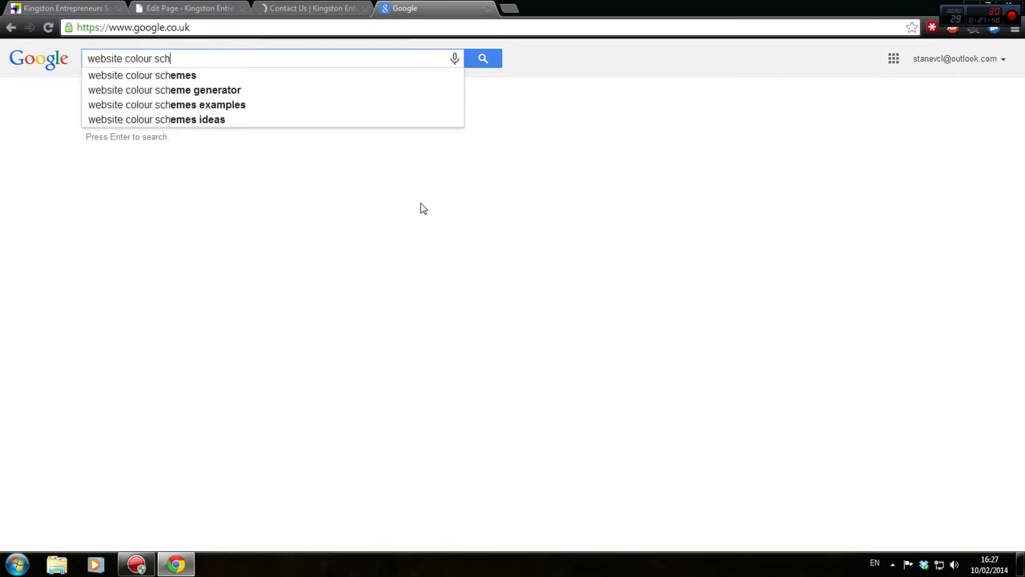
{"action": "key", "text": "Down"}
{"action": "key", "text": "Down"}
{"action": "key", "text": "Return"}
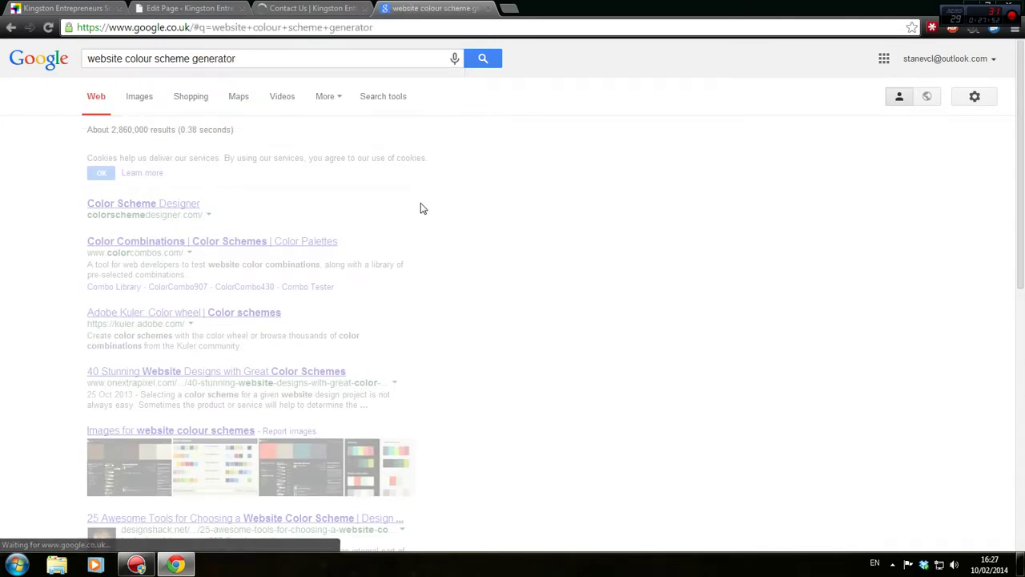
{"action": "left_click", "coordinate": [197, 206]}
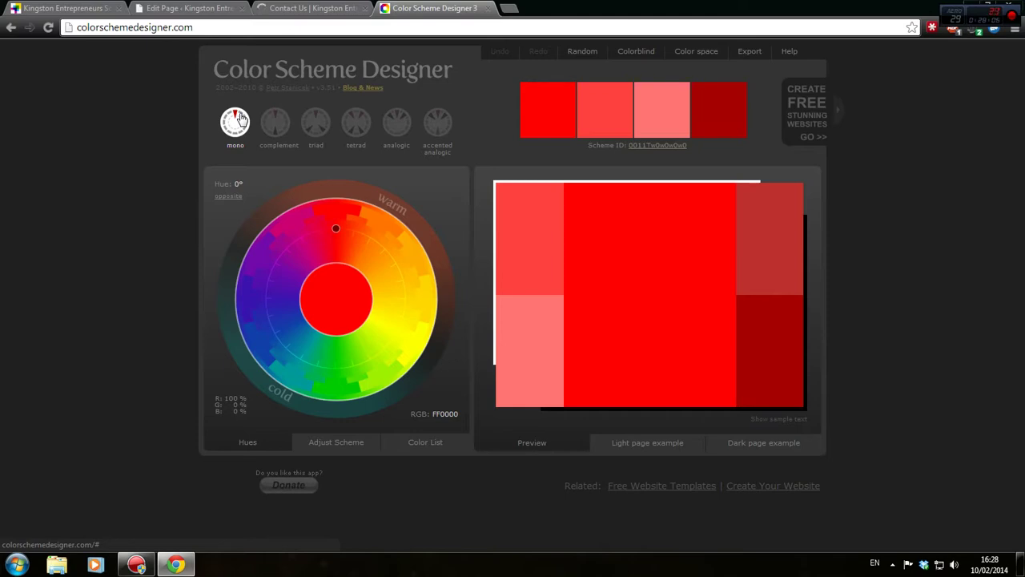
Cycle through complementary, triad and analogic schemes, including analogic with an accent colour
{"action": "left_click", "coordinate": [280, 125]}
{"action": "left_click", "coordinate": [322, 125]}
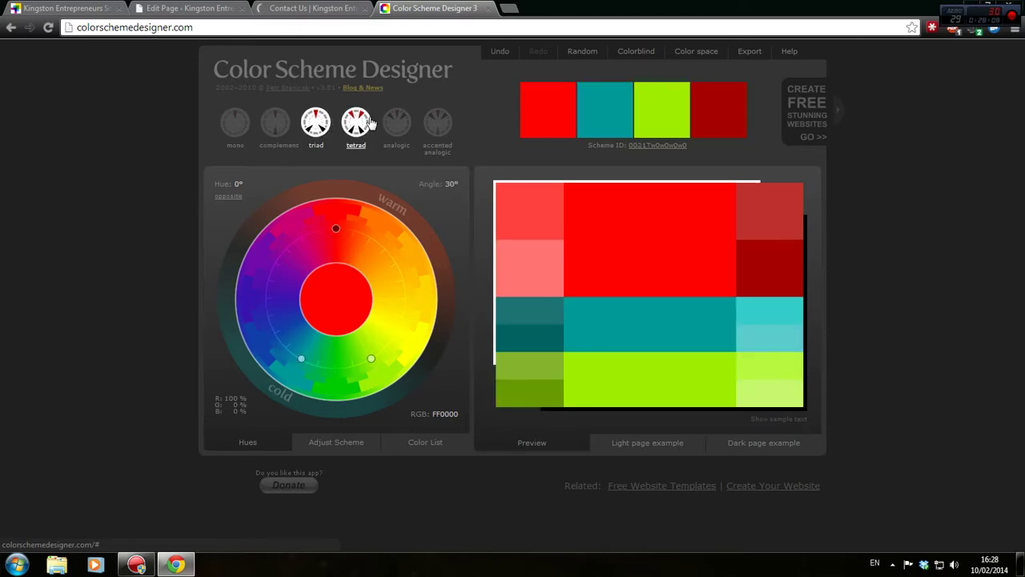
{"action": "left_click", "coordinate": [396, 121]}
{"action": "left_click", "coordinate": [279, 123]}
{"action": "left_click", "coordinate": [320, 121]}
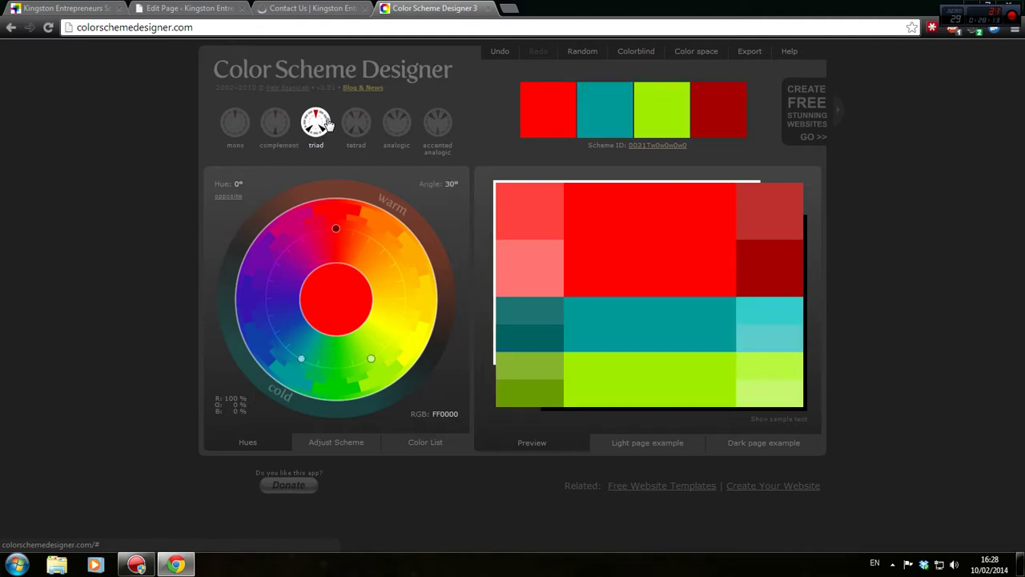
{"action": "left_click", "coordinate": [396, 122]}
{"action": "left_click", "coordinate": [437, 124]}
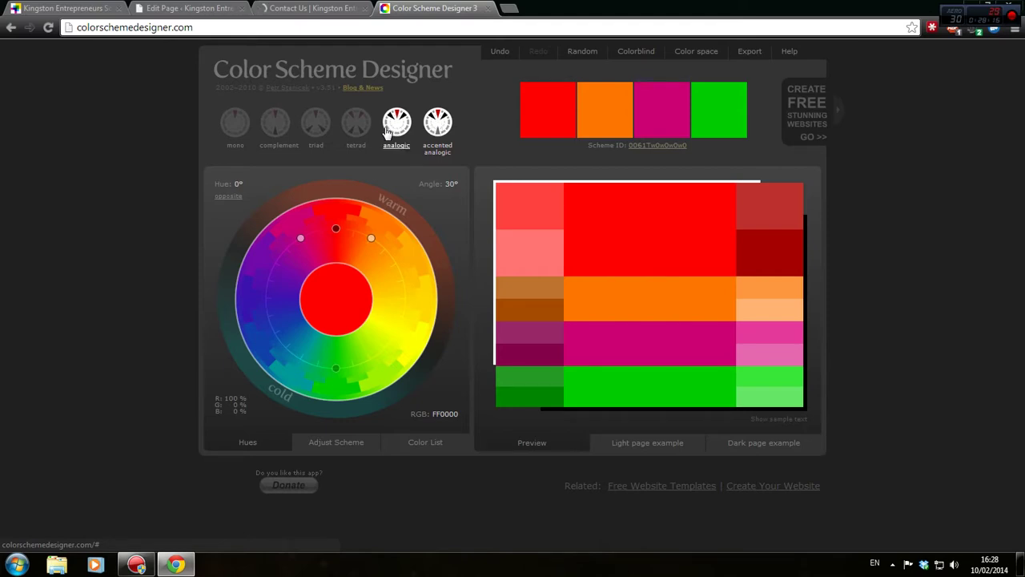
{"action": "left_click", "coordinate": [396, 126]}
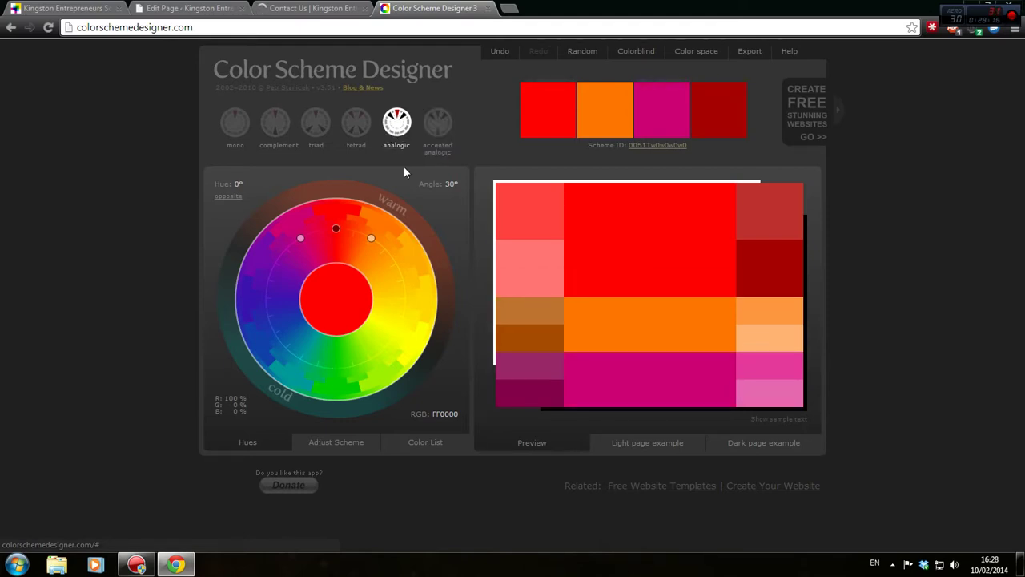
{"action": "left_click", "coordinate": [329, 447]}
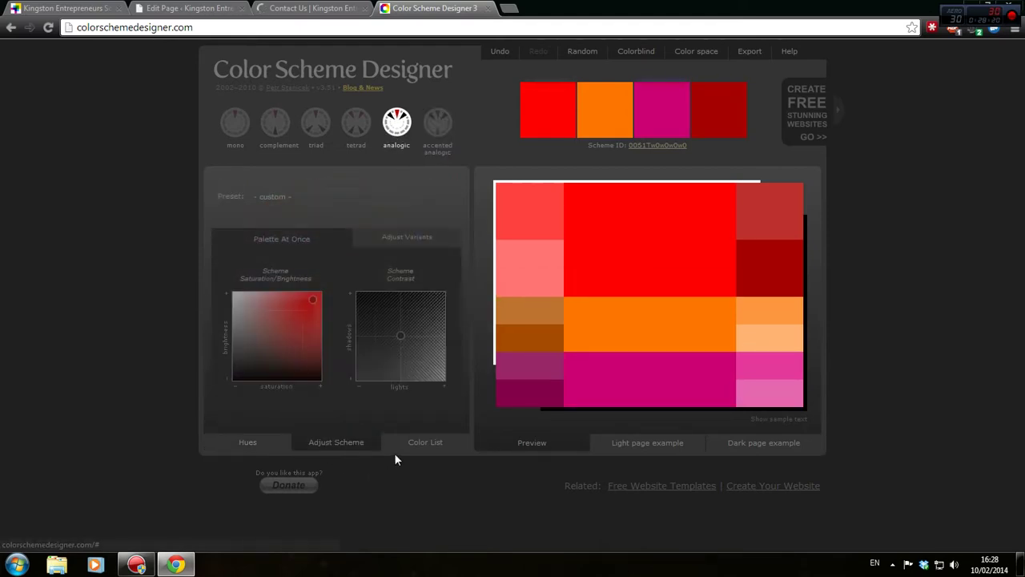
Try a tetrad scheme with Light and Dark page previews, then settle on the red triad
{"action": "left_click", "coordinate": [357, 124]}
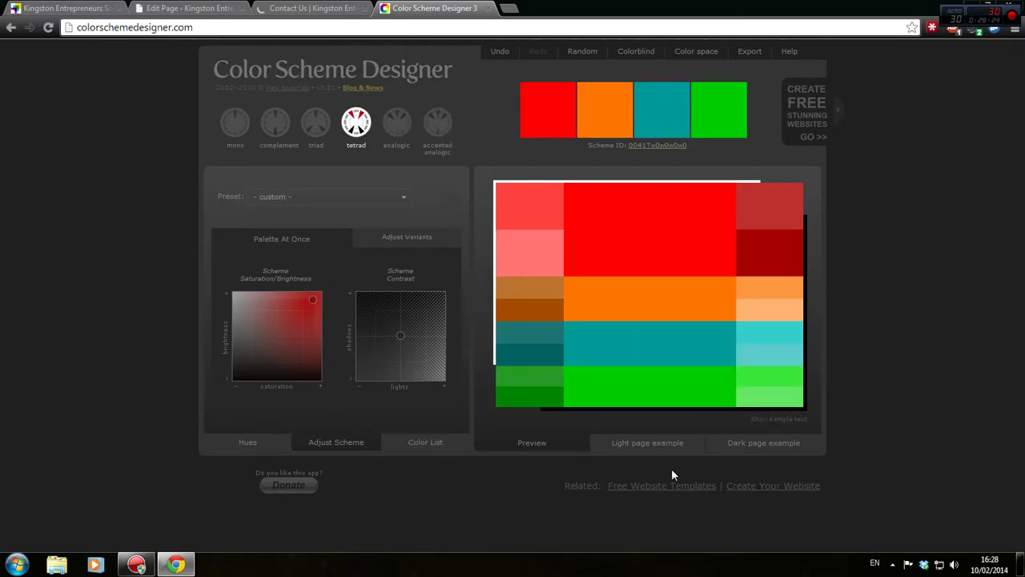
{"action": "left_click", "coordinate": [661, 447]}
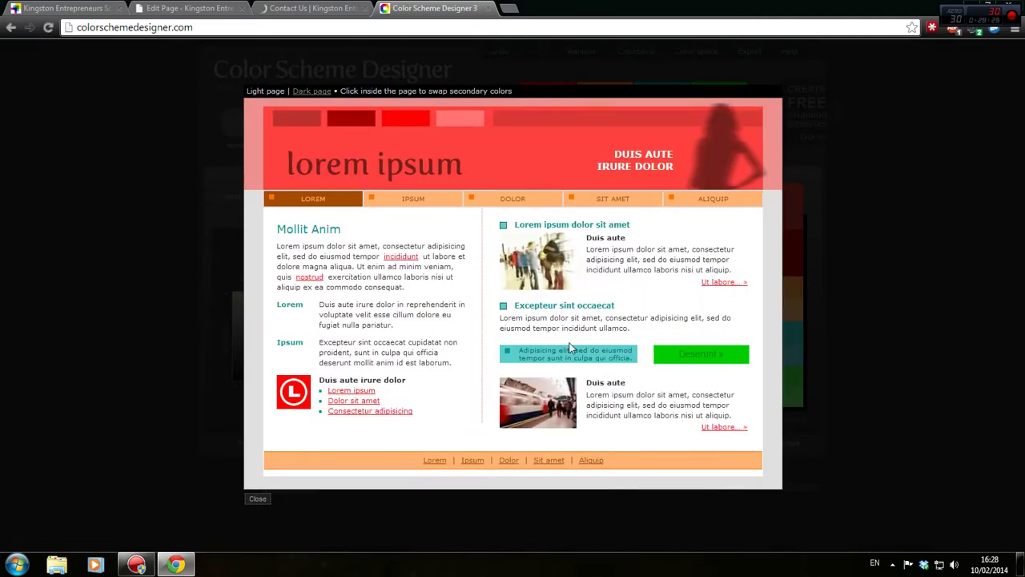
{"action": "left_click", "coordinate": [894, 189]}
{"action": "left_click", "coordinate": [771, 446]}
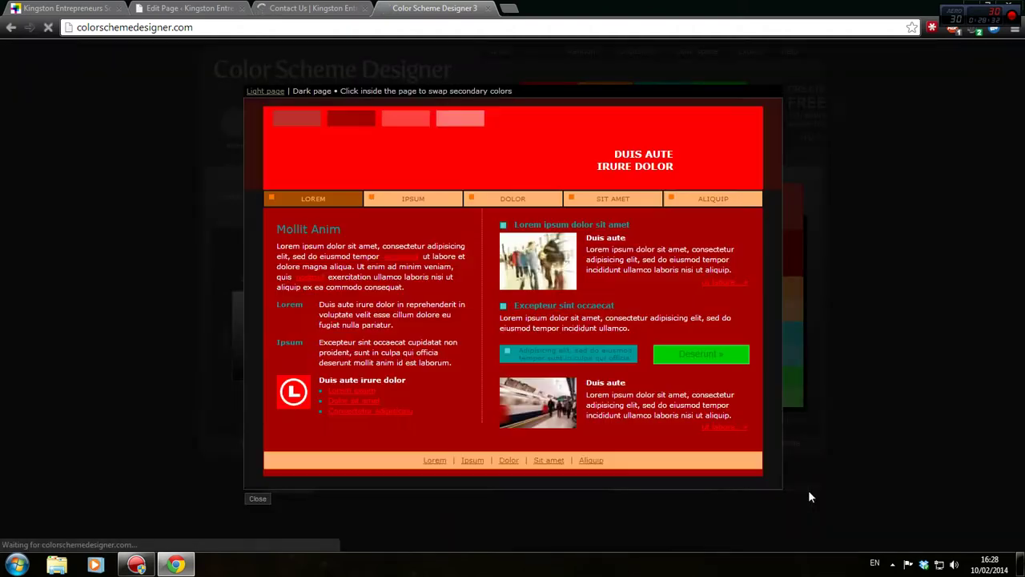
{"action": "left_click", "coordinate": [921, 376]}
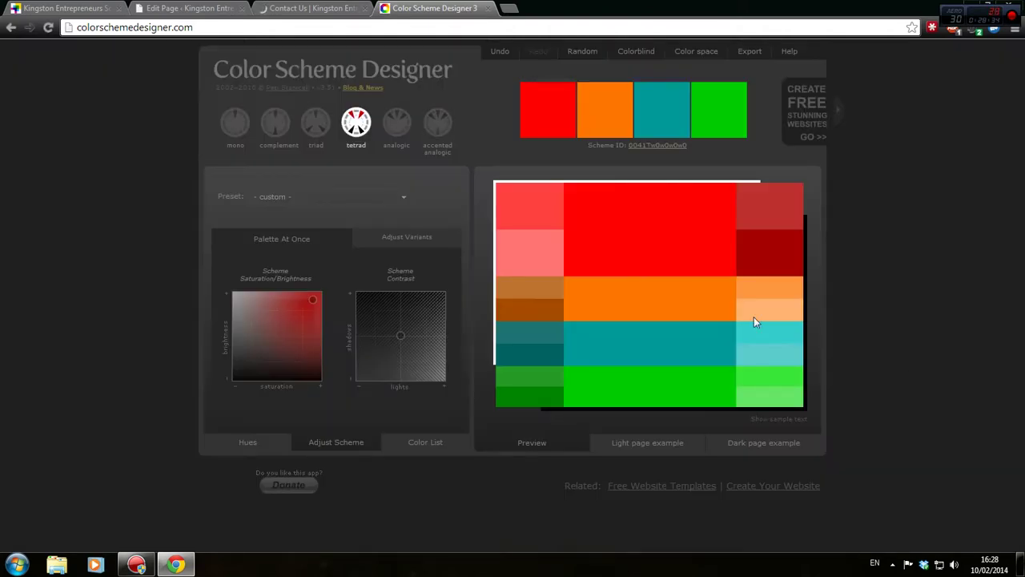
{"action": "left_click", "coordinate": [323, 119]}
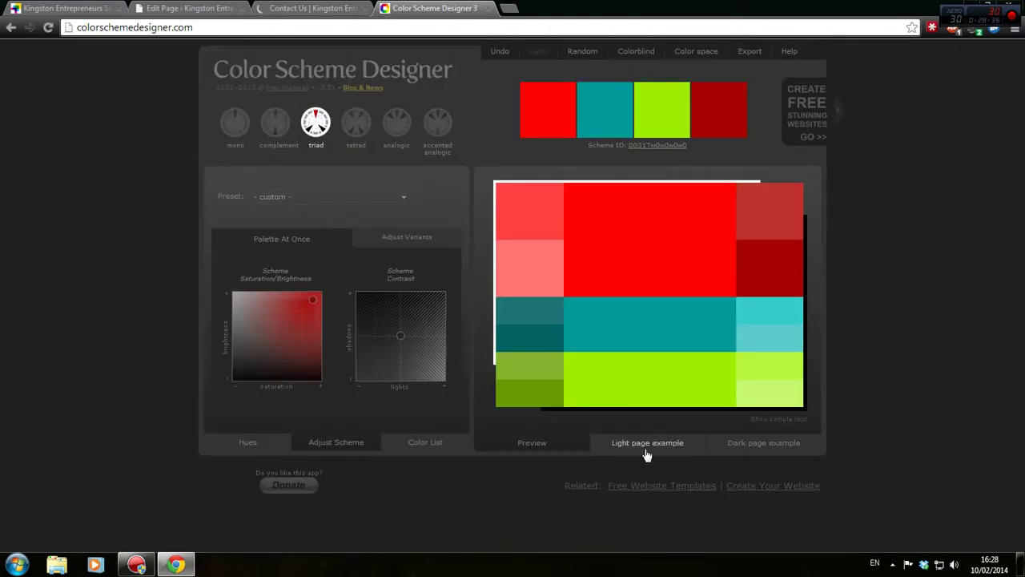
{"action": "left_click", "coordinate": [648, 444]}
Close the light preview and open the Adobe Kuler colour wheel from the search results
{"action": "left_click", "coordinate": [179, 240]}
{"action": "left_click", "coordinate": [10, 27]}
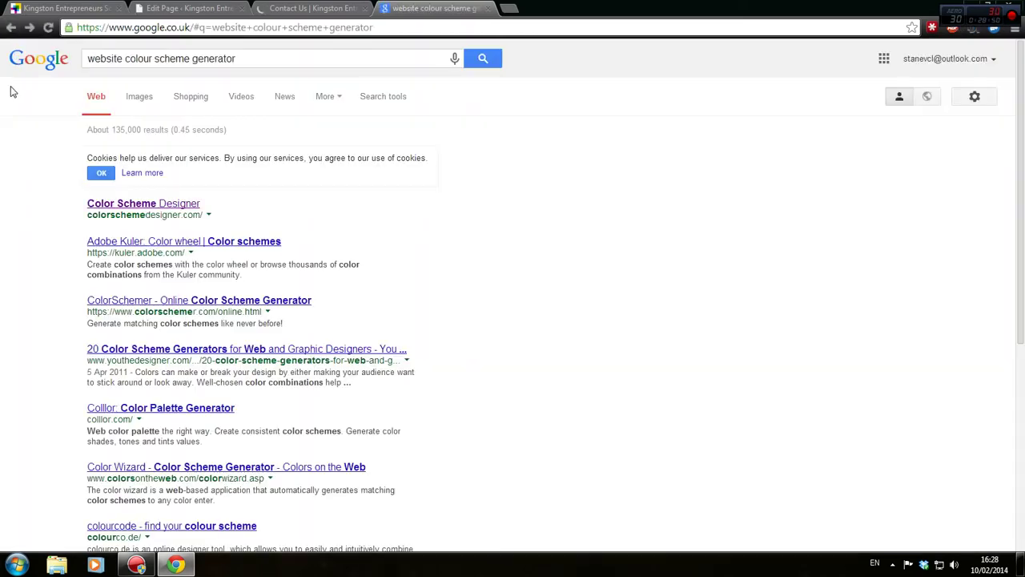
{"action": "left_click", "coordinate": [164, 242]}
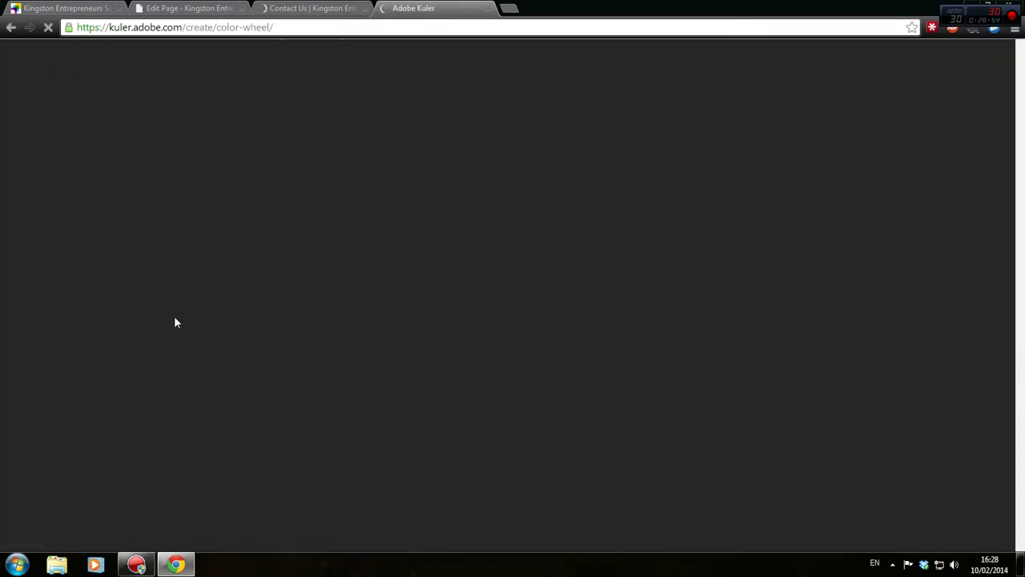
Try Kuler's Monochromatic, Triad, Complementary, Compound, Shades and Custom rules, then close Kuler
{"action": "scroll", "coordinate": [177, 323], "scroll_direction": "down", "scroll_amount": 2}
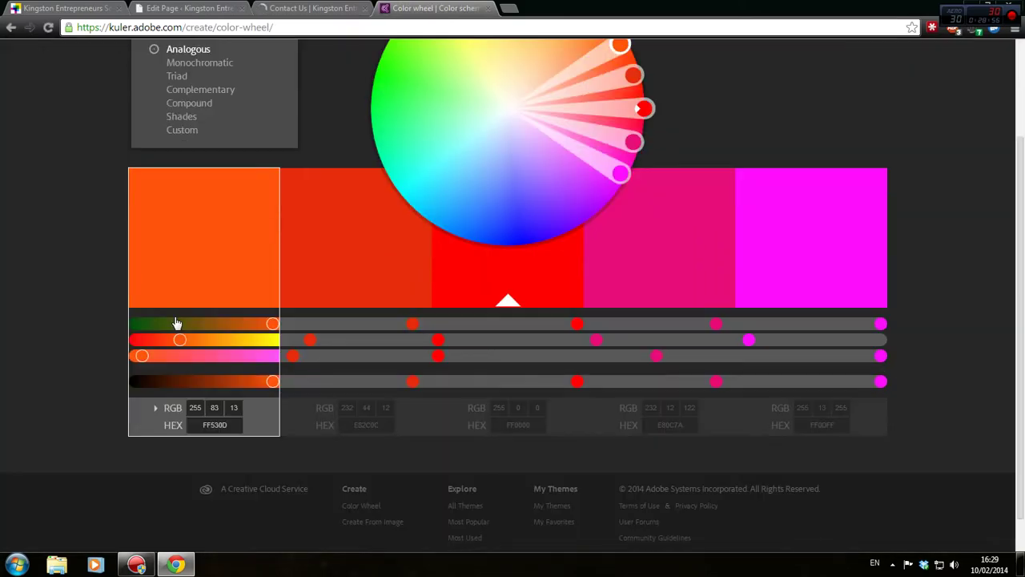
{"action": "scroll", "coordinate": [176, 325], "scroll_direction": "down", "scroll_amount": 1}
{"action": "scroll", "coordinate": [173, 322], "scroll_direction": "up", "scroll_amount": 3}
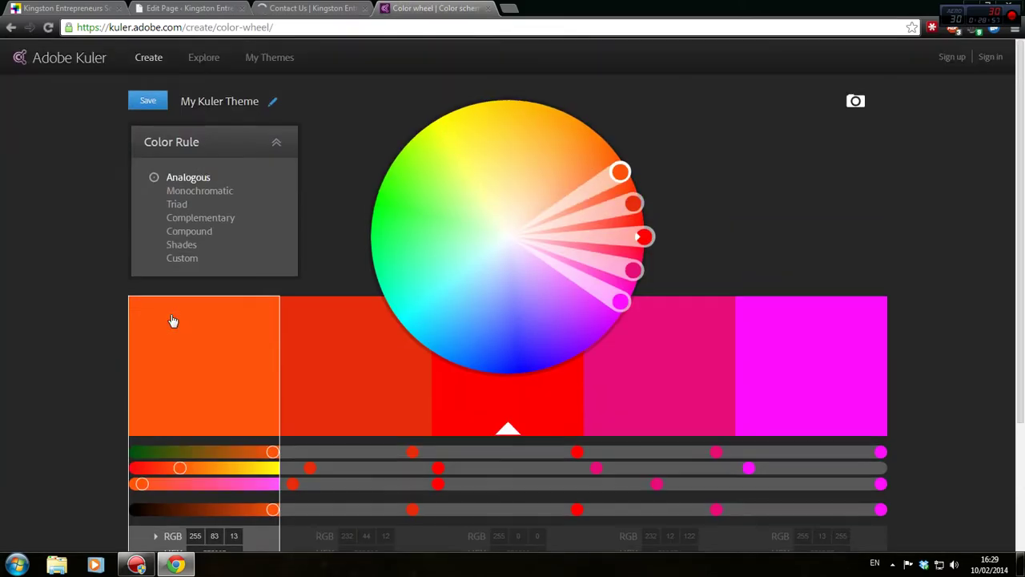
{"action": "left_click", "coordinate": [197, 193]}
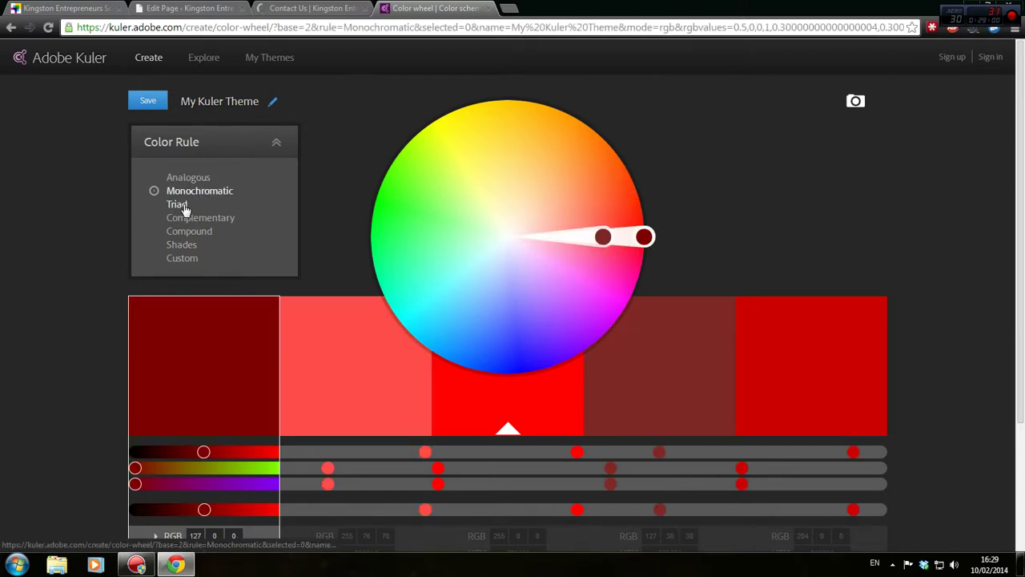
{"action": "left_click", "coordinate": [183, 205]}
{"action": "left_click", "coordinate": [189, 218]}
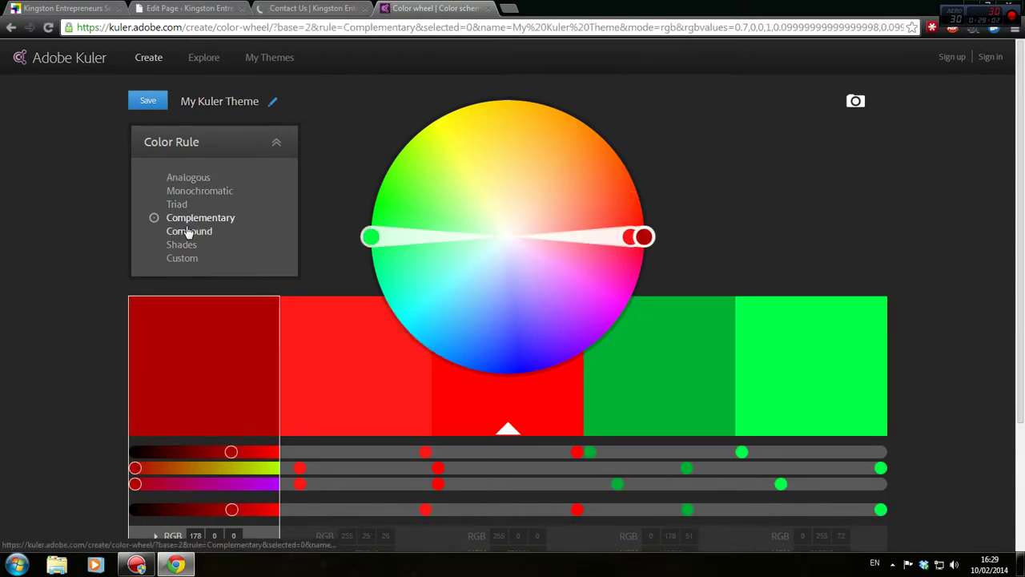
{"action": "left_click", "coordinate": [189, 234]}
{"action": "left_click", "coordinate": [182, 245]}
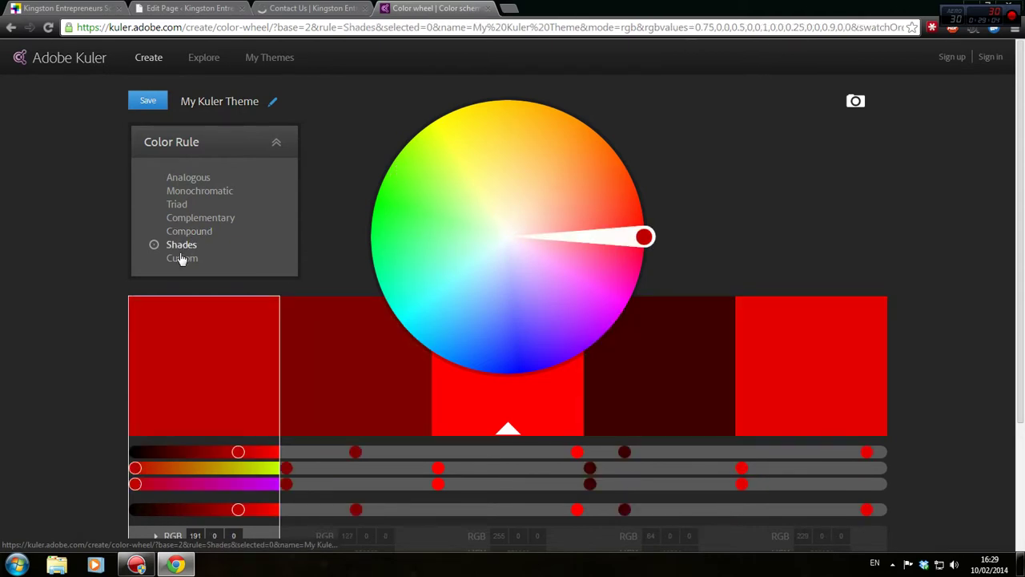
{"action": "left_click", "coordinate": [180, 258]}
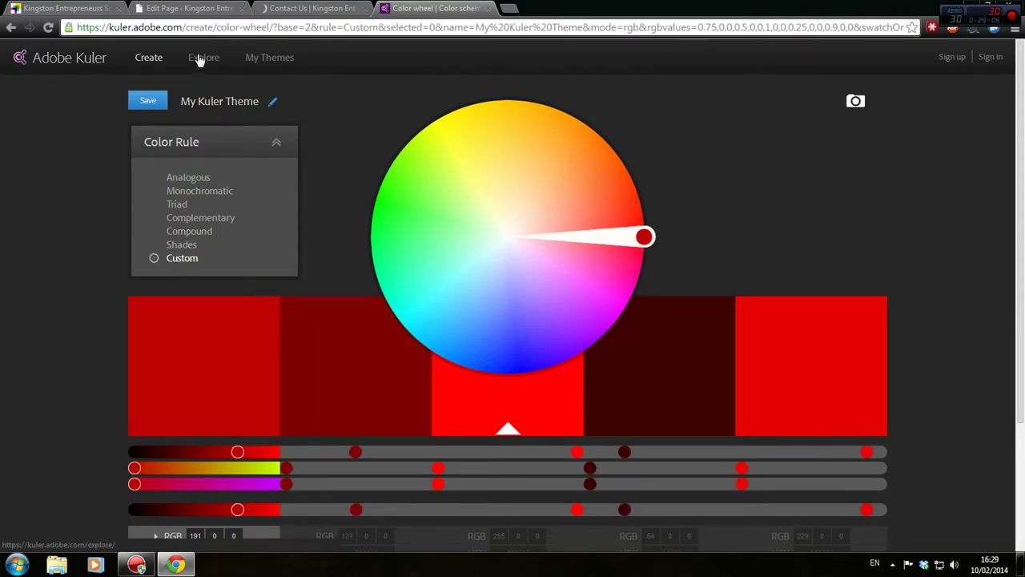
{"action": "left_click", "coordinate": [487, 8]}
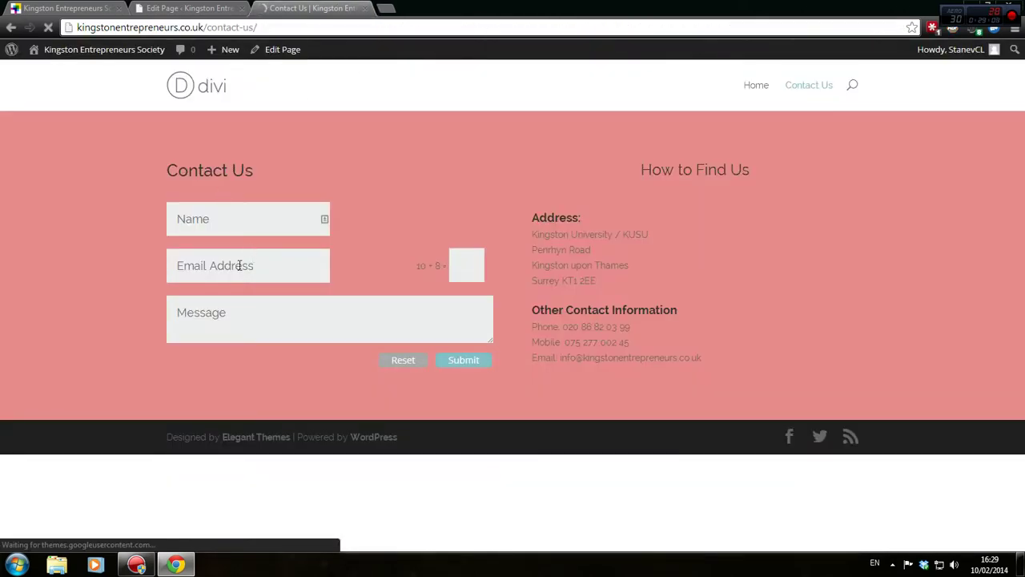
Compare the live page with the editor and inspect the contact form module's settings
{"action": "left_click", "coordinate": [229, 6]}
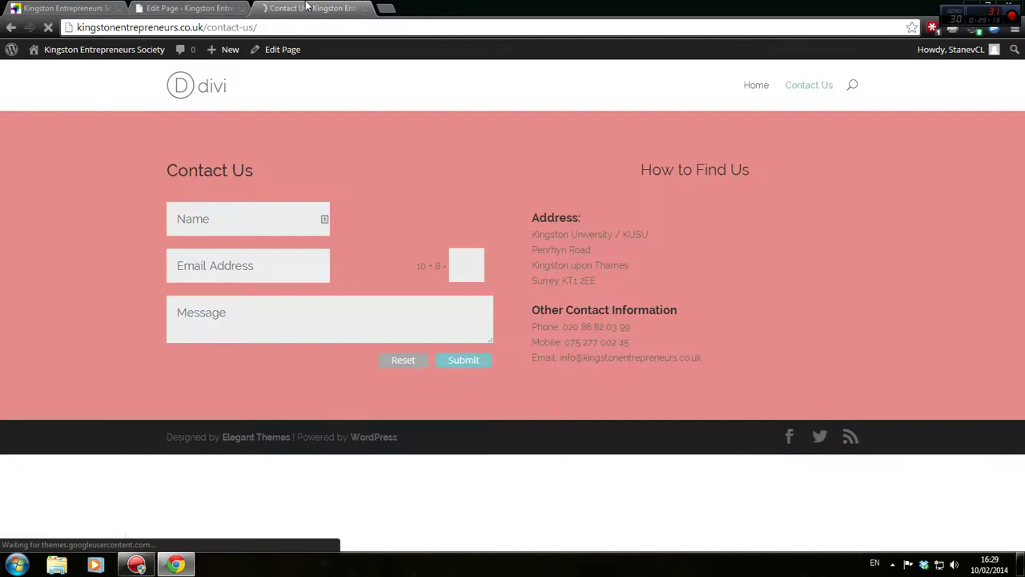
{"action": "left_click", "coordinate": [311, 8]}
{"action": "left_click", "coordinate": [158, 6]}
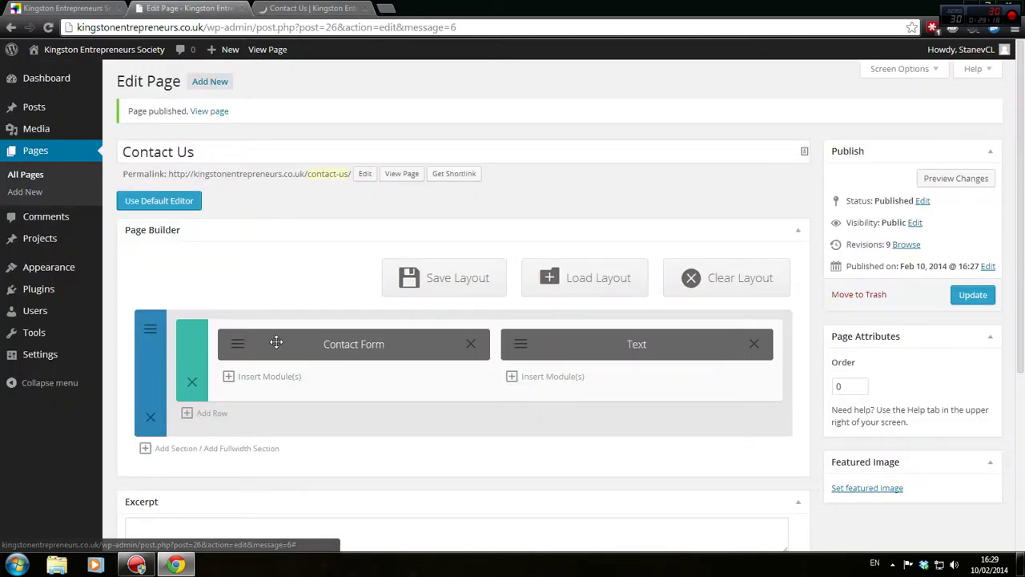
{"action": "left_click", "coordinate": [243, 346]}
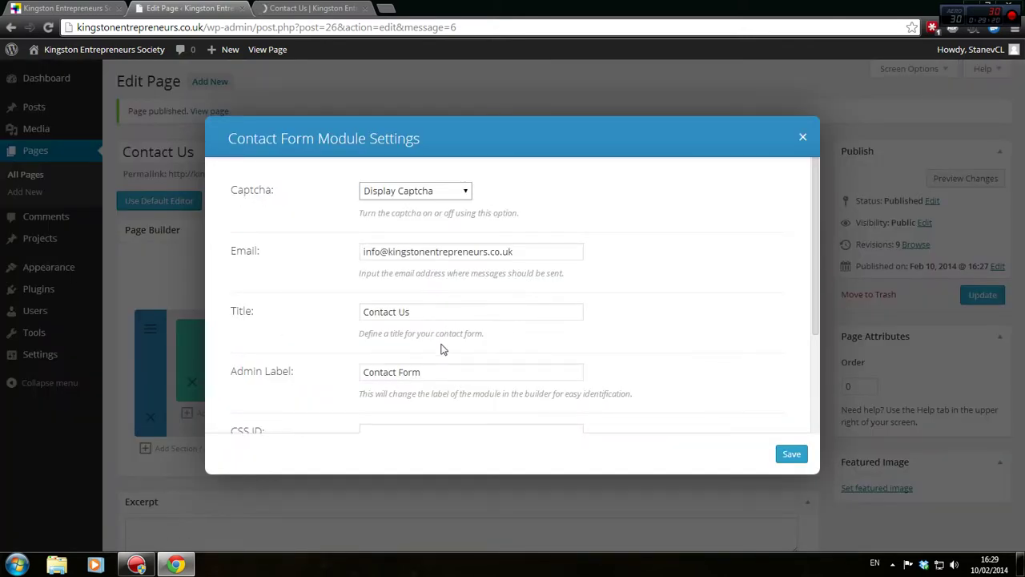
{"action": "scroll", "coordinate": [443, 351], "scroll_direction": "down", "scroll_amount": 2}
{"action": "scroll", "coordinate": [404, 286], "scroll_direction": "up", "scroll_amount": 2}
{"action": "scroll", "coordinate": [404, 286], "scroll_direction": "down", "scroll_amount": 2}
{"action": "left_click", "coordinate": [802, 136]}
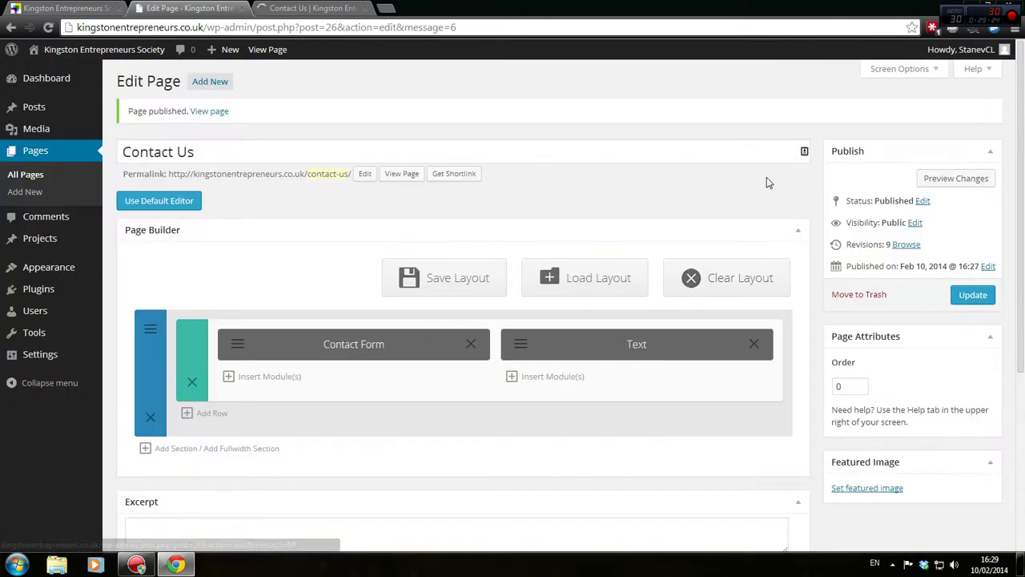
Show the How to Find Us text module's content as raw HTML in the Text tab
{"action": "left_click", "coordinate": [528, 344]}
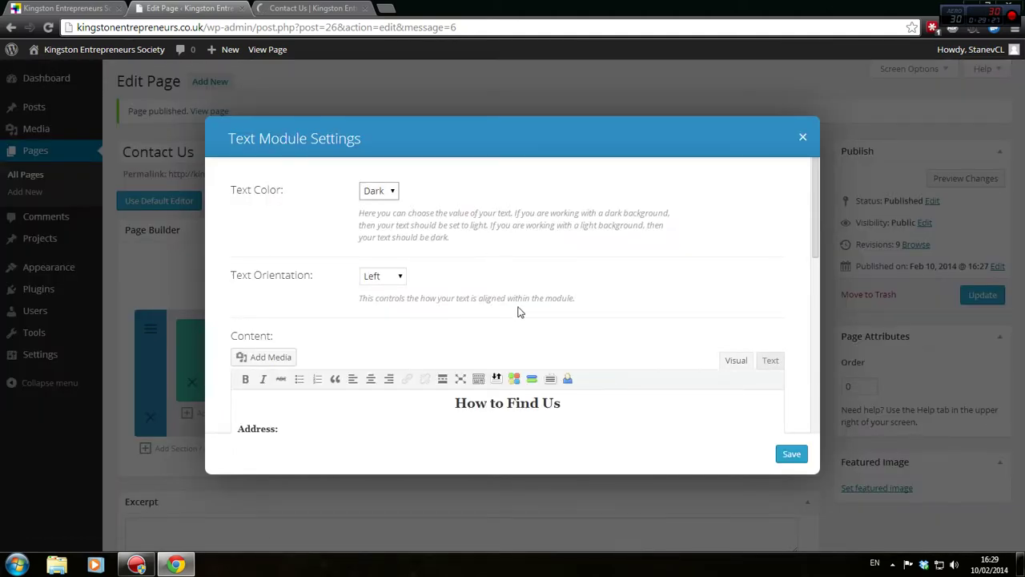
{"action": "scroll", "coordinate": [535, 333], "scroll_direction": "down", "scroll_amount": 3}
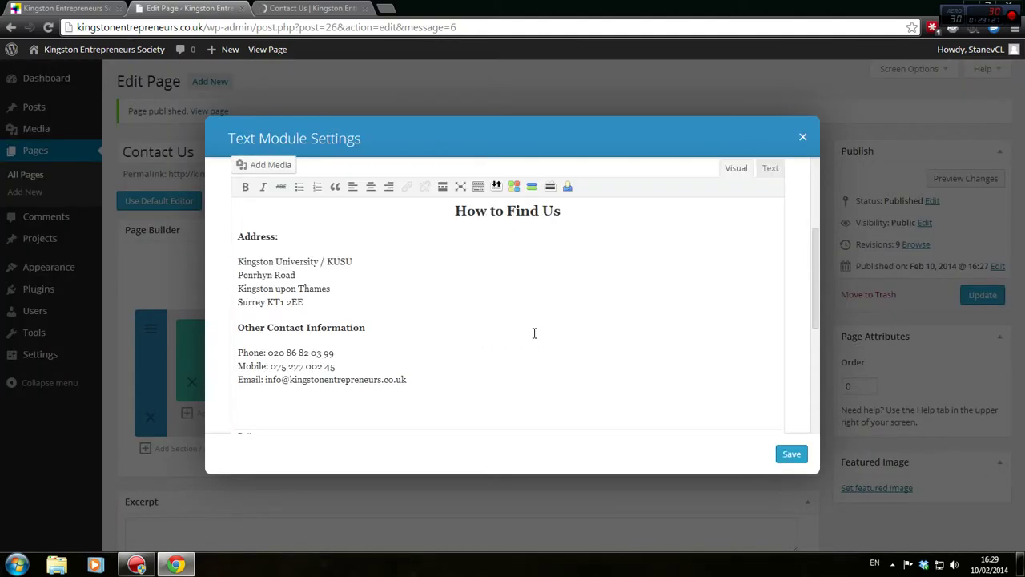
{"action": "left_click", "coordinate": [772, 168]}
{"action": "scroll", "coordinate": [372, 255], "scroll_direction": "up", "scroll_amount": 1}
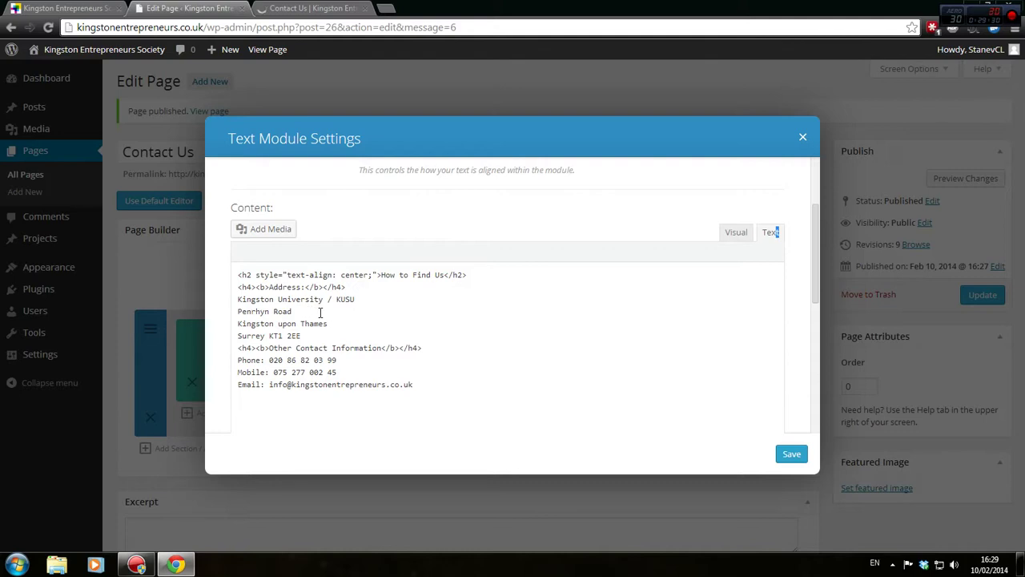
{"action": "left_click", "coordinate": [309, 8]}
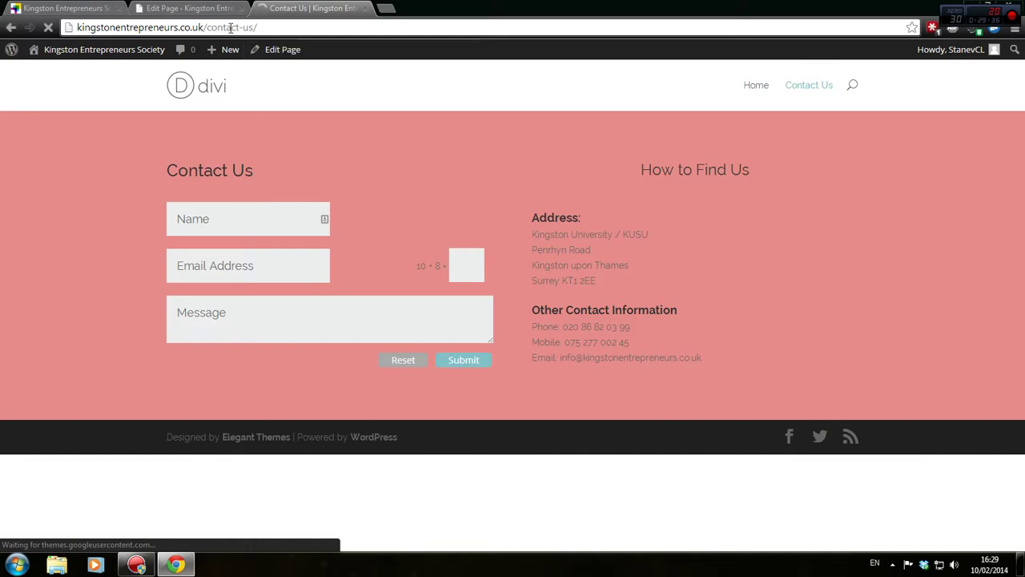
{"action": "left_click", "coordinate": [192, 8]}
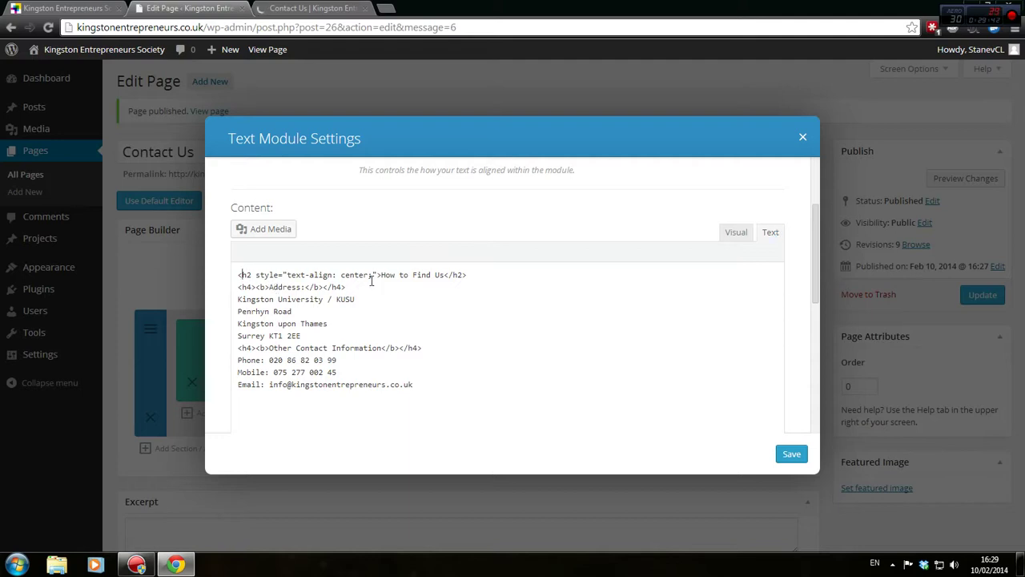
Add a centred div above the h2, remove the h2's centring style, close the div after Email, and save
{"action": "key", "text": "Return"}
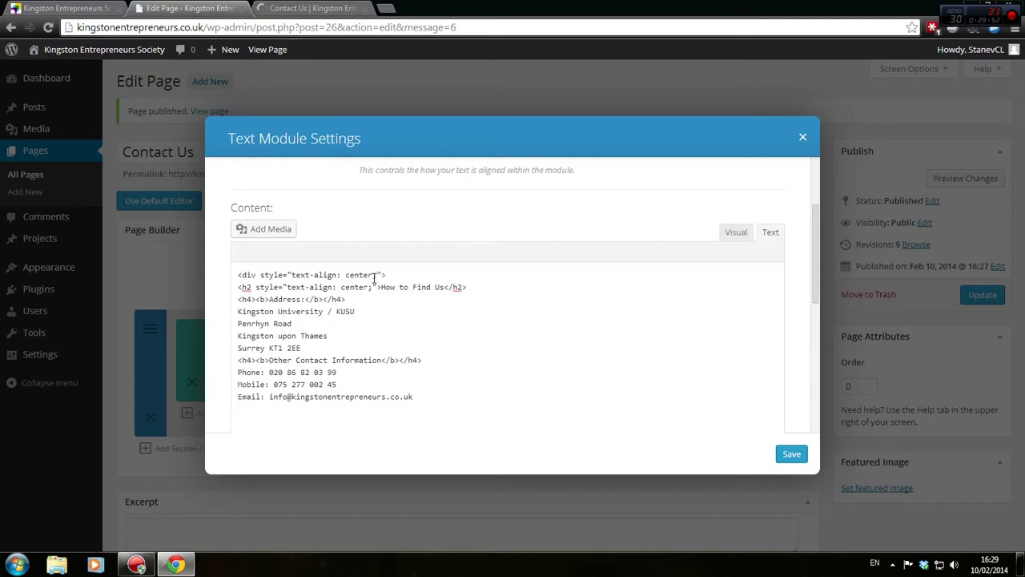
{"action": "left_click_drag", "start_coordinate": [377, 286], "coordinate": [247, 287]}
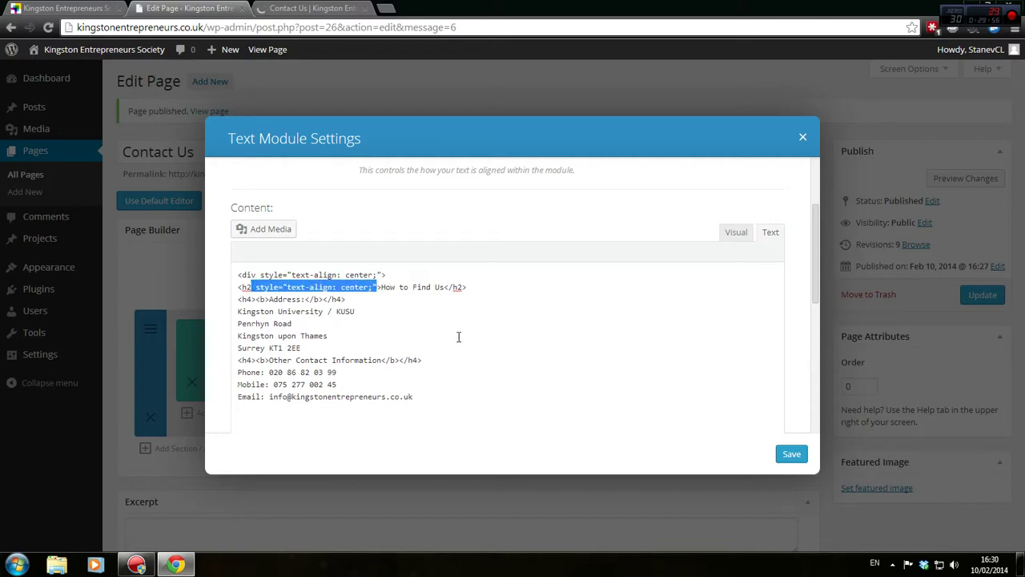
{"action": "key", "text": "BackSpace"}
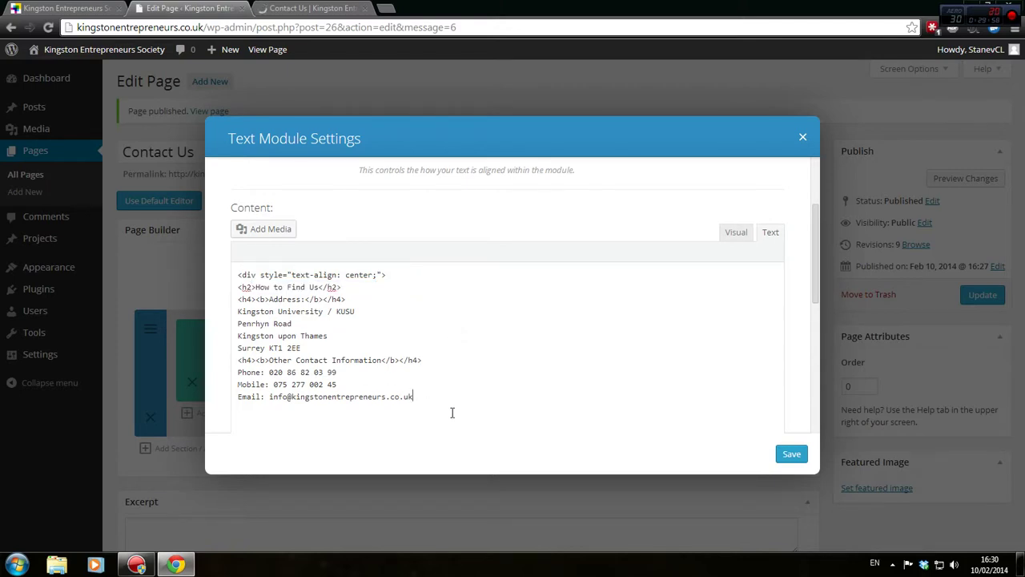
{"action": "key", "text": "Return"}
{"action": "left_click", "coordinate": [792, 453]}
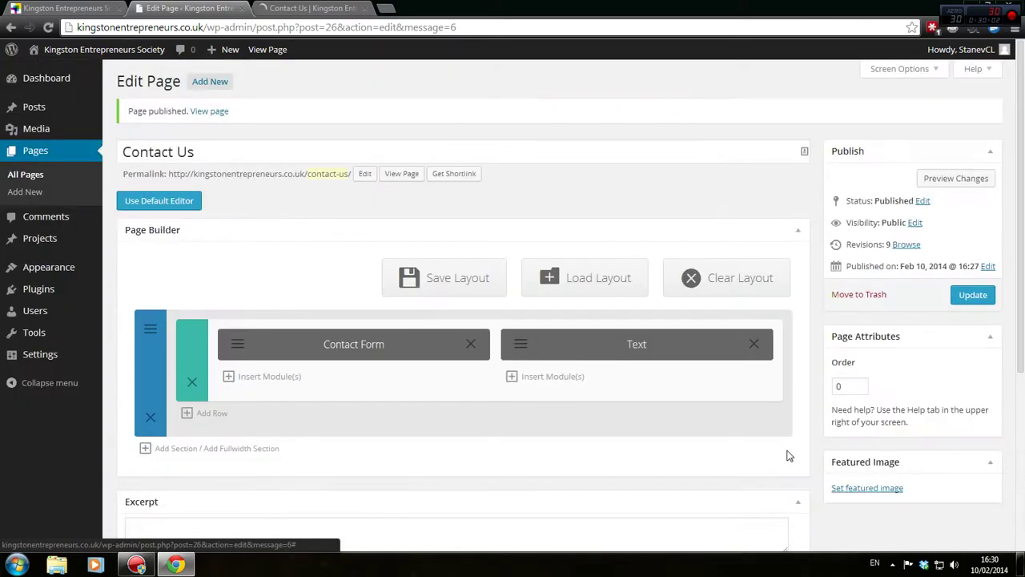
Check the live page, then preview the unsaved Contact Us page changes
{"action": "left_click", "coordinate": [317, 8]}
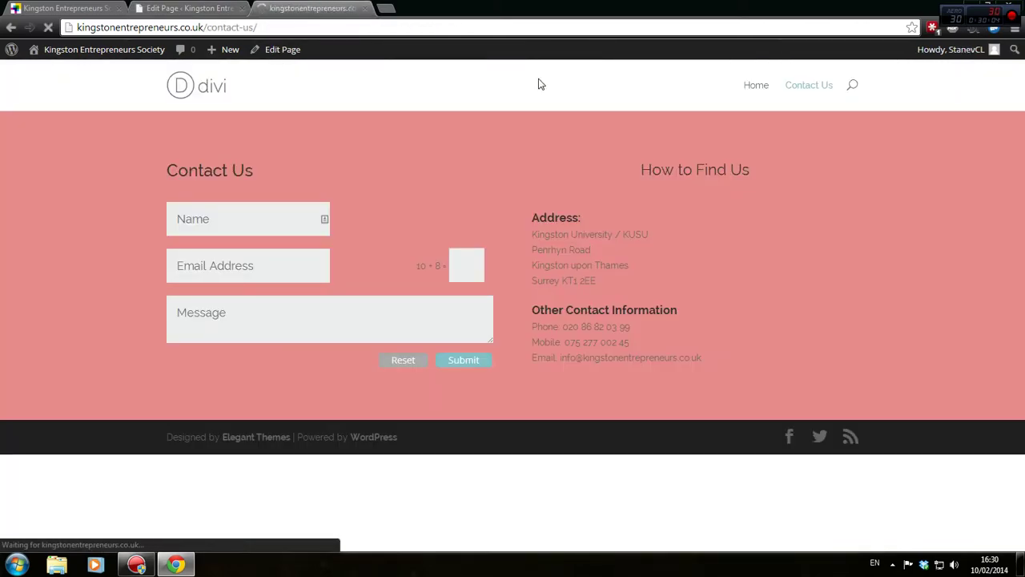
{"action": "left_click", "coordinate": [204, 8]}
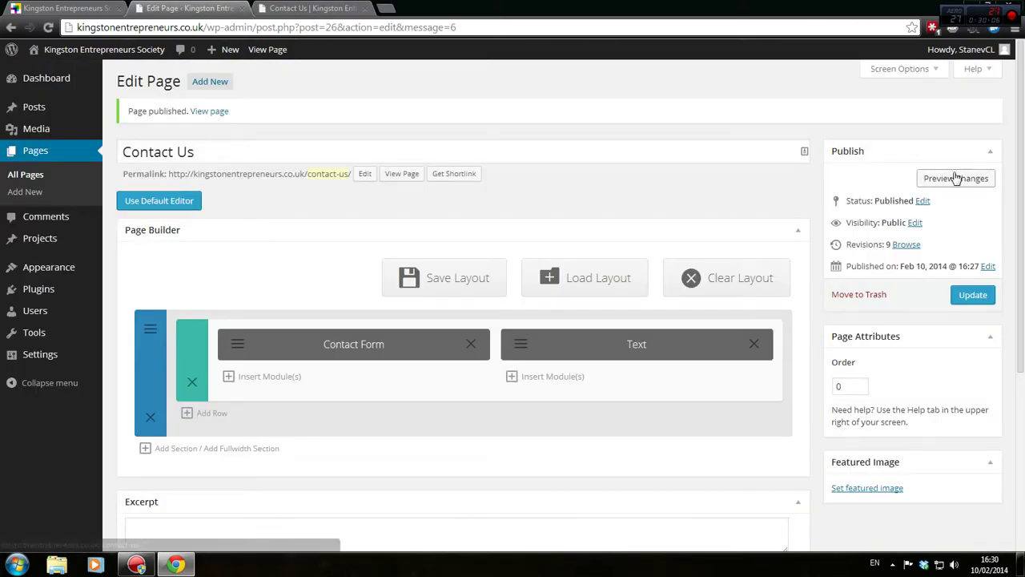
{"action": "left_click", "coordinate": [943, 174]}
In the How to Find Us module's HTML, add a '<br /' line below the opening div and save
{"action": "left_click", "coordinate": [487, 8]}
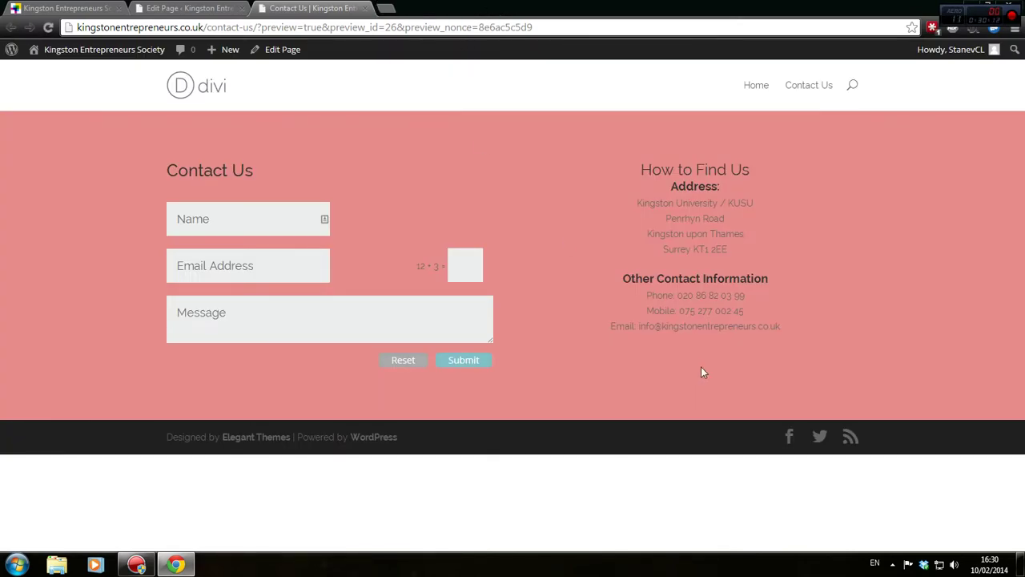
{"action": "key", "text": "ctrl+shift+Tab"}
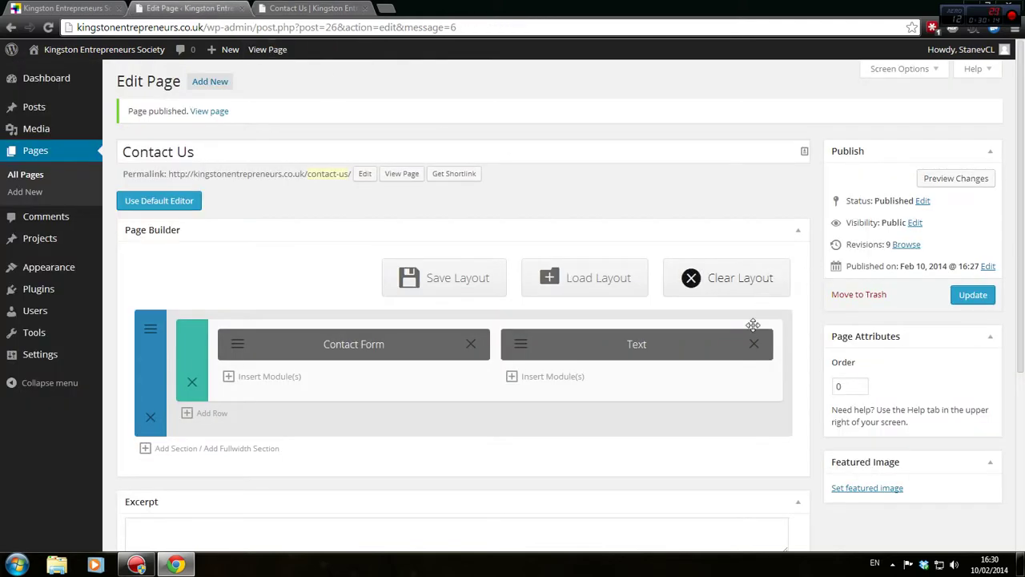
{"action": "left_click", "coordinate": [521, 345]}
{"action": "scroll", "coordinate": [669, 356], "scroll_direction": "down", "scroll_amount": 1}
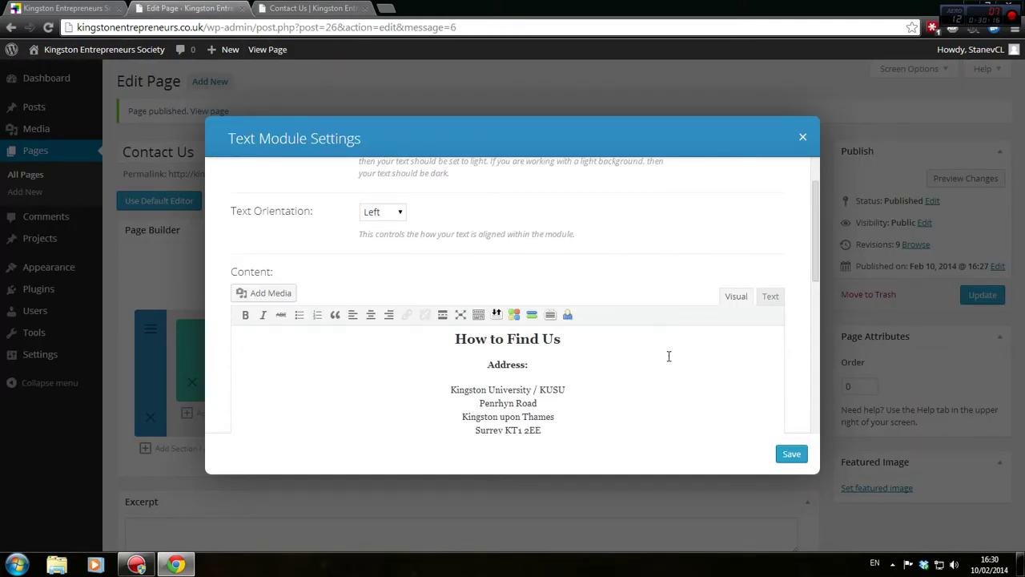
{"action": "scroll", "coordinate": [690, 355], "scroll_direction": "down", "scroll_amount": 2}
{"action": "left_click", "coordinate": [770, 169]}
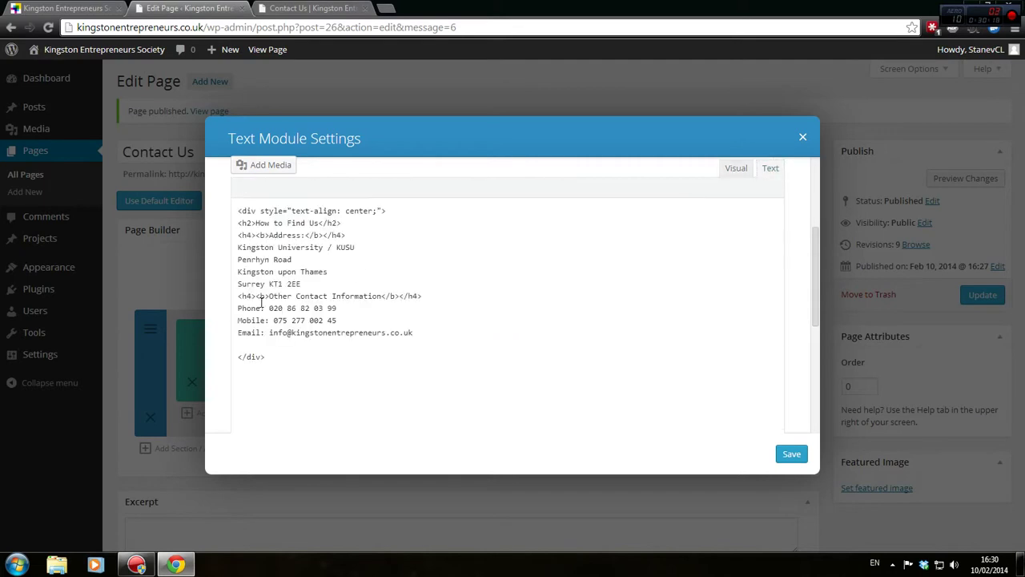
{"action": "left_click", "coordinate": [417, 211]}
{"action": "key", "text": "Return"}
{"action": "type", "text": "<br /><br />"}
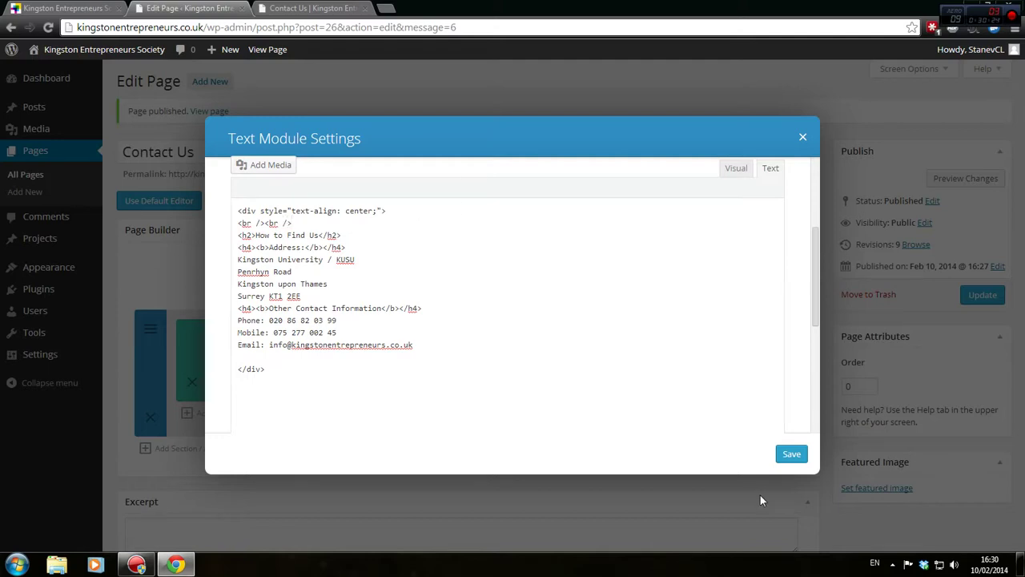
{"action": "left_click", "coordinate": [790, 453]}
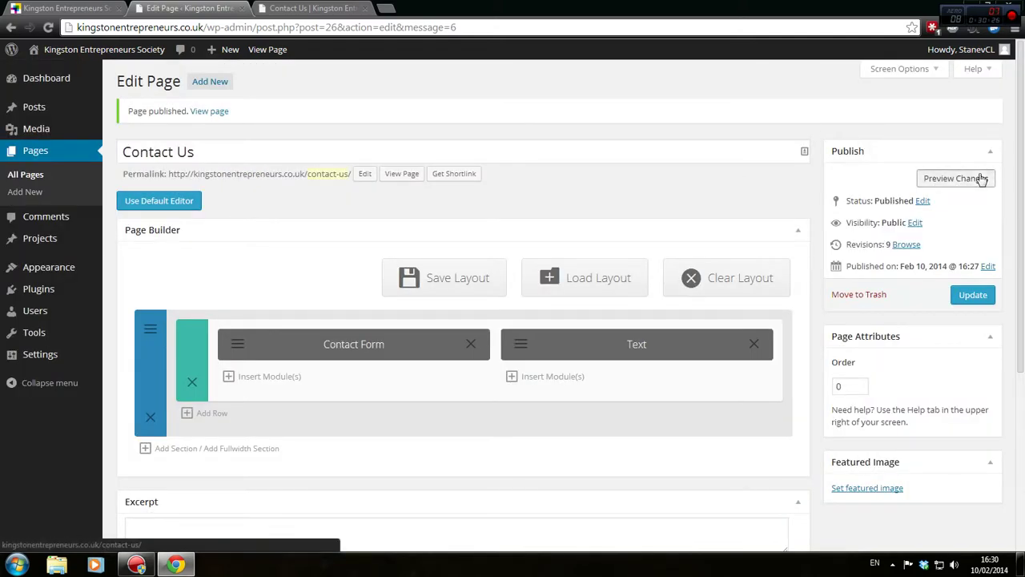
Check the Contact Us page preview after the first line-break edit
{"action": "left_click", "coordinate": [346, 8]}
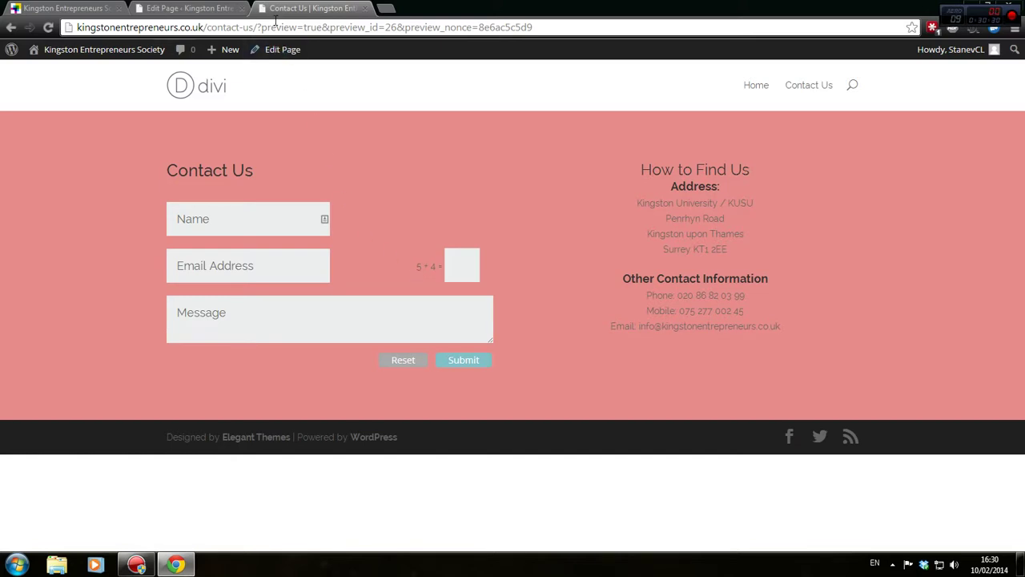
{"action": "left_click", "coordinate": [206, 8]}
{"action": "left_click", "coordinate": [930, 178]}
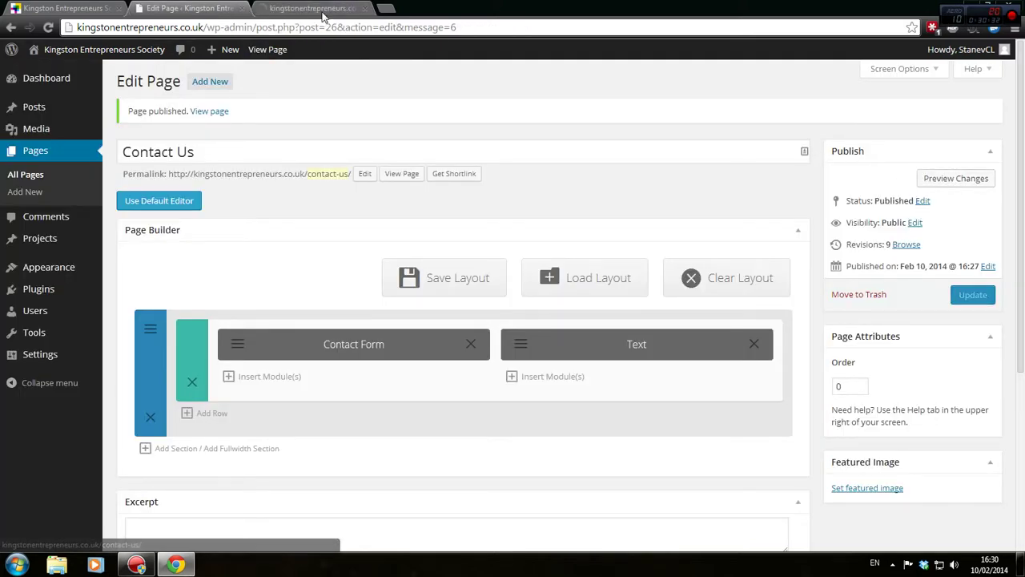
{"action": "left_click", "coordinate": [184, 8]}
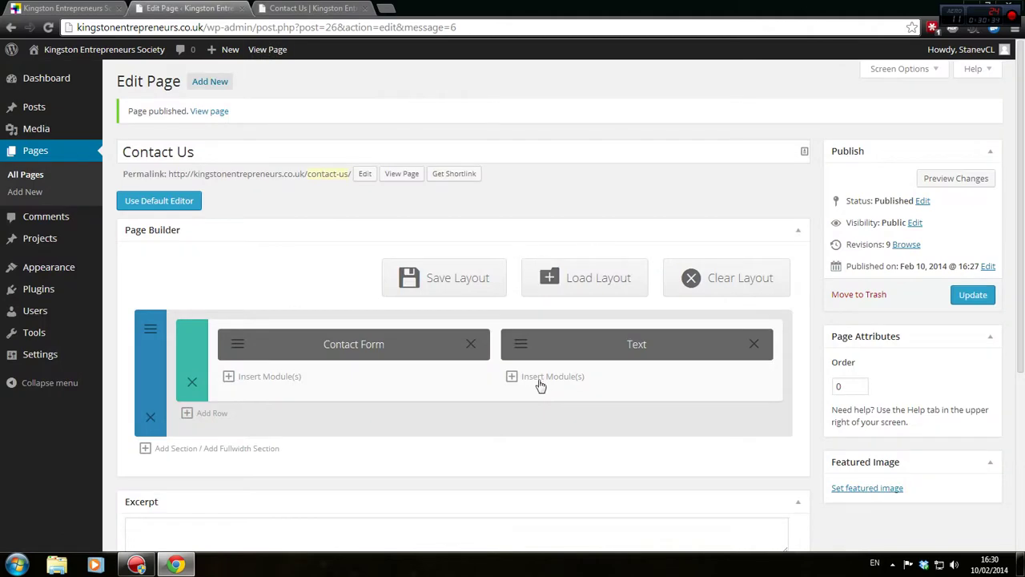
Insert <br /><br /> on a new line below the opening div and save the text module
{"action": "left_click", "coordinate": [520, 352]}
{"action": "scroll", "coordinate": [568, 376], "scroll_direction": "down", "scroll_amount": 2}
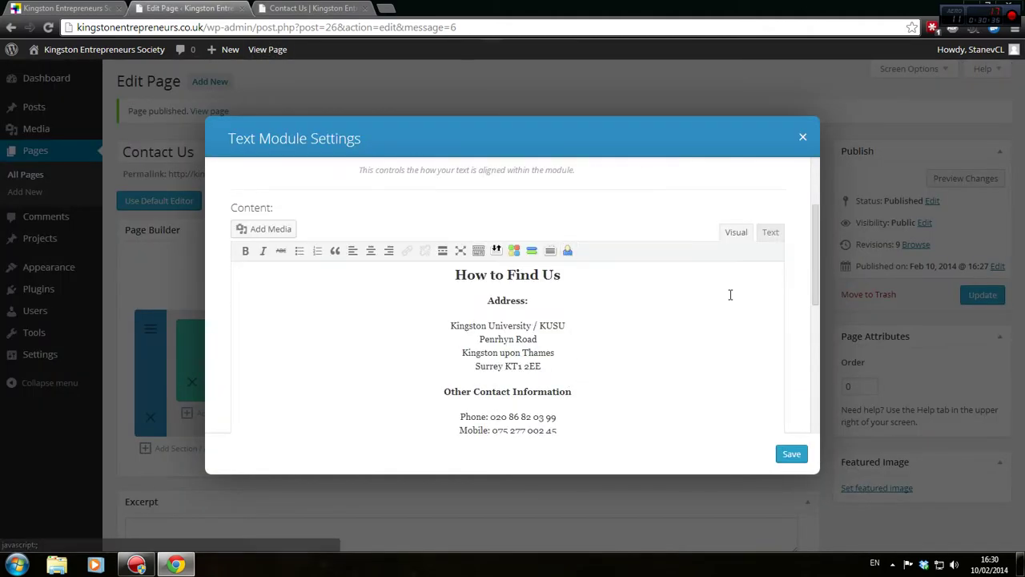
{"action": "left_click", "coordinate": [770, 232]}
{"action": "left_click", "coordinate": [402, 275]}
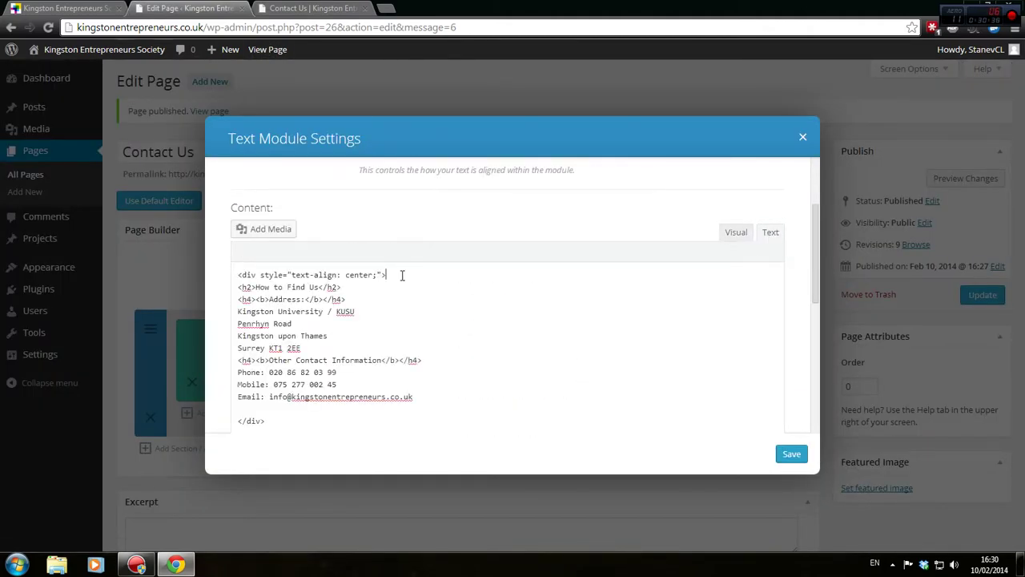
{"action": "key", "text": "Return"}
{"action": "type", "text": "<br />"}
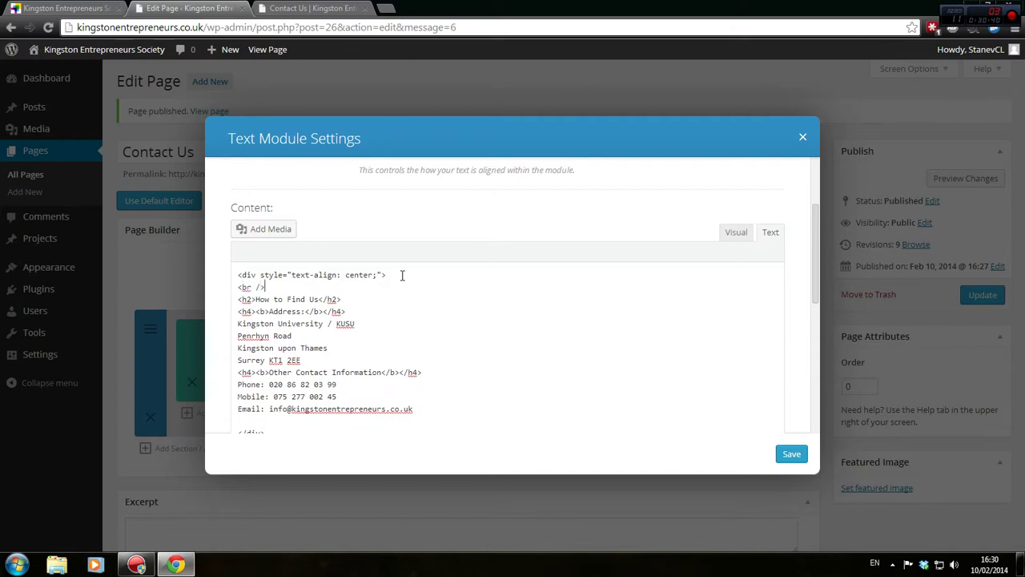
{"action": "type", "text": "<br />"}
{"action": "key", "text": "Return"}
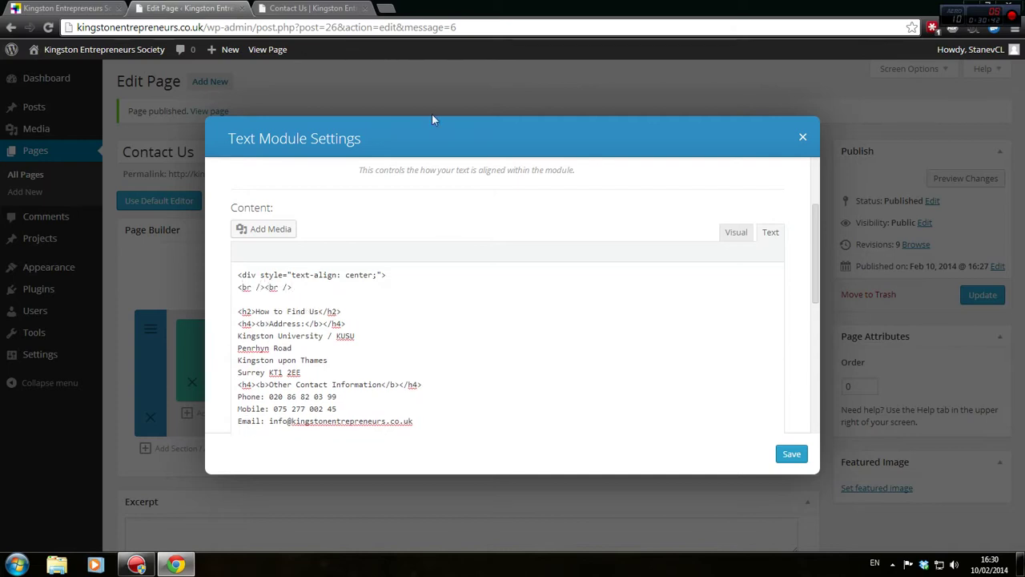
{"action": "left_click", "coordinate": [806, 478]}
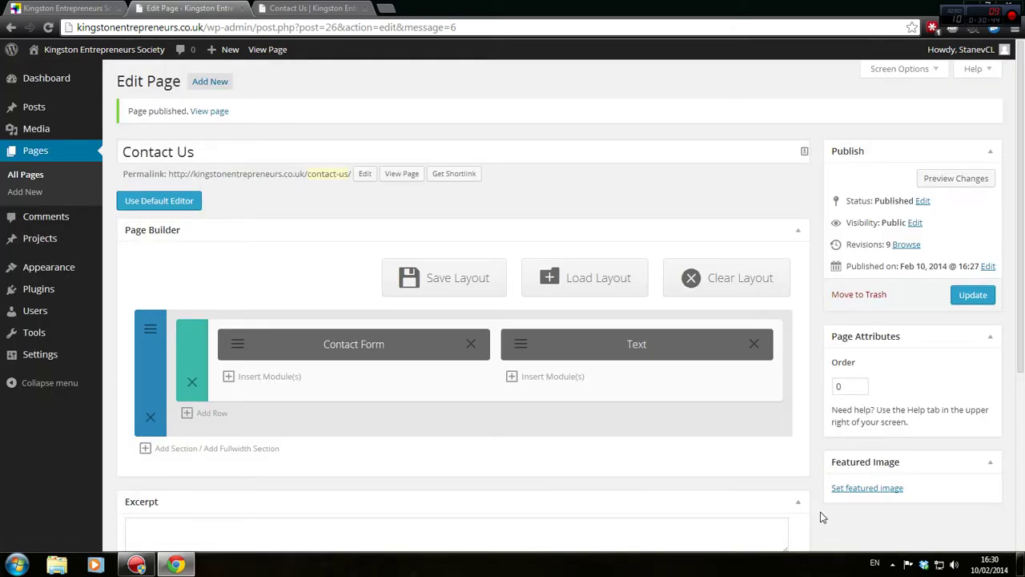
Preview the updated Contact Us page
{"action": "left_click", "coordinate": [955, 179]}
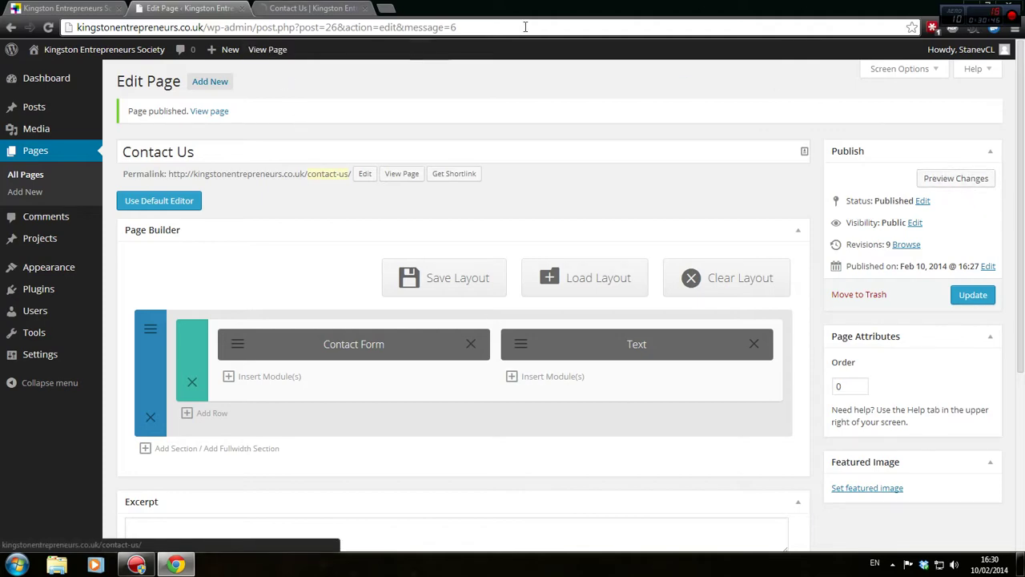
{"action": "left_click", "coordinate": [269, 7]}
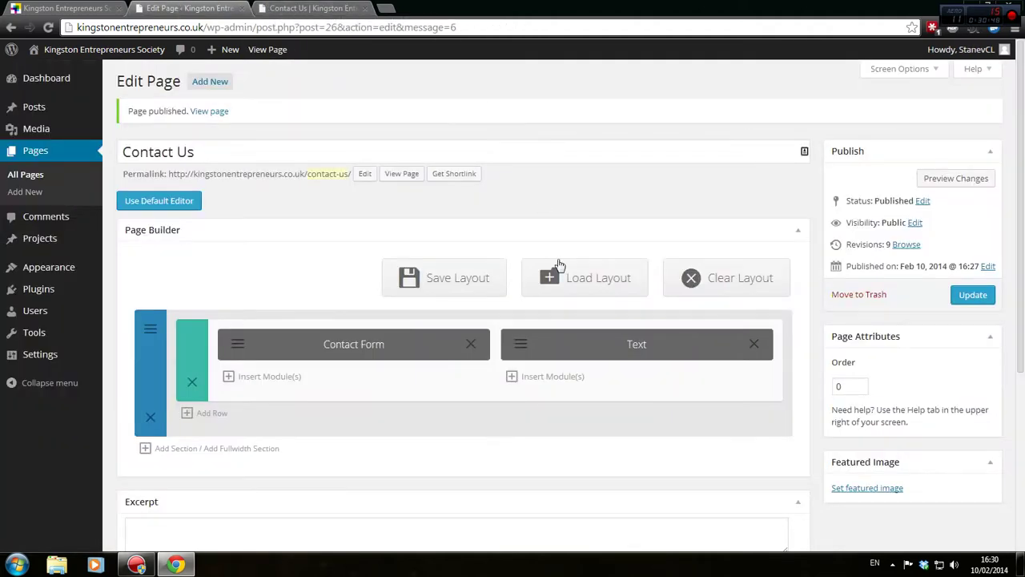
{"action": "left_click", "coordinate": [191, 8]}
Delete the opening centring div line and the closing </div> from the How to Find Us HTML, then save
{"action": "left_click", "coordinate": [522, 353]}
{"action": "scroll", "coordinate": [523, 357], "scroll_direction": "down", "scroll_amount": 2}
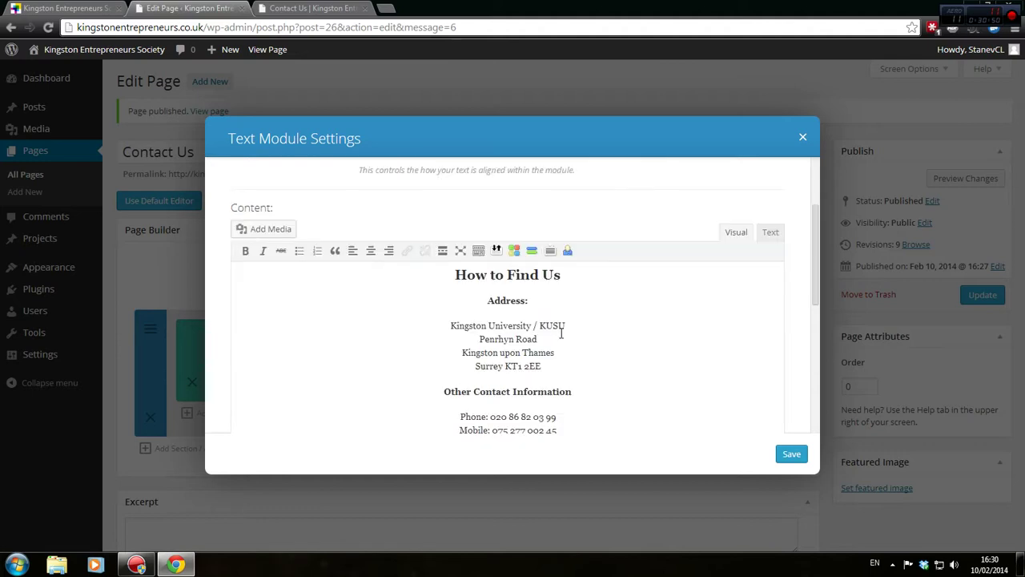
{"action": "scroll", "coordinate": [785, 341], "scroll_direction": "up", "scroll_amount": 2}
{"action": "left_click", "coordinate": [770, 360]}
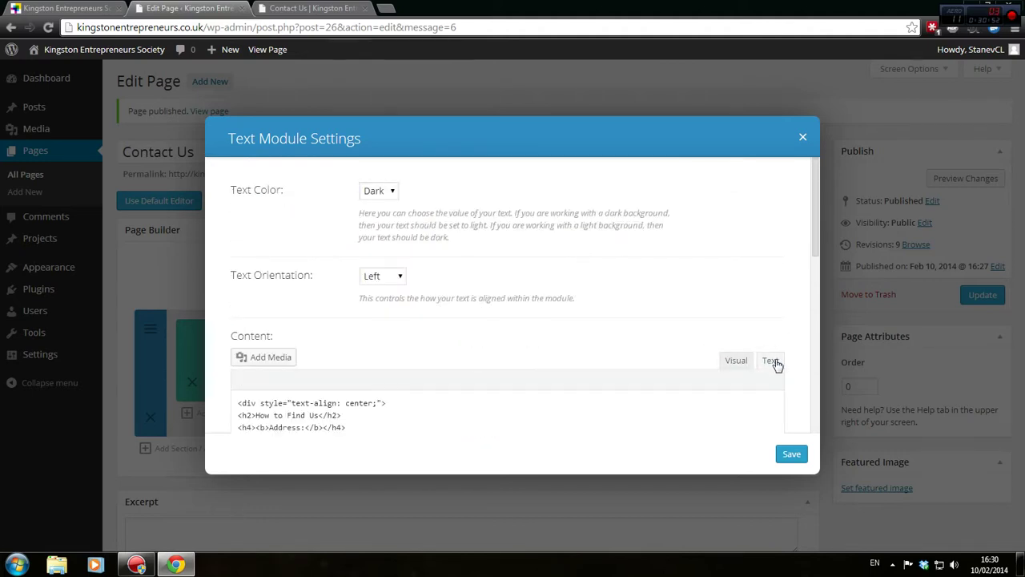
{"action": "left_click", "coordinate": [398, 276]}
{"action": "left_click", "coordinate": [392, 291]}
{"action": "scroll", "coordinate": [524, 341], "scroll_direction": "down", "scroll_amount": 1}
{"action": "left_click_drag", "start_coordinate": [383, 341], "coordinate": [233, 325]}
{"action": "key", "text": "BackSpace"}
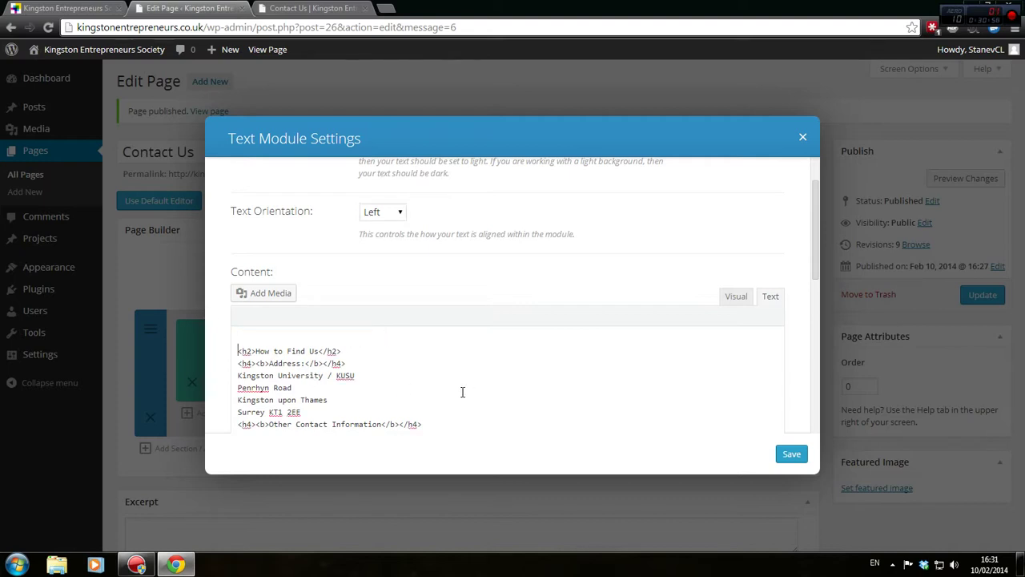
{"action": "scroll", "coordinate": [462, 391], "scroll_direction": "down", "scroll_amount": 3}
{"action": "left_click_drag", "start_coordinate": [347, 281], "coordinate": [424, 258]}
{"action": "key", "text": "BackSpace"}
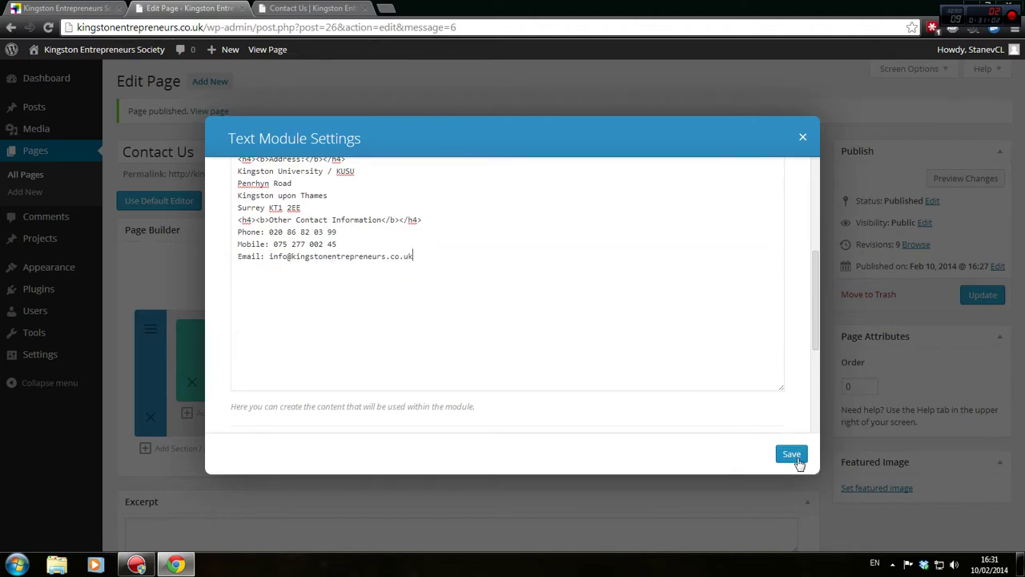
{"action": "left_click", "coordinate": [791, 453]}
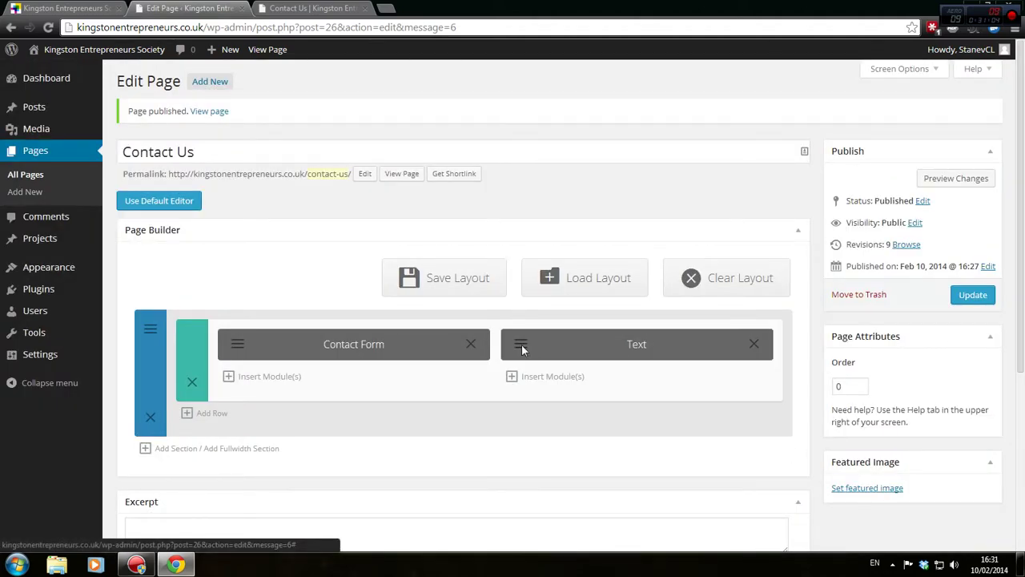
Set the How to Find Us module's Text Orientation to Center, save, and preview the page
{"action": "left_click", "coordinate": [521, 343]}
{"action": "left_click", "coordinate": [391, 276]}
{"action": "left_click", "coordinate": [389, 302]}
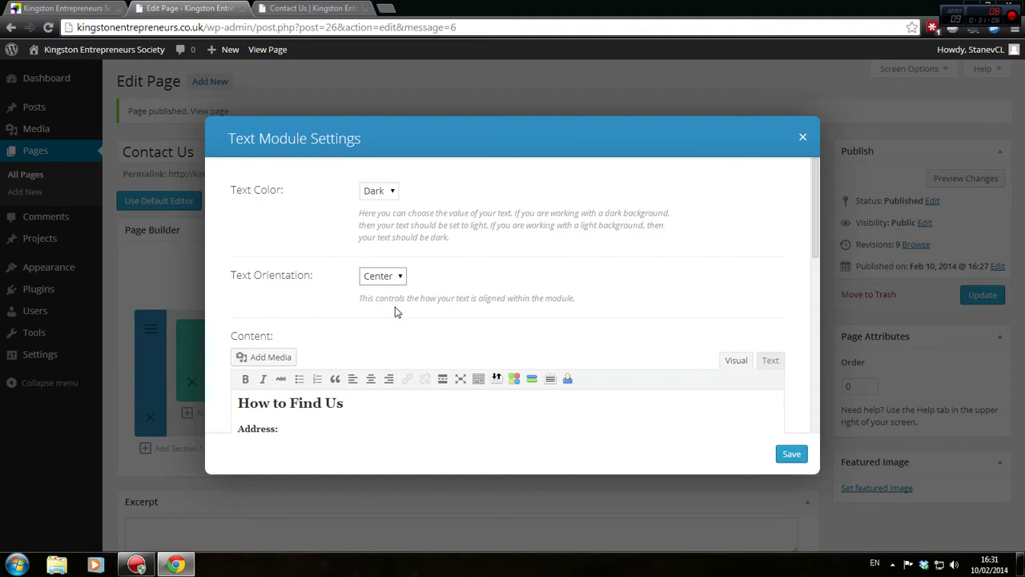
{"action": "scroll", "coordinate": [643, 347], "scroll_direction": "down", "scroll_amount": 3}
{"action": "scroll", "coordinate": [663, 342], "scroll_direction": "up", "scroll_amount": 1}
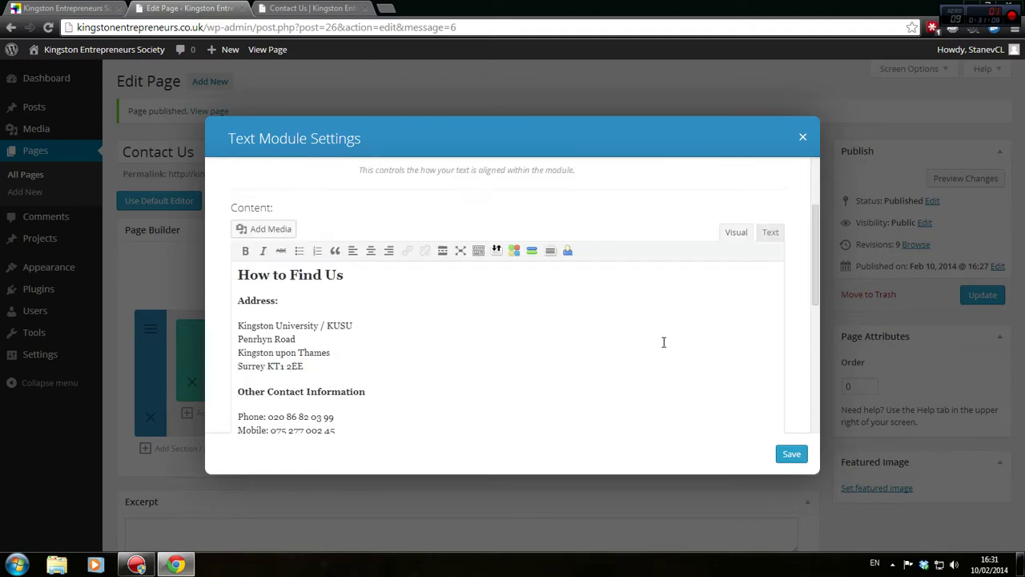
{"action": "scroll", "coordinate": [664, 342], "scroll_direction": "up", "scroll_amount": 1}
{"action": "left_click", "coordinate": [767, 294]}
{"action": "scroll", "coordinate": [698, 358], "scroll_direction": "down", "scroll_amount": 2}
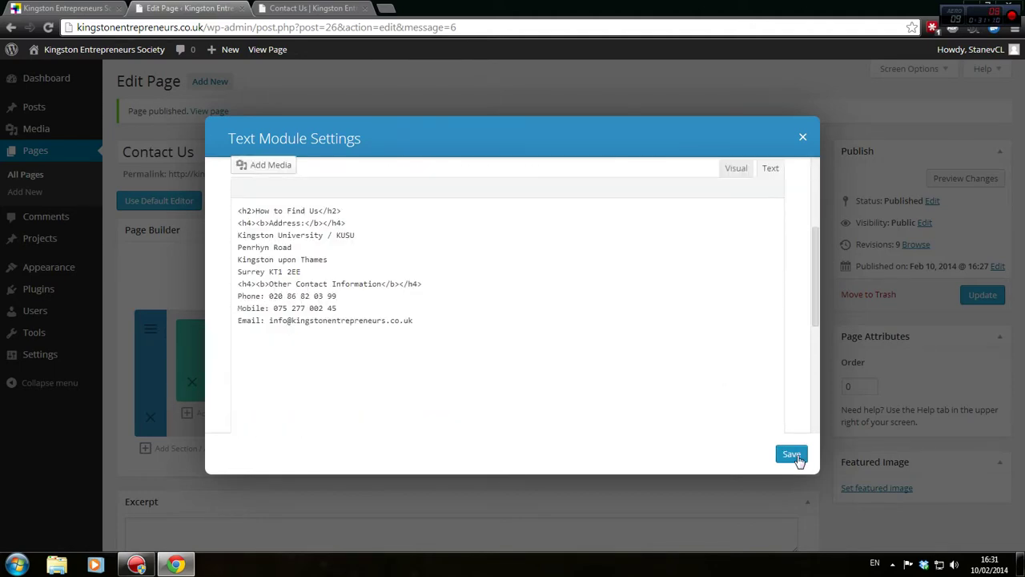
{"action": "left_click", "coordinate": [791, 454]}
{"action": "left_click", "coordinate": [961, 178]}
{"action": "left_click", "coordinate": [320, 7]}
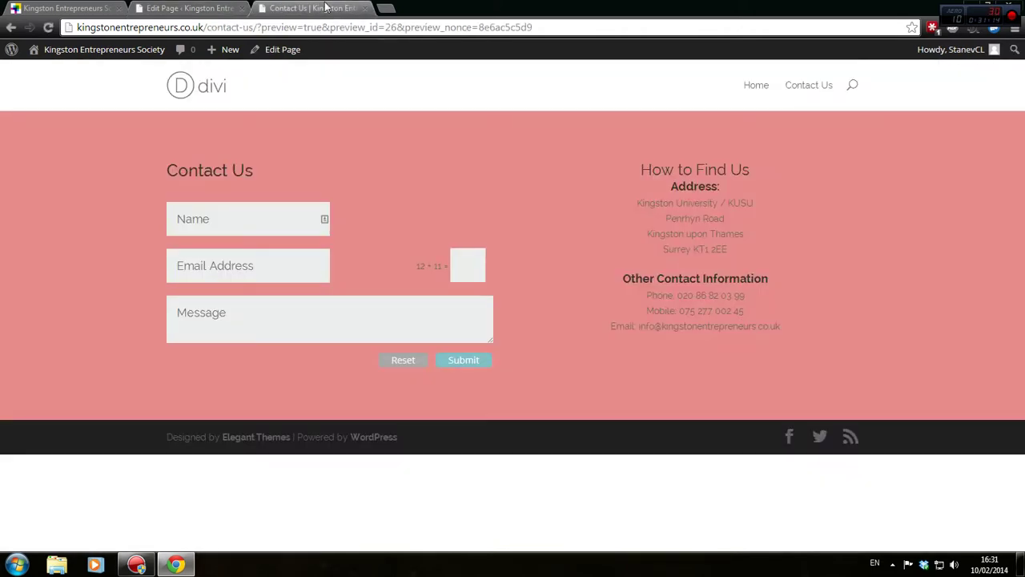
In the Text module's HTML, add line breaks after the How to Find Us heading
{"action": "left_click", "coordinate": [190, 7]}
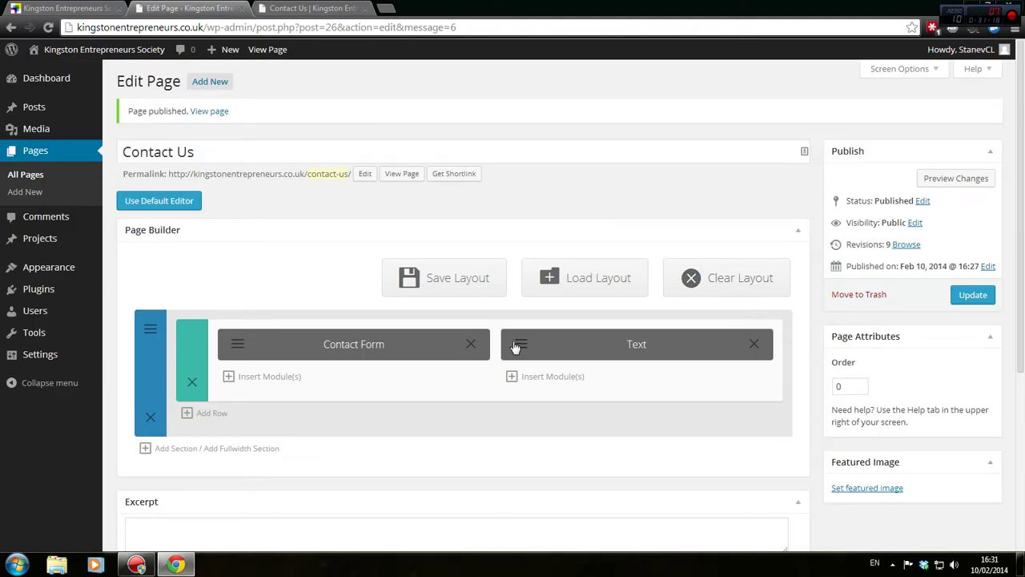
{"action": "left_click", "coordinate": [516, 344]}
{"action": "scroll", "coordinate": [512, 339], "scroll_direction": "down", "scroll_amount": 3}
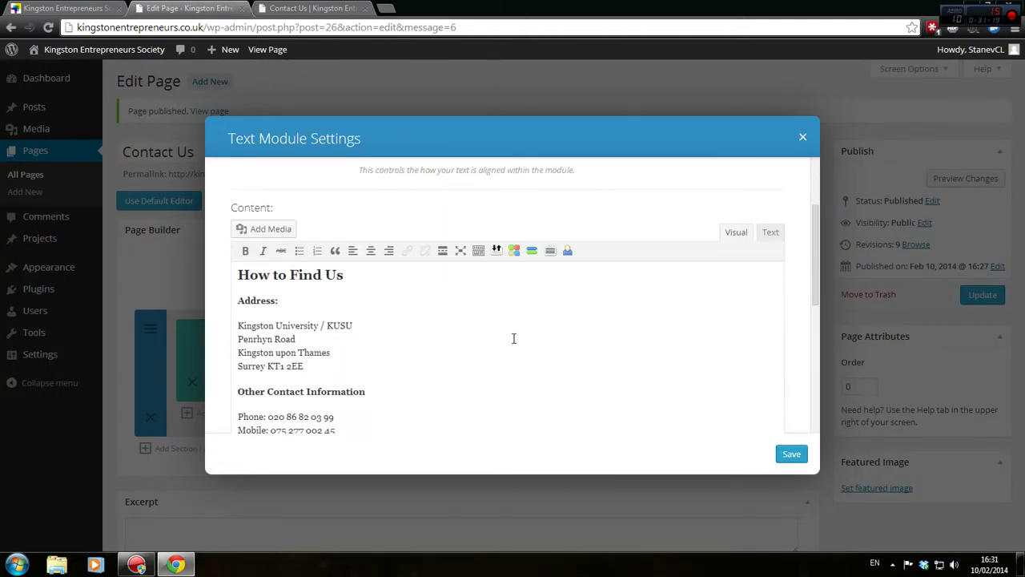
{"action": "left_click", "coordinate": [769, 233]}
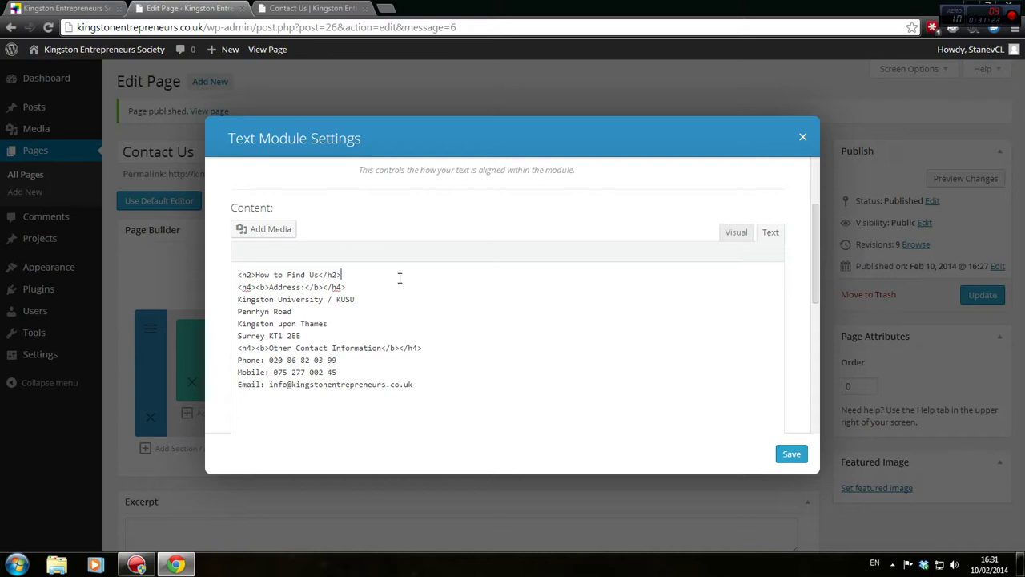
{"action": "left_click", "coordinate": [399, 278]}
{"action": "key", "text": "Return"}
{"action": "key", "text": "Return"}
{"action": "key", "text": "Return"}
{"action": "key", "text": "Up"}
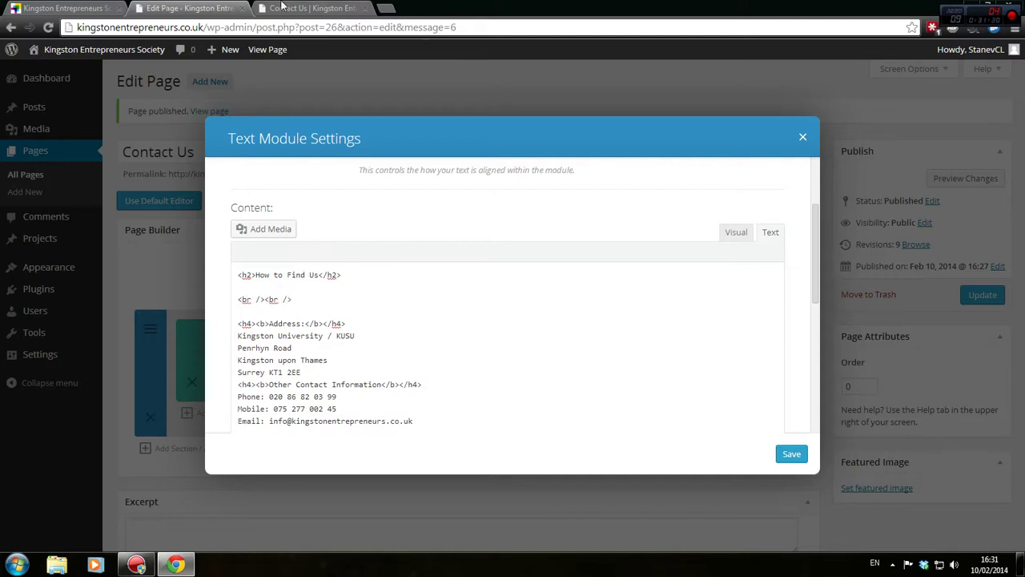
Compare heading spacing in the Contact Us preview, then save the text module
{"action": "left_click", "coordinate": [309, 8]}
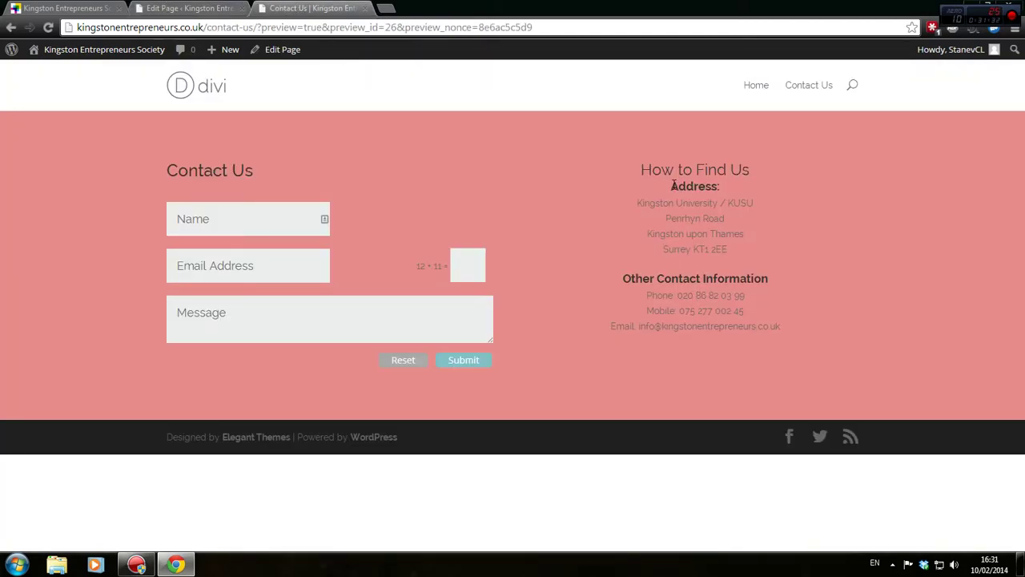
{"action": "left_click_drag", "start_coordinate": [671, 186], "coordinate": [744, 185]}
{"action": "left_click", "coordinate": [688, 182]}
{"action": "left_click_drag", "start_coordinate": [628, 176], "coordinate": [781, 174]}
{"action": "left_click", "coordinate": [741, 185]}
{"action": "left_click", "coordinate": [190, 8]}
{"action": "left_click", "coordinate": [785, 450]}
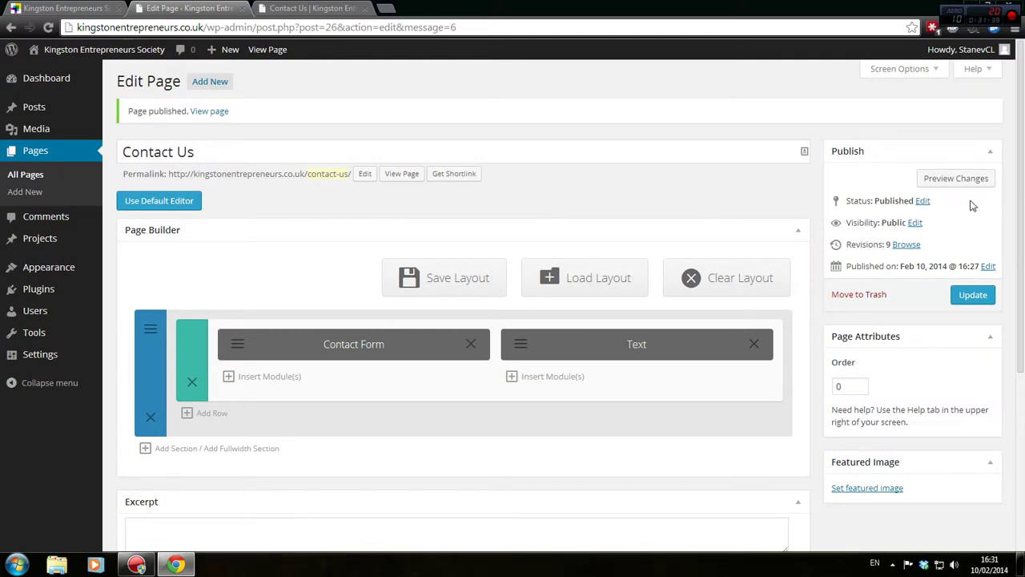
Update the published Contact Us page and preview it
{"action": "left_click", "coordinate": [982, 293]}
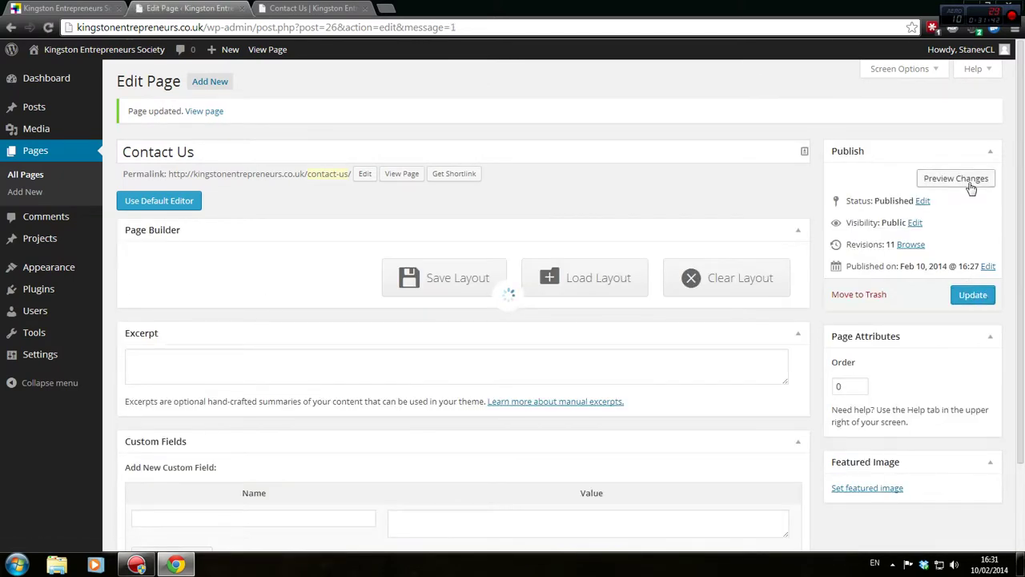
{"action": "left_click", "coordinate": [967, 180]}
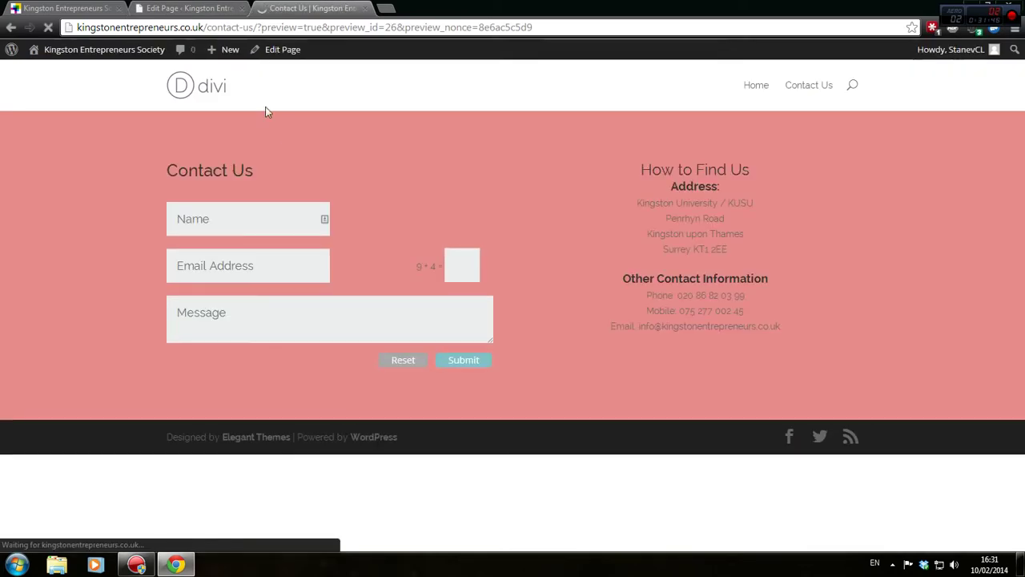
{"action": "left_click", "coordinate": [196, 8]}
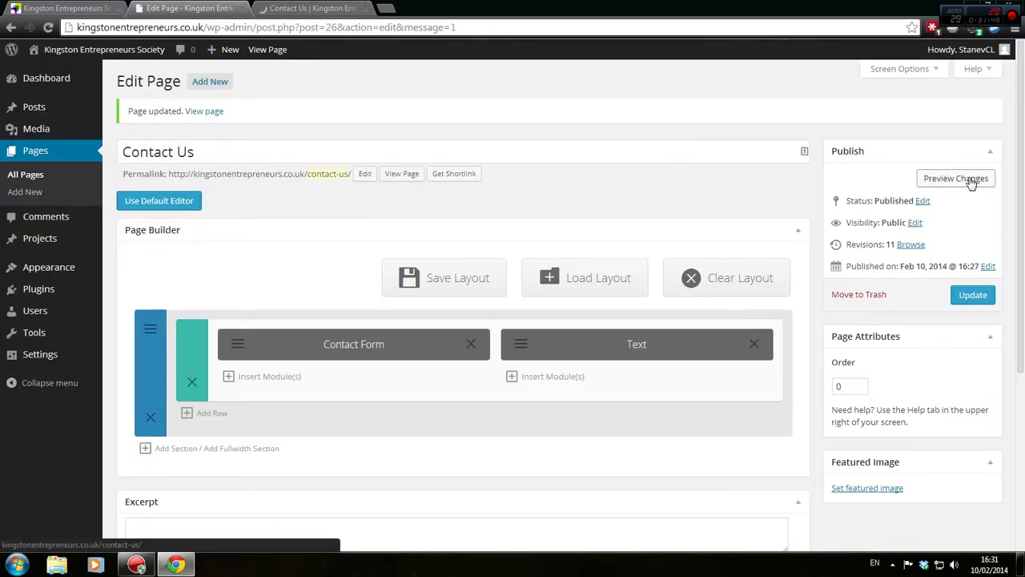
In the visual view, add an empty line below How to Find Us and save the module
{"action": "left_click", "coordinate": [509, 346]}
{"action": "left_click", "coordinate": [772, 360]}
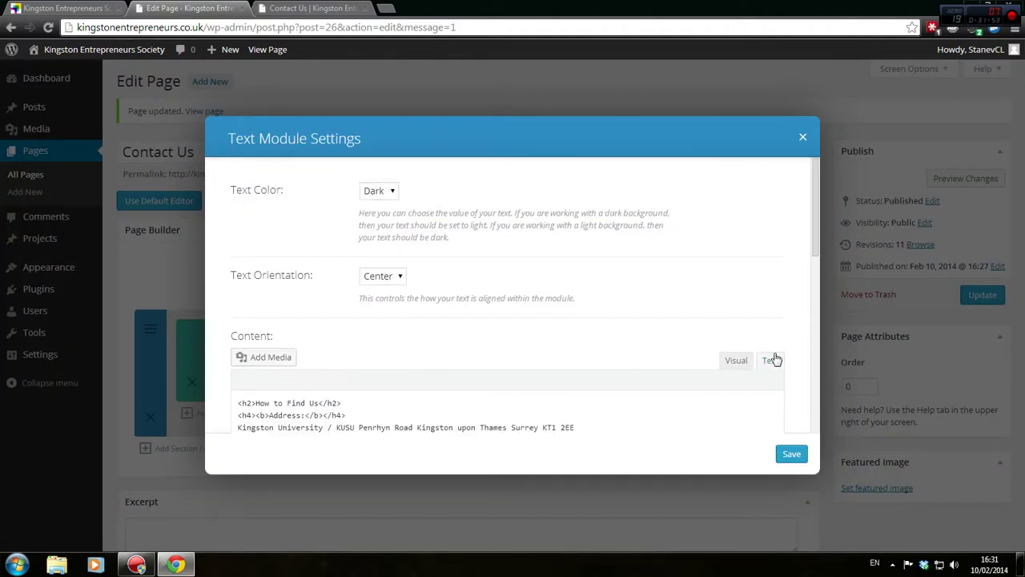
{"action": "left_click", "coordinate": [736, 361]}
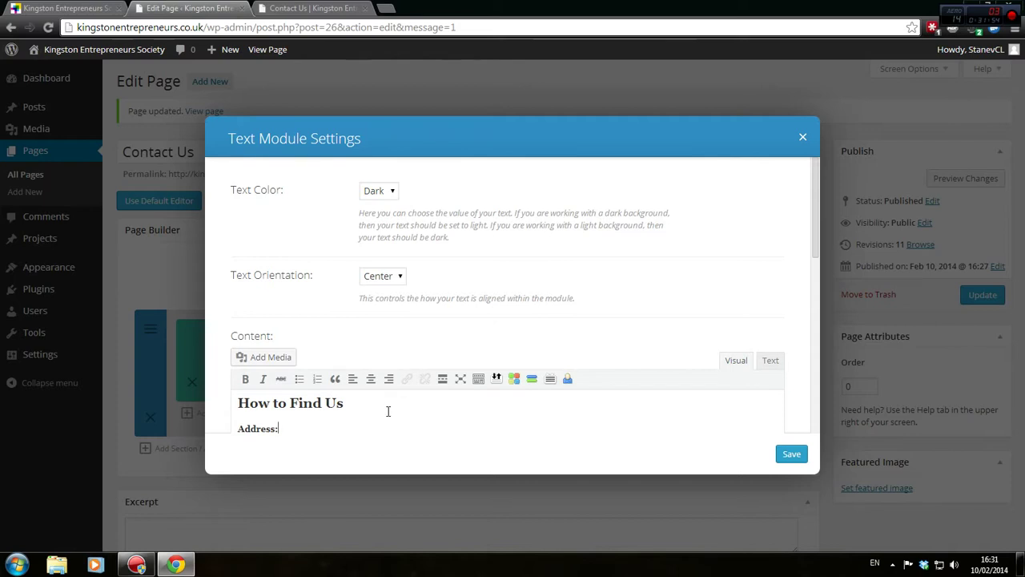
{"action": "key", "text": "Return"}
{"action": "left_click", "coordinate": [789, 455]}
Update the Contact Us page again and check the preview
{"action": "left_click", "coordinate": [981, 296]}
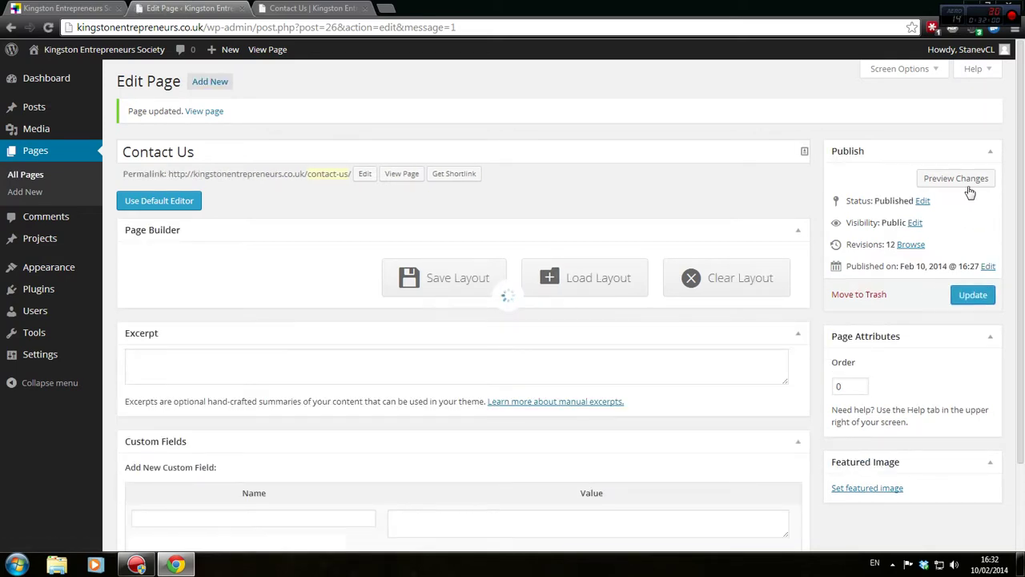
{"action": "left_click", "coordinate": [967, 178]}
{"action": "left_click", "coordinate": [279, 8]}
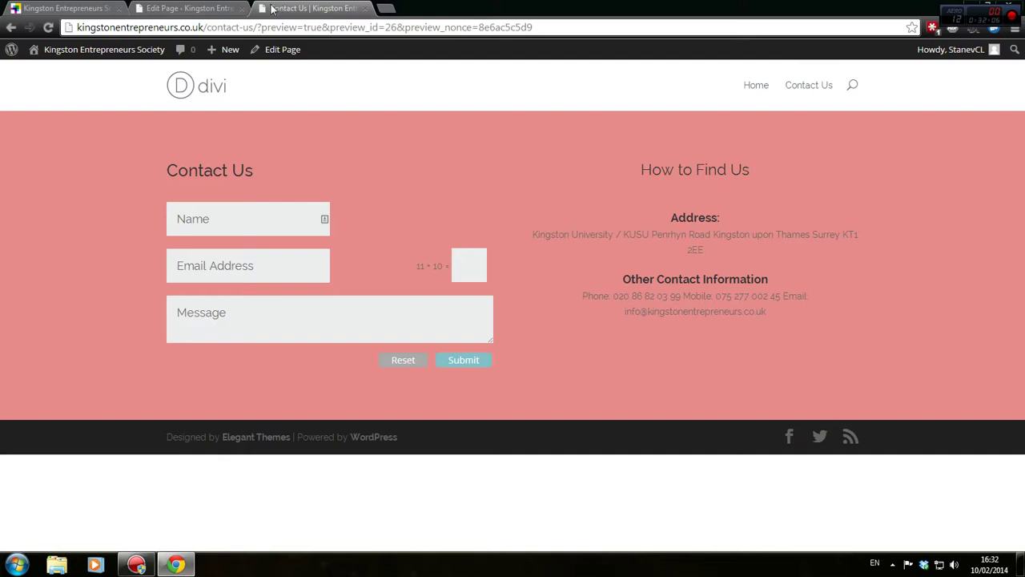
{"action": "left_click", "coordinate": [192, 8]}
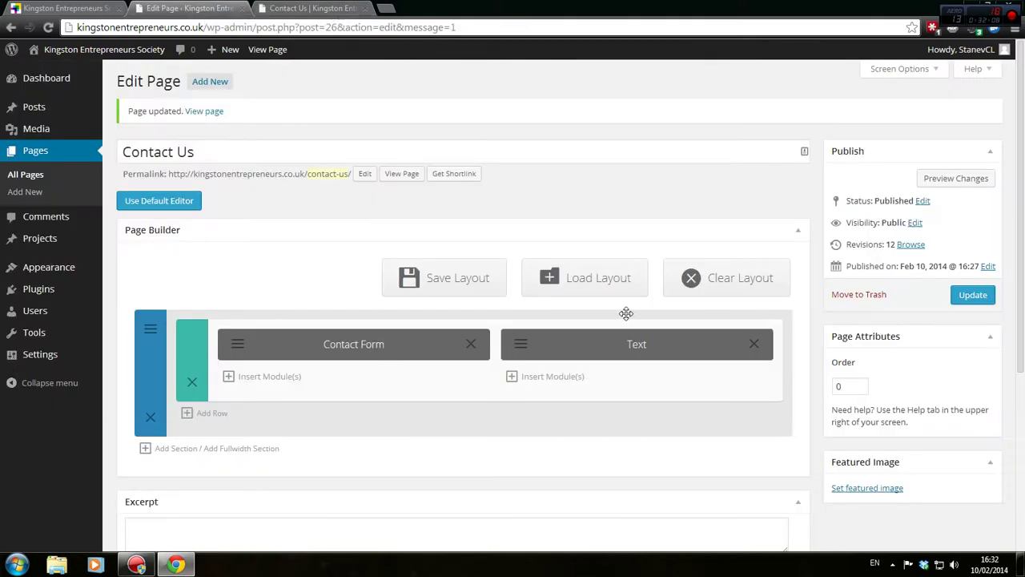
Delete the stray &nbsp; line from the text module's HTML
{"action": "left_click", "coordinate": [502, 343]}
{"action": "scroll", "coordinate": [486, 342], "scroll_direction": "down", "scroll_amount": 2}
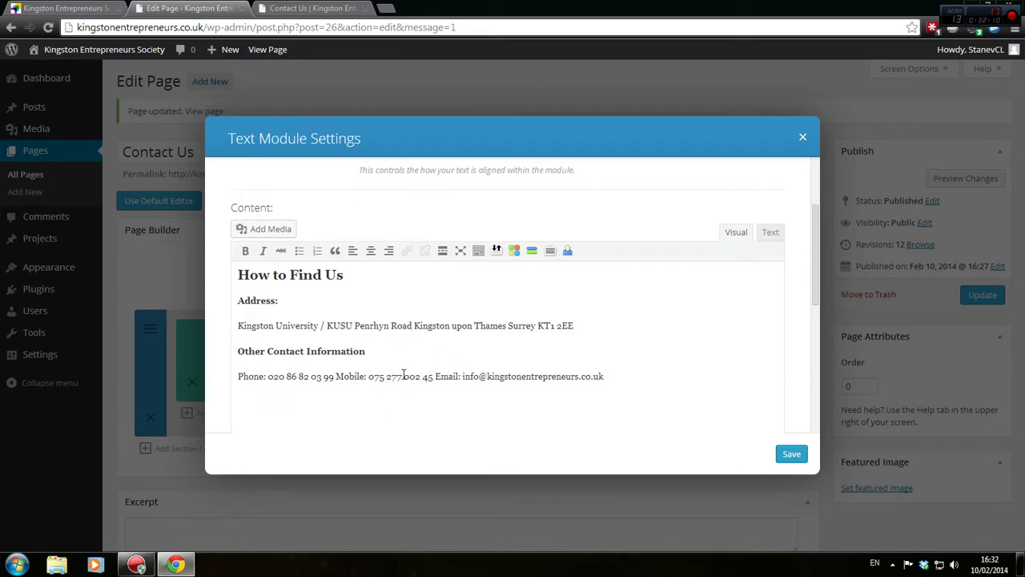
{"action": "left_click", "coordinate": [778, 236]}
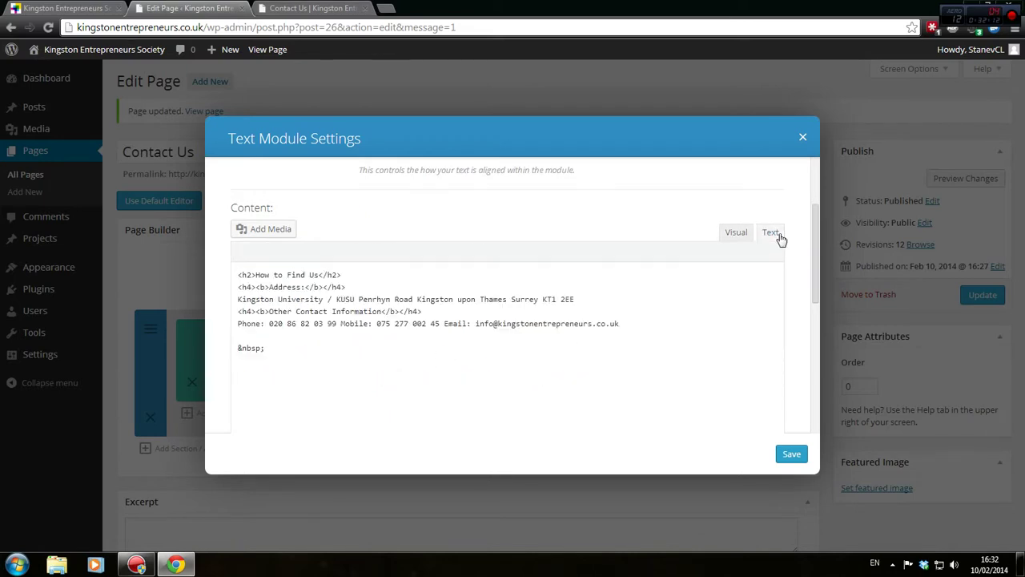
{"action": "scroll", "coordinate": [348, 385], "scroll_direction": "down", "scroll_amount": 4}
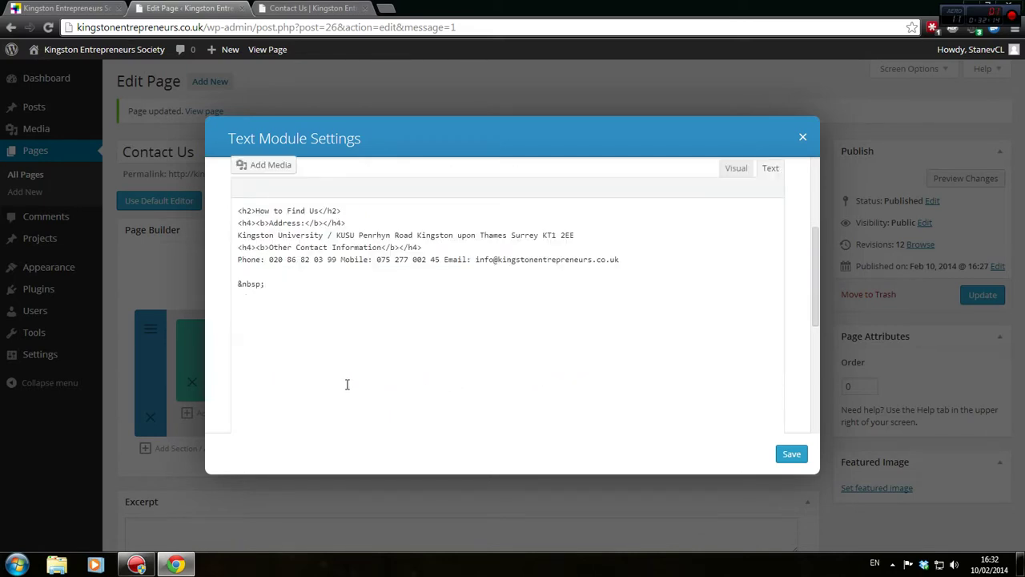
{"action": "scroll", "coordinate": [347, 389], "scroll_direction": "up", "scroll_amount": 3}
{"action": "left_click_drag", "start_coordinate": [266, 284], "coordinate": [220, 281]}
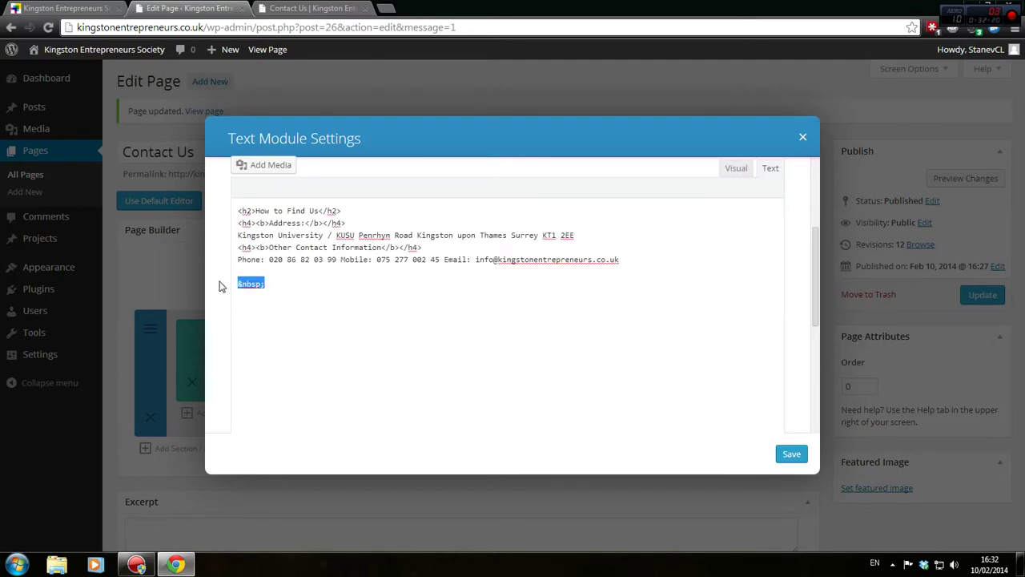
{"action": "key", "text": "BackSpace"}
{"action": "key", "text": "BackSpace"}
{"action": "key", "text": "BackSpace"}
Break the address after KUSU so Penrhyn Road starts on a new line
{"action": "left_click", "coordinate": [737, 169]}
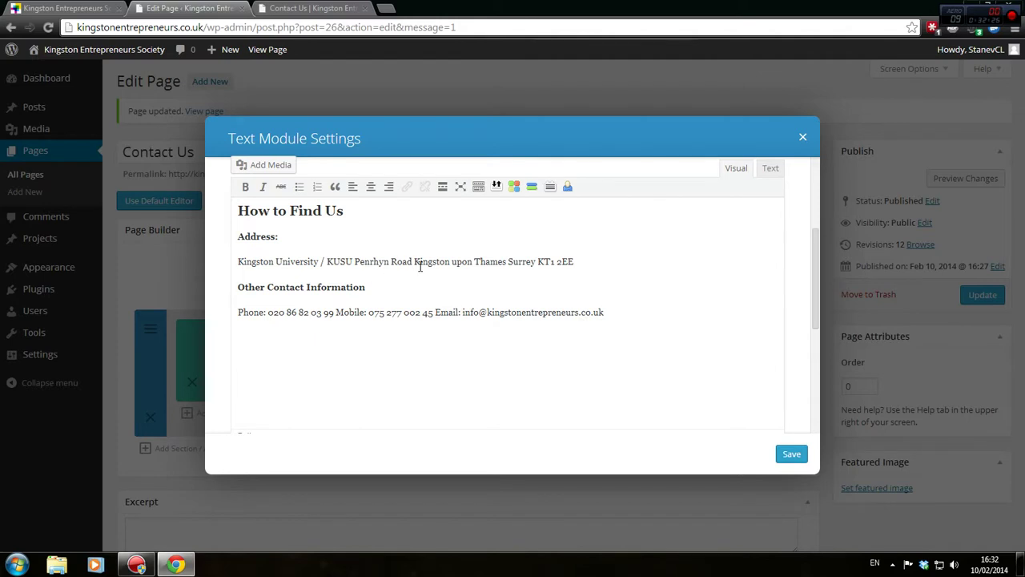
{"action": "left_click", "coordinate": [311, 227]}
{"action": "left_click", "coordinate": [474, 262]}
{"action": "key", "text": "Return"}
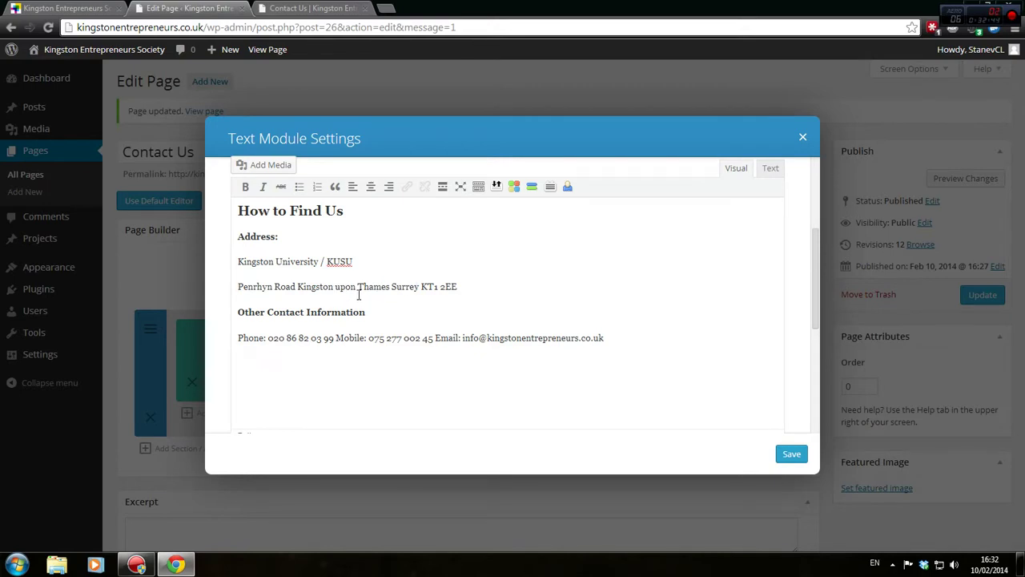
Move the Surrey postcode onto its own address line, then save, update and preview the page
{"action": "key", "text": "Return"}
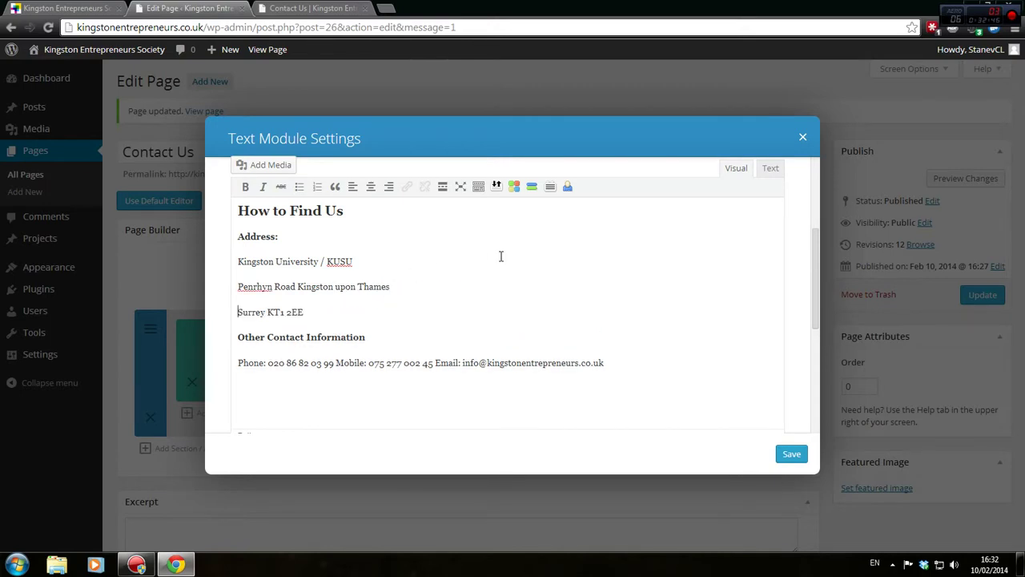
{"action": "left_click", "coordinate": [791, 453]}
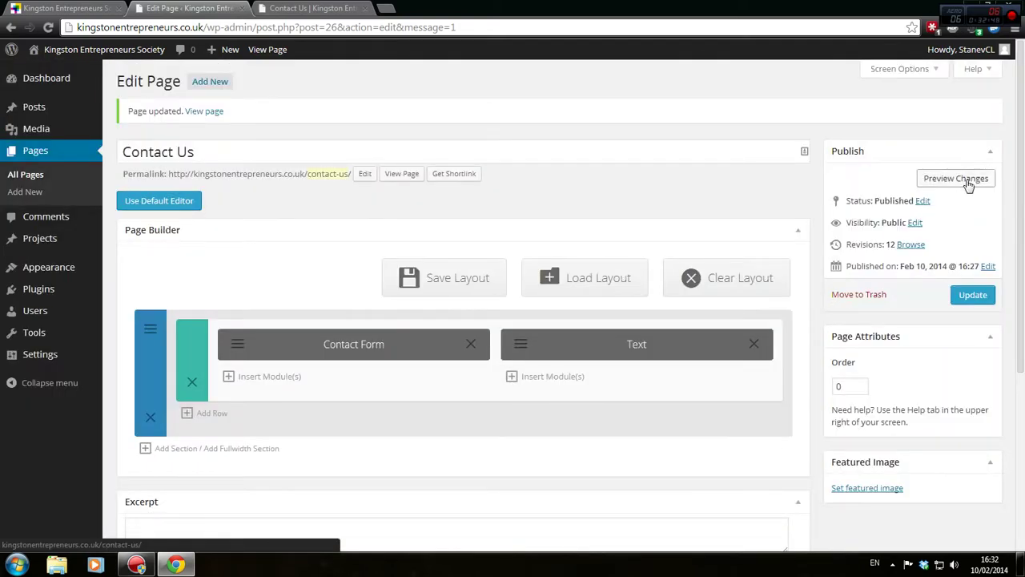
{"action": "left_click", "coordinate": [982, 296]}
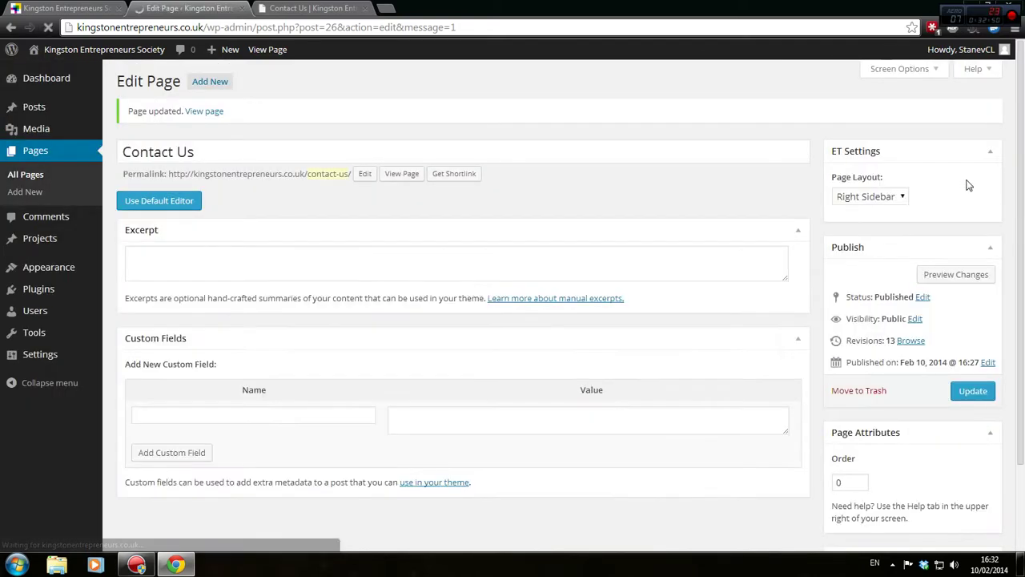
{"action": "left_click", "coordinate": [968, 178]}
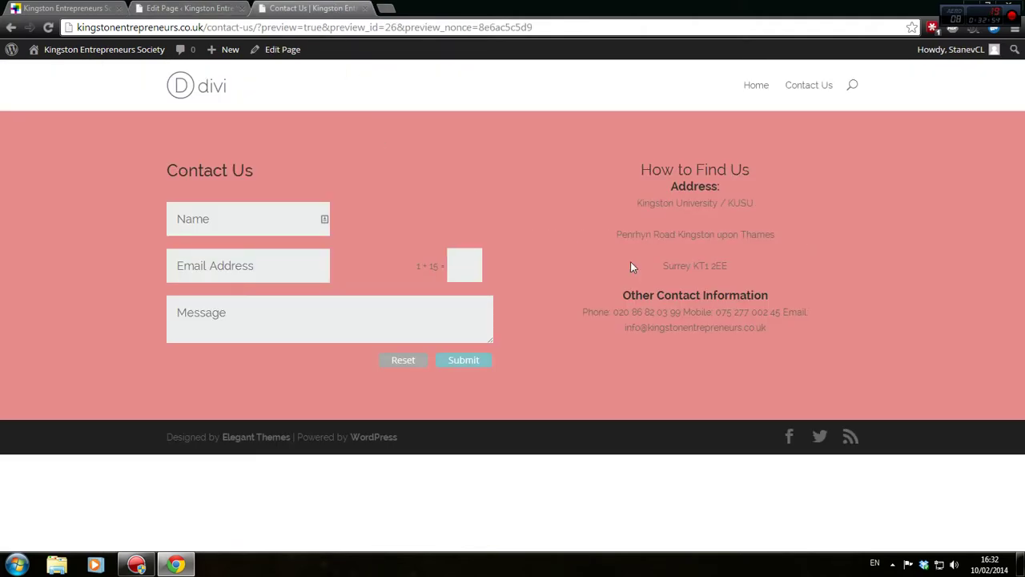
{"action": "key", "text": "ctrl+shift+Tab"}
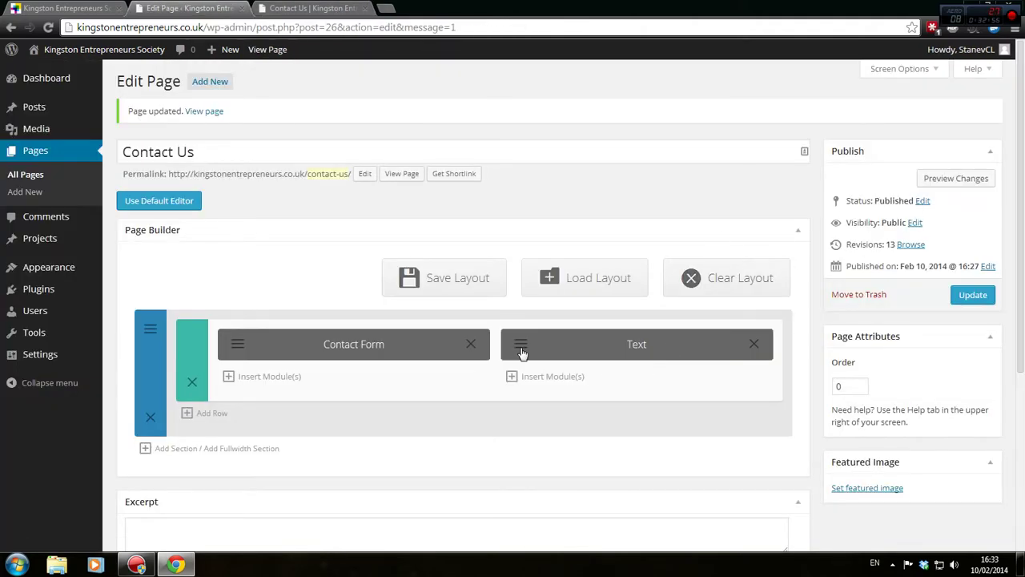
View the How to Find Us module as HTML and compare its address spacing with the preview
{"action": "left_click", "coordinate": [521, 352]}
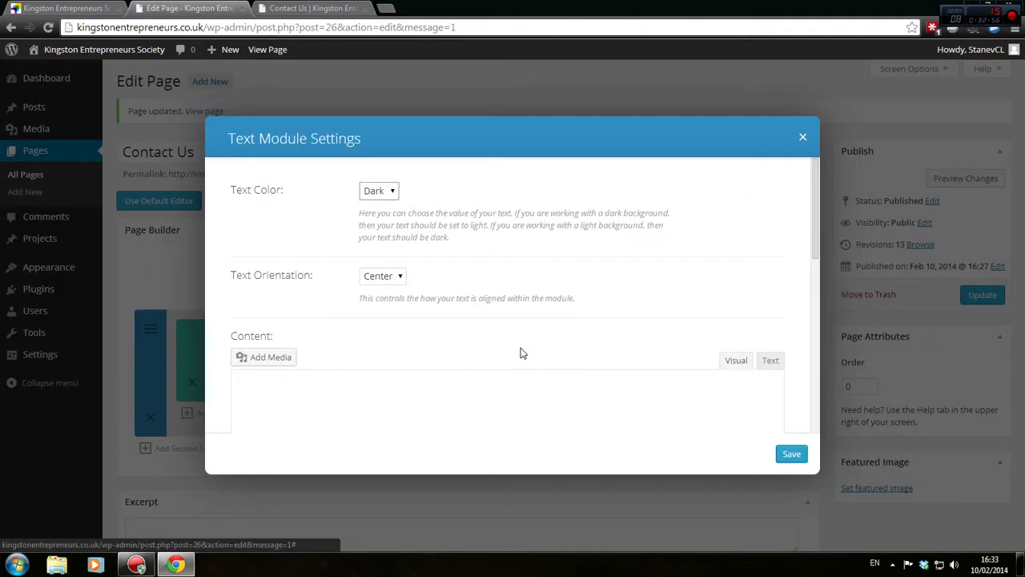
{"action": "left_click", "coordinate": [771, 363]}
{"action": "scroll", "coordinate": [577, 357], "scroll_direction": "down", "scroll_amount": 2}
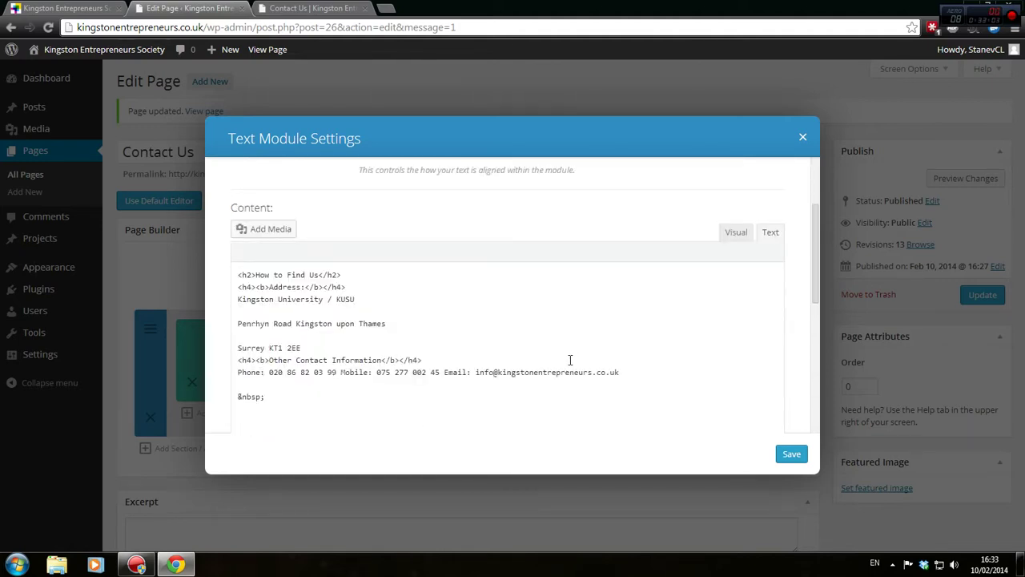
{"action": "key", "text": "ctrl+Tab"}
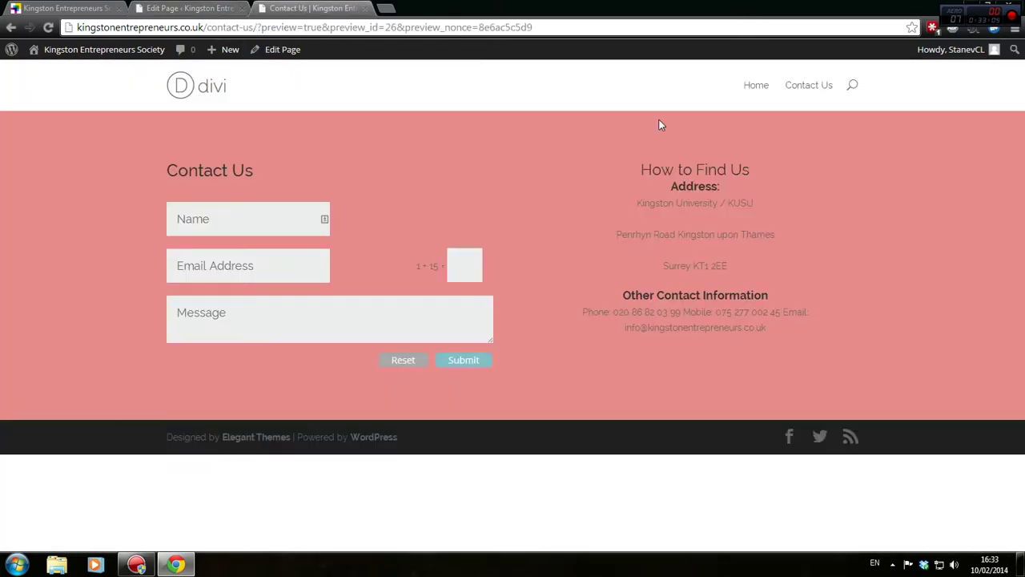
{"action": "left_click_drag", "start_coordinate": [655, 204], "coordinate": [714, 211]}
{"action": "left_click", "coordinate": [623, 208]}
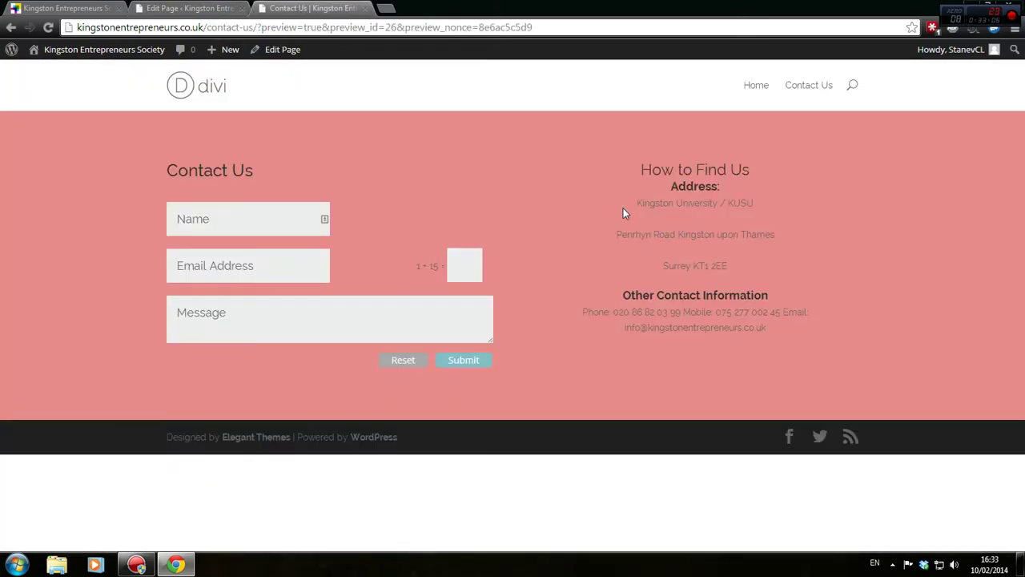
{"action": "double_click", "coordinate": [674, 187]}
{"action": "left_click_drag", "start_coordinate": [646, 205], "coordinate": [719, 213]}
{"action": "left_click_drag", "start_coordinate": [664, 238], "coordinate": [727, 257]}
{"action": "left_click_drag", "start_coordinate": [626, 239], "coordinate": [636, 236]}
{"action": "left_click", "coordinate": [168, 7]}
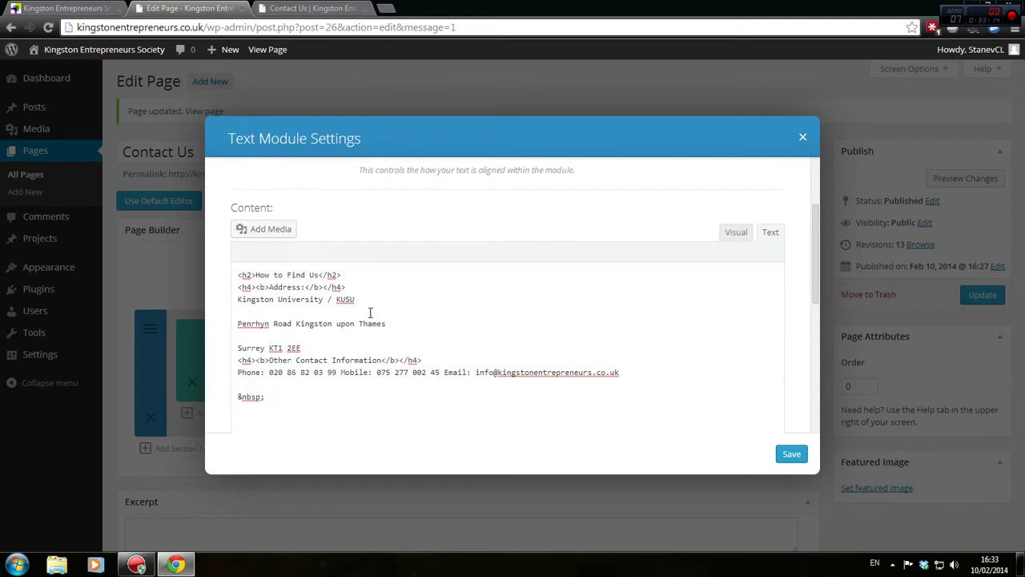
Remove the blank lines between address lines and add an empty line below the heading
{"action": "key", "text": "BackSpace"}
{"action": "key", "text": "Down"}
{"action": "key", "text": "Down"}
{"action": "key", "text": "BackSpace"}
{"action": "key", "text": "Down"}
{"action": "key", "text": "Return"}
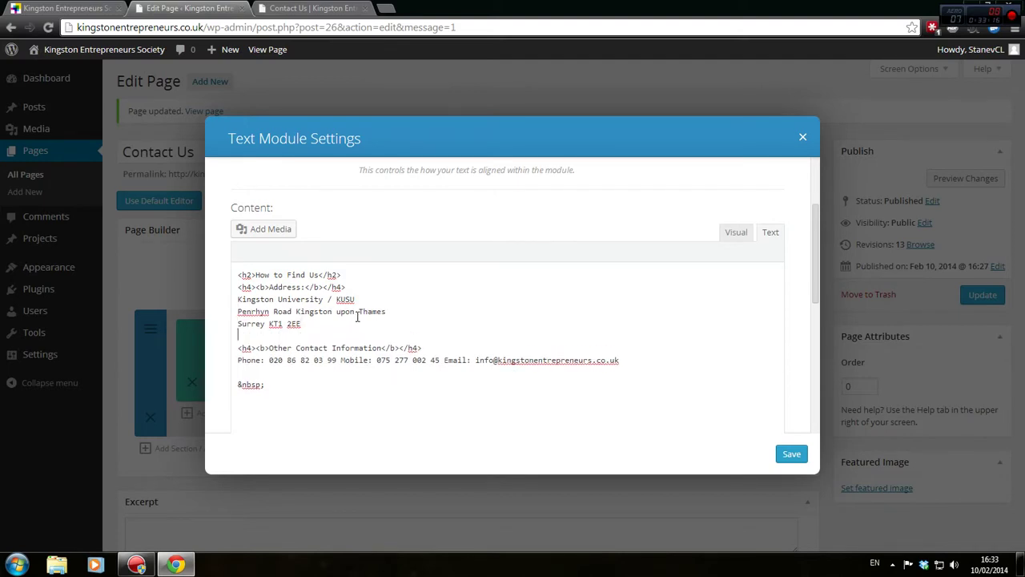
{"action": "key", "text": "Up"}
{"action": "key", "text": "Return"}
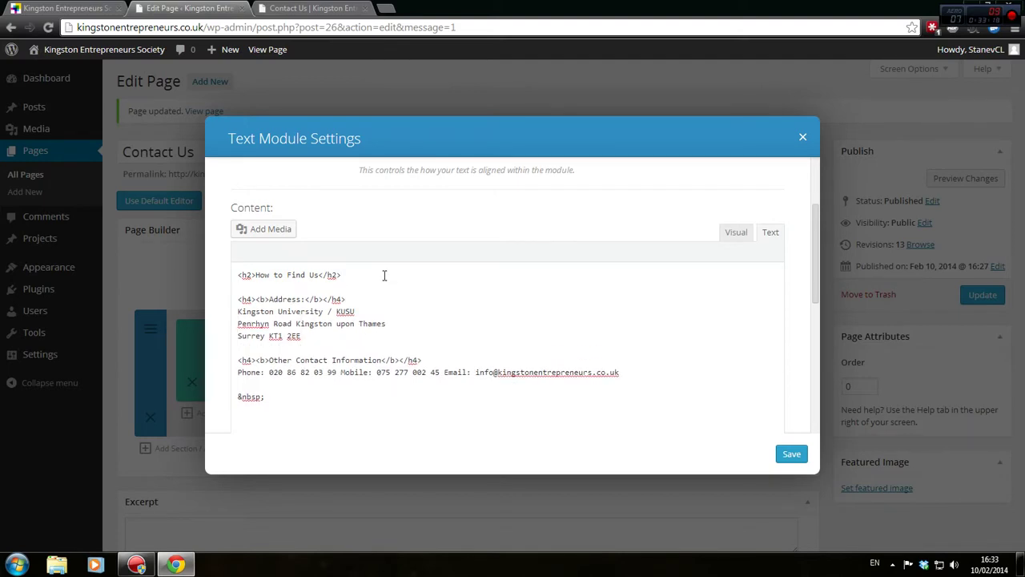
{"action": "left_click", "coordinate": [733, 232]}
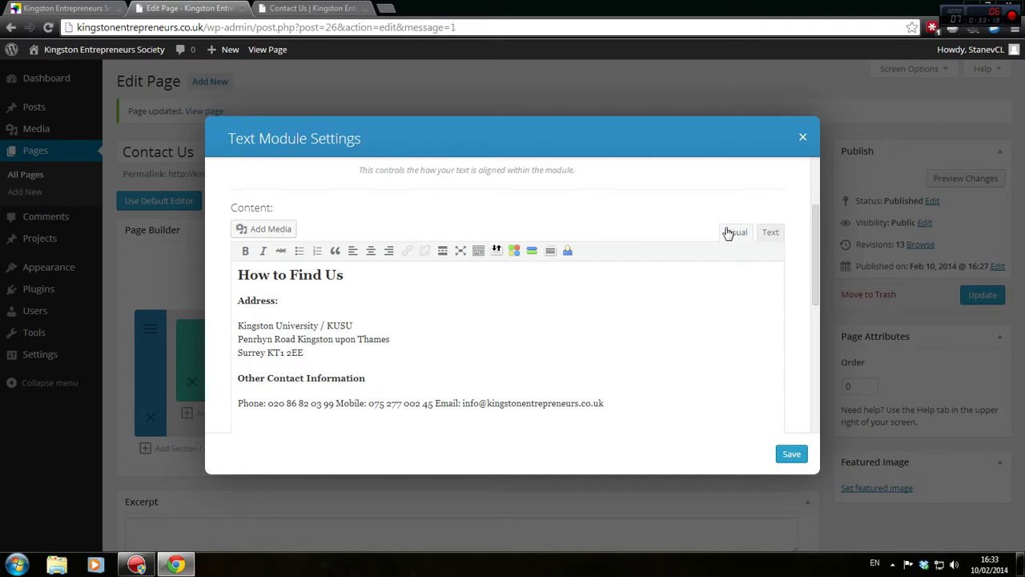
{"action": "left_click", "coordinate": [439, 270]}
{"action": "key", "text": "Return"}
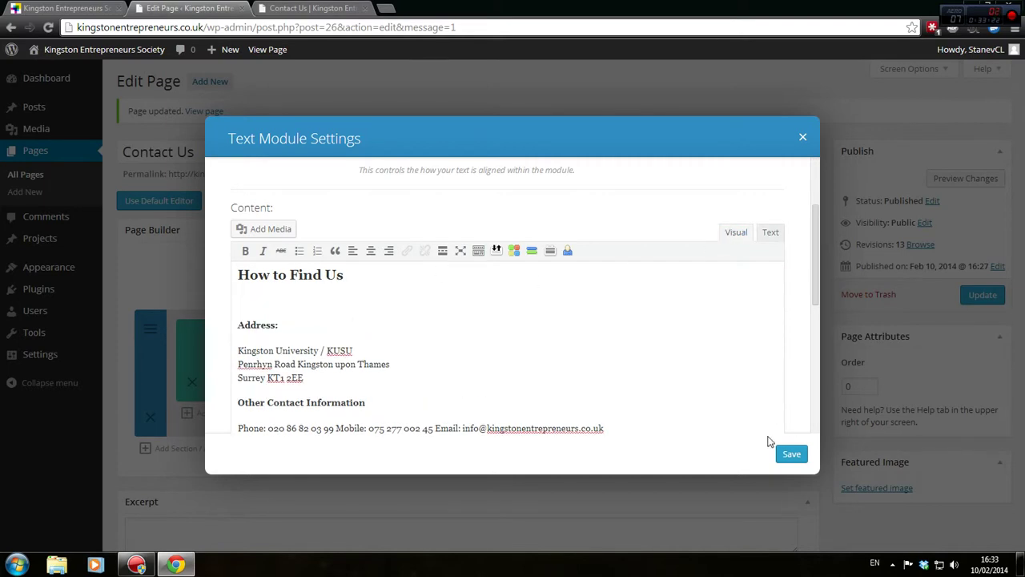
{"action": "scroll", "coordinate": [460, 348], "scroll_direction": "down", "scroll_amount": 1}
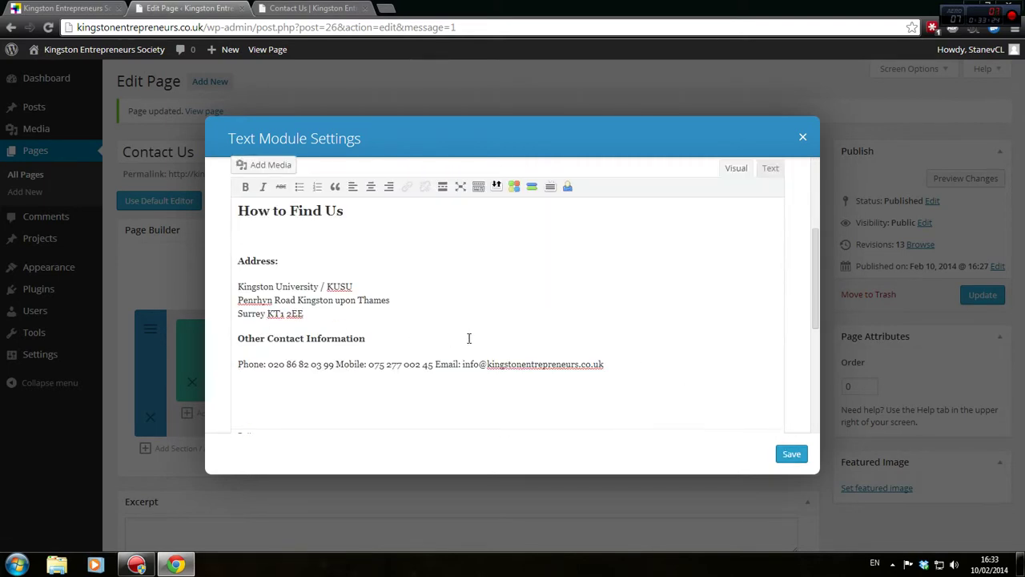
Save the text module, update the Contact Us page and check the preview
{"action": "left_click", "coordinate": [791, 453]}
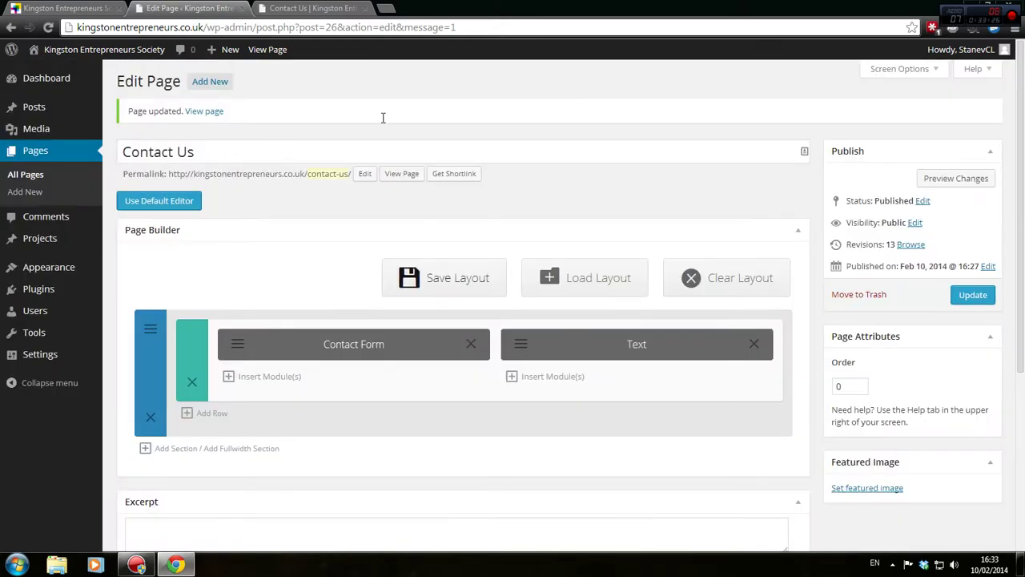
{"action": "left_click", "coordinate": [319, 7]}
{"action": "left_click", "coordinate": [224, 8]}
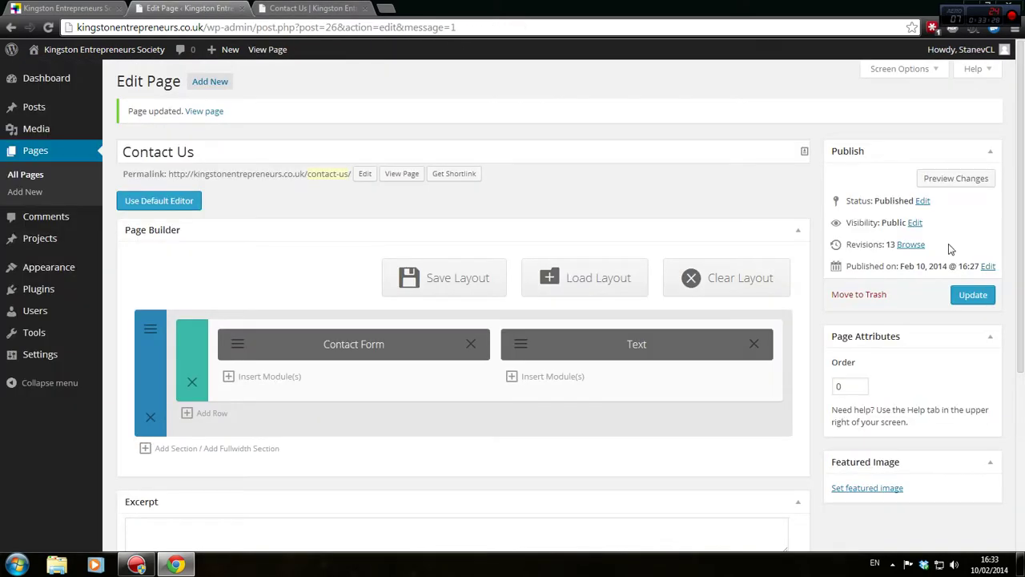
{"action": "left_click", "coordinate": [972, 295]}
{"action": "left_click", "coordinate": [370, 8]}
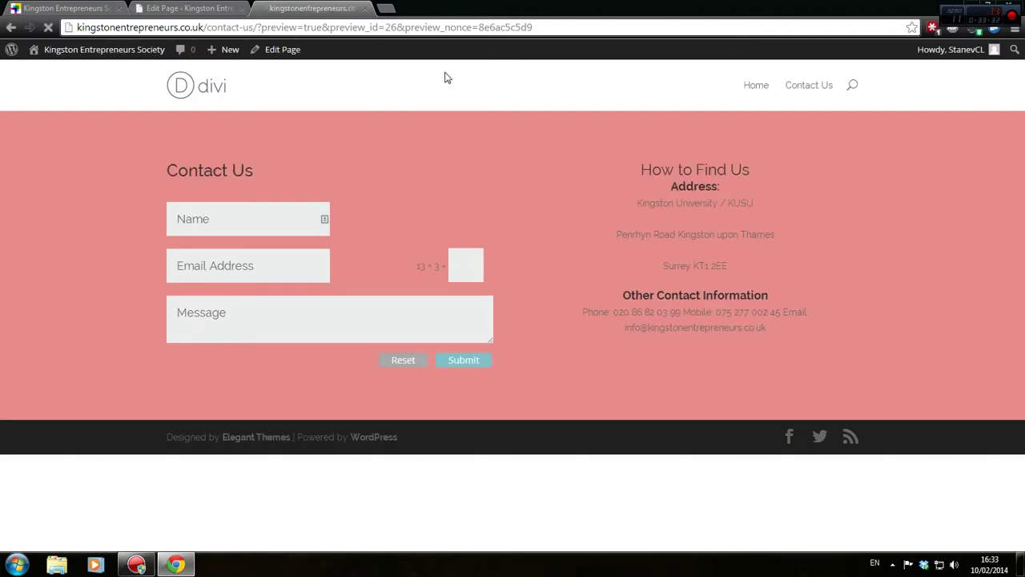
{"action": "key", "text": "ctrl+shift+Tab"}
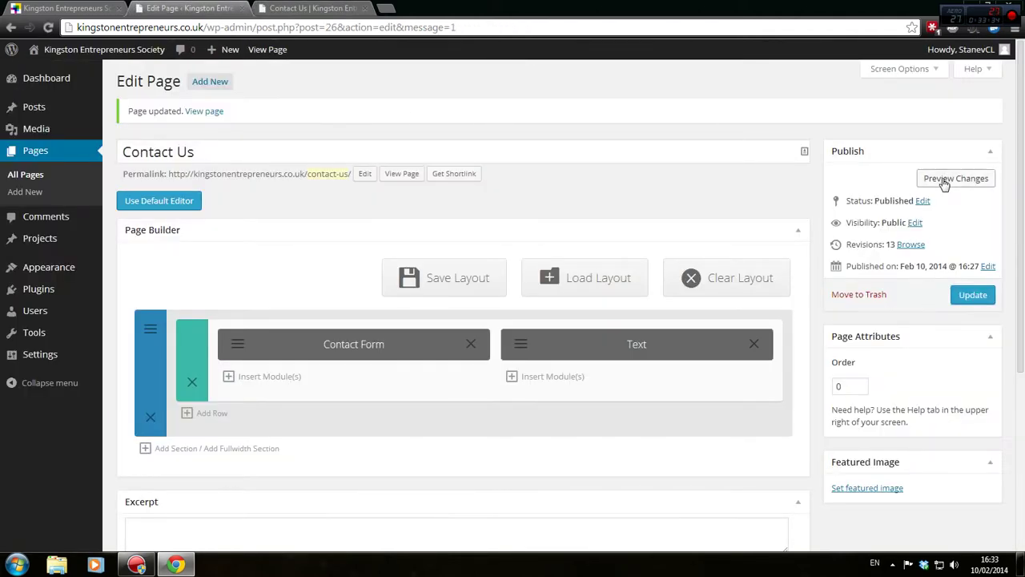
Insert <hr /> divider markup on a new line after the How to Find Us heading
{"action": "left_click", "coordinate": [522, 343]}
{"action": "scroll", "coordinate": [479, 337], "scroll_direction": "down", "scroll_amount": 4}
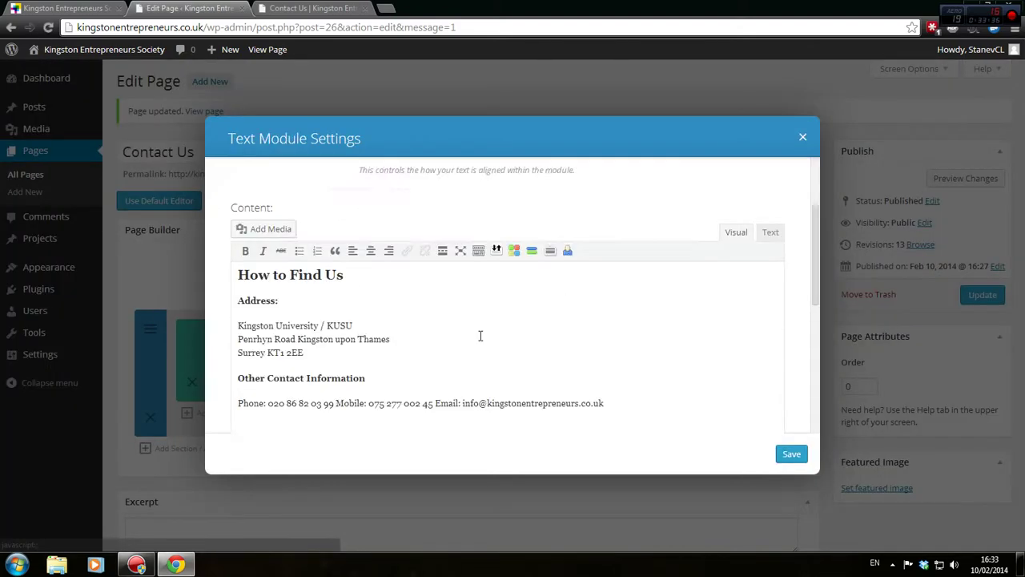
{"action": "scroll", "coordinate": [783, 256], "scroll_direction": "up", "scroll_amount": 1}
{"action": "left_click", "coordinate": [772, 234]}
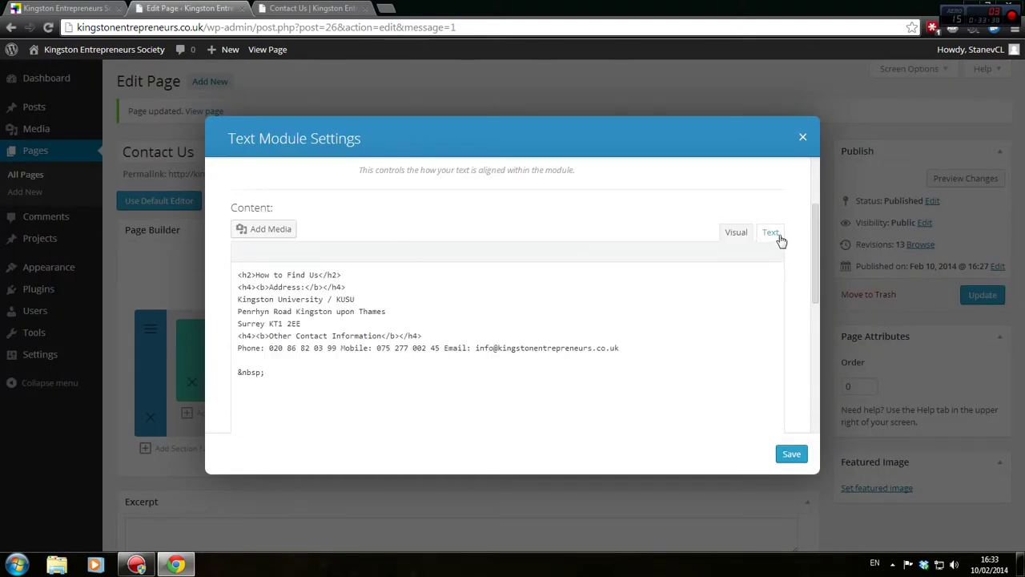
{"action": "left_click", "coordinate": [400, 279]}
{"action": "key", "text": "Return"}
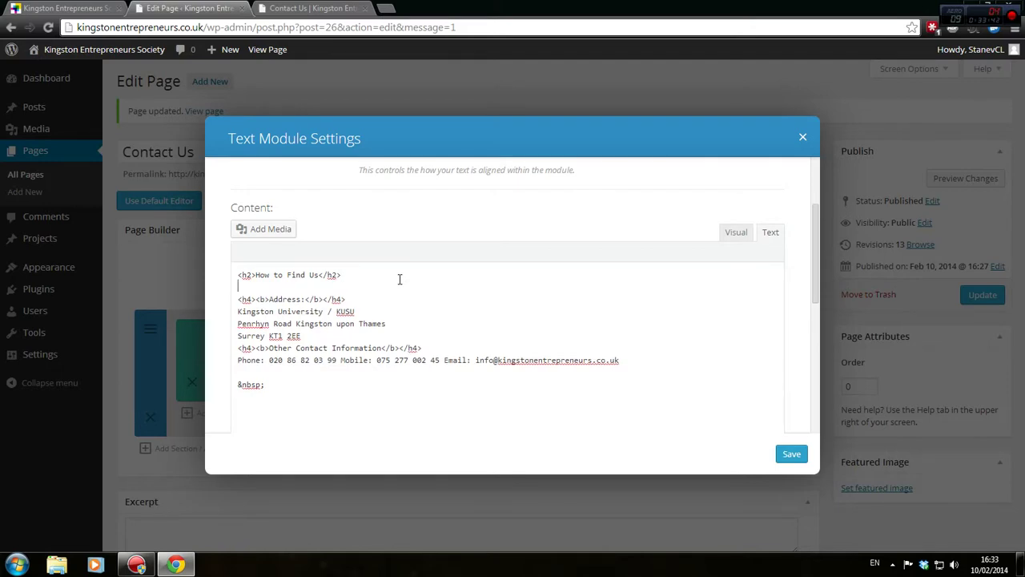
{"action": "type", "text": "<br /><br /"}
{"action": "key", "text": "BackSpace"}
{"action": "key", "text": "BackSpace"}
{"action": "key", "text": "BackSpace"}
{"action": "key", "text": "BackSpace"}
{"action": "key", "text": "BackSpace"}
{"action": "key", "text": "BackSpace"}
{"action": "key", "text": "BackSpace"}
{"action": "key", "text": "BackSpace"}
{"action": "key", "text": "BackSpace"}
{"action": "key", "text": "BackSpace"}
{"action": "type", "text": "hr /><nbr"}
Save the module, update the page as revision 14 and preview the dividers
{"action": "left_click", "coordinate": [790, 454]}
{"action": "left_click", "coordinate": [969, 295]}
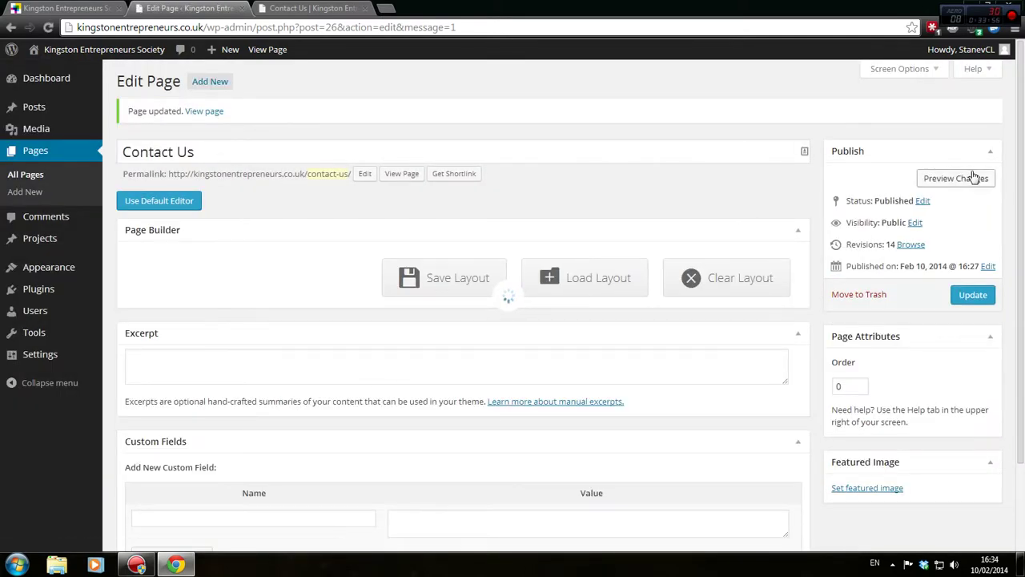
{"action": "left_click", "coordinate": [973, 173]}
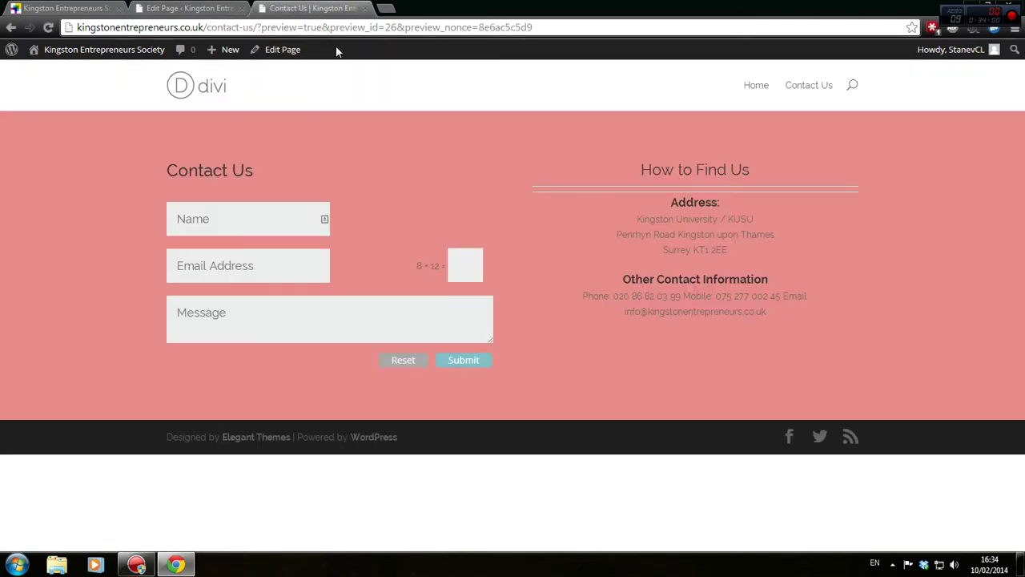
{"action": "left_click", "coordinate": [185, 6]}
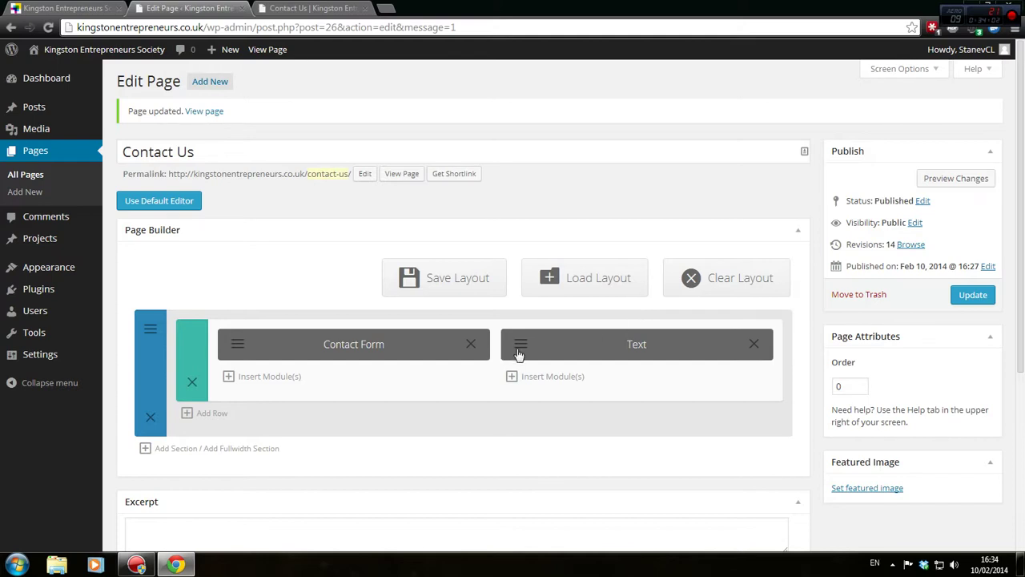
Add <br /><br /> line breaks between the two dividers in the module's HTML
{"action": "left_click", "coordinate": [514, 354]}
{"action": "scroll", "coordinate": [577, 359], "scroll_direction": "down", "scroll_amount": 2}
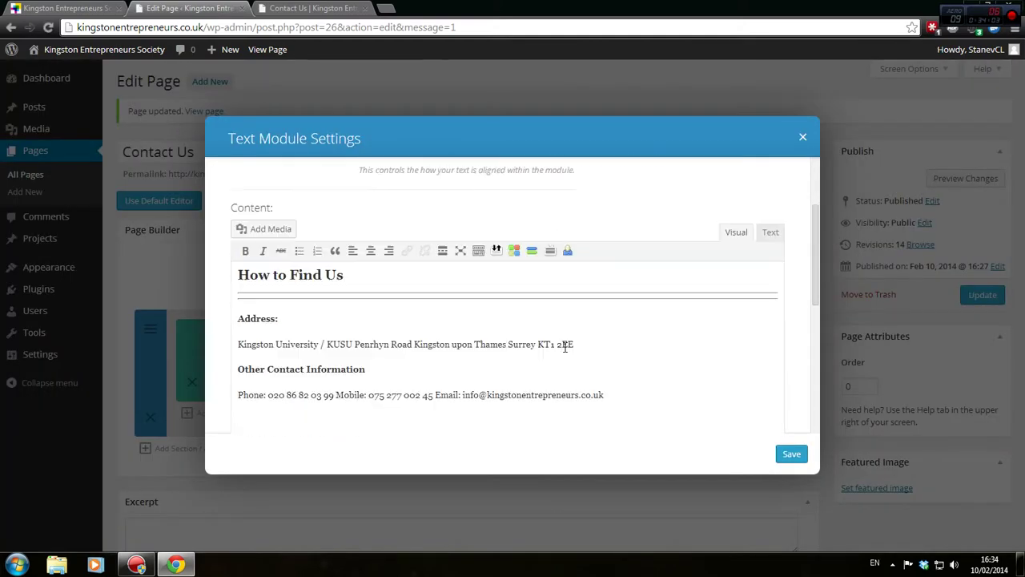
{"action": "left_click", "coordinate": [776, 234]}
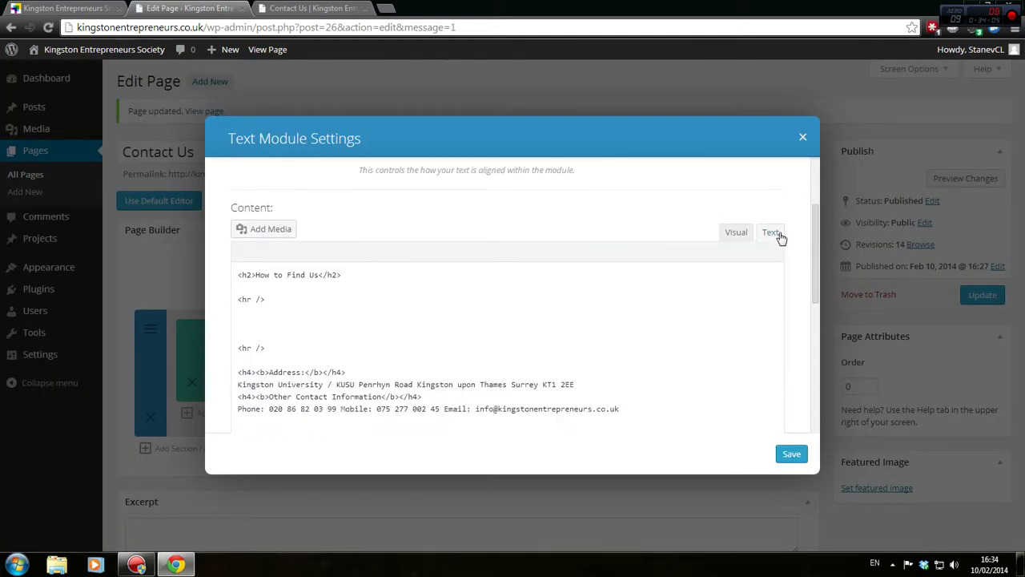
{"action": "left_click", "coordinate": [315, 323]}
{"action": "type", "text": "br /><br />"}
Save the module, update the page as revision 15 and check the preview
{"action": "left_click", "coordinate": [785, 452]}
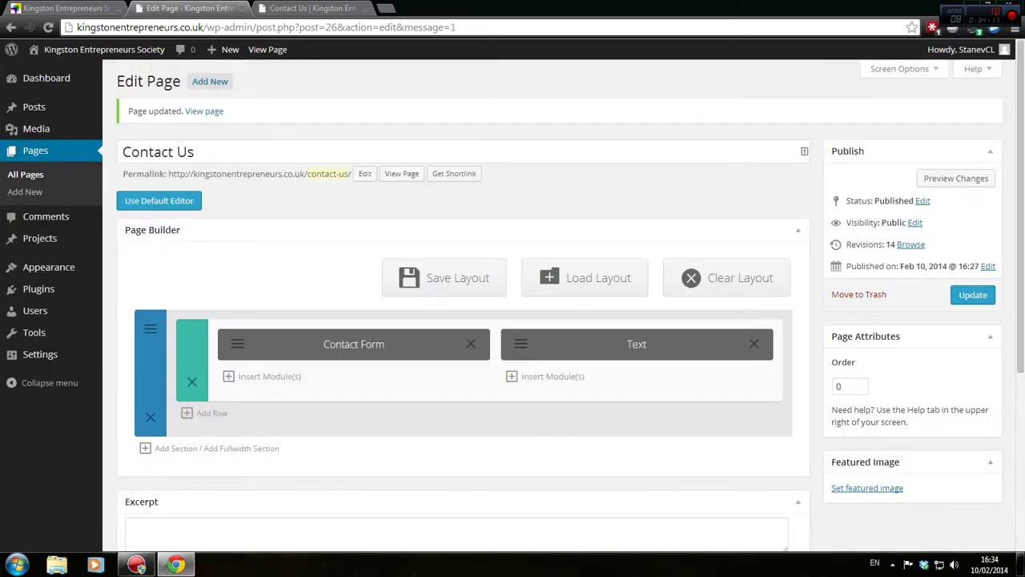
{"action": "left_click", "coordinate": [965, 295]}
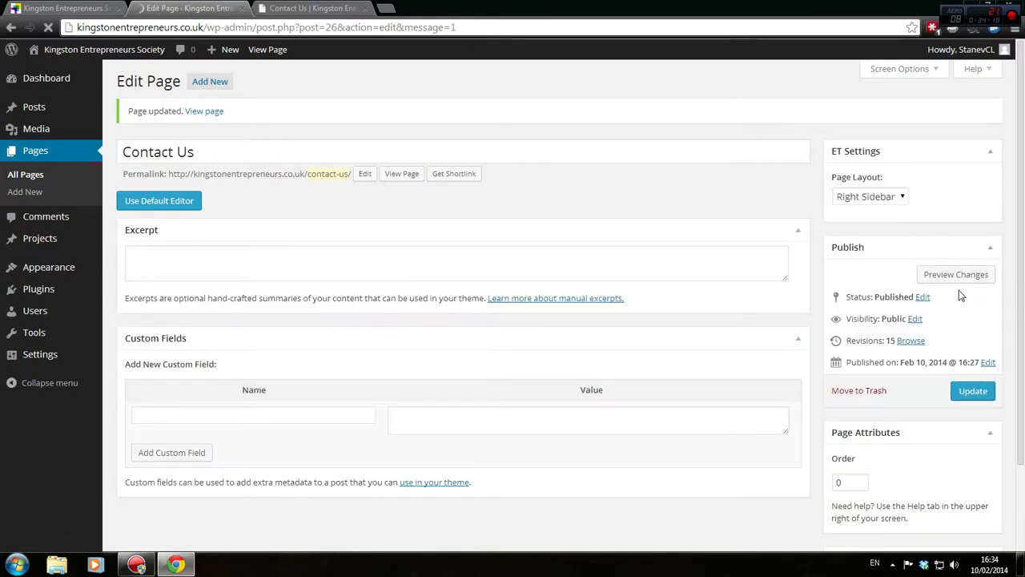
{"action": "left_click", "coordinate": [933, 177]}
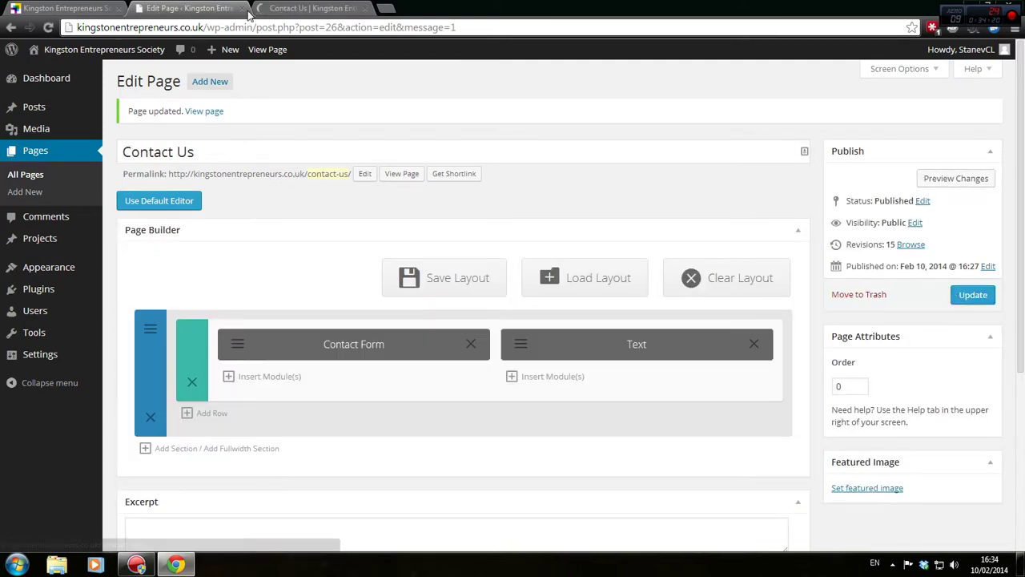
{"action": "left_click", "coordinate": [263, 8]}
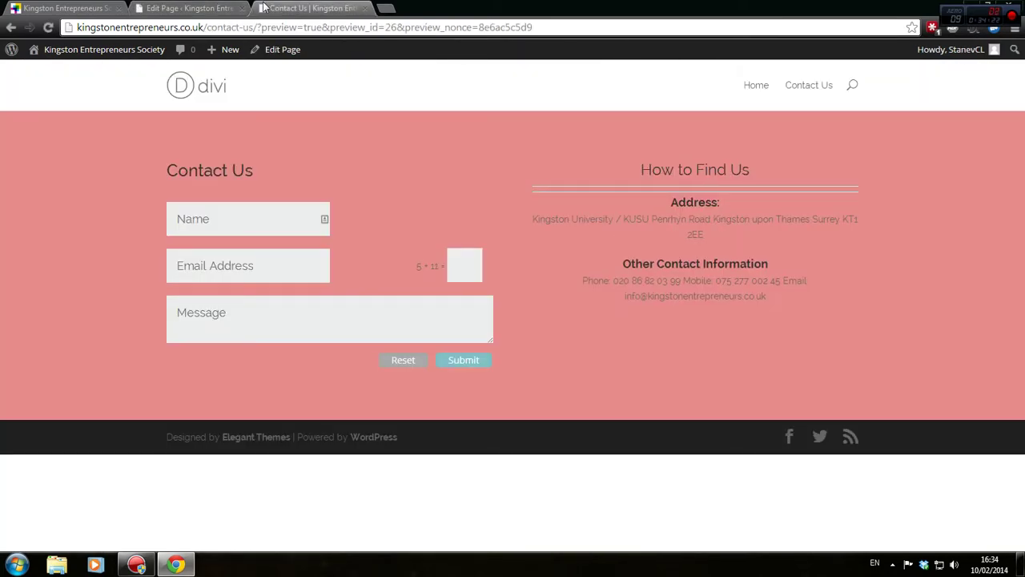
{"action": "left_click", "coordinate": [141, 8]}
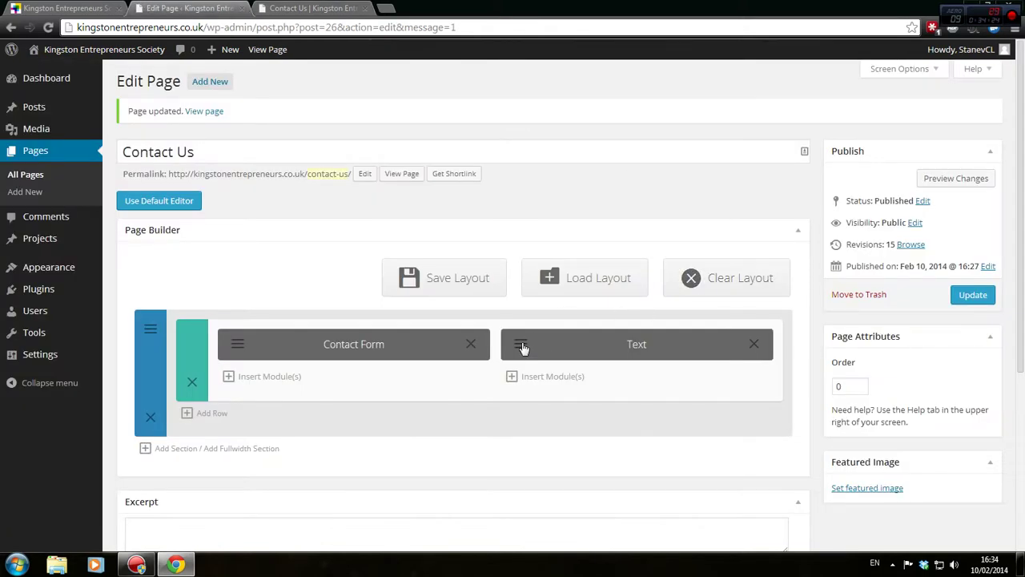
Delete the second <hr /> divider and its blank lines from the module's HTML
{"action": "left_click", "coordinate": [521, 347]}
{"action": "scroll", "coordinate": [521, 346], "scroll_direction": "down", "scroll_amount": 3}
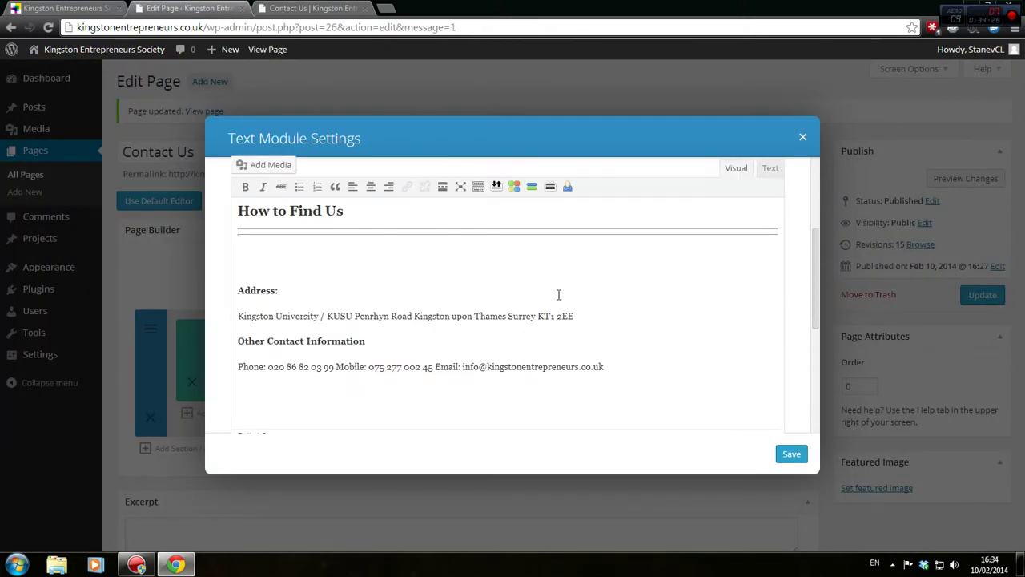
{"action": "scroll", "coordinate": [740, 237], "scroll_direction": "up", "scroll_amount": 1}
{"action": "left_click", "coordinate": [770, 232]}
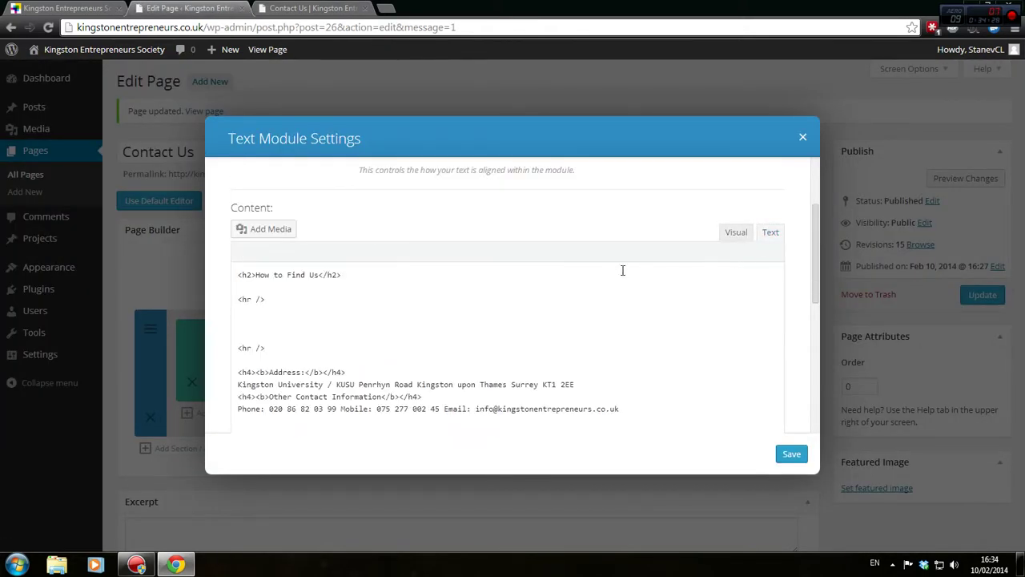
{"action": "scroll", "coordinate": [621, 270], "scroll_direction": "down", "scroll_amount": 2}
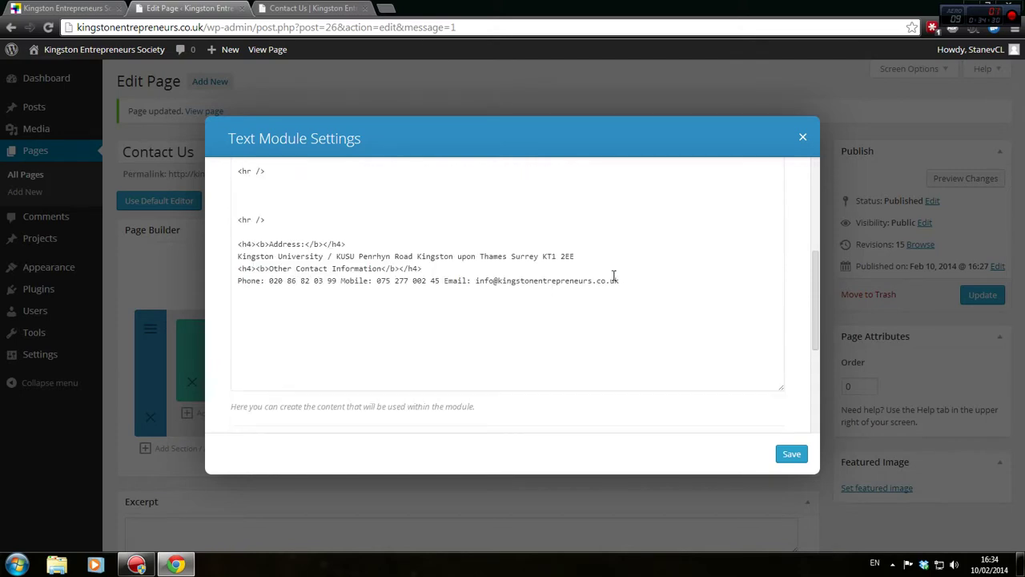
{"action": "scroll", "coordinate": [614, 276], "scroll_direction": "down", "scroll_amount": 1}
{"action": "scroll", "coordinate": [614, 276], "scroll_direction": "up", "scroll_amount": 1}
{"action": "scroll", "coordinate": [614, 275], "scroll_direction": "up", "scroll_amount": 1}
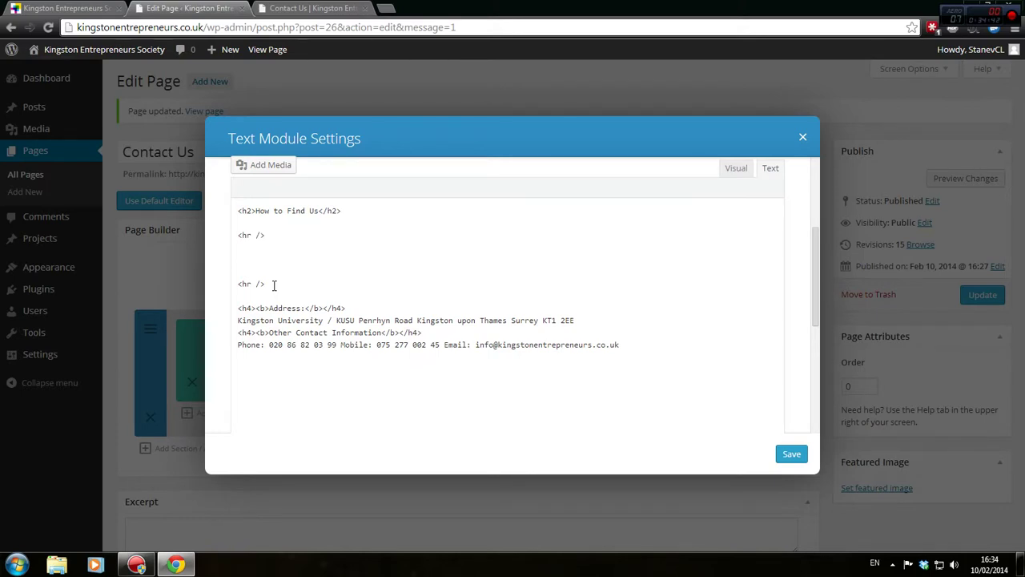
{"action": "scroll", "coordinate": [276, 288], "scroll_direction": "up", "scroll_amount": 2}
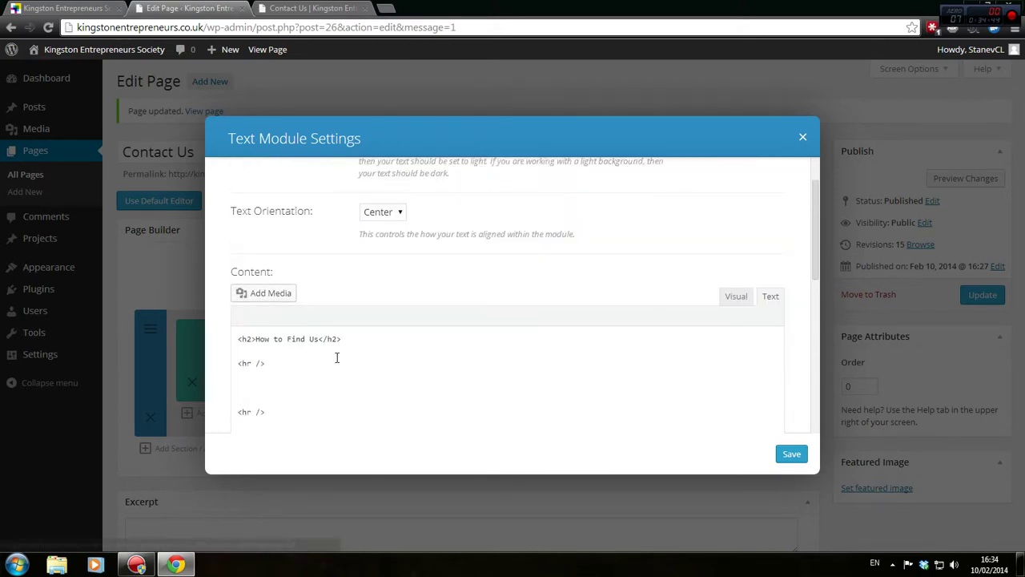
{"action": "scroll", "coordinate": [336, 357], "scroll_direction": "down", "scroll_amount": 1}
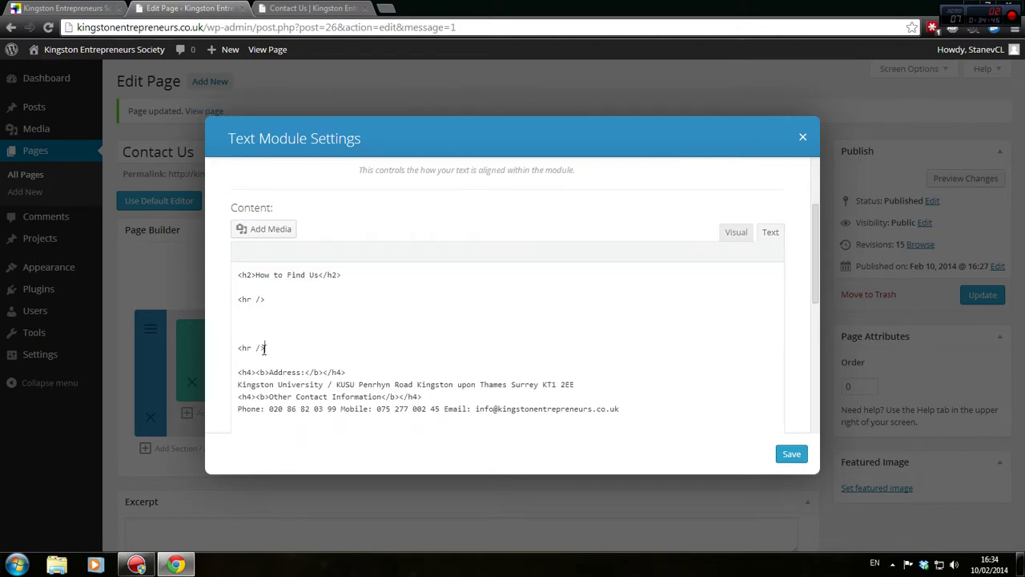
{"action": "left_click", "coordinate": [334, 8]}
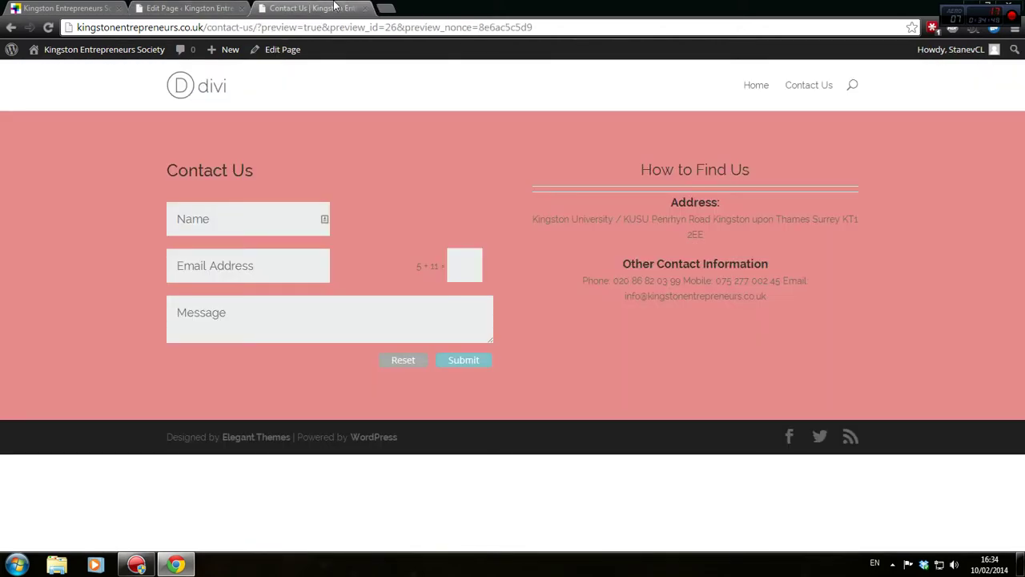
{"action": "left_click", "coordinate": [200, 8]}
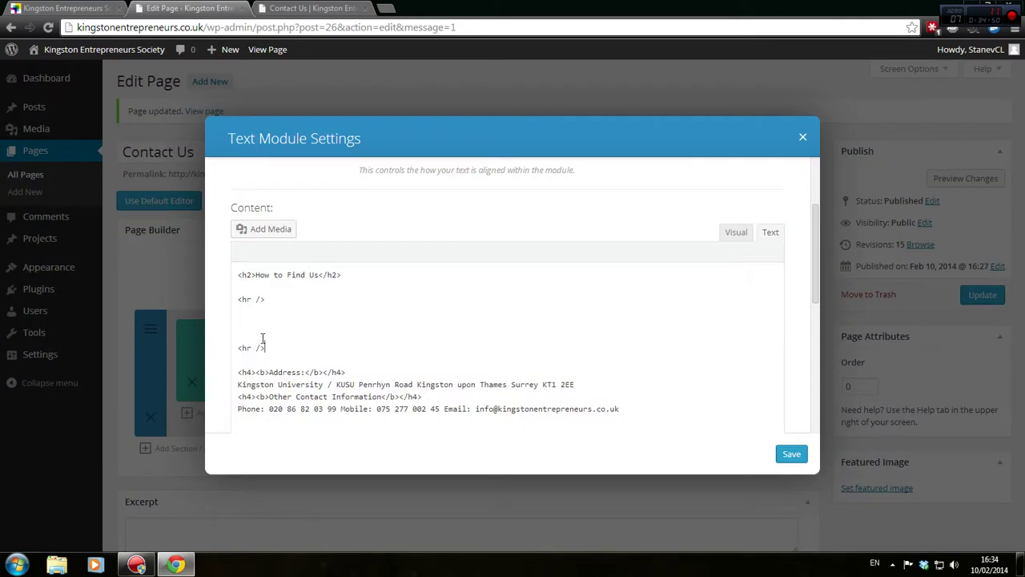
{"action": "left_click_drag", "start_coordinate": [267, 348], "coordinate": [272, 303]}
{"action": "key", "text": "BackSpace"}
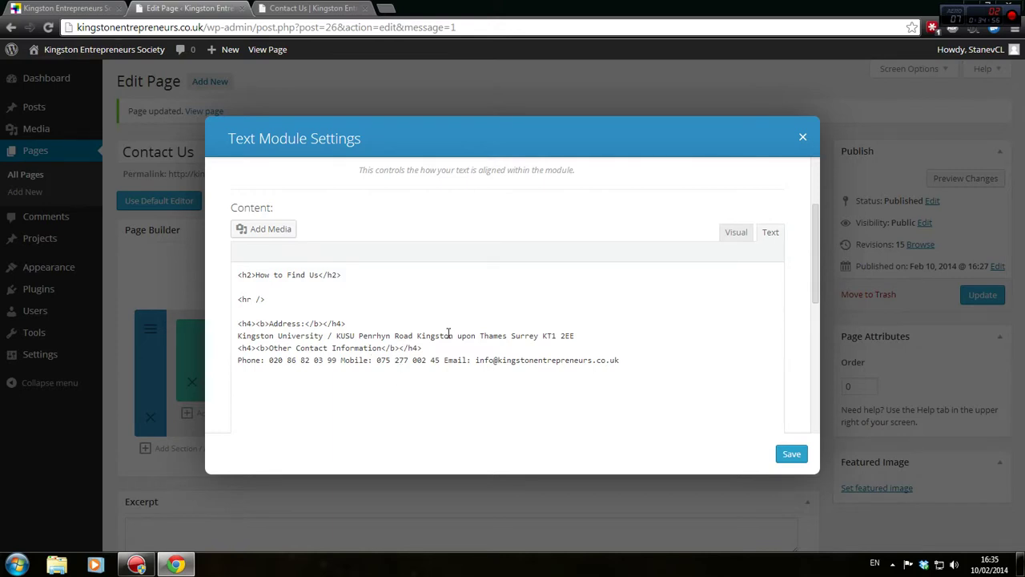
Start the street line on a new line, ending the KUSU line with &nbsp;
{"action": "left_click", "coordinate": [358, 336]}
{"action": "key", "text": "Return"}
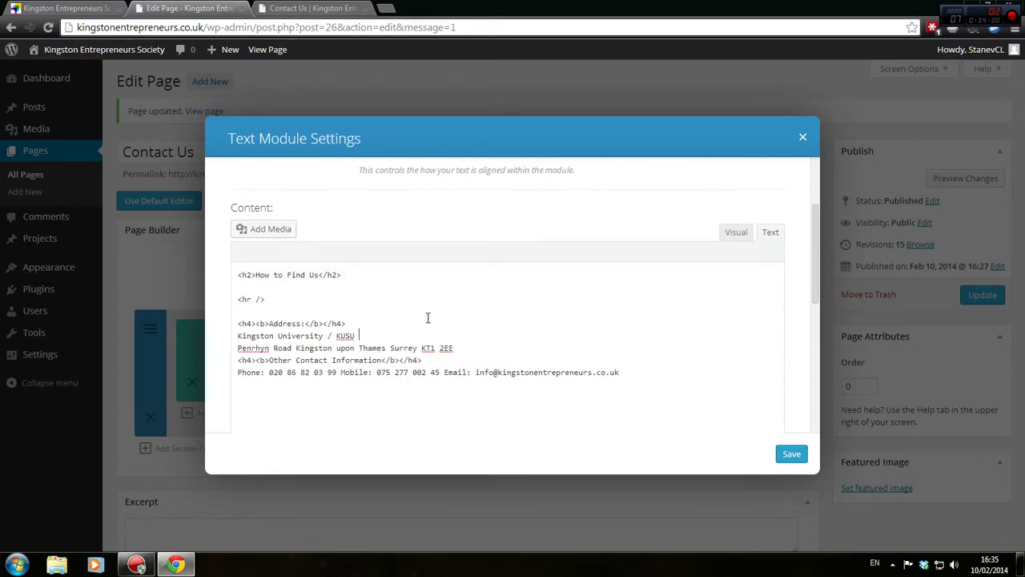
{"action": "type", "text": "&nb"}
{"action": "key", "text": "ctrl+t"}
{"action": "type", "text": "&"}
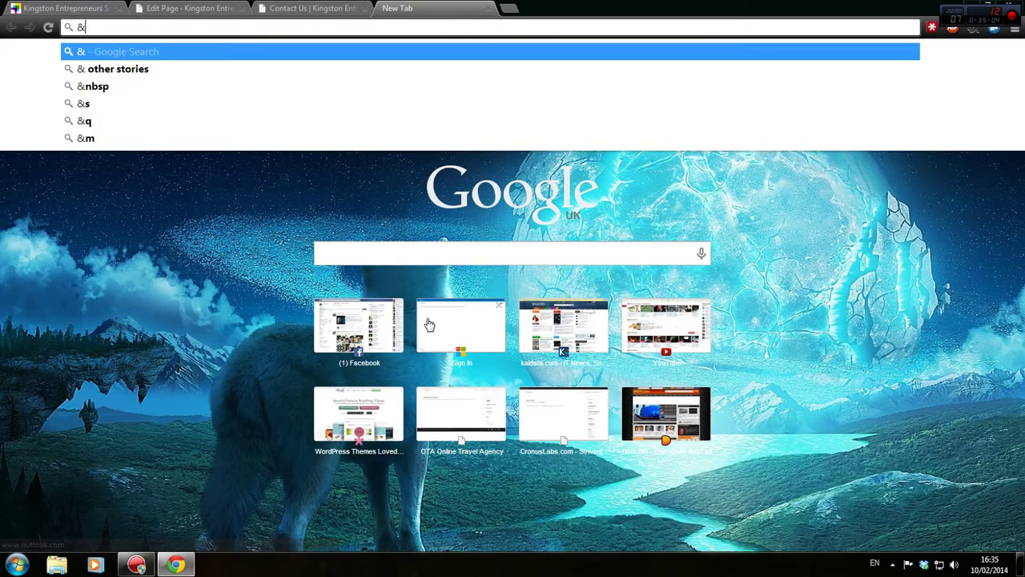
{"action": "type", "text": "nb"}
{"action": "key", "text": "Down"}
{"action": "key", "text": "ctrl+a"}
{"action": "key", "text": "ctrl+x"}
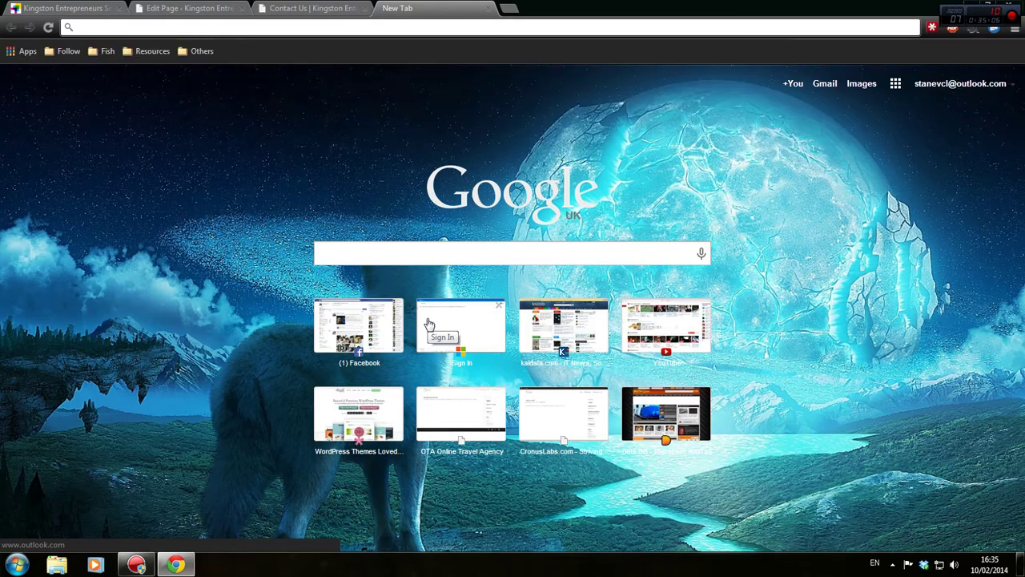
{"action": "key", "text": "ctrl+w"}
{"action": "key", "text": "BackSpace"}
{"action": "key", "text": "BackSpace"}
{"action": "key", "text": "BackSpace"}
{"action": "key", "text": "ctrl+v"}
{"action": "type", "text": ";"}
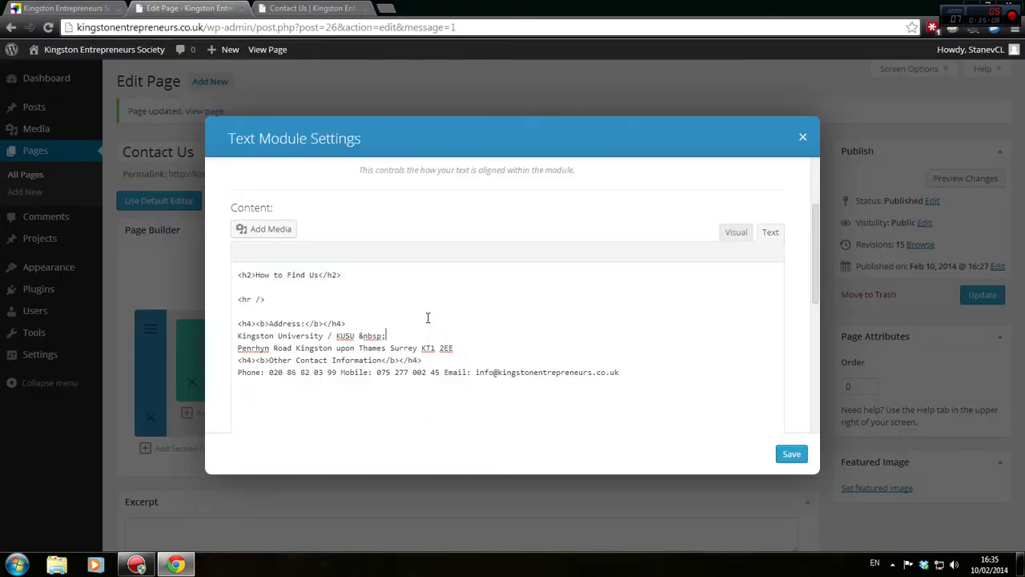
Put the Surrey postcode on its own line ending in &nbsp;, then save the module
{"action": "left_click", "coordinate": [489, 356]}
{"action": "left_click", "coordinate": [392, 349]}
{"action": "key", "text": "Return"}
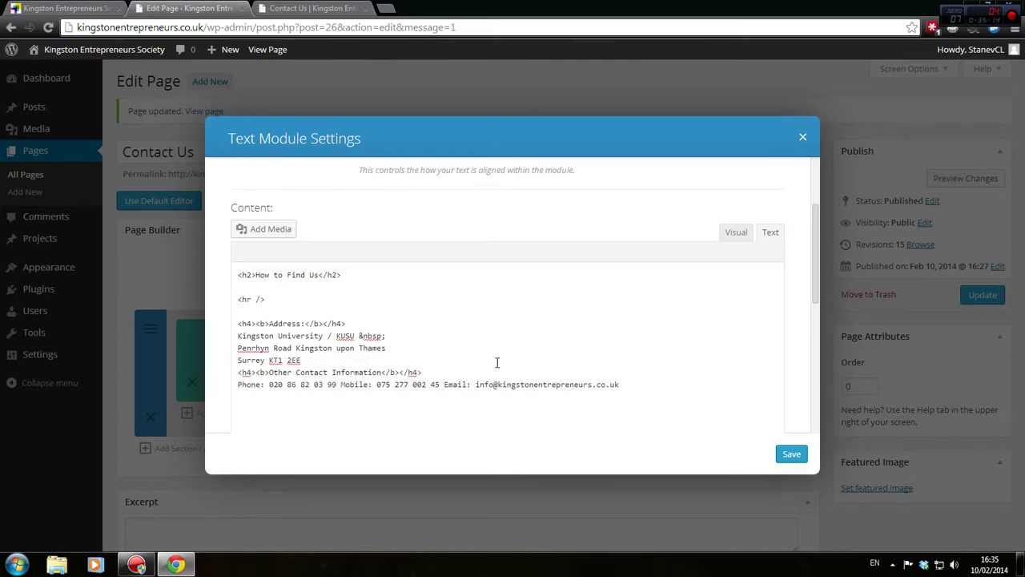
{"action": "type", "text": "&nbsp;"}
{"action": "key", "text": "shift+Left"}
{"action": "key", "text": "shift+Left"}
{"action": "key", "text": "shift+Left"}
{"action": "key", "text": "shift+Left"}
{"action": "key", "text": "shift+Left"}
{"action": "key", "text": "shift+Left"}
{"action": "left_click", "coordinate": [377, 368]}
{"action": "key", "text": "ctrl+v"}
{"action": "key", "text": "Left"}
{"action": "key", "text": "Left"}
{"action": "key", "text": "Up"}
{"action": "key", "text": "Return"}
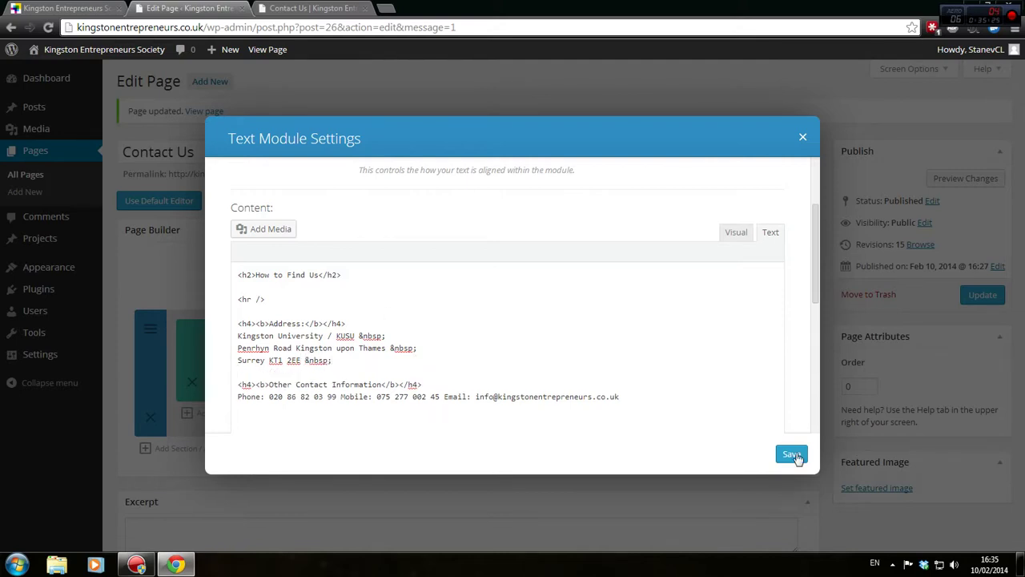
{"action": "left_click", "coordinate": [792, 453]}
Update the page to revision 16 and confirm one divider and a three-line address in preview
{"action": "left_click", "coordinate": [973, 295]}
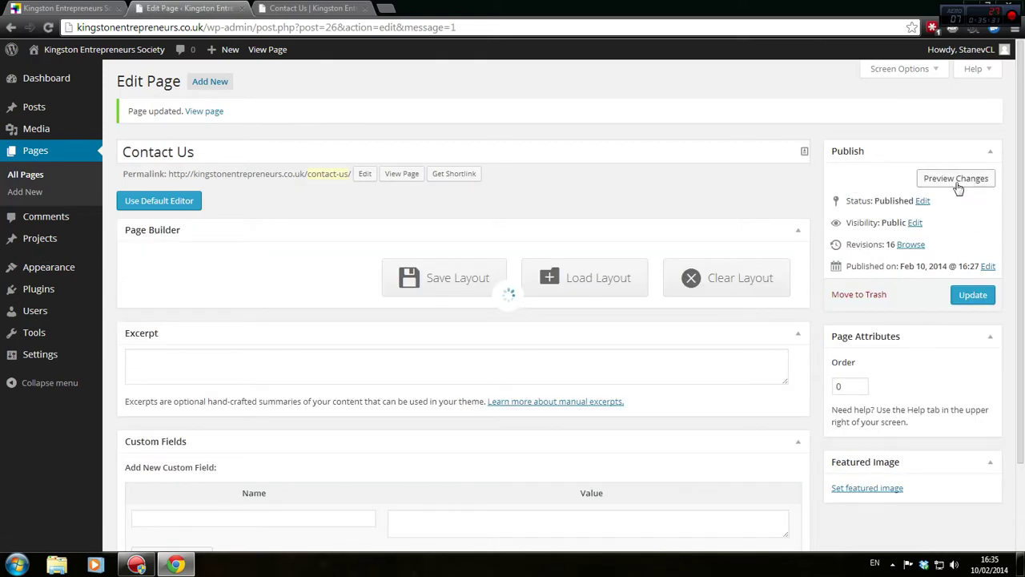
{"action": "left_click", "coordinate": [957, 180]}
{"action": "left_click", "coordinate": [312, 8]}
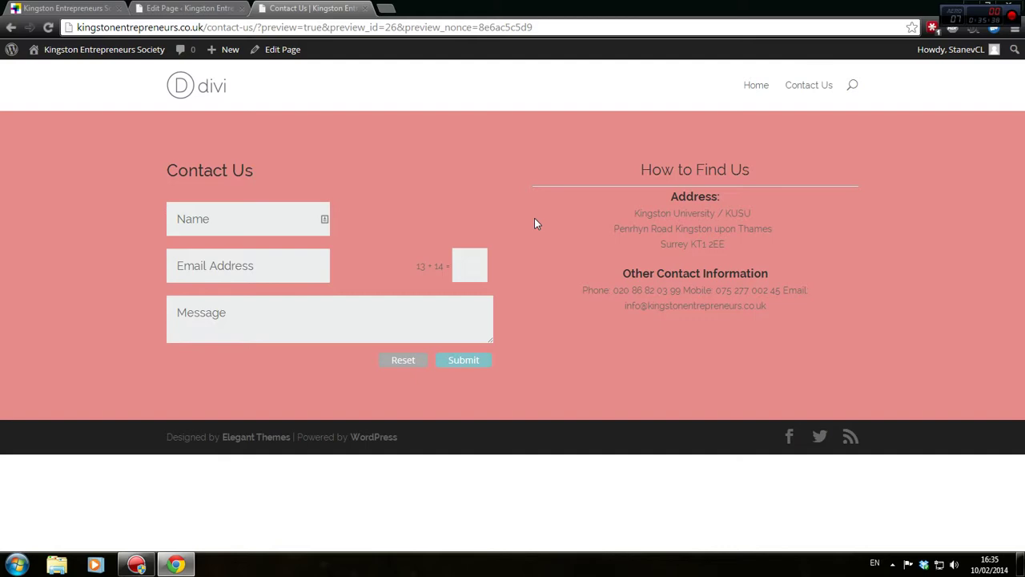
{"action": "left_click", "coordinate": [232, 7]}
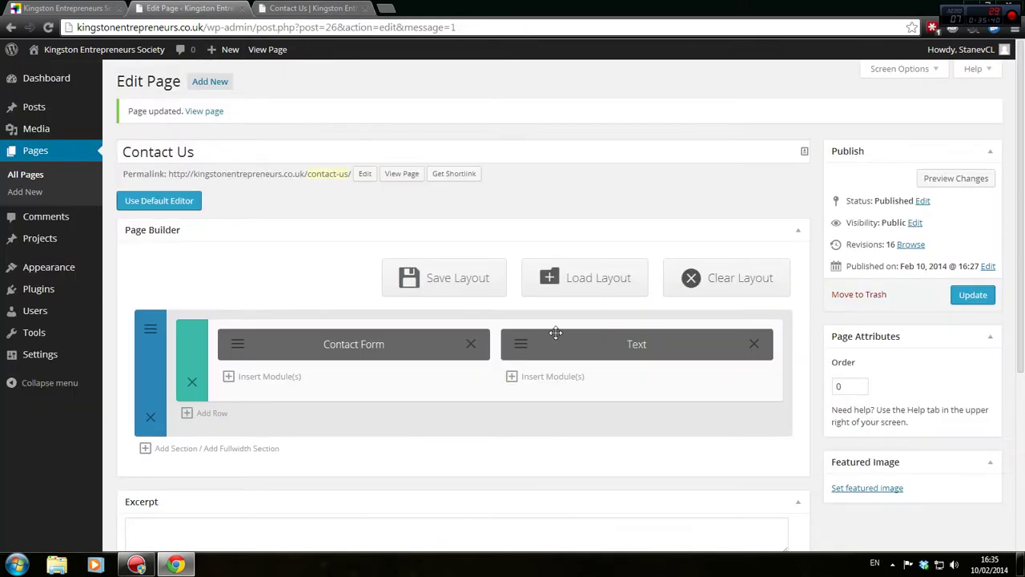
{"action": "left_click", "coordinate": [521, 345]}
Show the module HTML, keep text alignment centred, and compare against the page preview
{"action": "scroll", "coordinate": [527, 345], "scroll_direction": "down", "scroll_amount": 5}
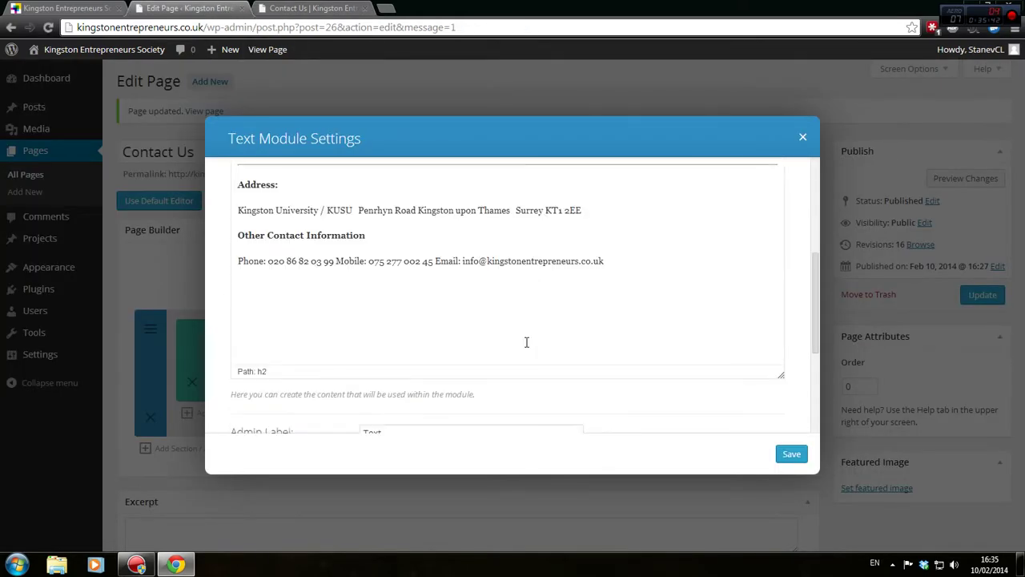
{"action": "scroll", "coordinate": [526, 342], "scroll_direction": "up", "scroll_amount": 2}
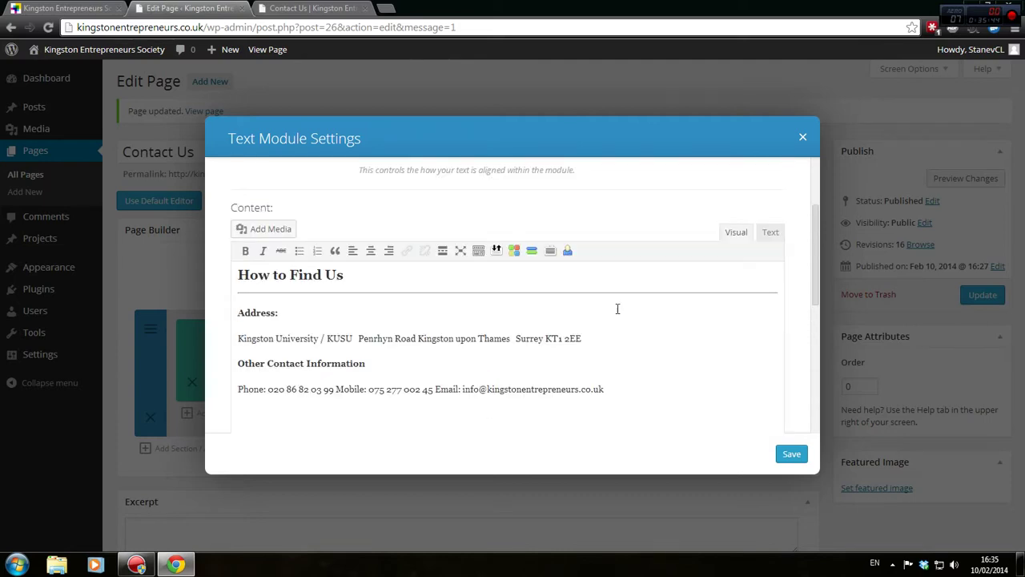
{"action": "left_click", "coordinate": [772, 235]}
{"action": "scroll", "coordinate": [609, 276], "scroll_direction": "down", "scroll_amount": 4}
{"action": "scroll", "coordinate": [605, 280], "scroll_direction": "up", "scroll_amount": 2}
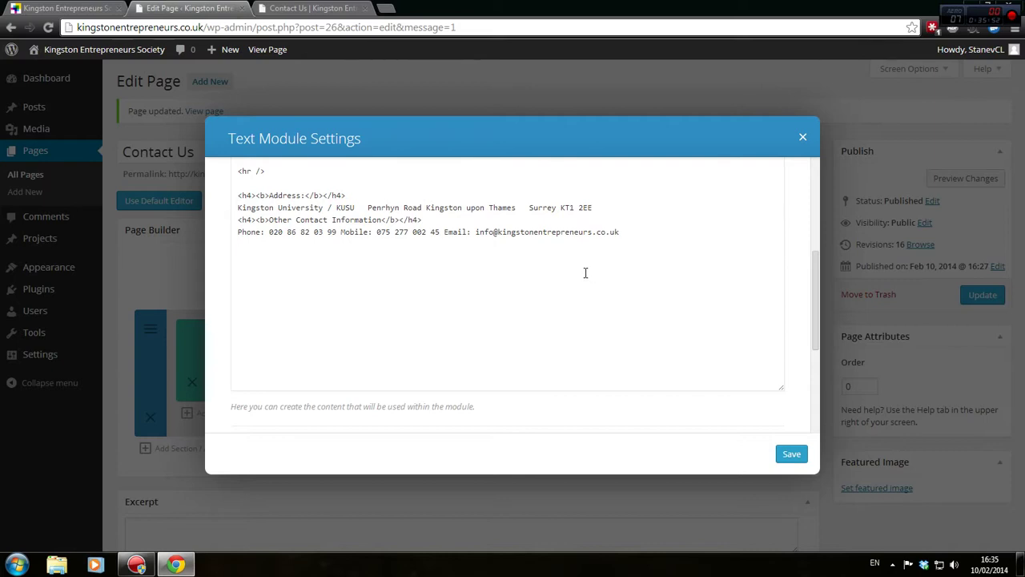
{"action": "scroll", "coordinate": [585, 273], "scroll_direction": "up", "scroll_amount": 2}
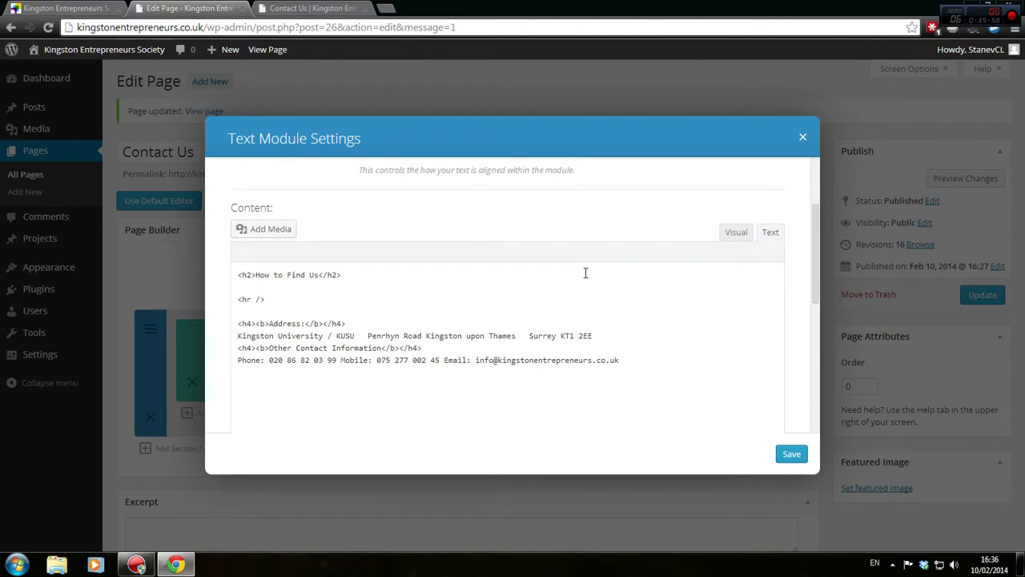
{"action": "scroll", "coordinate": [585, 273], "scroll_direction": "up", "scroll_amount": 2}
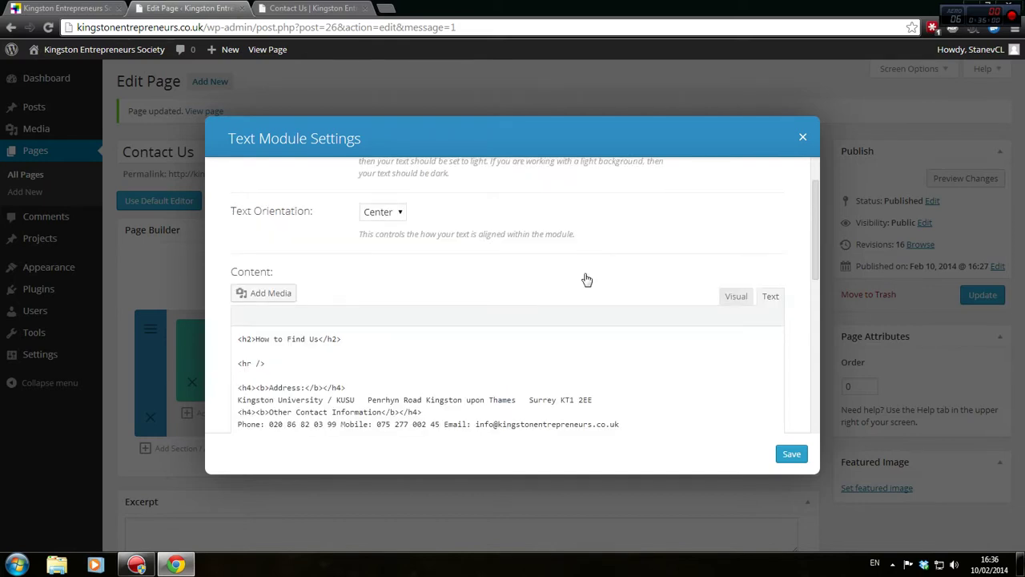
{"action": "left_click", "coordinate": [392, 215]}
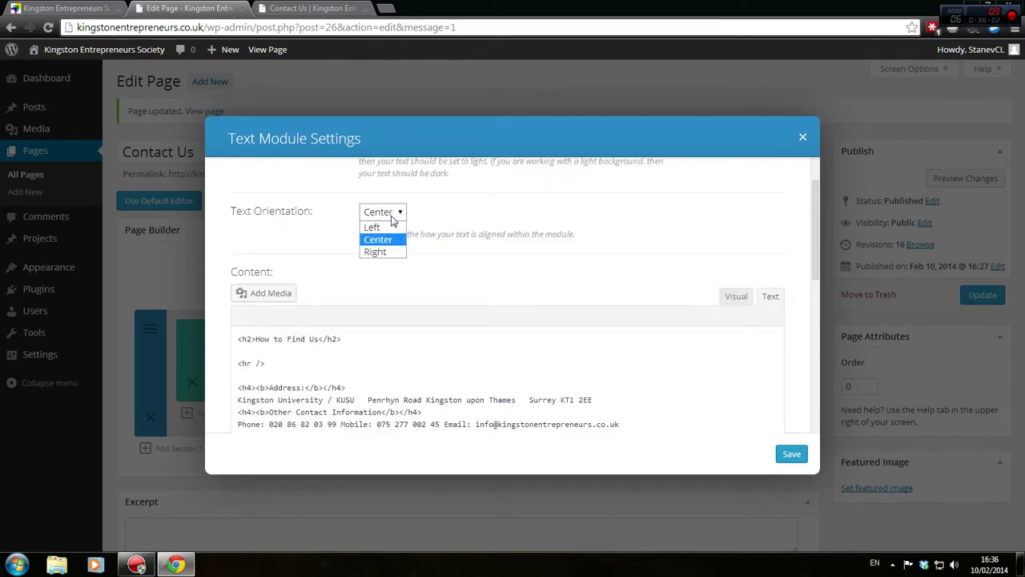
{"action": "left_click", "coordinate": [391, 219]}
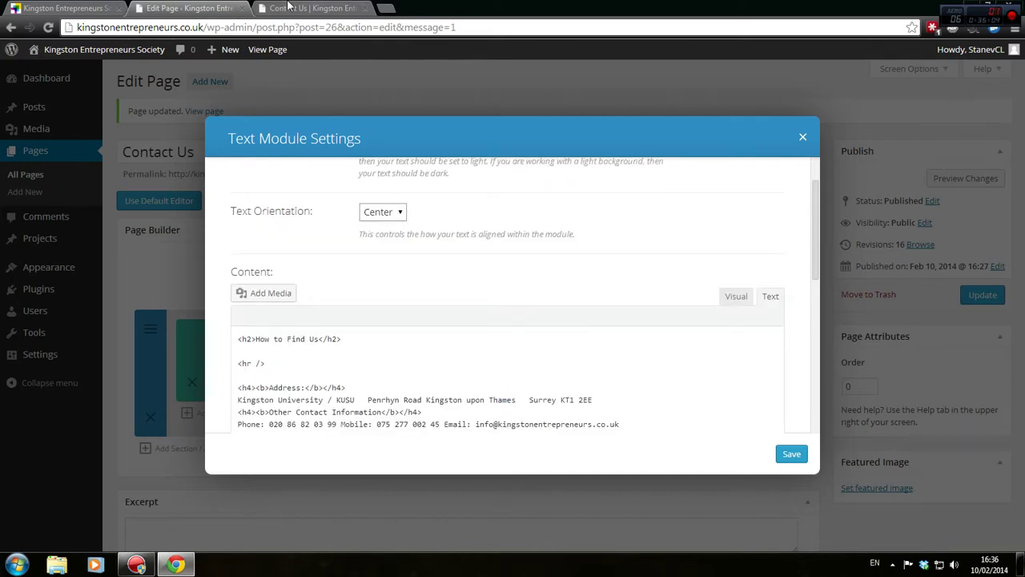
{"action": "left_click", "coordinate": [290, 8]}
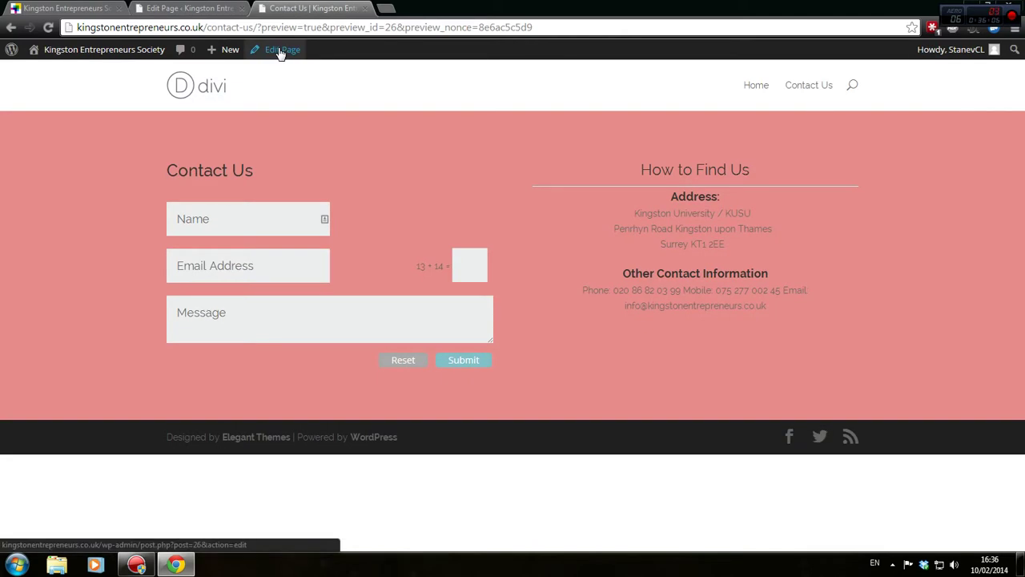
{"action": "left_click", "coordinate": [190, 8]}
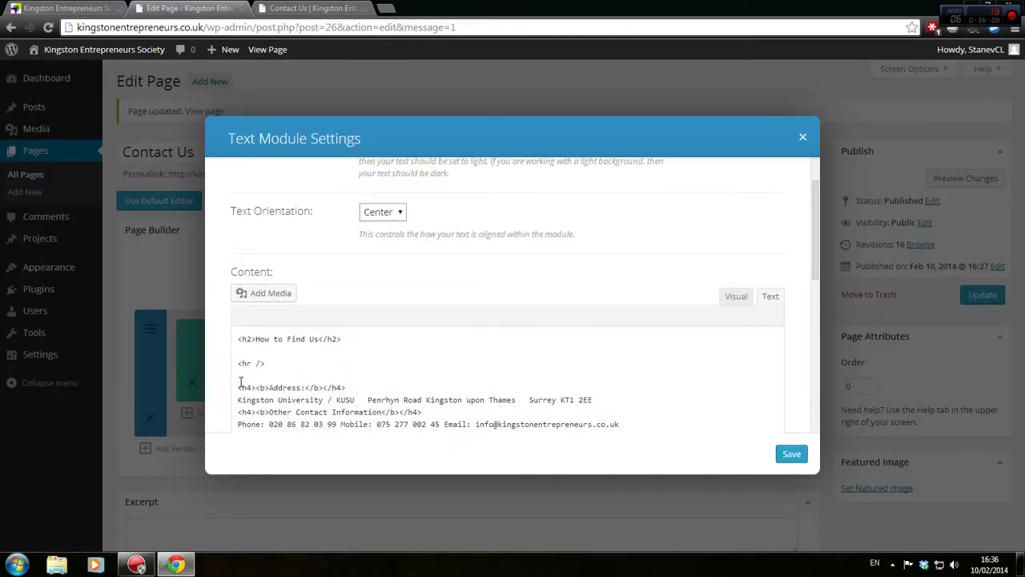
Delete the heading and divider, and put the mobile number and email on separate lines
{"action": "left_click_drag", "start_coordinate": [240, 384], "coordinate": [236, 315]}
{"action": "key", "text": "BackSpace"}
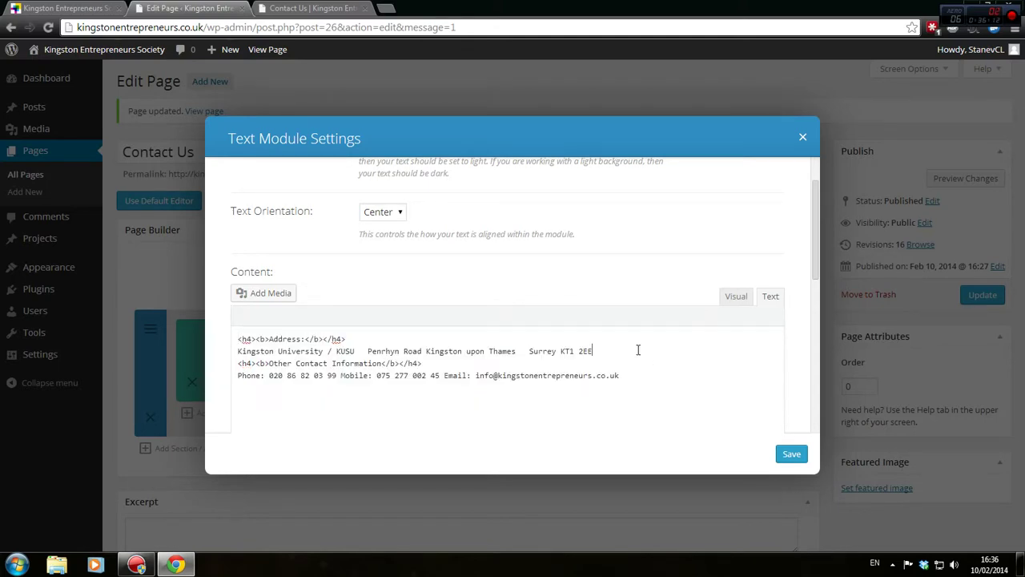
{"action": "key", "text": "Return"}
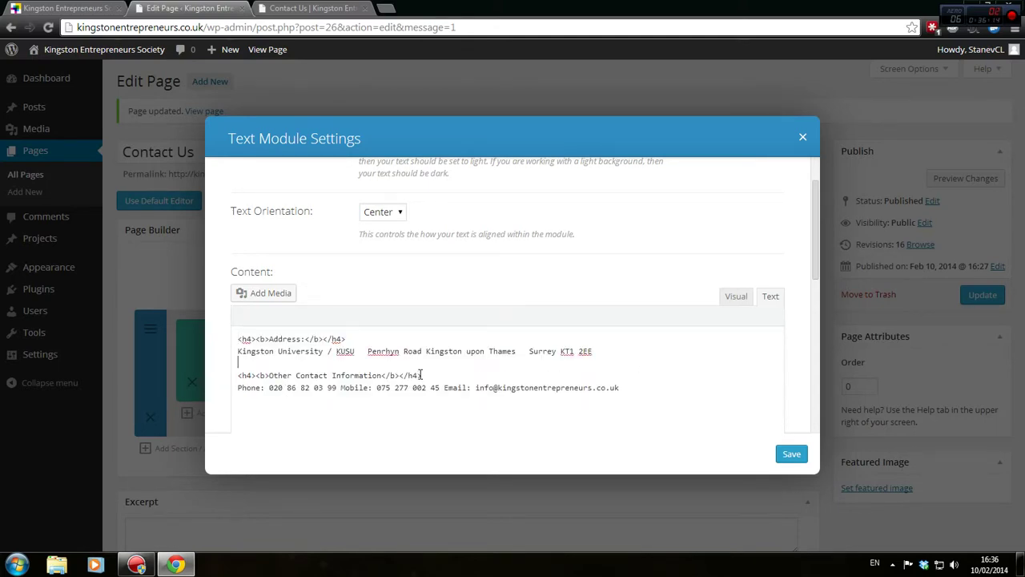
{"action": "left_click", "coordinate": [341, 387]}
{"action": "key", "text": "Return"}
{"action": "left_click", "coordinate": [337, 400]}
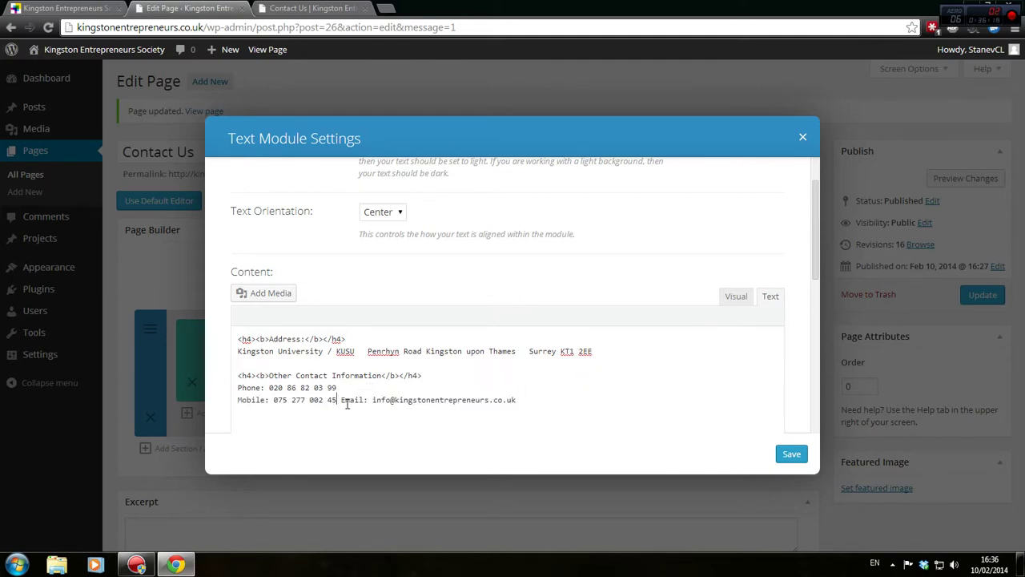
{"action": "key", "text": "Return"}
{"action": "key", "text": "Delete"}
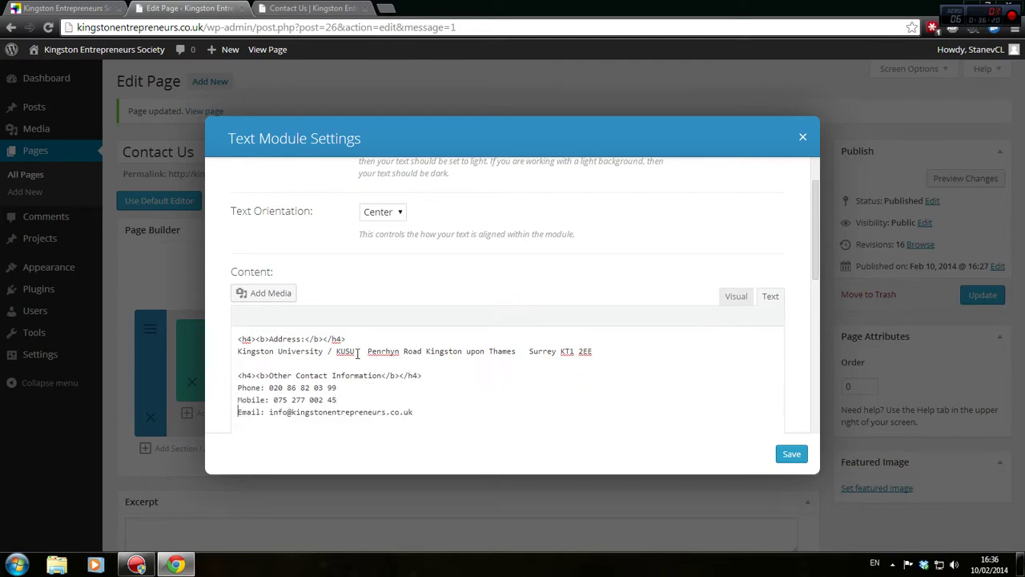
Split the address after KUSU and before Surrey, adding &nbsp; to each line's end
{"action": "left_click", "coordinate": [367, 354]}
{"action": "key", "text": "Return"}
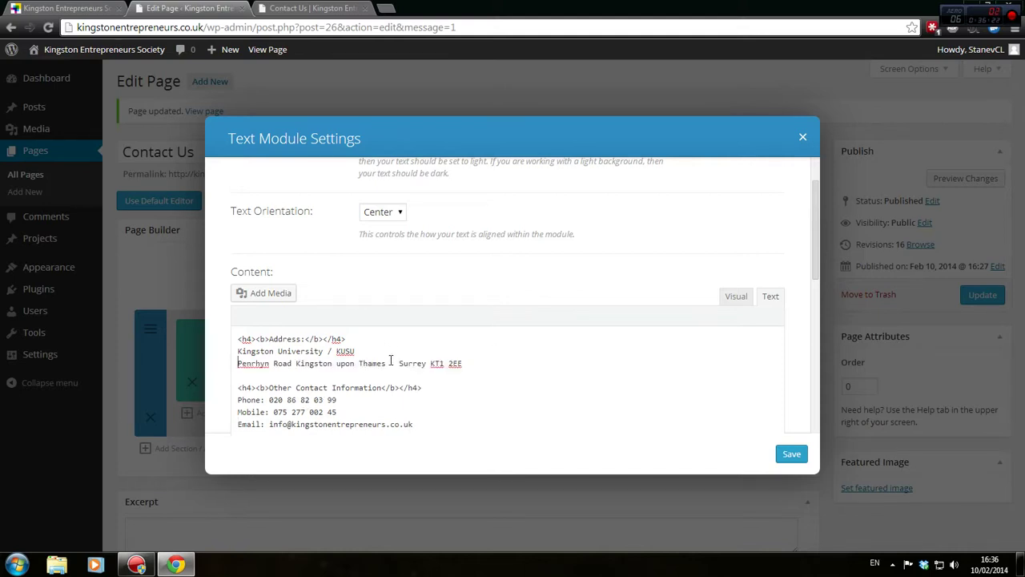
{"action": "left_click", "coordinate": [398, 362]}
{"action": "key", "text": "Return"}
{"action": "key", "text": "End"}
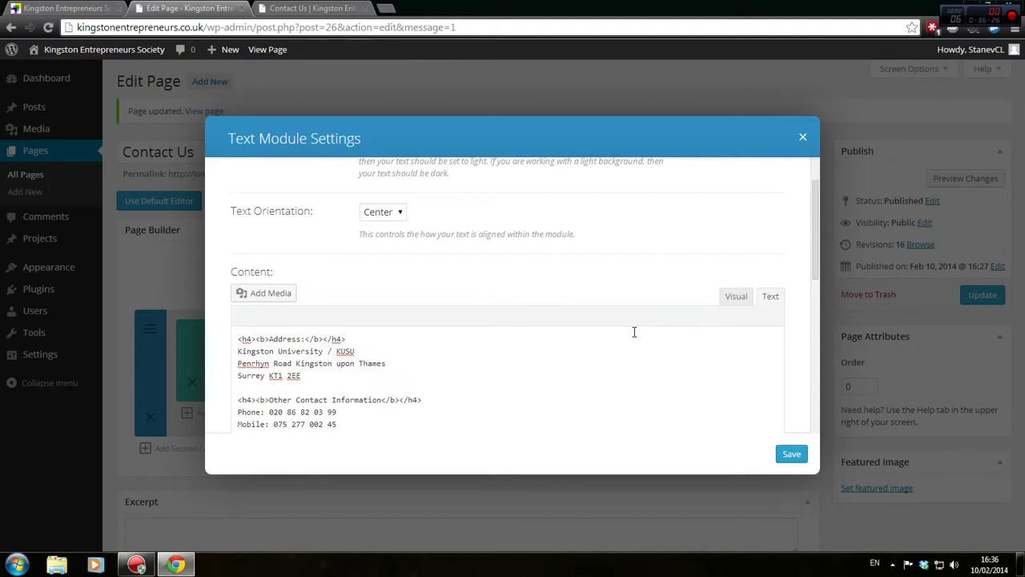
{"action": "key", "text": "ctrl+v"}
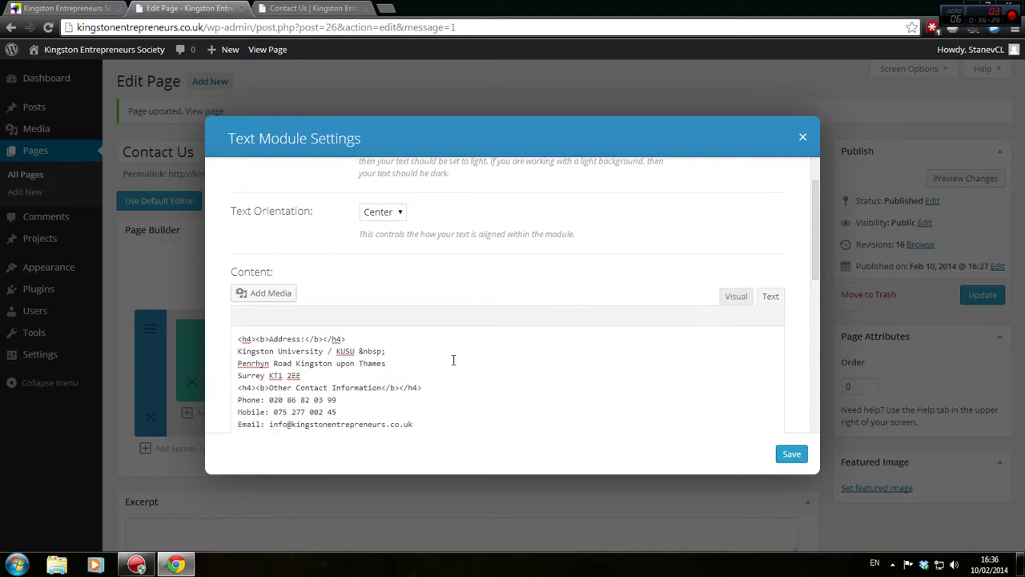
{"action": "left_click", "coordinate": [404, 366]}
{"action": "key", "text": "ctrl+v"}
{"action": "key", "text": "Down"}
{"action": "key", "text": "ctrl+v"}
{"action": "left_click", "coordinate": [301, 376]}
{"action": "left_click_drag", "start_coordinate": [401, 364], "coordinate": [386, 363]}
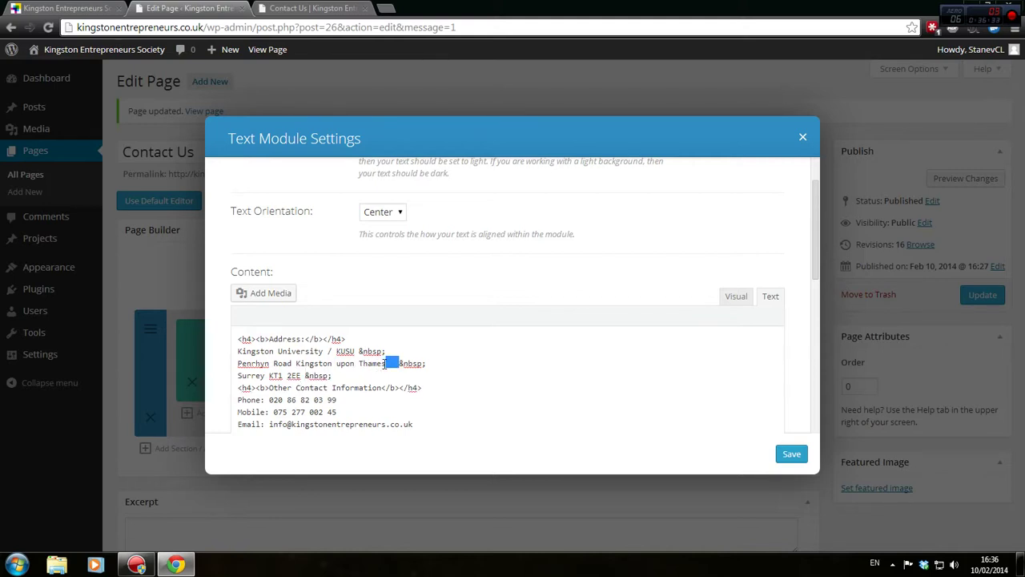
Close the Text module settings without saving and dismiss the developer tools
{"action": "key", "text": "F12"}
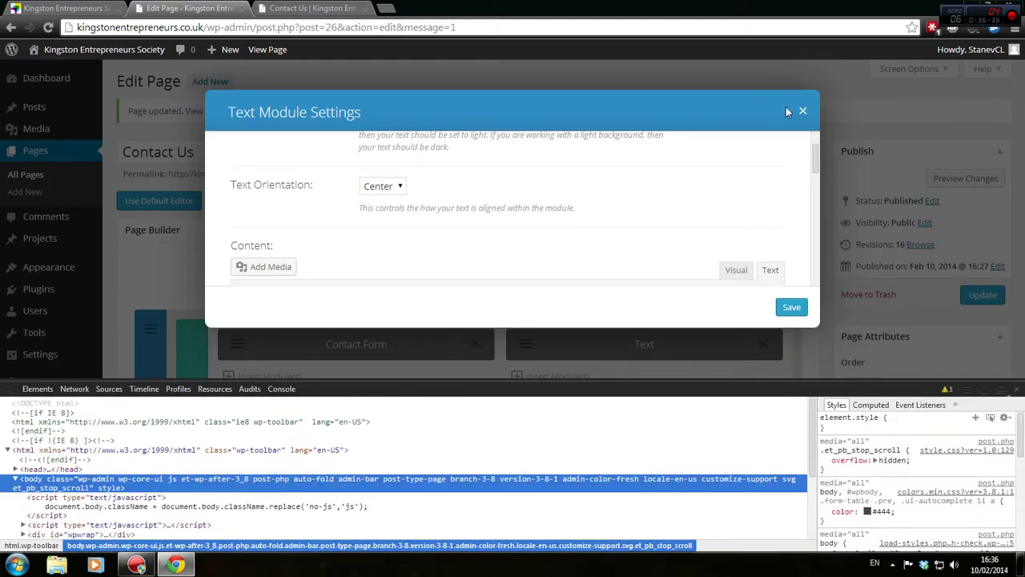
{"action": "left_click", "coordinate": [802, 110]}
{"action": "left_click", "coordinate": [1016, 390]}
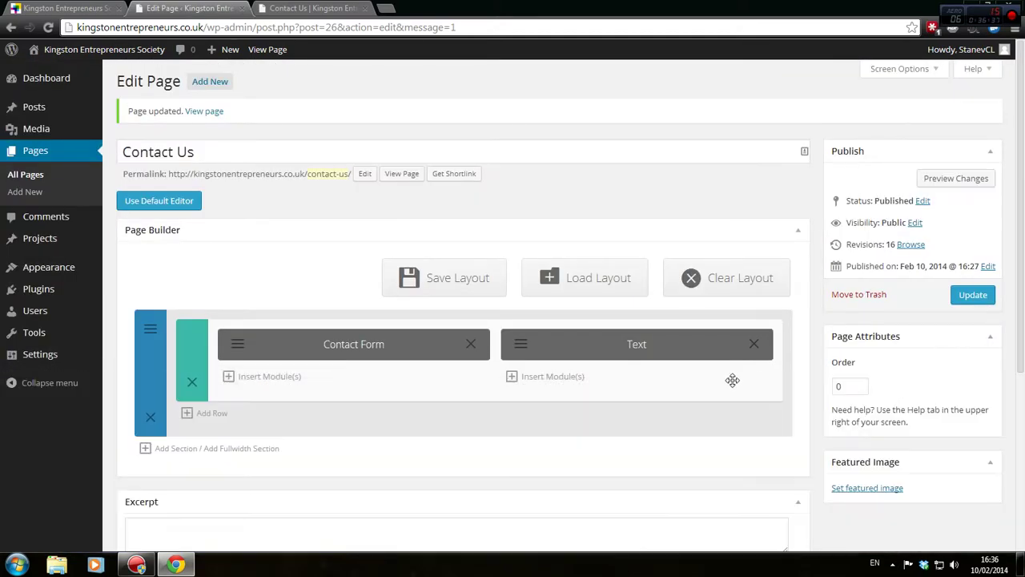
In the Text module's HTML view, delete the 'How to Find Us' heading and divider
{"action": "left_click", "coordinate": [531, 362]}
{"action": "scroll", "coordinate": [700, 371], "scroll_direction": "down", "scroll_amount": 3}
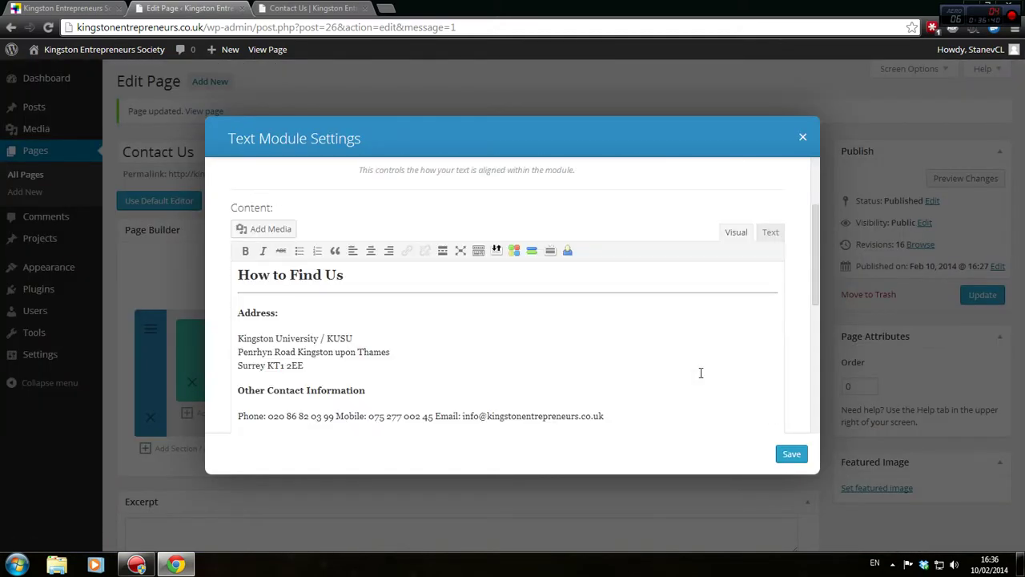
{"action": "left_click", "coordinate": [771, 233]}
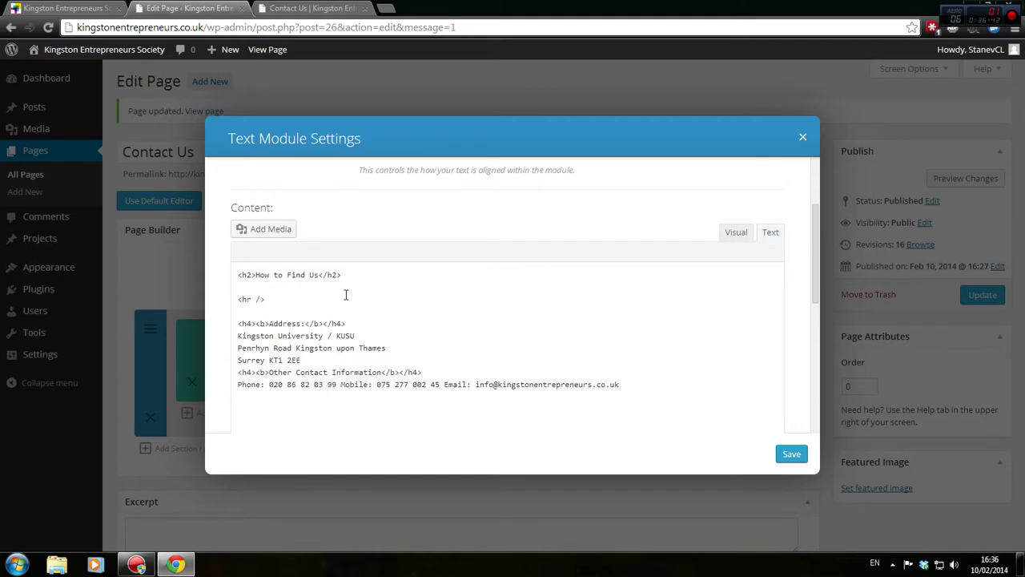
{"action": "left_click_drag", "start_coordinate": [311, 297], "coordinate": [103, 271]}
{"action": "key", "text": "Delete"}
{"action": "key", "text": "Delete"}
{"action": "key", "text": "Delete"}
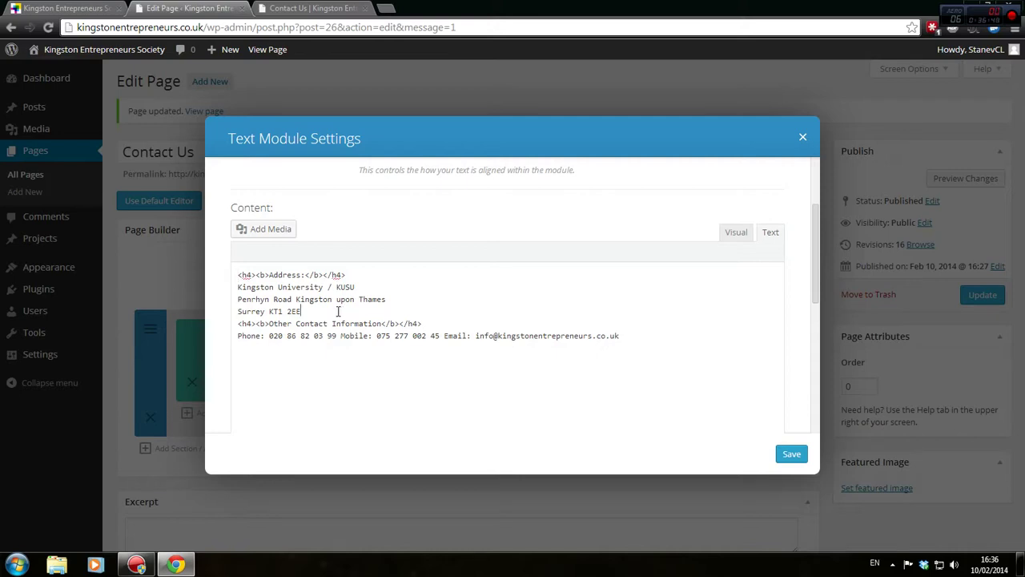
End the KUSU, Thames and postcode address lines with &nbsp; and add a gap before Other Contact Information
{"action": "key", "text": "Return"}
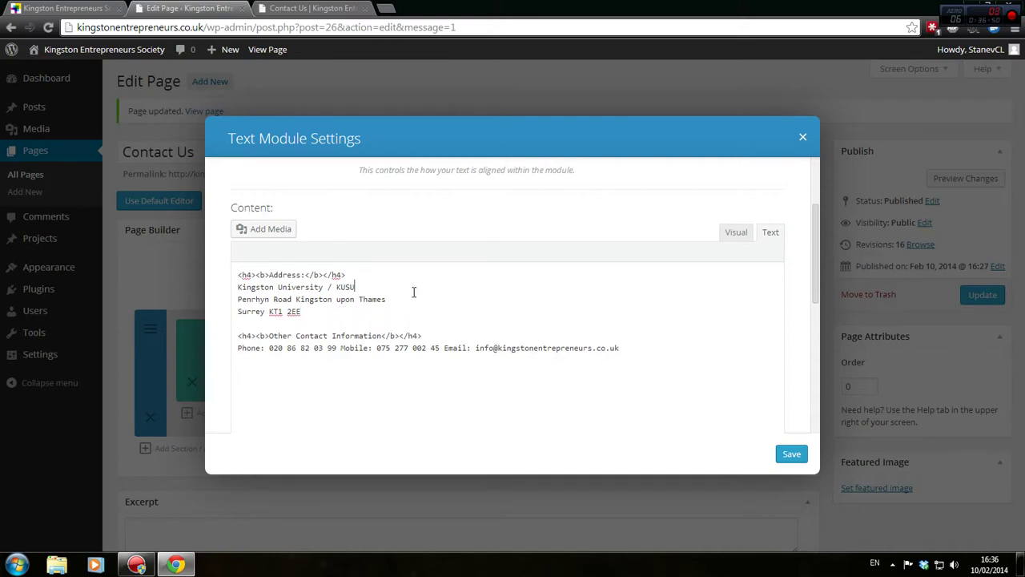
{"action": "type", "text": "&nbsp;"}
{"action": "left_click", "coordinate": [389, 301]}
{"action": "type", "text": "&nbsp;"}
{"action": "left_click", "coordinate": [373, 311]}
{"action": "type", "text": "&nbsp;"}
{"action": "key", "text": "Delete"}
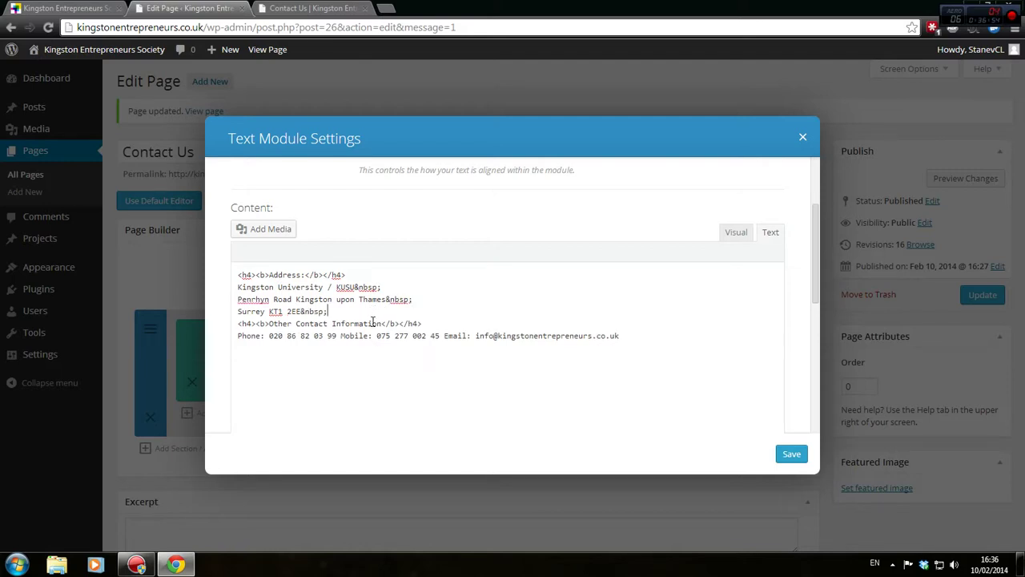
{"action": "key", "text": "Return"}
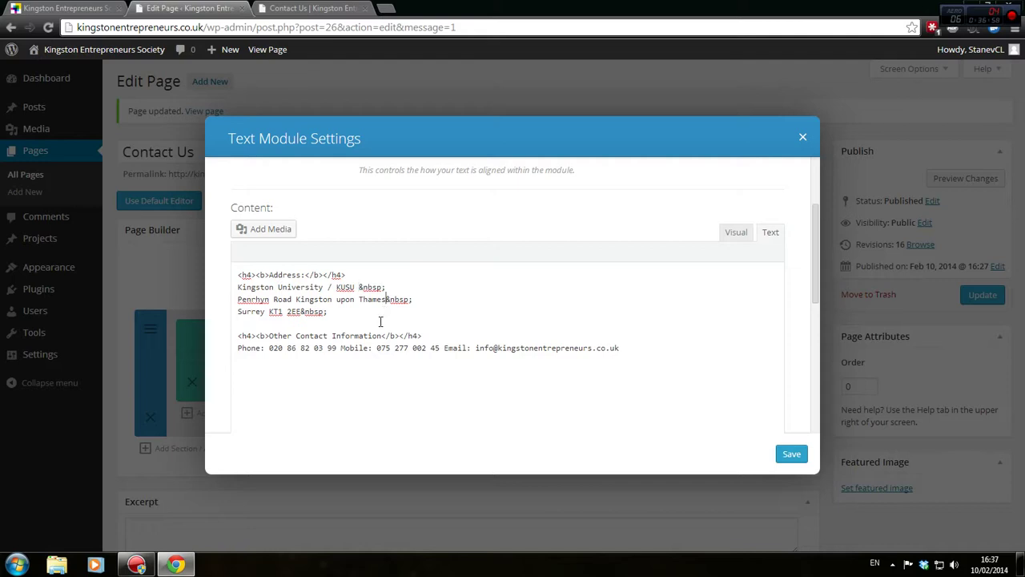
{"action": "left_click", "coordinate": [302, 313]}
Put the phone, mobile and email details on separate lines, each ending in &nbsp;
{"action": "double_click", "coordinate": [338, 350]}
{"action": "type", "text": "&nbsp;"}
{"action": "key", "text": "Return"}
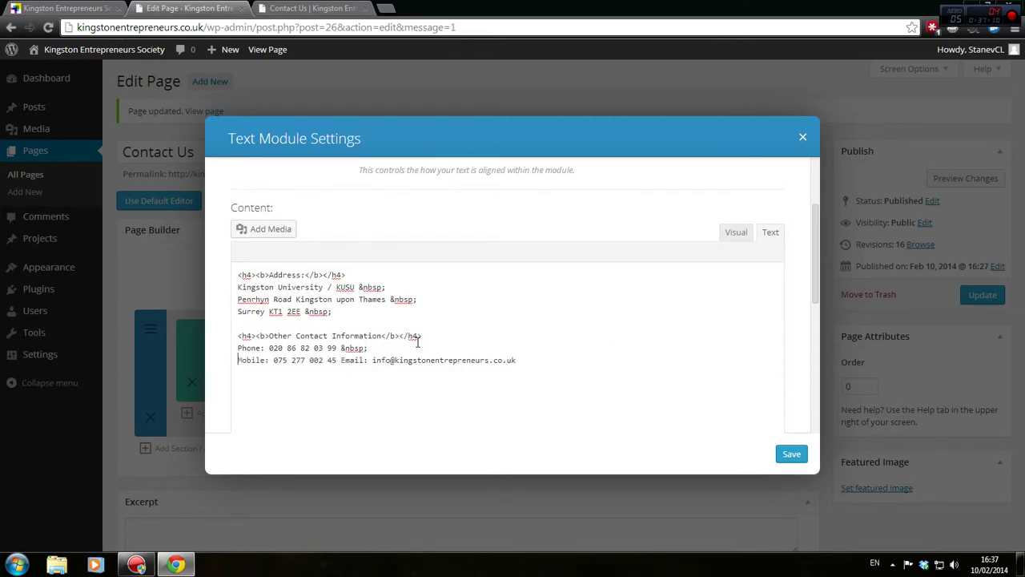
{"action": "double_click", "coordinate": [340, 360]}
{"action": "type", "text": "&nbsp;"}
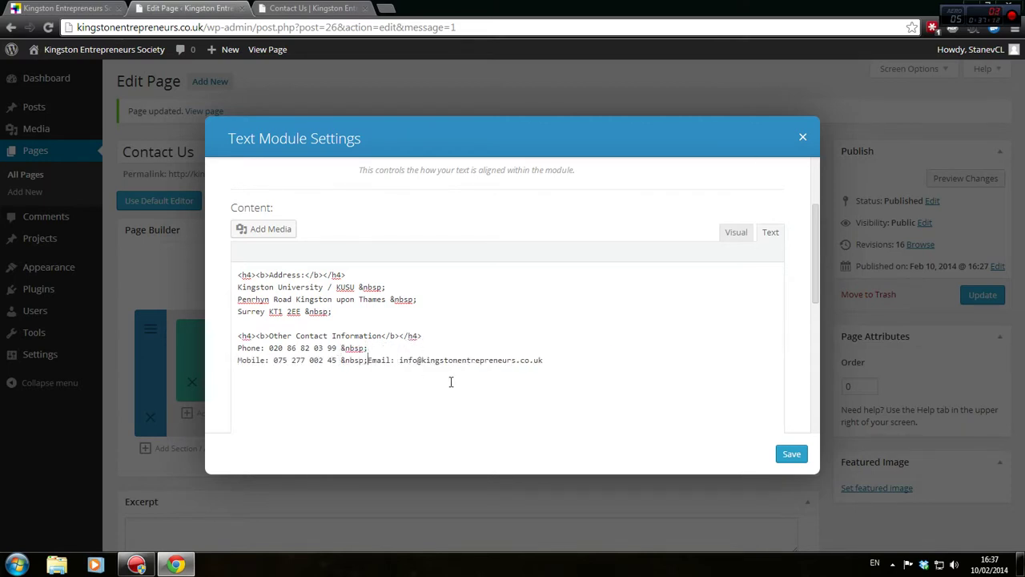
{"action": "key", "text": "Return"}
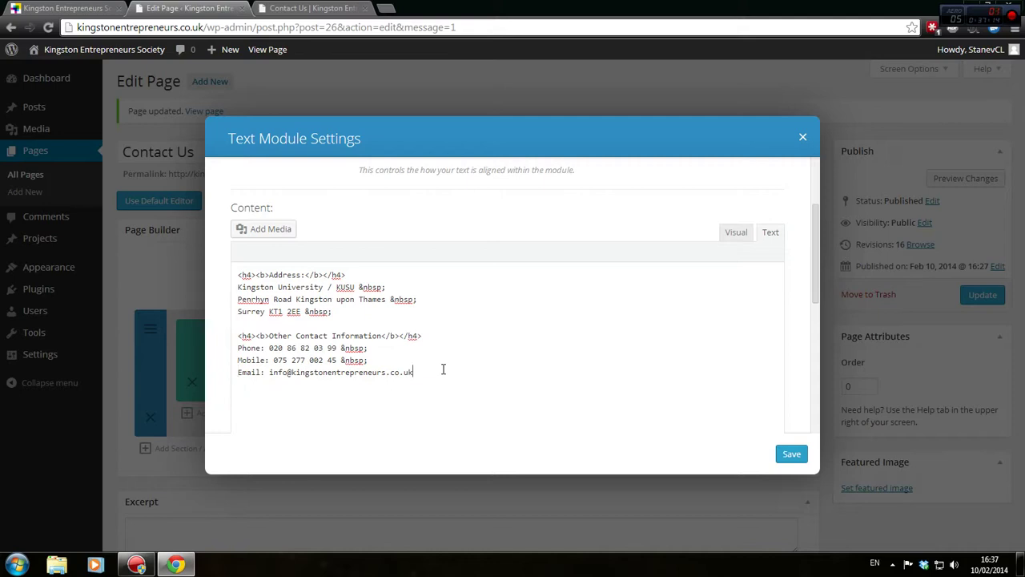
{"action": "left_click", "coordinate": [443, 371]}
{"action": "type", "text": "&nbsp;"}
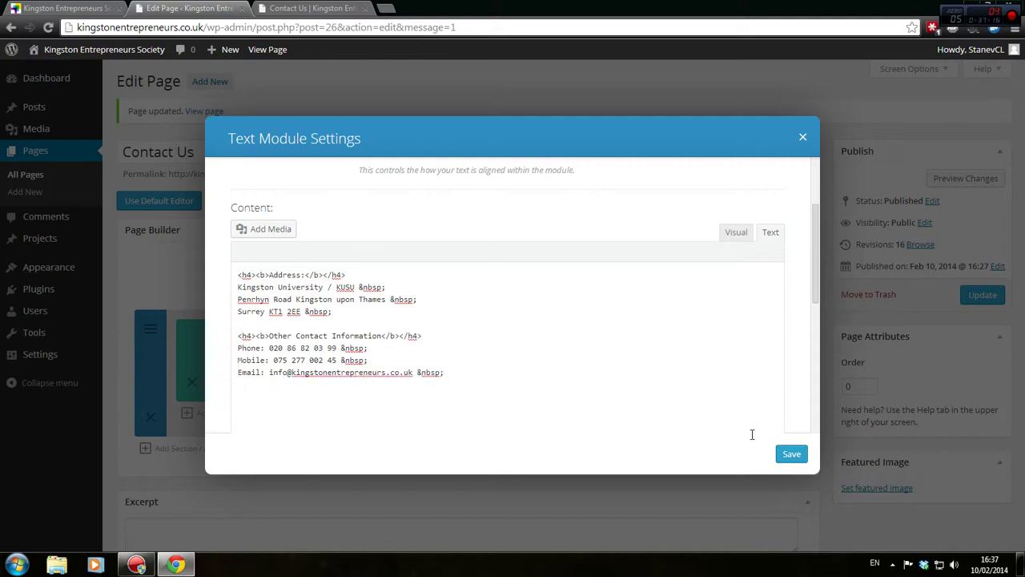
Save the Text module, update the Contact Us page and preview the changes
{"action": "left_click", "coordinate": [790, 453]}
{"action": "left_click", "coordinate": [973, 295]}
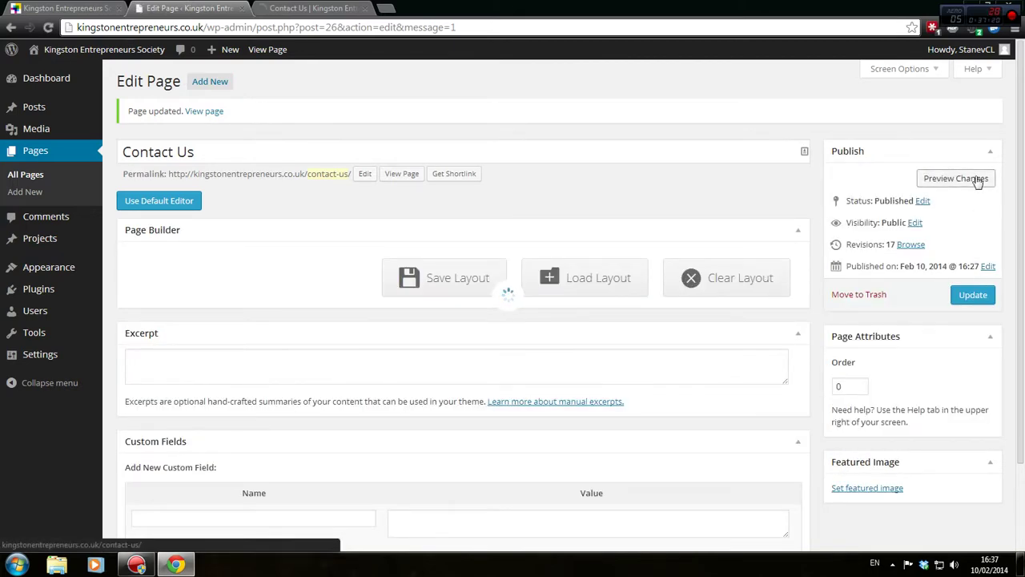
{"action": "left_click", "coordinate": [978, 183]}
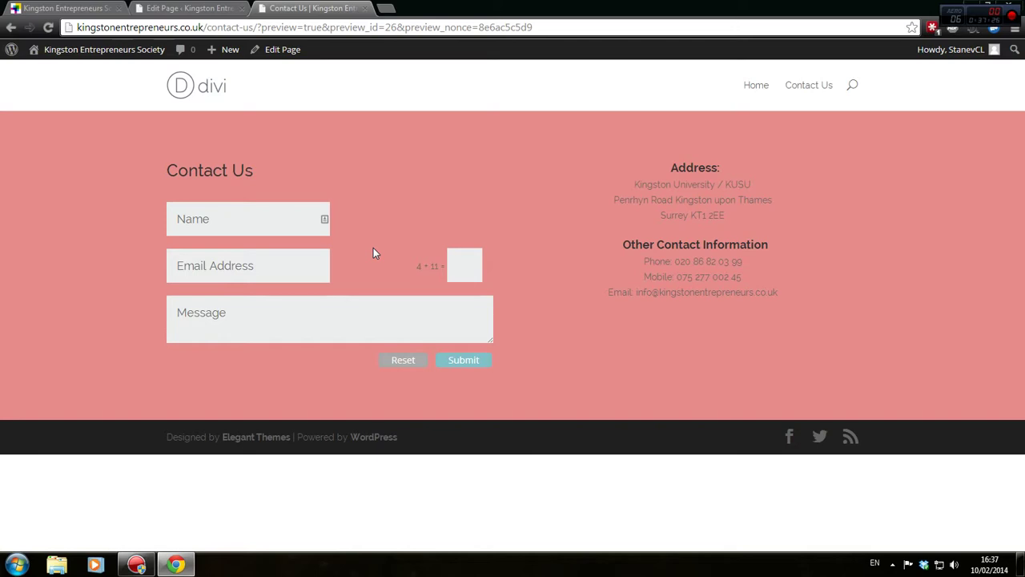
Compare the previewed address lines with the page editor
{"action": "left_click", "coordinate": [220, 8]}
{"action": "left_click", "coordinate": [316, 8]}
{"action": "left_click_drag", "start_coordinate": [634, 188], "coordinate": [739, 217]}
{"action": "left_click", "coordinate": [752, 226]}
{"action": "left_click", "coordinate": [248, 8]}
{"action": "left_click", "coordinate": [296, 8]}
{"action": "left_click", "coordinate": [188, 8]}
{"action": "scroll", "coordinate": [119, 422], "scroll_direction": "down", "scroll_amount": 1}
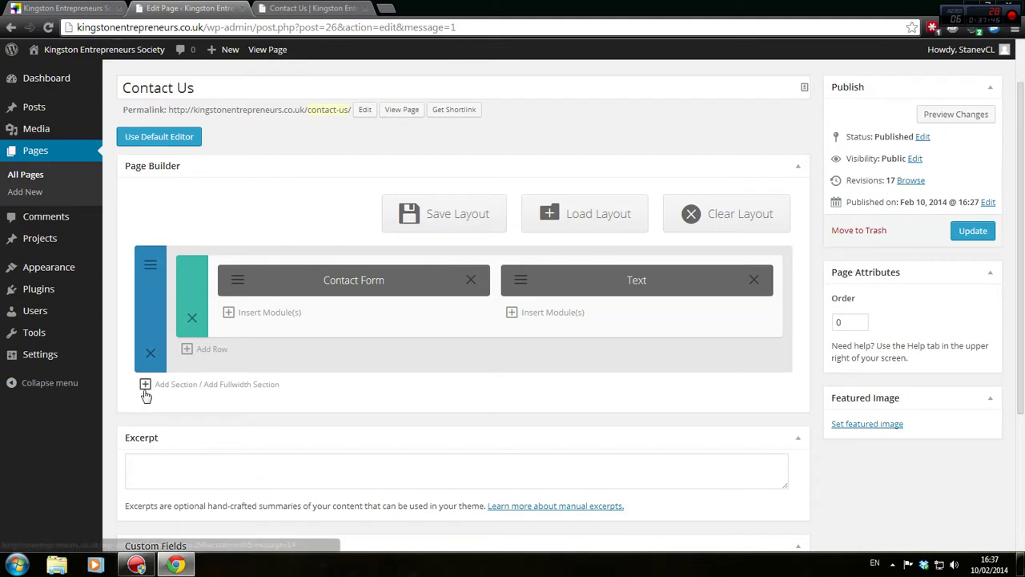
{"action": "left_click", "coordinate": [145, 385]}
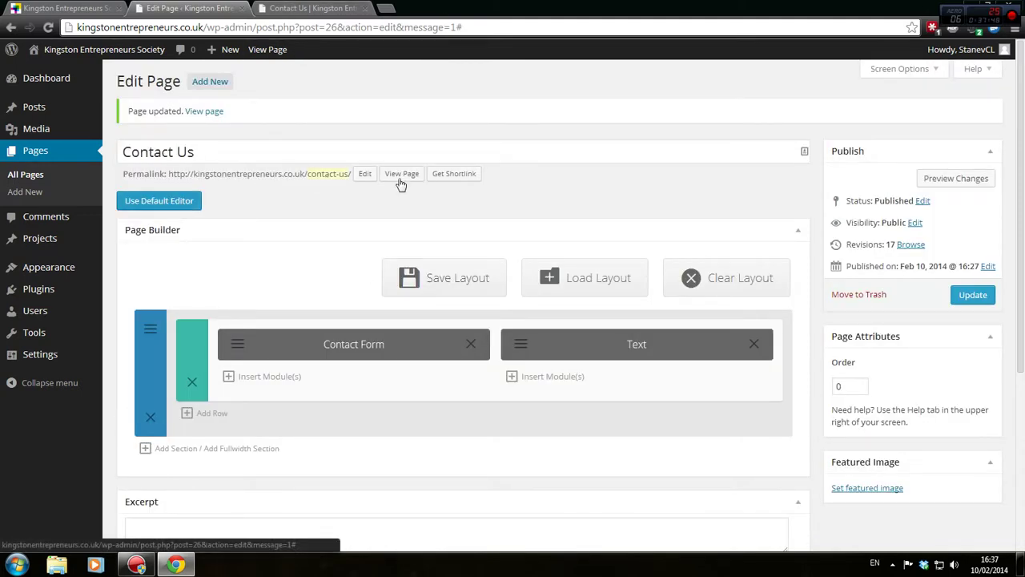
{"action": "left_click", "coordinate": [318, 8]}
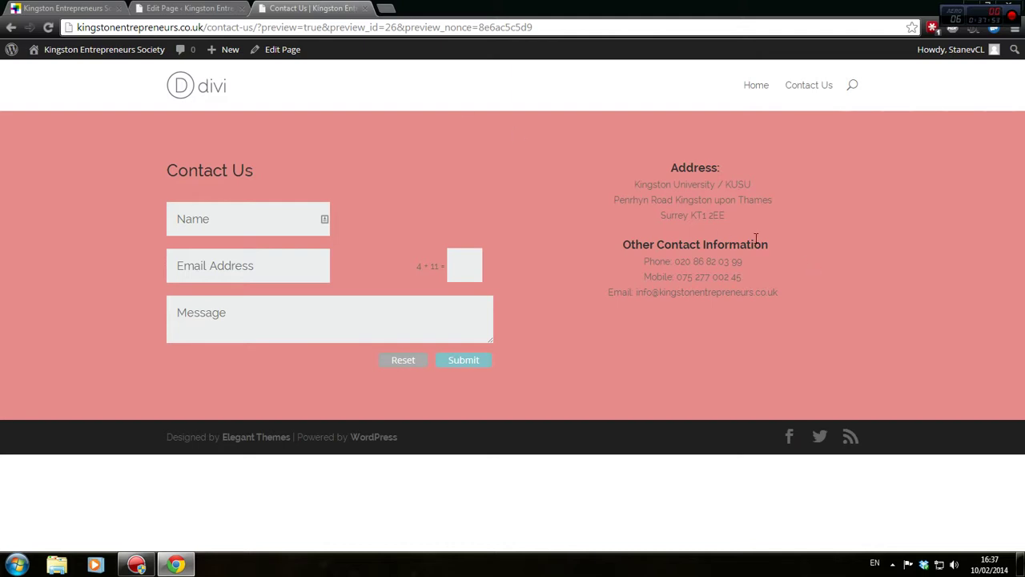
{"action": "left_click", "coordinate": [222, 10]}
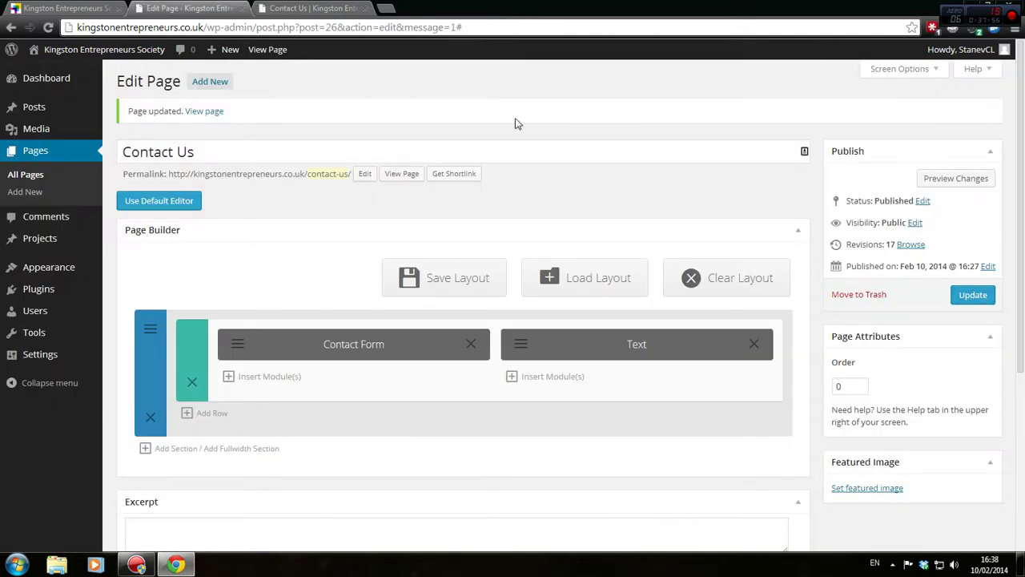
Add a new section below the contact section with a near-black #070707 background
{"action": "scroll", "coordinate": [533, 300], "scroll_direction": "down", "scroll_amount": 2}
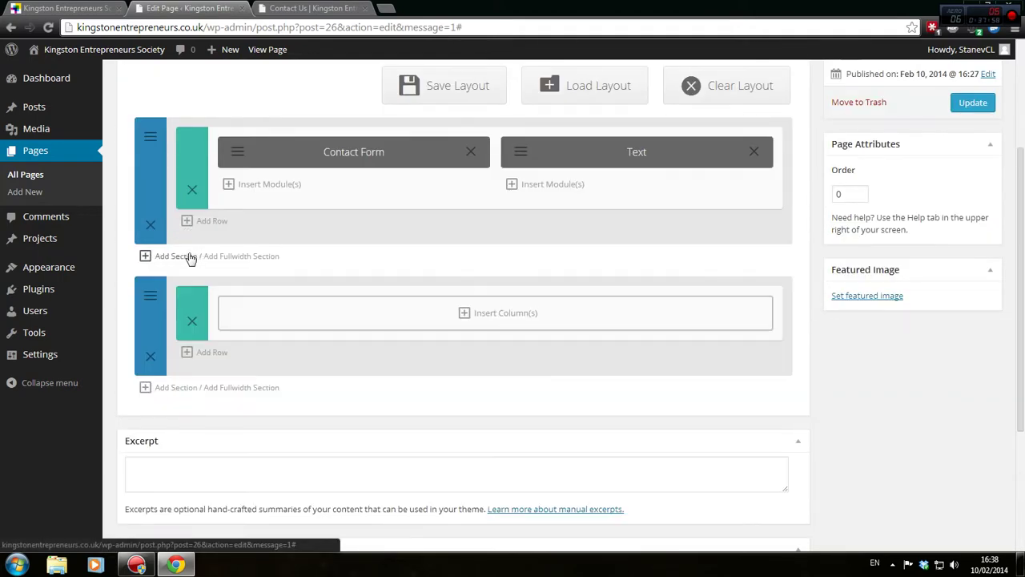
{"action": "left_click", "coordinate": [194, 257]}
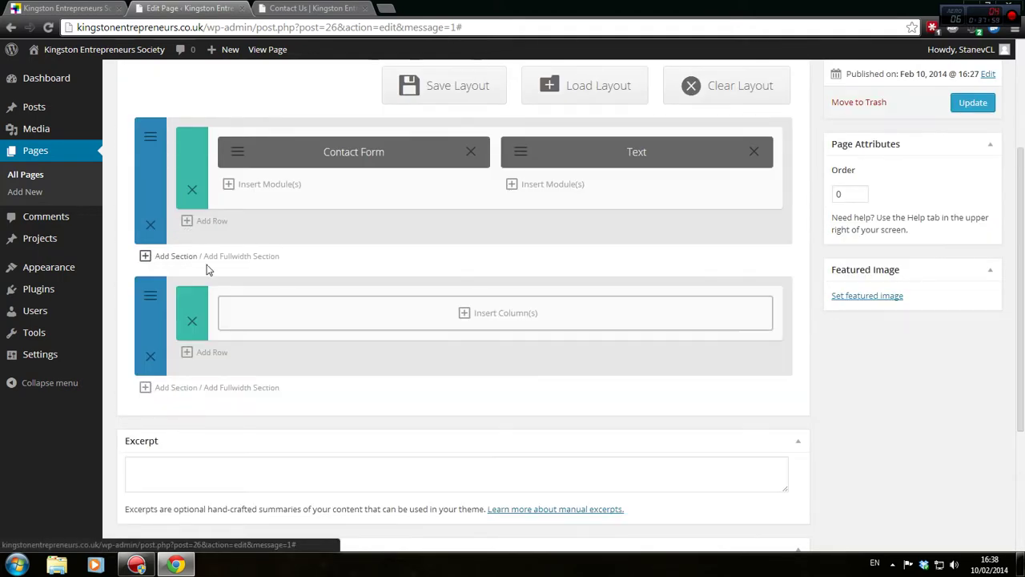
{"action": "left_click", "coordinate": [150, 296]}
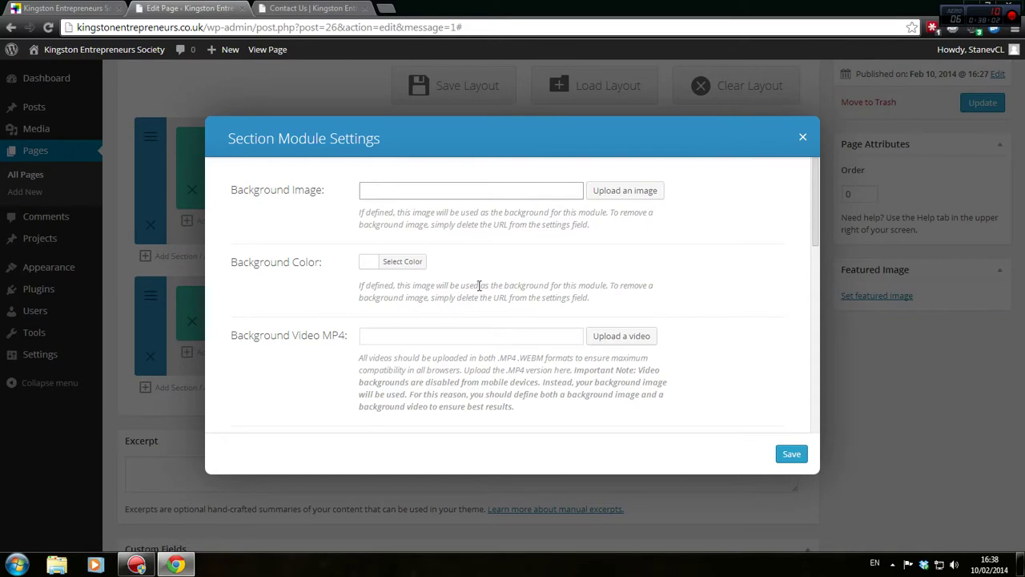
{"action": "left_click", "coordinate": [408, 261]}
{"action": "left_click_drag", "start_coordinate": [436, 346], "coordinate": [556, 421]}
{"action": "left_click", "coordinate": [793, 454]}
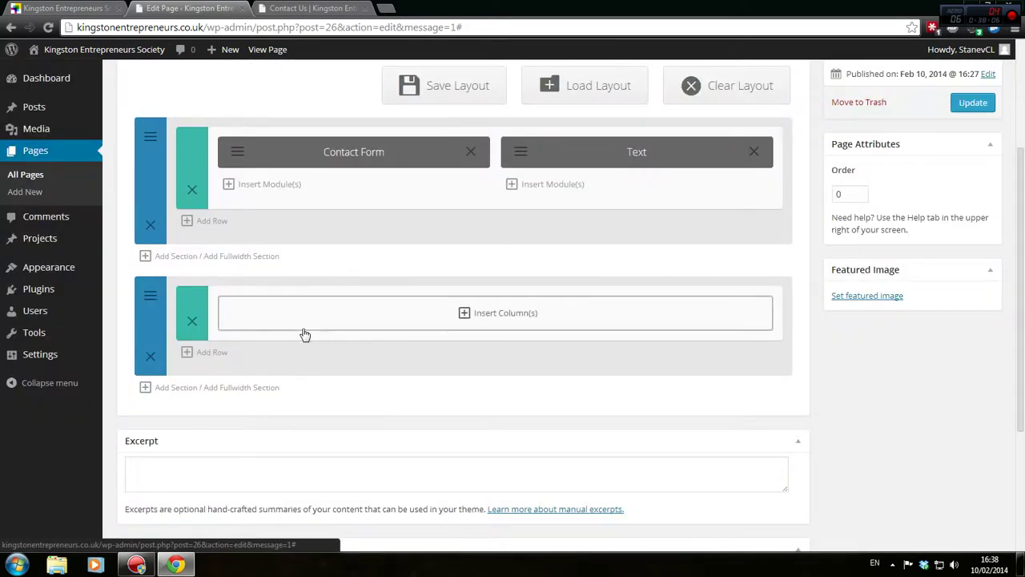
Add a full-width row with a Text module containing placeholder text, then update the page
{"action": "left_click", "coordinate": [309, 332]}
{"action": "left_click", "coordinate": [339, 217]}
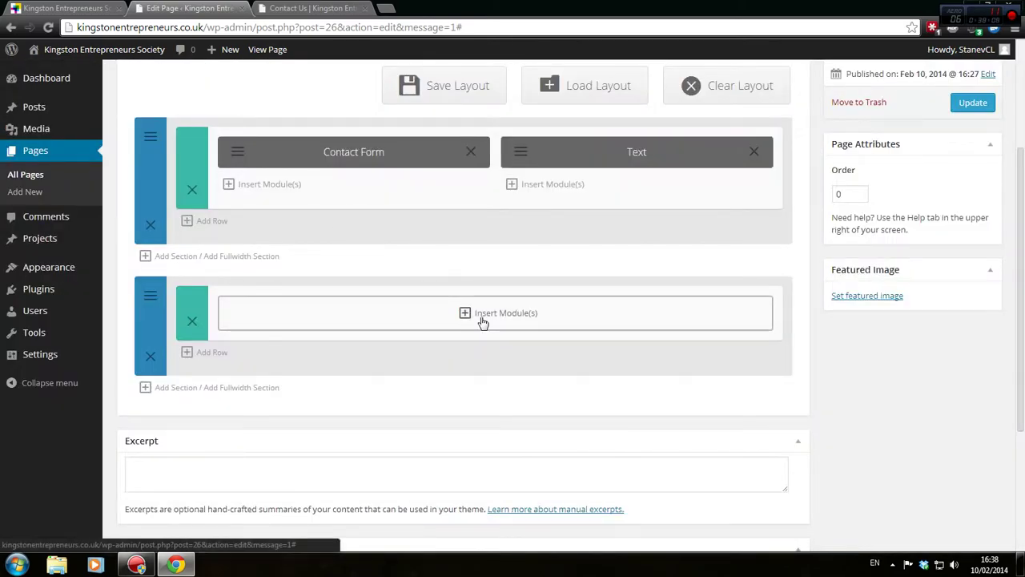
{"action": "left_click", "coordinate": [479, 313]}
{"action": "left_click", "coordinate": [522, 210]}
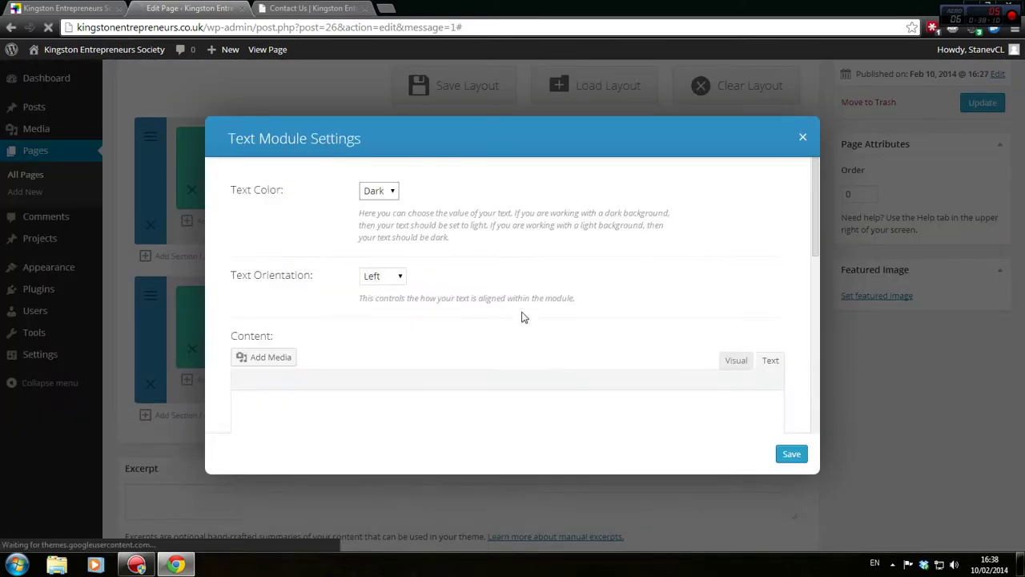
{"action": "scroll", "coordinate": [463, 323], "scroll_direction": "down", "scroll_amount": 3}
{"action": "left_click", "coordinate": [472, 267]}
{"action": "type", "text": "Text"}
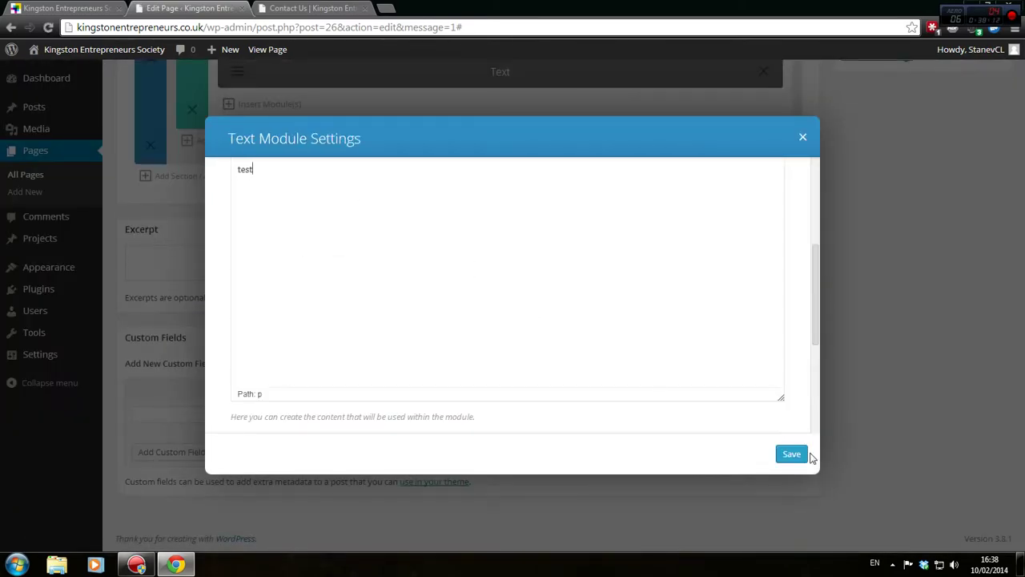
{"action": "left_click", "coordinate": [792, 455]}
{"action": "scroll", "coordinate": [804, 459], "scroll_direction": "up", "scroll_amount": 3}
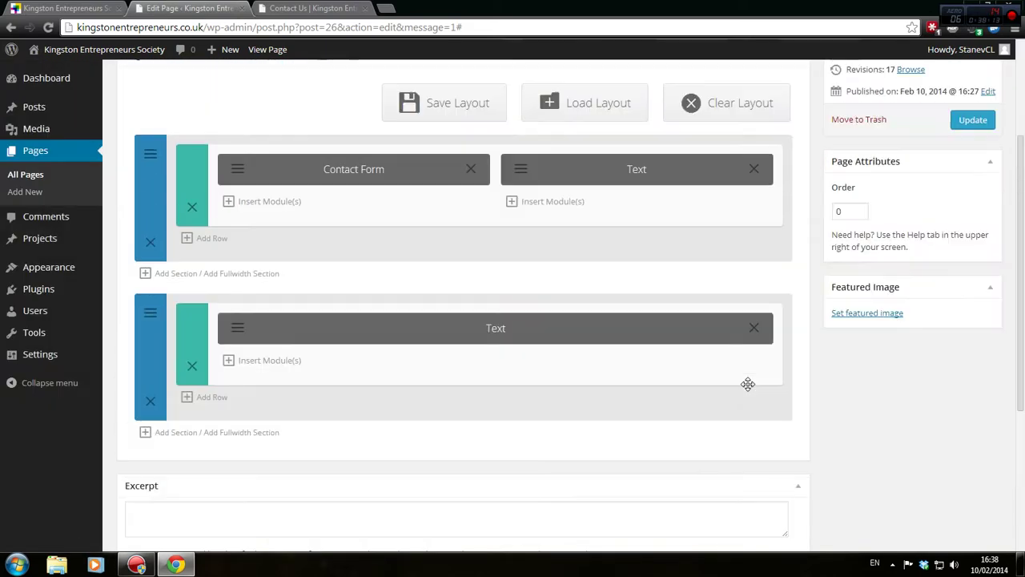
{"action": "left_click", "coordinate": [973, 119]}
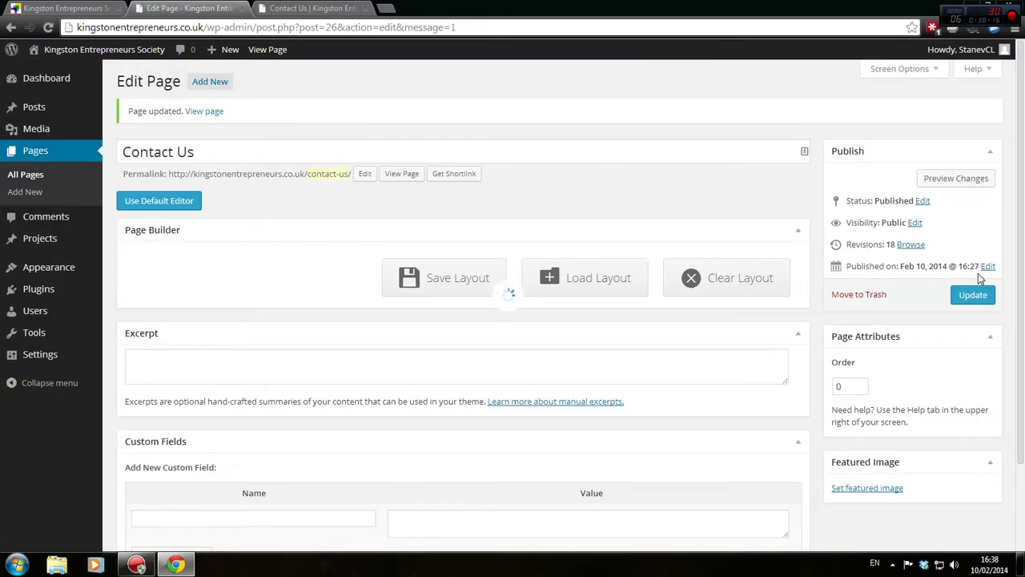
Preview the Contact Us page and scroll through the new dark section
{"action": "left_click", "coordinate": [964, 183]}
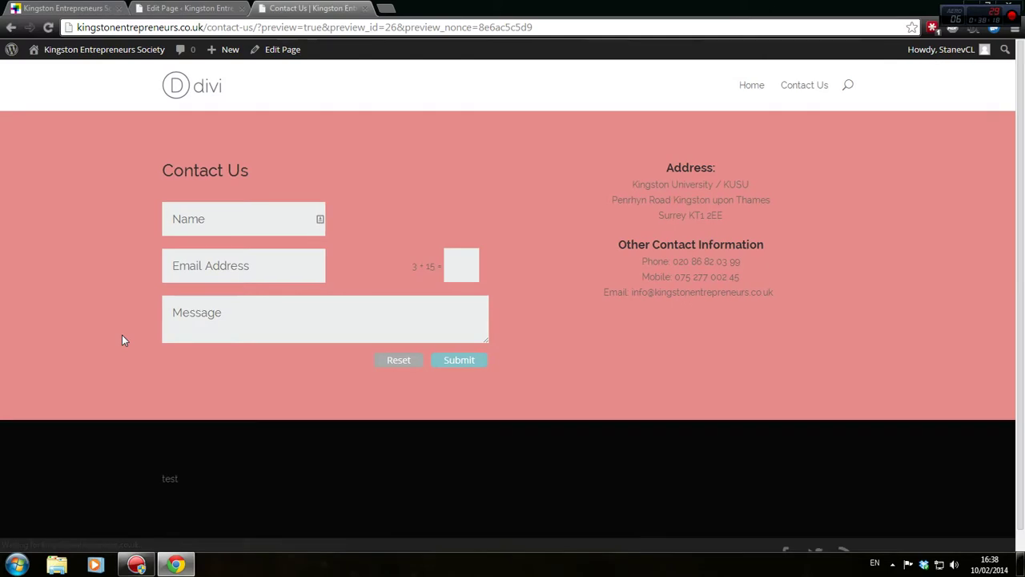
{"action": "scroll", "coordinate": [80, 360], "scroll_direction": "down", "scroll_amount": 1}
{"action": "scroll", "coordinate": [389, 441], "scroll_direction": "up", "scroll_amount": 1}
{"action": "scroll", "coordinate": [328, 461], "scroll_direction": "down", "scroll_amount": 1}
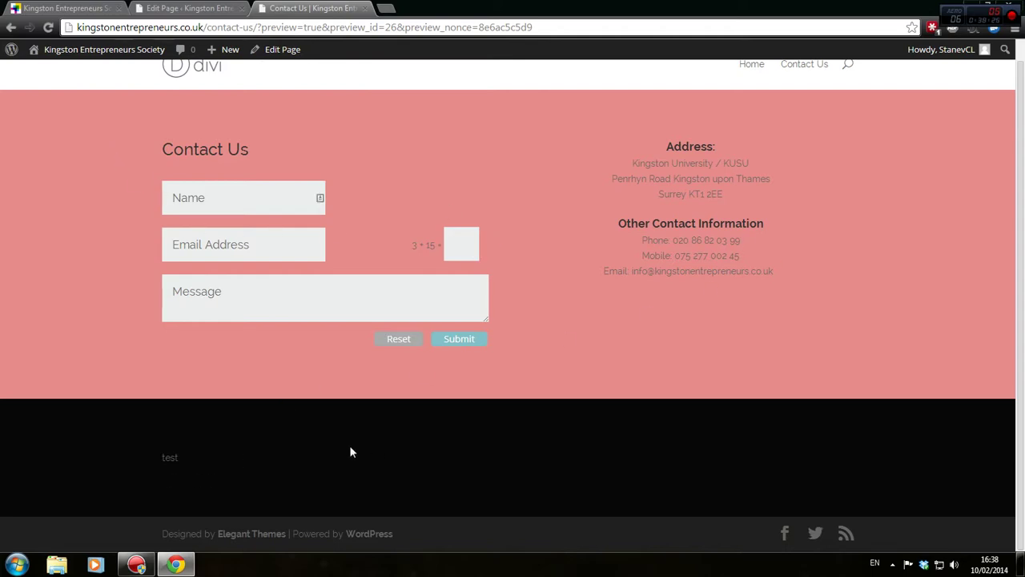
{"action": "scroll", "coordinate": [349, 452], "scroll_direction": "up", "scroll_amount": 1}
Reopen the second section's background colour settings and compare them with the preview
{"action": "left_click", "coordinate": [186, 8]}
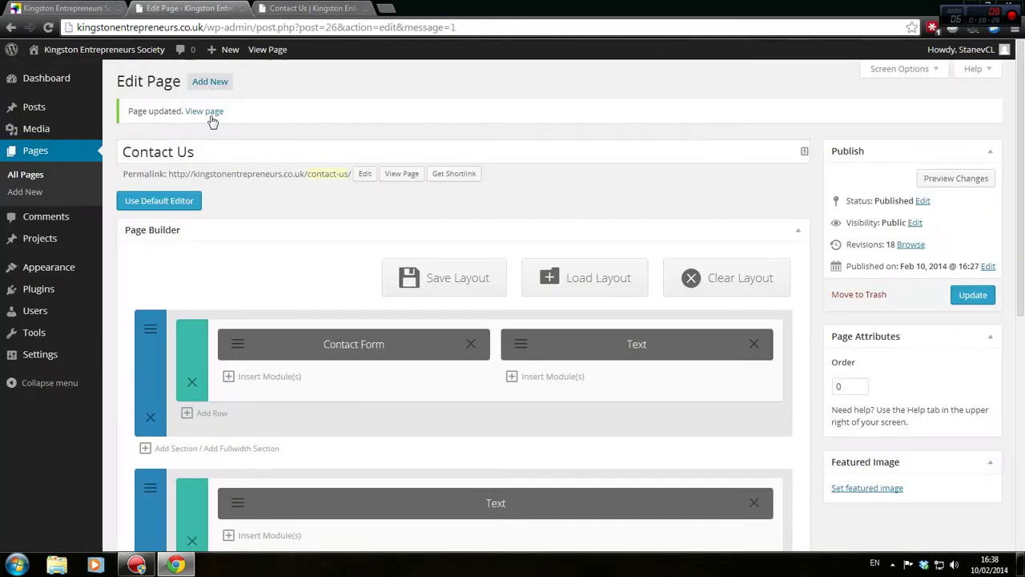
{"action": "scroll", "coordinate": [405, 448], "scroll_direction": "down", "scroll_amount": 2}
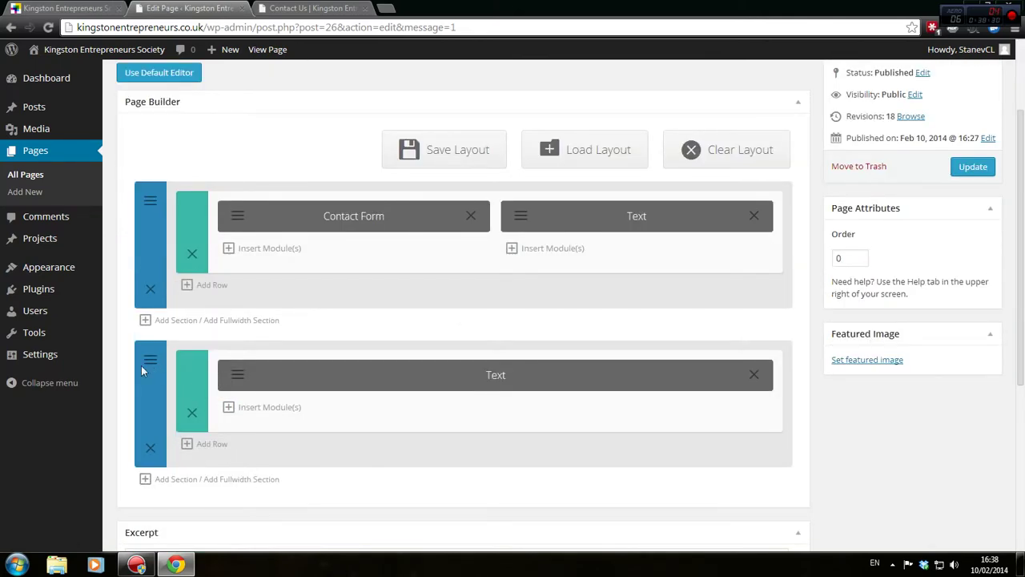
{"action": "left_click", "coordinate": [144, 364]}
{"action": "left_click", "coordinate": [370, 261]}
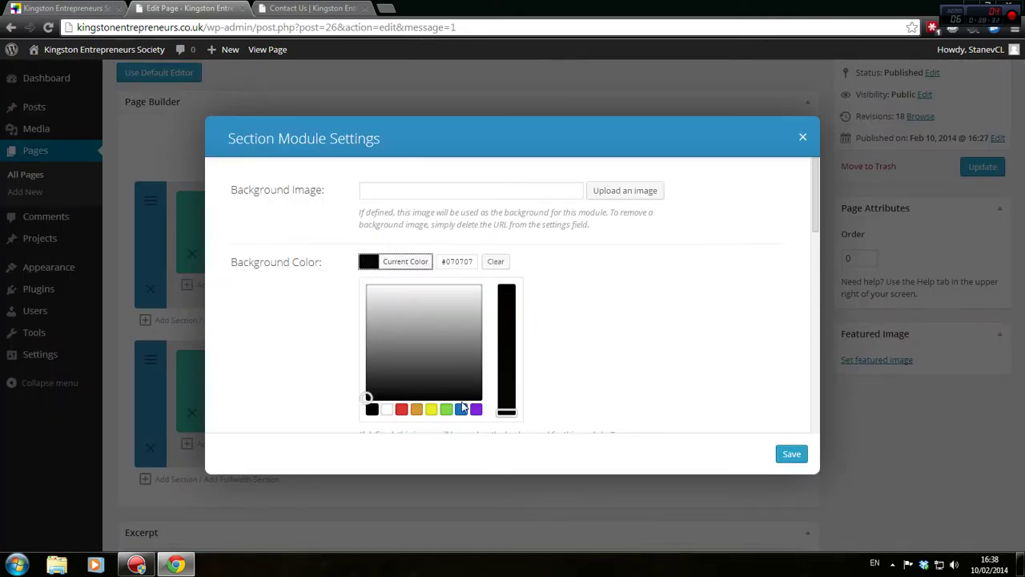
{"action": "left_click", "coordinate": [312, 8]}
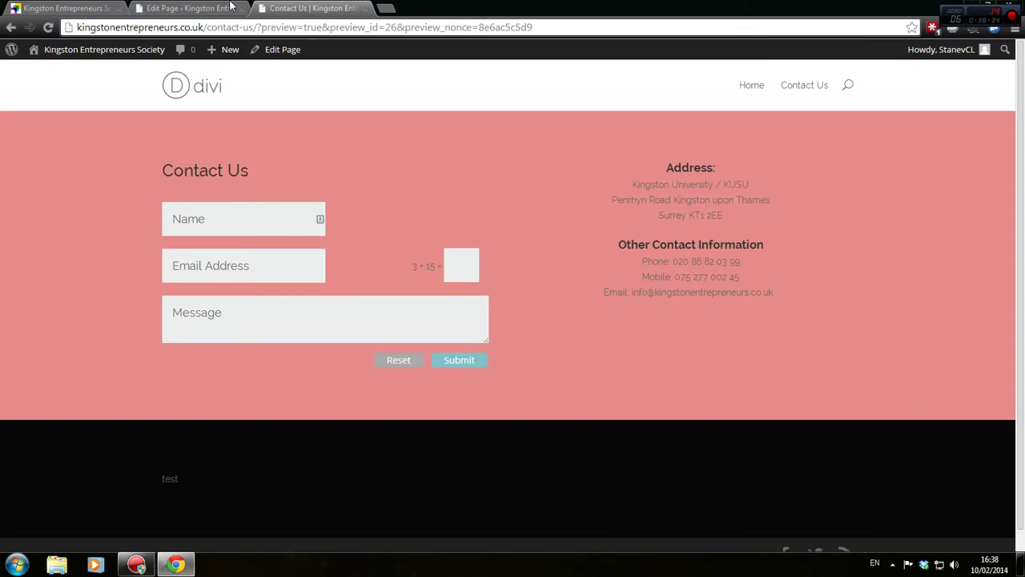
{"action": "left_click", "coordinate": [189, 8]}
Load elegantthemes.com/preview/Divi/ in a new browser tab
{"action": "left_click", "coordinate": [385, 8]}
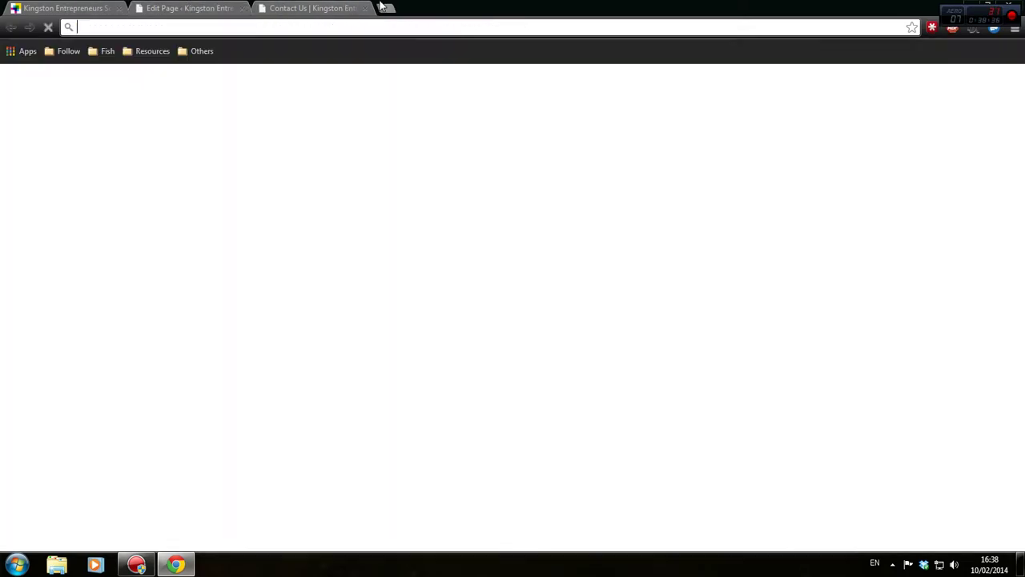
{"action": "type", "text": "elegantthemes.com"}
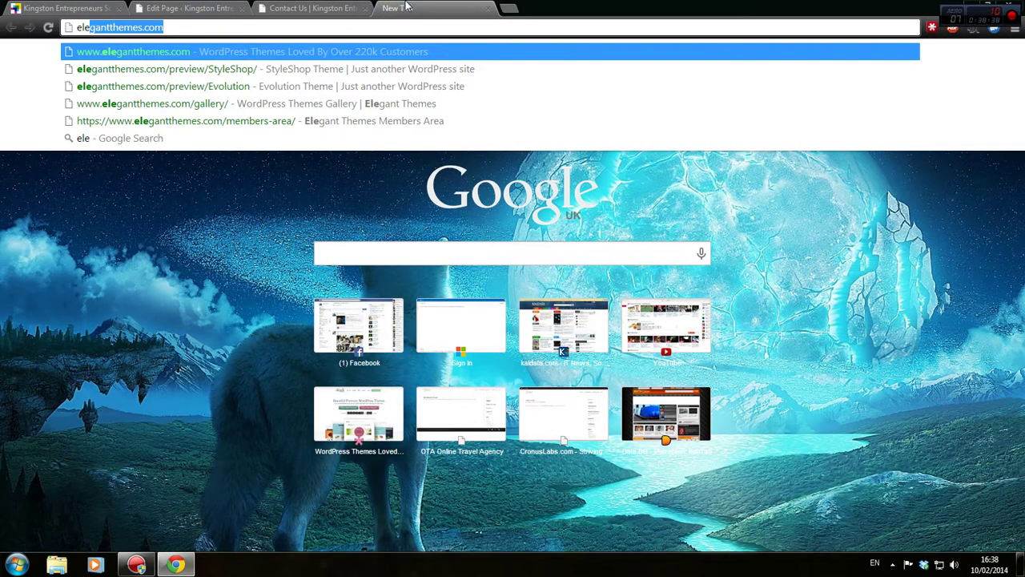
{"action": "key", "text": "Down"}
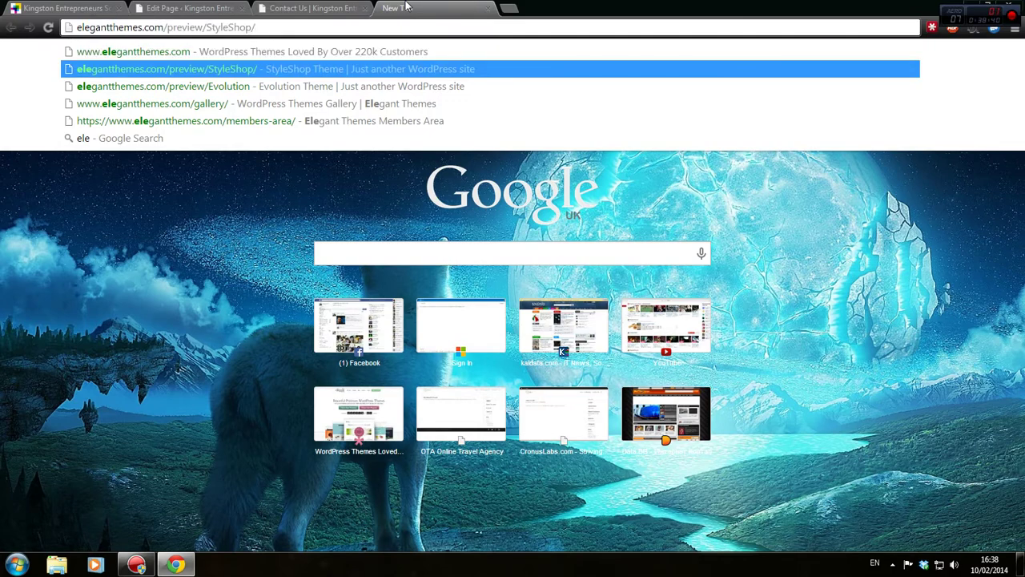
{"action": "key", "text": "shift+Left"}
{"action": "key", "text": "shift+Left"}
{"action": "key", "text": "shift+Left"}
{"action": "key", "text": "shift+Left"}
{"action": "key", "text": "shift+Left"}
{"action": "key", "text": "shift+Left"}
{"action": "key", "text": "shift+Left"}
{"action": "key", "text": "shift+Left"}
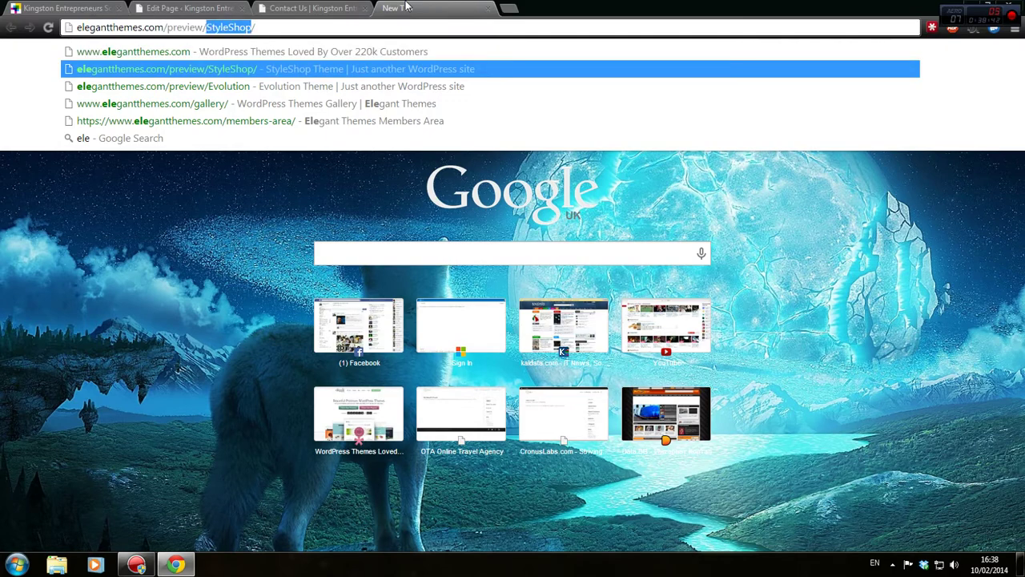
{"action": "type", "text": "Div/"}
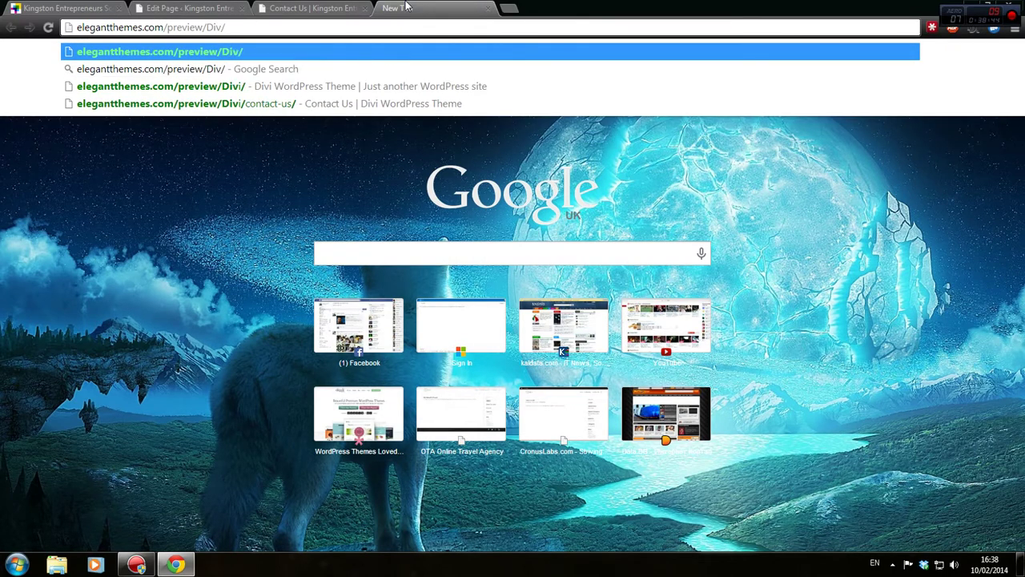
{"action": "key", "text": "BackSpace"}
{"action": "type", "text": "i/"}
{"action": "key", "text": "Return"}
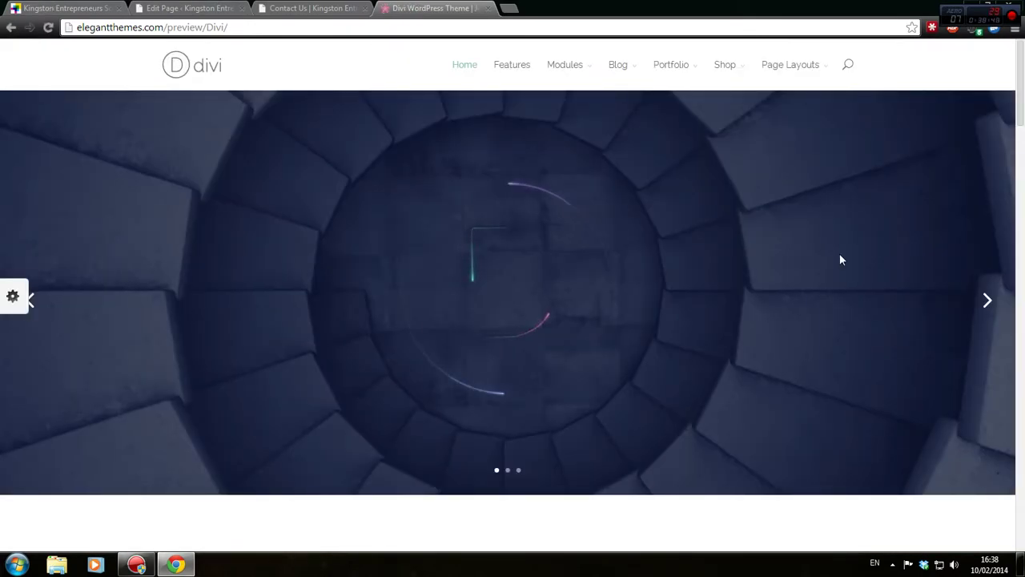
Scroll through the Divi demo homepage down to its dark four-column footer
{"action": "scroll", "coordinate": [840, 259], "scroll_direction": "down", "scroll_amount": 10}
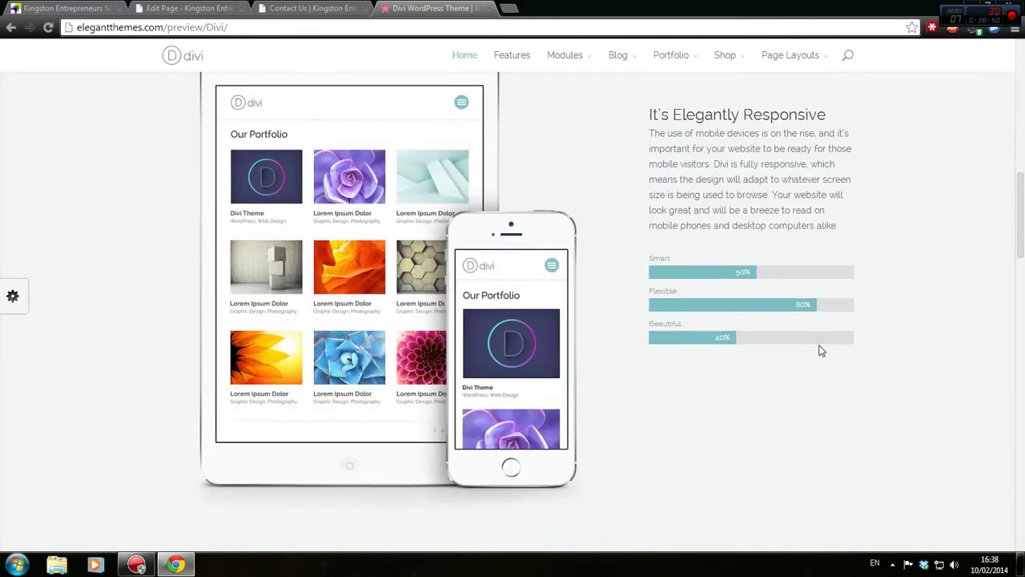
{"action": "scroll", "coordinate": [821, 350], "scroll_direction": "down", "scroll_amount": 15}
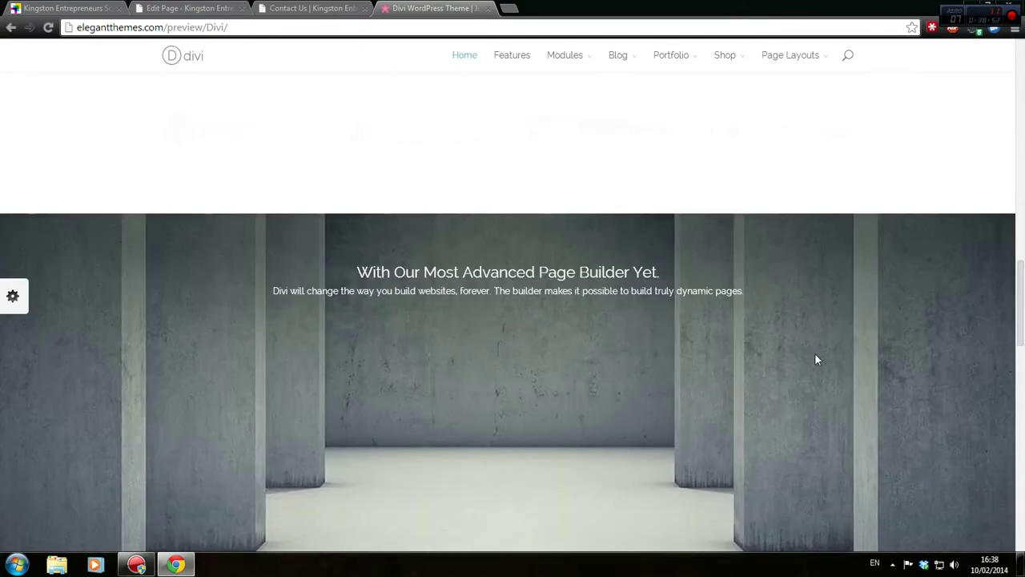
{"action": "scroll", "coordinate": [816, 360], "scroll_direction": "up", "scroll_amount": 5}
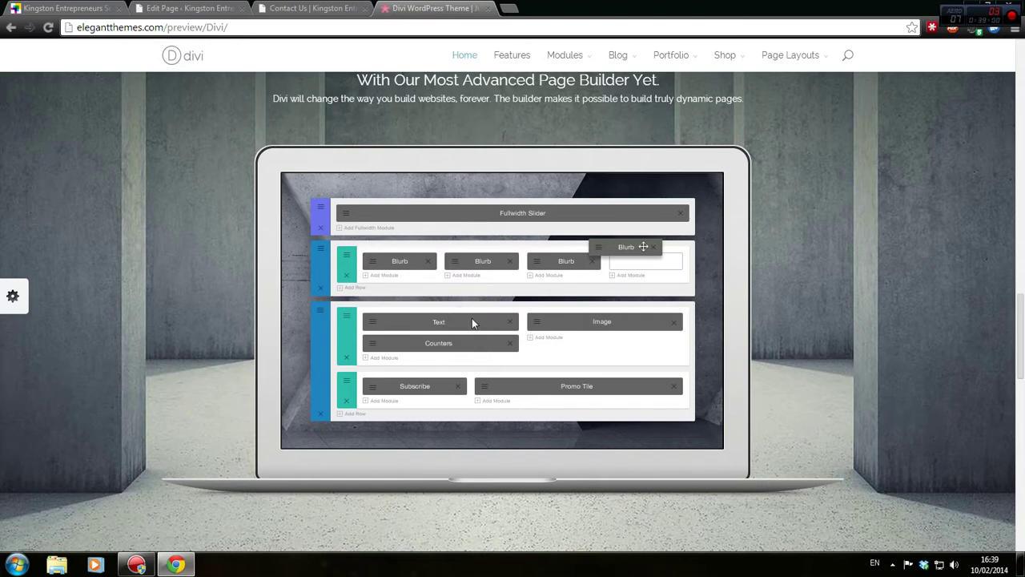
{"action": "scroll", "coordinate": [472, 318], "scroll_direction": "down", "scroll_amount": 1}
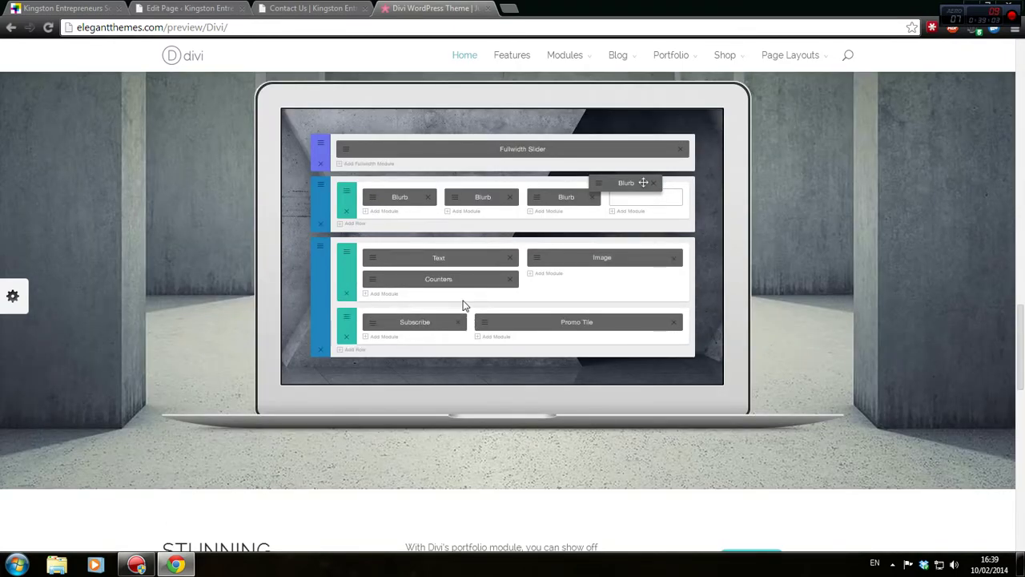
{"action": "scroll", "coordinate": [464, 304], "scroll_direction": "down", "scroll_amount": 2}
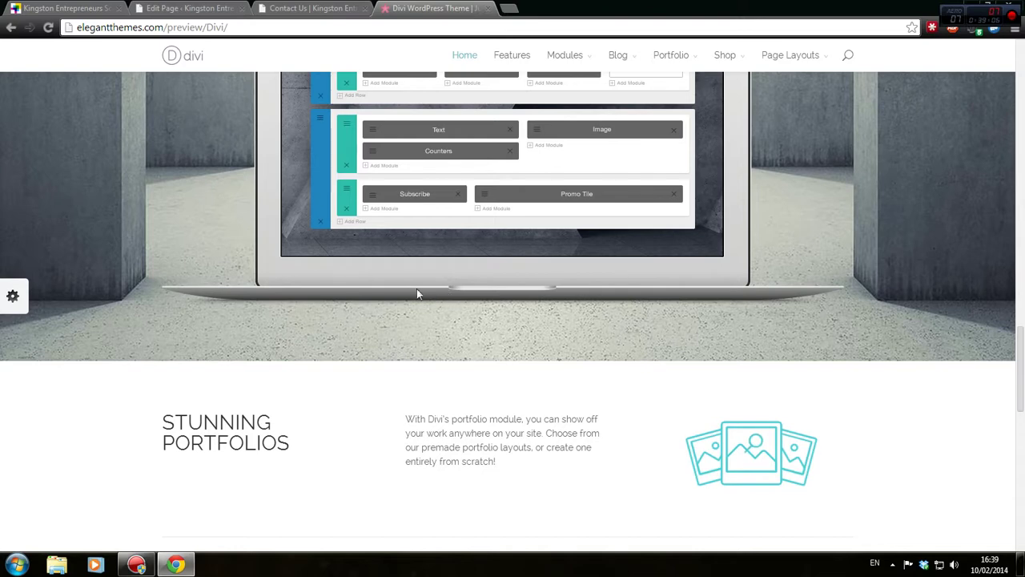
{"action": "scroll", "coordinate": [420, 287], "scroll_direction": "down", "scroll_amount": 3}
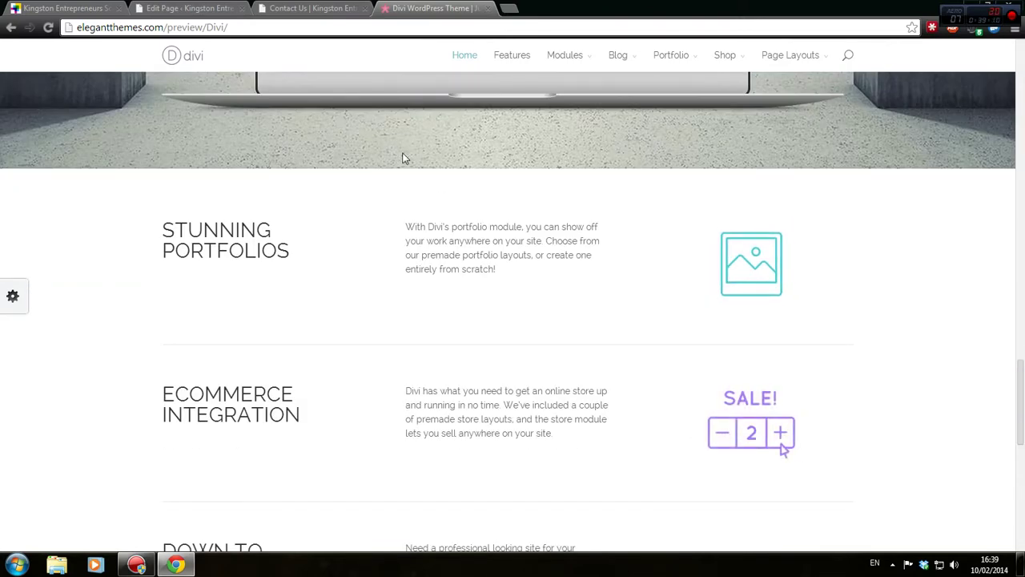
{"action": "scroll", "coordinate": [403, 158], "scroll_direction": "down", "scroll_amount": 3}
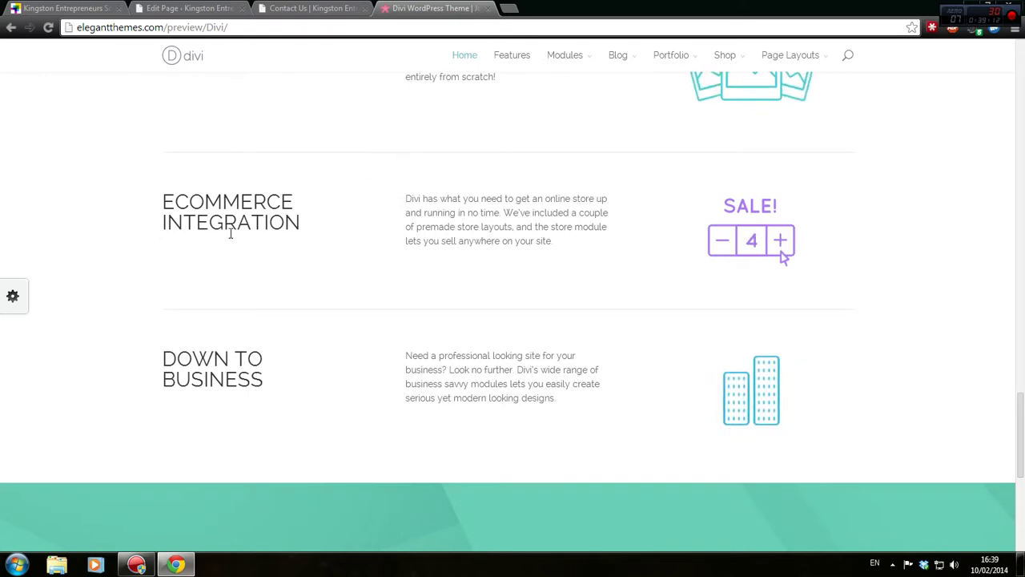
{"action": "scroll", "coordinate": [179, 360], "scroll_direction": "down", "scroll_amount": 3}
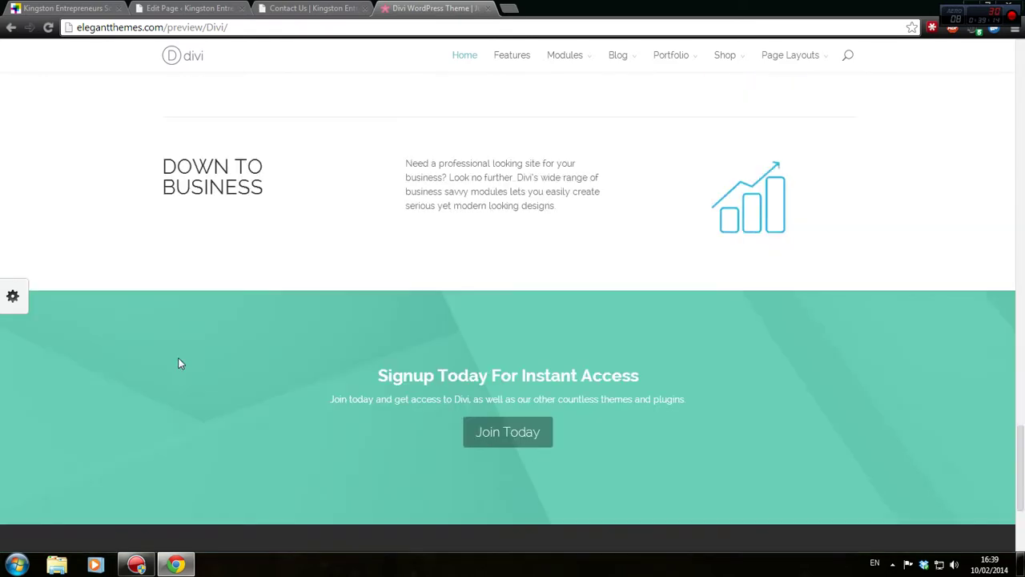
{"action": "scroll", "coordinate": [423, 428], "scroll_direction": "down", "scroll_amount": 3}
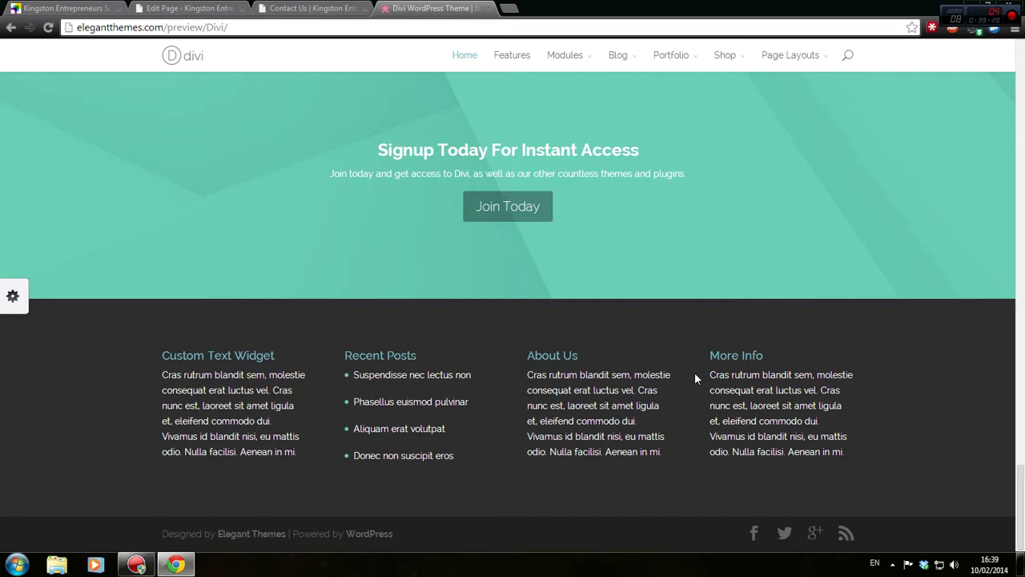
Inspect the Divi demo footer in Chrome DevTools
{"action": "right_click", "coordinate": [686, 326]}
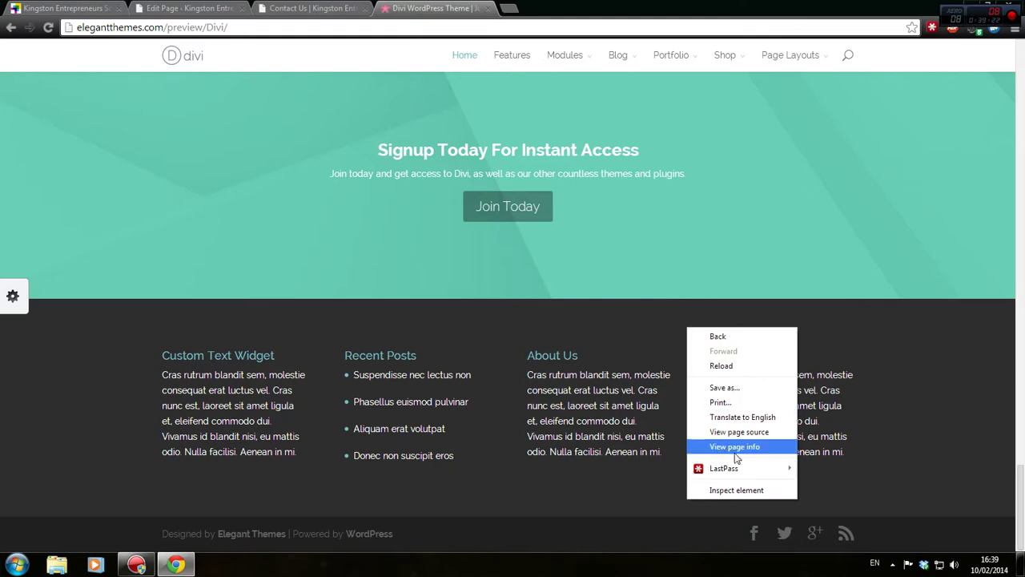
{"action": "left_click", "coordinate": [742, 432]}
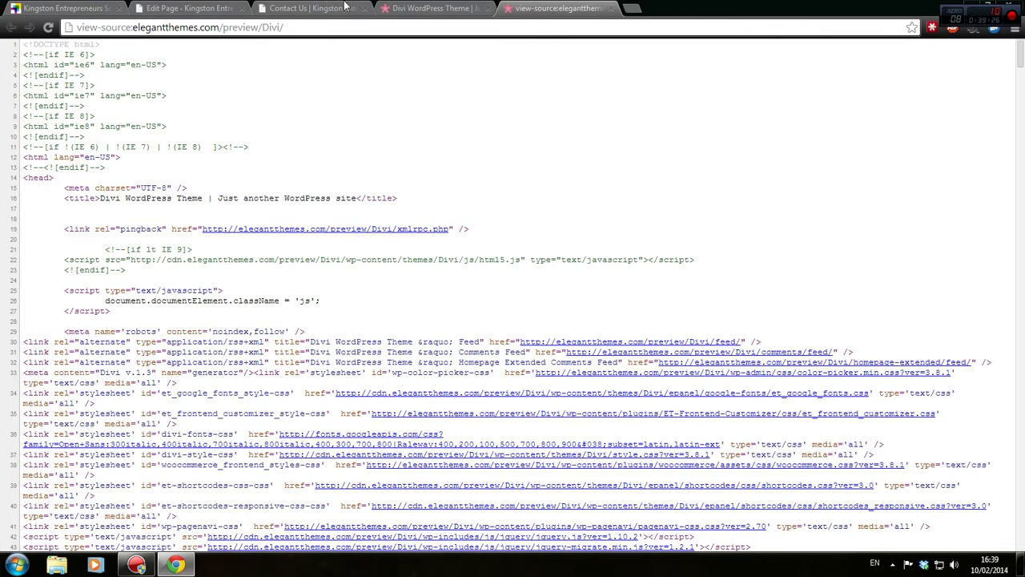
{"action": "left_click", "coordinate": [428, 8]}
{"action": "right_click", "coordinate": [388, 352]}
{"action": "left_click", "coordinate": [385, 309]}
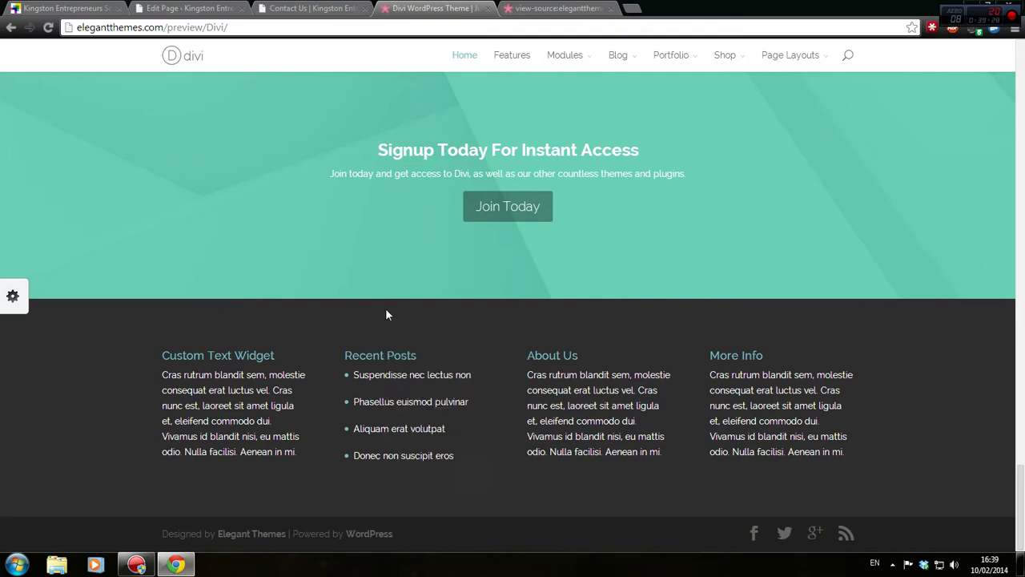
{"action": "right_click", "coordinate": [385, 314]}
{"action": "left_click", "coordinate": [440, 473]}
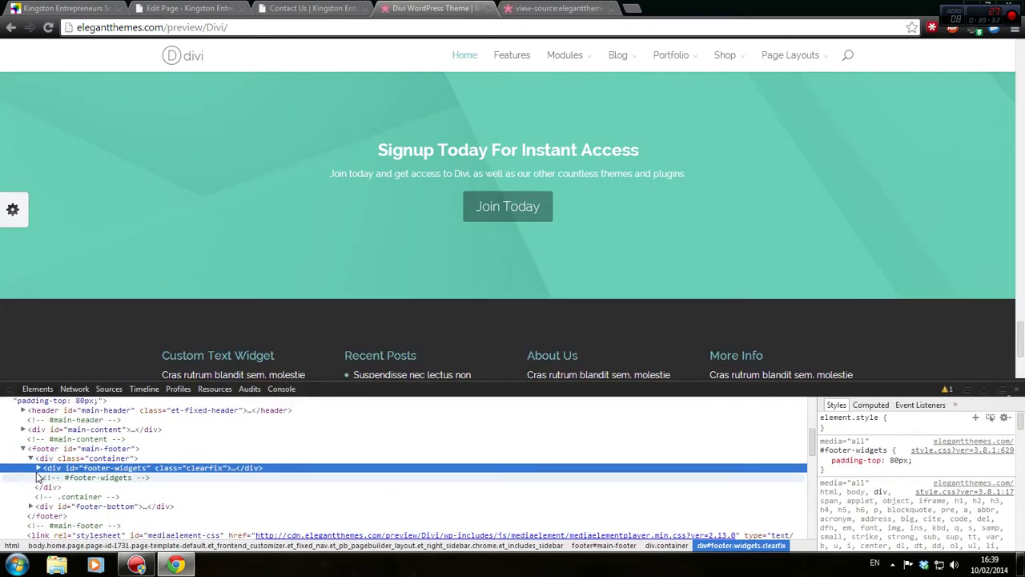
Select footer#main-footer and copy its background-color value #2e2e2e
{"action": "left_click", "coordinate": [37, 469]}
{"action": "scroll", "coordinate": [41, 477], "scroll_direction": "down", "scroll_amount": 2}
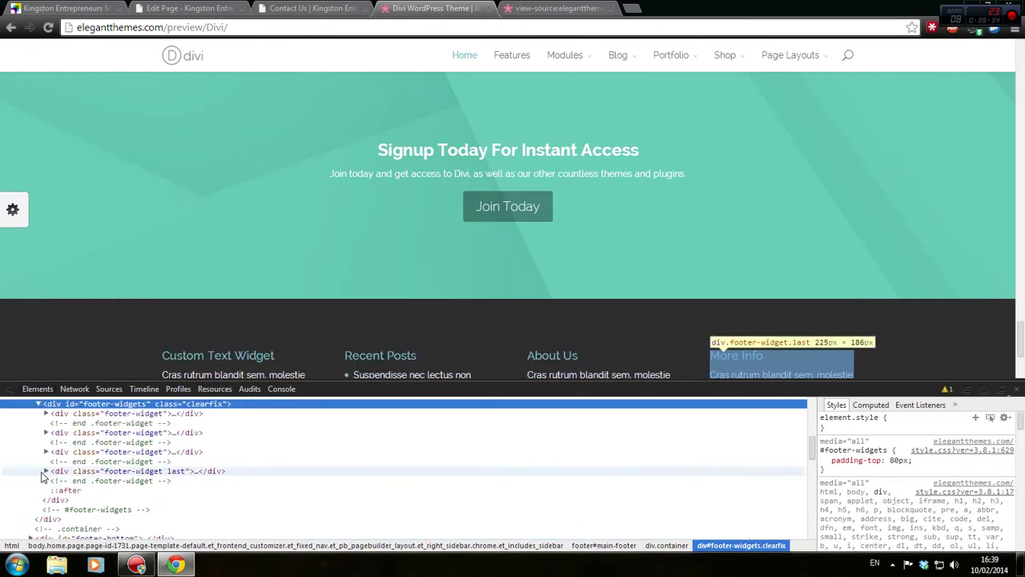
{"action": "scroll", "coordinate": [43, 477], "scroll_direction": "up", "scroll_amount": 2}
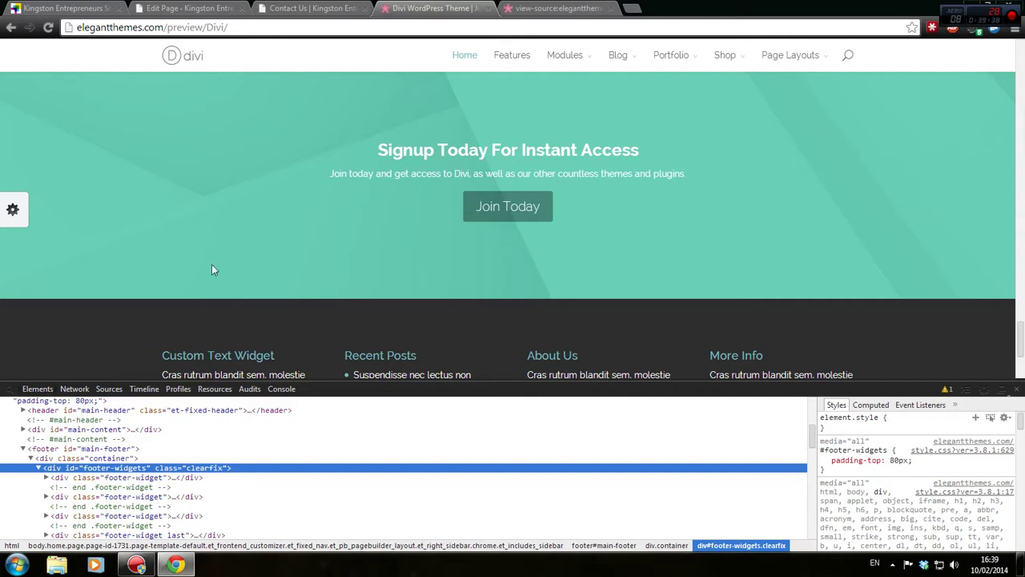
{"action": "left_click", "coordinate": [82, 451]}
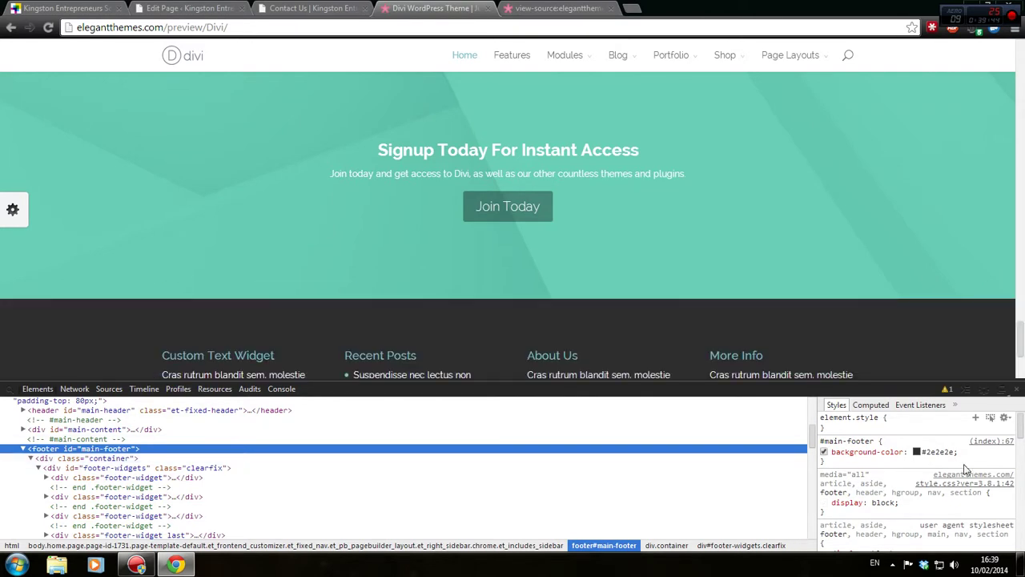
{"action": "left_click_drag", "start_coordinate": [953, 451], "coordinate": [923, 451]}
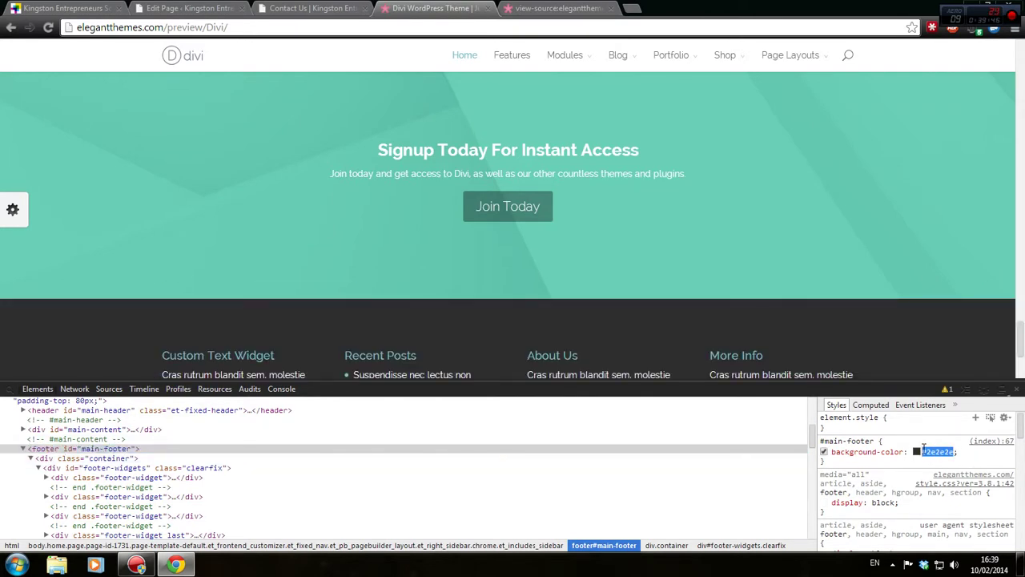
{"action": "right_click", "coordinate": [926, 451]}
{"action": "left_click", "coordinate": [938, 453]}
{"action": "left_click", "coordinate": [189, 8]}
Replace the bottom section's #070707 background with #2e2e2e, save and update the page
{"action": "left_click_drag", "start_coordinate": [475, 264], "coordinate": [442, 263]}
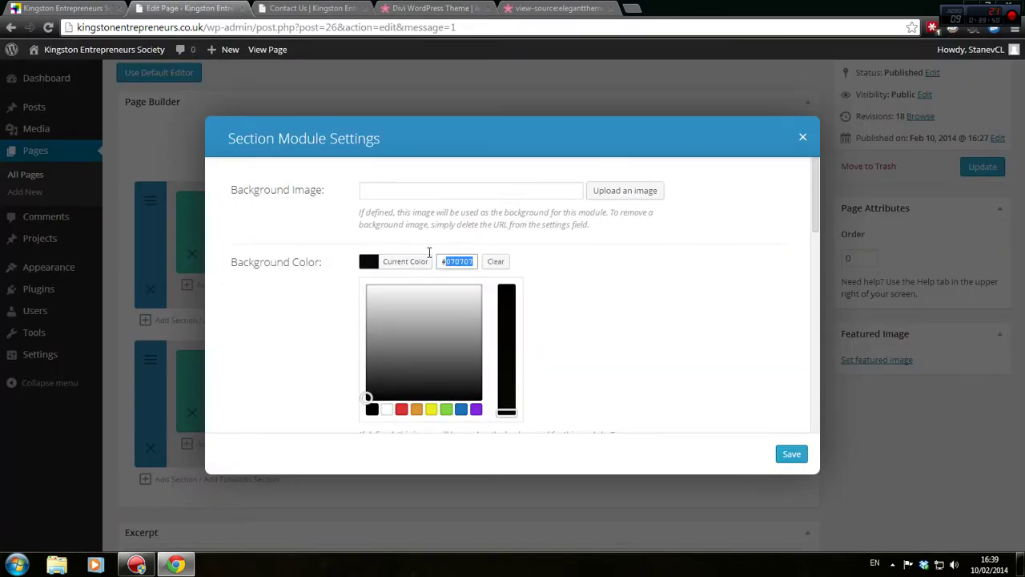
{"action": "right_click", "coordinate": [462, 264]}
{"action": "left_click", "coordinate": [506, 341]}
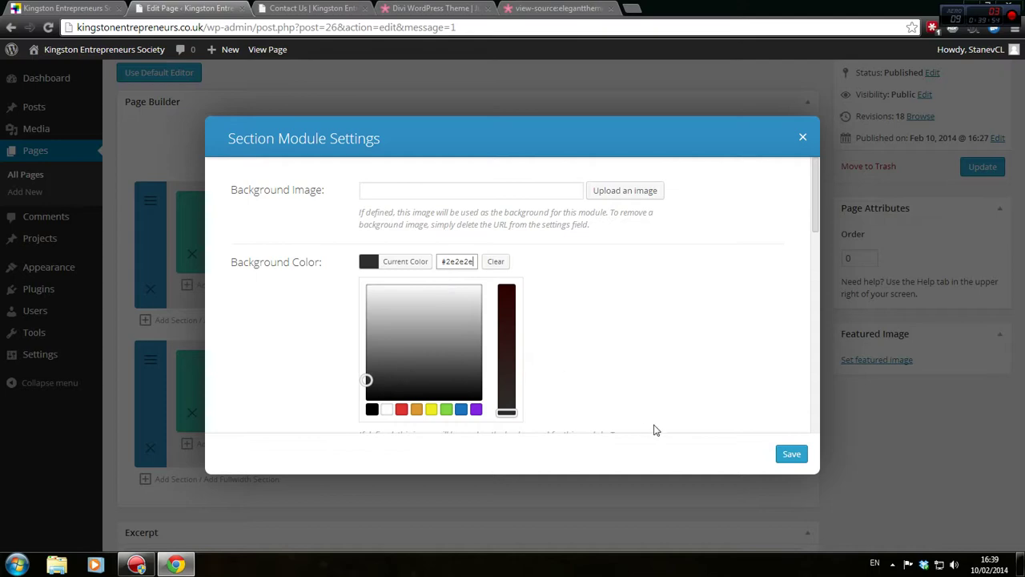
{"action": "left_click", "coordinate": [791, 455]}
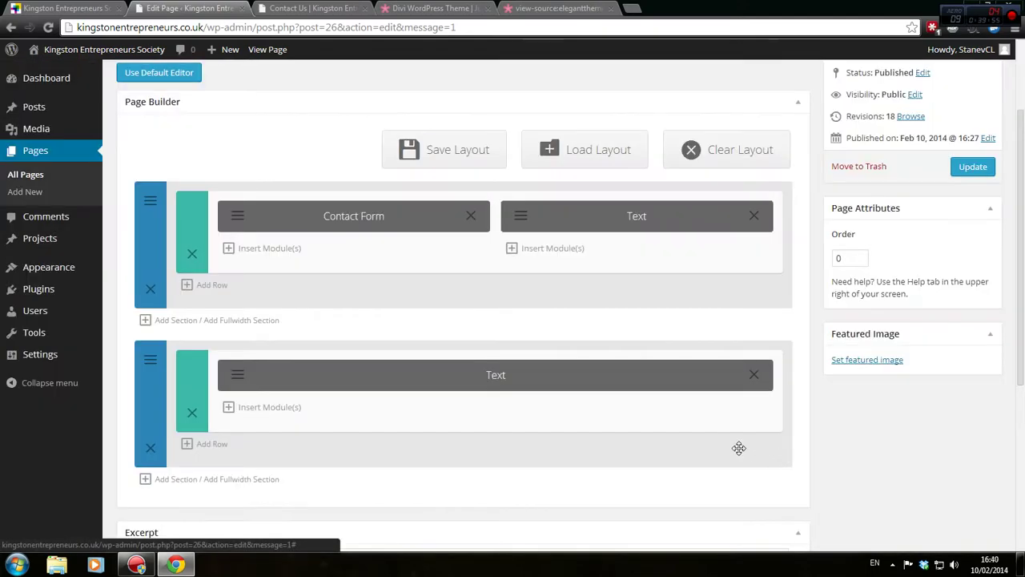
{"action": "left_click", "coordinate": [990, 168]}
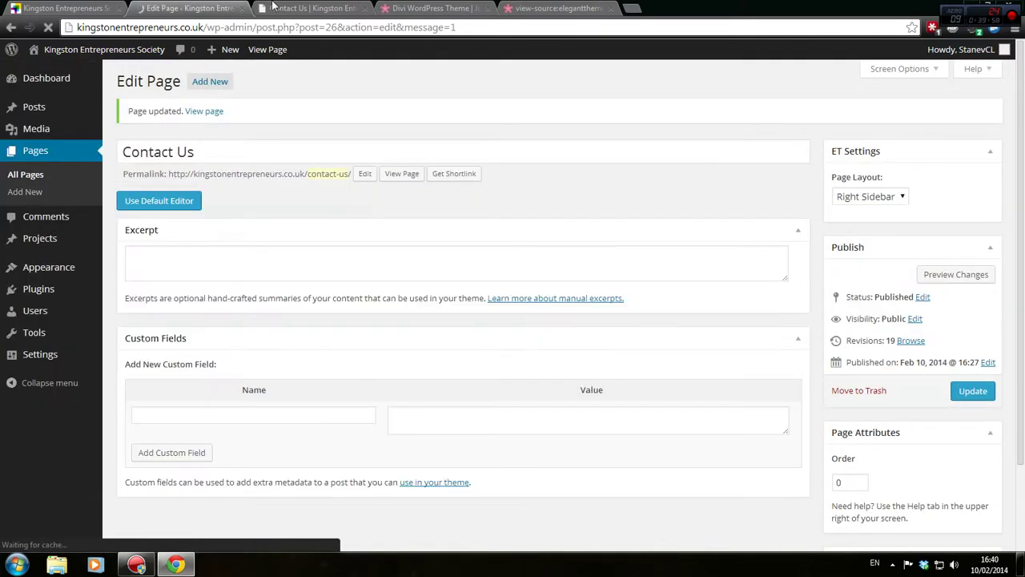
Preview the updated Contact Us page with the dark grey section
{"action": "left_click", "coordinate": [272, 7]}
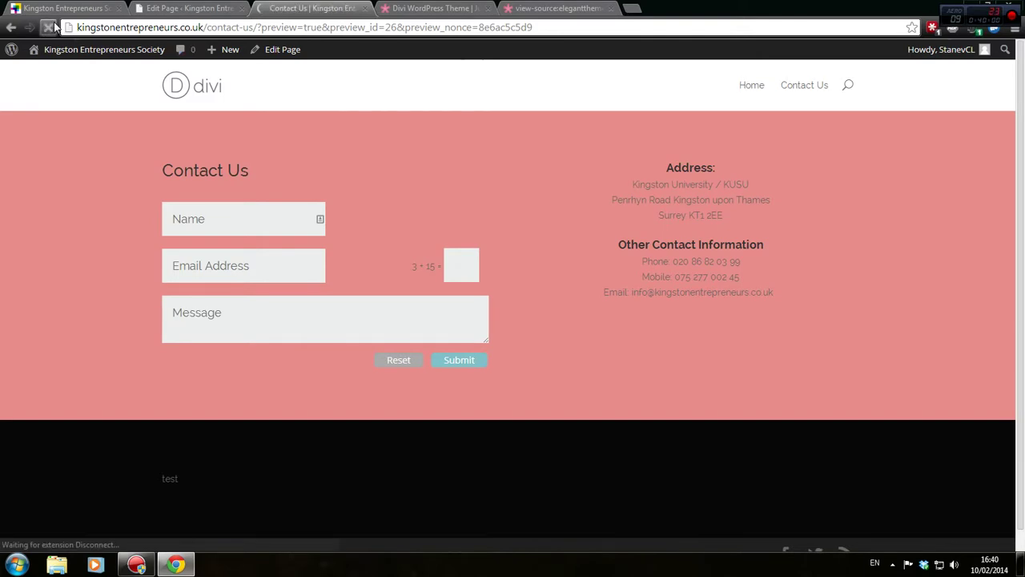
{"action": "left_click", "coordinate": [204, 7]}
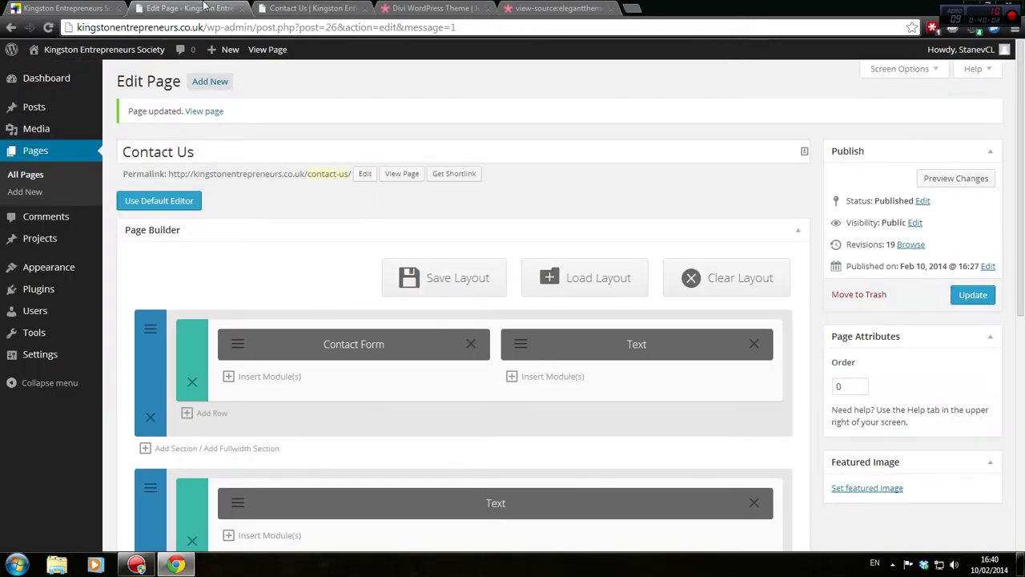
{"action": "left_click", "coordinate": [956, 177]}
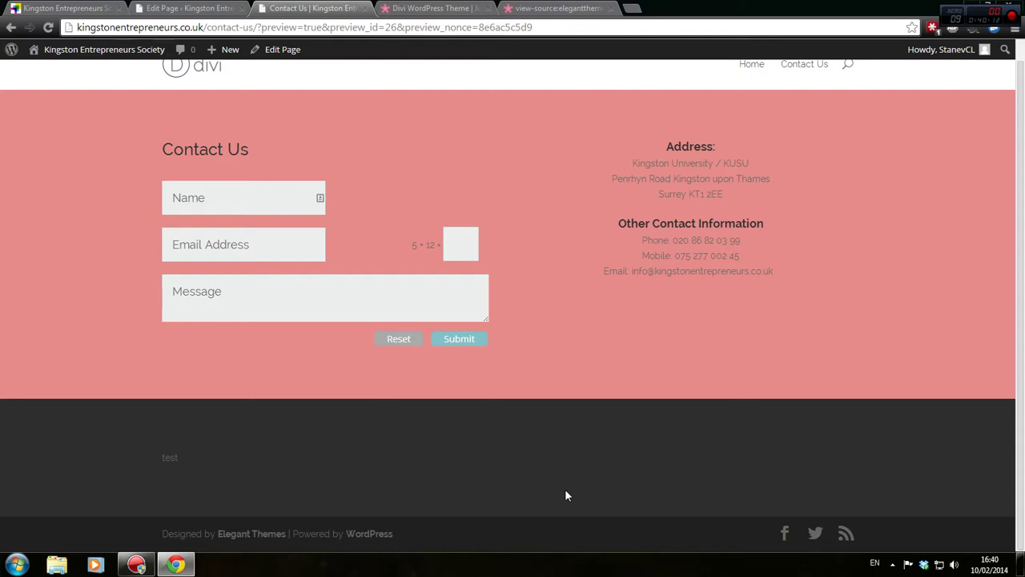
{"action": "scroll", "coordinate": [327, 156], "scroll_direction": "up", "scroll_amount": 1}
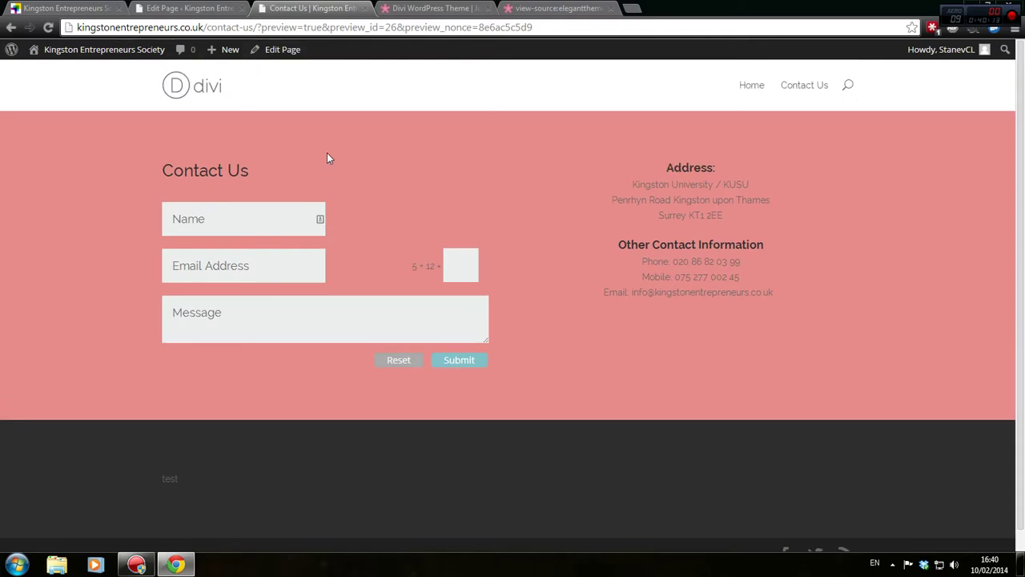
{"action": "left_click", "coordinate": [410, 8]}
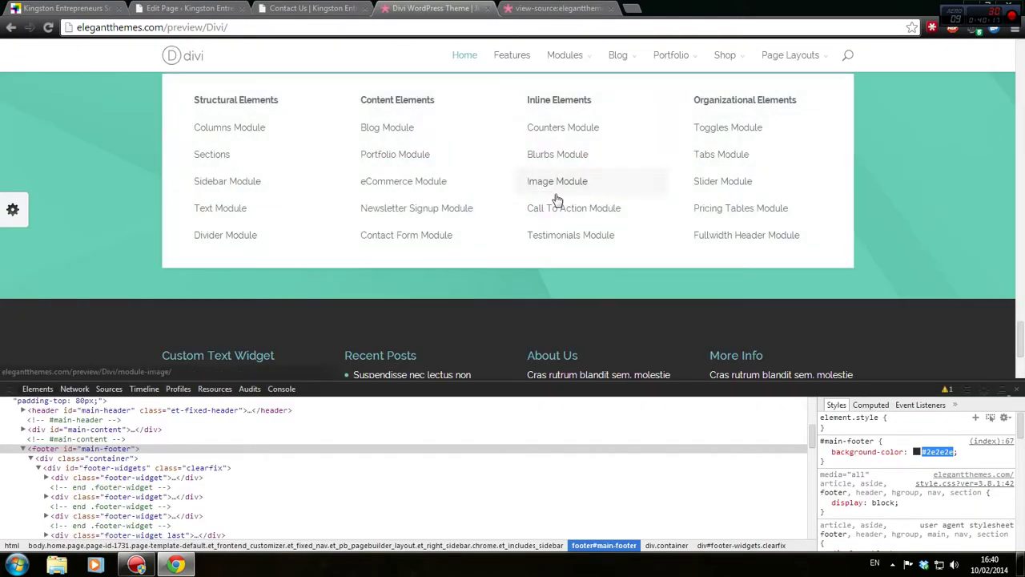
Close DevTools and open the Divi demo's Contact Us page layout
{"action": "left_click", "coordinate": [1015, 388]}
{"action": "scroll", "coordinate": [765, 313], "scroll_direction": "up", "scroll_amount": 3}
{"action": "scroll", "coordinate": [691, 354], "scroll_direction": "down", "scroll_amount": 4}
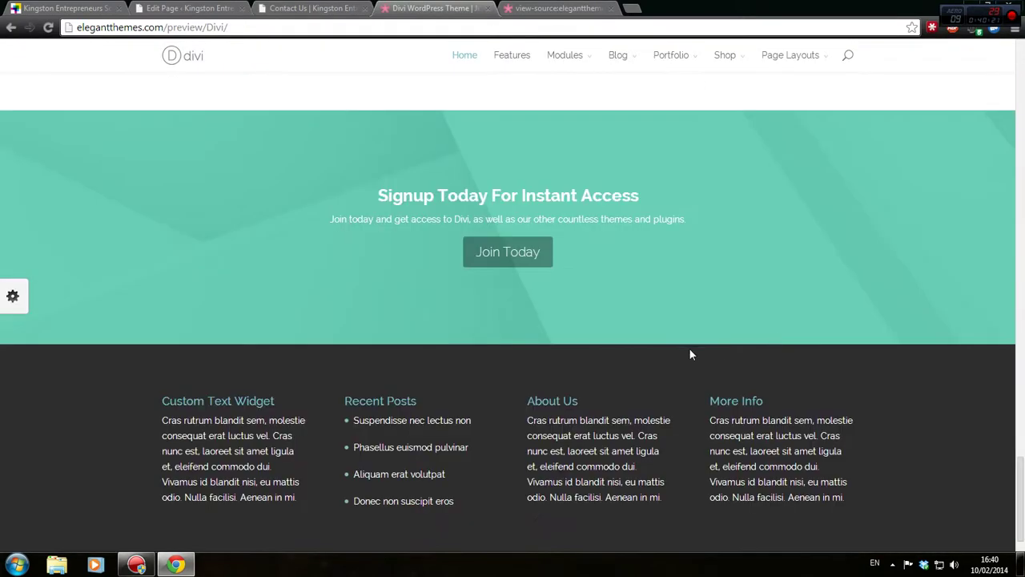
{"action": "scroll", "coordinate": [246, 187], "scroll_direction": "up", "scroll_amount": 10}
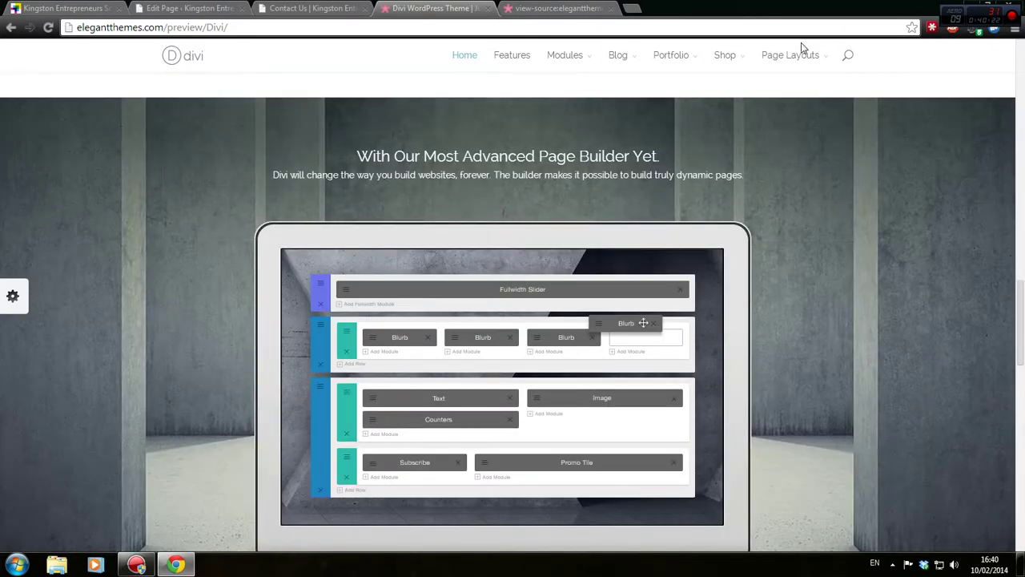
{"action": "mouse_move", "coordinate": [795, 62]}
{"action": "left_click", "coordinate": [229, 206]}
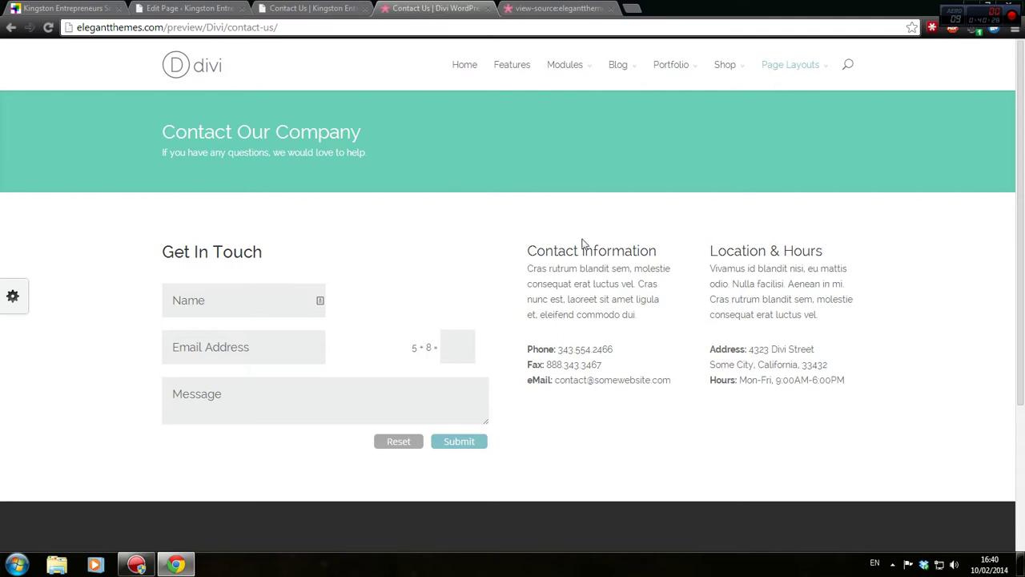
Inspect the teal header section and copy its background colour #6aceb6
{"action": "right_click", "coordinate": [559, 152]}
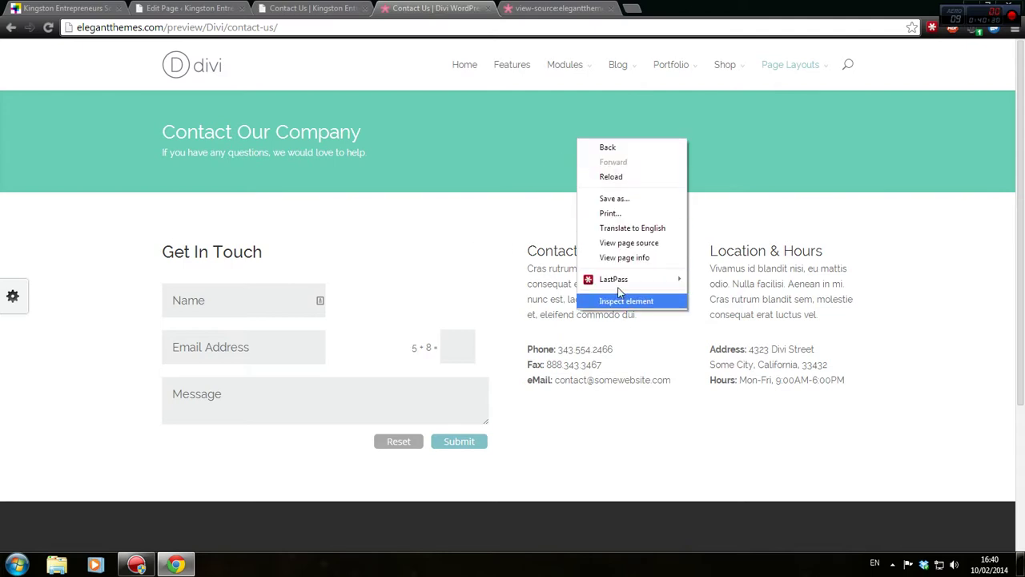
{"action": "left_click", "coordinate": [626, 300]}
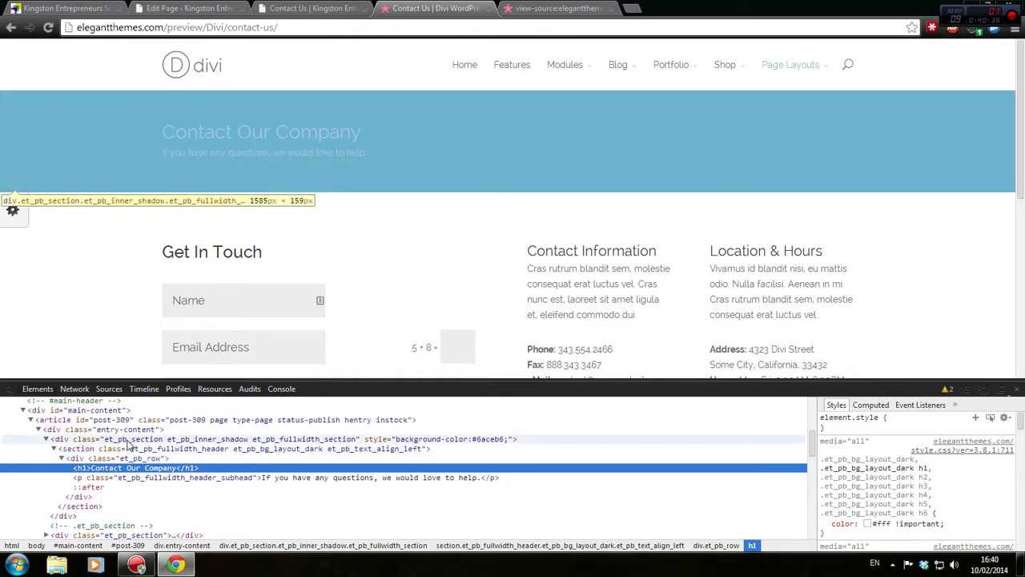
{"action": "left_click", "coordinate": [126, 442]}
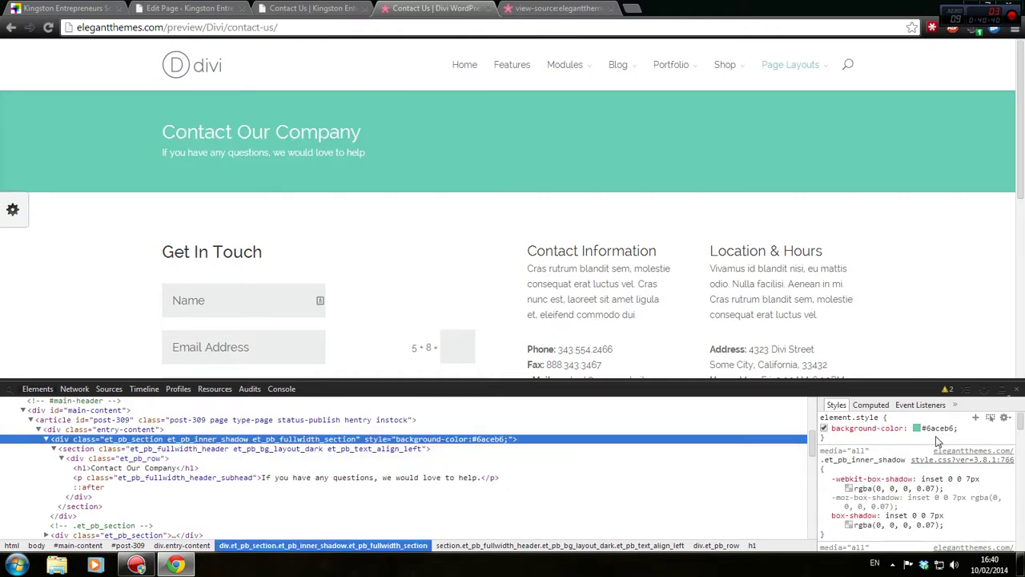
{"action": "left_click", "coordinate": [942, 428]}
{"action": "right_click", "coordinate": [933, 426]}
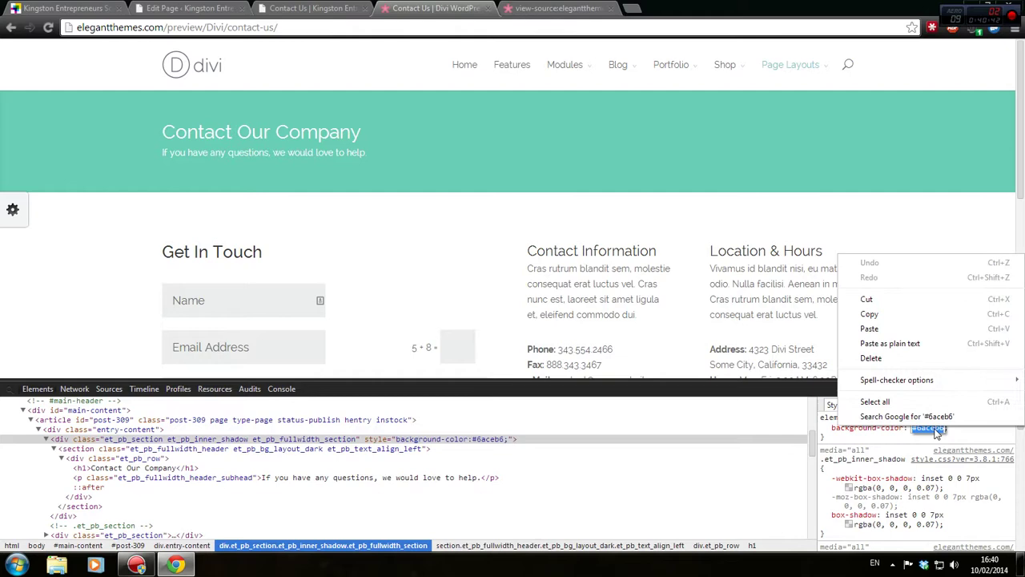
{"action": "left_click", "coordinate": [927, 313]}
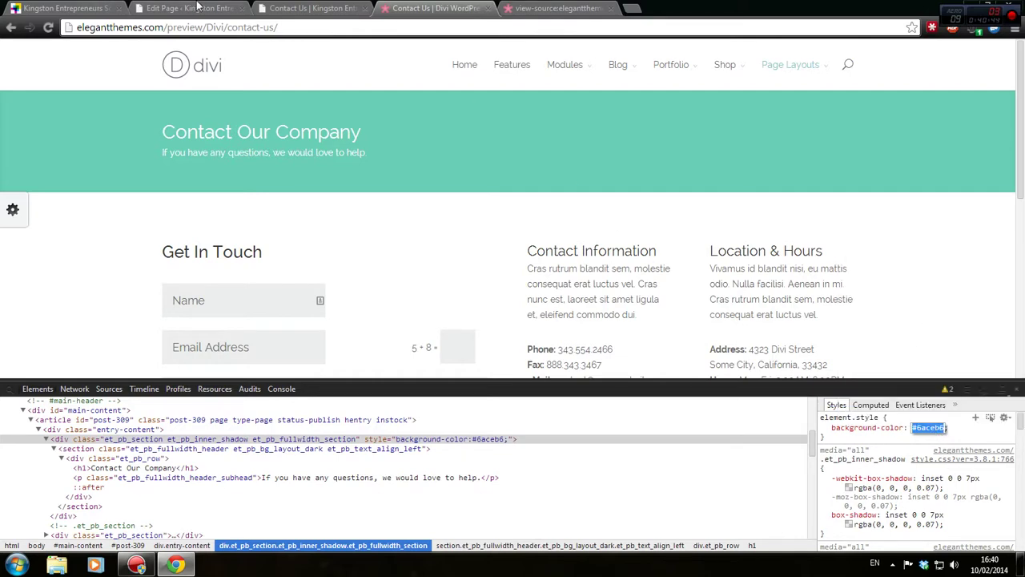
{"action": "left_click", "coordinate": [198, 6]}
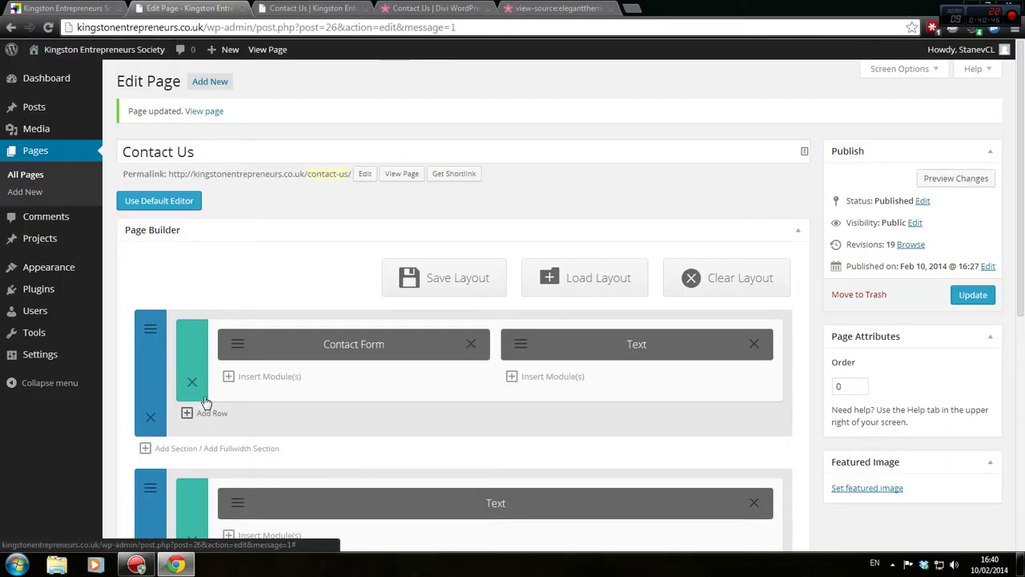
Add a new empty section and drag it to the top of the page
{"action": "scroll", "coordinate": [204, 399], "scroll_direction": "down", "scroll_amount": 2}
{"action": "scroll", "coordinate": [247, 368], "scroll_direction": "up", "scroll_amount": 2}
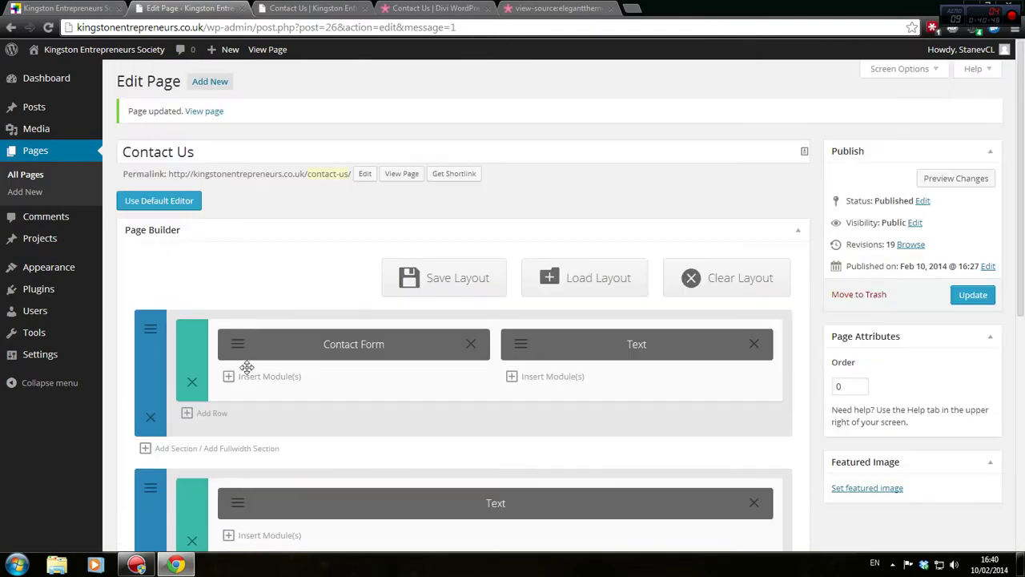
{"action": "left_click", "coordinate": [164, 448]}
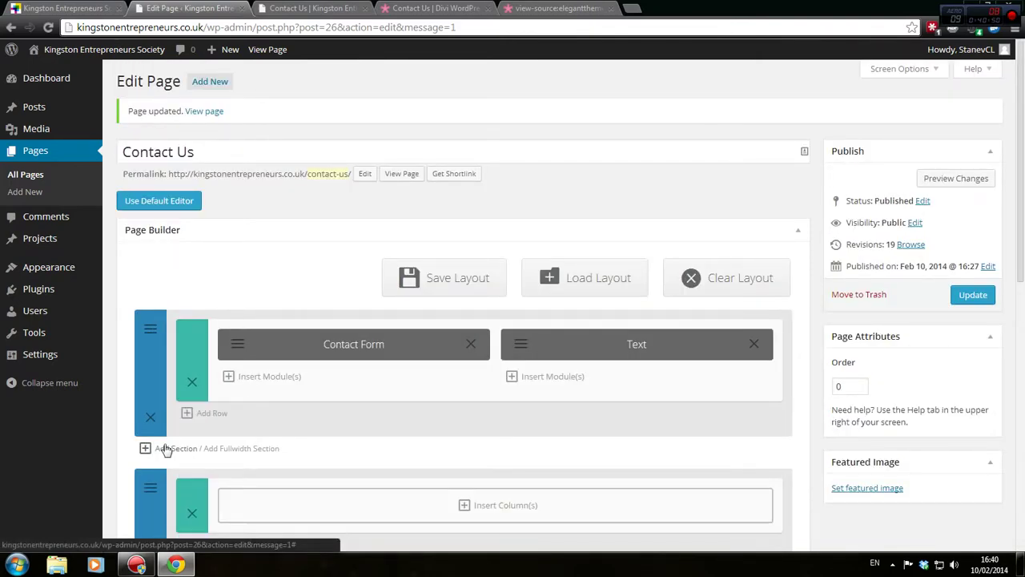
{"action": "scroll", "coordinate": [164, 450], "scroll_direction": "down", "scroll_amount": 2}
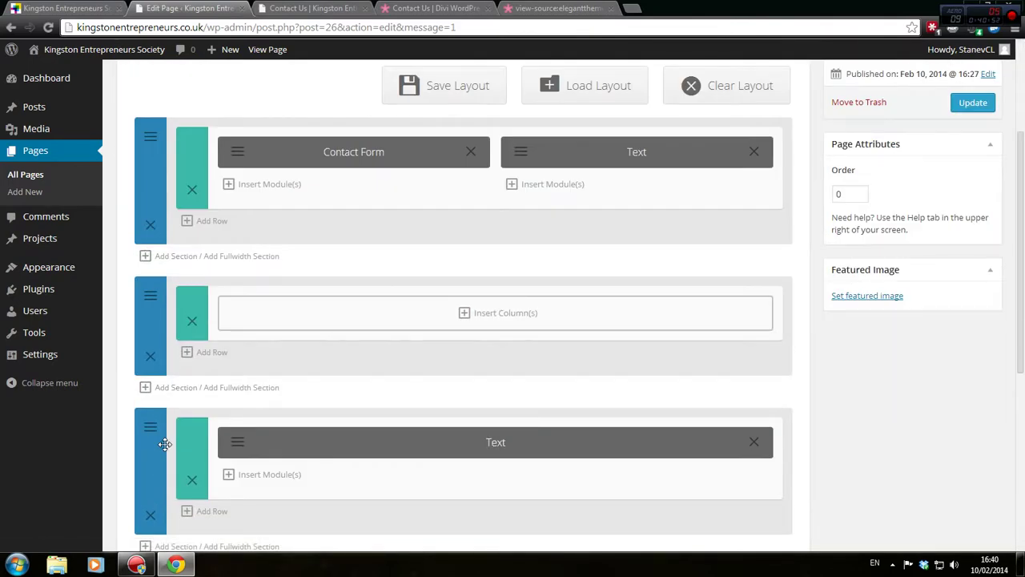
{"action": "left_click_drag", "start_coordinate": [210, 294], "coordinate": [226, 132]}
{"action": "scroll", "coordinate": [222, 210], "scroll_direction": "up", "scroll_amount": 1}
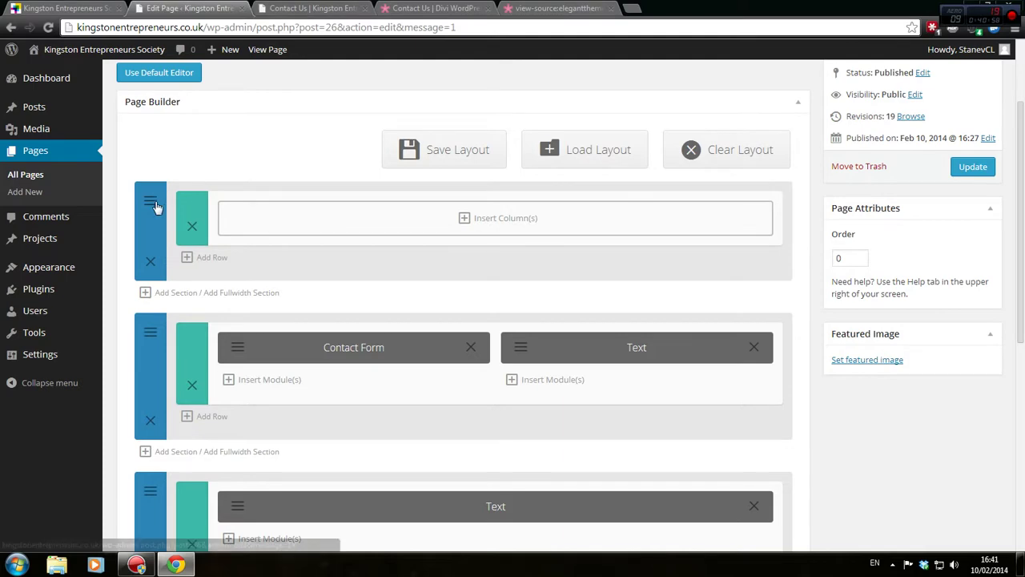
Replace the top section's #ffffff background with teal #6aceb6
{"action": "left_click", "coordinate": [152, 202]}
{"action": "left_click", "coordinate": [407, 262]}
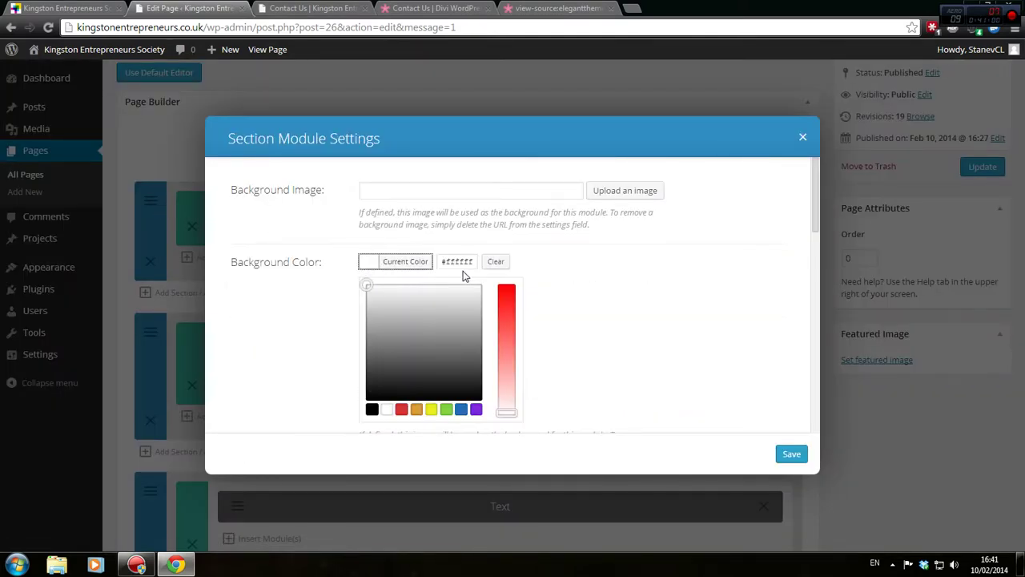
{"action": "double_click", "coordinate": [462, 262]}
{"action": "key", "text": "ctrl+v"}
{"action": "left_click", "coordinate": [791, 453]}
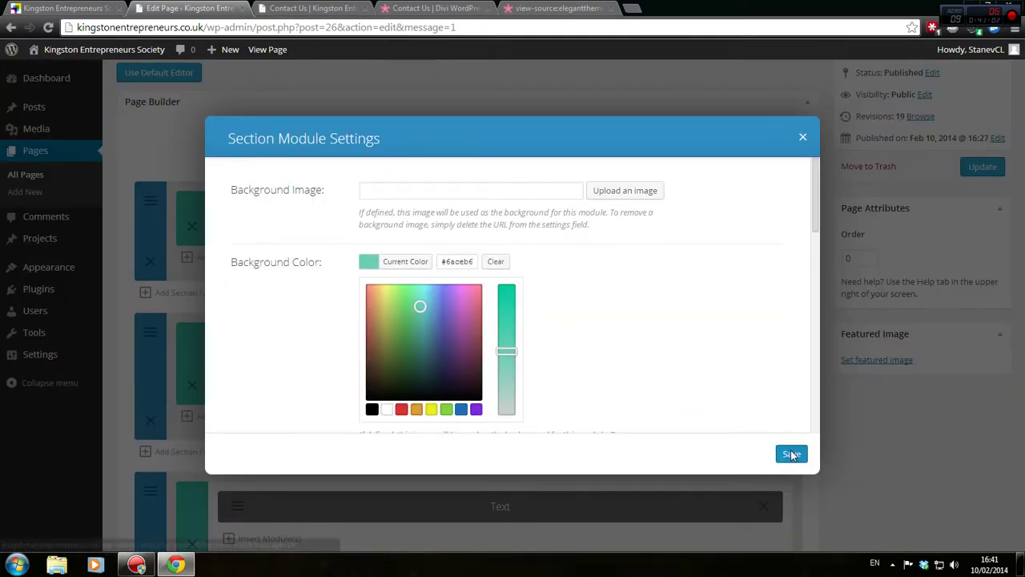
Check the teal section in the preview, update the page and preview the changes
{"action": "left_click", "coordinate": [150, 201]}
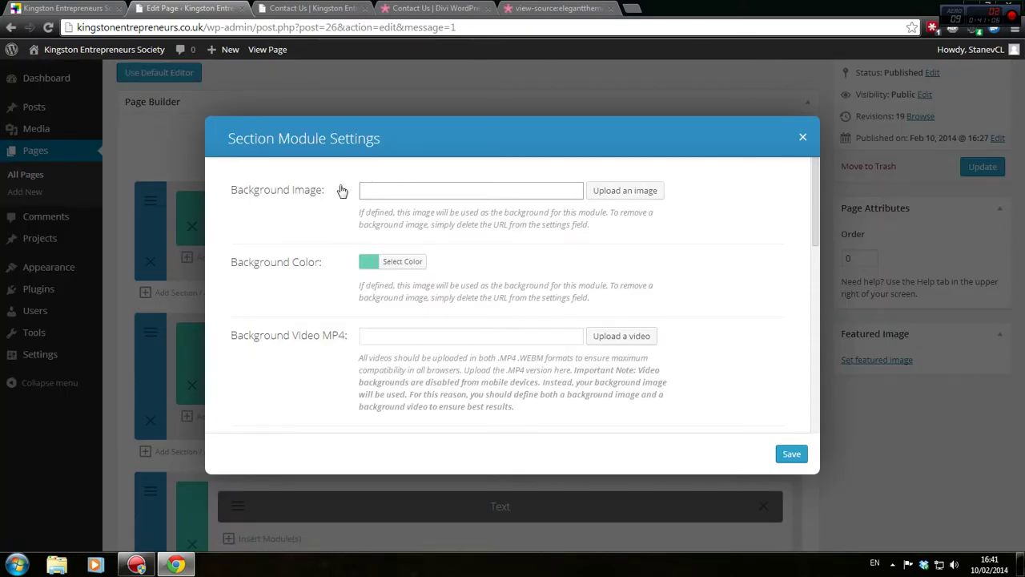
{"action": "left_click", "coordinate": [326, 7]}
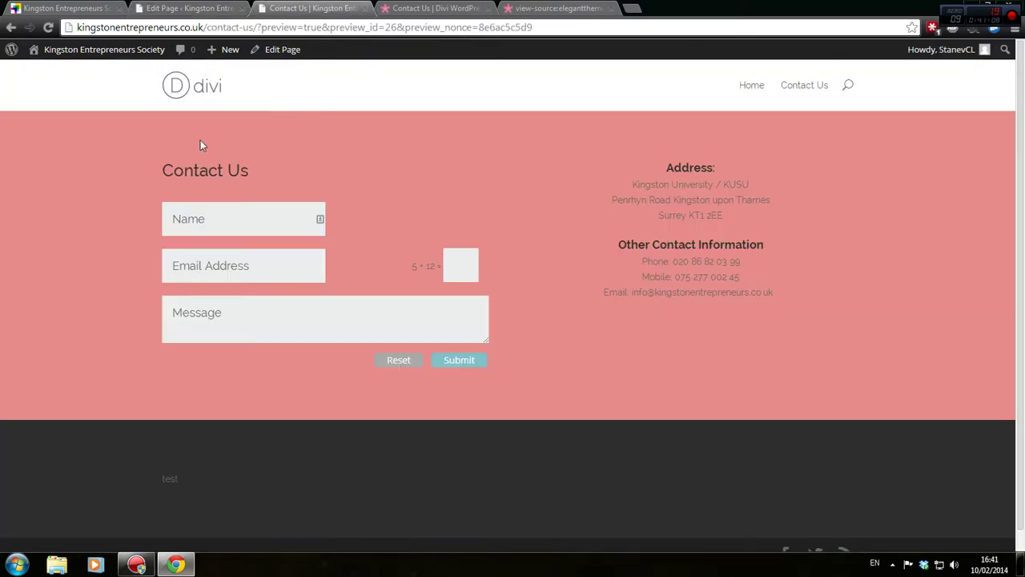
{"action": "left_click", "coordinate": [240, 6]}
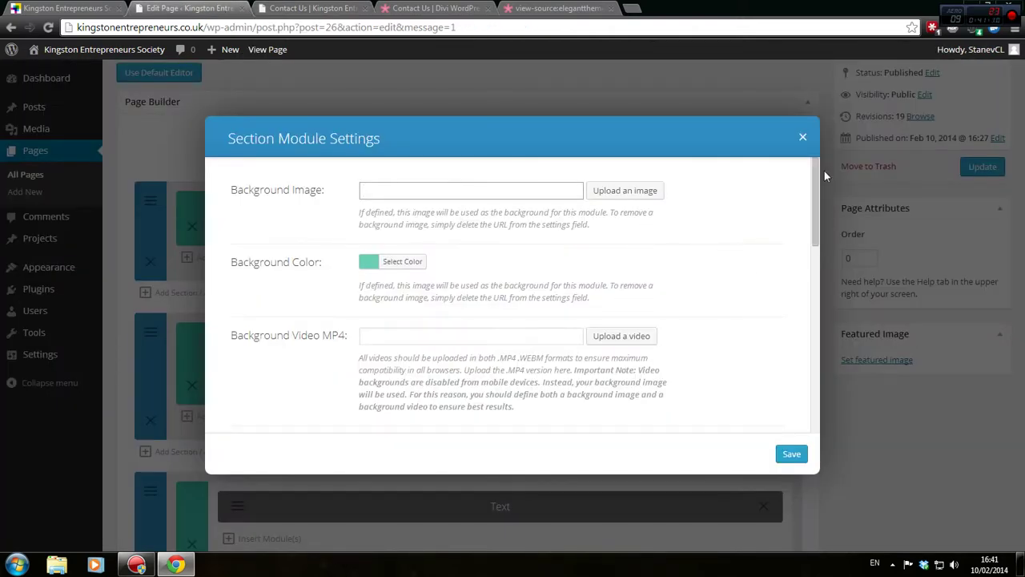
{"action": "left_click", "coordinate": [791, 454]}
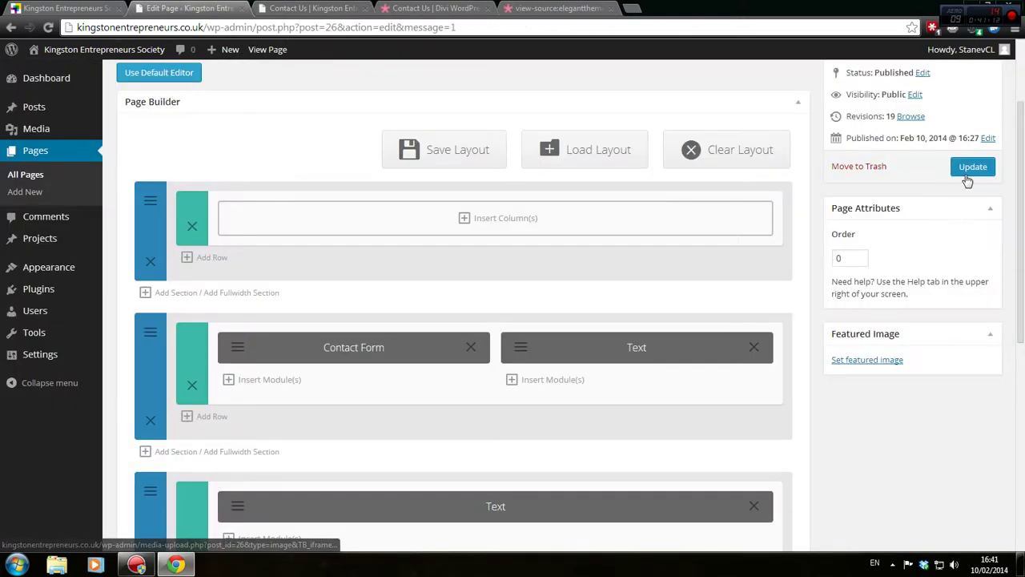
{"action": "left_click", "coordinate": [969, 167]}
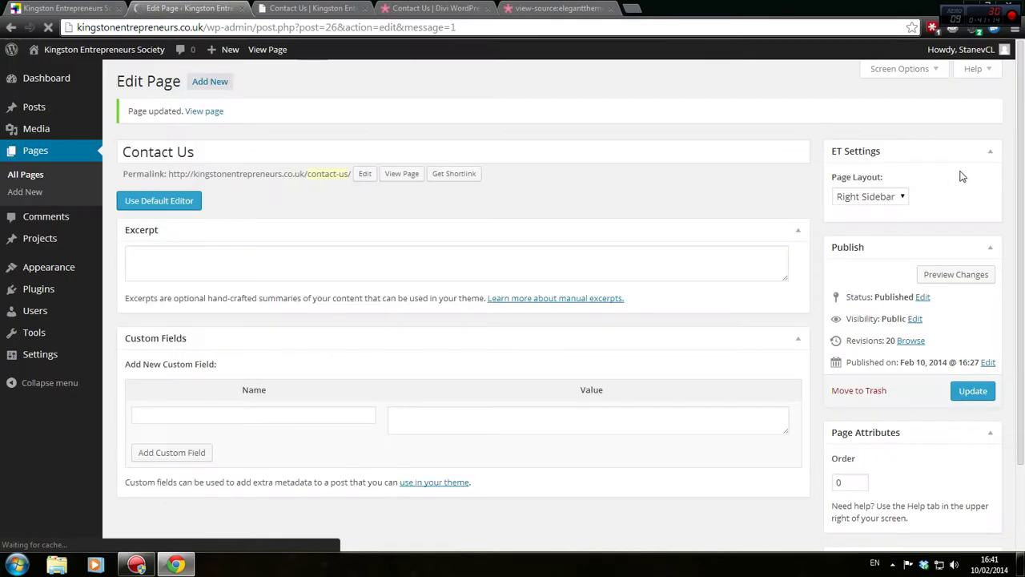
{"action": "left_click", "coordinate": [972, 178]}
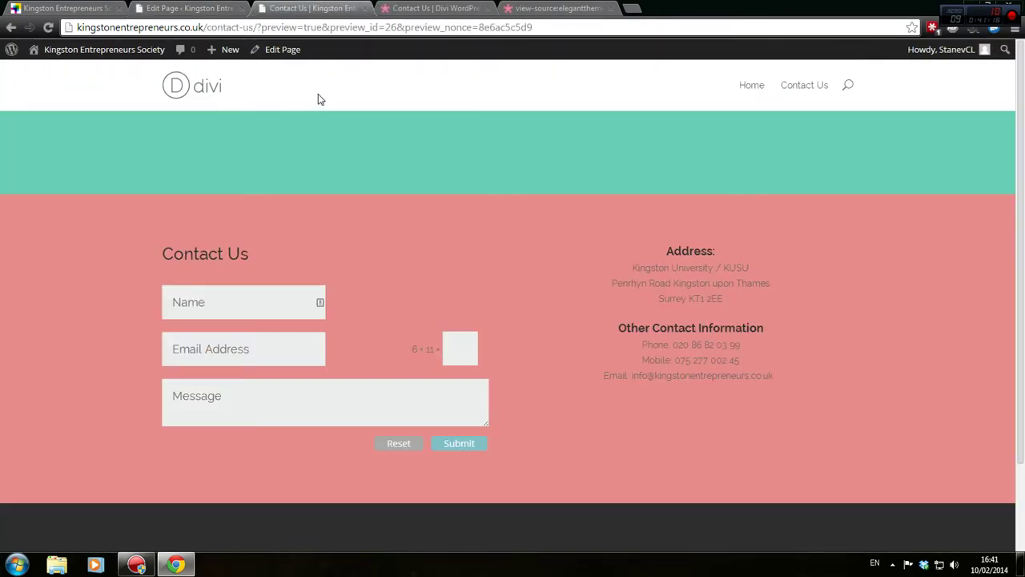
{"action": "key", "text": "ctrl+Page_Up"}
{"action": "scroll", "coordinate": [345, 265], "scroll_direction": "down", "scroll_amount": 3}
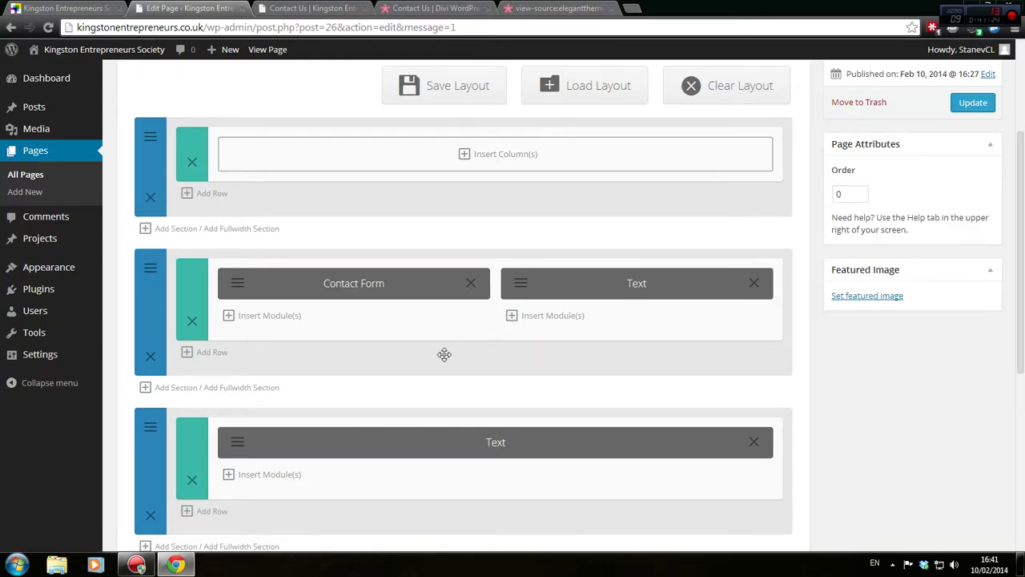
{"action": "scroll", "coordinate": [429, 345], "scroll_direction": "down", "scroll_amount": 1}
{"action": "scroll", "coordinate": [419, 343], "scroll_direction": "up", "scroll_amount": 3}
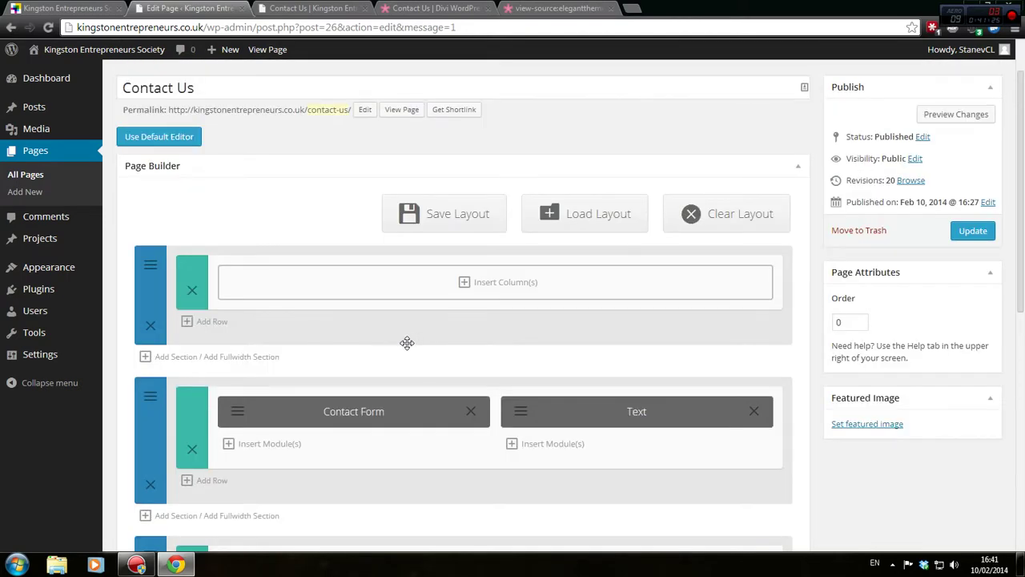
{"action": "scroll", "coordinate": [405, 344], "scroll_direction": "down", "scroll_amount": 2}
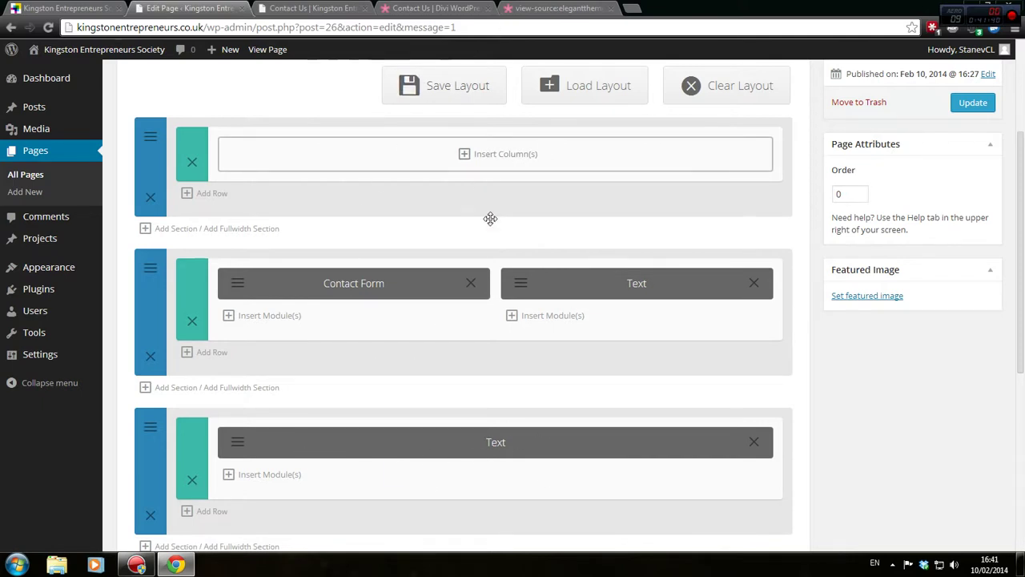
{"action": "scroll", "coordinate": [419, 237], "scroll_direction": "up", "scroll_amount": 2}
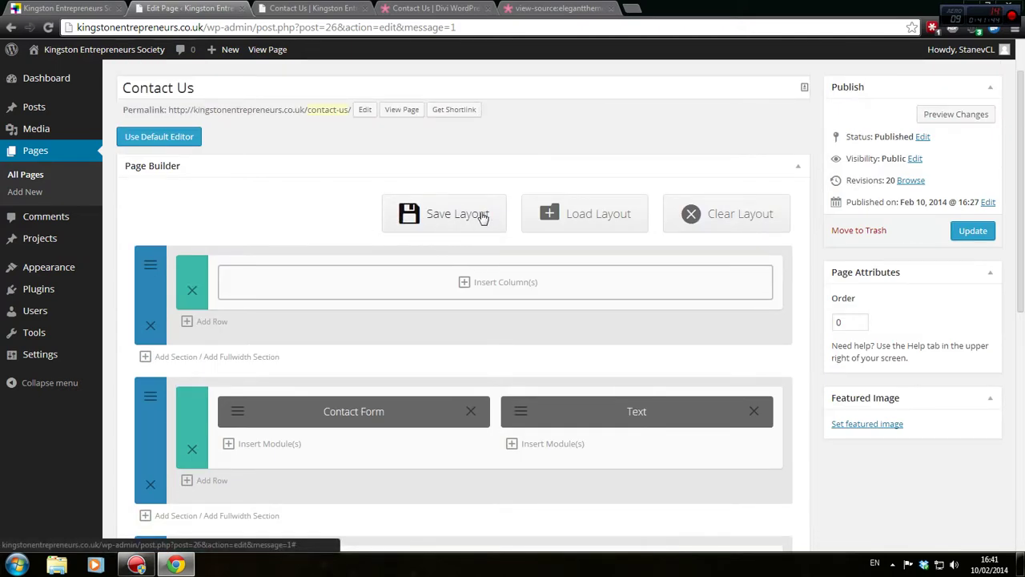
{"action": "left_click", "coordinate": [452, 215]}
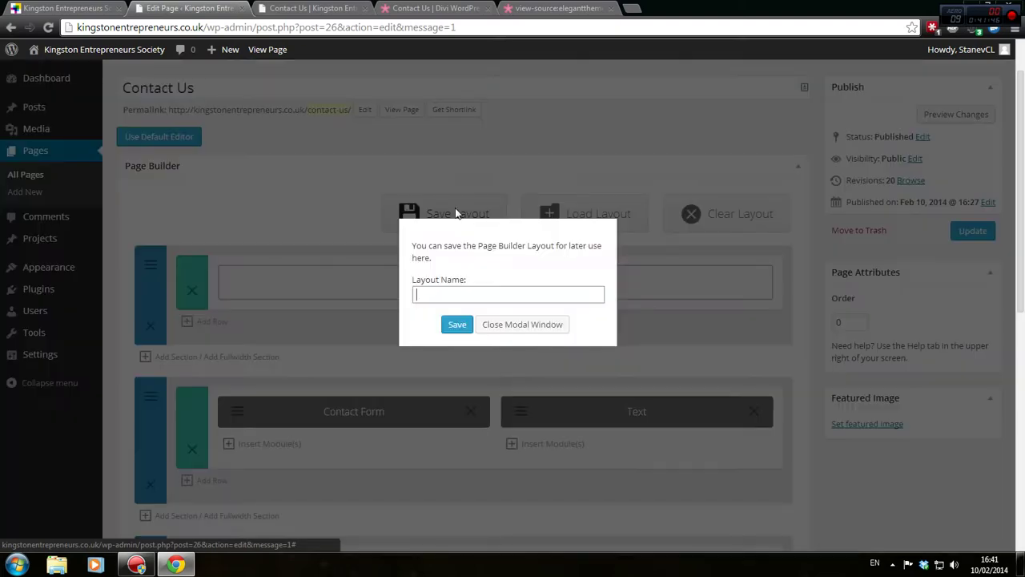
{"action": "left_click", "coordinate": [469, 293]}
{"action": "left_click", "coordinate": [507, 324]}
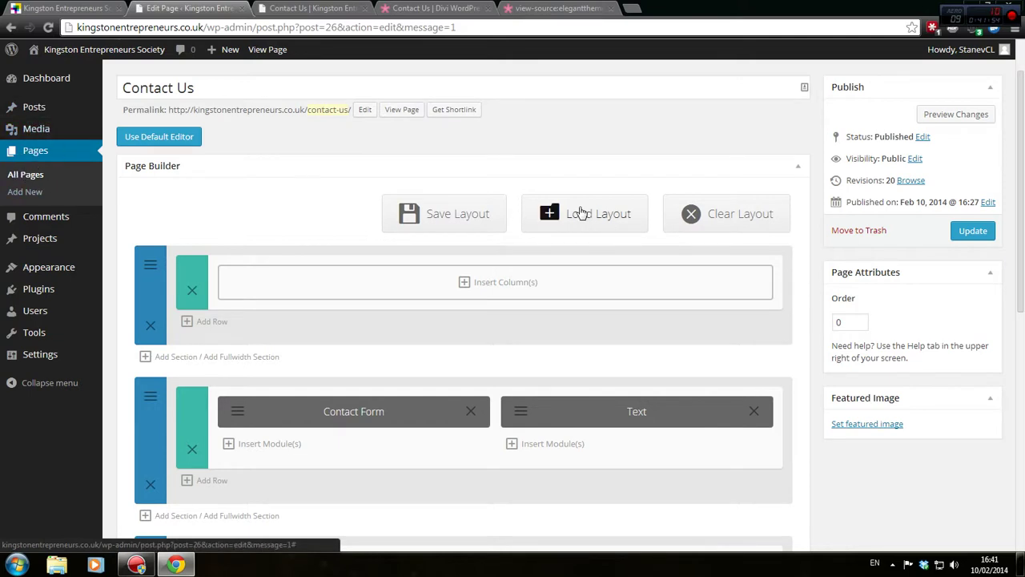
{"action": "left_click", "coordinate": [312, 8]}
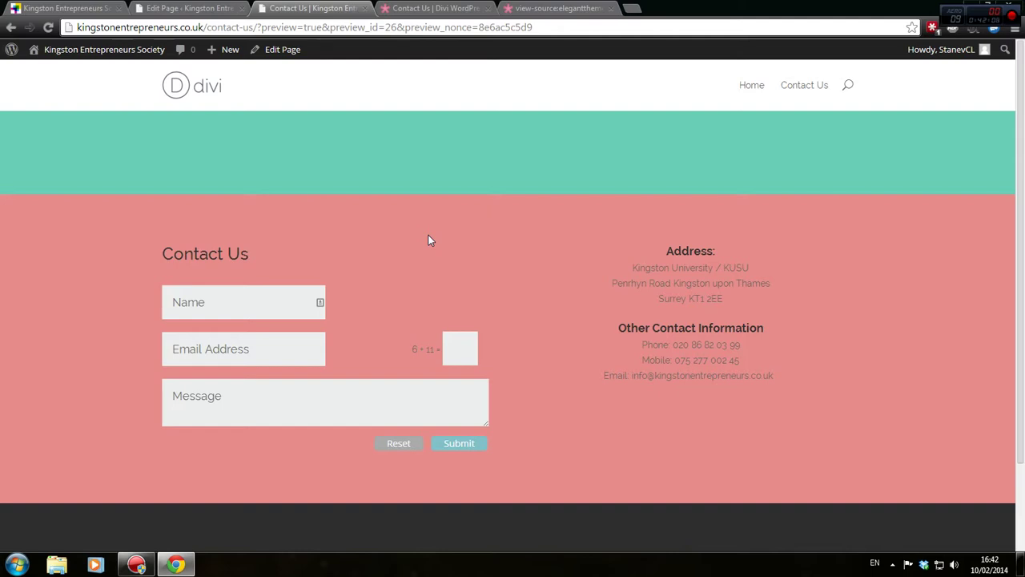
{"action": "left_click", "coordinate": [211, 7]}
{"action": "scroll", "coordinate": [304, 401], "scroll_direction": "down", "scroll_amount": 1}
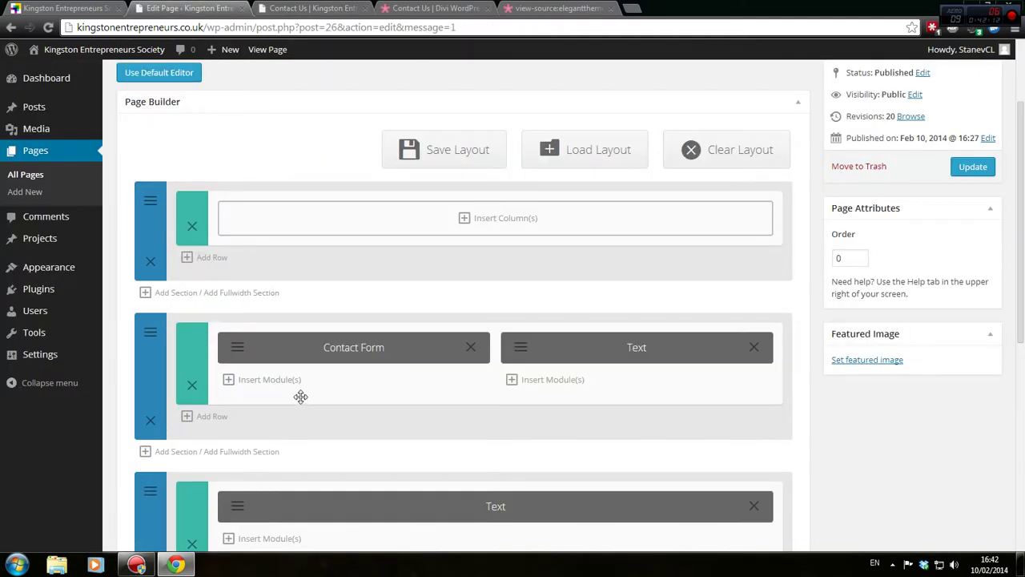
Clear the pink background colour from the contact-form section so it shows white
{"action": "left_click", "coordinate": [429, 9]}
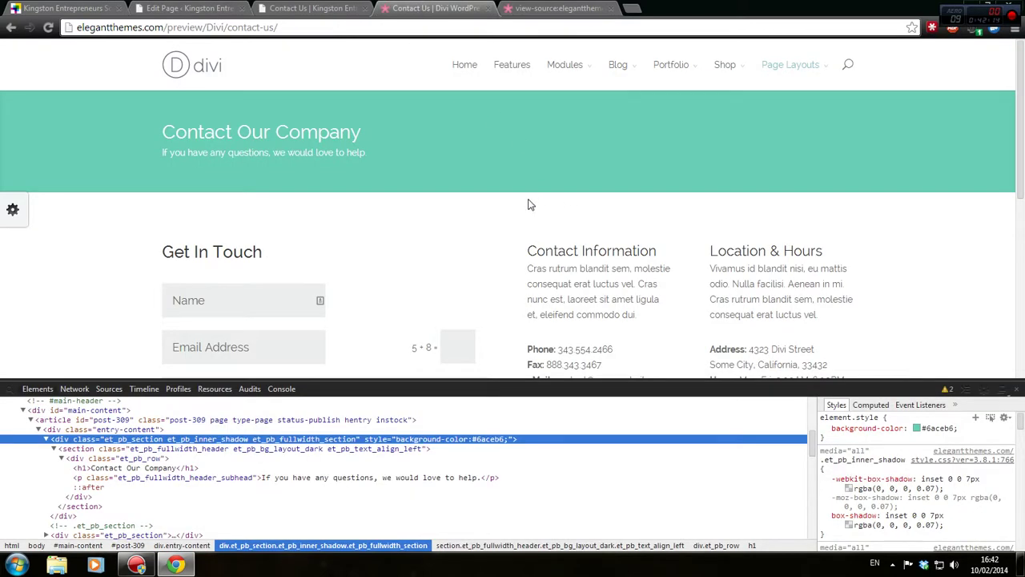
{"action": "left_click", "coordinate": [184, 9]}
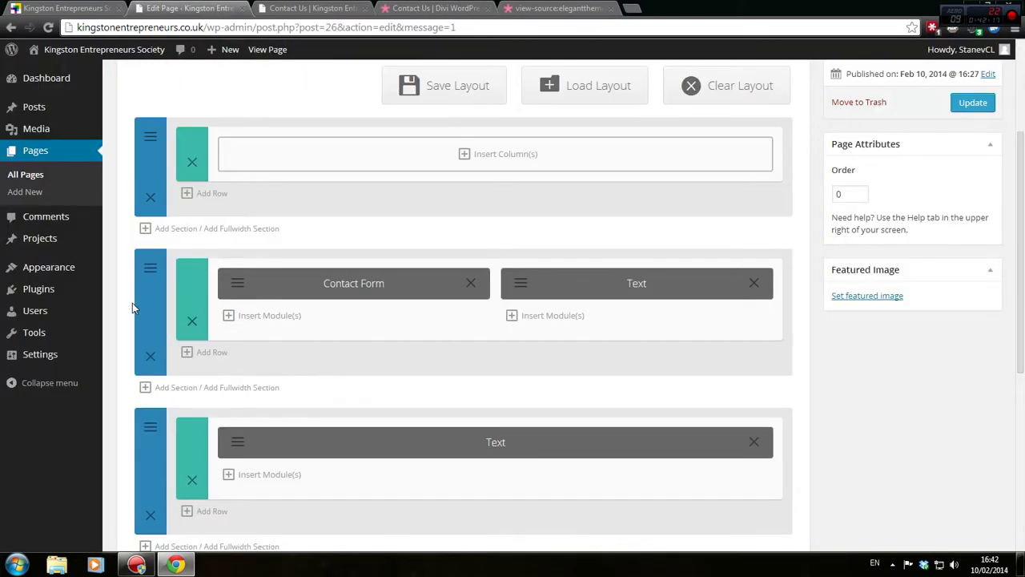
{"action": "left_click", "coordinate": [150, 267]}
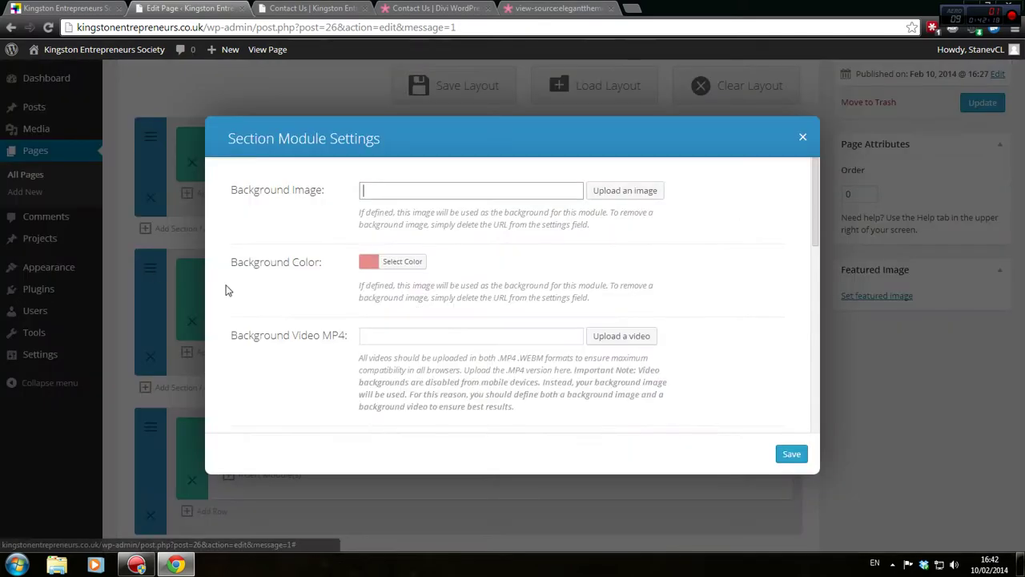
{"action": "left_click", "coordinate": [405, 262]}
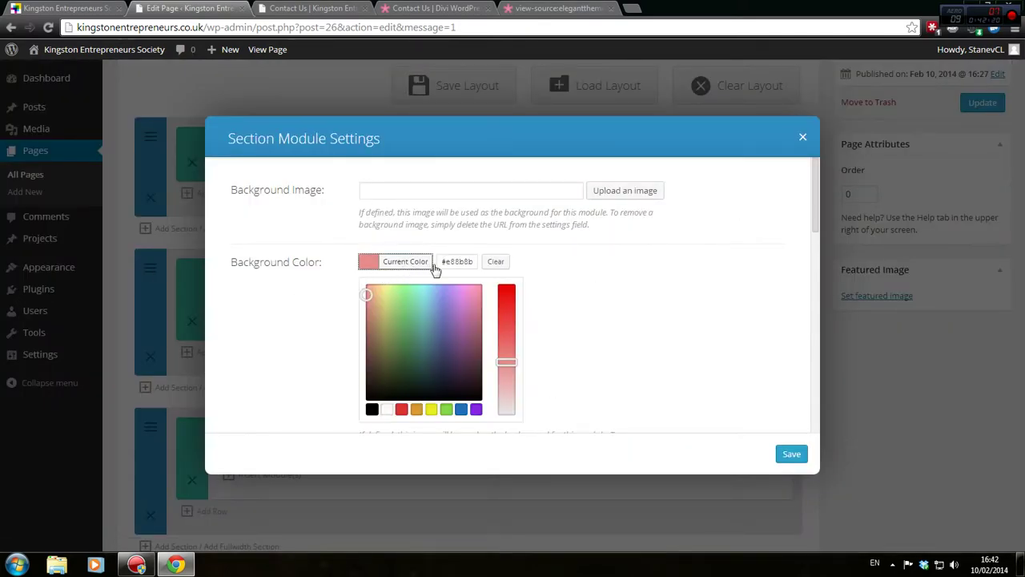
{"action": "left_click", "coordinate": [491, 264]}
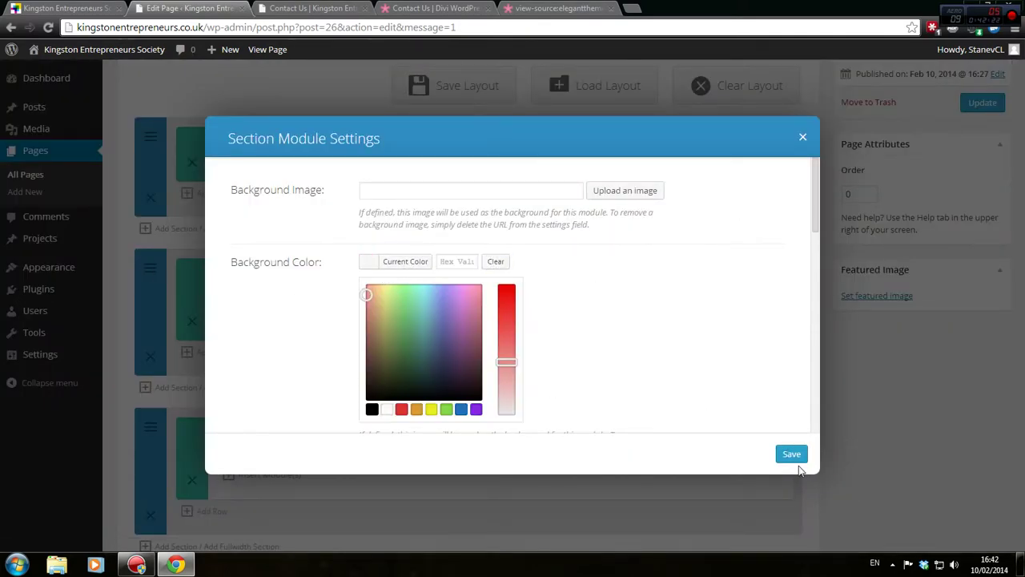
{"action": "left_click", "coordinate": [791, 454]}
Update the page and preview Contact Us with its white contact-form section
{"action": "left_click", "coordinate": [973, 102]}
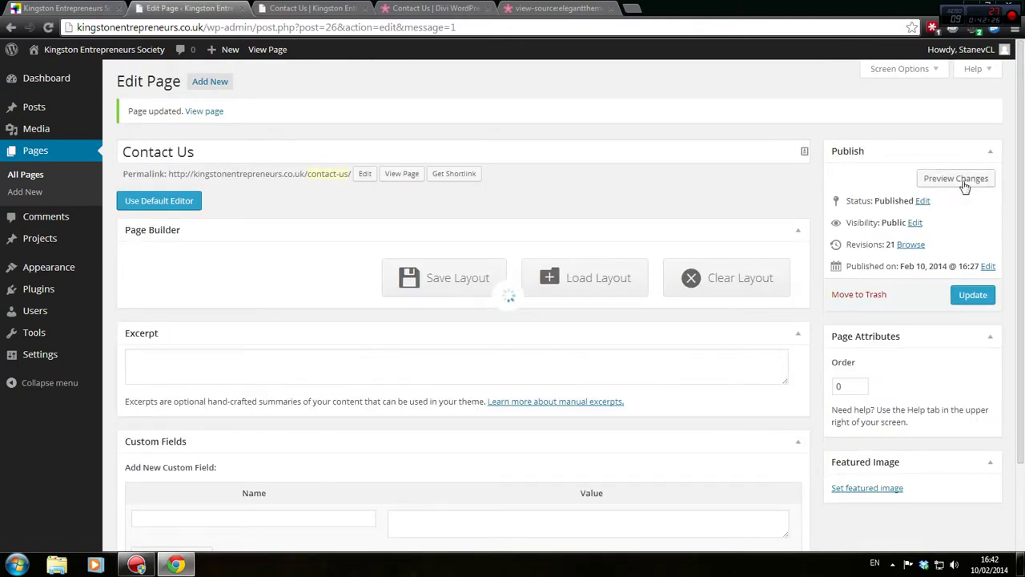
{"action": "left_click", "coordinate": [957, 181]}
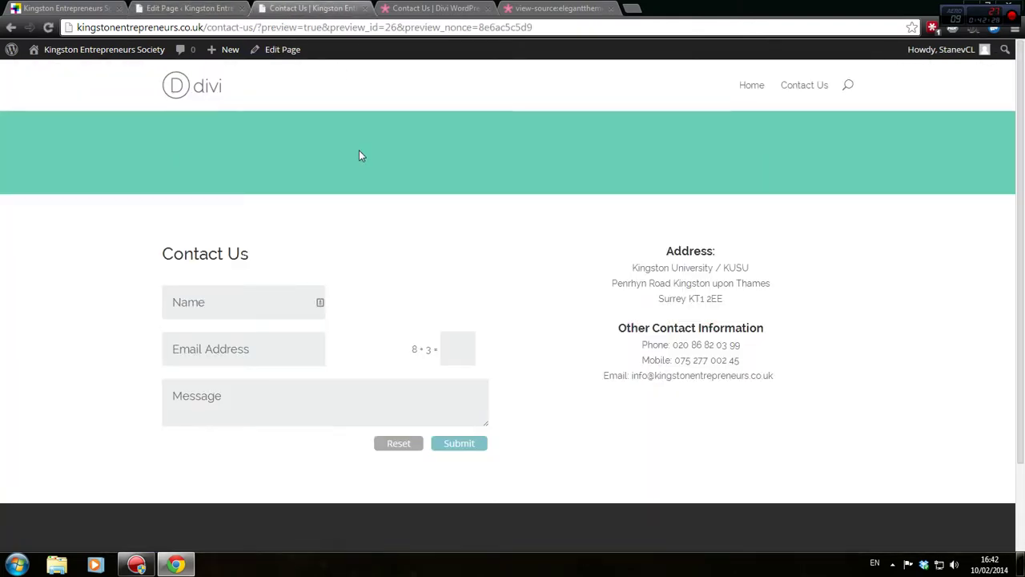
{"action": "scroll", "coordinate": [435, 192], "scroll_direction": "down", "scroll_amount": 2}
{"action": "scroll", "coordinate": [437, 193], "scroll_direction": "up", "scroll_amount": 1}
{"action": "scroll", "coordinate": [436, 193], "scroll_direction": "up", "scroll_amount": 1}
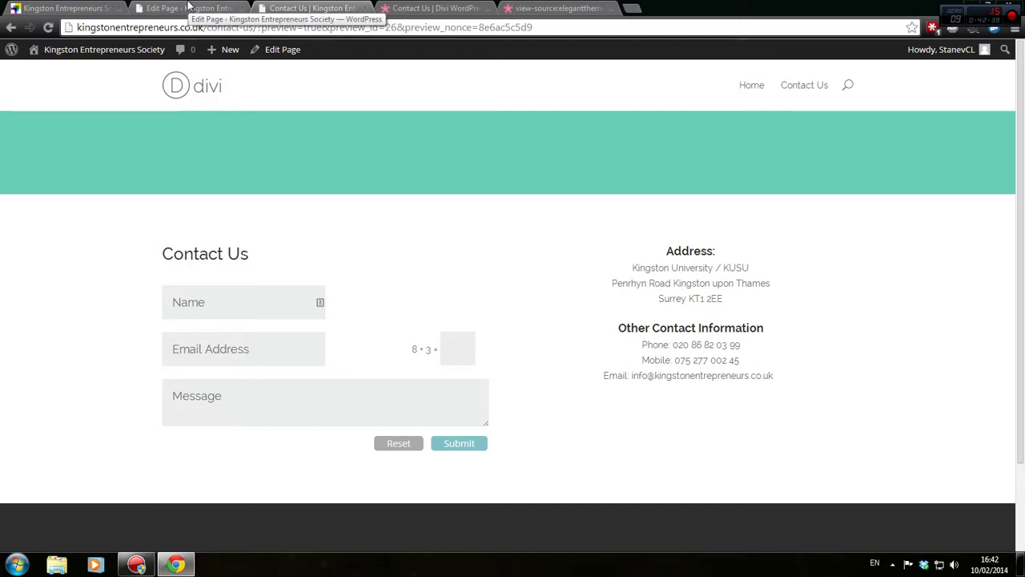
Add a one-column row with a 'Contact Us' Text module to the empty top section, then update the page
{"action": "left_click", "coordinate": [212, 9]}
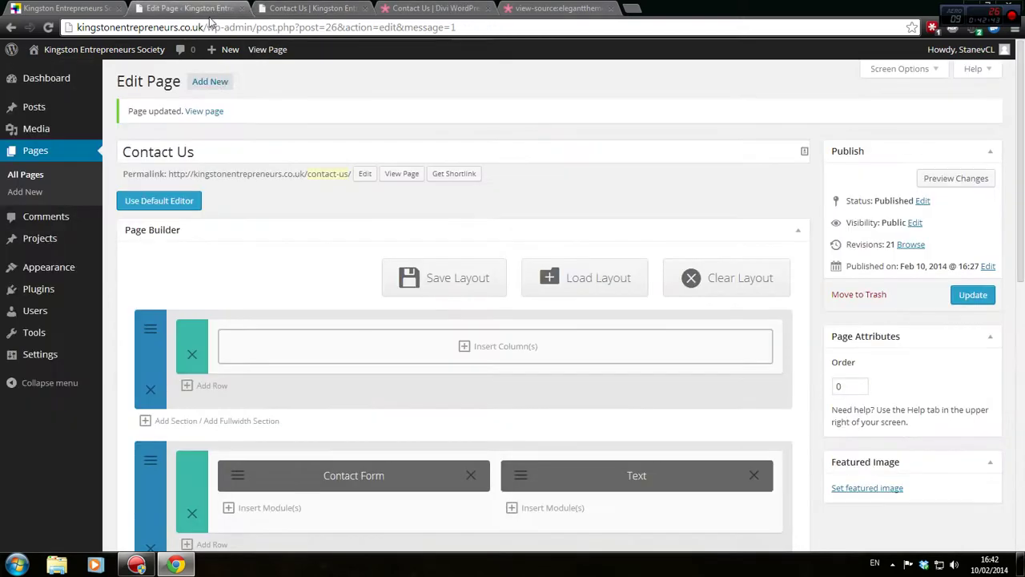
{"action": "left_click", "coordinate": [473, 346]}
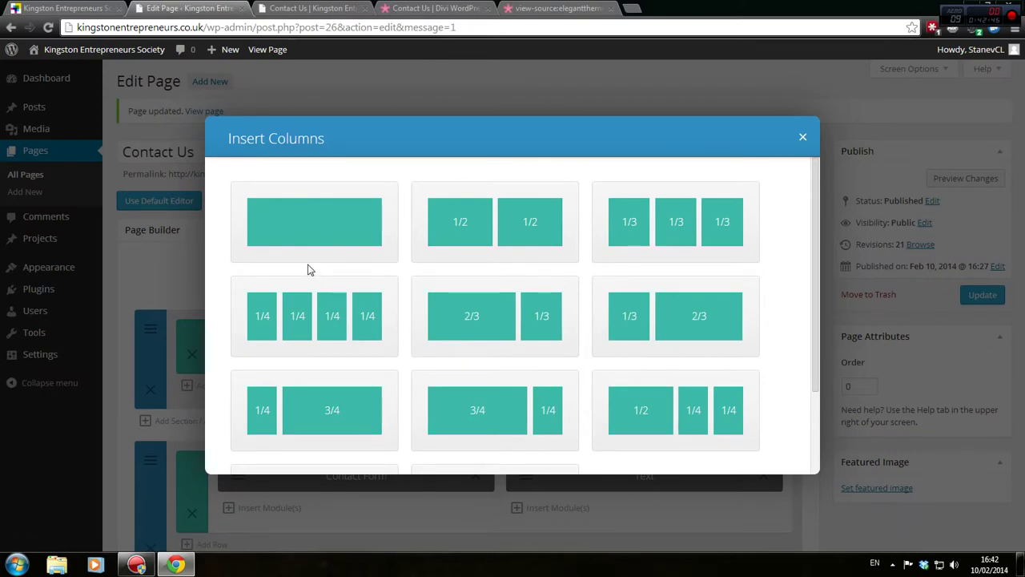
{"action": "left_click", "coordinate": [320, 205]}
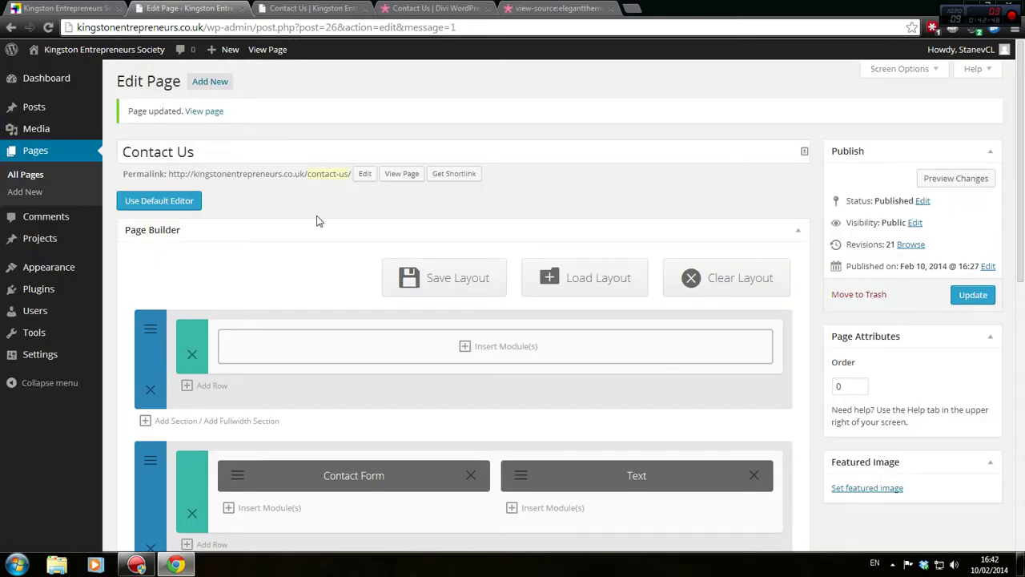
{"action": "left_click", "coordinate": [521, 346]}
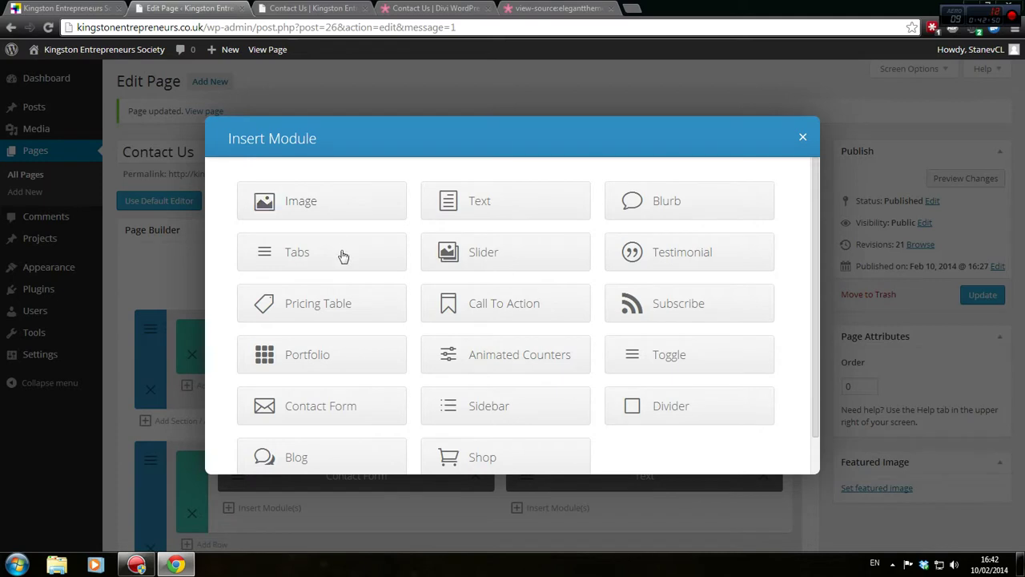
{"action": "left_click", "coordinate": [508, 212]}
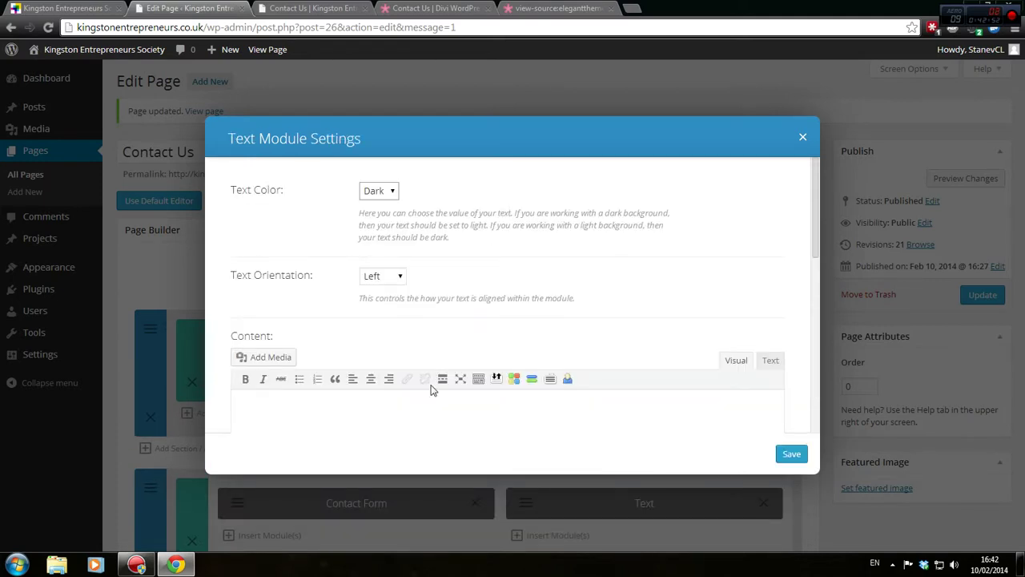
{"action": "left_click", "coordinate": [425, 410]}
{"action": "left_click", "coordinate": [792, 455]}
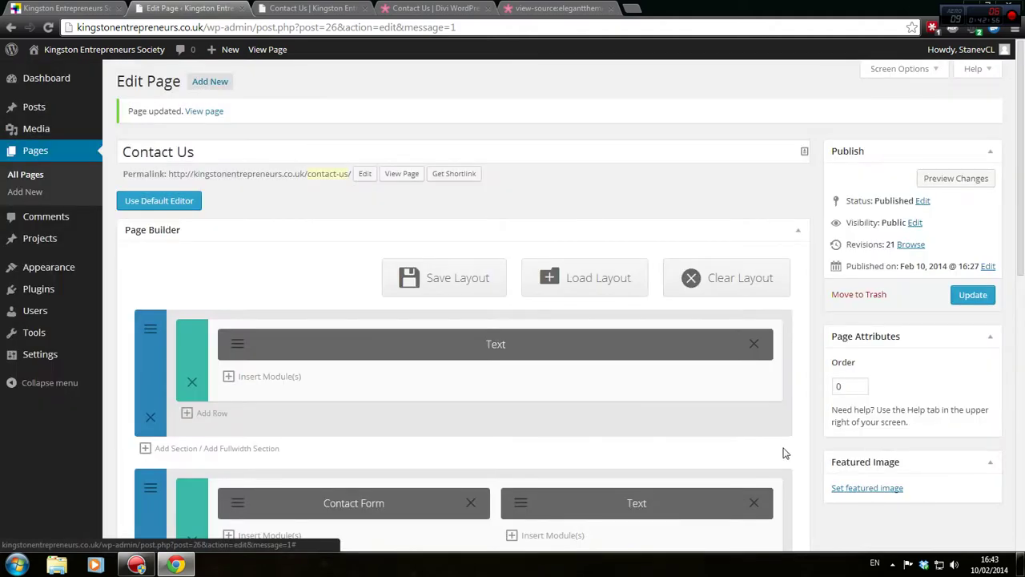
{"action": "left_click", "coordinate": [974, 302]}
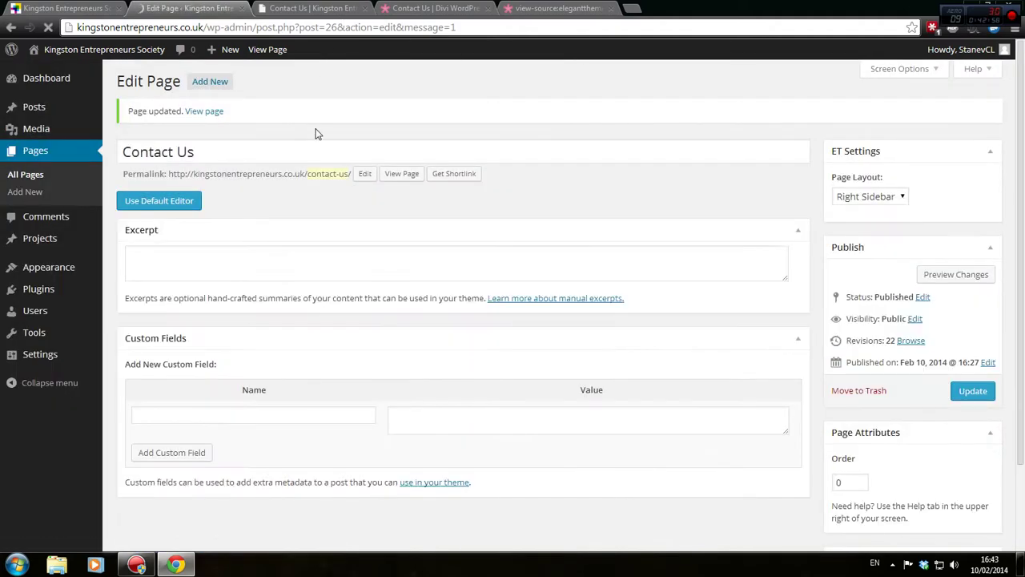
Preview the saved Contact Us page, then switch to the Divi demo contact page
{"action": "left_click", "coordinate": [342, 7]}
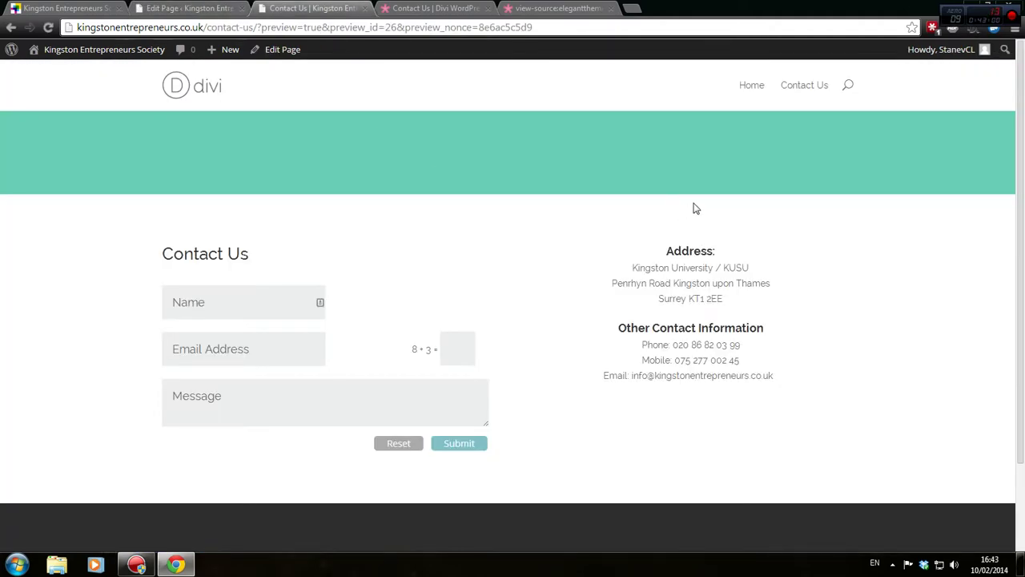
{"action": "key", "text": "F5"}
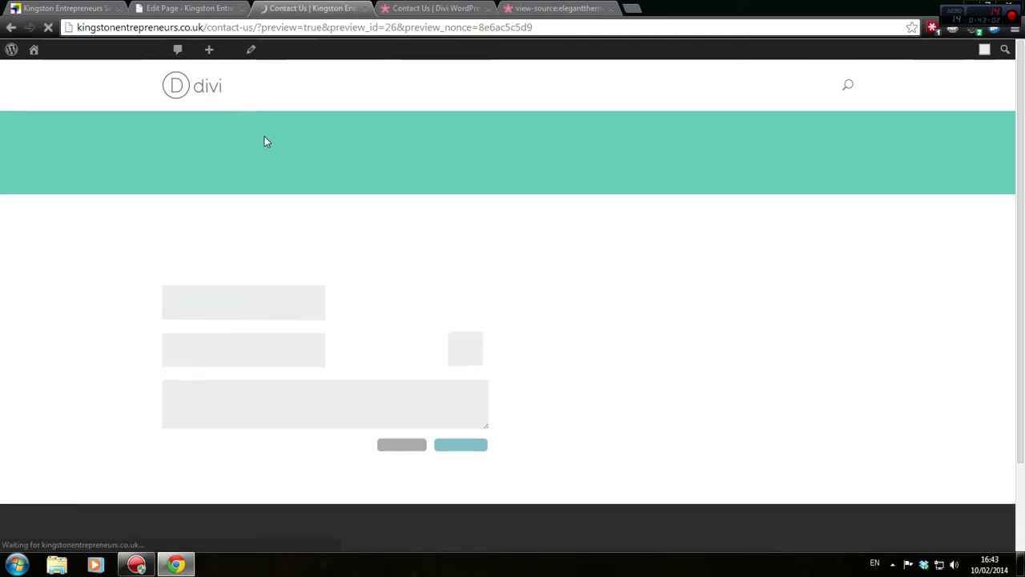
{"action": "left_click", "coordinate": [214, 8]}
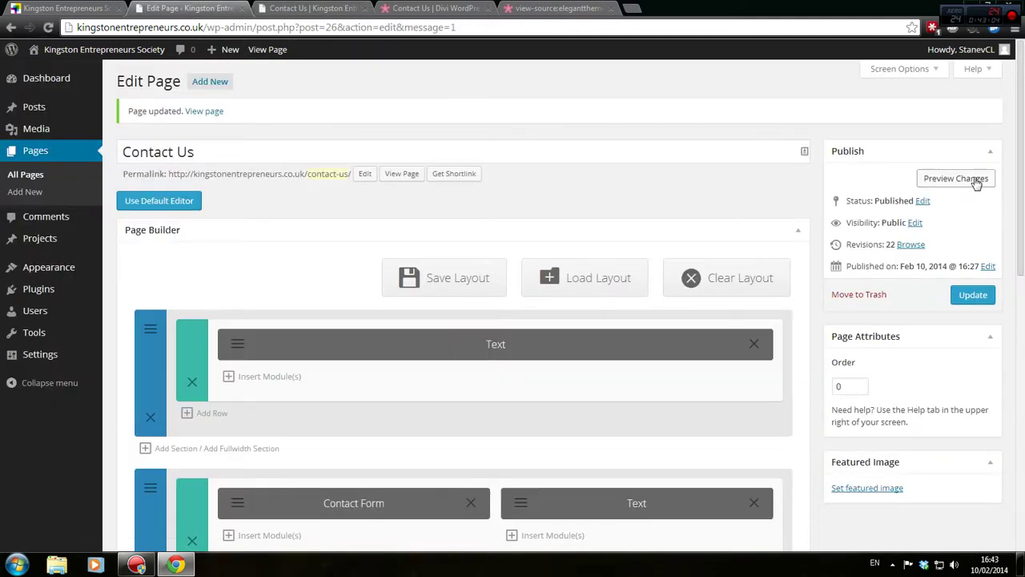
{"action": "left_click", "coordinate": [956, 178]}
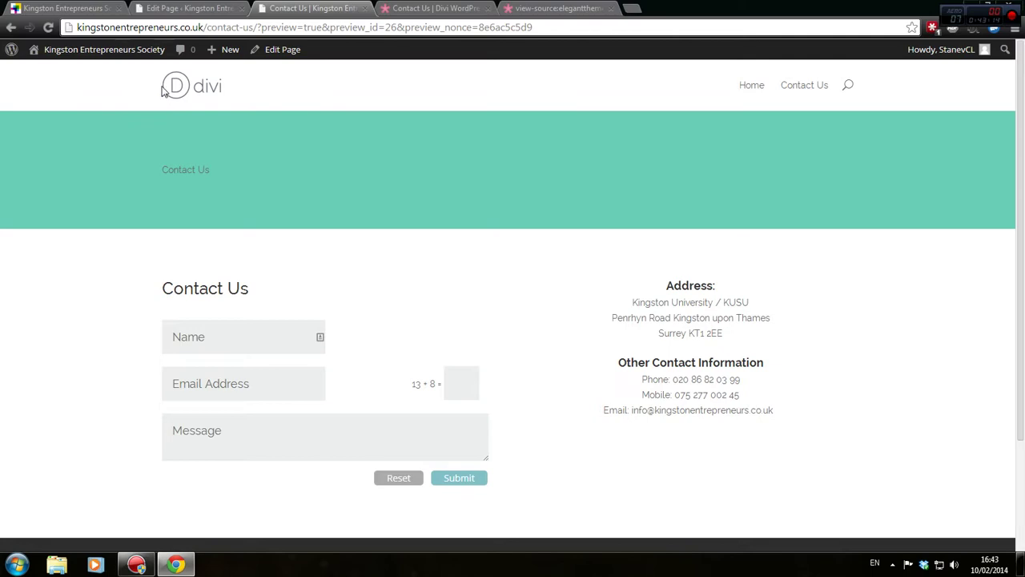
{"action": "left_click", "coordinate": [513, 8]}
{"action": "left_click", "coordinate": [432, 8]}
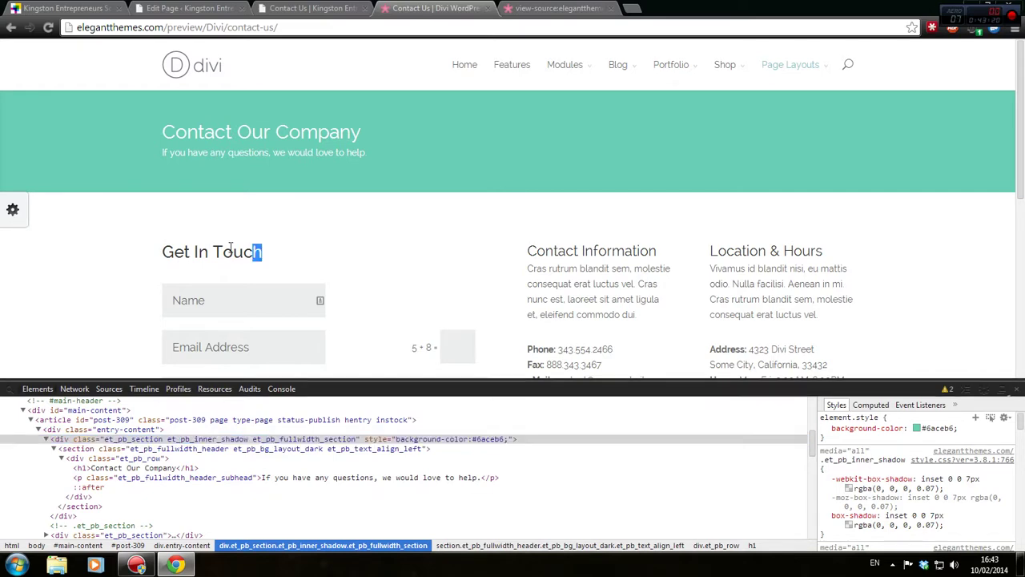
Delete the existing Contact Form module from the contact section
{"action": "left_click_drag", "start_coordinate": [258, 254], "coordinate": [160, 252]}
{"action": "right_click", "coordinate": [191, 250]}
{"action": "left_click", "coordinate": [210, 259]}
{"action": "left_click", "coordinate": [207, 6]}
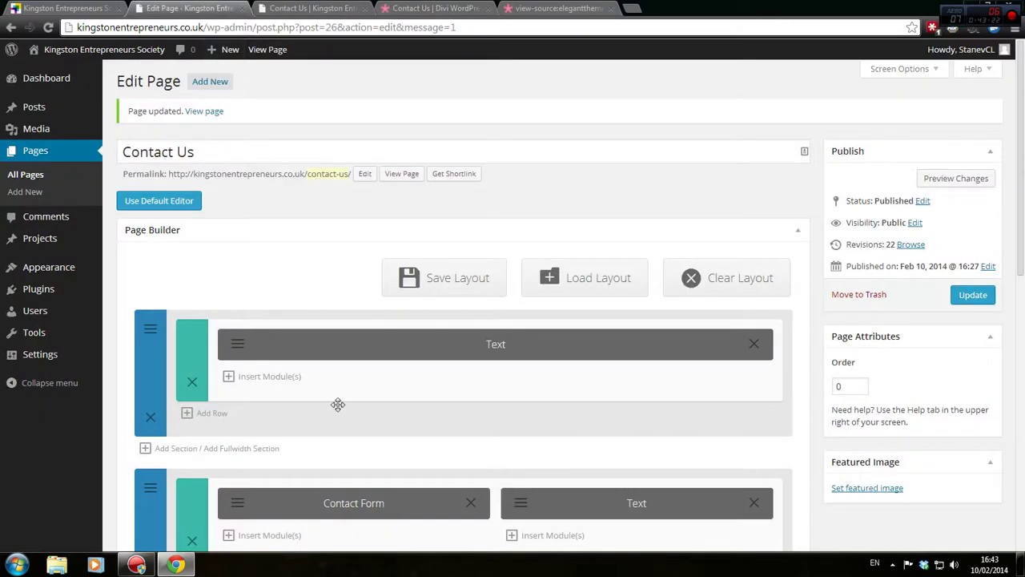
{"action": "scroll", "coordinate": [304, 435], "scroll_direction": "down", "scroll_amount": 2}
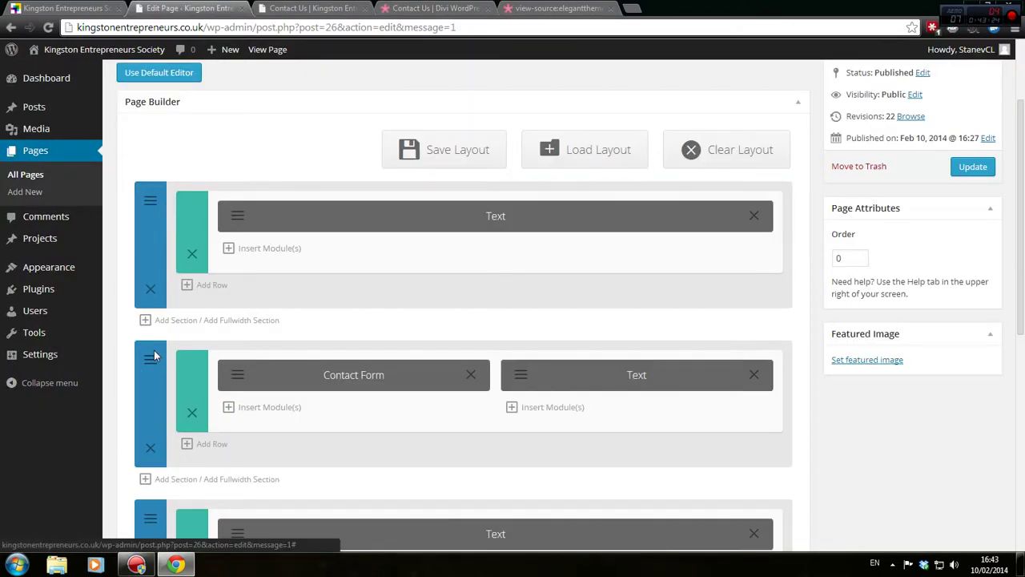
{"action": "left_click", "coordinate": [152, 359]}
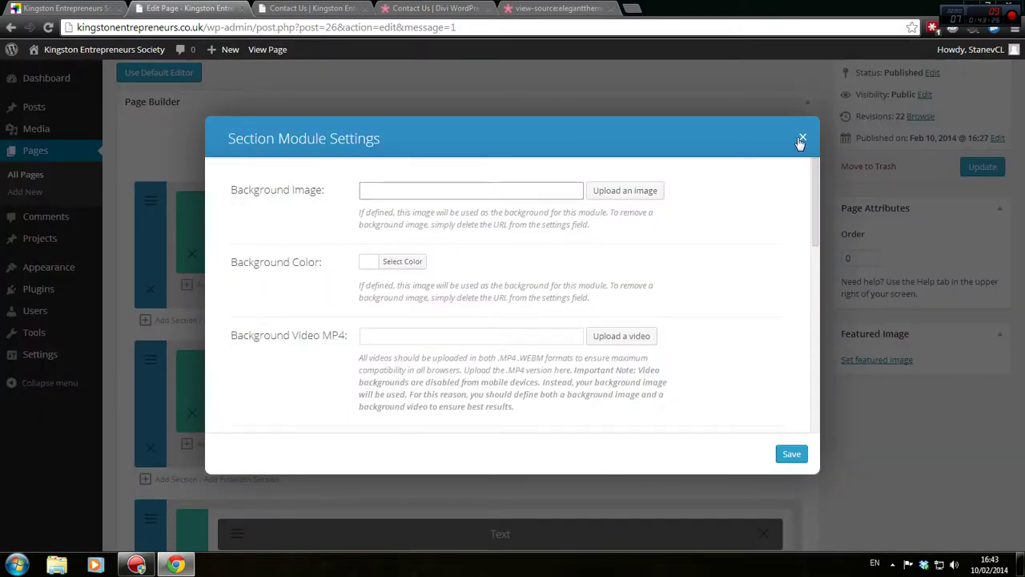
{"action": "left_click", "coordinate": [801, 140]}
{"action": "scroll", "coordinate": [473, 368], "scroll_direction": "down", "scroll_amount": 1}
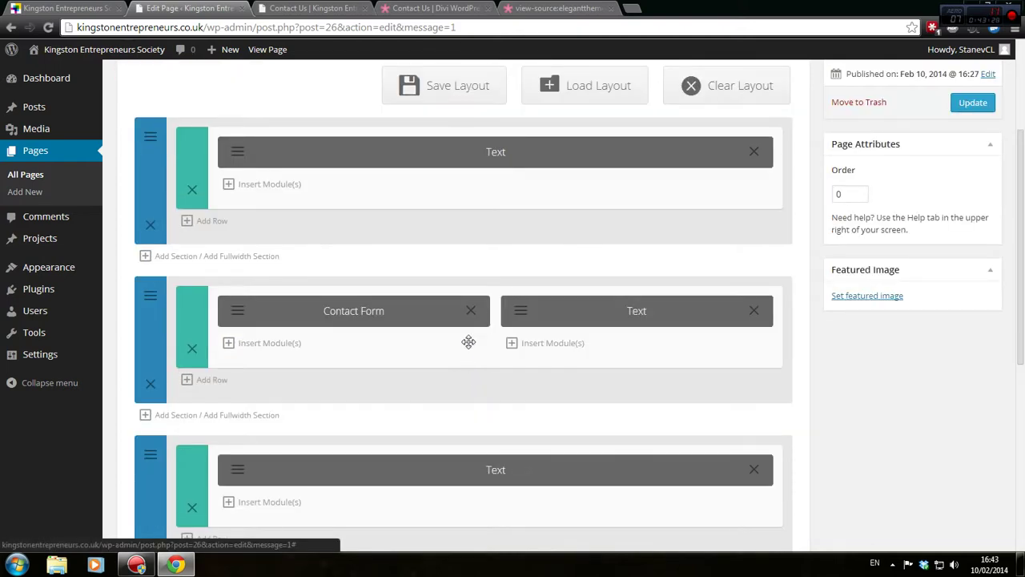
{"action": "left_click", "coordinate": [471, 311]}
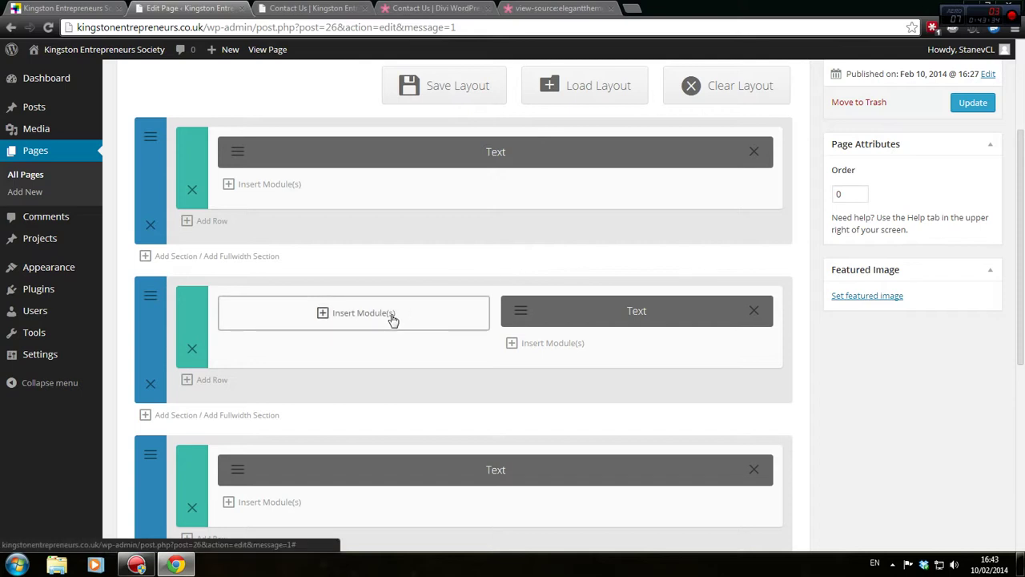
Insert a new Contact Form sending to the society's info e-mail address, titled 'Get In Touch'
{"action": "left_click", "coordinate": [362, 313]}
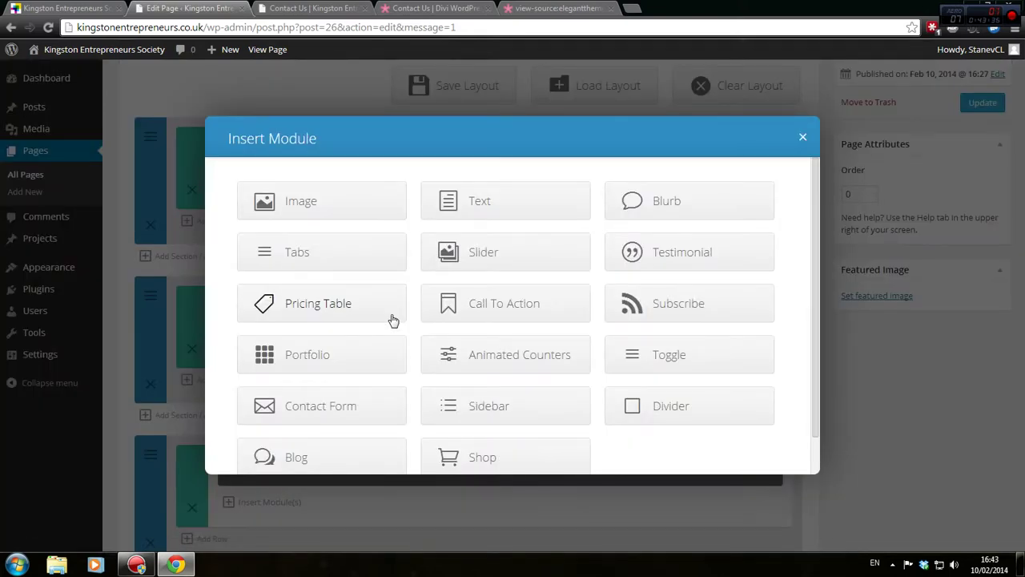
{"action": "scroll", "coordinate": [702, 316], "scroll_direction": "down", "scroll_amount": 1}
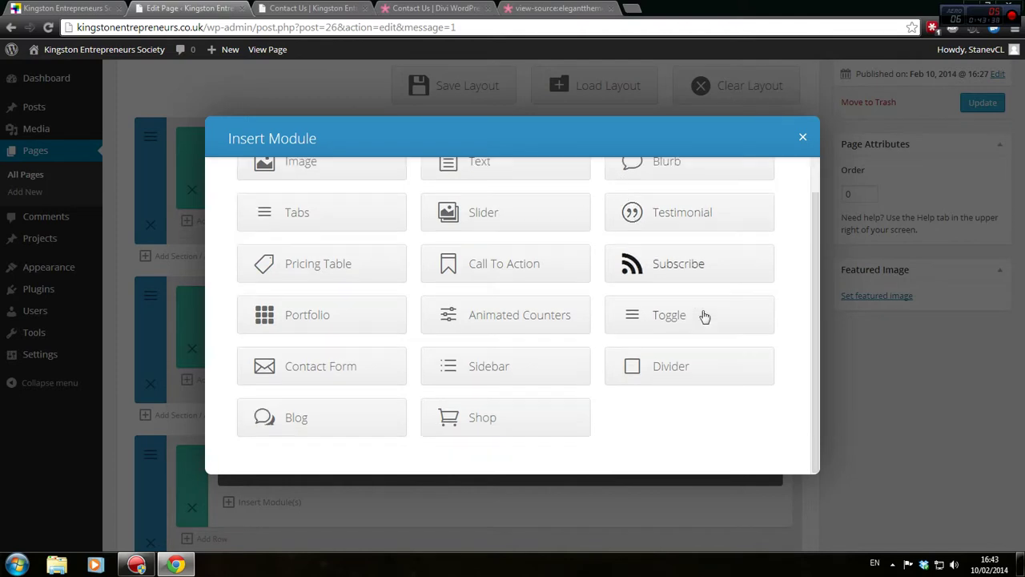
{"action": "left_click", "coordinate": [327, 362]}
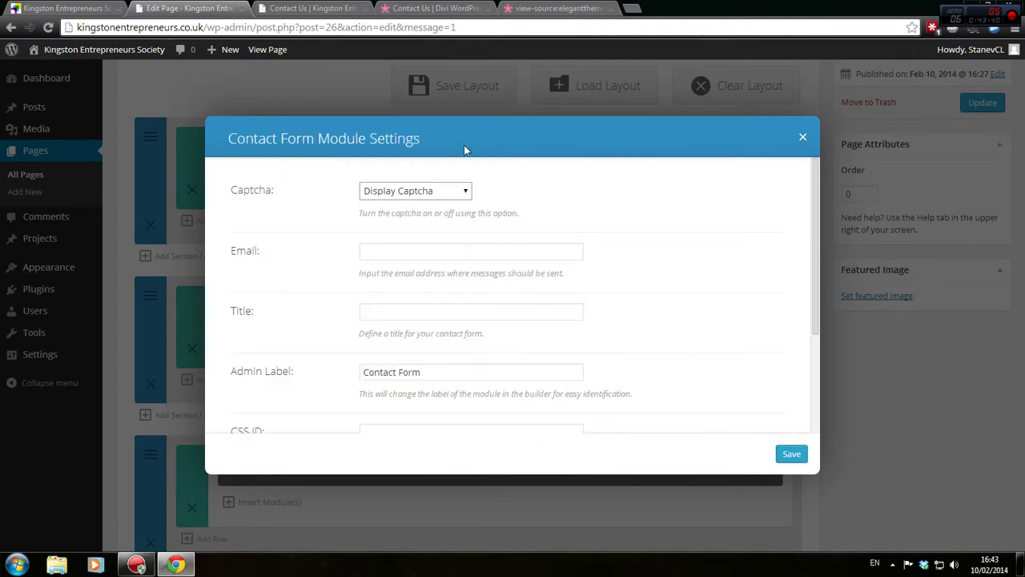
{"action": "left_click", "coordinate": [420, 251]}
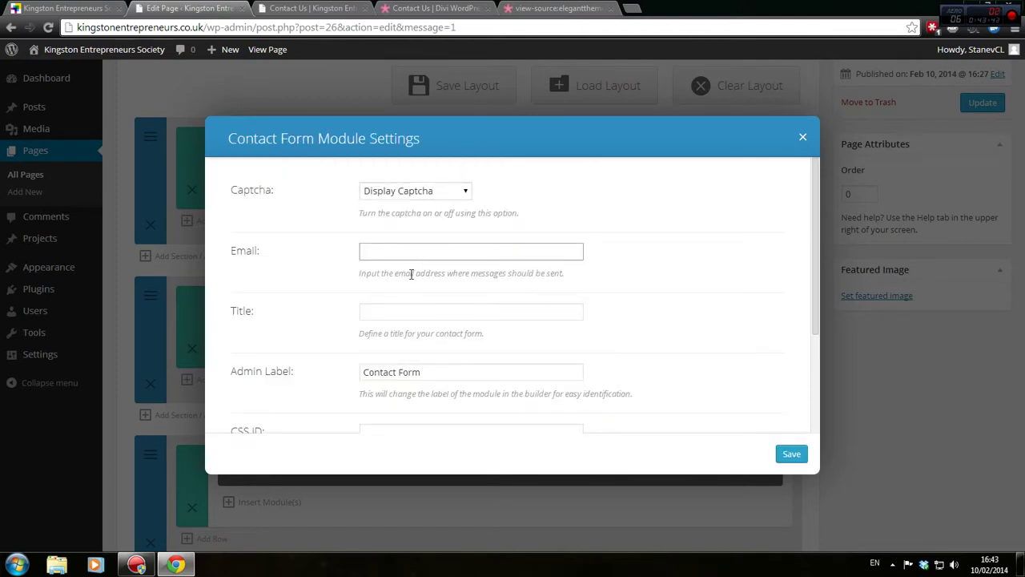
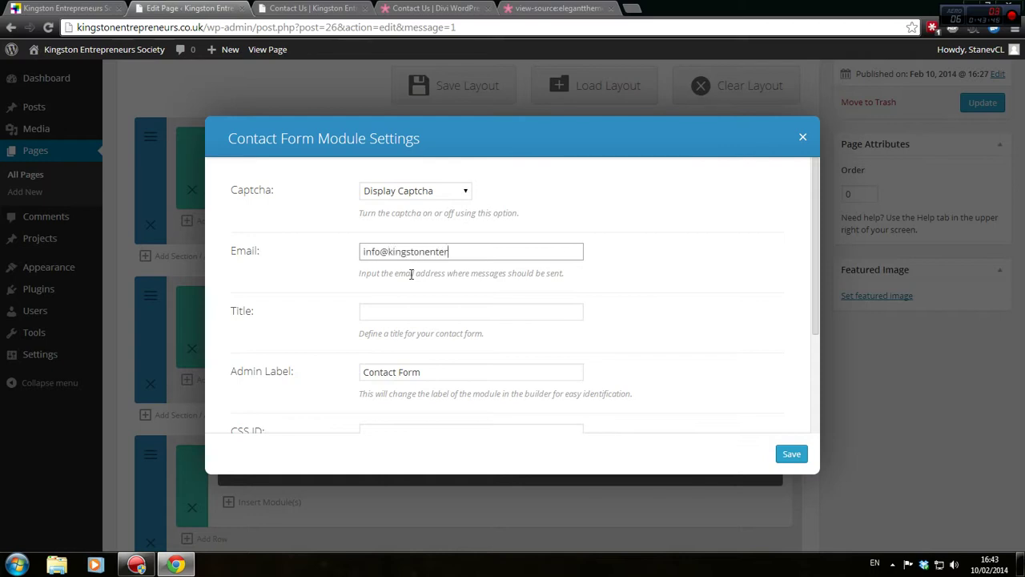
{"action": "key", "text": "Tab"}
{"action": "type", "text": "Get In Touch"}
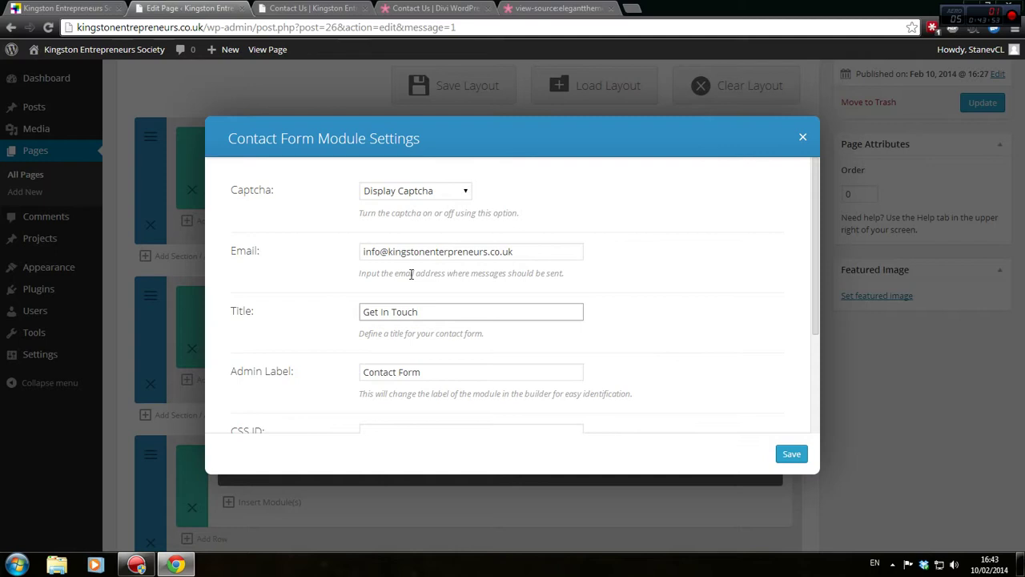
{"action": "scroll", "coordinate": [411, 274], "scroll_direction": "down", "scroll_amount": 2}
{"action": "left_click", "coordinate": [782, 453]}
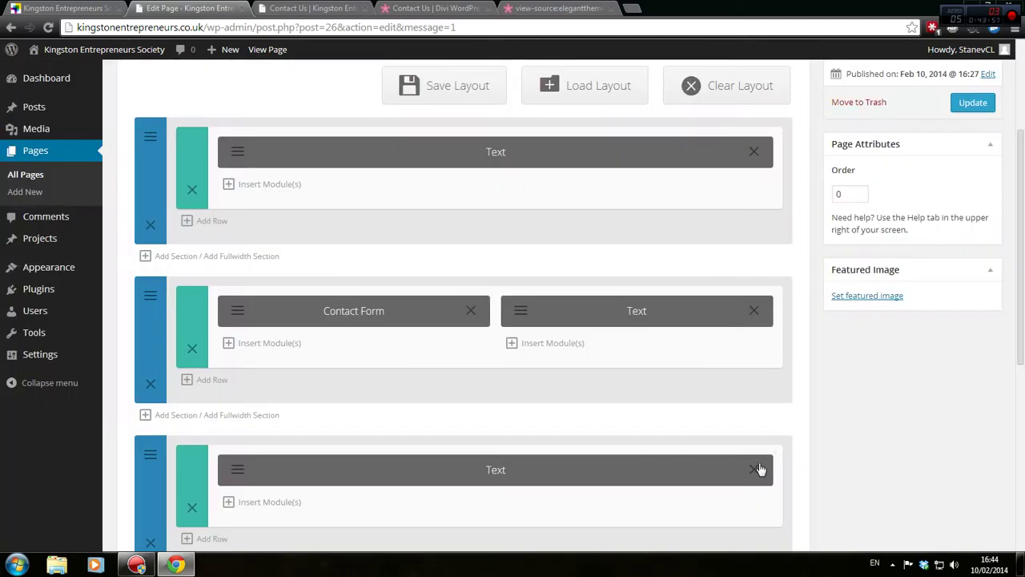
Update the page, preview it, and close DevTools on the Divi demo tab
{"action": "left_click", "coordinate": [990, 105]}
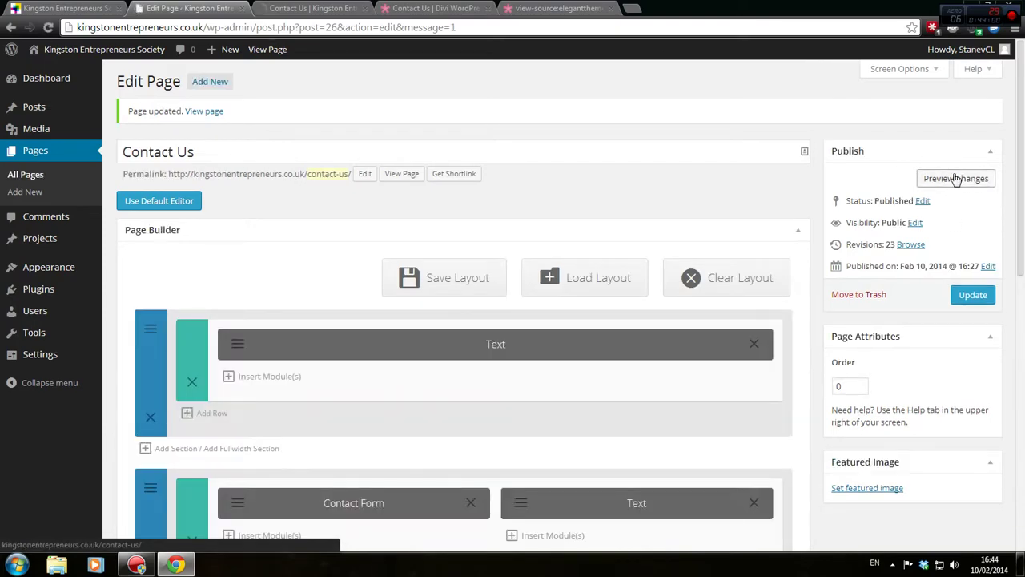
{"action": "left_click", "coordinate": [956, 178]}
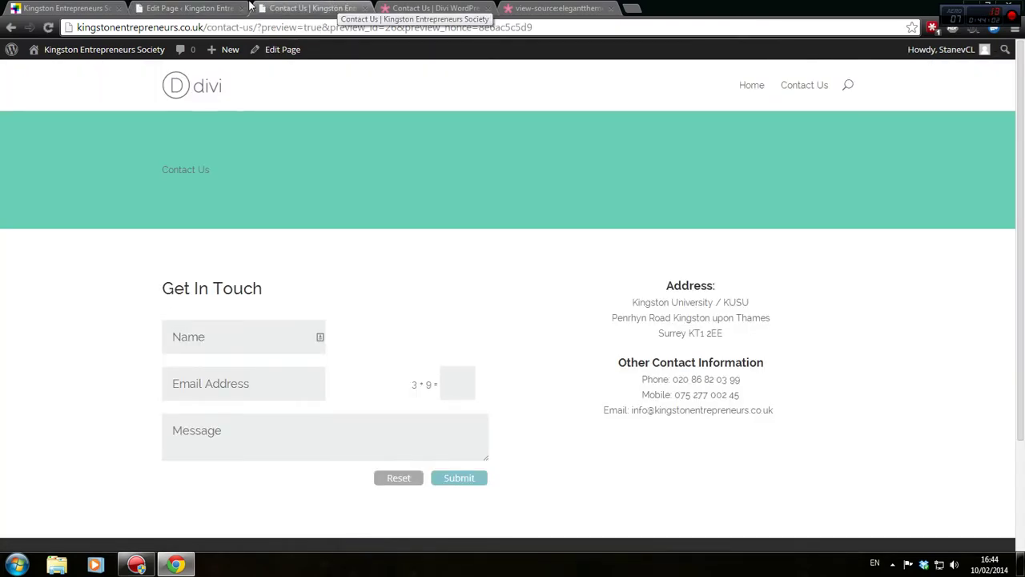
{"action": "left_click_drag", "start_coordinate": [501, 8], "coordinate": [535, 7]}
{"action": "left_click", "coordinate": [439, 8]}
{"action": "left_click_drag", "start_coordinate": [361, 133], "coordinate": [153, 130]}
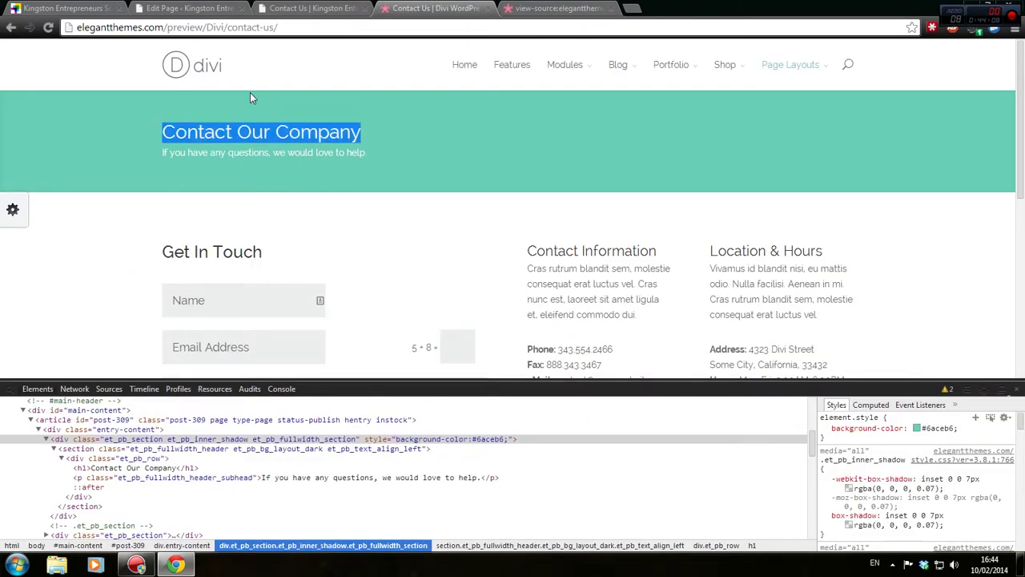
{"action": "left_click", "coordinate": [1016, 389]}
Review the Contact Us preview showing the new Get In Touch form beside the address
{"action": "left_click", "coordinate": [166, 6]}
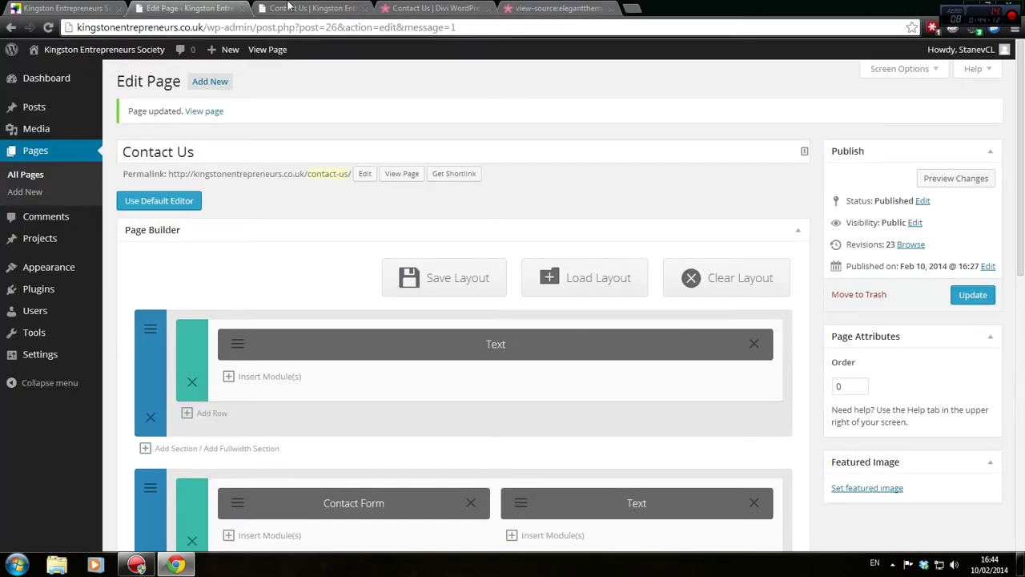
{"action": "left_click", "coordinate": [292, 7]}
{"action": "scroll", "coordinate": [411, 314], "scroll_direction": "down", "scroll_amount": 2}
{"action": "scroll", "coordinate": [449, 284], "scroll_direction": "up", "scroll_amount": 2}
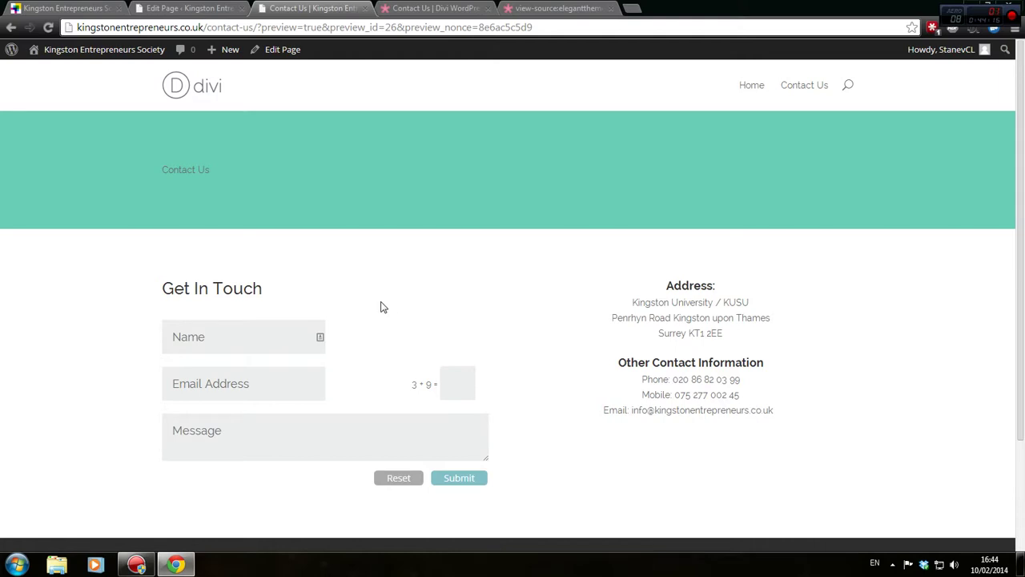
{"action": "left_click", "coordinate": [170, 6]}
{"action": "left_click", "coordinate": [300, 7]}
{"action": "scroll", "coordinate": [181, 292], "scroll_direction": "down", "scroll_amount": 2}
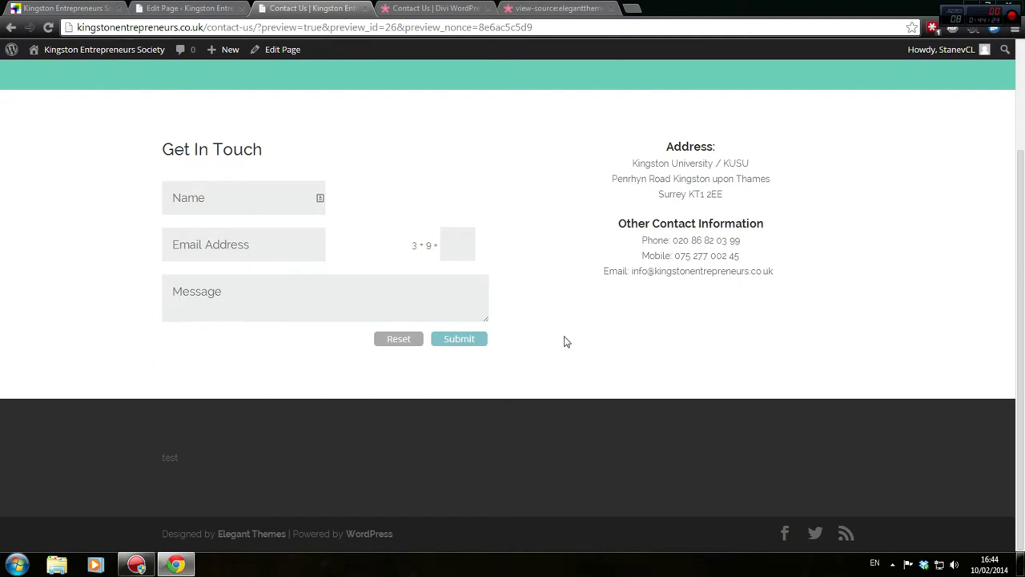
{"action": "scroll", "coordinate": [492, 311], "scroll_direction": "up", "scroll_amount": 2}
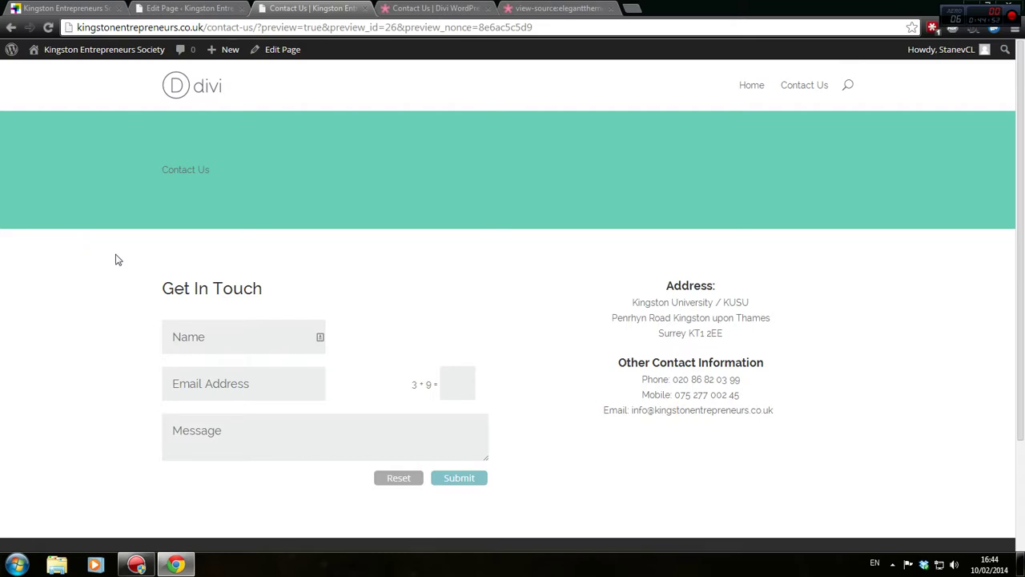
Compare the Contact Us banner with the Divi demo contact page and its page source
{"action": "left_click_drag", "start_coordinate": [168, 167], "coordinate": [232, 166]}
{"action": "left_click", "coordinate": [229, 236]}
{"action": "scroll", "coordinate": [609, 320], "scroll_direction": "down", "scroll_amount": 2}
{"action": "scroll", "coordinate": [485, 465], "scroll_direction": "up", "scroll_amount": 2}
{"action": "scroll", "coordinate": [178, 324], "scroll_direction": "down", "scroll_amount": 2}
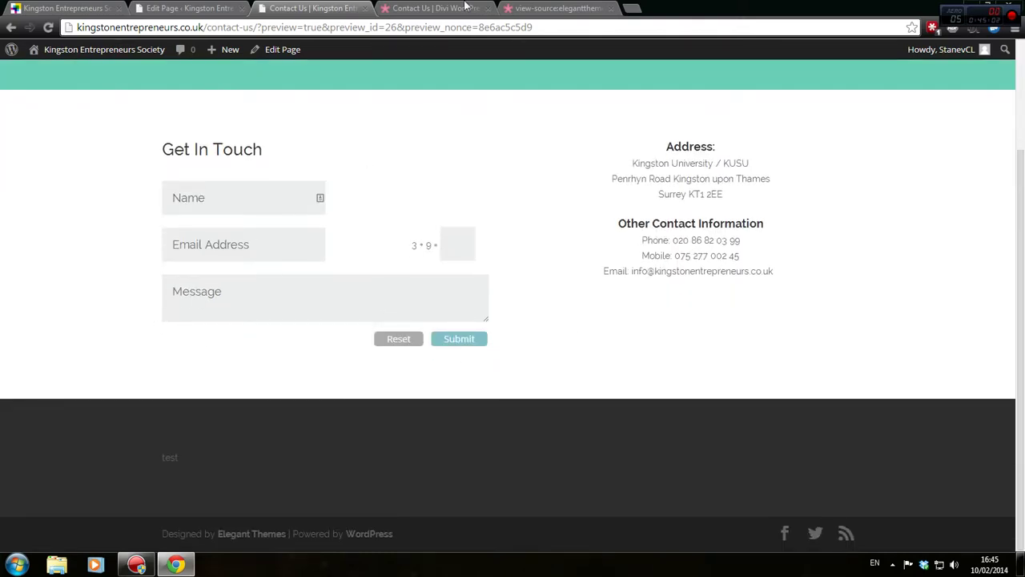
{"action": "left_click", "coordinate": [467, 7]}
{"action": "left_click_drag", "start_coordinate": [437, 6], "coordinate": [513, 8]}
{"action": "left_click", "coordinate": [449, 7]}
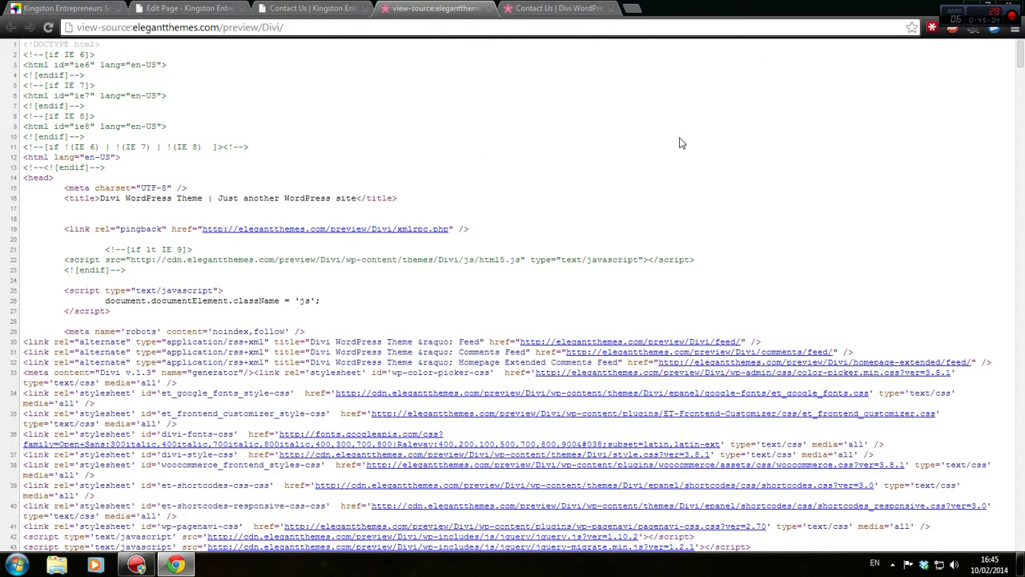
{"action": "left_click", "coordinate": [490, 8]}
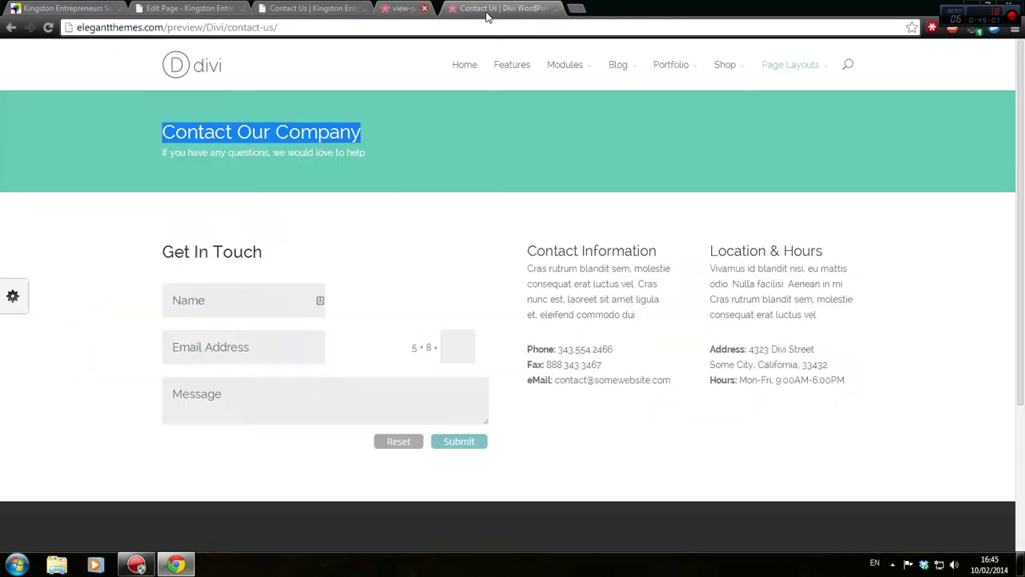
{"action": "left_click", "coordinate": [443, 133]}
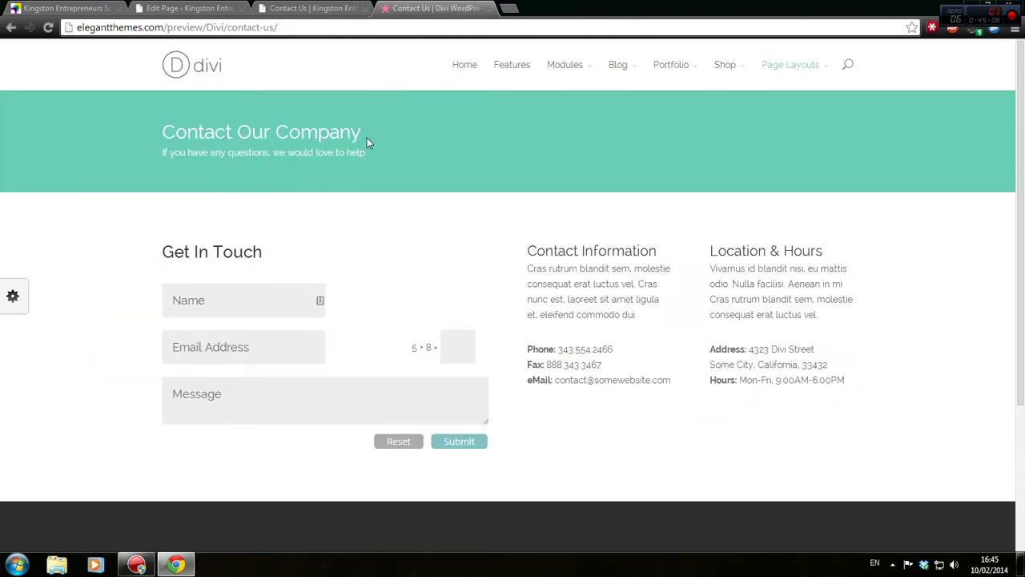
Back in the page editor, open the settings of the top header Text module
{"action": "left_click", "coordinate": [172, 9]}
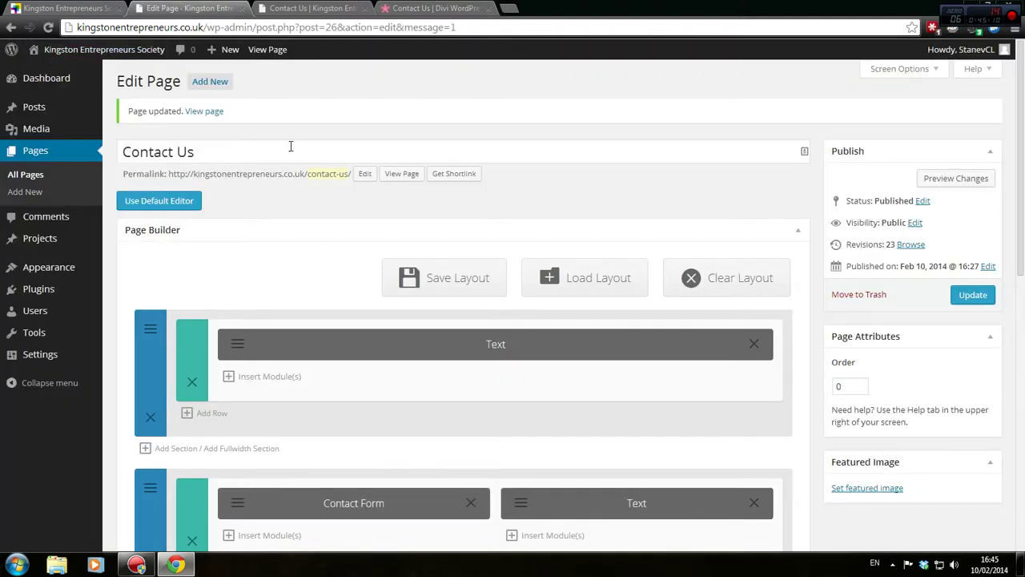
{"action": "left_click", "coordinate": [293, 8]}
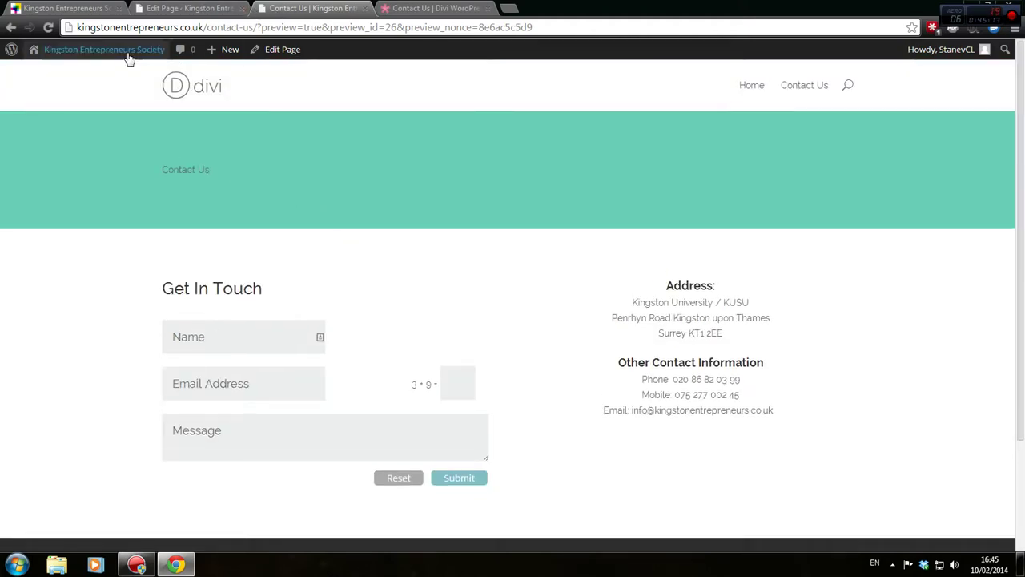
{"action": "left_click", "coordinate": [190, 11]}
{"action": "scroll", "coordinate": [405, 384], "scroll_direction": "down", "scroll_amount": 3}
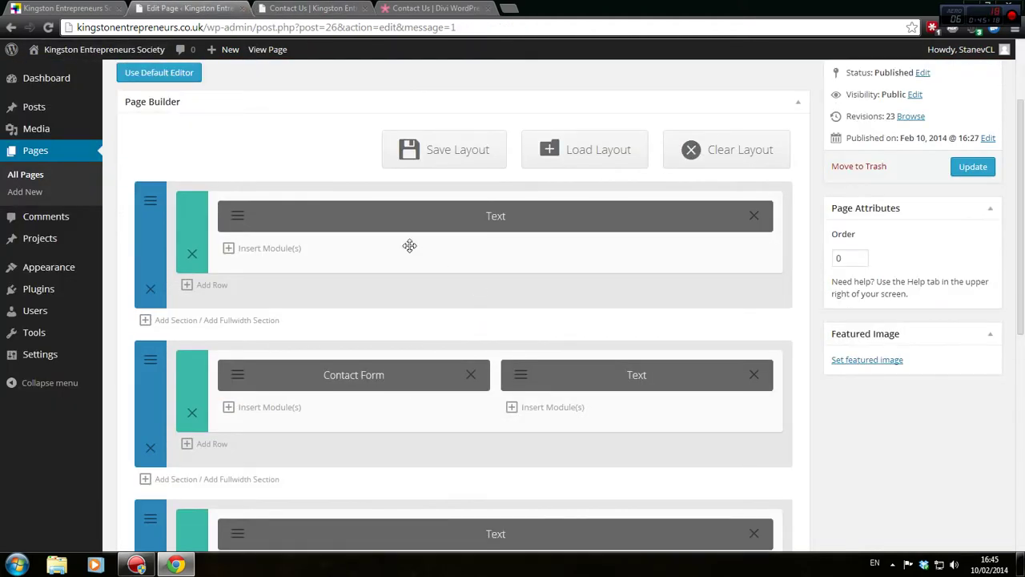
{"action": "left_click", "coordinate": [238, 216]}
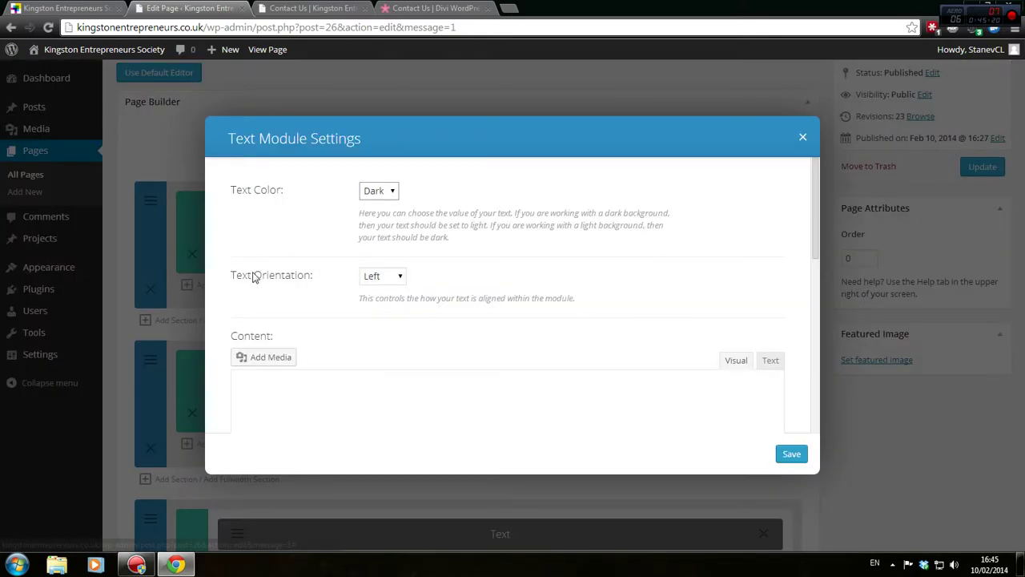
In the raw HTML, delete the stray &nbsp; line and wrap the heading in <h2> tags
{"action": "scroll", "coordinate": [443, 276], "scroll_direction": "down", "scroll_amount": 3}
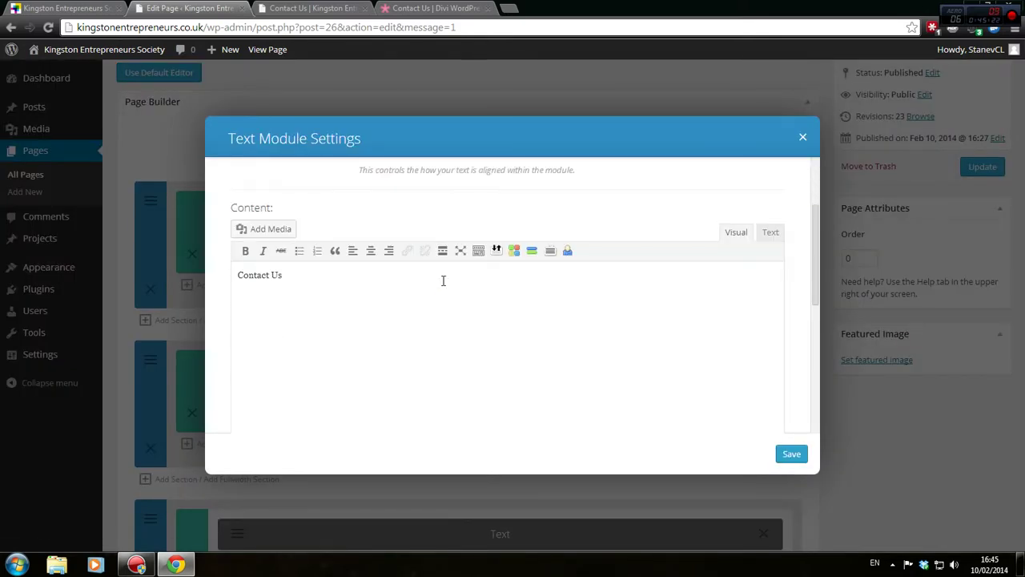
{"action": "left_click", "coordinate": [767, 237]}
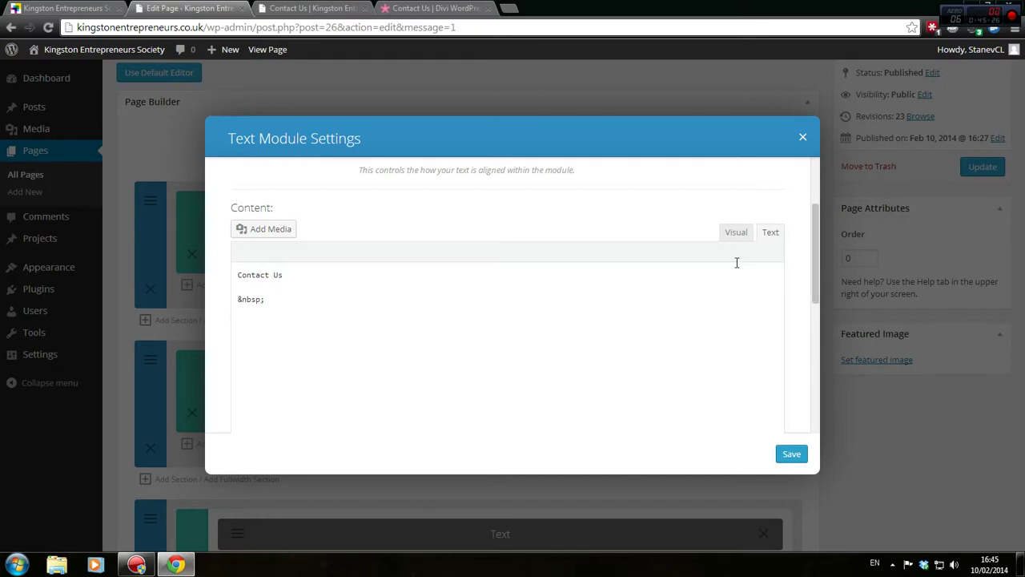
{"action": "left_click", "coordinate": [373, 305]}
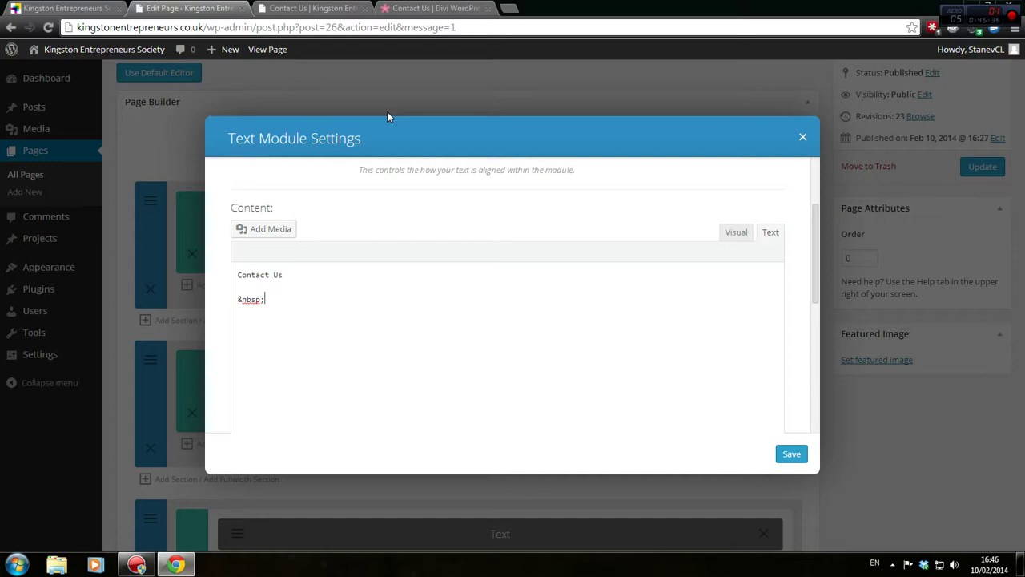
{"action": "left_click_drag", "start_coordinate": [363, 300], "coordinate": [362, 268]}
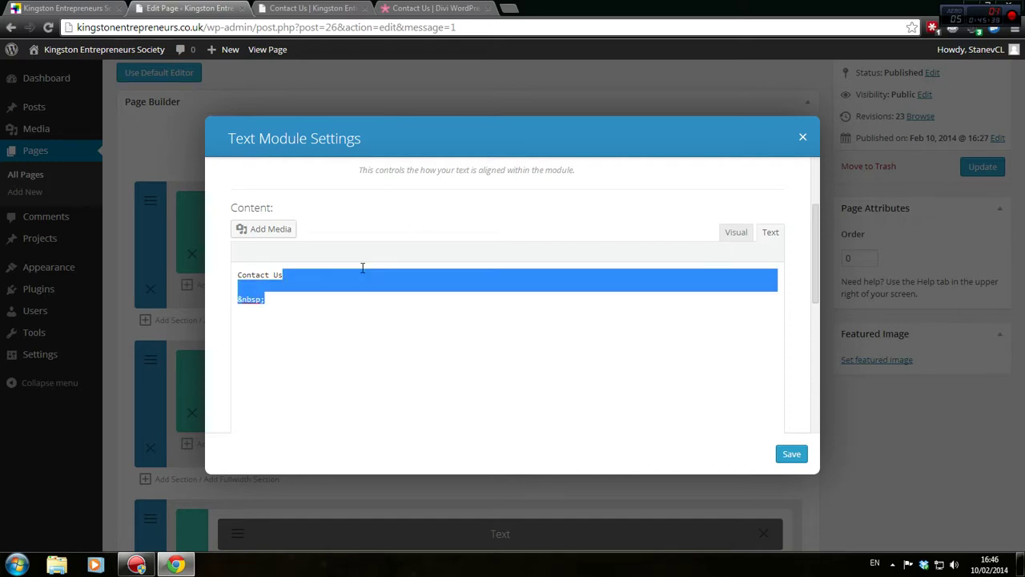
{"action": "key", "text": "BackSpace"}
{"action": "left_click", "coordinate": [736, 232]}
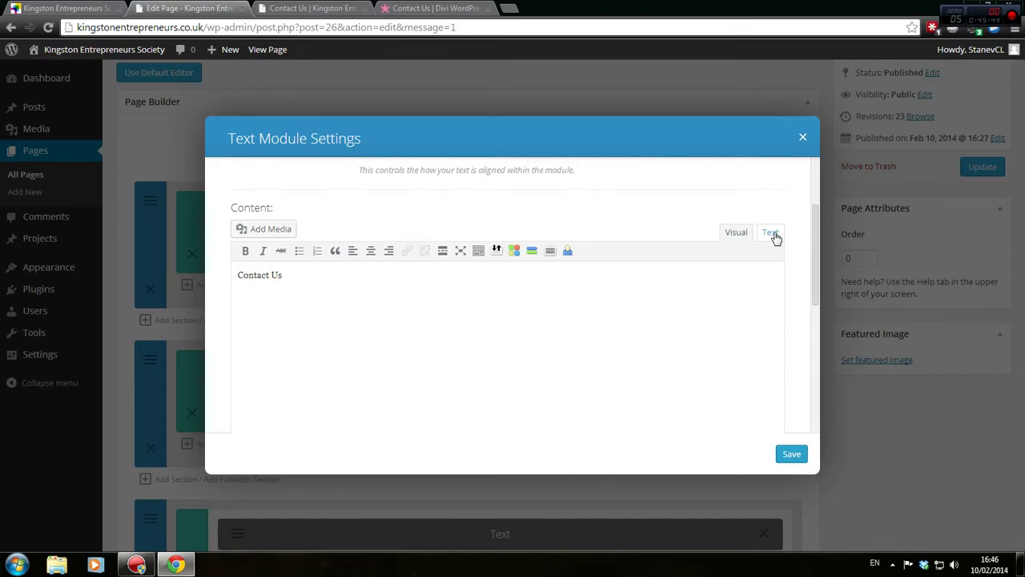
{"action": "left_click", "coordinate": [770, 232]}
{"action": "left_click", "coordinate": [234, 274]}
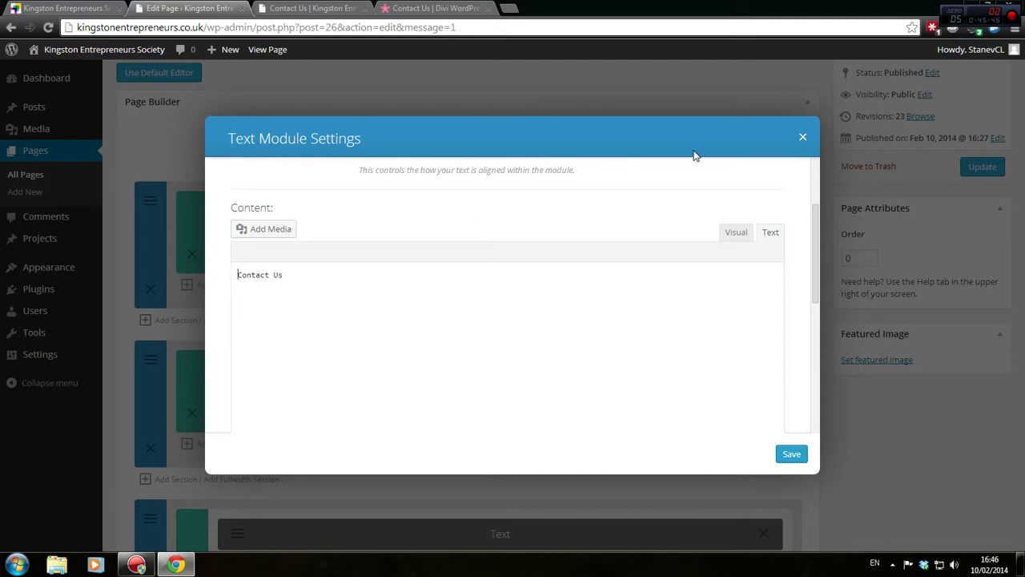
{"action": "type", "text": "<h2>"}
{"action": "type", "text": "</h2>"}
Change the heading text from 'Contact Us' to 'Contact Our Society'
{"action": "left_click", "coordinate": [321, 8]}
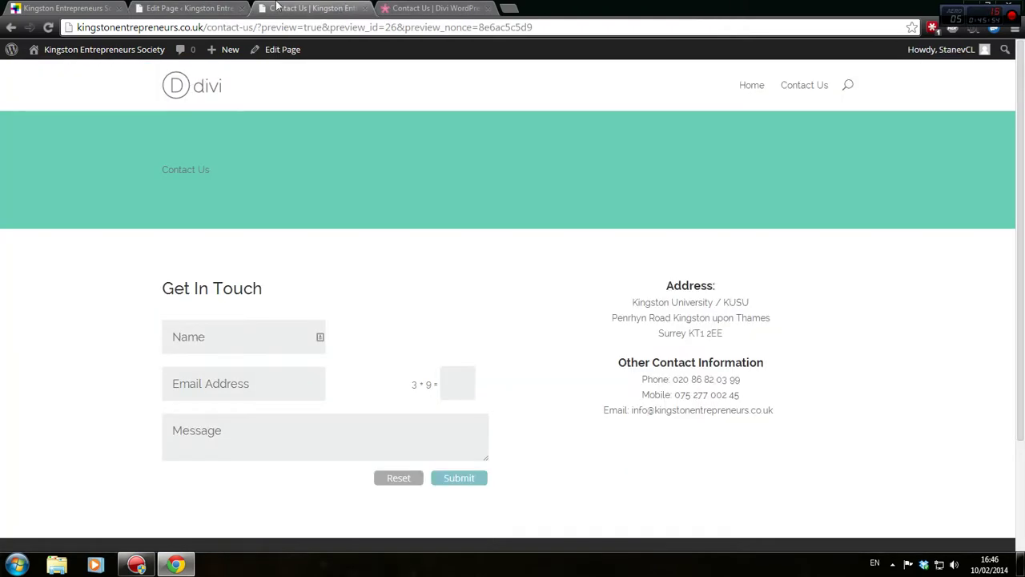
{"action": "left_click", "coordinate": [211, 8]}
{"action": "double_click", "coordinate": [293, 274]}
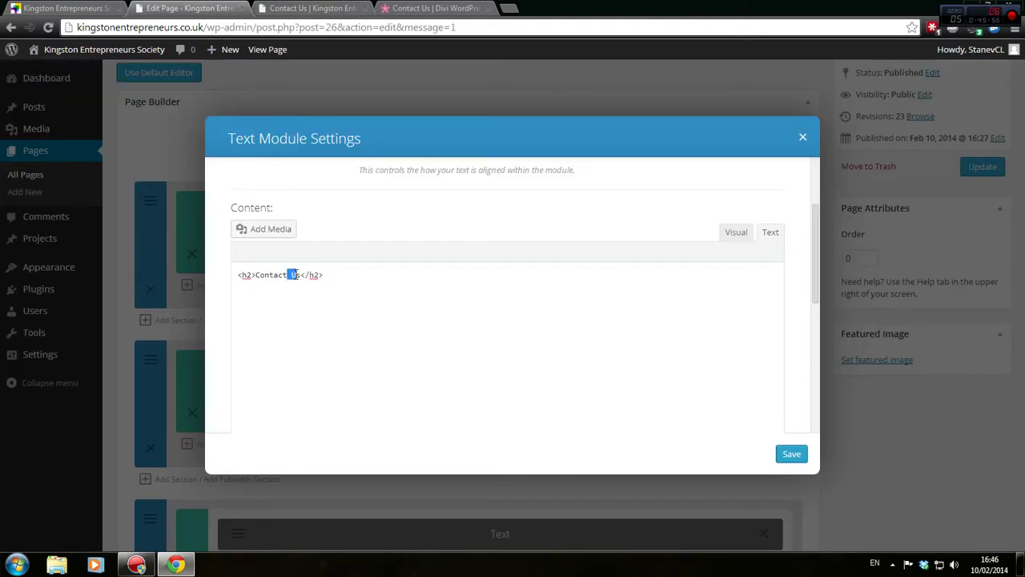
{"action": "type", "text": "Our"}
{"action": "key", "text": "Delete"}
{"action": "type", "text": "Society"}
Paste the demo's subtitle under the heading, ending it with 'answer them for you.'
{"action": "left_click", "coordinate": [376, 8]}
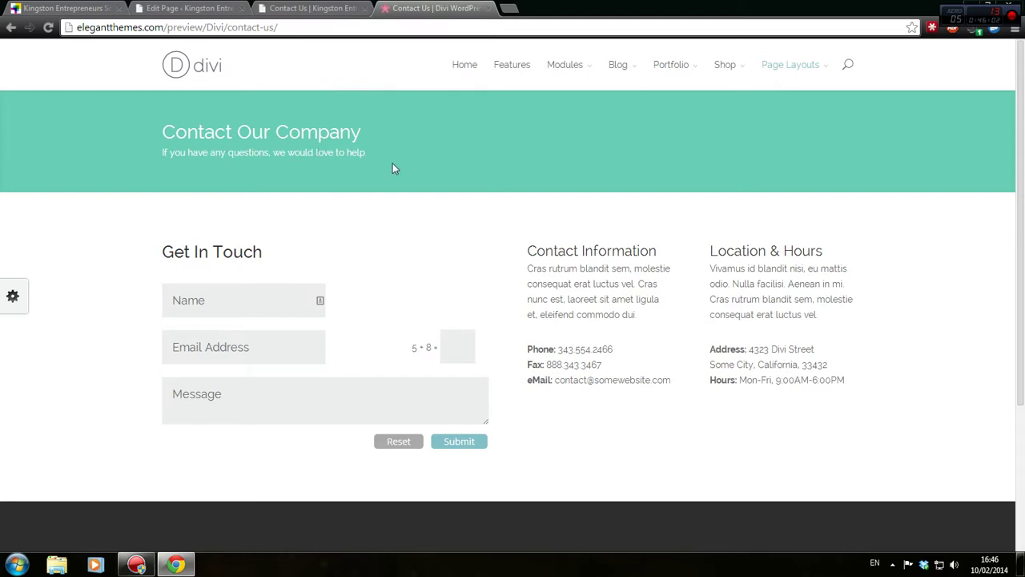
{"action": "left_click_drag", "start_coordinate": [370, 152], "coordinate": [163, 152]}
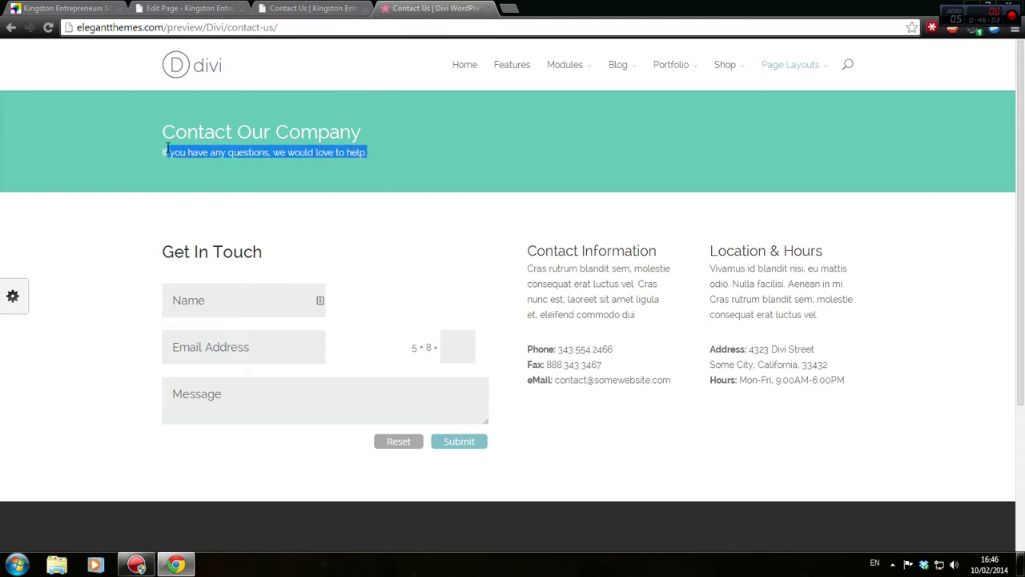
{"action": "right_click", "coordinate": [174, 150]}
{"action": "left_click", "coordinate": [205, 158]}
{"action": "key", "text": "ctrl+2"}
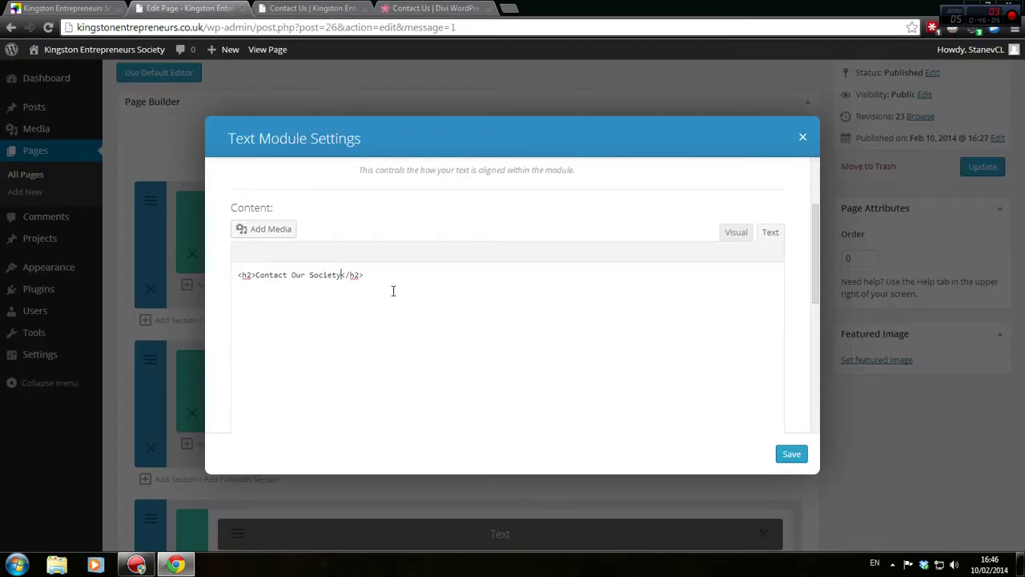
{"action": "left_click", "coordinate": [400, 278]}
{"action": "key", "text": "ctrl+v"}
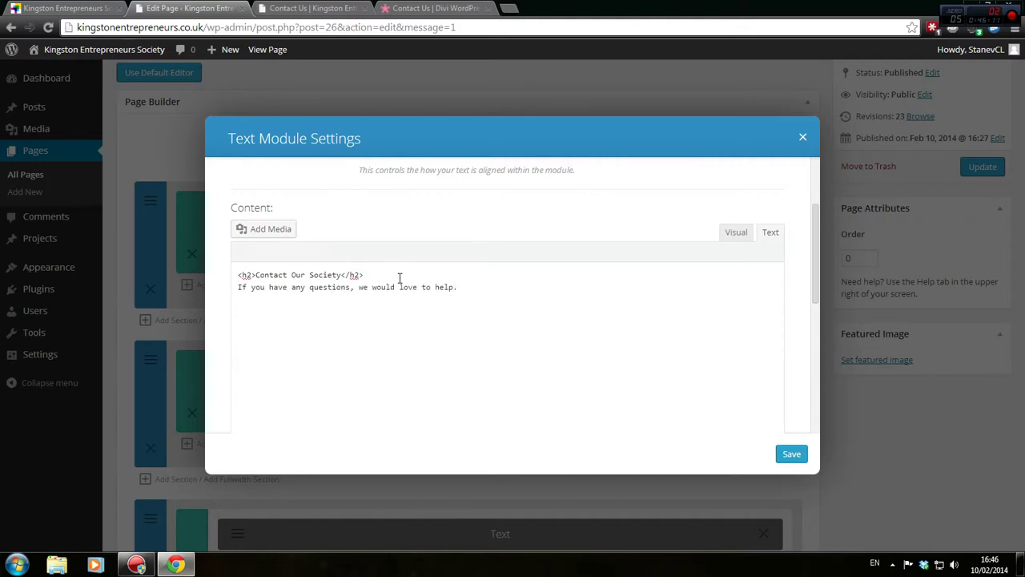
{"action": "key", "text": "BackSpace"}
{"action": "key", "text": "BackSpace"}
{"action": "key", "text": "BackSpace"}
{"action": "key", "text": "BackSpace"}
{"action": "key", "text": "BackSpace"}
{"action": "type", "text": "answer them for oyu."}
{"action": "key", "text": "BackSpace"}
{"action": "key", "text": "BackSpace"}
{"action": "key", "text": "BackSpace"}
{"action": "key", "text": "BackSpace"}
{"action": "type", "text": "you."}
Save the header Text module
{"action": "scroll", "coordinate": [632, 352], "scroll_direction": "down", "scroll_amount": 3}
{"action": "scroll", "coordinate": [632, 349], "scroll_direction": "up", "scroll_amount": 3}
{"action": "scroll", "coordinate": [631, 350], "scroll_direction": "down", "scroll_amount": 5}
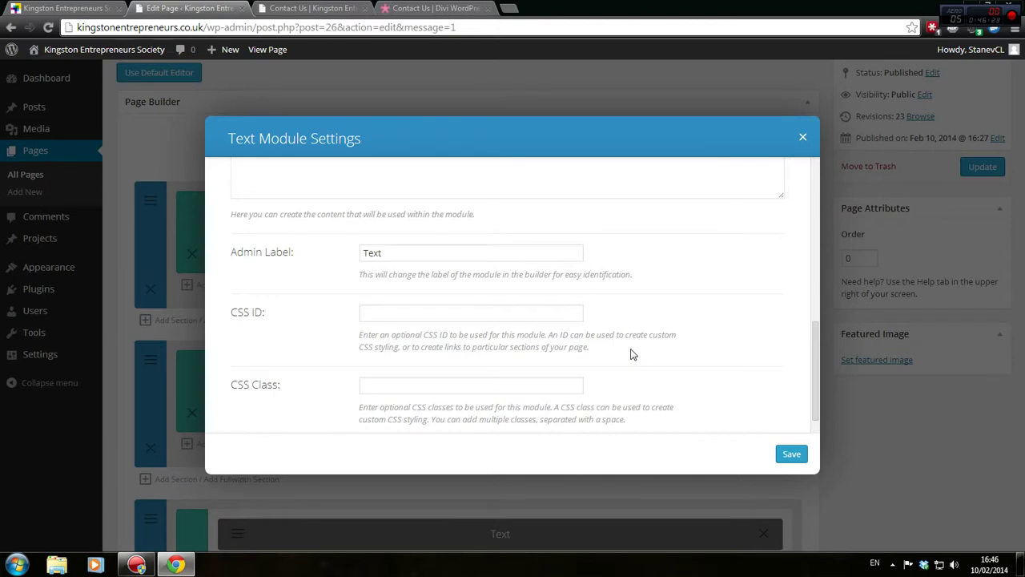
{"action": "scroll", "coordinate": [392, 281], "scroll_direction": "down", "scroll_amount": 1}
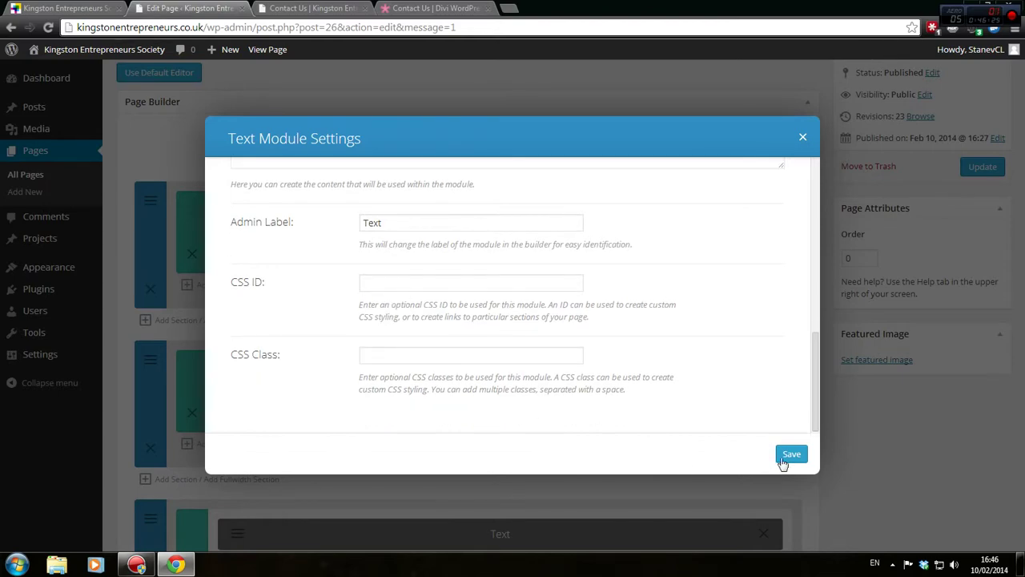
{"action": "left_click", "coordinate": [785, 457]}
{"action": "scroll", "coordinate": [939, 211], "scroll_direction": "up", "scroll_amount": 3}
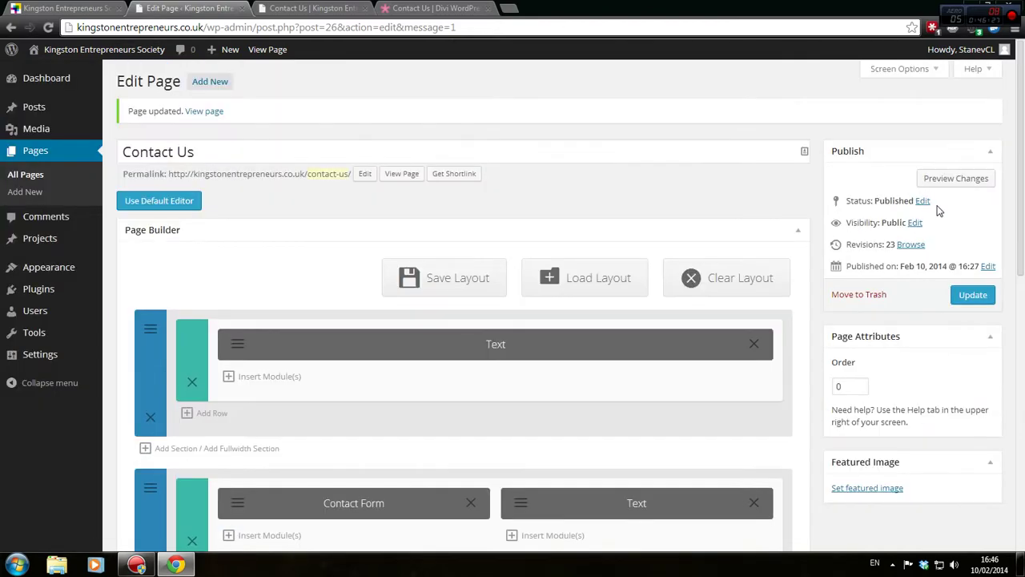
Update the page, compare the Contact Our Society preview with the demo, and reopen the header Text settings
{"action": "left_click", "coordinate": [969, 298]}
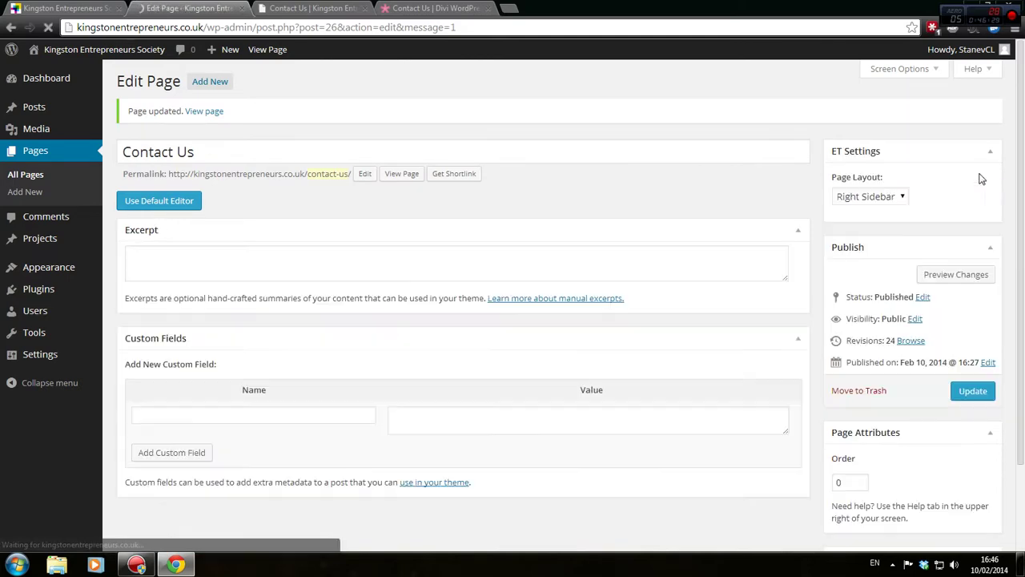
{"action": "left_click", "coordinate": [959, 179]}
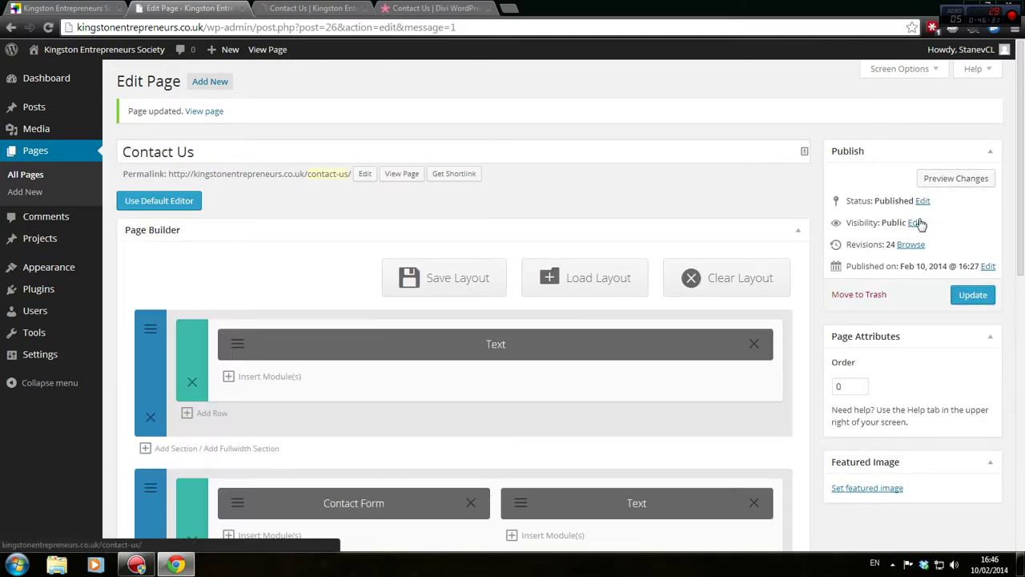
{"action": "left_click", "coordinate": [340, 8]}
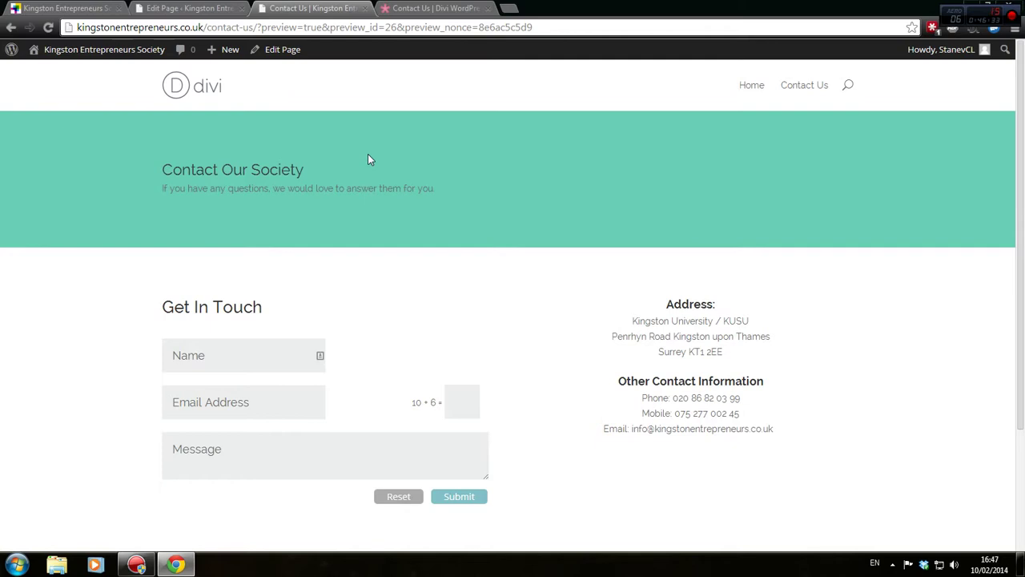
{"action": "left_click", "coordinate": [427, 9]}
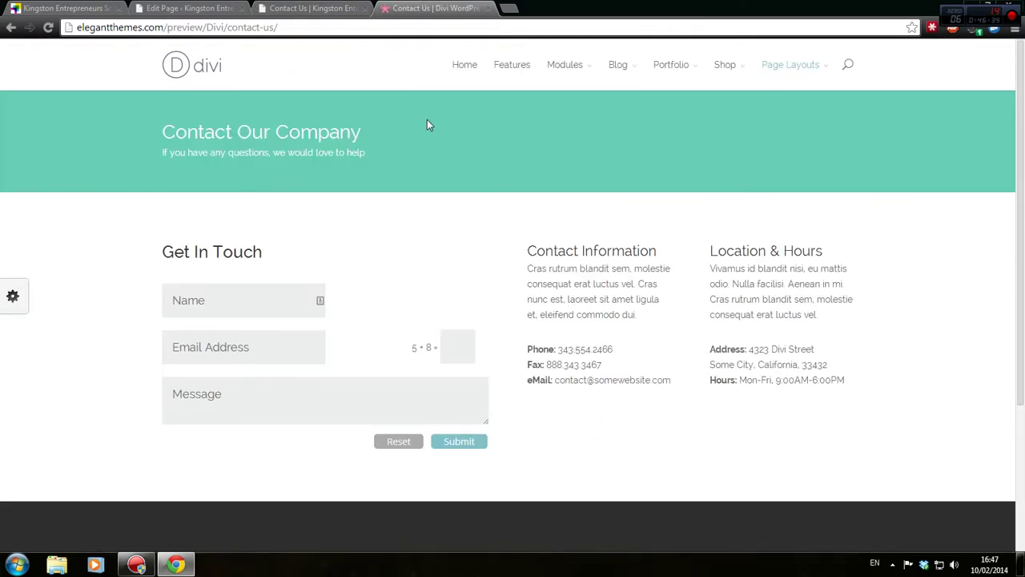
{"action": "left_click", "coordinate": [343, 8]}
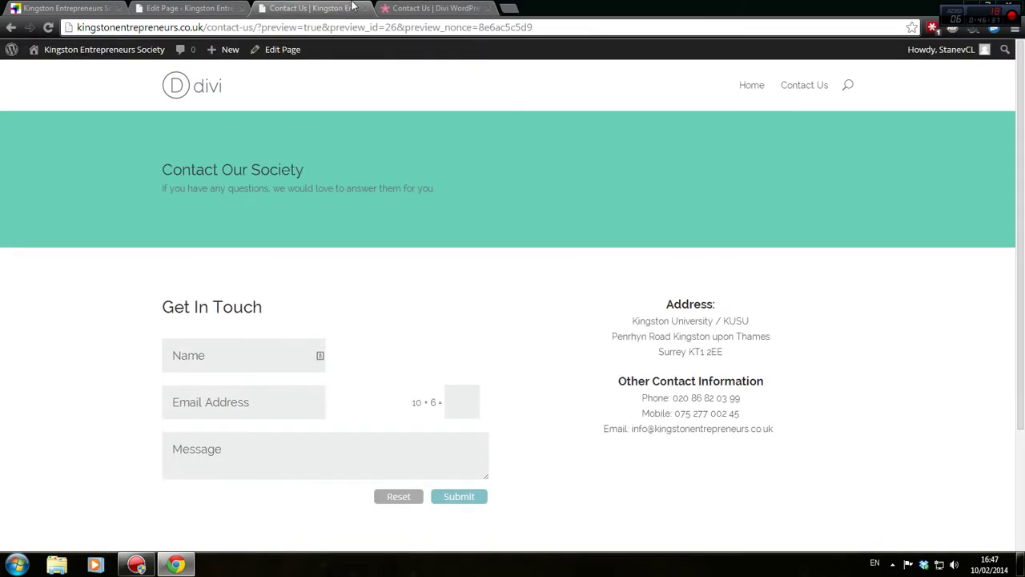
{"action": "left_click", "coordinate": [207, 8]}
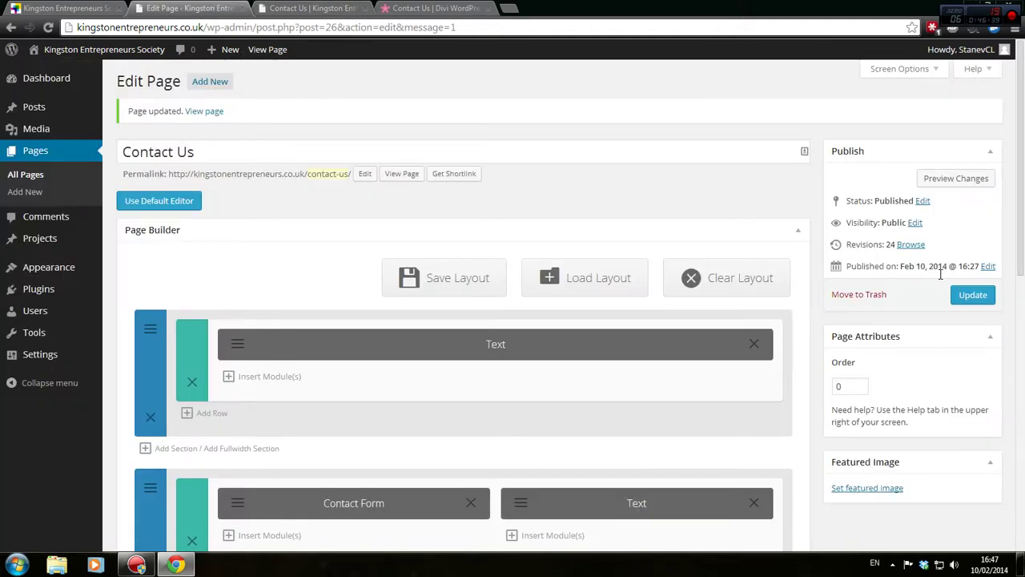
{"action": "left_click", "coordinate": [237, 343]}
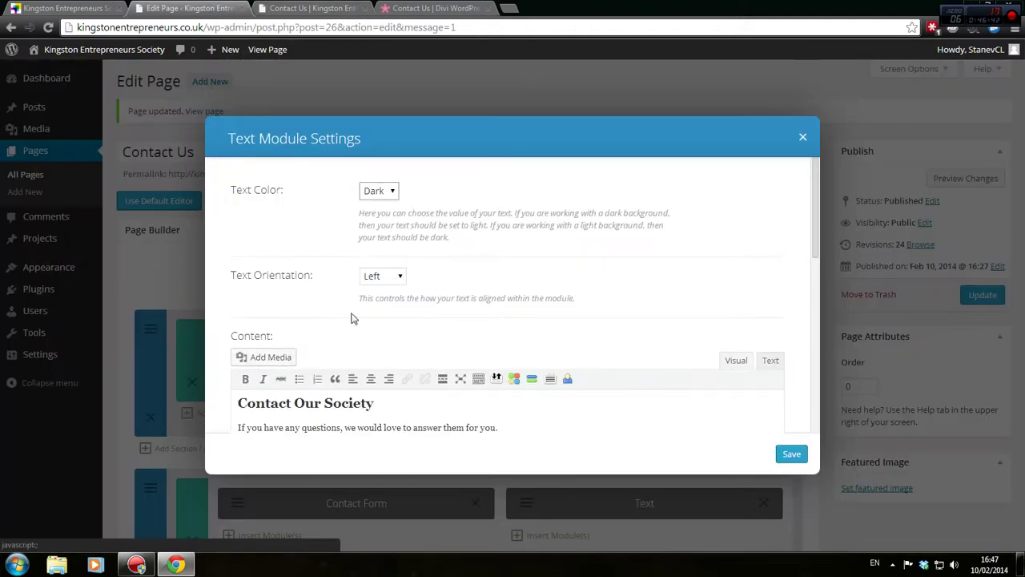
Select all header text and inspect the ET Box shortcode's shadow type, closing it without inserting
{"action": "scroll", "coordinate": [485, 312], "scroll_direction": "down", "scroll_amount": 2}
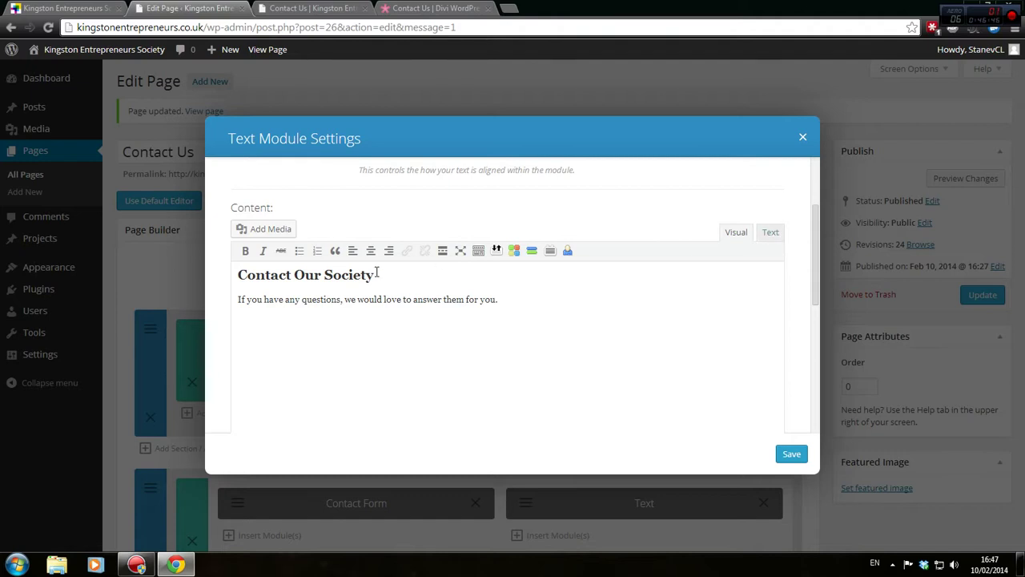
{"action": "left_click", "coordinate": [511, 295]}
{"action": "key", "text": "ctrl+a"}
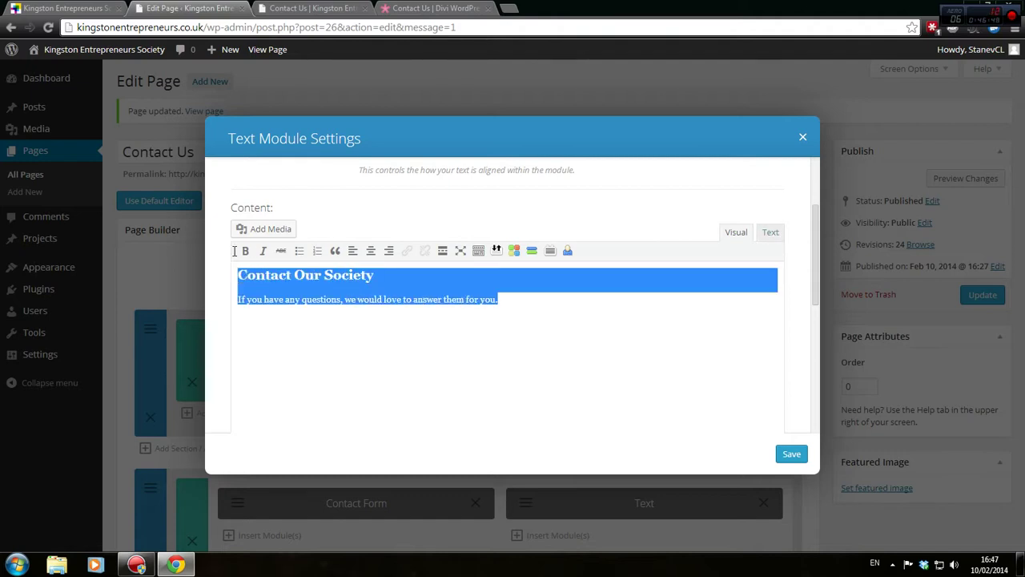
{"action": "left_click", "coordinate": [513, 250]}
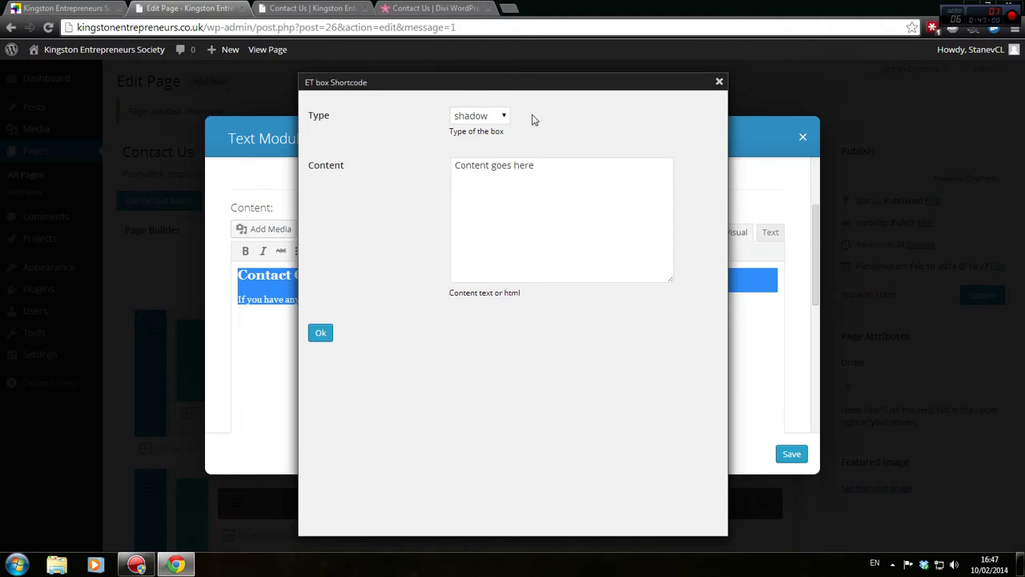
{"action": "left_click", "coordinate": [504, 116]}
{"action": "left_click", "coordinate": [506, 117]}
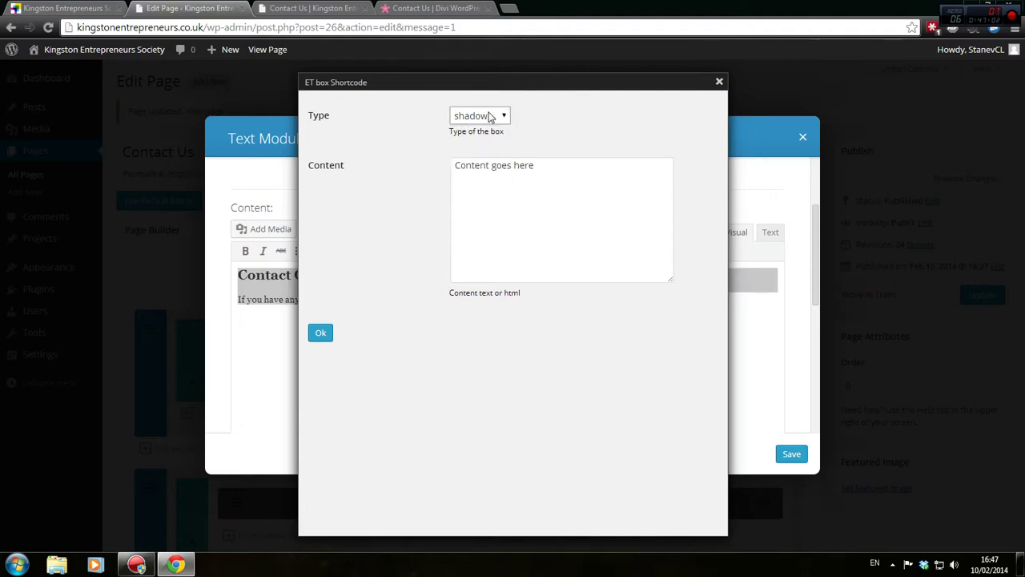
{"action": "left_click", "coordinate": [490, 117]}
{"action": "left_click", "coordinate": [501, 119]}
{"action": "left_click", "coordinate": [719, 82]}
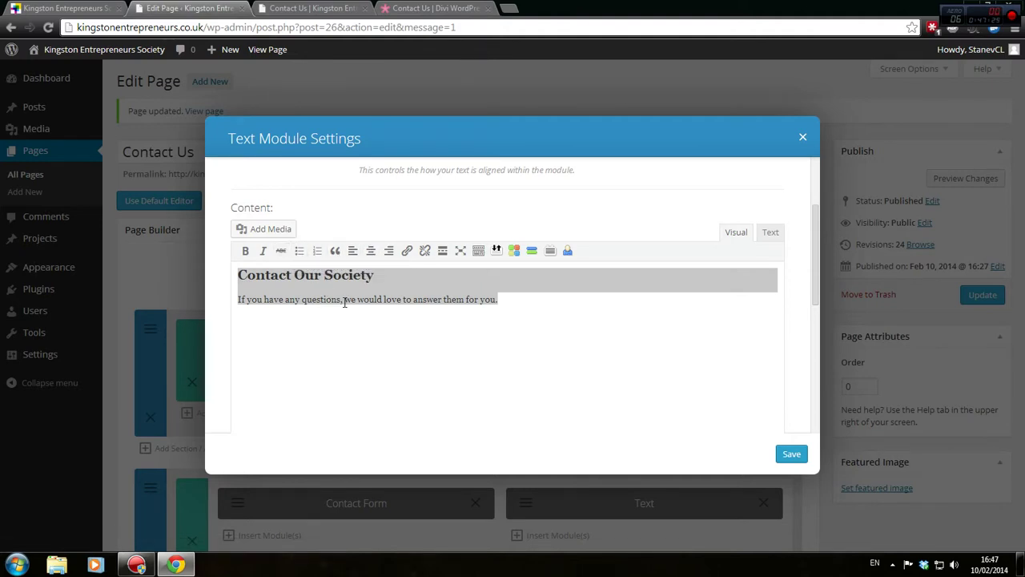
{"action": "left_click", "coordinate": [607, 314]}
Save the header Text module with its heading and sentence unchanged
{"action": "scroll", "coordinate": [597, 328], "scroll_direction": "up", "scroll_amount": 2}
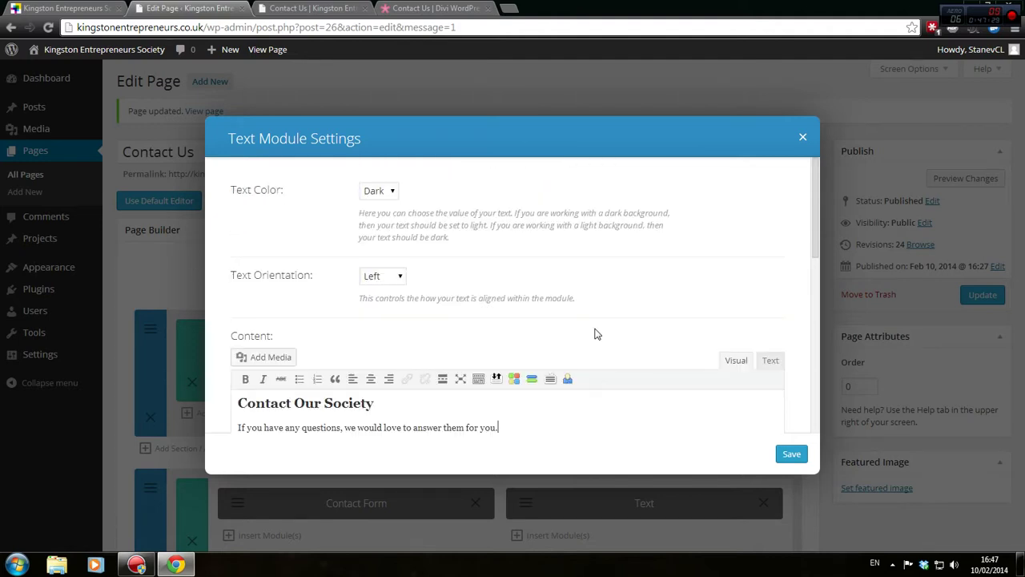
{"action": "scroll", "coordinate": [595, 334], "scroll_direction": "down", "scroll_amount": 3}
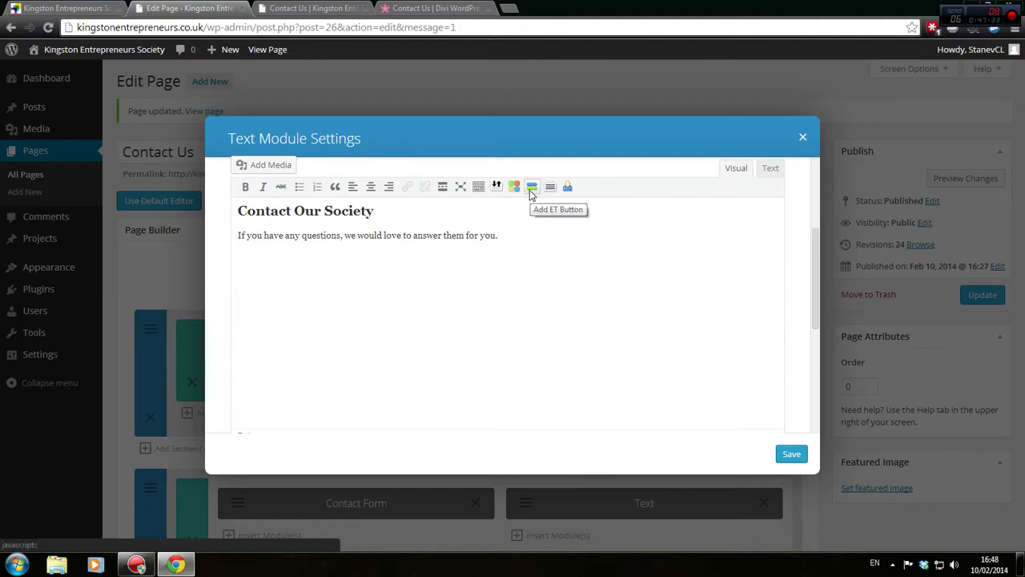
{"action": "scroll", "coordinate": [368, 193], "scroll_direction": "up", "scroll_amount": 2}
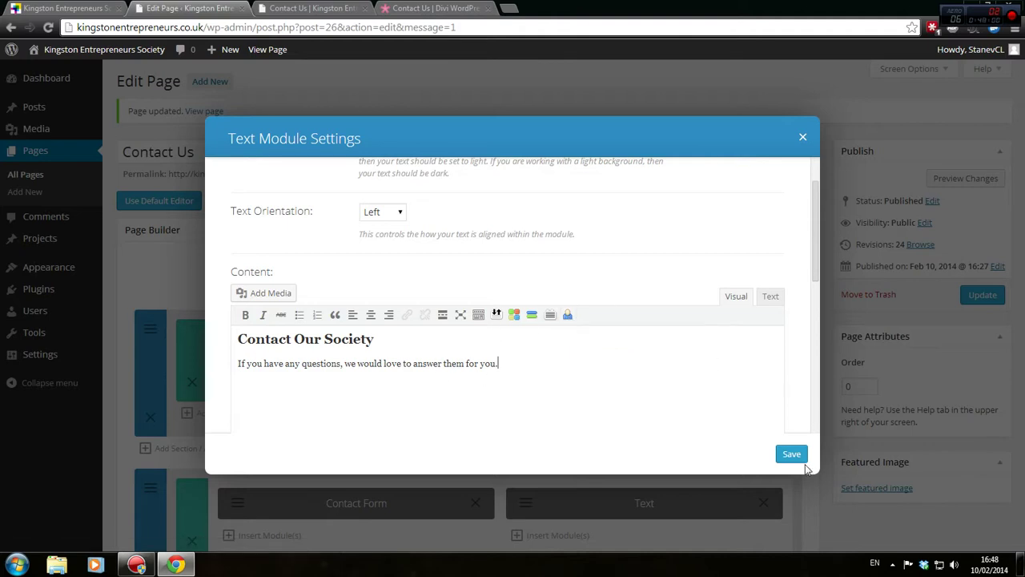
{"action": "left_click", "coordinate": [790, 453]}
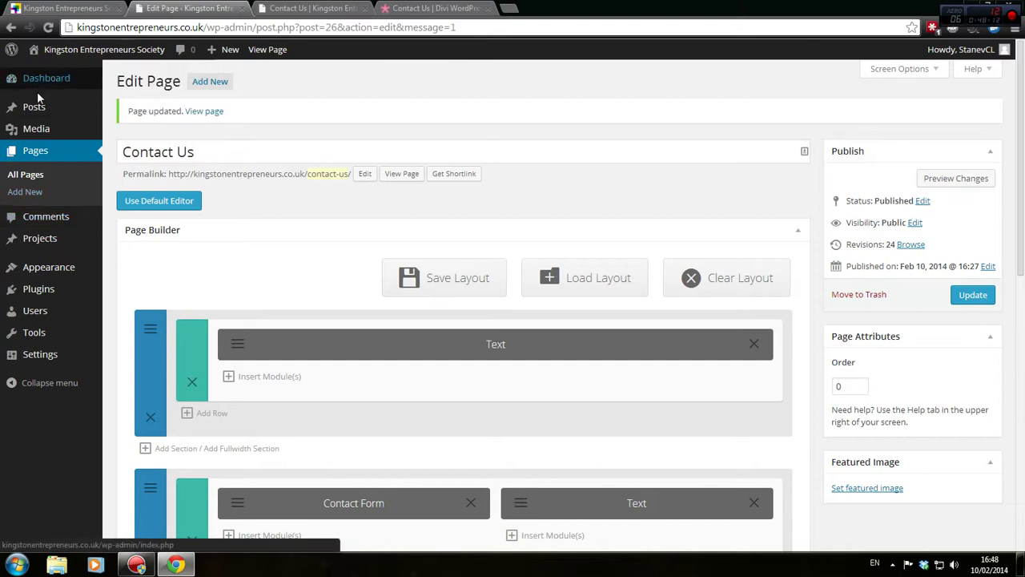
{"action": "mouse_move", "coordinate": [64, 73]}
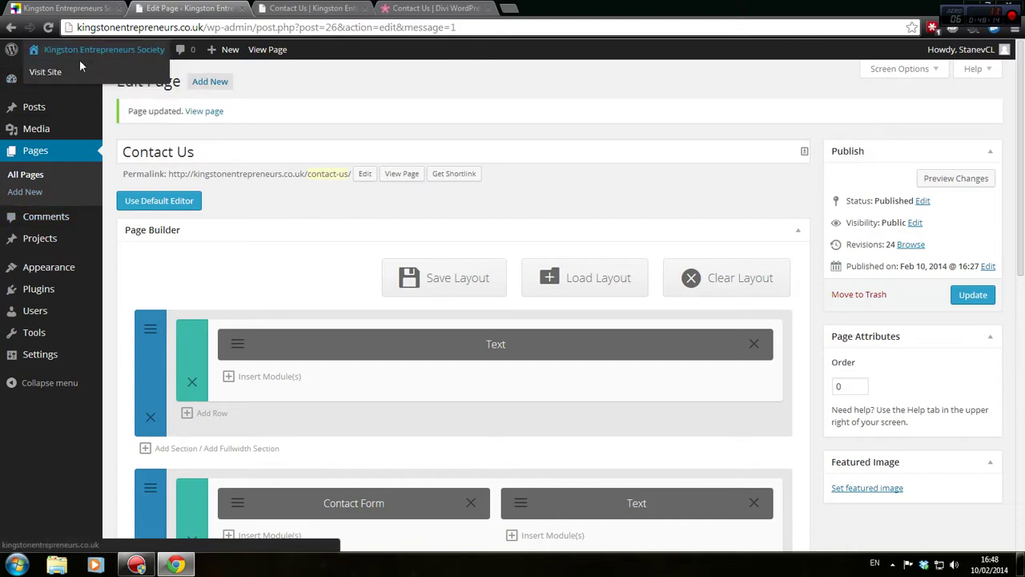
{"action": "mouse_move", "coordinate": [12, 297]}
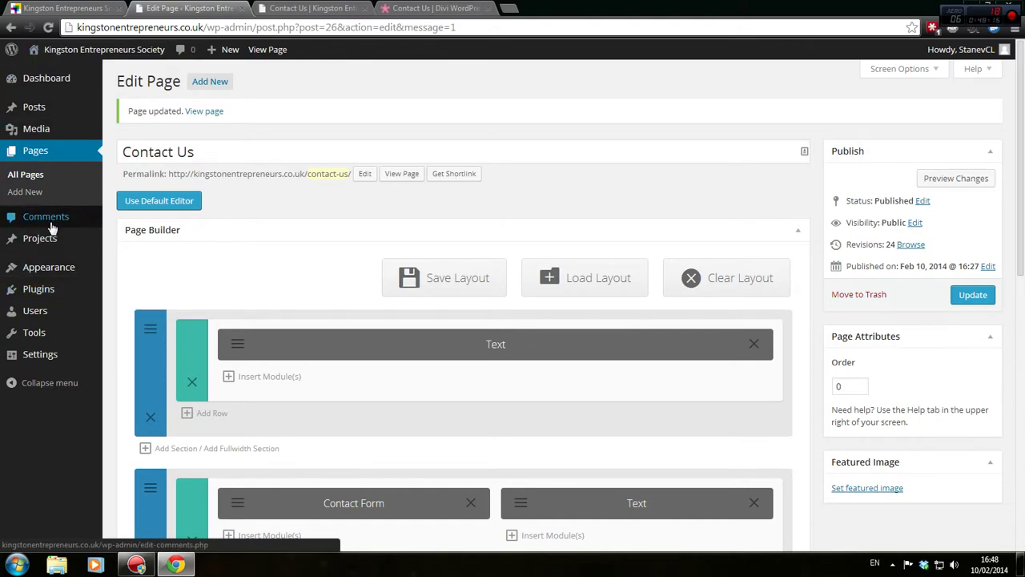
{"action": "scroll", "coordinate": [302, 318], "scroll_direction": "down", "scroll_amount": 3}
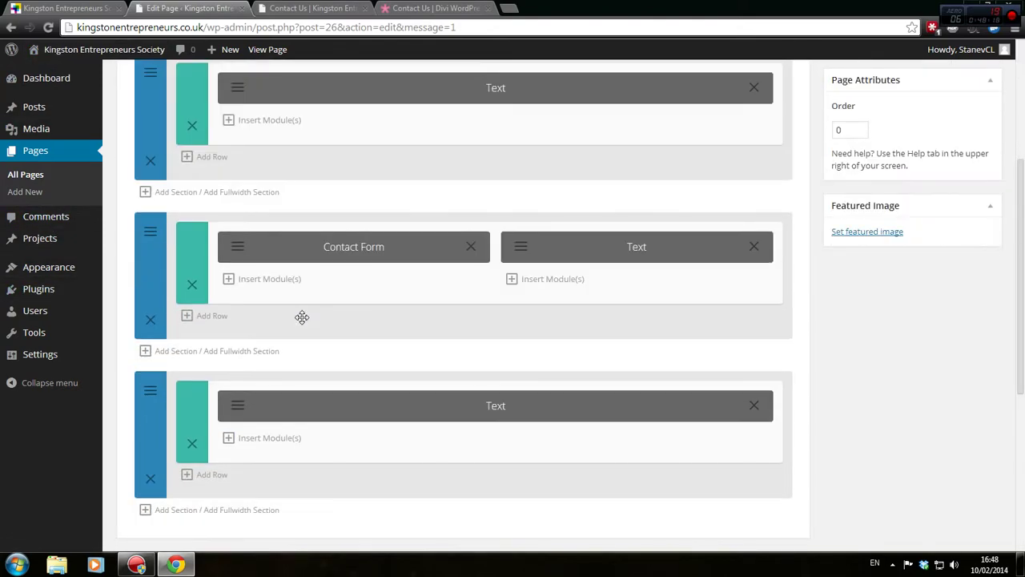
{"action": "scroll", "coordinate": [302, 317], "scroll_direction": "down", "scroll_amount": 4}
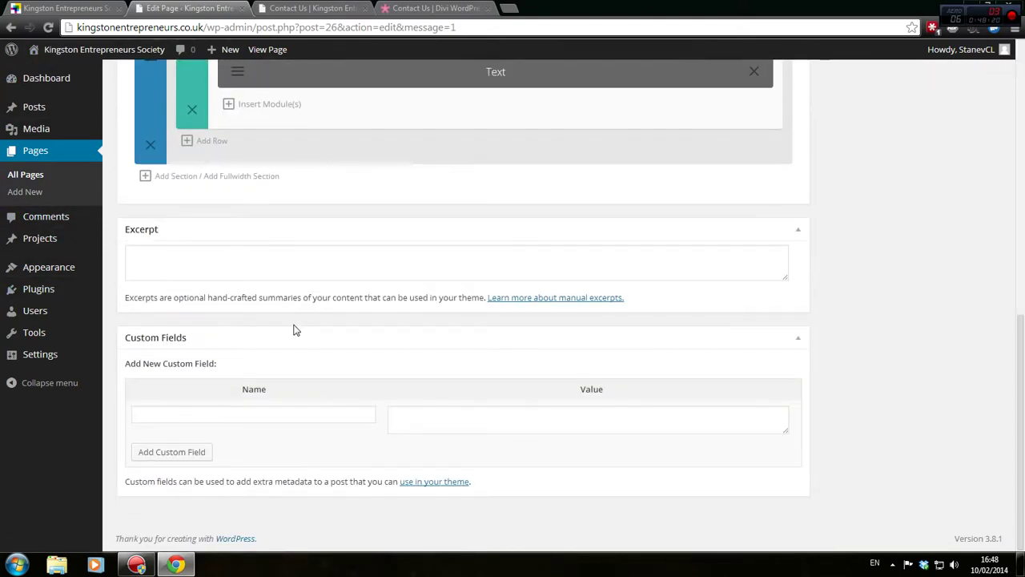
{"action": "scroll", "coordinate": [293, 329], "scroll_direction": "up", "scroll_amount": 5}
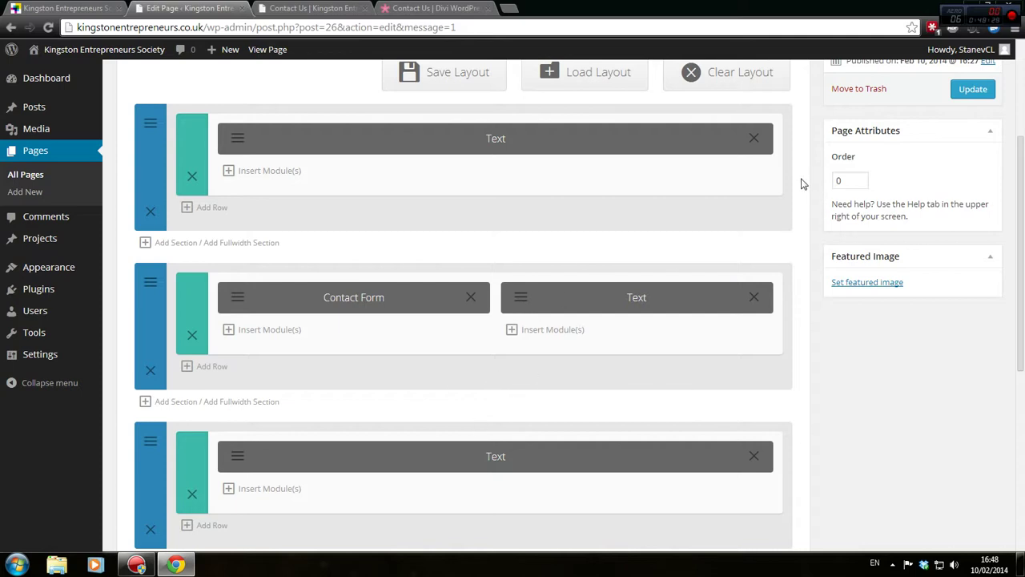
Set the header Text module's text colour to Light, update the page and preview it
{"action": "scroll", "coordinate": [680, 172], "scroll_direction": "up", "scroll_amount": 1}
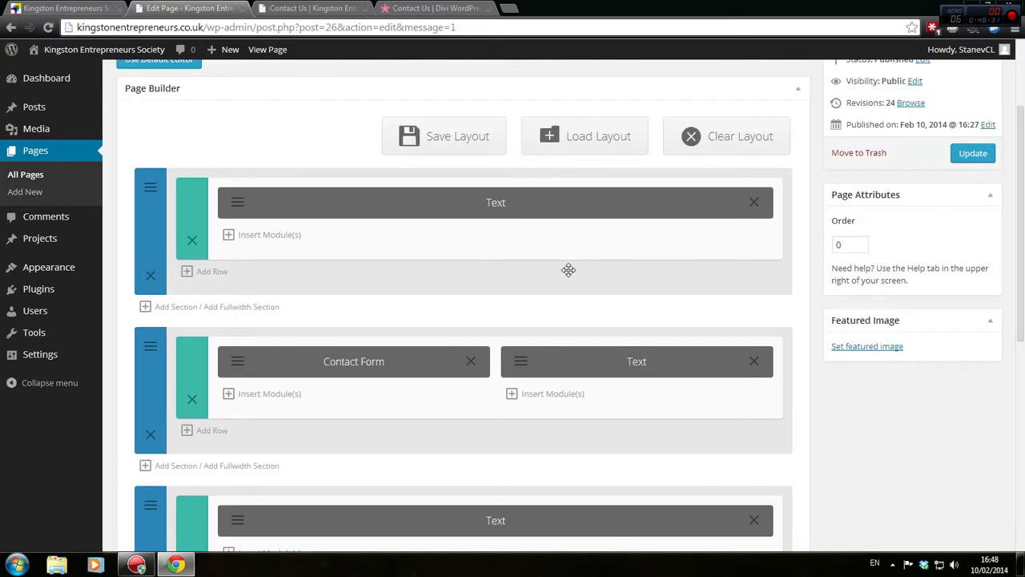
{"action": "left_click", "coordinate": [242, 211]}
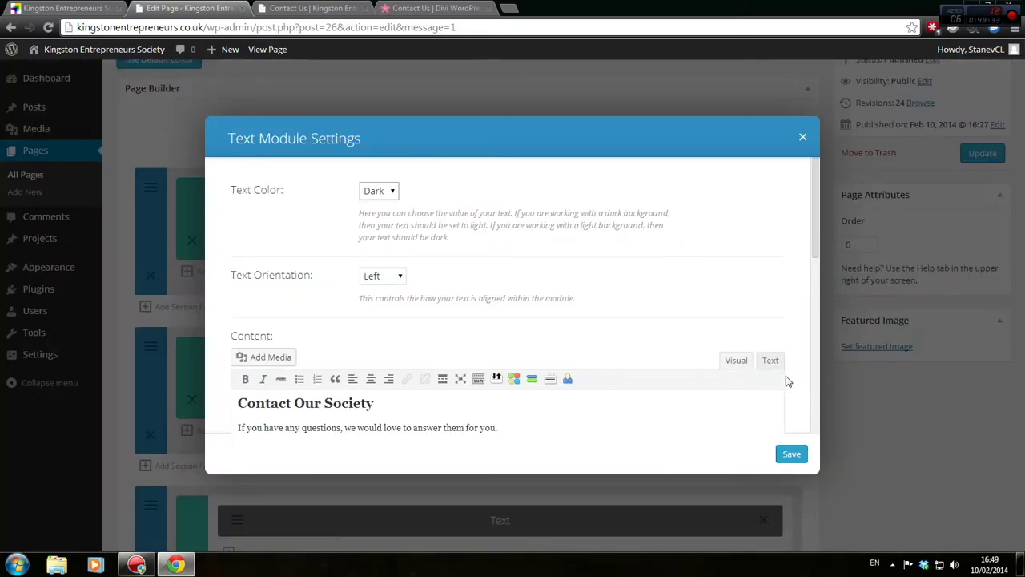
{"action": "left_click", "coordinate": [385, 196]}
{"action": "left_click", "coordinate": [375, 220]}
{"action": "left_click", "coordinate": [793, 459]}
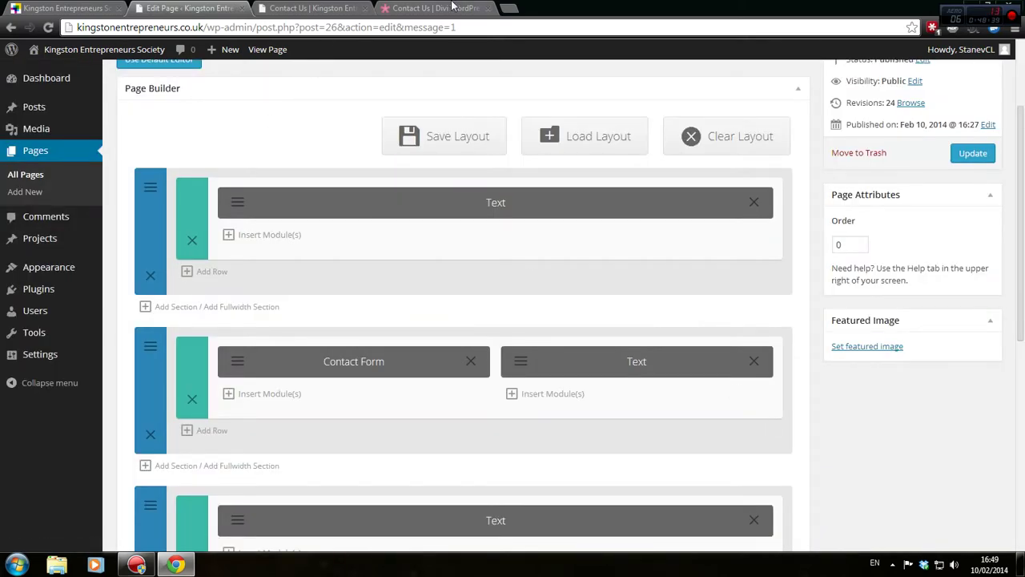
{"action": "left_click", "coordinate": [453, 3]}
{"action": "left_click", "coordinate": [272, 6]}
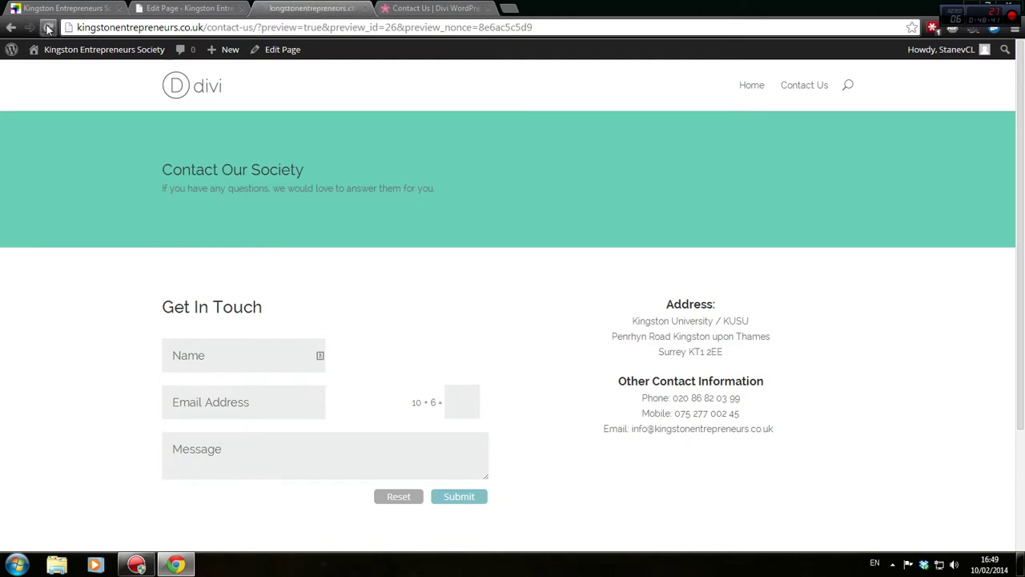
{"action": "left_click", "coordinate": [181, 8]}
{"action": "scroll", "coordinate": [966, 216], "scroll_direction": "up", "scroll_amount": 2}
{"action": "left_click", "coordinate": [977, 295]}
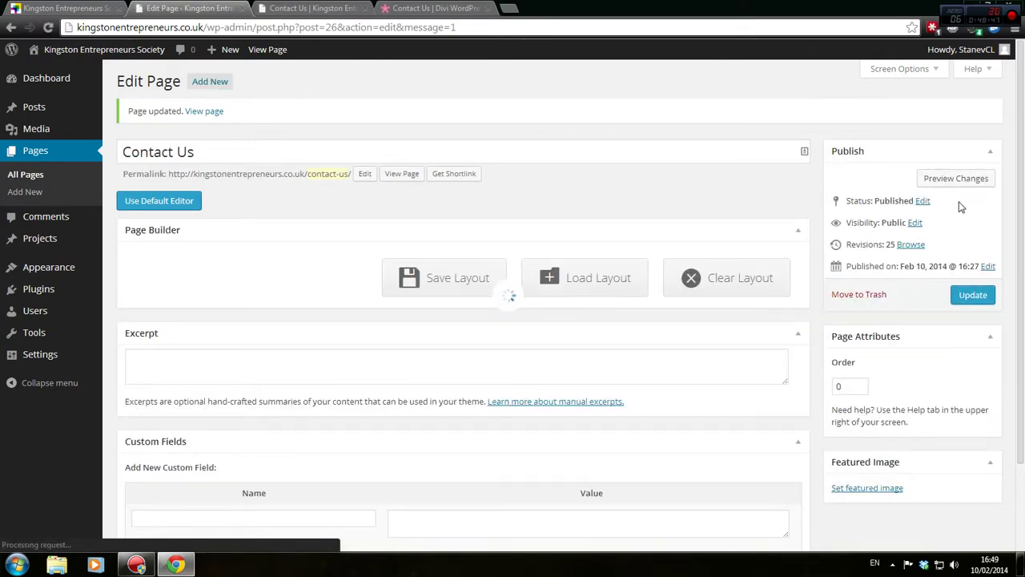
{"action": "left_click", "coordinate": [312, 8]}
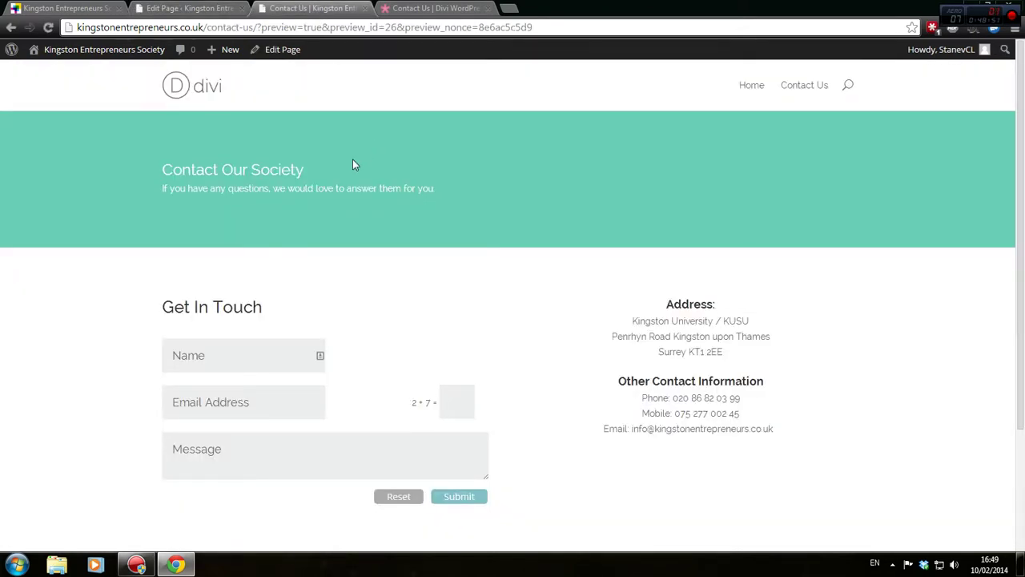
{"action": "left_click", "coordinate": [217, 8]}
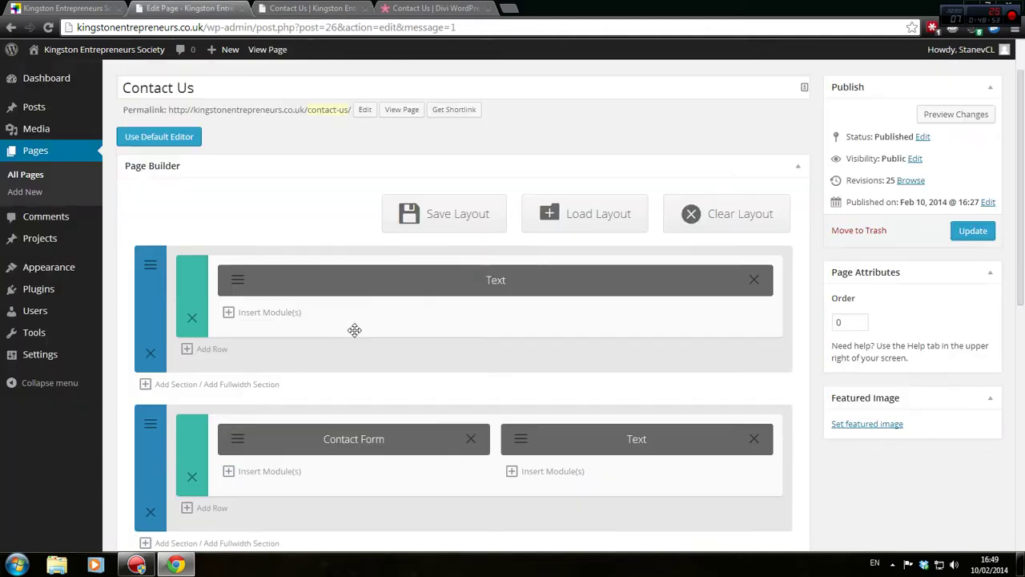
Change the heading from <h2> to <h1>, save, update and preview the Contact Us page
{"action": "left_click", "coordinate": [237, 285]}
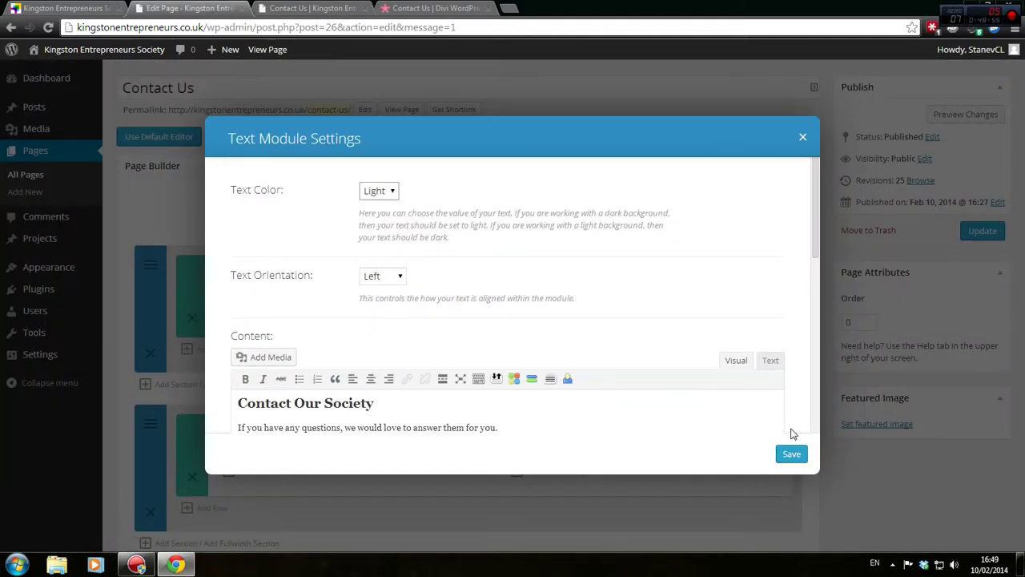
{"action": "left_click", "coordinate": [771, 361]}
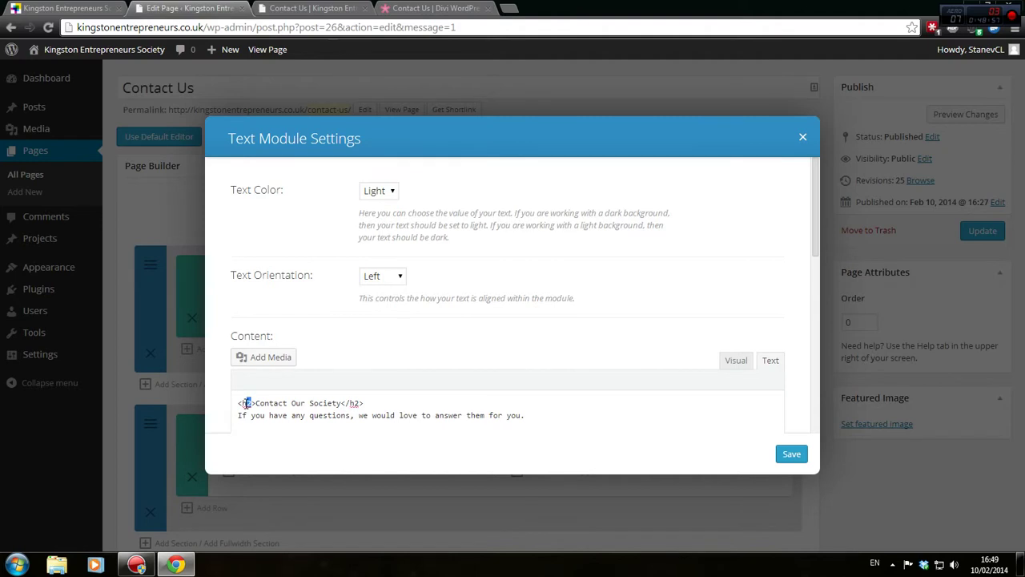
{"action": "type", "text": "1"}
{"action": "left_click", "coordinate": [790, 453]}
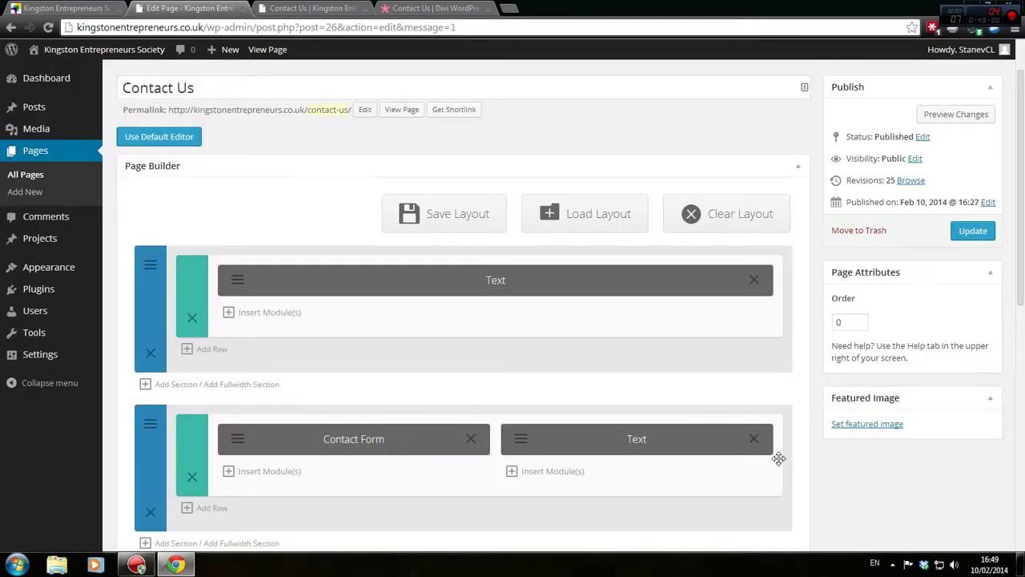
{"action": "left_click", "coordinate": [973, 231]}
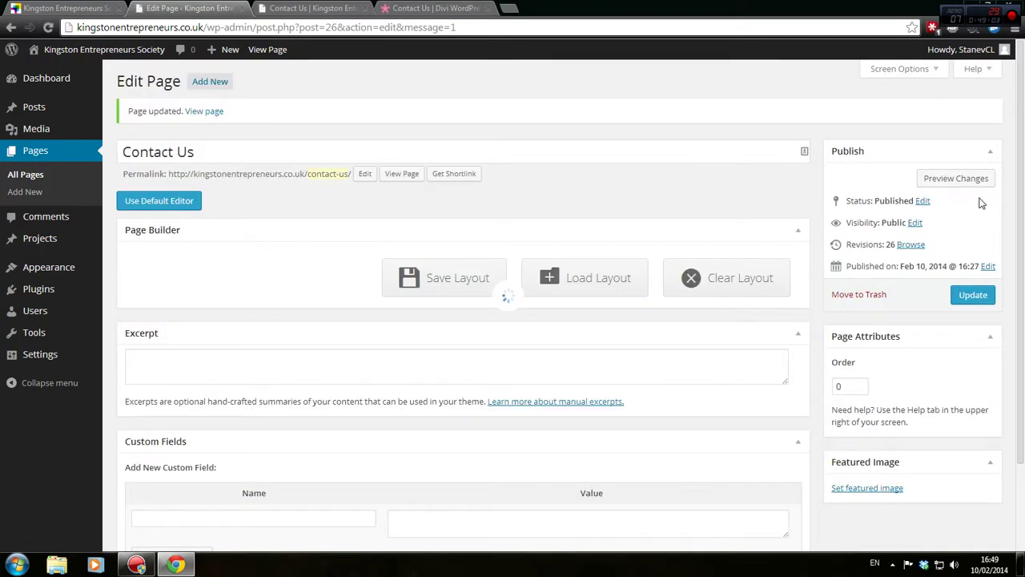
{"action": "left_click", "coordinate": [981, 181]}
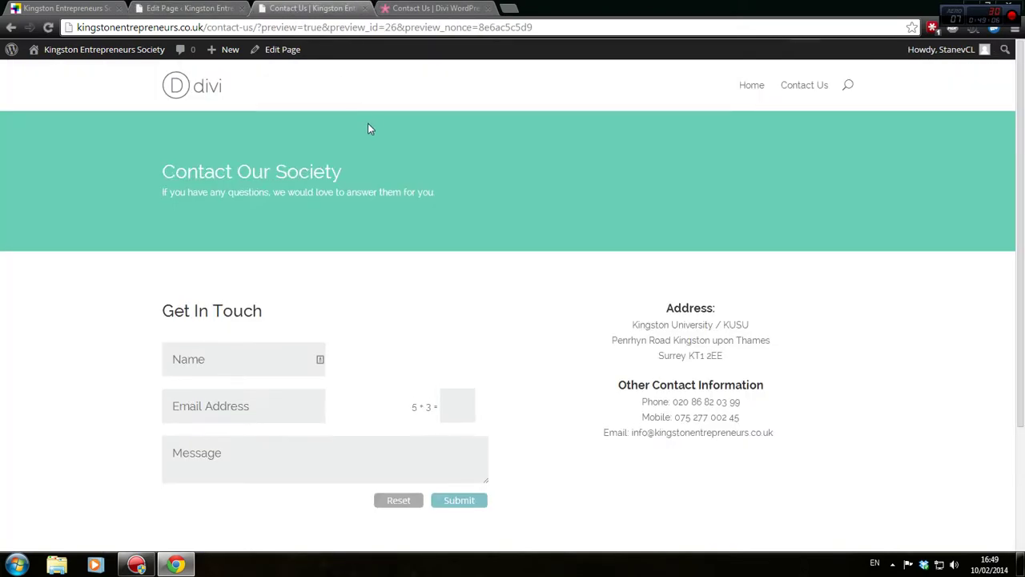
Review the home page and the live Contact Us page, then return to the page editor
{"action": "left_click", "coordinate": [177, 85]}
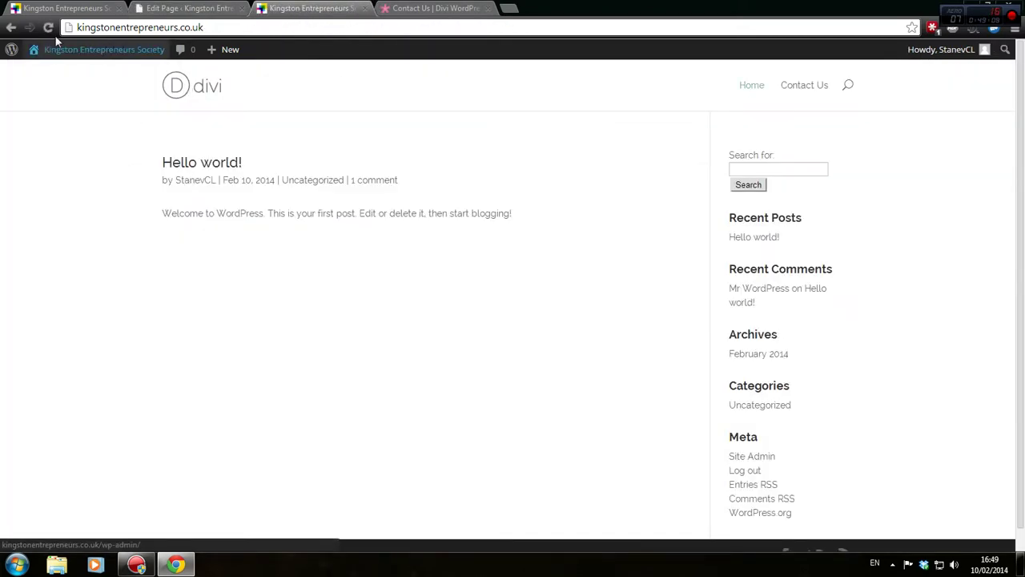
{"action": "left_click", "coordinate": [806, 90]}
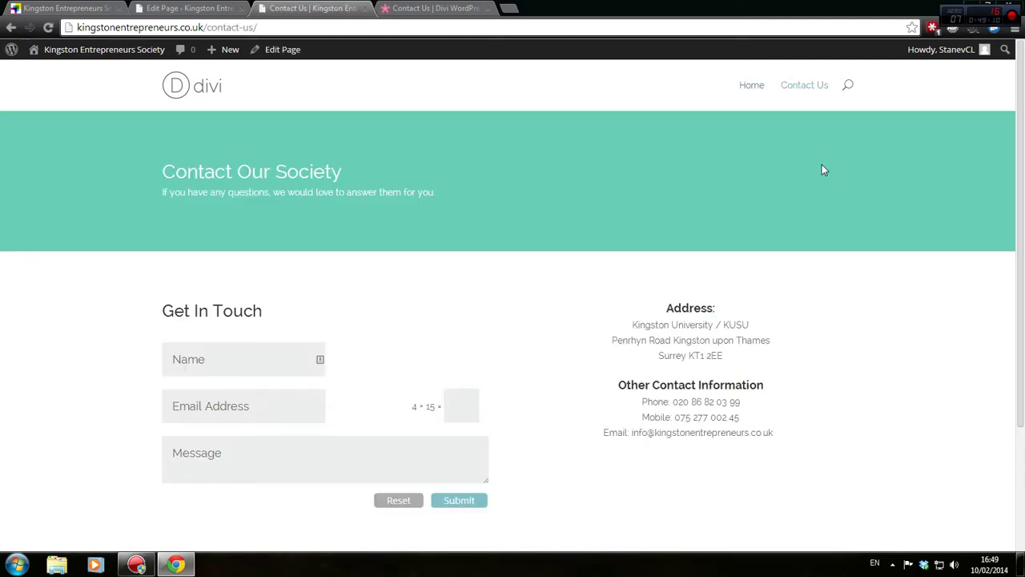
{"action": "scroll", "coordinate": [822, 167], "scroll_direction": "down", "scroll_amount": 3}
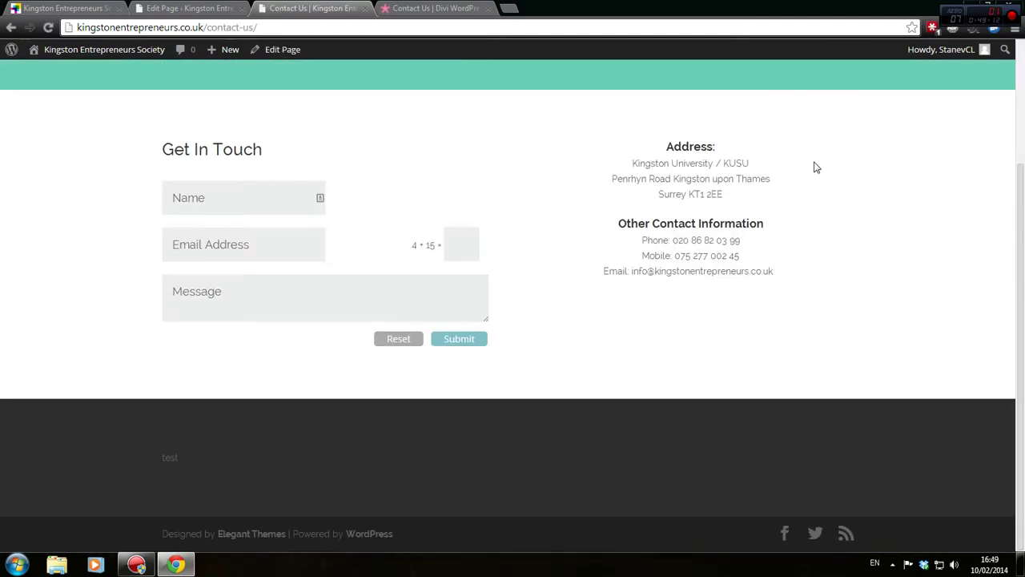
{"action": "scroll", "coordinate": [815, 167], "scroll_direction": "up", "scroll_amount": 3}
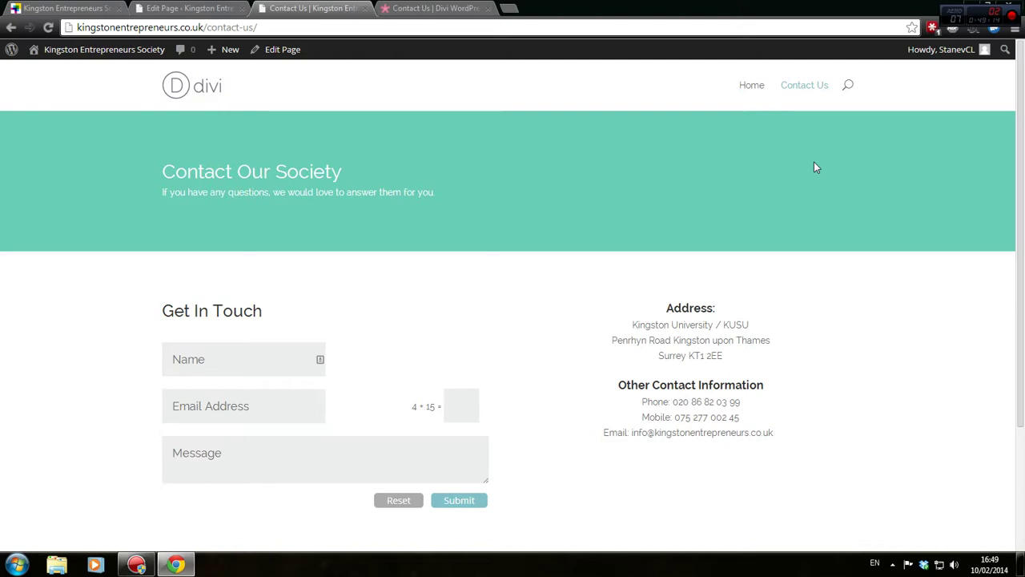
{"action": "scroll", "coordinate": [814, 167], "scroll_direction": "down", "scroll_amount": 3}
{"action": "scroll", "coordinate": [781, 187], "scroll_direction": "up", "scroll_amount": 3}
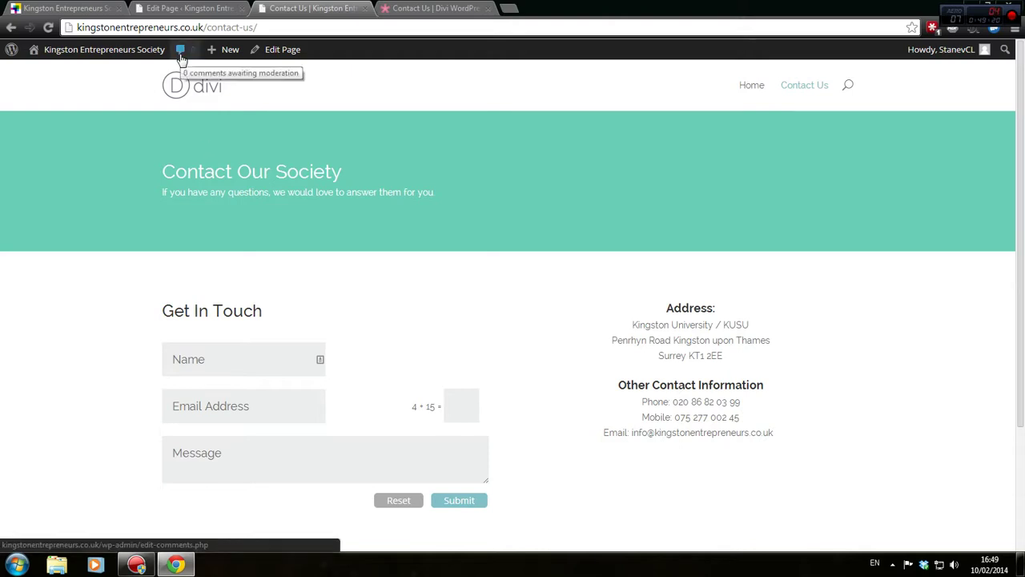
{"action": "left_click", "coordinate": [93, 7]}
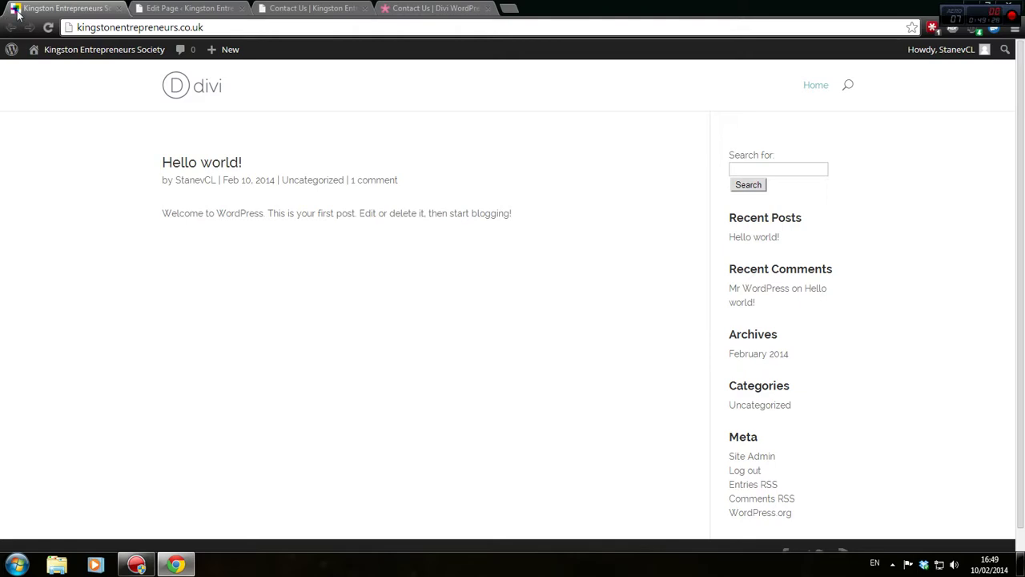
{"action": "left_click", "coordinate": [300, 8]}
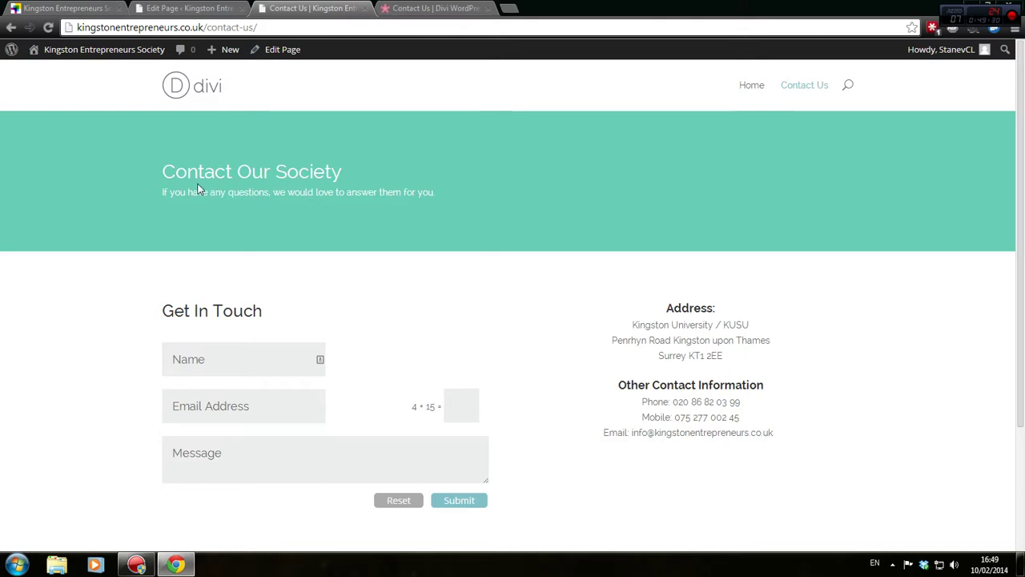
{"action": "scroll", "coordinate": [252, 240], "scroll_direction": "down", "scroll_amount": 2}
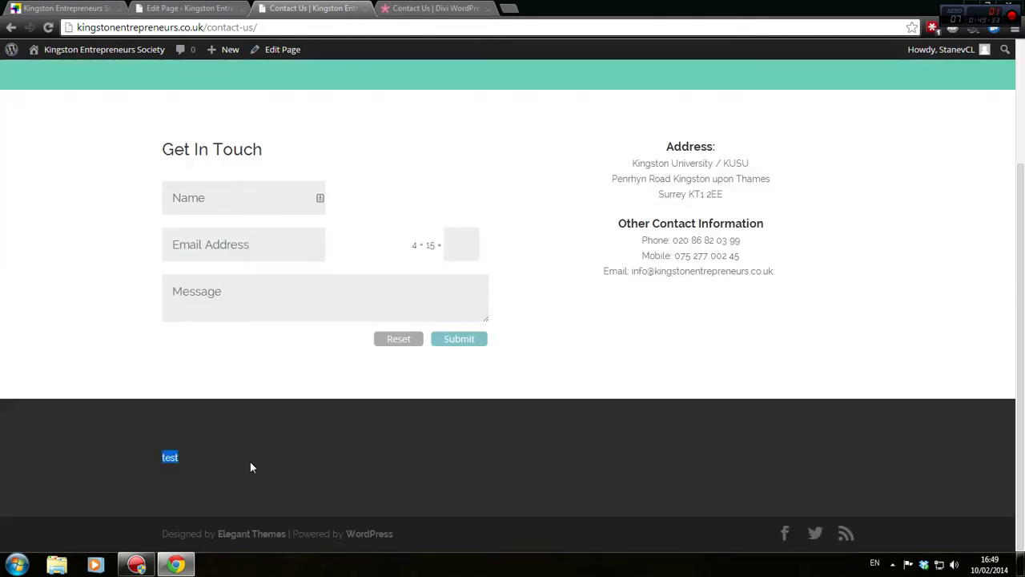
{"action": "key", "text": "ctrl+Page_Up"}
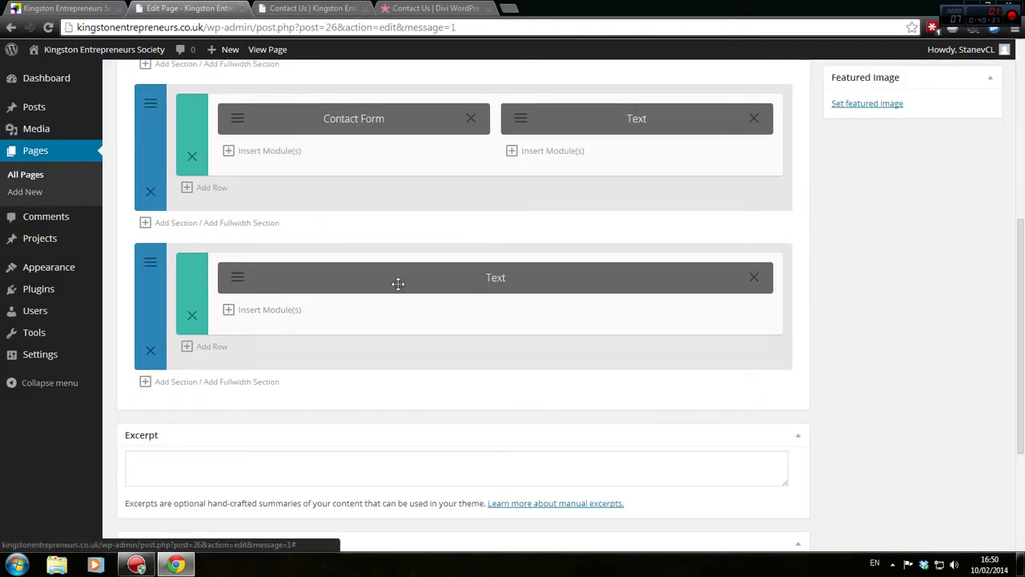
Delete the lower Text module and then remove its whole section
{"action": "left_click", "coordinate": [237, 275]}
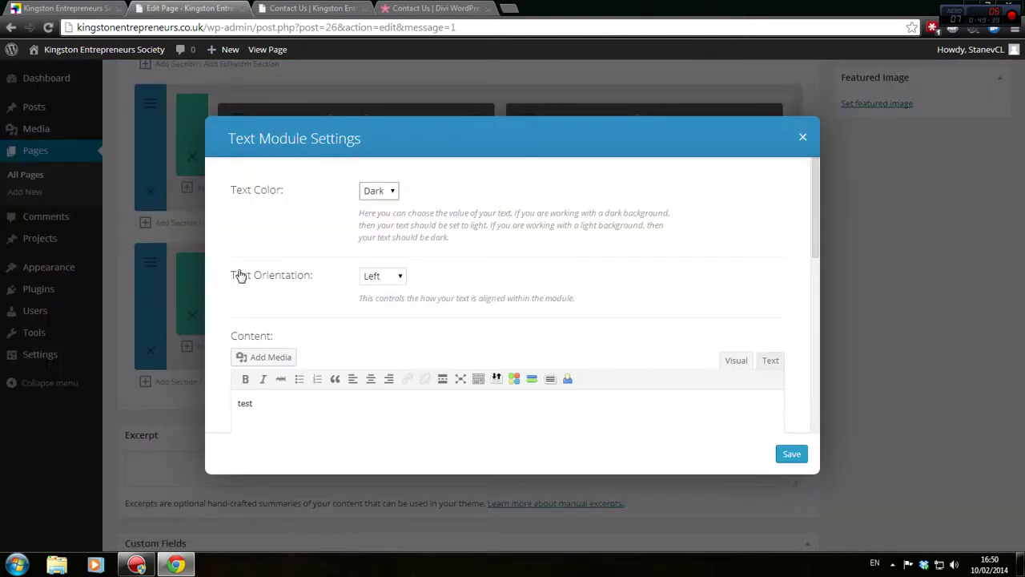
{"action": "left_click", "coordinate": [803, 136]}
{"action": "left_click", "coordinate": [755, 278]}
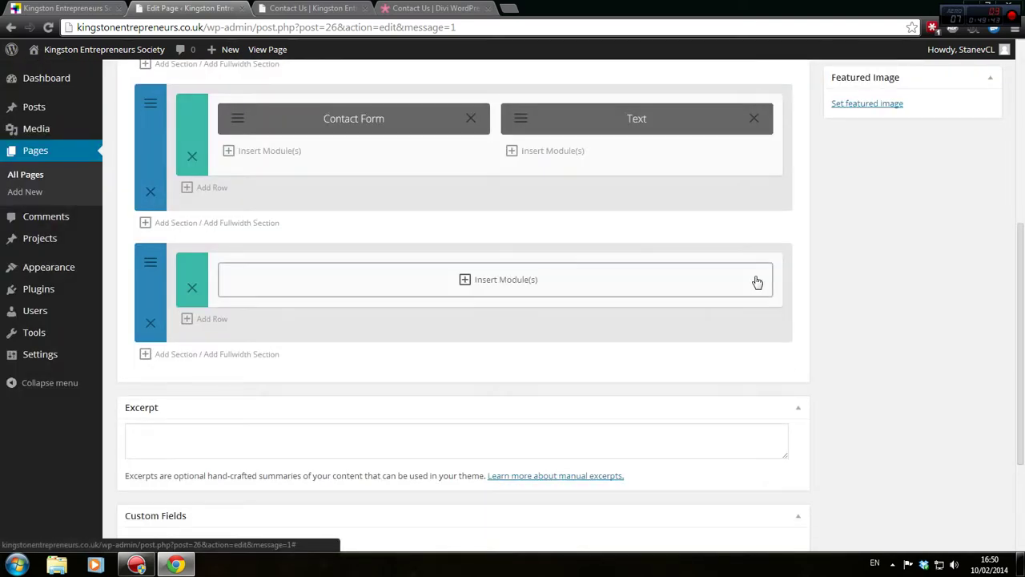
{"action": "left_click", "coordinate": [480, 280]}
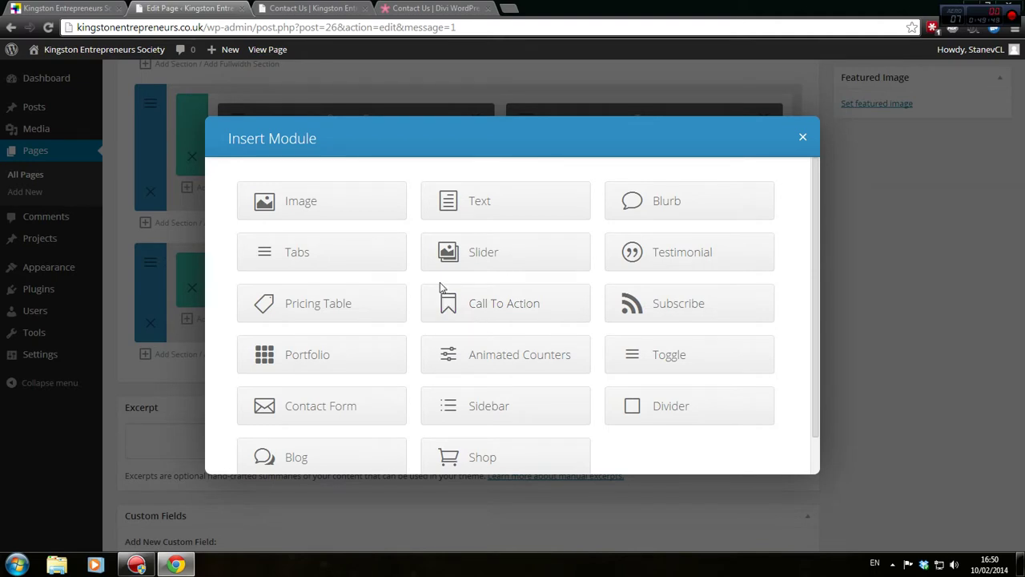
{"action": "scroll", "coordinate": [440, 282], "scroll_direction": "down", "scroll_amount": 1}
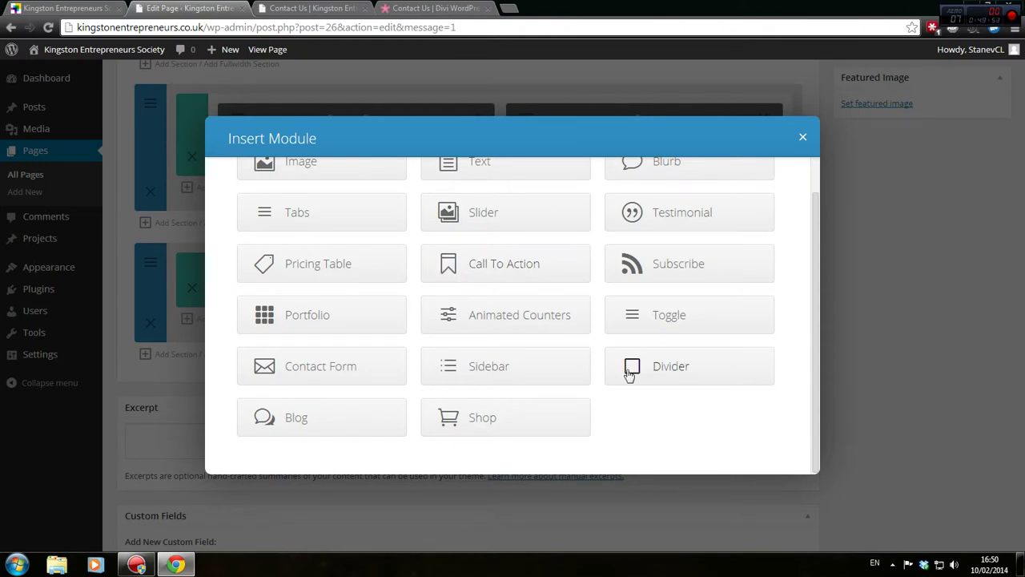
{"action": "scroll", "coordinate": [496, 358], "scroll_direction": "up", "scroll_amount": 1}
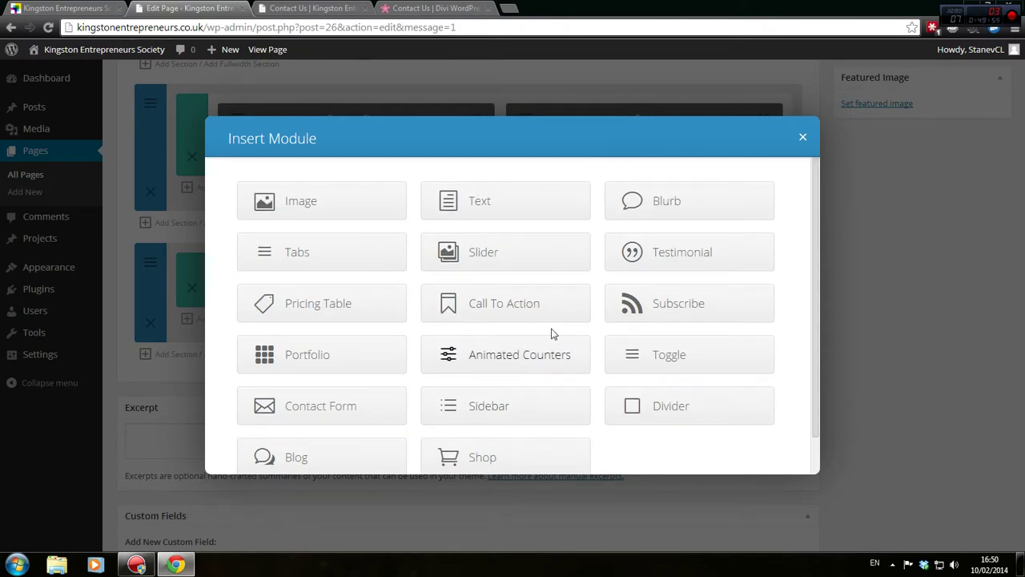
{"action": "left_click", "coordinate": [802, 137]}
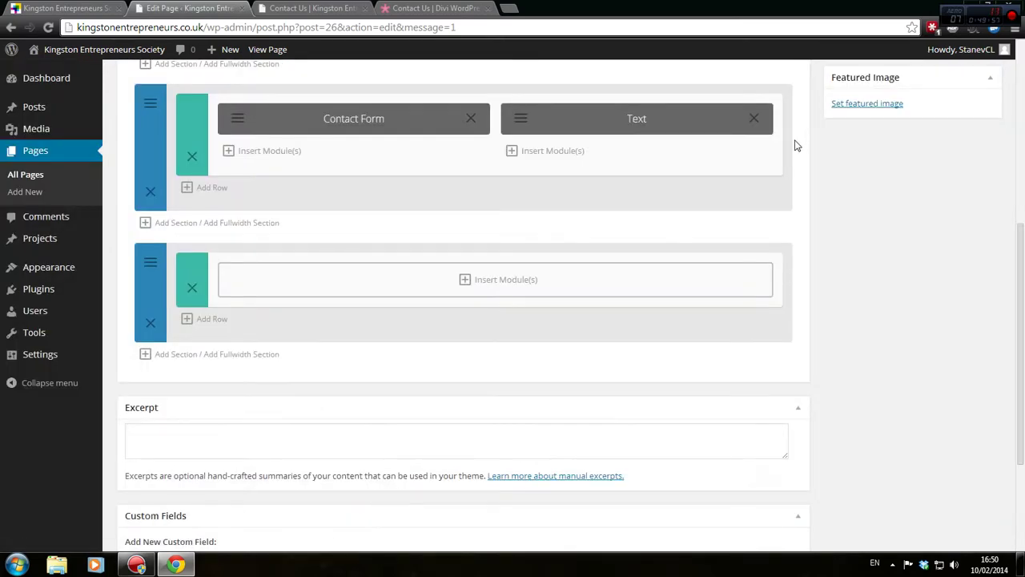
{"action": "left_click", "coordinate": [464, 279]}
{"action": "left_click", "coordinate": [803, 137]}
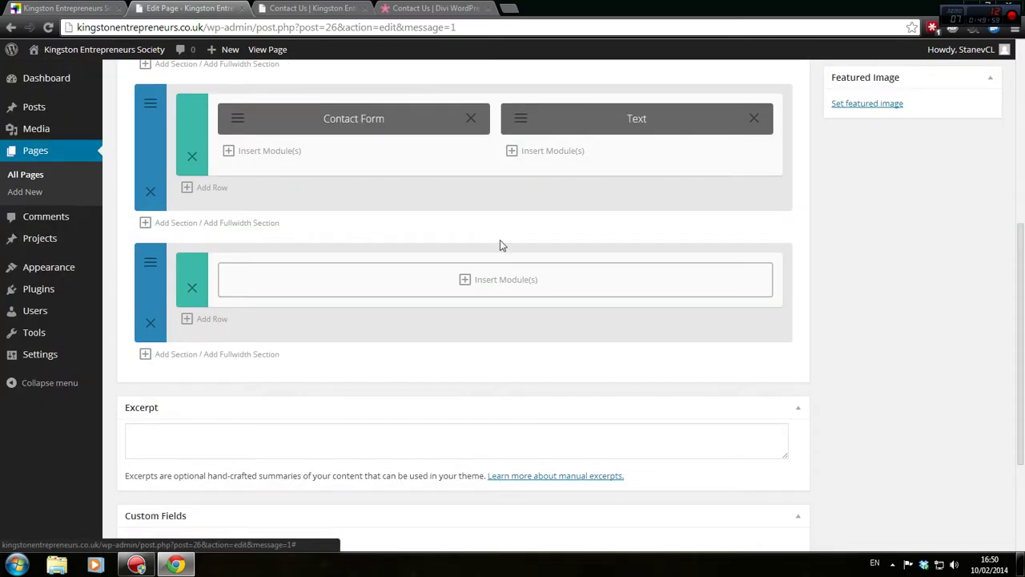
{"action": "left_click", "coordinate": [193, 287]}
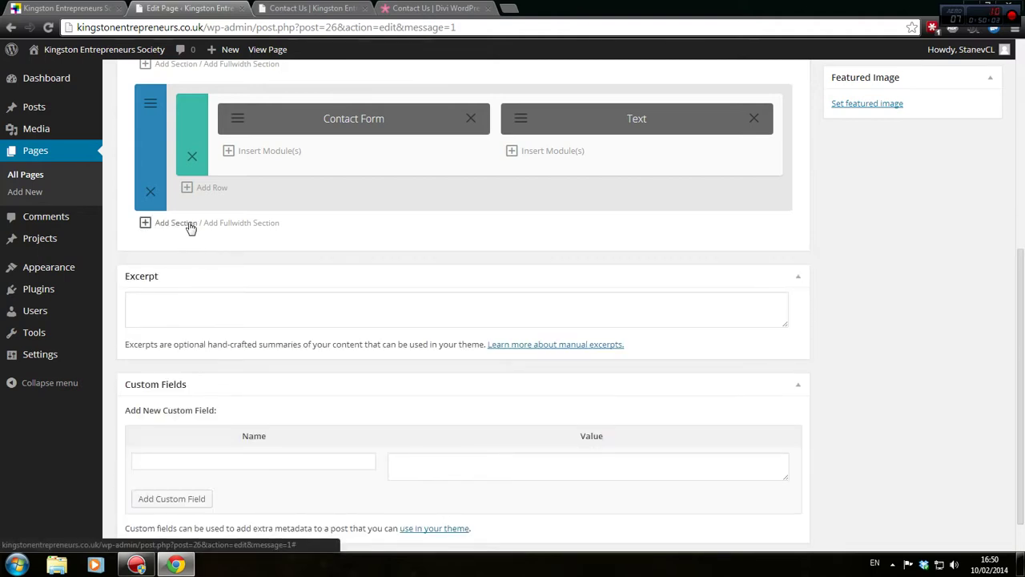
Add a new section with a 1/3 1/3 1/3 column row and open the first column's module choices
{"action": "left_click", "coordinate": [183, 224]}
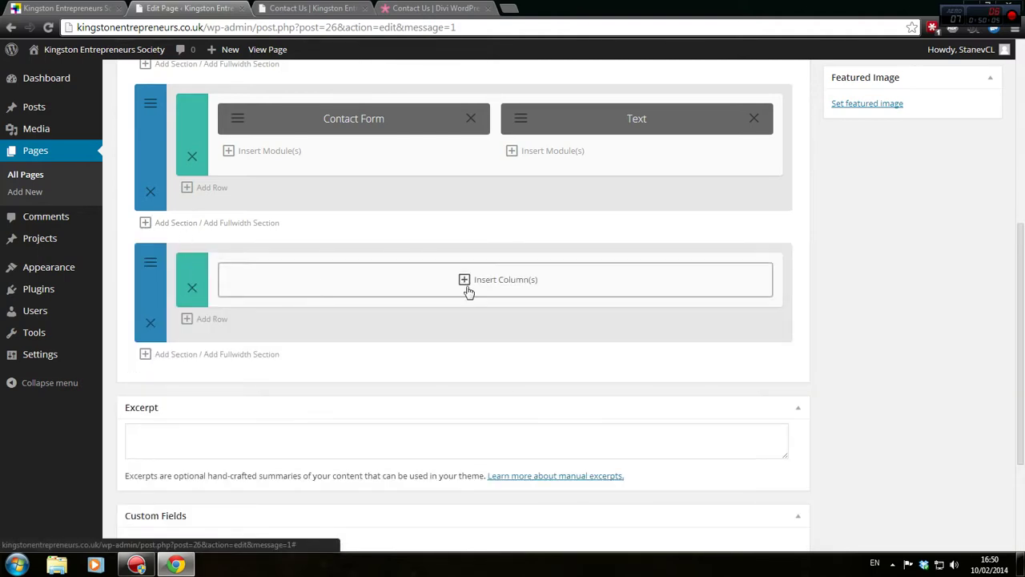
{"action": "left_click", "coordinate": [470, 290]}
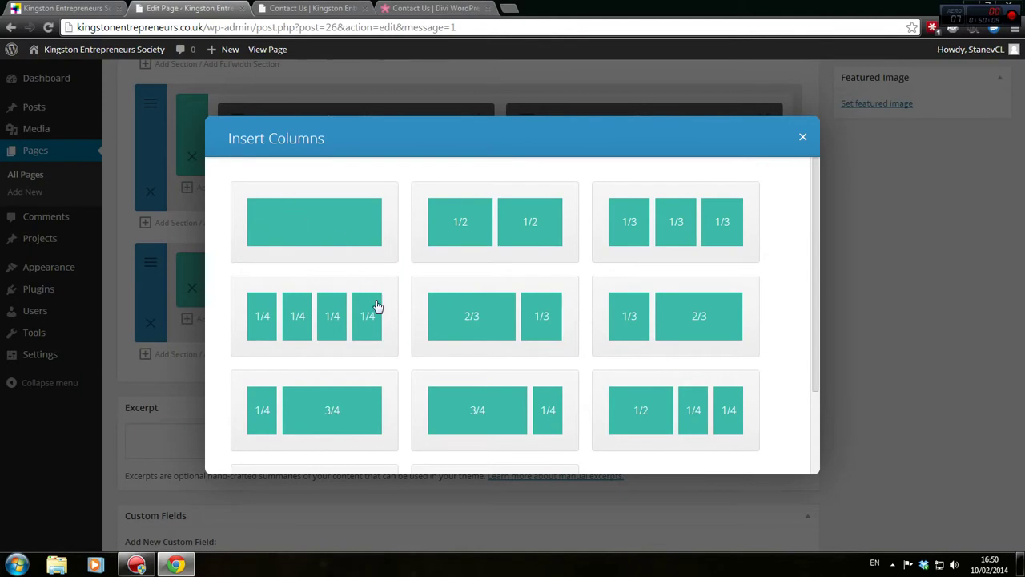
{"action": "left_click", "coordinate": [723, 223]}
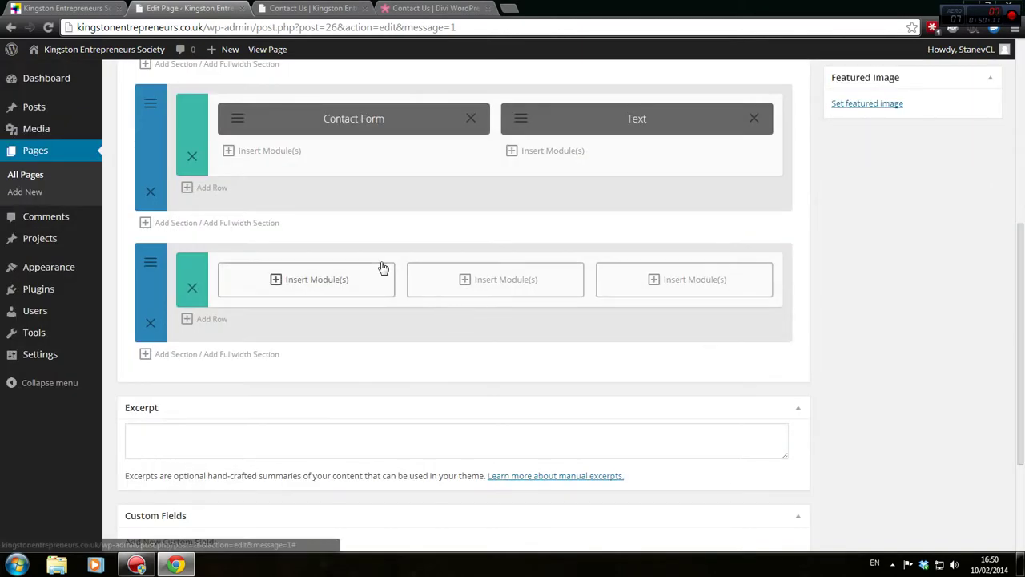
{"action": "left_click", "coordinate": [295, 279]}
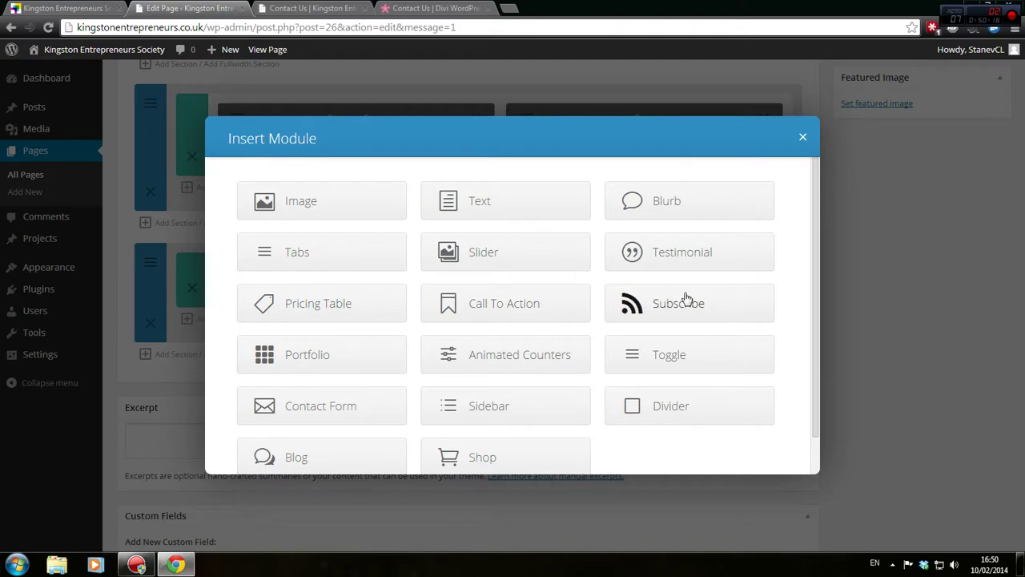
Add a Call To Action module and enter its title, Call to action
{"action": "left_click", "coordinate": [483, 310]}
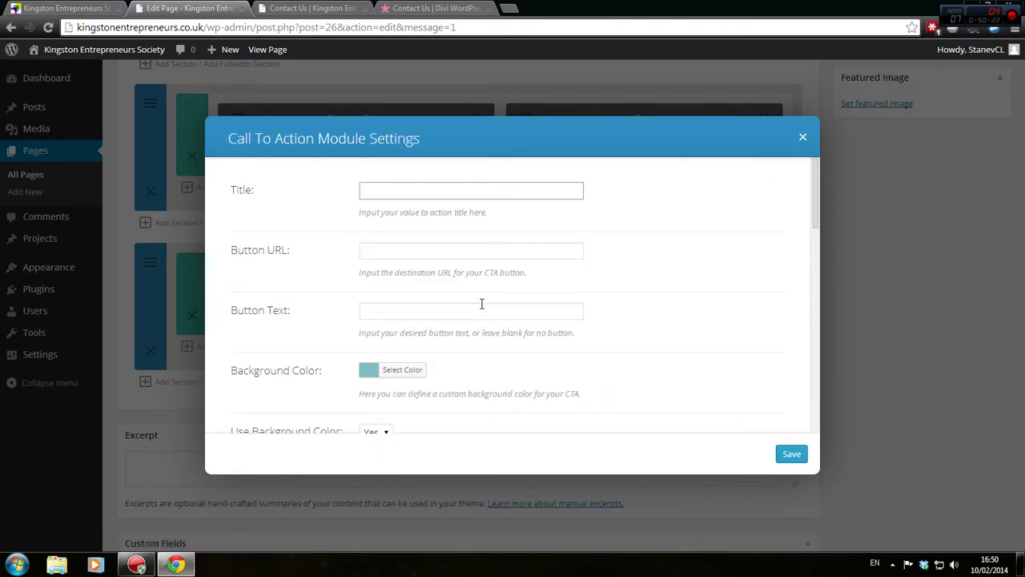
{"action": "scroll", "coordinate": [483, 310], "scroll_direction": "down", "scroll_amount": 2}
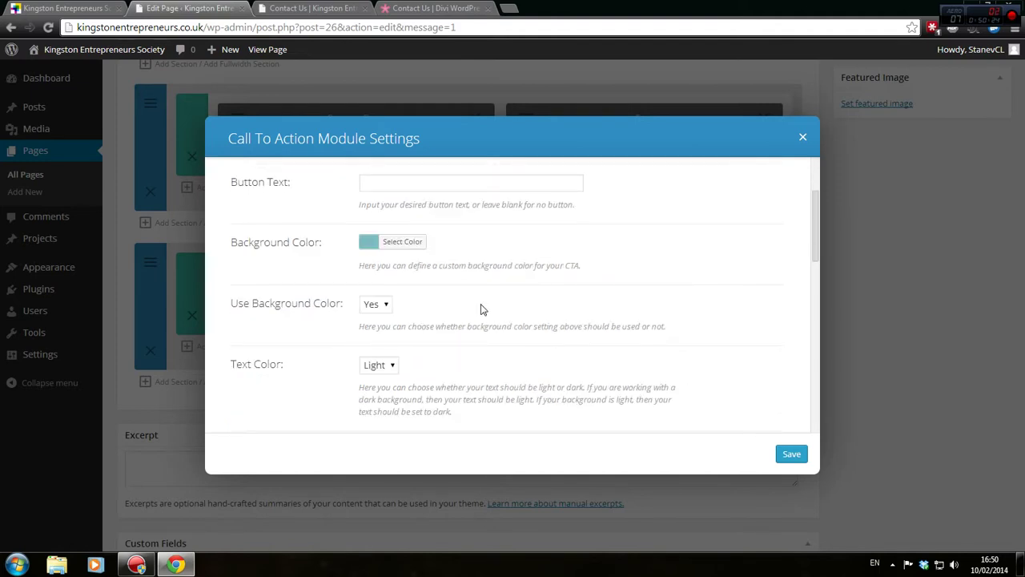
{"action": "scroll", "coordinate": [483, 310], "scroll_direction": "down", "scroll_amount": 5}
{"action": "scroll", "coordinate": [483, 309], "scroll_direction": "up", "scroll_amount": 3}
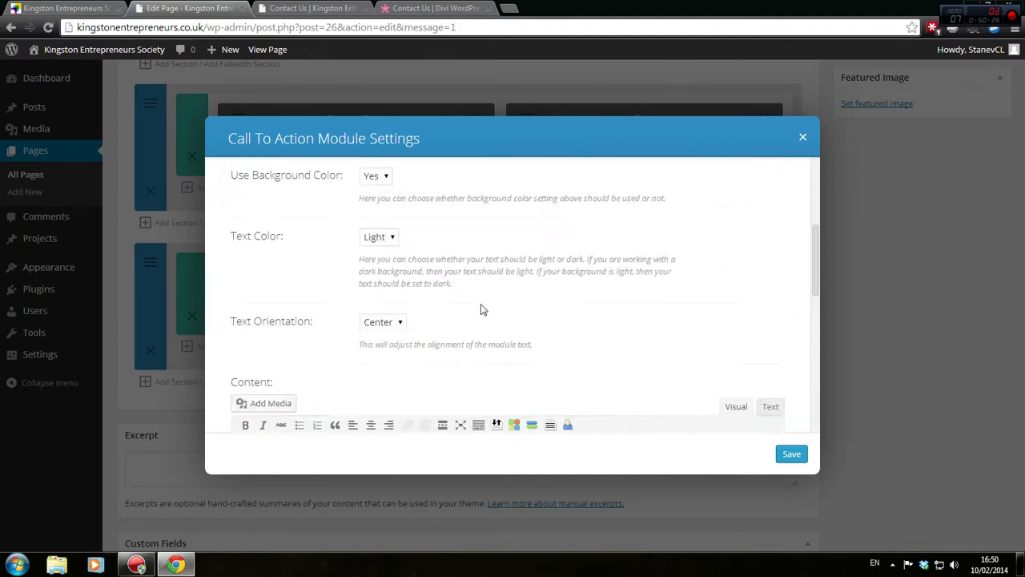
{"action": "scroll", "coordinate": [483, 310], "scroll_direction": "up", "scroll_amount": 4}
{"action": "left_click", "coordinate": [415, 192]}
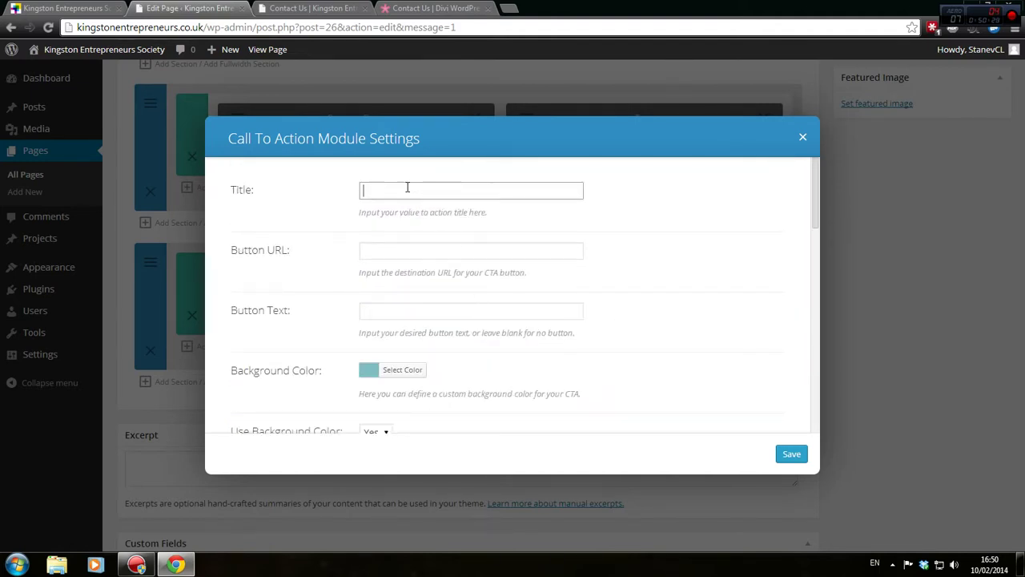
{"action": "type", "text": "Call to action"}
{"action": "key", "text": "Tab"}
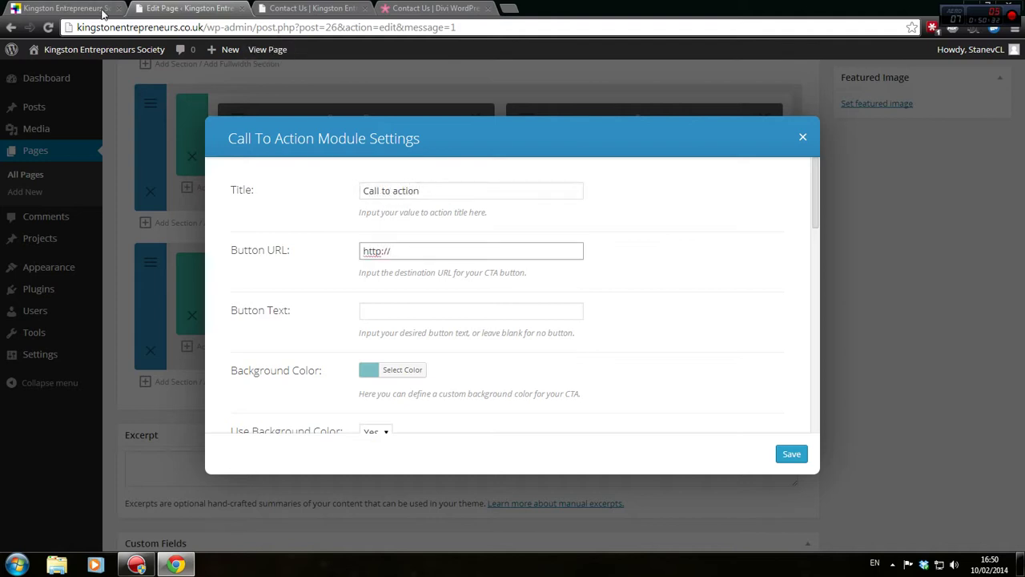
Set the Button URL to the site's home page address copied from the address bar
{"action": "left_click_drag", "start_coordinate": [201, 24], "coordinate": [74, 27]}
{"action": "key", "text": "ctrl+c"}
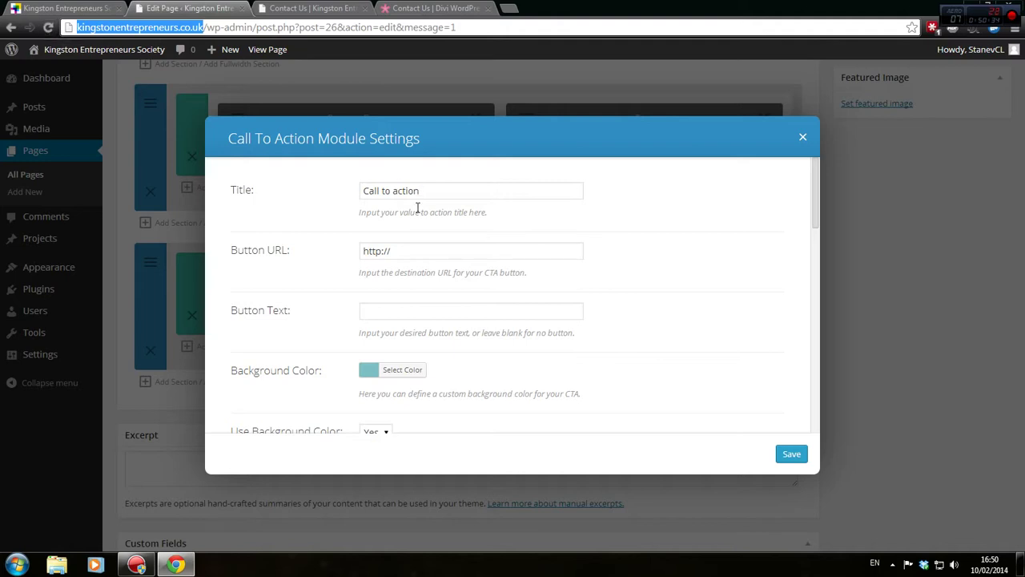
{"action": "left_click", "coordinate": [414, 256]}
{"action": "key", "text": "ctrl+v"}
{"action": "key", "text": "ctrl+a"}
{"action": "key", "text": "ctrl+v"}
Enter button text 'This is text' and start the content with 'Text content'
{"action": "left_click", "coordinate": [418, 298]}
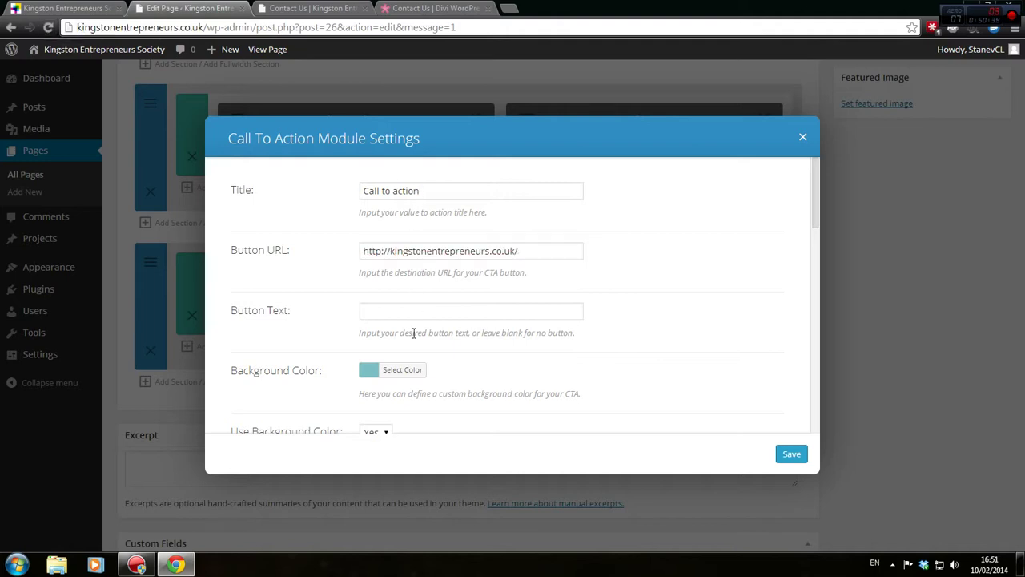
{"action": "left_click", "coordinate": [415, 318]}
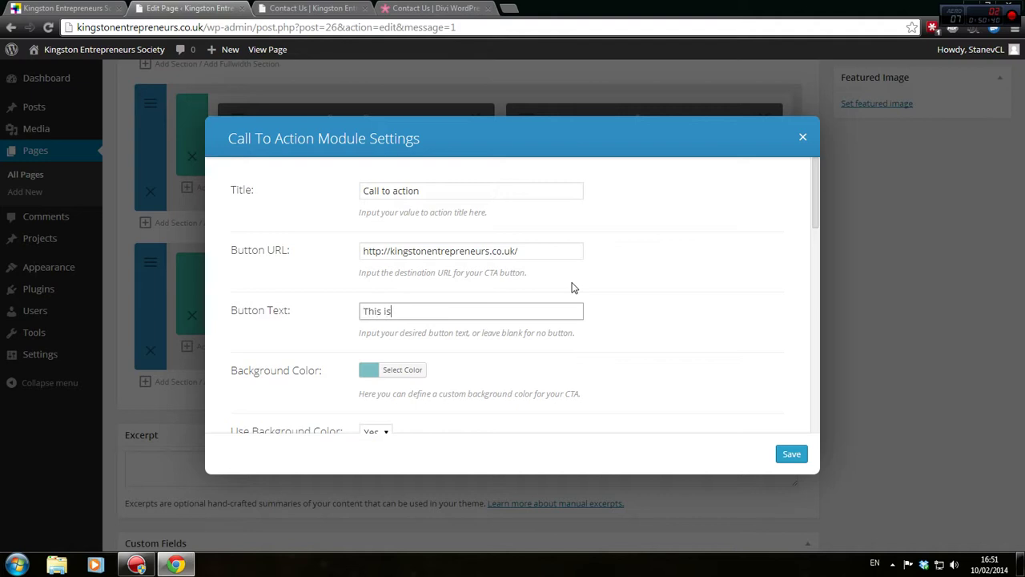
{"action": "type", "text": "This is text"}
{"action": "scroll", "coordinate": [556, 279], "scroll_direction": "down", "scroll_amount": 1}
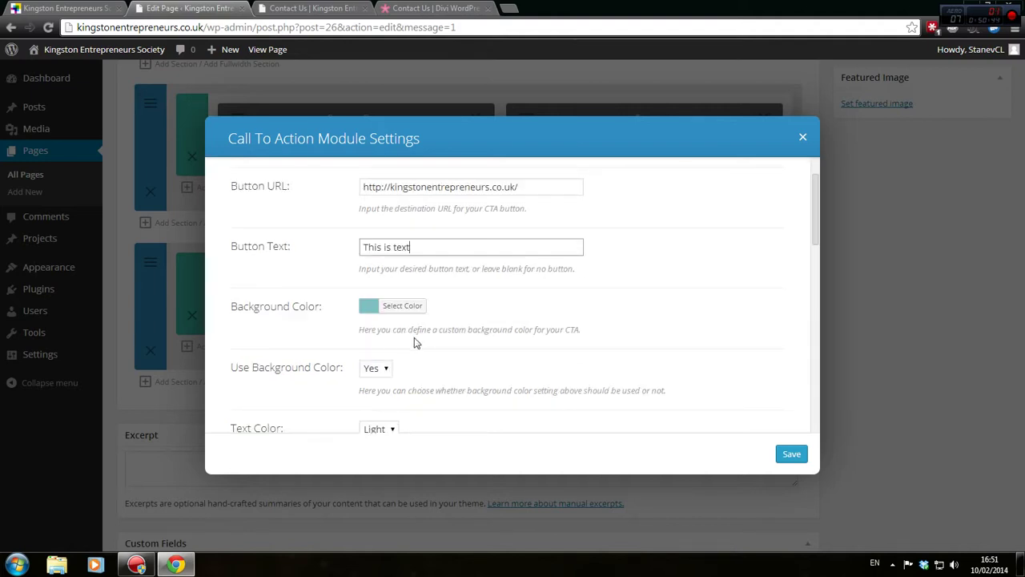
{"action": "scroll", "coordinate": [414, 342], "scroll_direction": "down", "scroll_amount": 1}
{"action": "scroll", "coordinate": [415, 343], "scroll_direction": "down", "scroll_amount": 3}
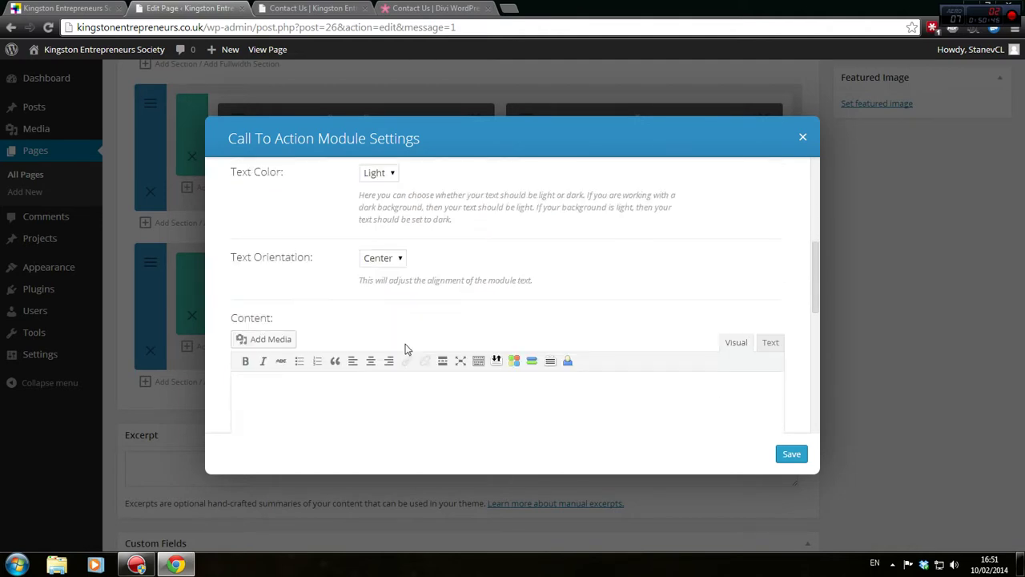
{"action": "scroll", "coordinate": [405, 348], "scroll_direction": "down", "scroll_amount": 1}
{"action": "scroll", "coordinate": [405, 298], "scroll_direction": "down", "scroll_amount": 3}
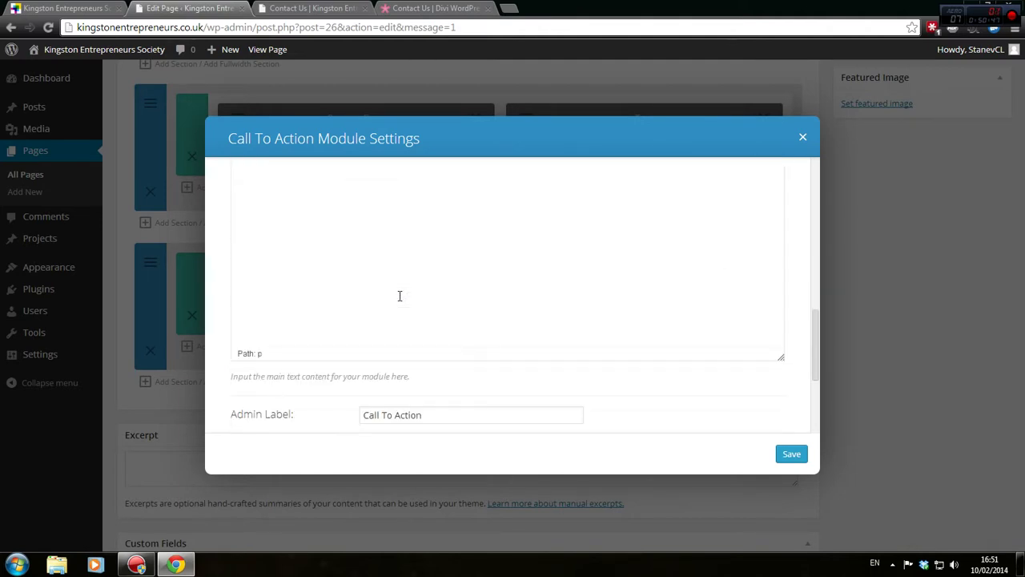
{"action": "left_click", "coordinate": [412, 250]}
{"action": "type", "text": "Te"}
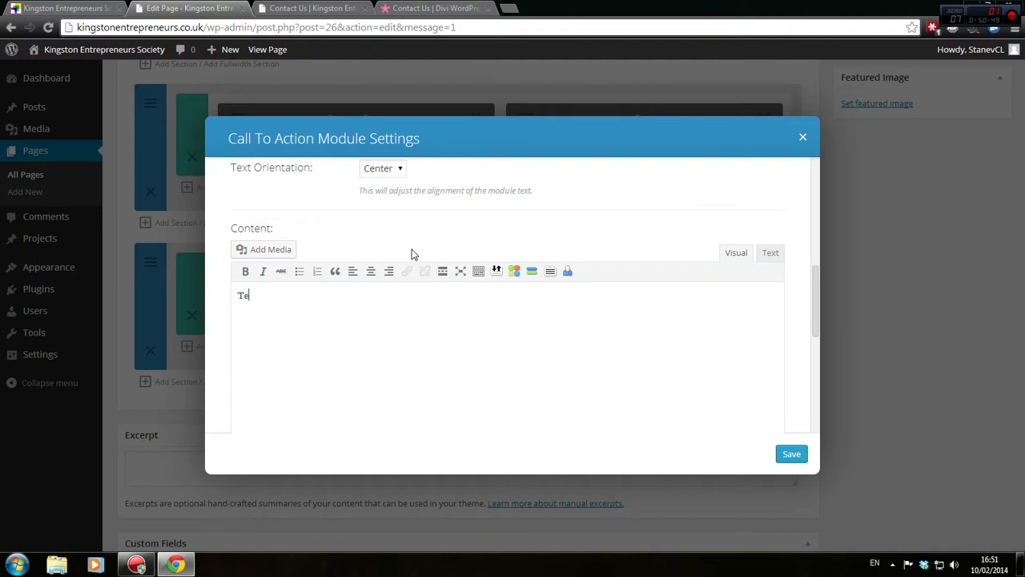
{"action": "type", "text": "xt content"}
{"action": "scroll", "coordinate": [377, 245], "scroll_direction": "down", "scroll_amount": 3}
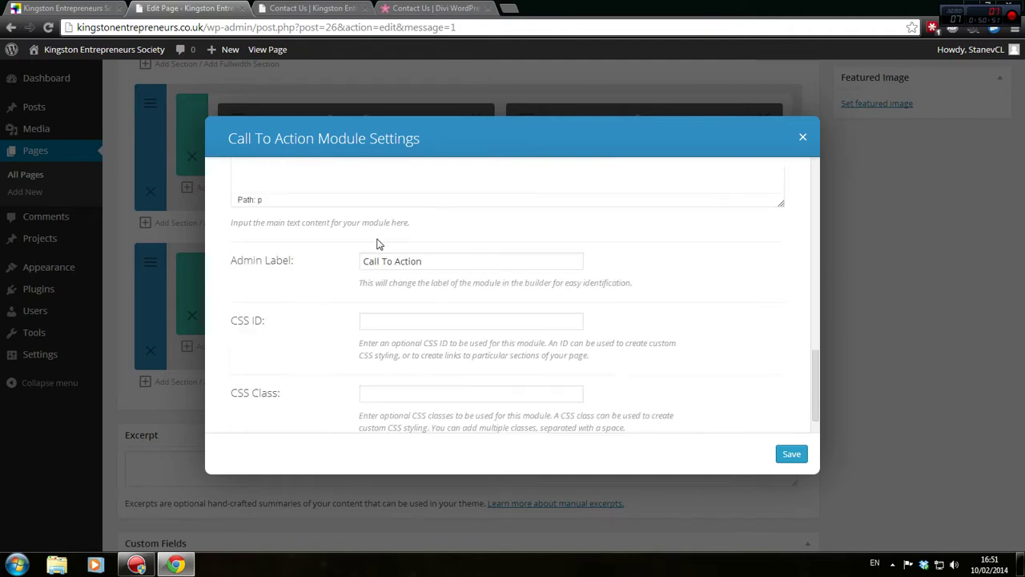
Save the module settings and update the Contact Us page
{"action": "left_click", "coordinate": [790, 454]}
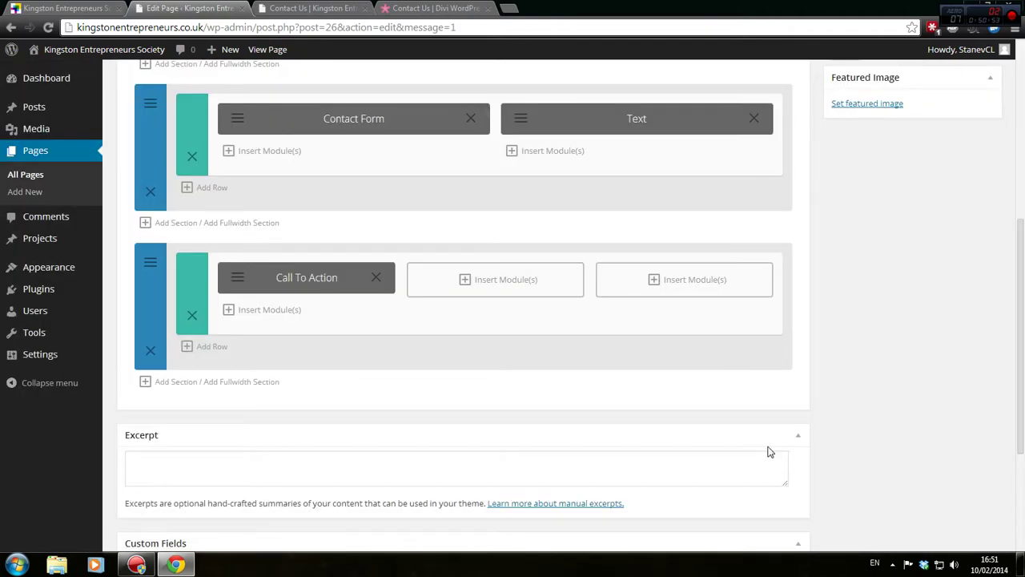
{"action": "left_click", "coordinate": [732, 453]}
{"action": "scroll", "coordinate": [965, 330], "scroll_direction": "up", "scroll_amount": 1}
{"action": "scroll", "coordinate": [966, 330], "scroll_direction": "up", "scroll_amount": 3}
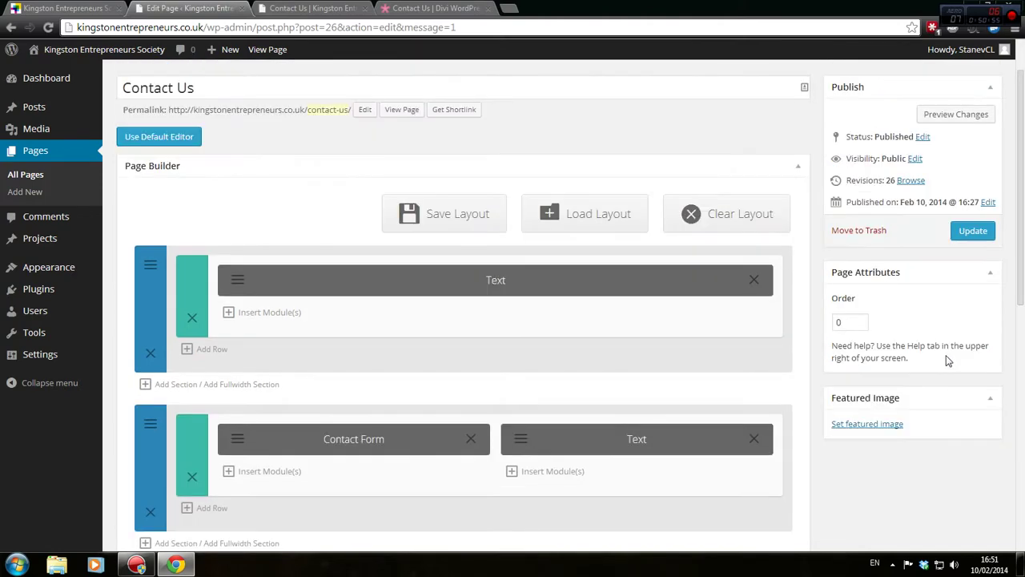
{"action": "left_click", "coordinate": [972, 230]}
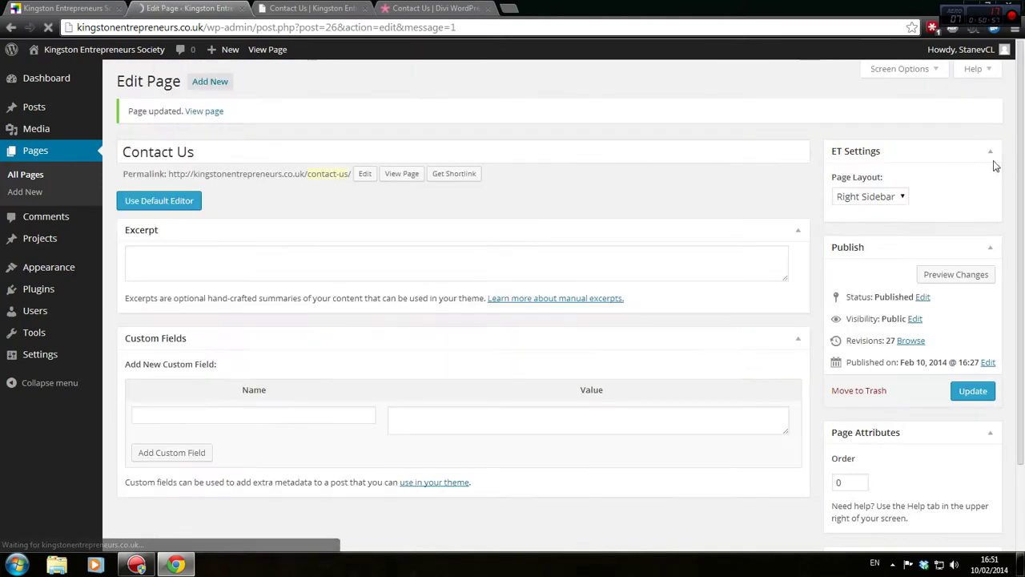
Preview the Contact Us page, checking the contact form, address details and Call to action box
{"action": "left_click", "coordinate": [959, 179]}
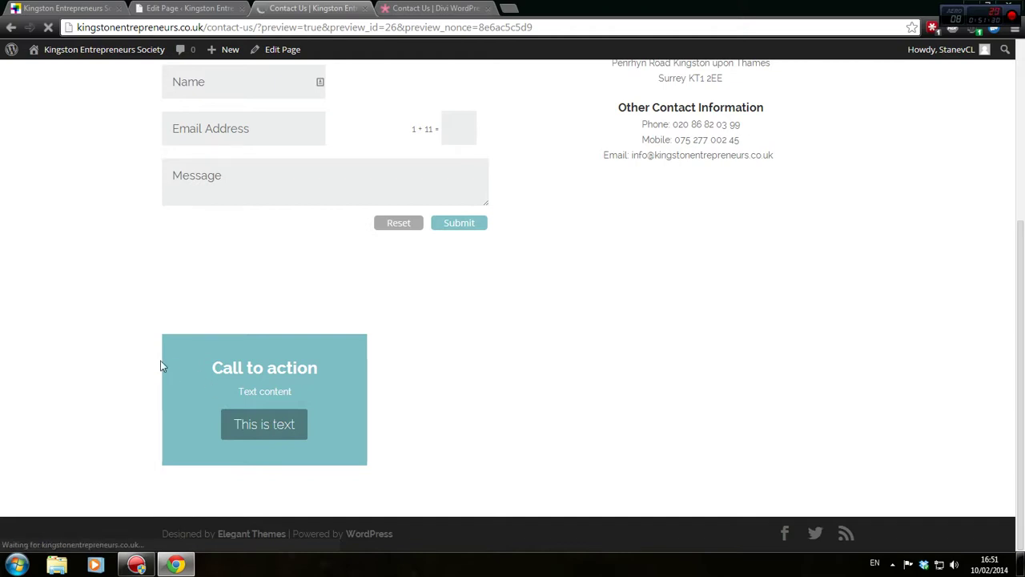
{"action": "scroll", "coordinate": [234, 410], "scroll_direction": "up", "scroll_amount": 2}
{"action": "scroll", "coordinate": [200, 401], "scroll_direction": "down", "scroll_amount": 1}
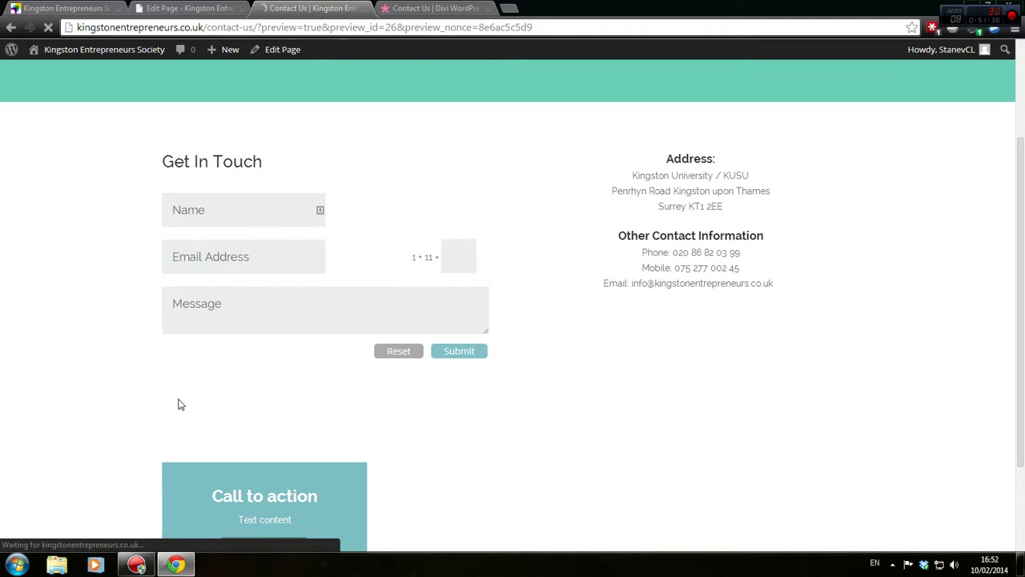
{"action": "scroll", "coordinate": [178, 404], "scroll_direction": "up", "scroll_amount": 2}
{"action": "right_click", "coordinate": [75, 114]}
Open Facebook in a new tab and go to the Kingston Entrepreneurs page
{"action": "left_click", "coordinate": [510, 8]}
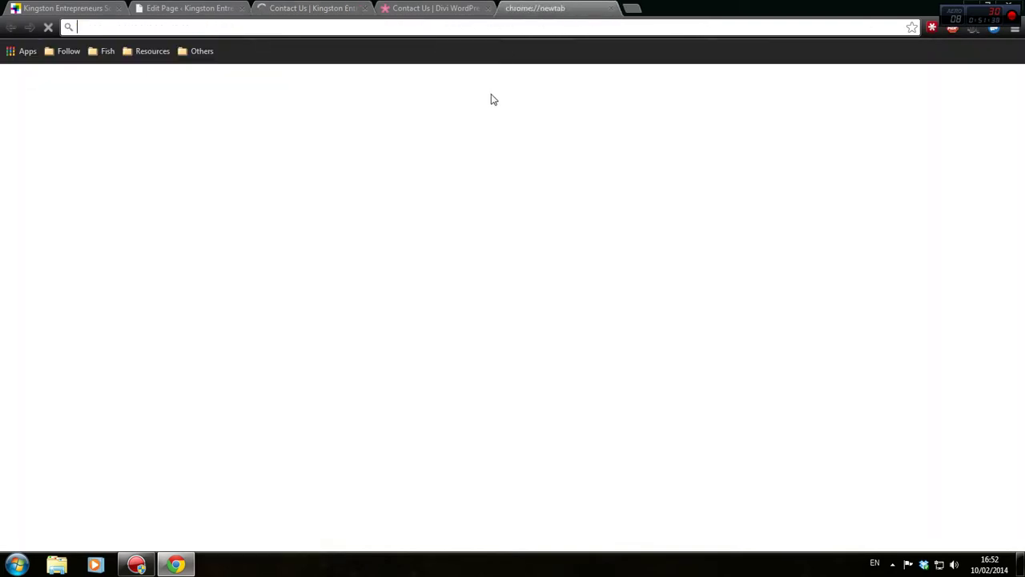
{"action": "type", "text": "fa"}
{"action": "key", "text": "Return"}
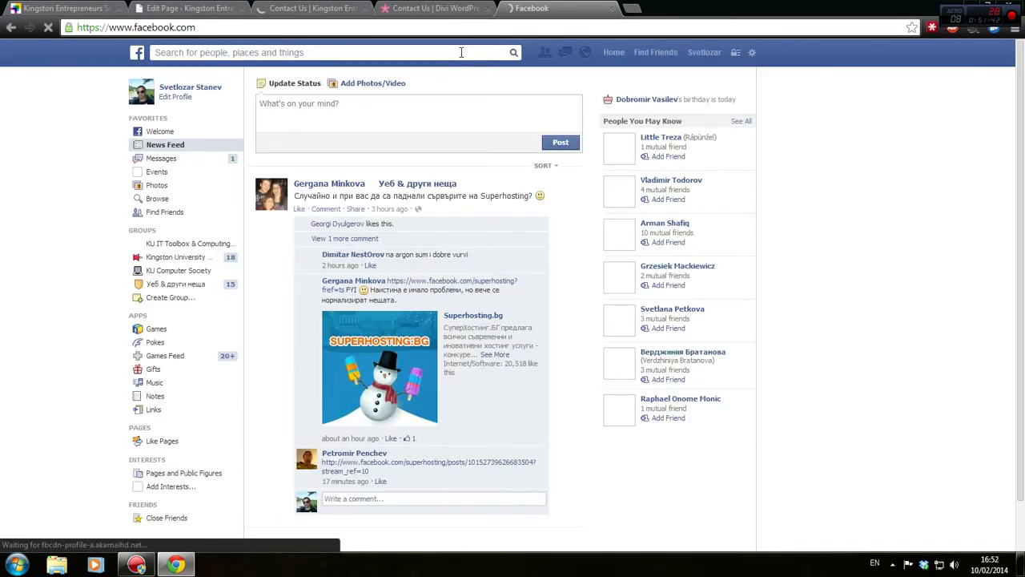
{"action": "left_click", "coordinate": [474, 50]}
{"action": "type", "text": "kingston ent"}
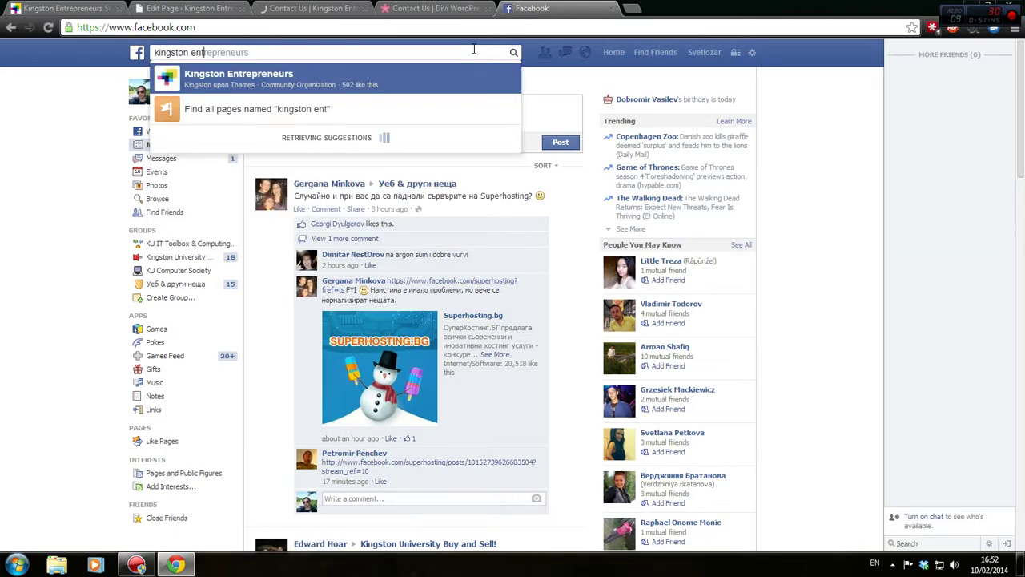
{"action": "left_click", "coordinate": [390, 78]}
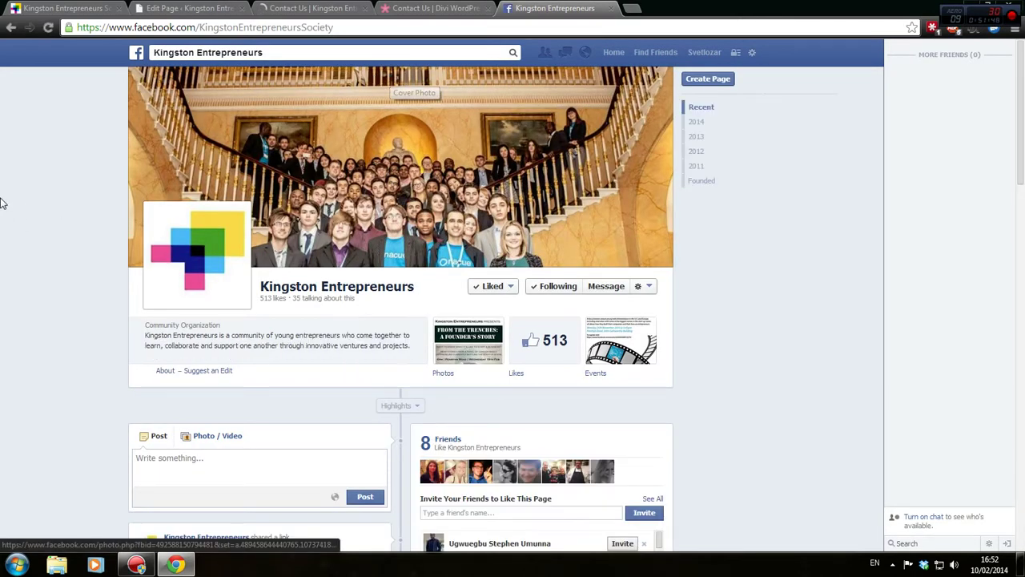
Find and open the From The Trenches event from the page's feed, then return to the preview
{"action": "scroll", "coordinate": [2, 203], "scroll_direction": "down", "scroll_amount": 4}
{"action": "scroll", "coordinate": [1, 202], "scroll_direction": "down", "scroll_amount": 4}
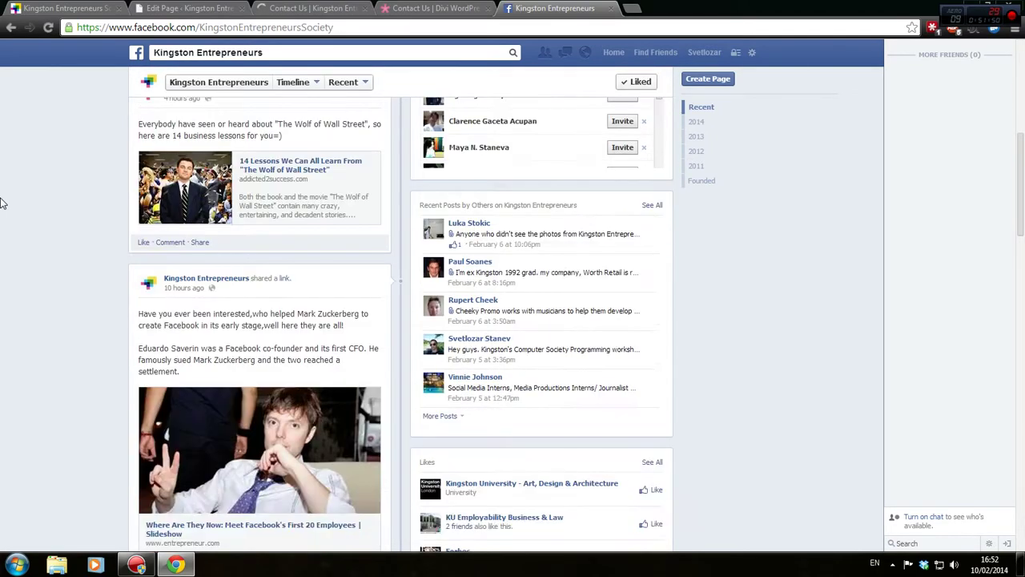
{"action": "scroll", "coordinate": [2, 203], "scroll_direction": "up", "scroll_amount": 3}
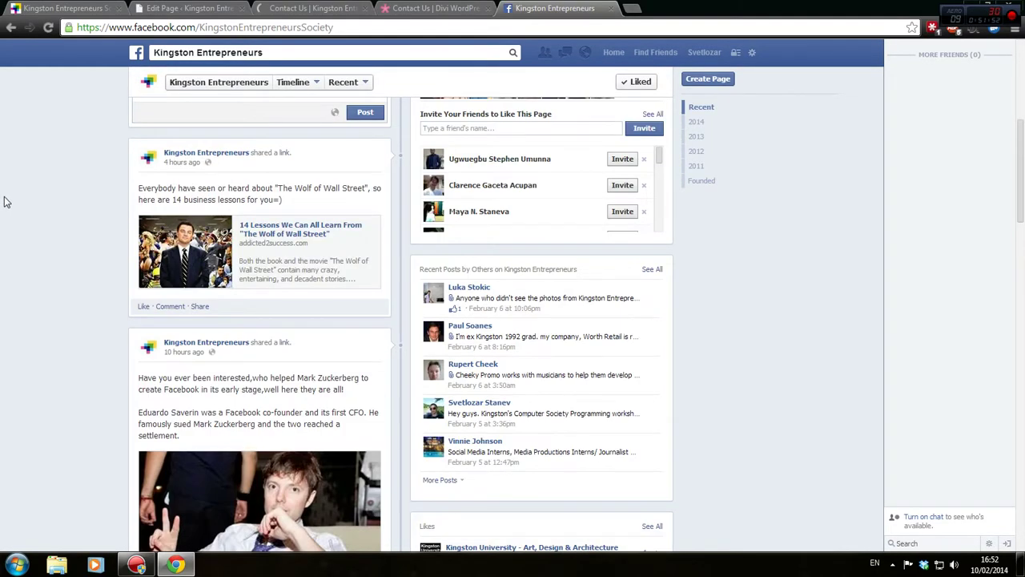
{"action": "scroll", "coordinate": [4, 201], "scroll_direction": "down", "scroll_amount": 7}
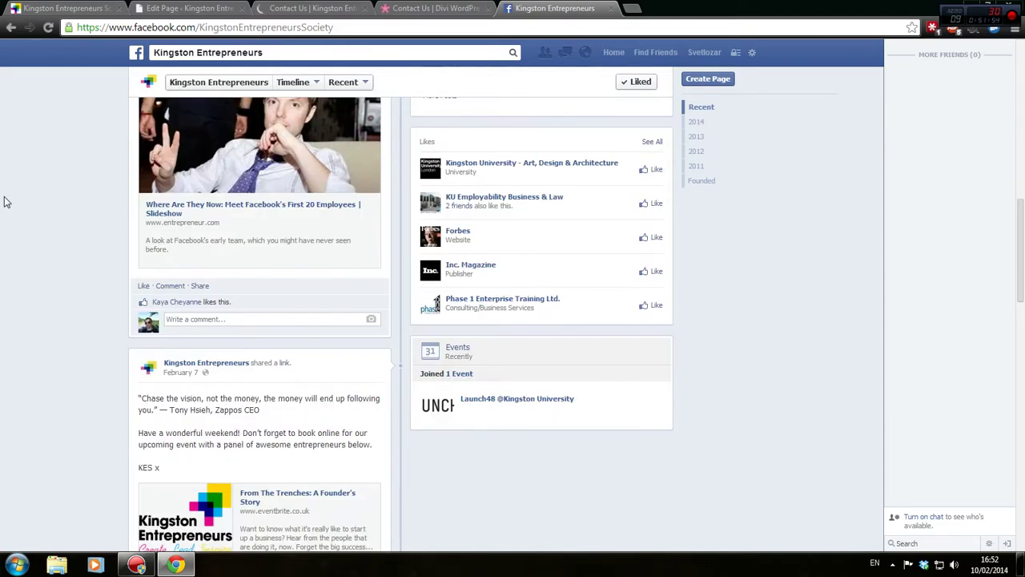
{"action": "scroll", "coordinate": [7, 202], "scroll_direction": "up", "scroll_amount": 4}
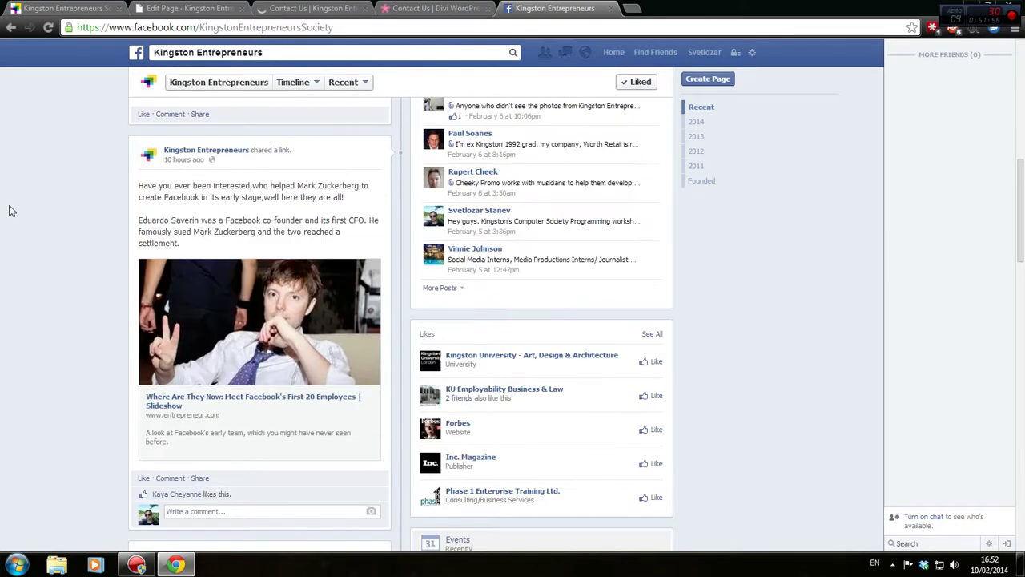
{"action": "scroll", "coordinate": [8, 212], "scroll_direction": "down", "scroll_amount": 5}
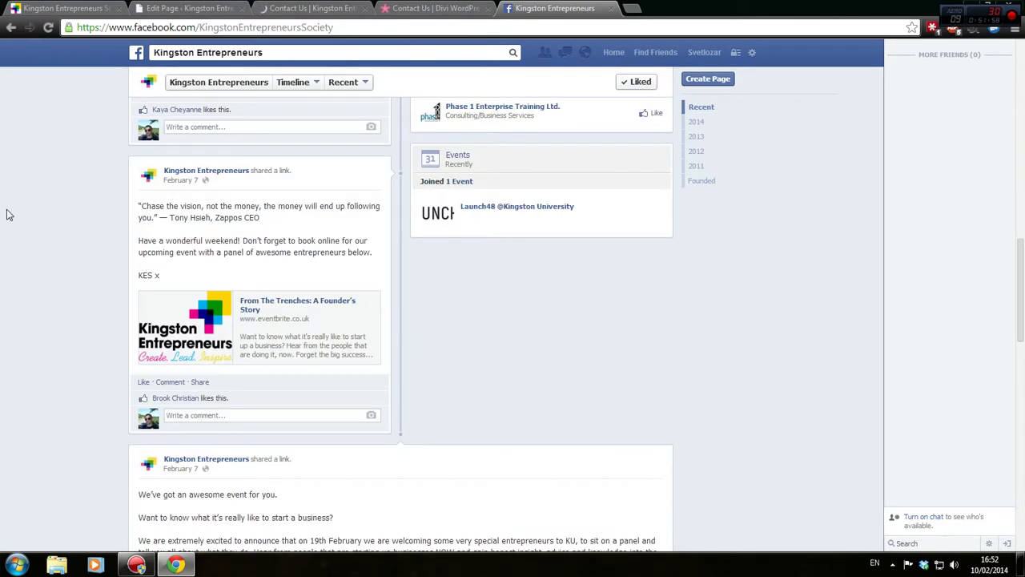
{"action": "scroll", "coordinate": [8, 212], "scroll_direction": "up", "scroll_amount": 5}
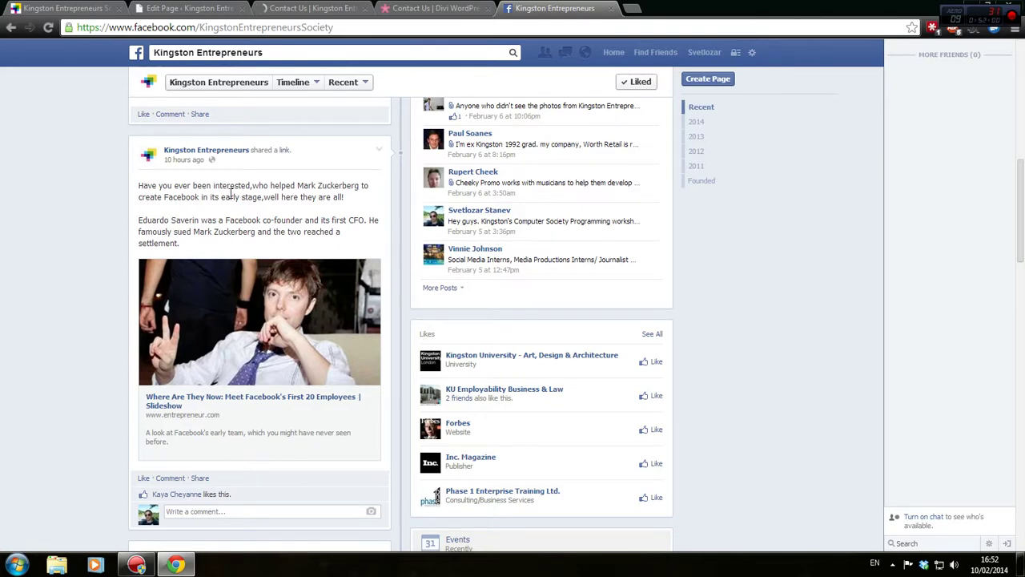
{"action": "scroll", "coordinate": [121, 229], "scroll_direction": "down", "scroll_amount": 7}
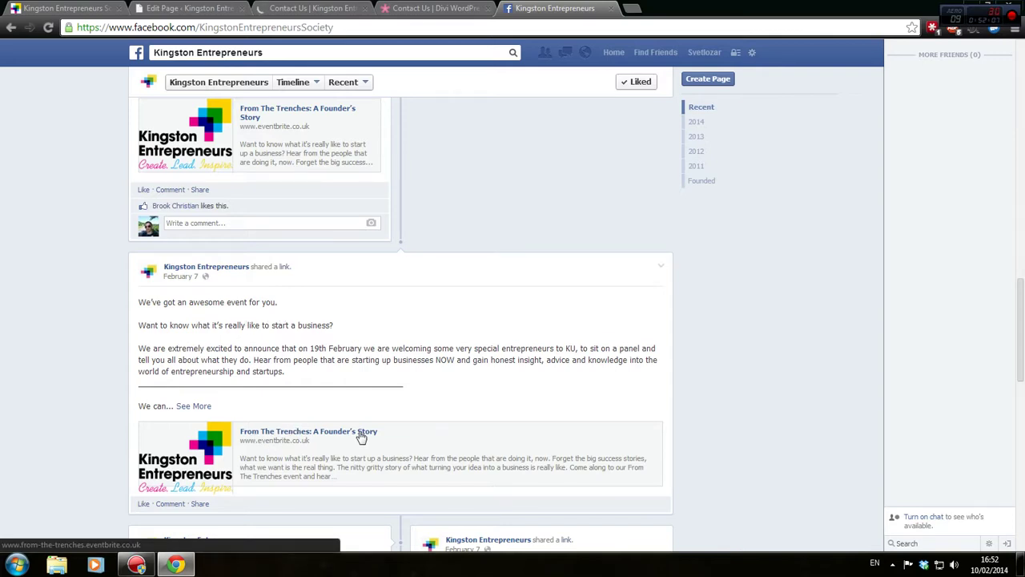
{"action": "scroll", "coordinate": [256, 305], "scroll_direction": "down", "scroll_amount": 2}
{"action": "left_click", "coordinate": [256, 305]}
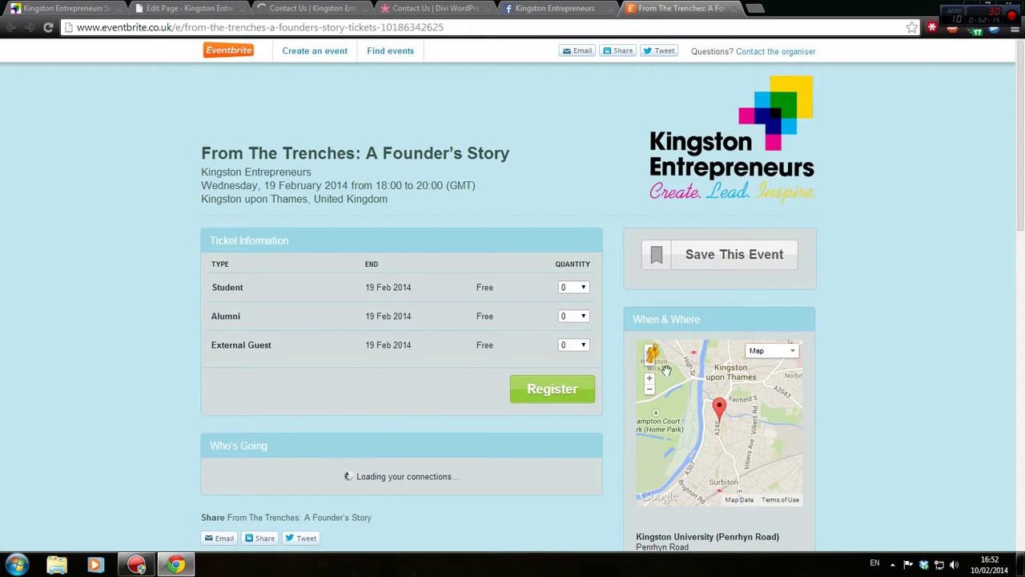
{"action": "left_click", "coordinate": [282, 6]}
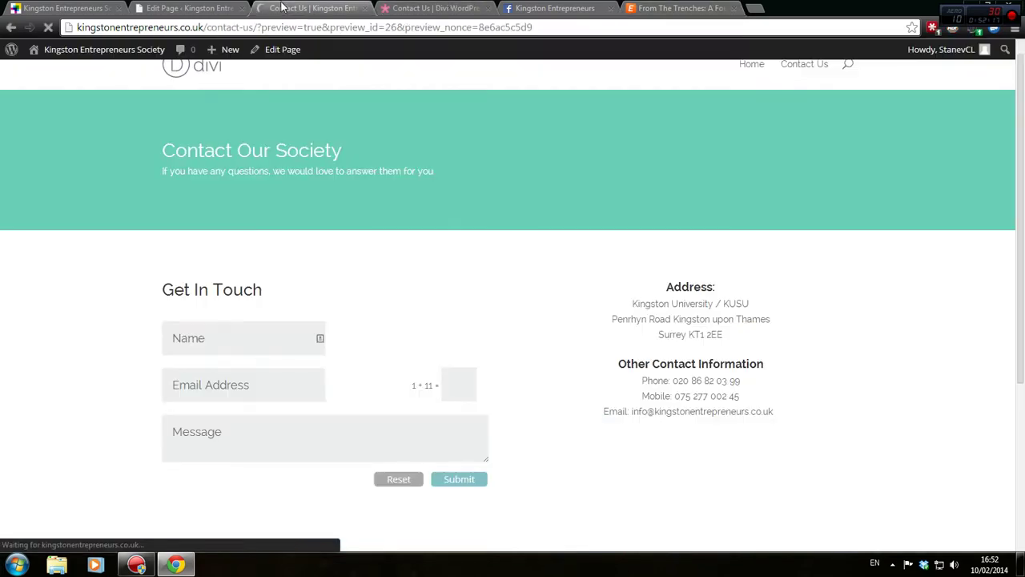
Compare the editor with the preview, selecting the Call to action heading text
{"action": "scroll", "coordinate": [380, 297], "scroll_direction": "down", "scroll_amount": 3}
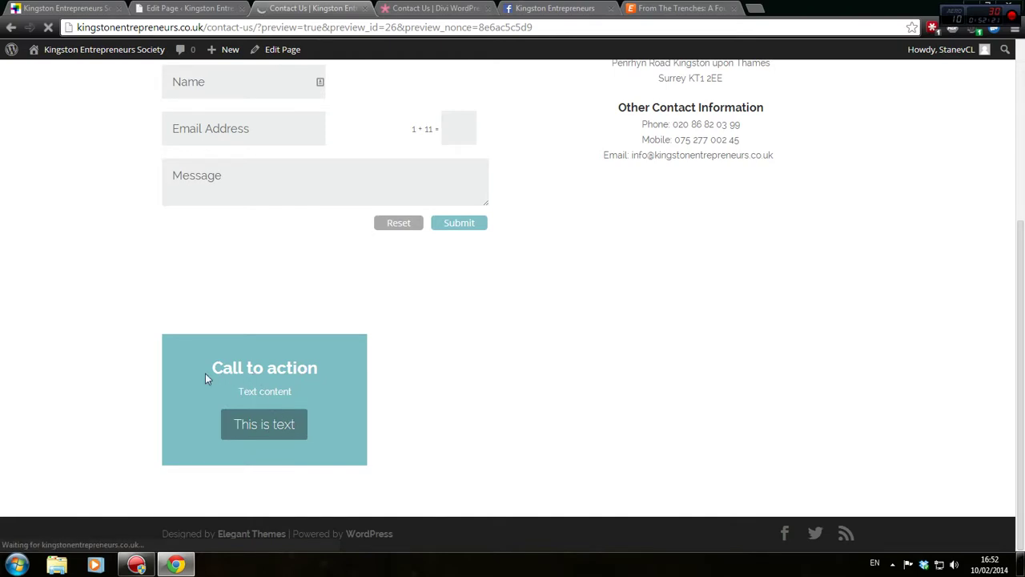
{"action": "left_click", "coordinate": [182, 6]}
{"action": "scroll", "coordinate": [403, 242], "scroll_direction": "down", "scroll_amount": 3}
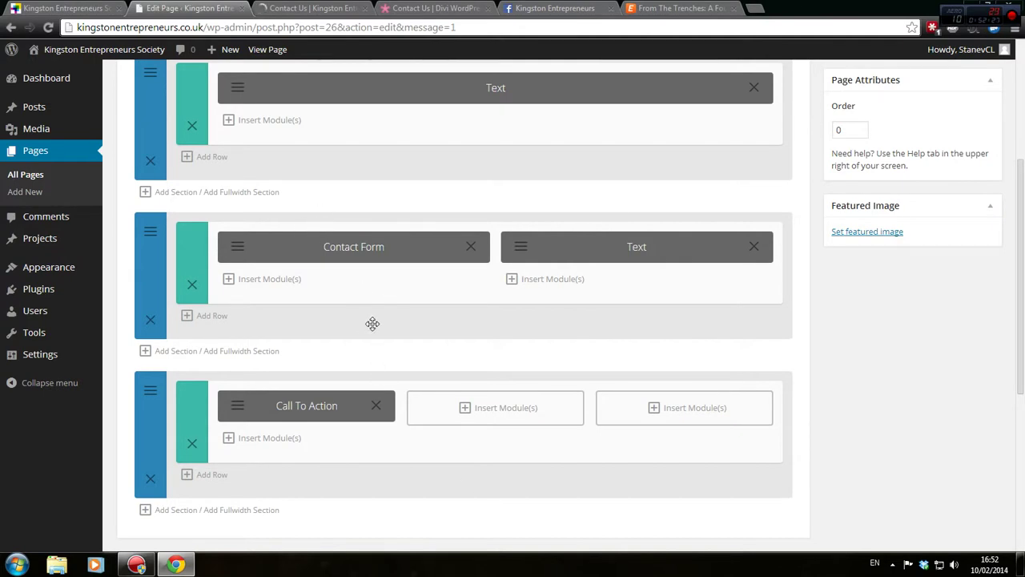
{"action": "left_click", "coordinate": [297, 7]}
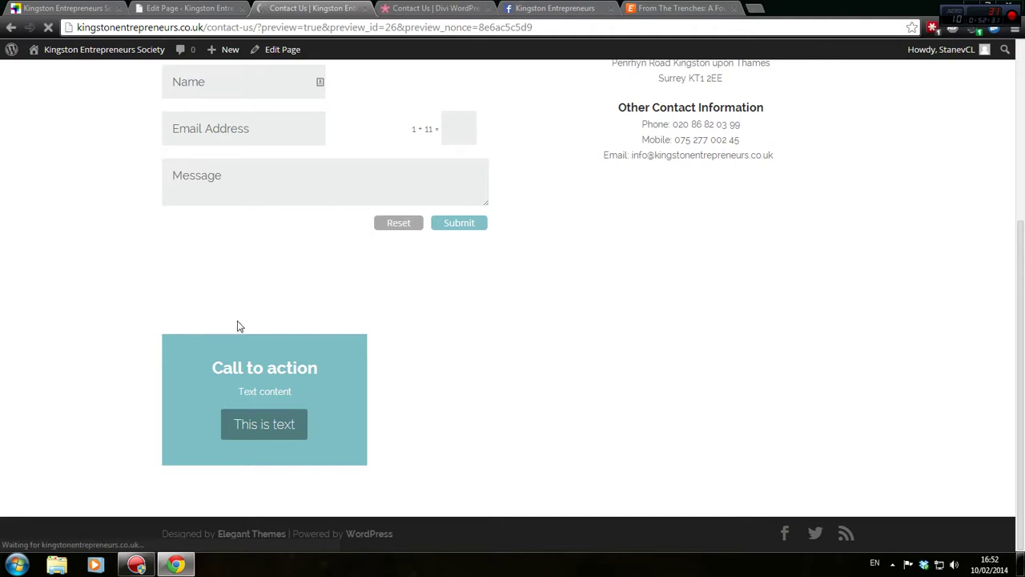
{"action": "left_click_drag", "start_coordinate": [209, 373], "coordinate": [353, 374]}
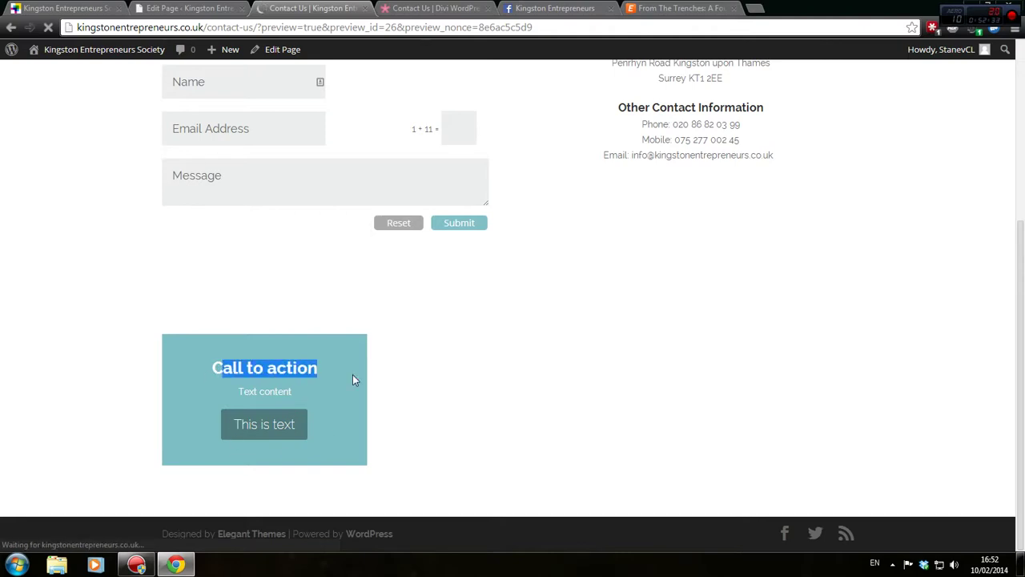
{"action": "left_click", "coordinate": [455, 340]}
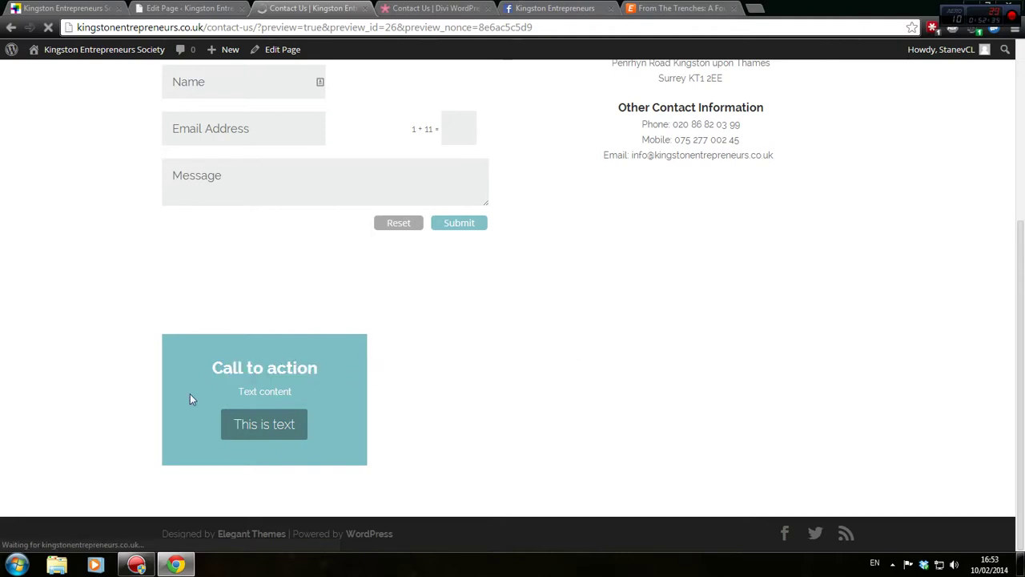
{"action": "left_click_drag", "start_coordinate": [190, 393], "coordinate": [350, 367]}
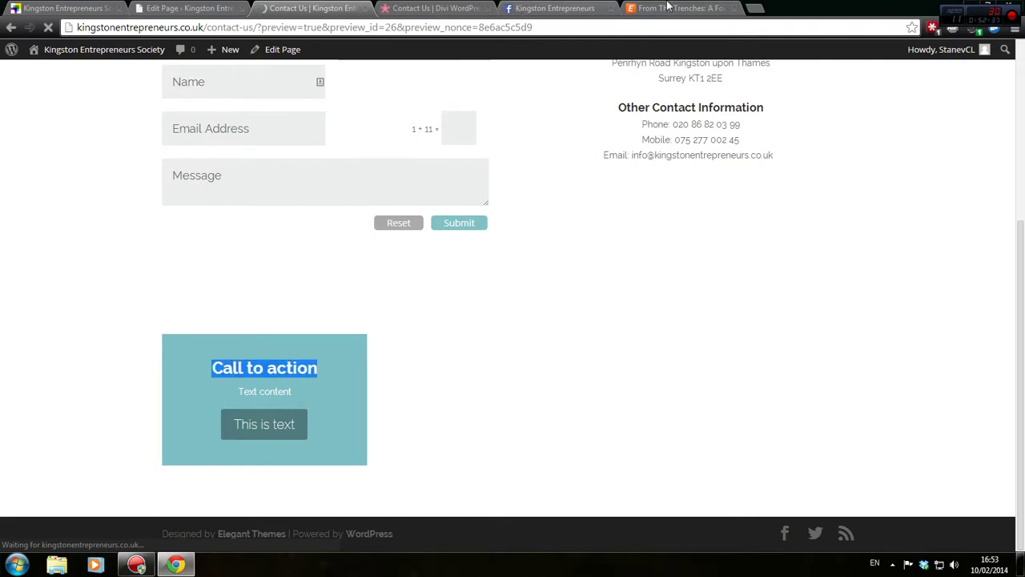
Check the event and Facebook tabs, then select the call to action's Text content line
{"action": "left_click", "coordinate": [667, 6]}
{"action": "left_click", "coordinate": [573, 8]}
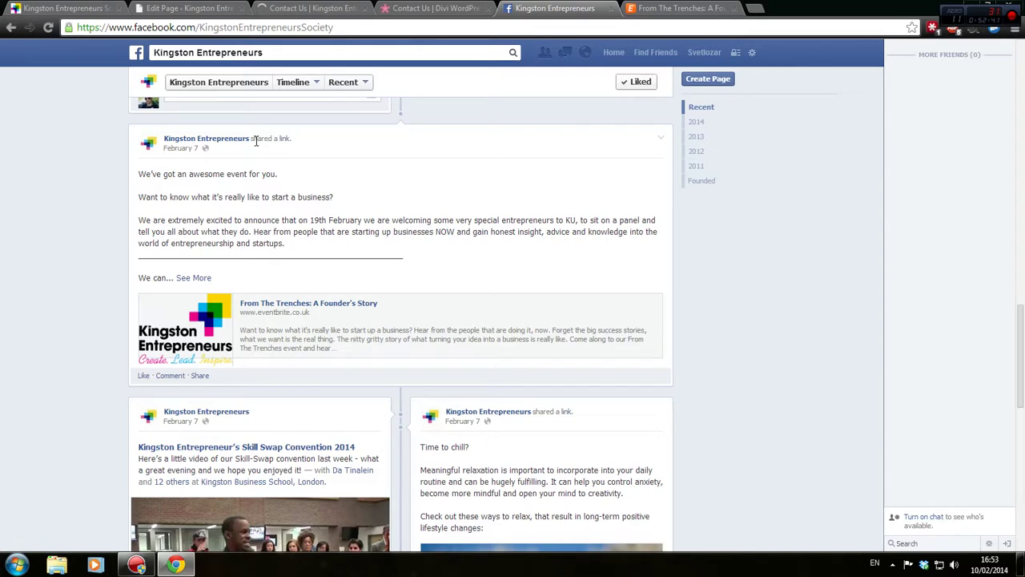
{"action": "left_click", "coordinate": [201, 8]}
{"action": "left_click", "coordinate": [314, 5]}
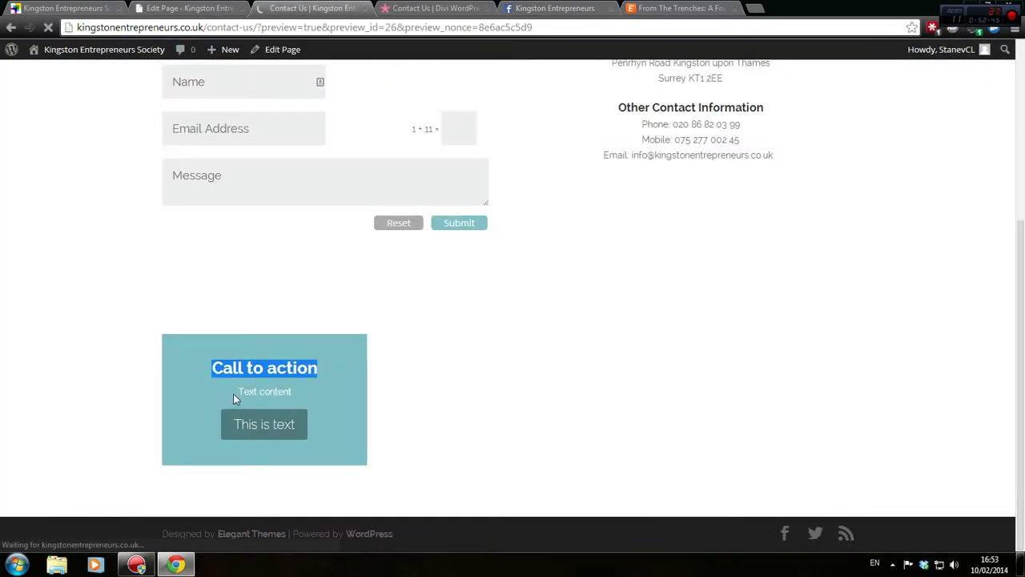
{"action": "left_click_drag", "start_coordinate": [233, 393], "coordinate": [327, 405]}
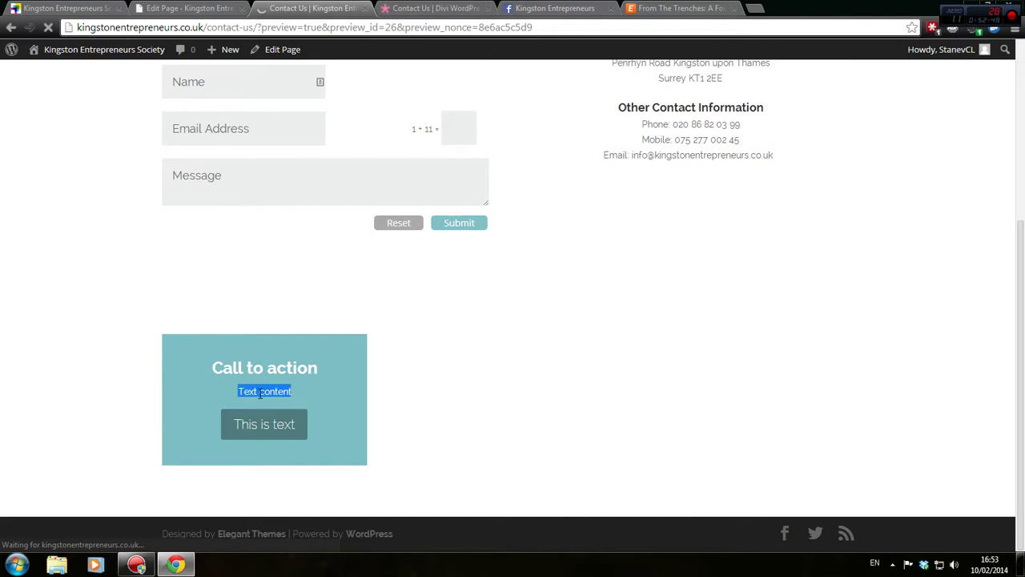
{"action": "left_click", "coordinate": [186, 10]}
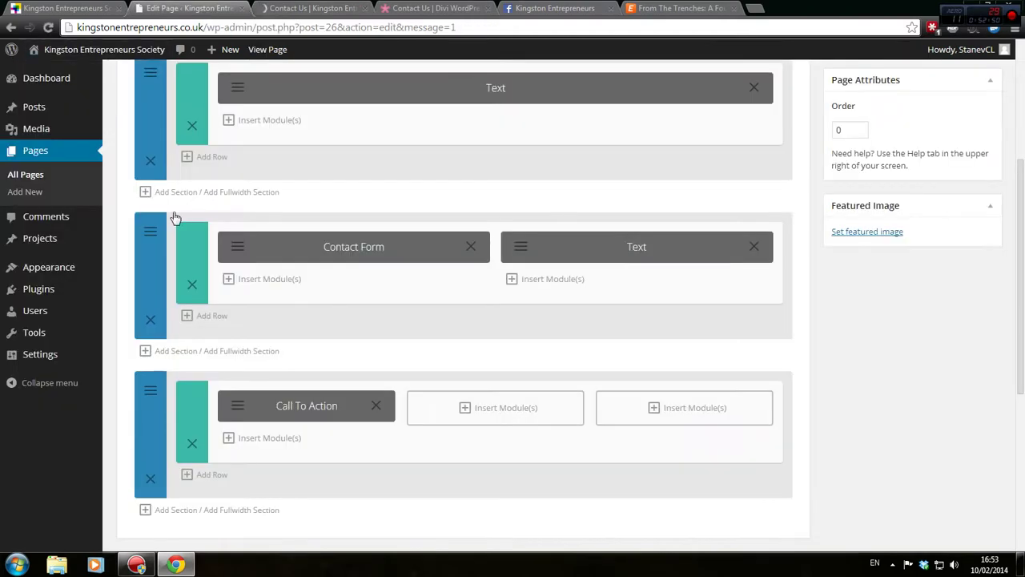
Left-align the Call To Action module's text and save the module
{"action": "left_click", "coordinate": [234, 407]}
{"action": "scroll", "coordinate": [428, 388], "scroll_direction": "down", "scroll_amount": 2}
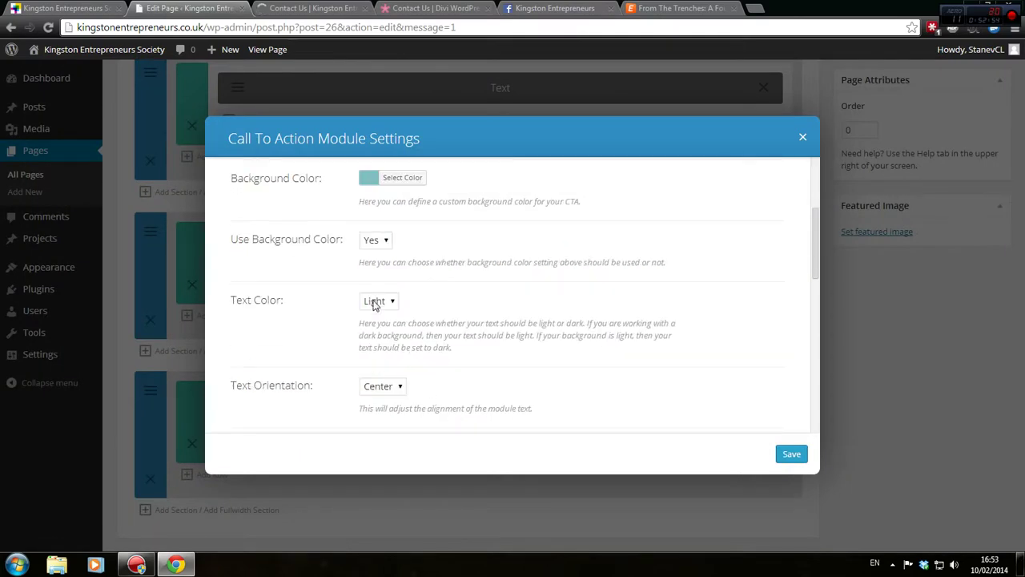
{"action": "left_click", "coordinate": [391, 387]}
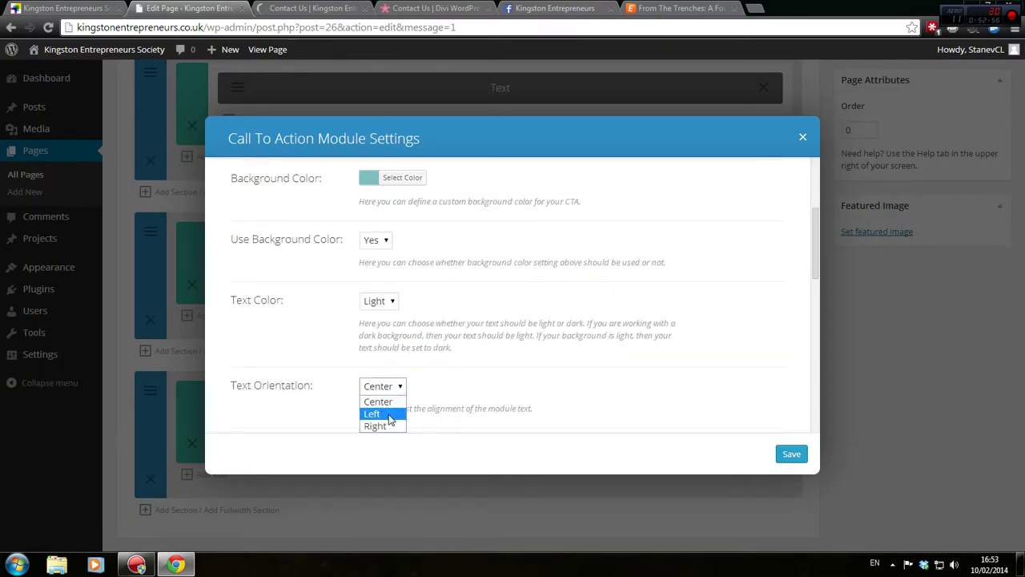
{"action": "left_click", "coordinate": [393, 412]}
{"action": "left_click", "coordinate": [779, 461]}
Update the page and preview the Call to action box's heading and placeholder text
{"action": "scroll", "coordinate": [870, 266], "scroll_direction": "up", "scroll_amount": 5}
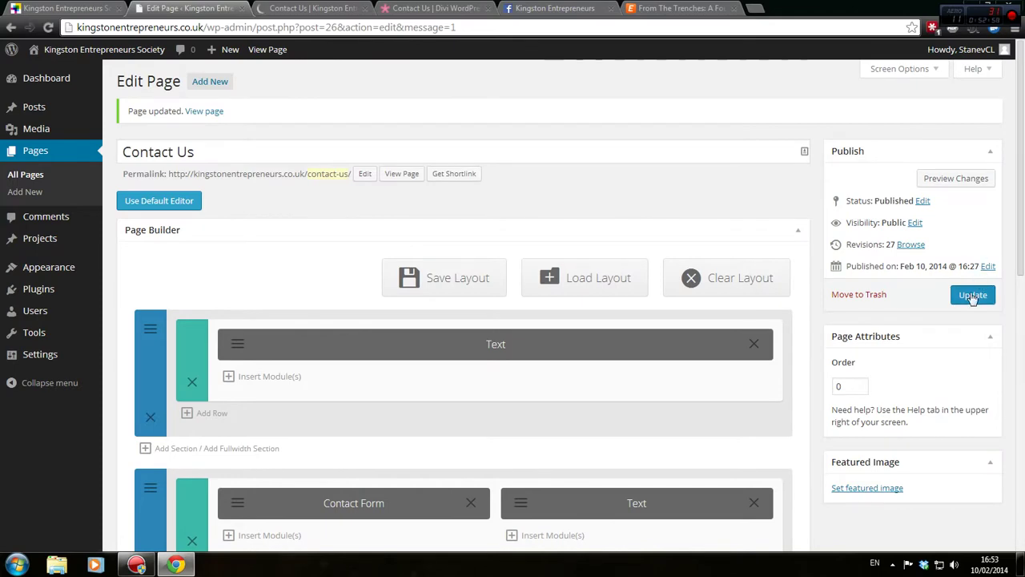
{"action": "left_click", "coordinate": [973, 294]}
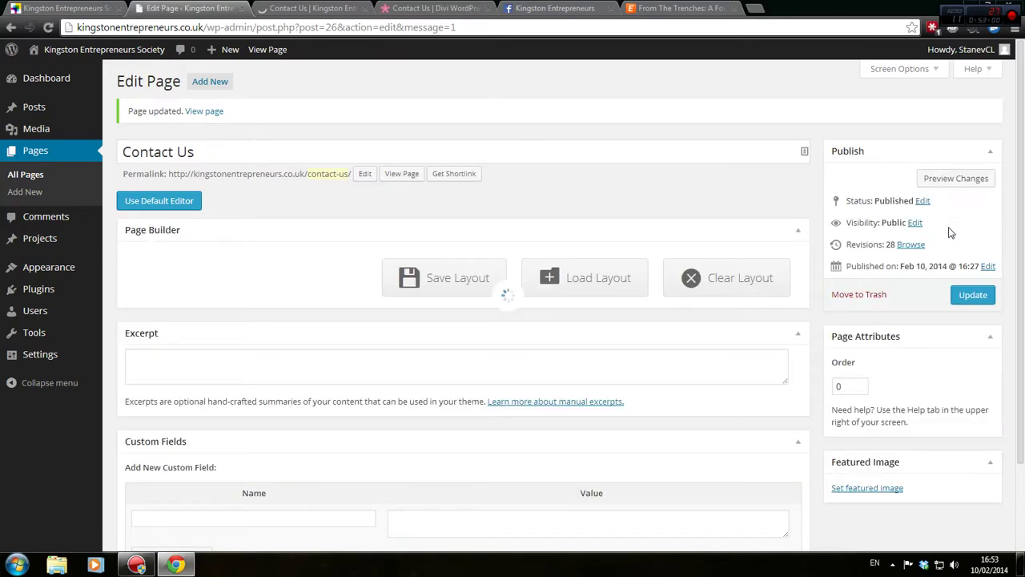
{"action": "left_click", "coordinate": [958, 178]}
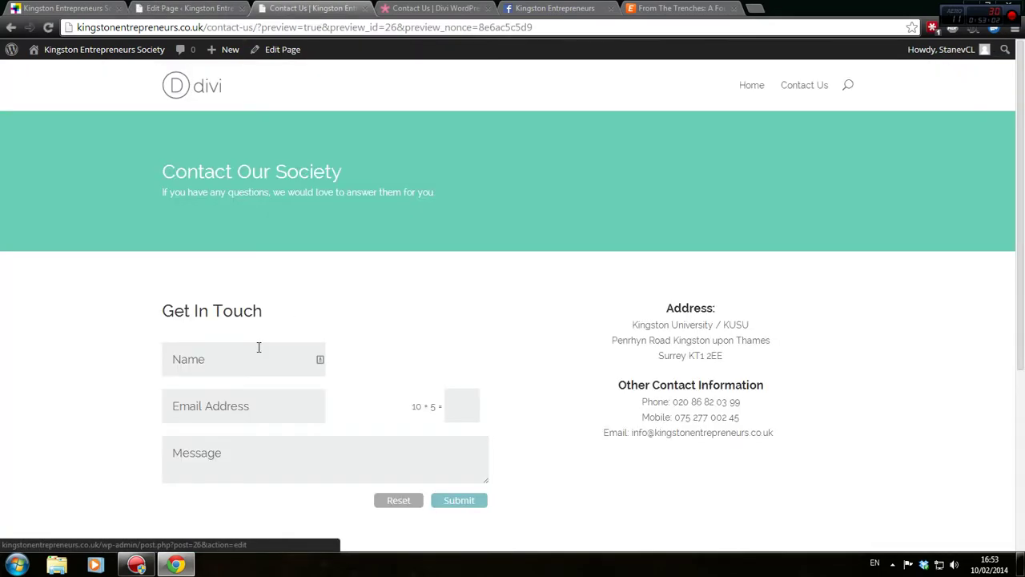
{"action": "scroll", "coordinate": [19, 398], "scroll_direction": "down", "scroll_amount": 3}
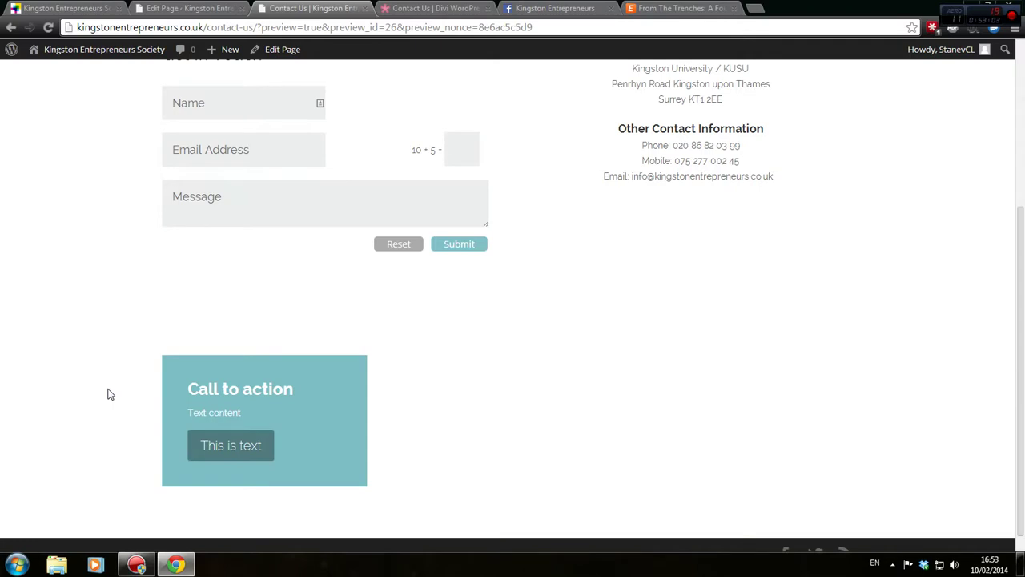
{"action": "left_click_drag", "start_coordinate": [176, 392], "coordinate": [316, 382]}
{"action": "left_click", "coordinate": [252, 397]}
{"action": "left_click_drag", "start_coordinate": [177, 414], "coordinate": [309, 404]}
{"action": "left_click", "coordinate": [416, 8]}
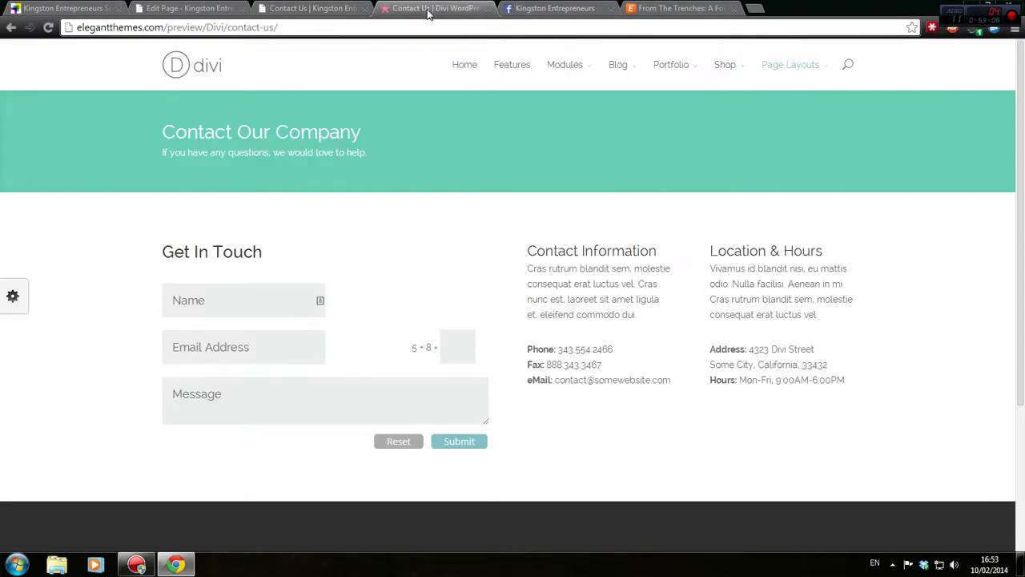
Copy the Facebook post's sentence about the 19th February KU entrepreneurs panel, then return to WordPress
{"action": "left_click", "coordinate": [557, 8]}
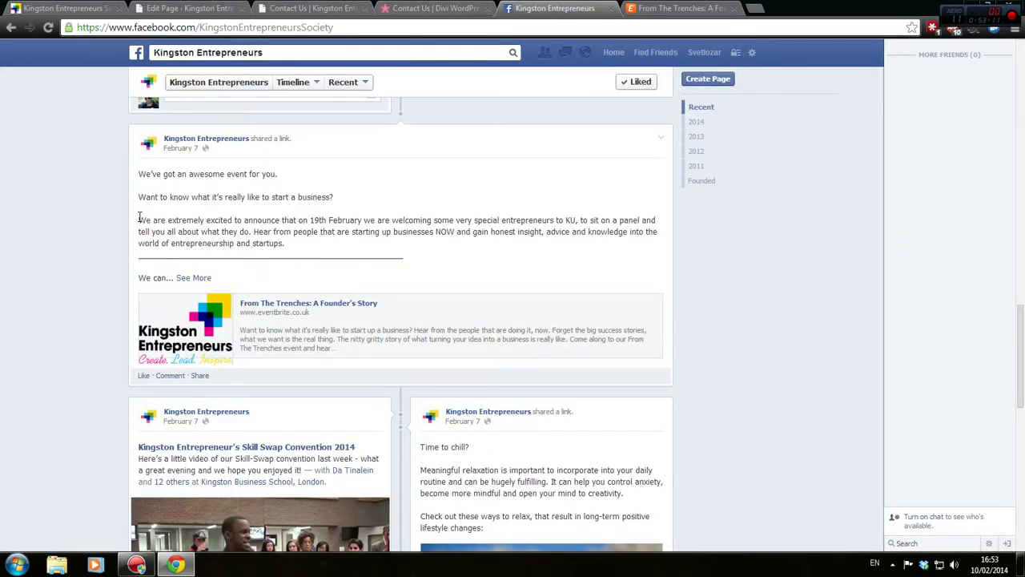
{"action": "left_click_drag", "start_coordinate": [139, 219], "coordinate": [255, 231]}
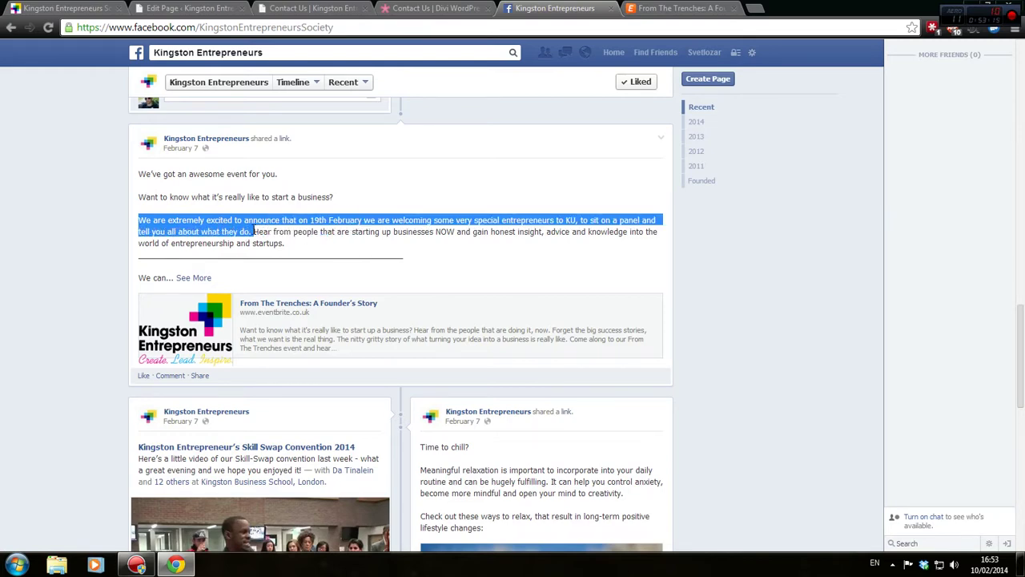
{"action": "right_click", "coordinate": [251, 232]}
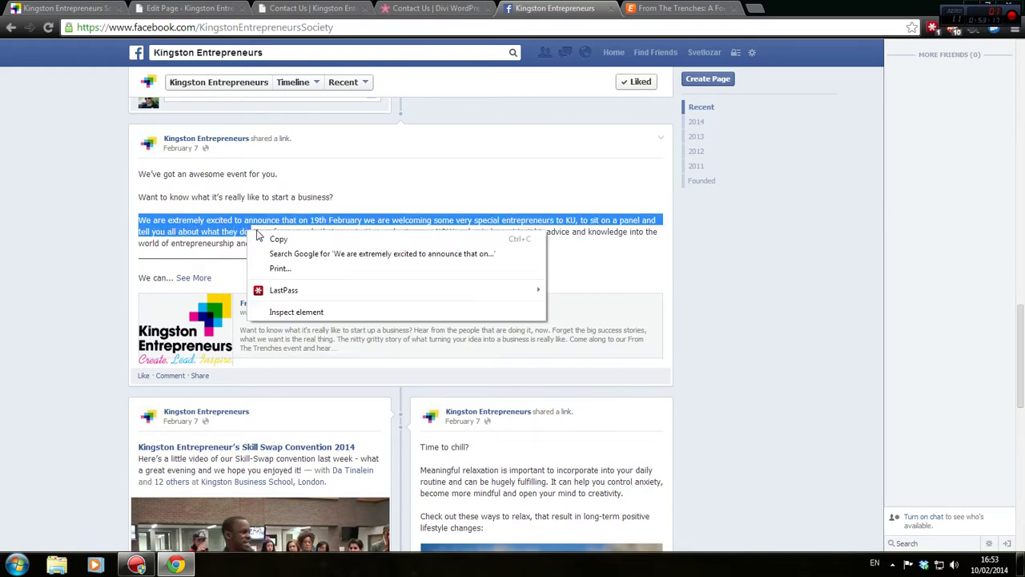
{"action": "left_click", "coordinate": [271, 236]}
{"action": "key", "text": "ctrl+2"}
Paste the 19th February announcement as plain text over the Call To Action placeholder and save
{"action": "scroll", "coordinate": [176, 366], "scroll_direction": "down", "scroll_amount": 3}
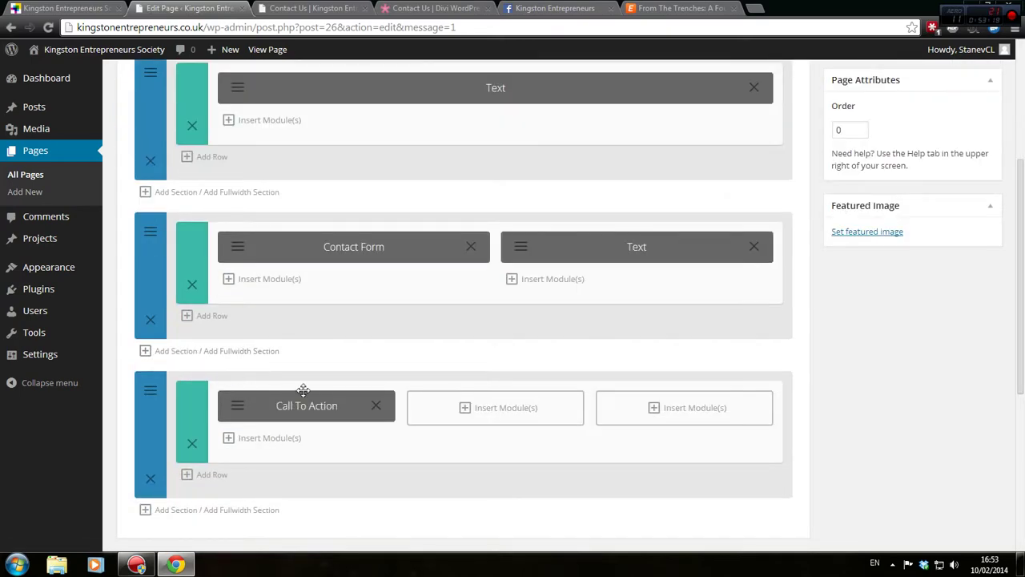
{"action": "scroll", "coordinate": [321, 281], "scroll_direction": "up", "scroll_amount": 2}
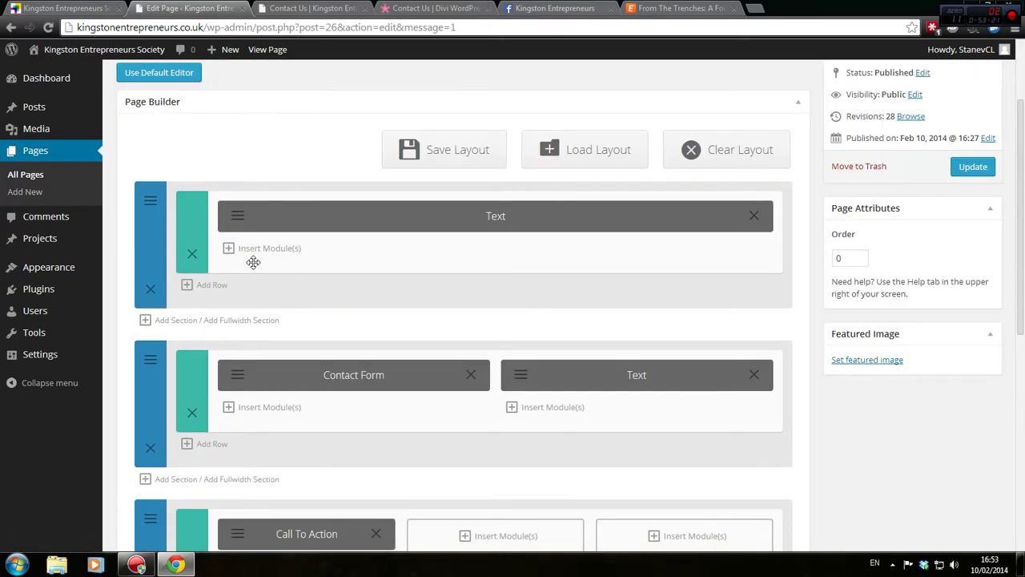
{"action": "scroll", "coordinate": [254, 260], "scroll_direction": "down", "scroll_amount": 3}
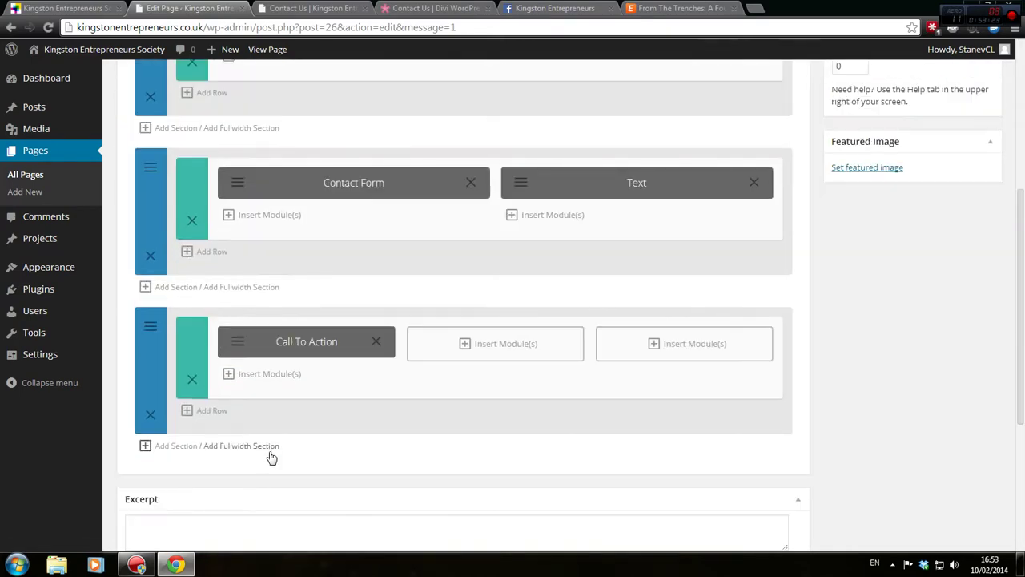
{"action": "left_click", "coordinate": [240, 340]}
{"action": "scroll", "coordinate": [451, 388], "scroll_direction": "down", "scroll_amount": 2}
{"action": "scroll", "coordinate": [451, 389], "scroll_direction": "down", "scroll_amount": 5}
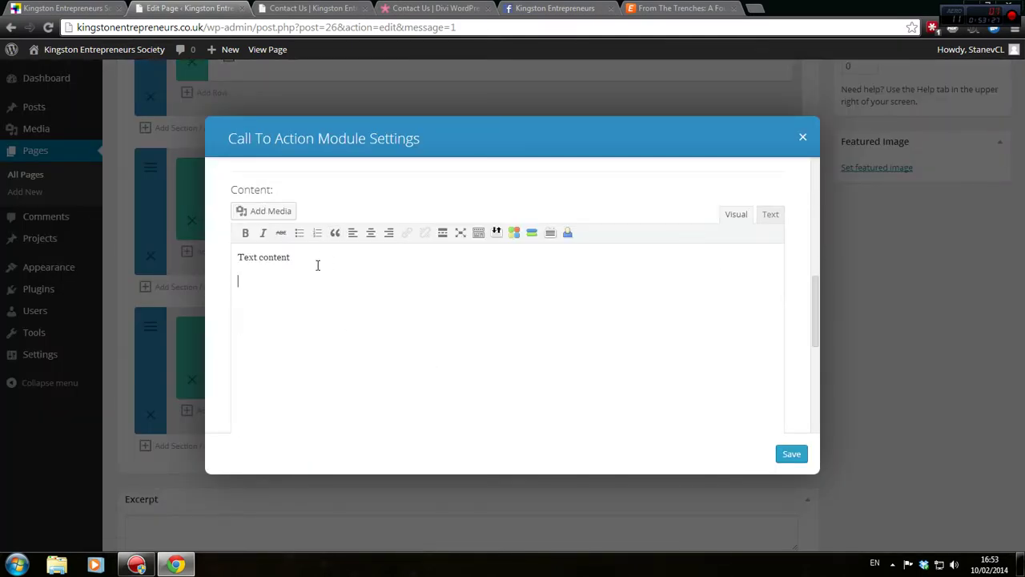
{"action": "triple_click", "coordinate": [314, 258]}
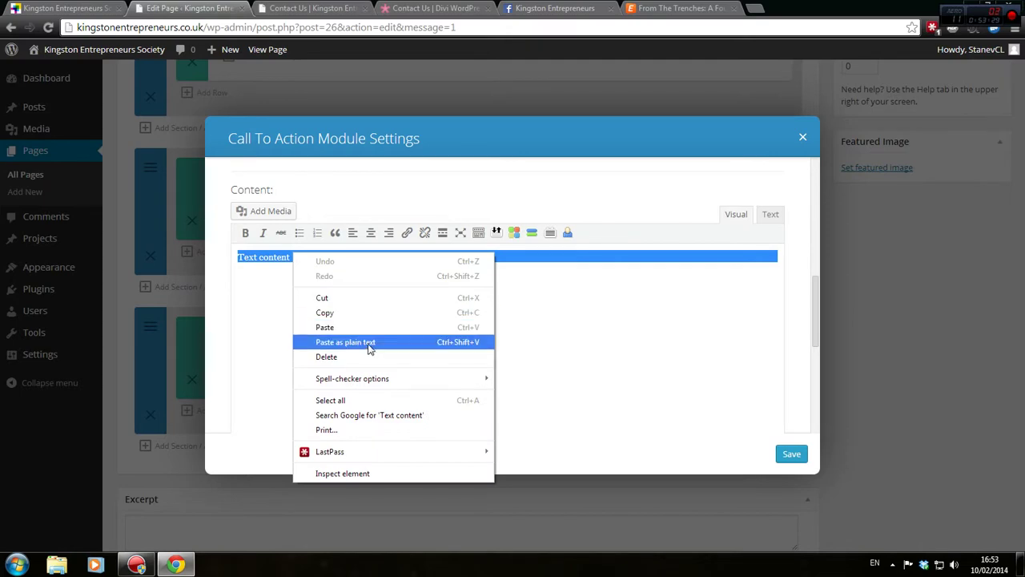
{"action": "left_click", "coordinate": [369, 342]}
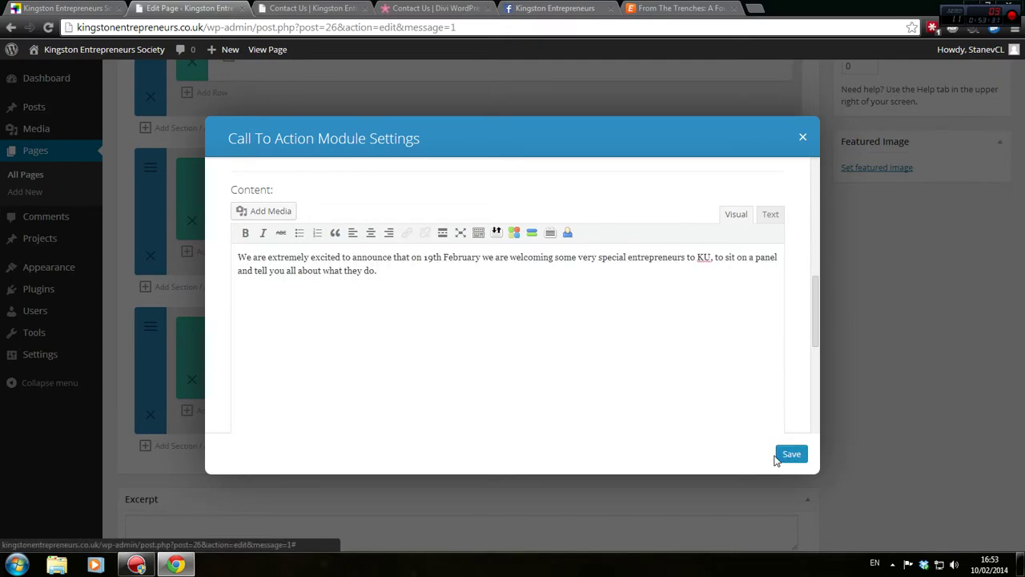
{"action": "left_click", "coordinate": [791, 456]}
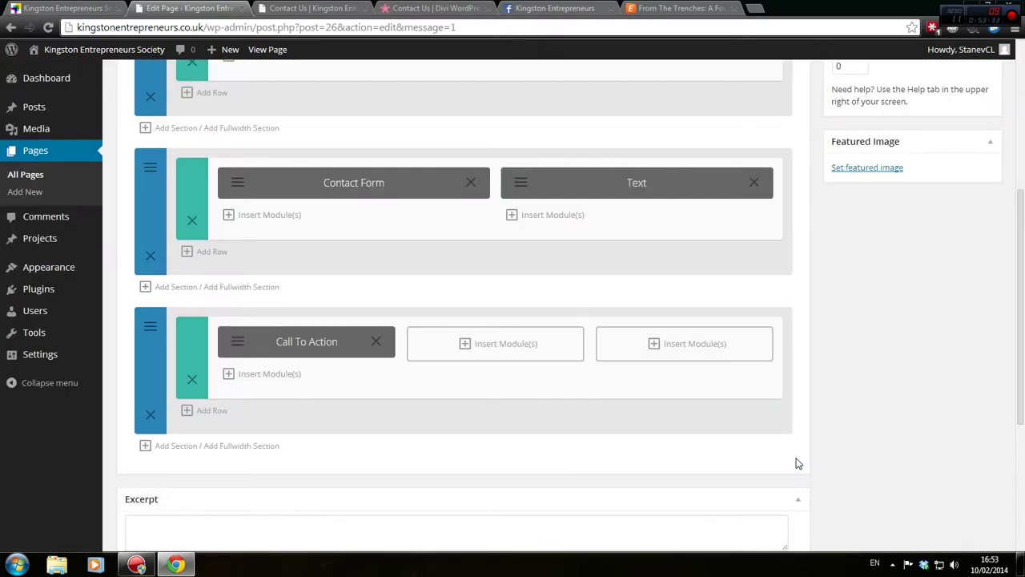
Preview the Contact Us page to confirm the new announcement text
{"action": "scroll", "coordinate": [803, 460], "scroll_direction": "up", "scroll_amount": 3}
{"action": "left_click", "coordinate": [956, 115]}
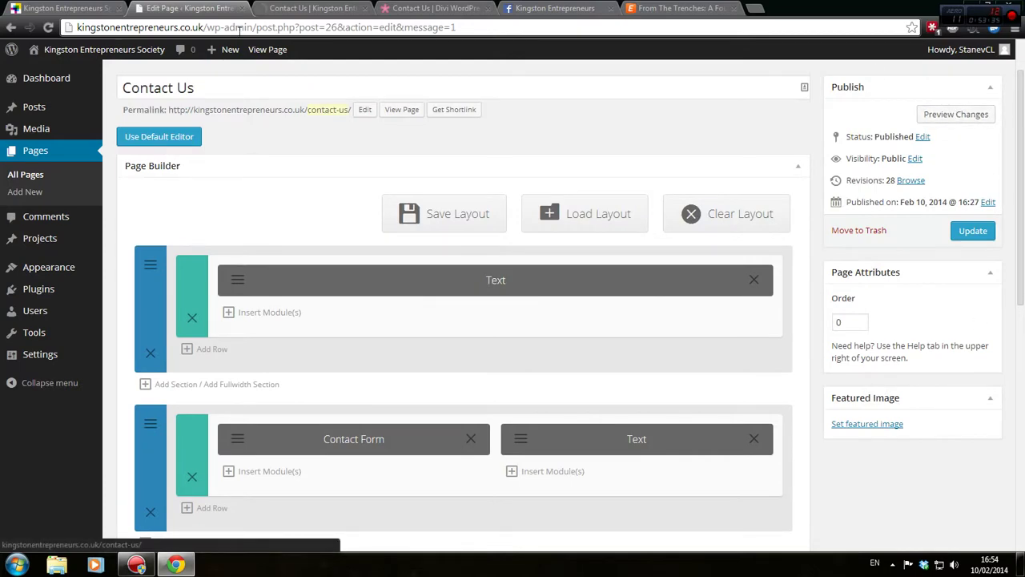
{"action": "scroll", "coordinate": [181, 344], "scroll_direction": "down", "scroll_amount": 4}
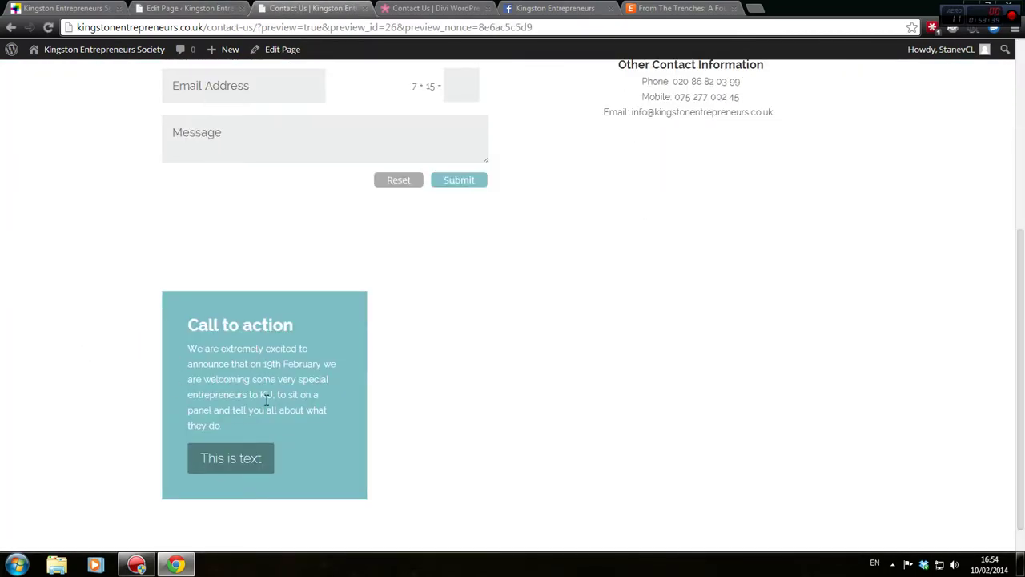
{"action": "left_click", "coordinate": [173, 8]}
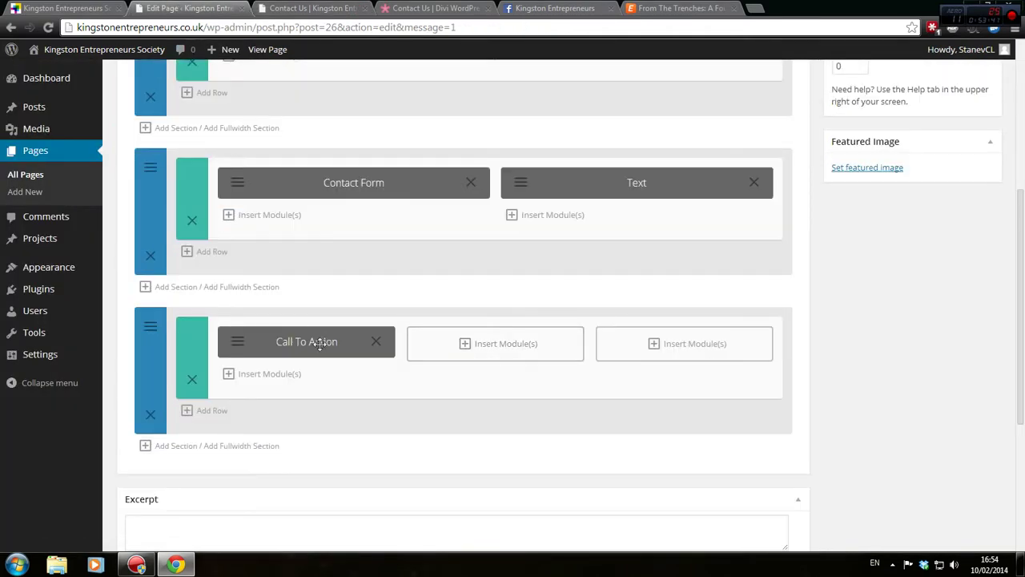
Change the Call To Action button label to 'Book Ticket', save the module and update the page
{"action": "left_click", "coordinate": [248, 342]}
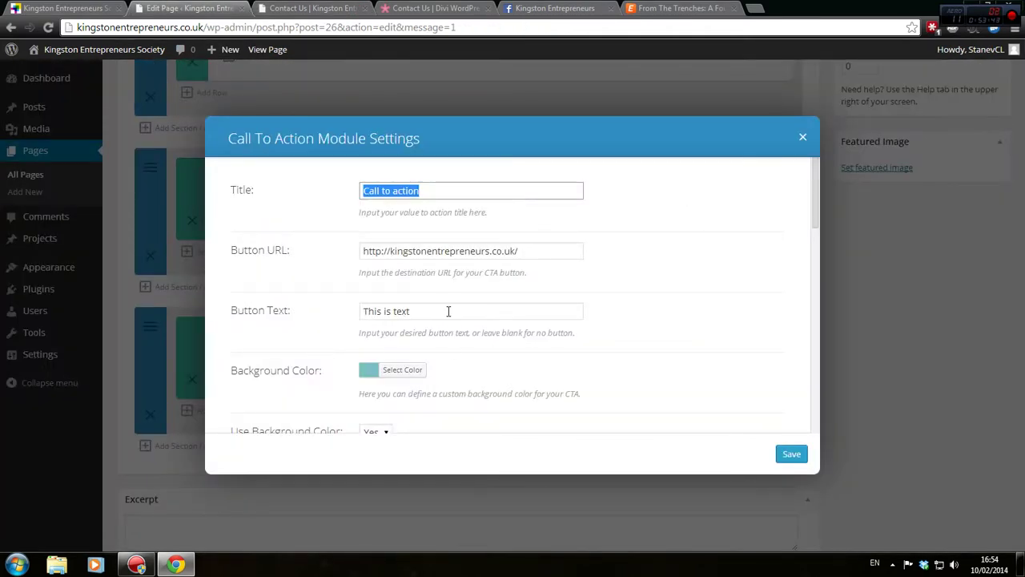
{"action": "left_click_drag", "start_coordinate": [448, 310], "coordinate": [264, 313]}
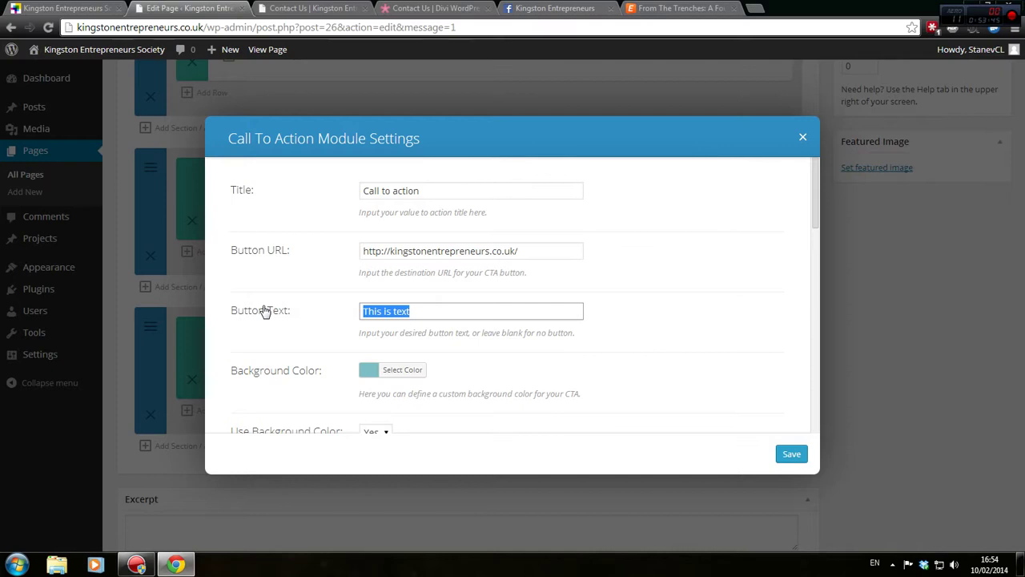
{"action": "type", "text": "Book your place"}
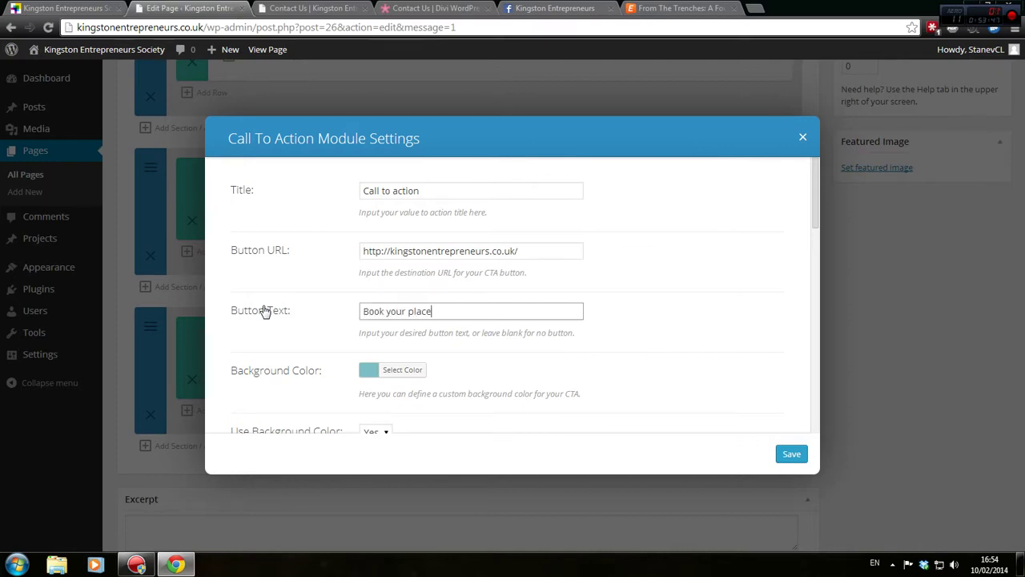
{"action": "key", "text": "ctrl+a"}
{"action": "type", "text": "Book Ticket"}
{"action": "left_click", "coordinate": [791, 455]}
{"action": "left_click", "coordinate": [970, 103]}
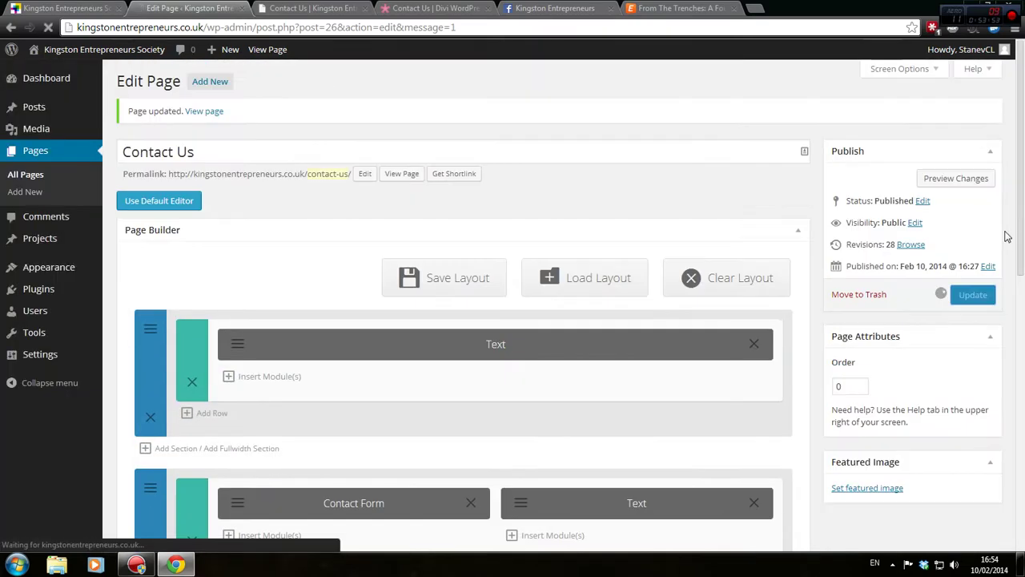
Reload the Contact Us preview to check the Book Ticket button
{"action": "left_click", "coordinate": [359, 13]}
{"action": "key", "text": "F5"}
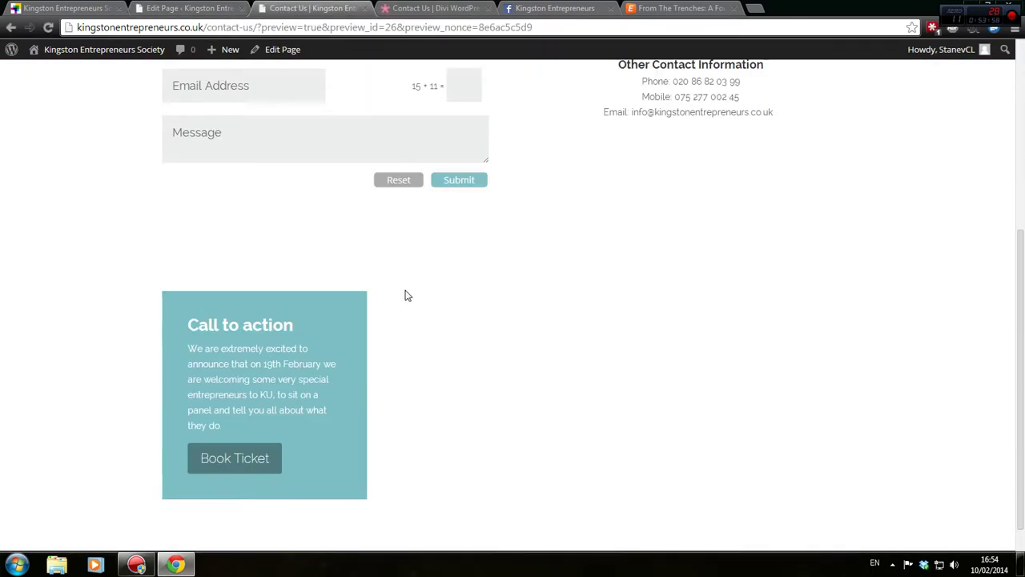
{"action": "scroll", "coordinate": [399, 295], "scroll_direction": "down", "scroll_amount": 2}
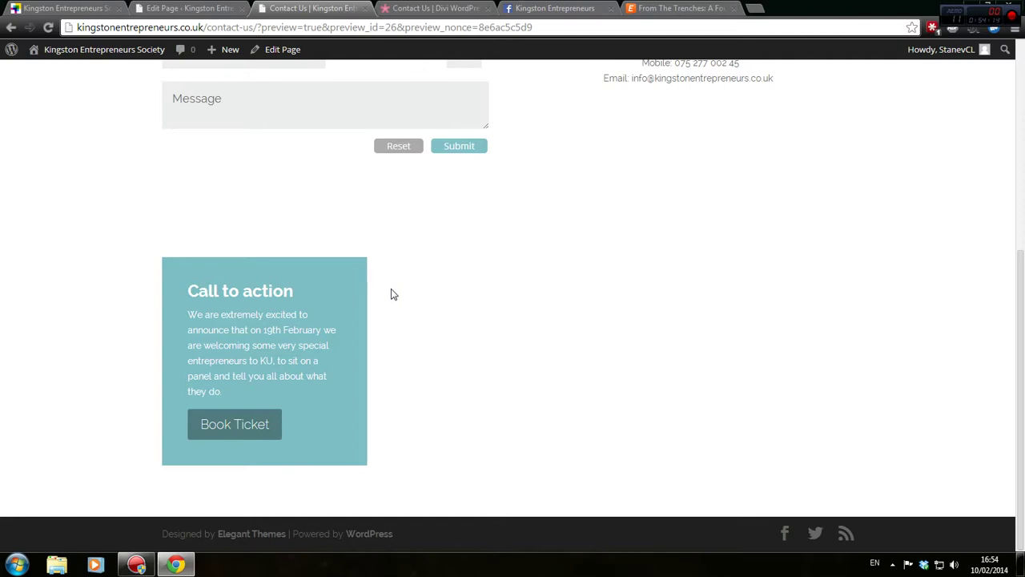
{"action": "scroll", "coordinate": [405, 320], "scroll_direction": "up", "scroll_amount": 5}
{"action": "scroll", "coordinate": [483, 341], "scroll_direction": "down", "scroll_amount": 3}
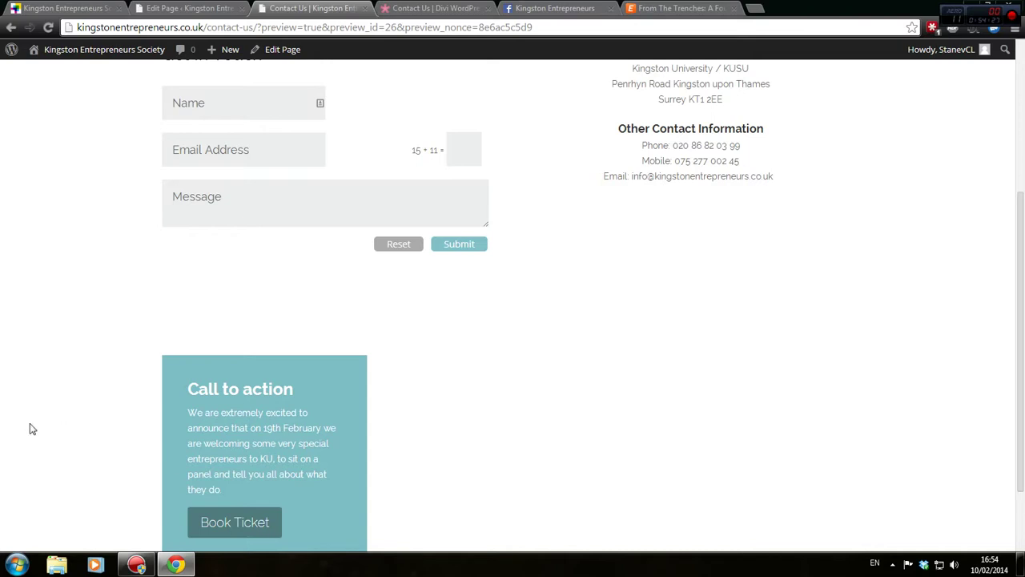
{"action": "scroll", "coordinate": [29, 428], "scroll_direction": "up", "scroll_amount": 3}
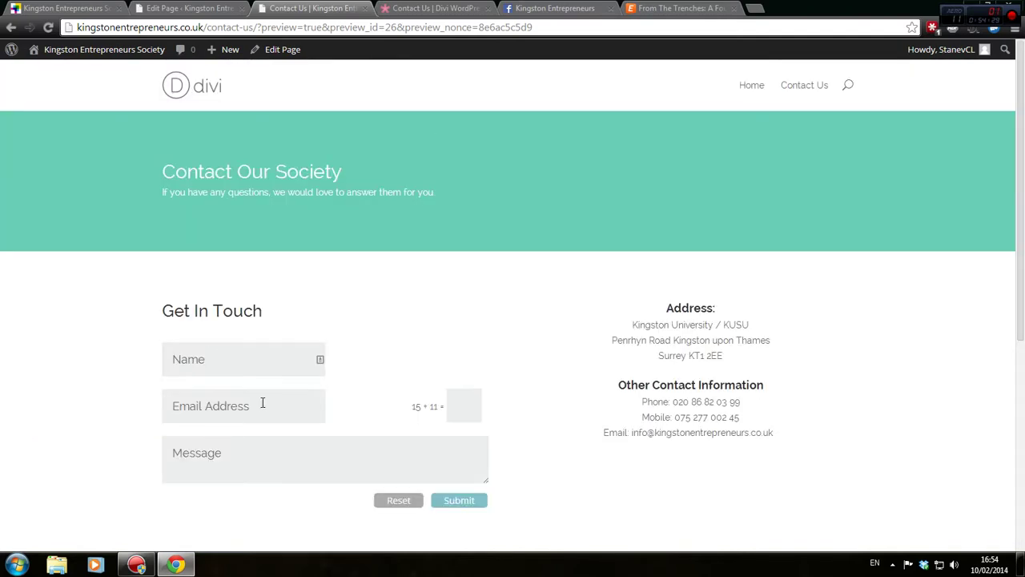
{"action": "left_click", "coordinate": [207, 7]}
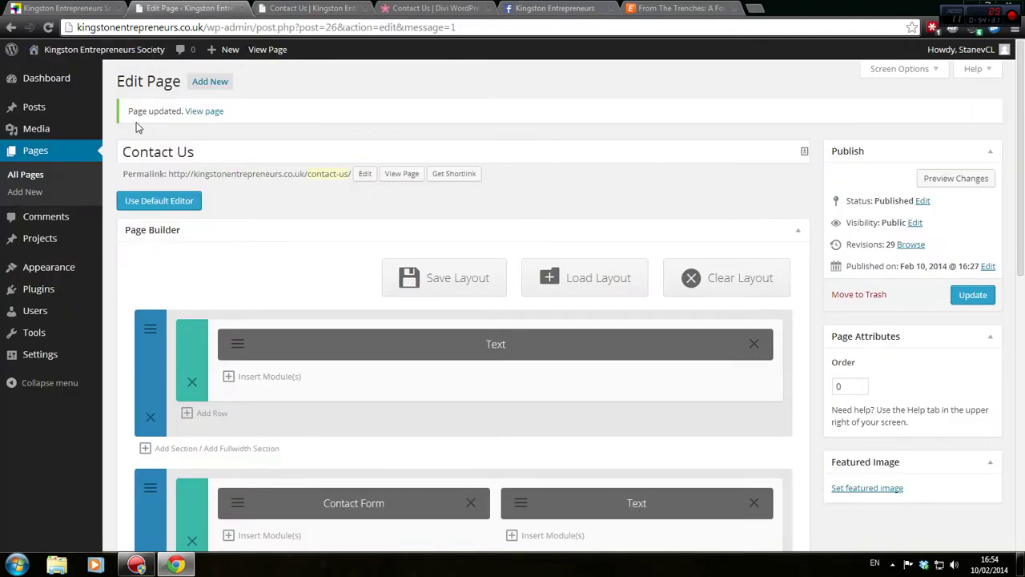
Add a Shop module to an empty bottom-row column, then close its settings
{"action": "scroll", "coordinate": [201, 240], "scroll_direction": "down", "scroll_amount": 3}
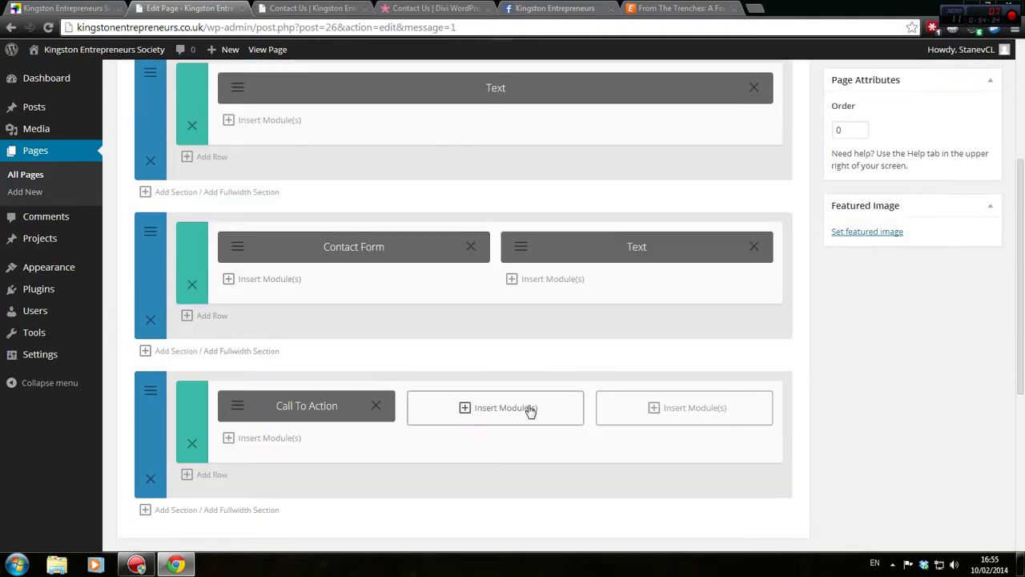
{"action": "left_click", "coordinate": [528, 409]}
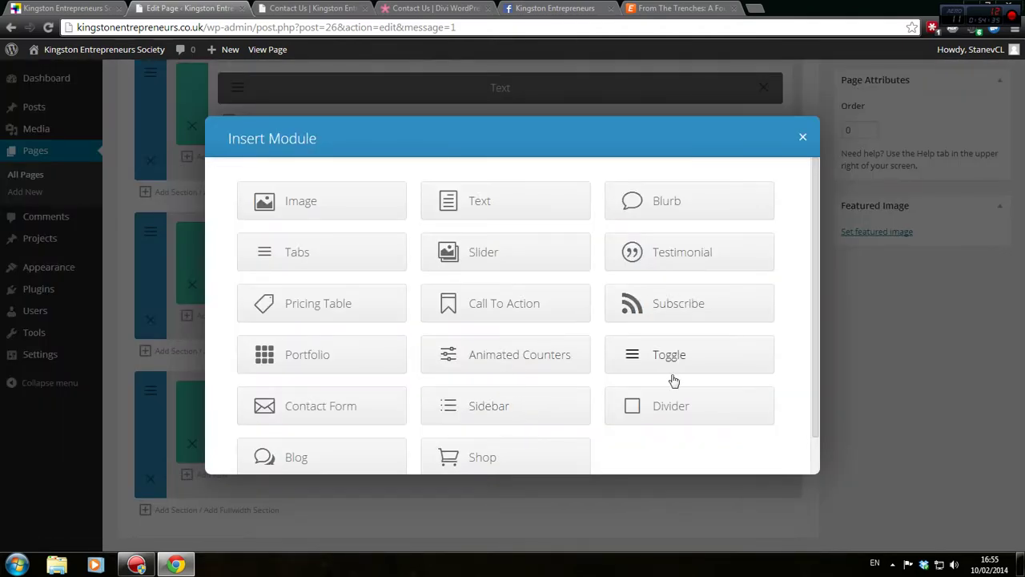
{"action": "scroll", "coordinate": [350, 408], "scroll_direction": "down", "scroll_amount": 1}
{"action": "left_click", "coordinate": [524, 413]}
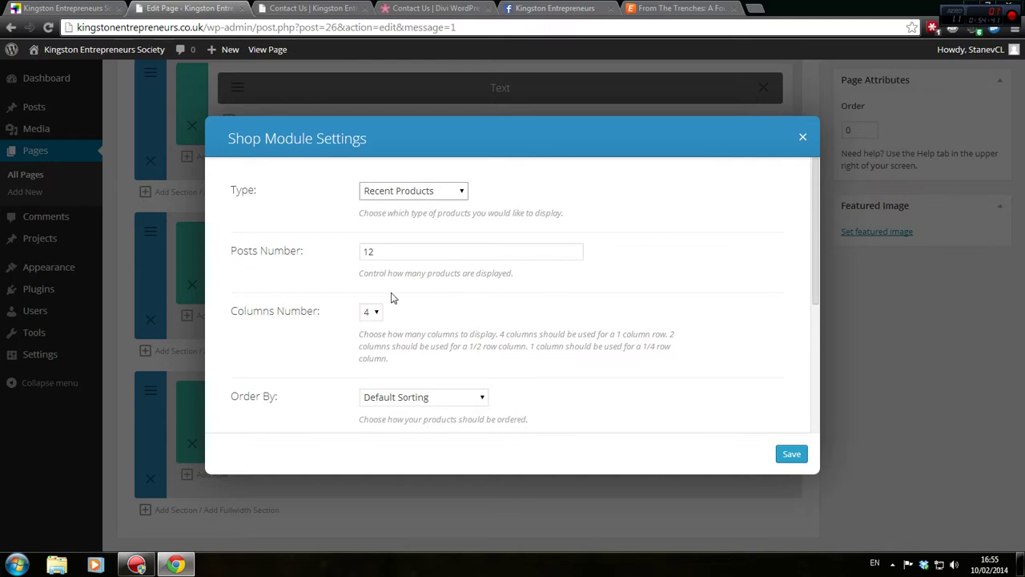
{"action": "scroll", "coordinate": [393, 298], "scroll_direction": "down", "scroll_amount": 3}
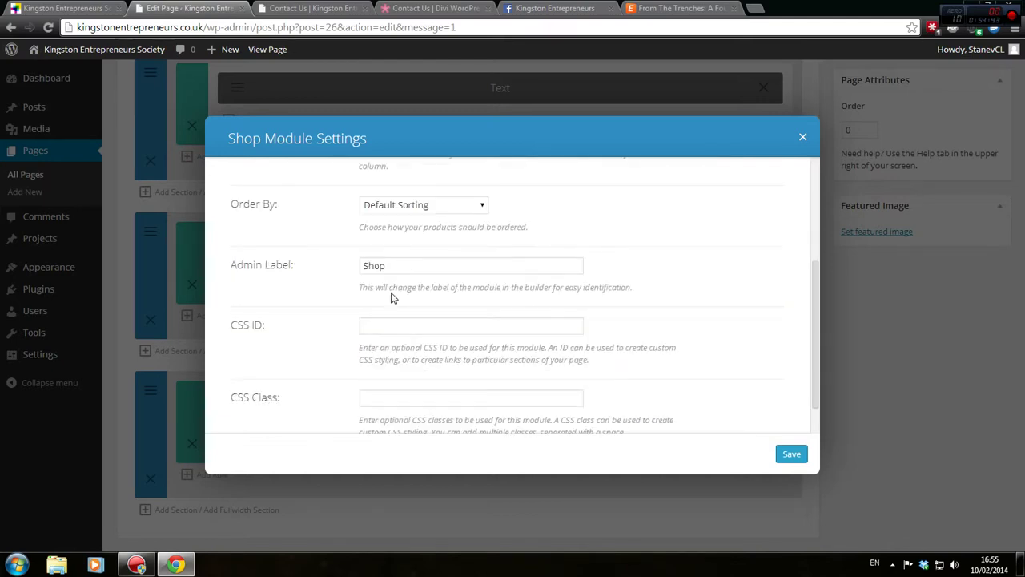
{"action": "scroll", "coordinate": [391, 295], "scroll_direction": "down", "scroll_amount": 1}
{"action": "scroll", "coordinate": [391, 292], "scroll_direction": "up", "scroll_amount": 2}
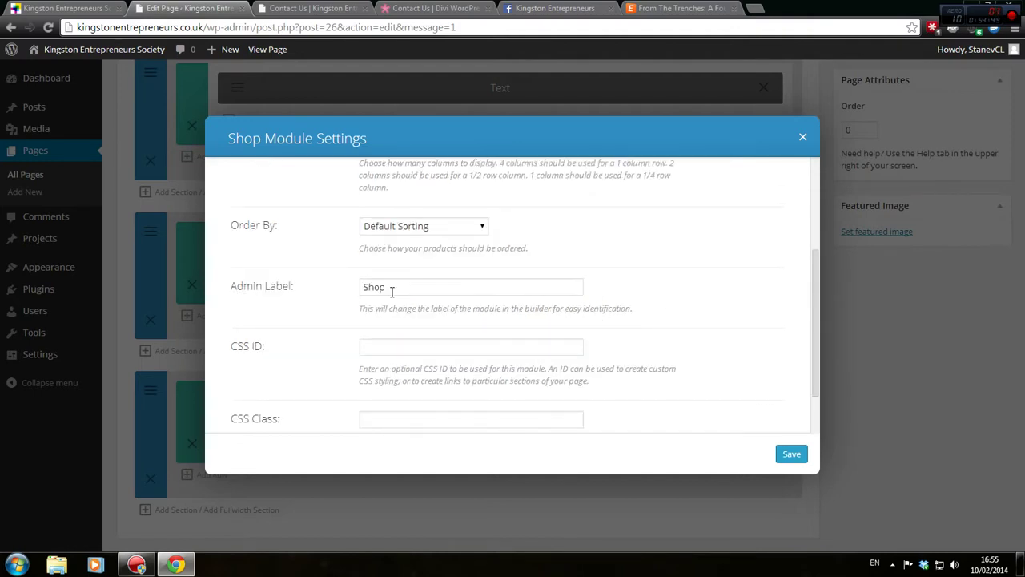
{"action": "scroll", "coordinate": [392, 293], "scroll_direction": "down", "scroll_amount": 2}
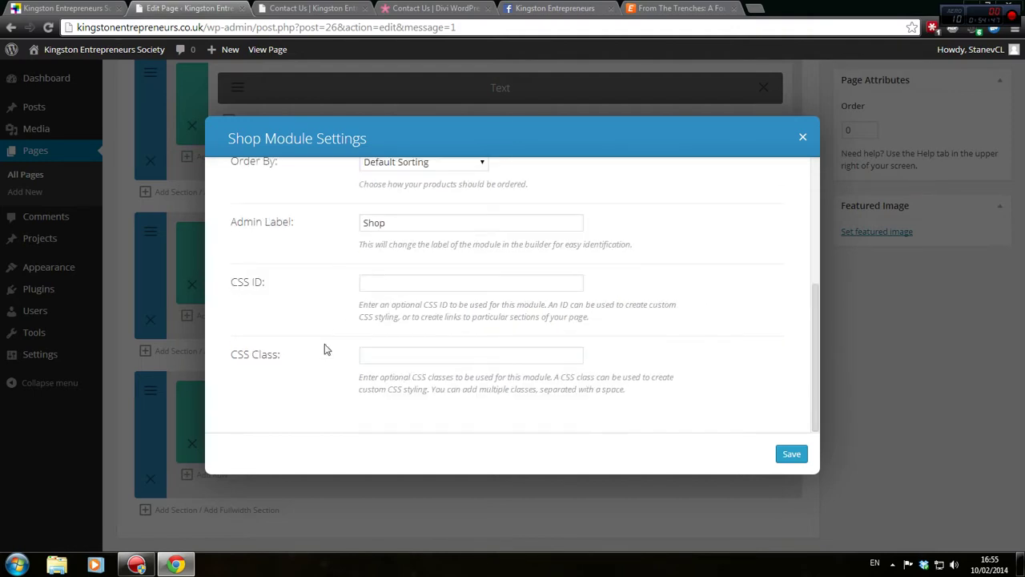
{"action": "scroll", "coordinate": [327, 347], "scroll_direction": "up", "scroll_amount": 4}
{"action": "left_click", "coordinate": [801, 138]}
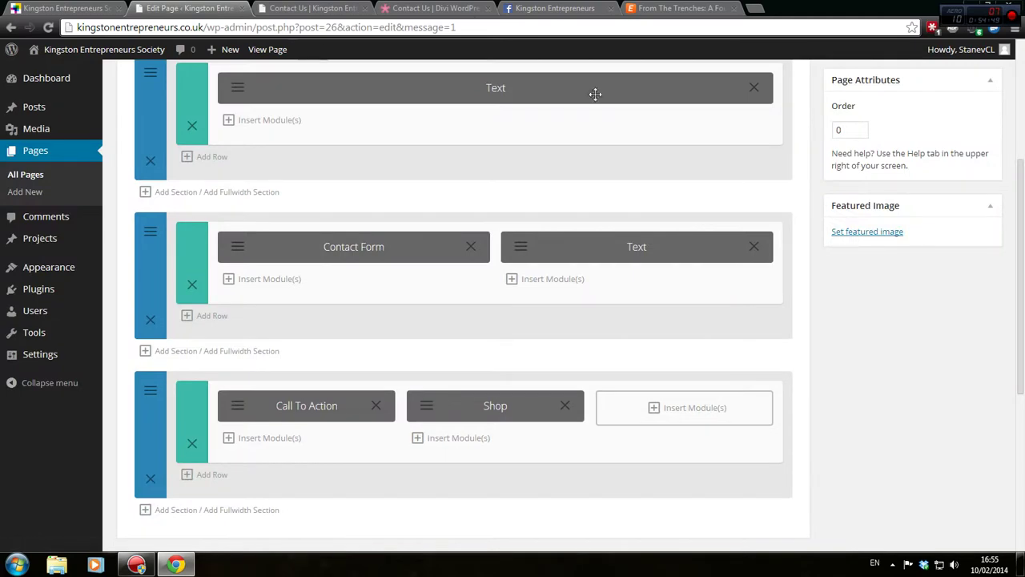
Delete the Shop and Call To Action modules from the bottom row
{"action": "left_click", "coordinate": [337, 8]}
{"action": "left_click", "coordinate": [425, 7]}
{"action": "left_click", "coordinate": [532, 8]}
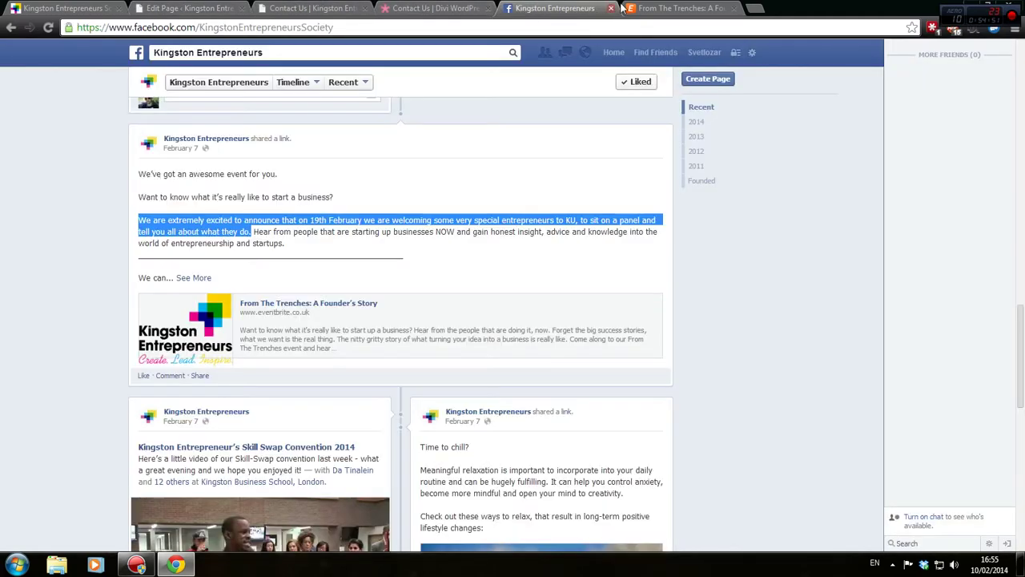
{"action": "left_click", "coordinate": [226, 8]}
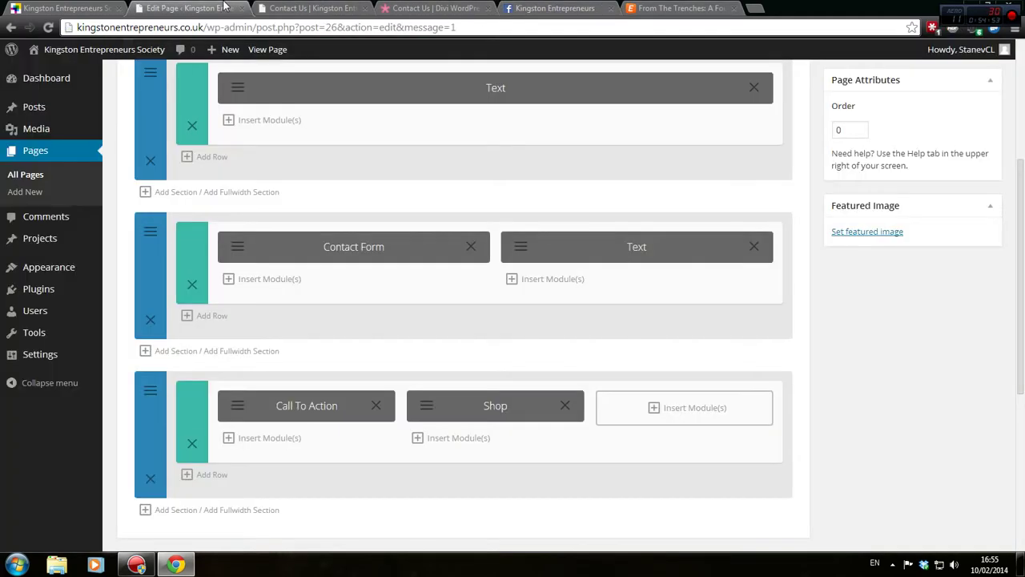
{"action": "scroll", "coordinate": [519, 296], "scroll_direction": "down", "scroll_amount": 3}
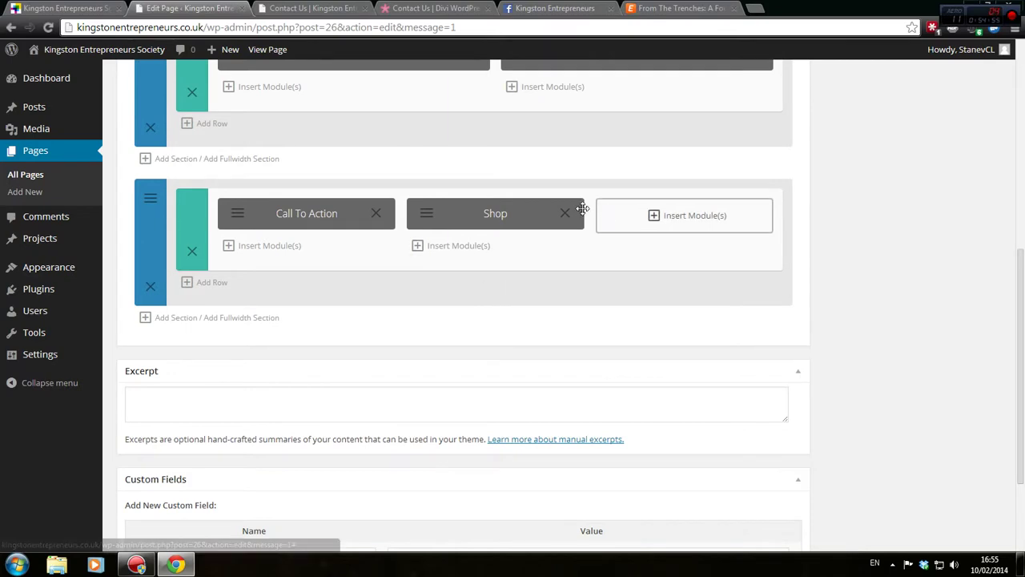
{"action": "left_click", "coordinate": [564, 213]}
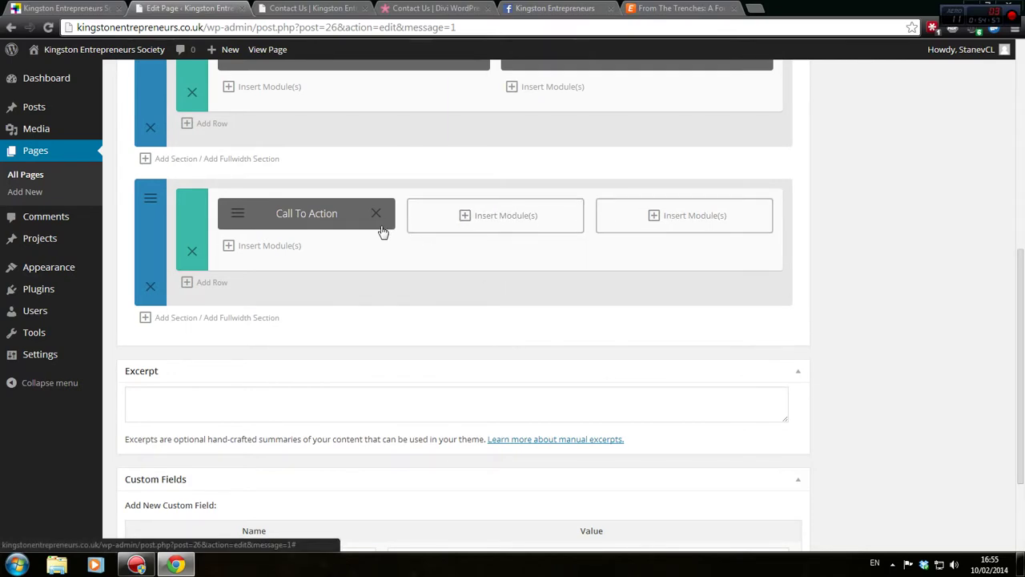
{"action": "left_click", "coordinate": [375, 213]}
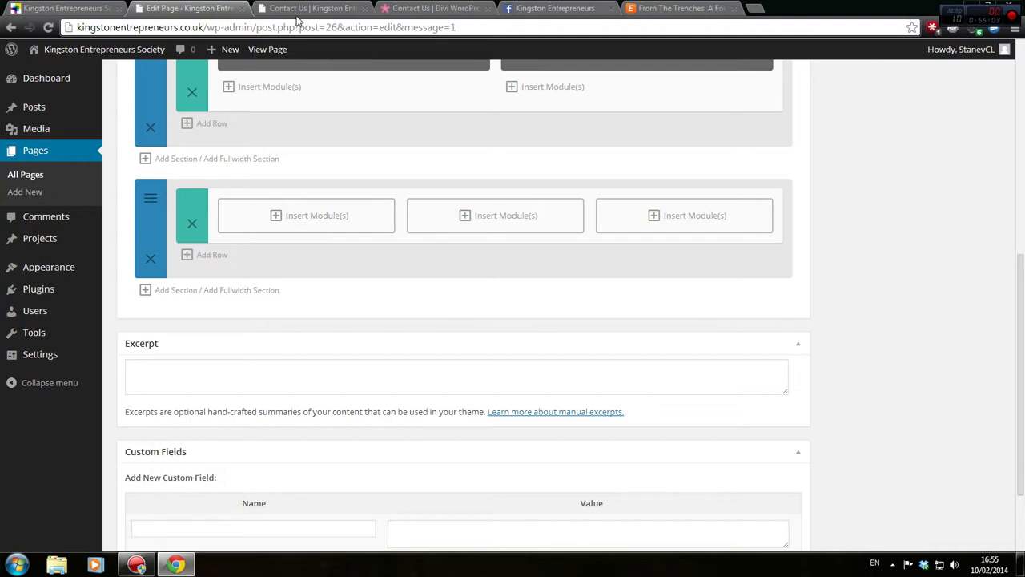
{"action": "left_click", "coordinate": [296, 7]}
Reload the preview and scroll to the Call to action box with its Book Ticket button
{"action": "scroll", "coordinate": [416, 385], "scroll_direction": "down", "scroll_amount": 5}
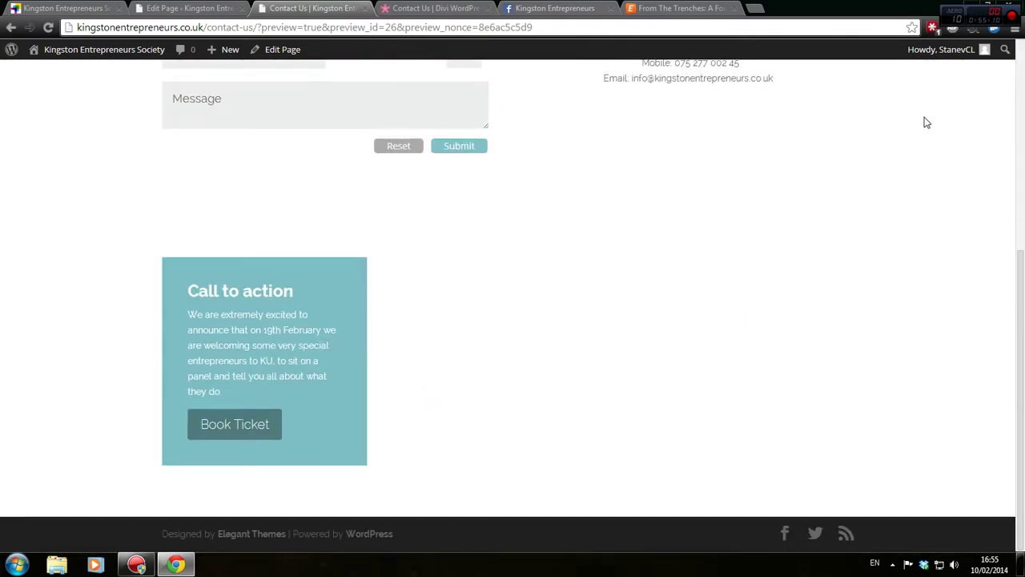
{"action": "scroll", "coordinate": [634, 328], "scroll_direction": "up", "scroll_amount": 5}
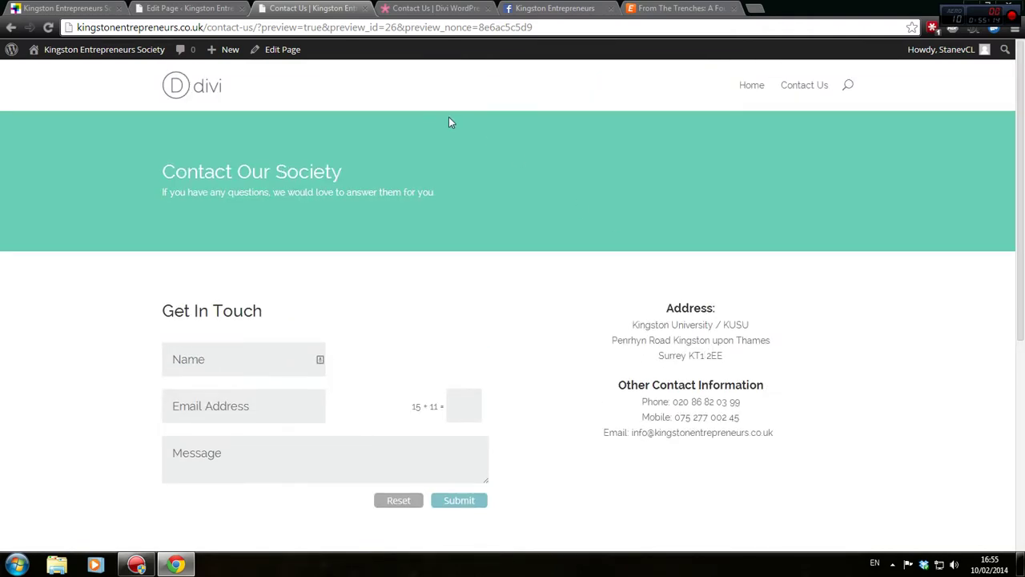
{"action": "scroll", "coordinate": [451, 136], "scroll_direction": "down", "scroll_amount": 3}
{"action": "scroll", "coordinate": [412, 153], "scroll_direction": "up", "scroll_amount": 2}
{"action": "left_click", "coordinate": [48, 27]}
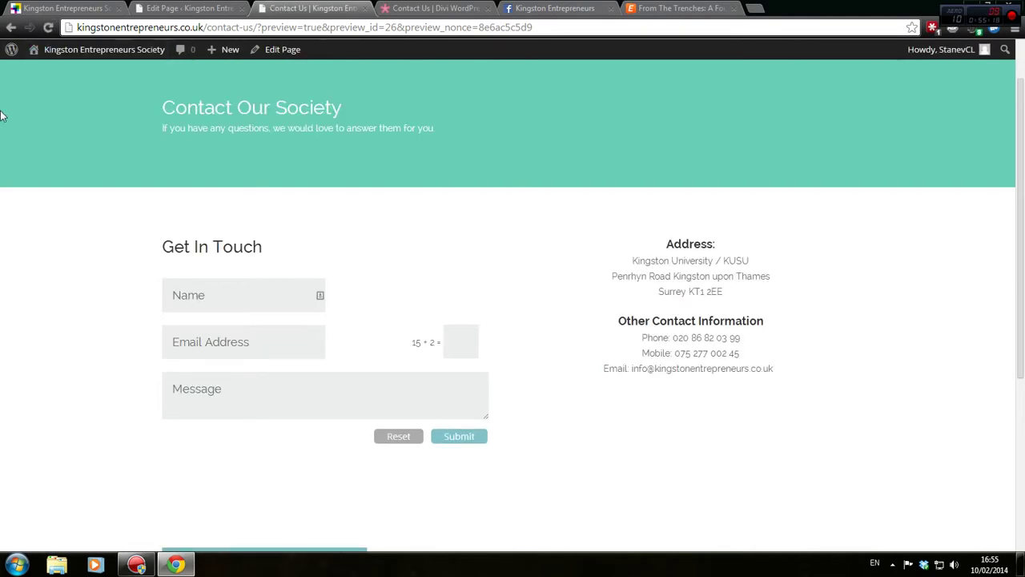
{"action": "scroll", "coordinate": [1, 116], "scroll_direction": "down", "scroll_amount": 3}
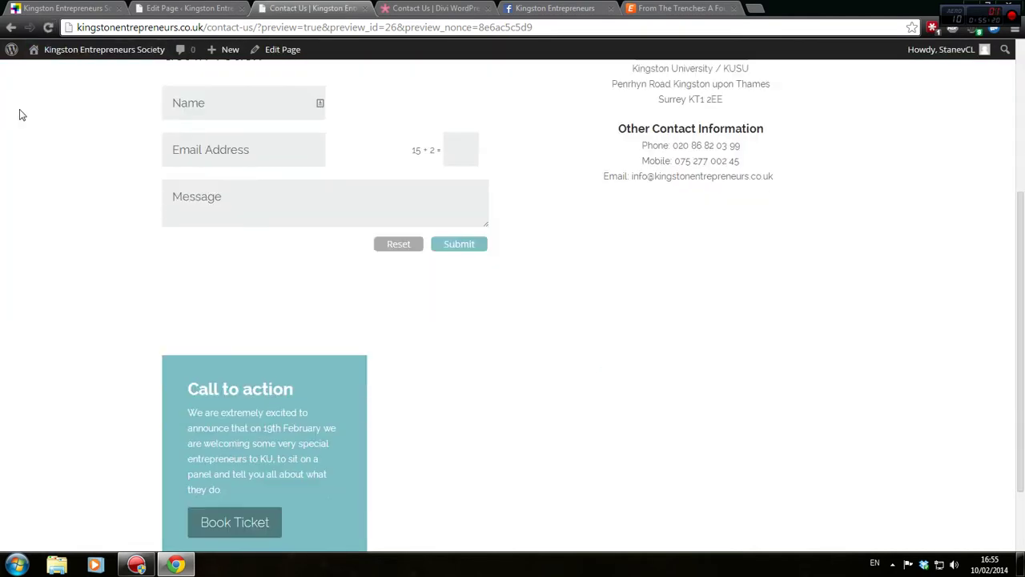
{"action": "scroll", "coordinate": [34, 241], "scroll_direction": "down", "scroll_amount": 1}
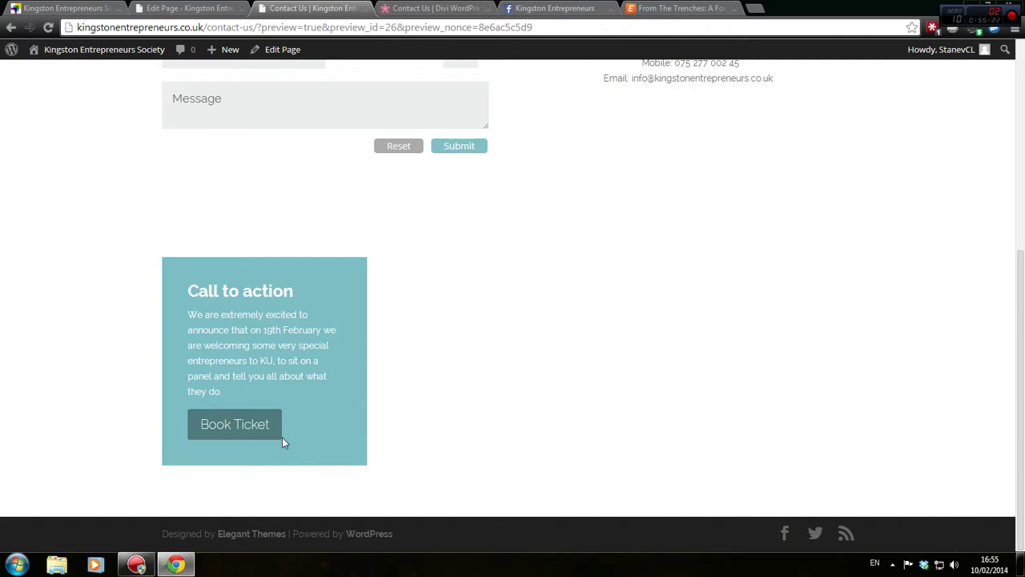
Insert a Testimonial module into the bottom row's first column
{"action": "left_click", "coordinate": [160, 7]}
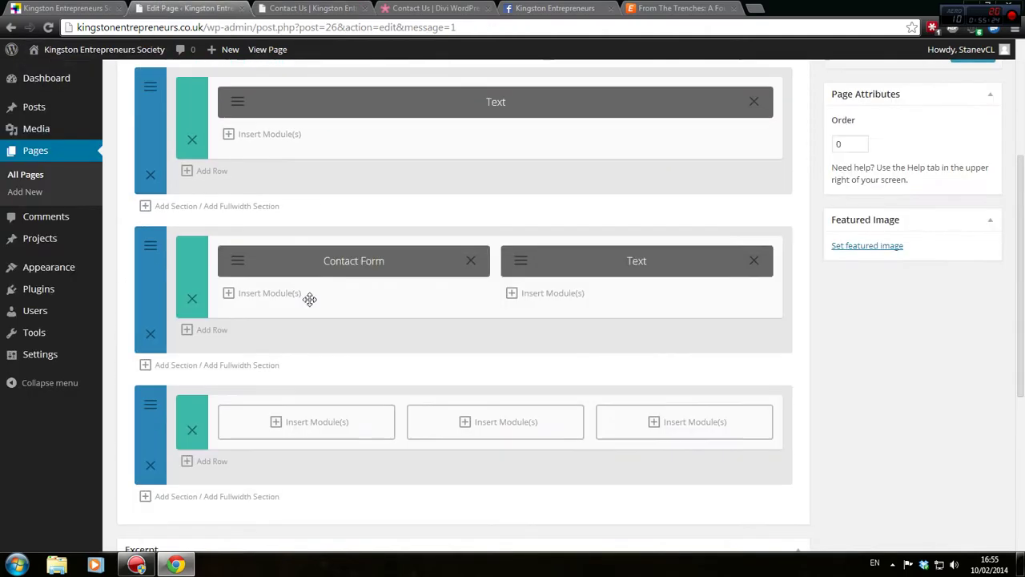
{"action": "scroll", "coordinate": [331, 435], "scroll_direction": "up", "scroll_amount": 2}
{"action": "scroll", "coordinate": [275, 372], "scroll_direction": "down", "scroll_amount": 3}
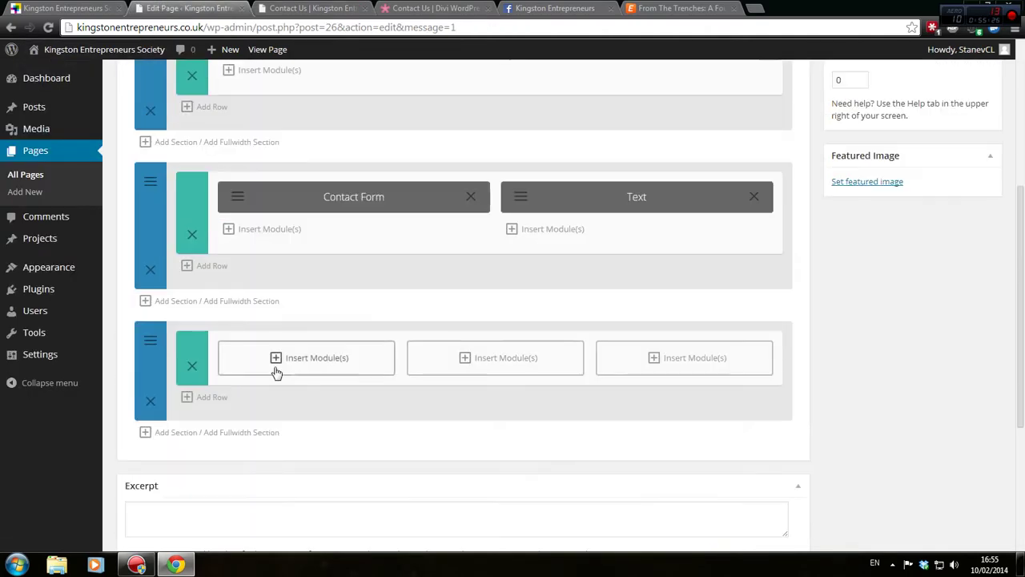
{"action": "left_click", "coordinate": [276, 364]}
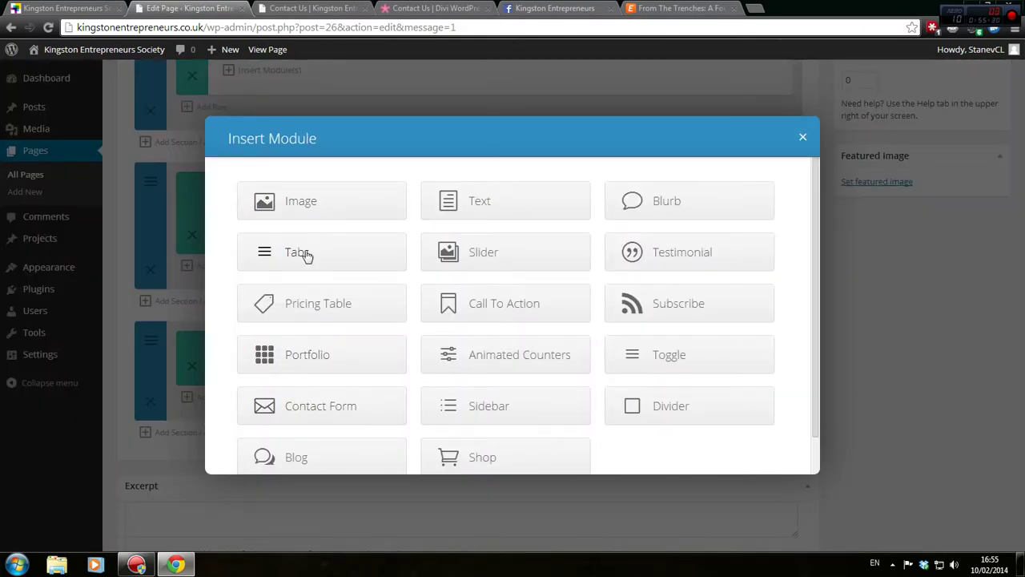
{"action": "left_click", "coordinate": [681, 252]}
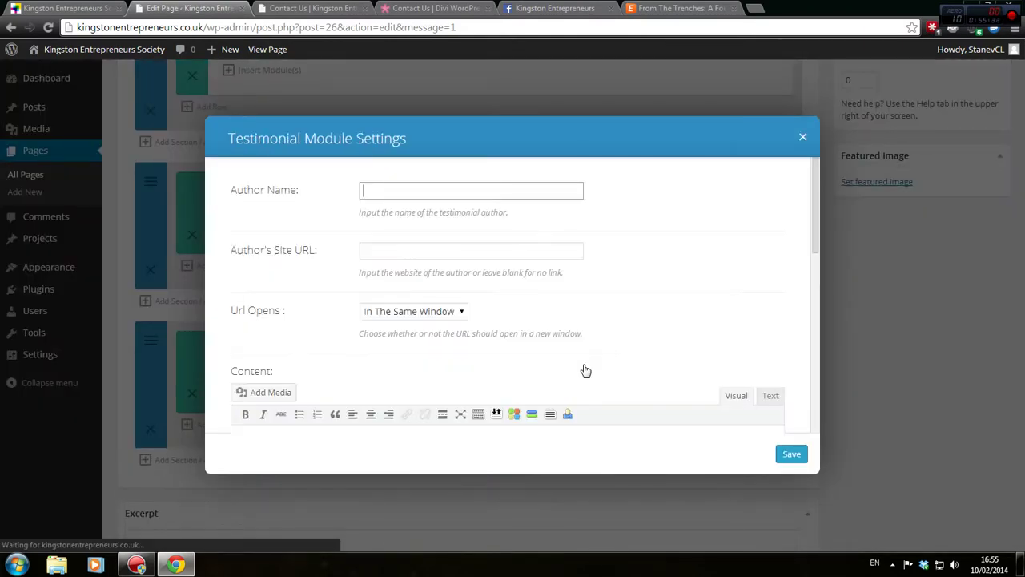
Look through the preview and Eventbrite tabs, ending on the Kingston Entrepreneurs Facebook page
{"action": "left_click", "coordinate": [312, 8]}
{"action": "scroll", "coordinate": [423, 245], "scroll_direction": "up", "scroll_amount": 5}
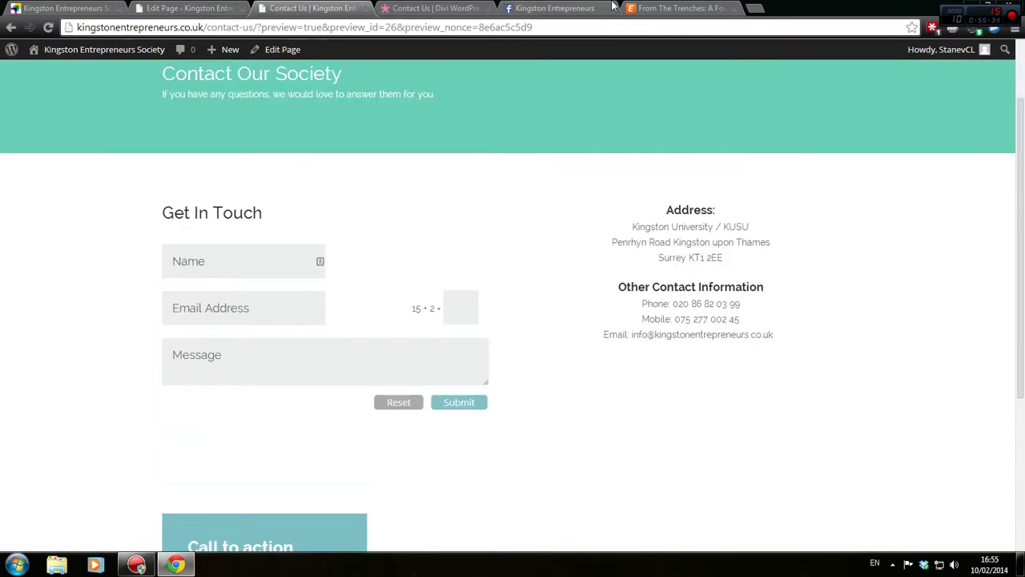
{"action": "left_click", "coordinate": [681, 8]}
{"action": "left_click", "coordinate": [553, 8]}
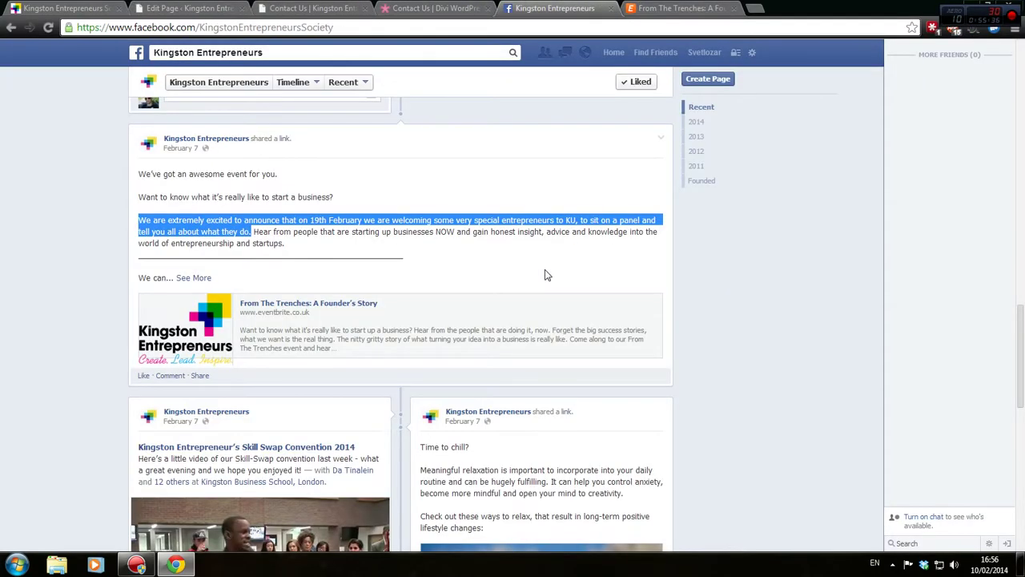
{"action": "scroll", "coordinate": [545, 275], "scroll_direction": "down", "scroll_amount": 4}
{"action": "scroll", "coordinate": [545, 274], "scroll_direction": "down", "scroll_amount": 2}
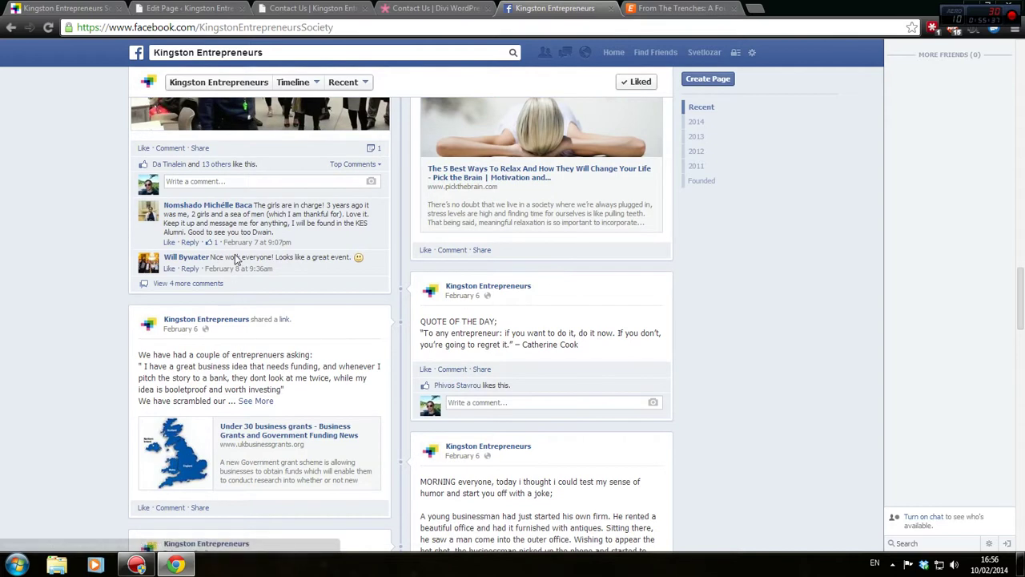
{"action": "left_click", "coordinate": [199, 285]}
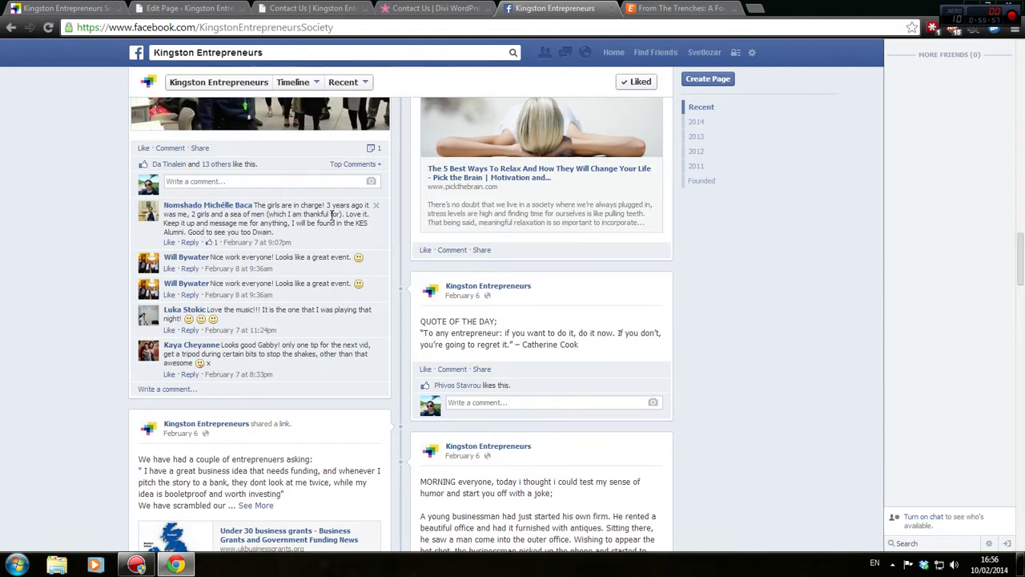
{"action": "scroll", "coordinate": [301, 228], "scroll_direction": "up", "scroll_amount": 4}
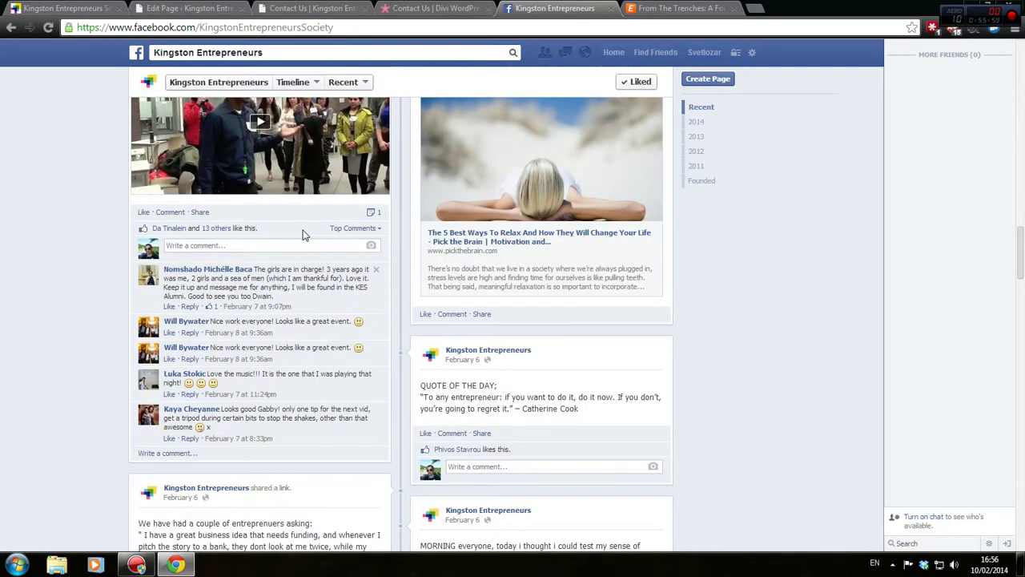
{"action": "scroll", "coordinate": [293, 215], "scroll_direction": "down", "scroll_amount": 3}
{"action": "scroll", "coordinate": [292, 215], "scroll_direction": "down", "scroll_amount": 8}
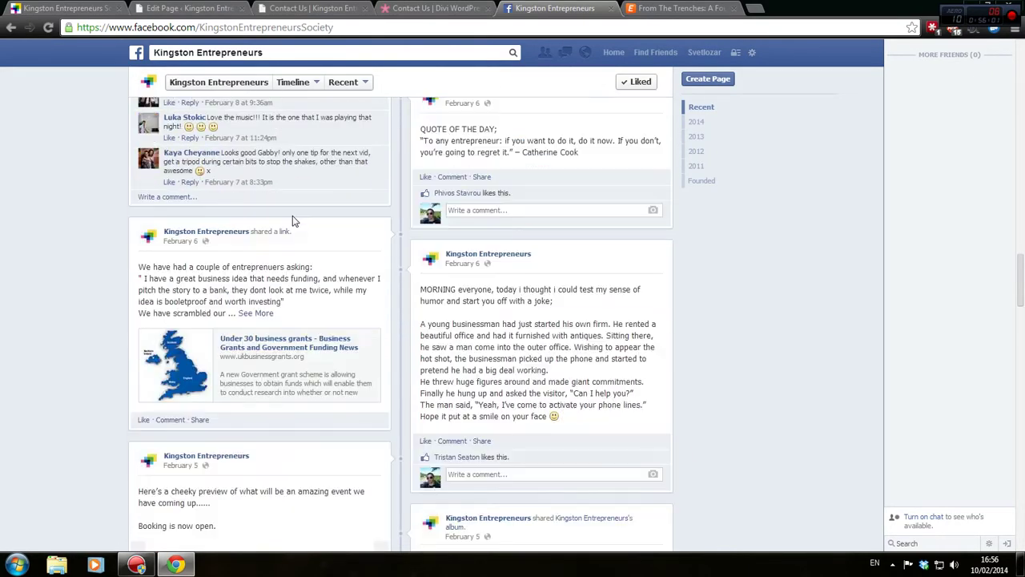
{"action": "scroll", "coordinate": [290, 219], "scroll_direction": "down", "scroll_amount": 8}
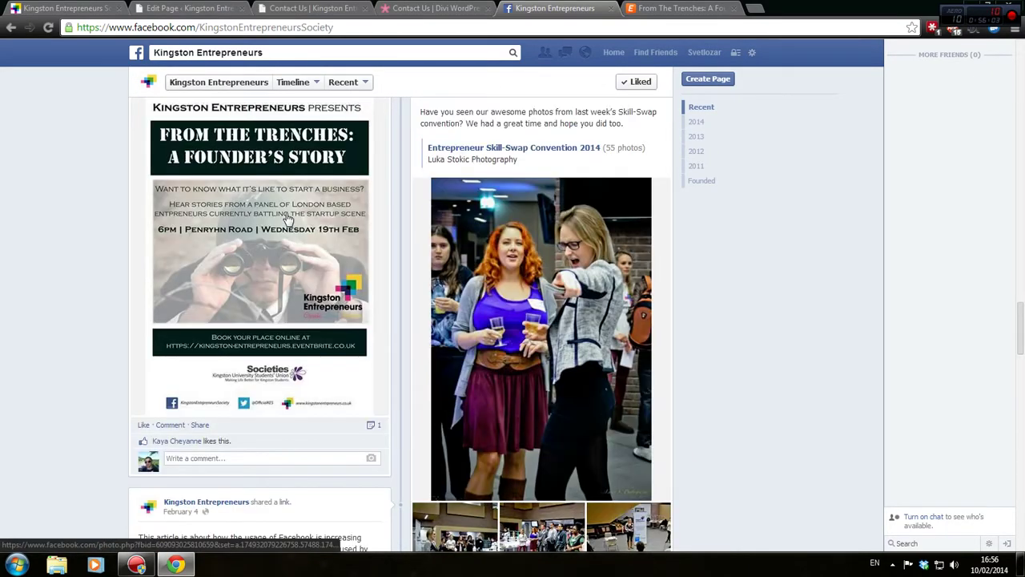
{"action": "scroll", "coordinate": [287, 218], "scroll_direction": "down", "scroll_amount": 9}
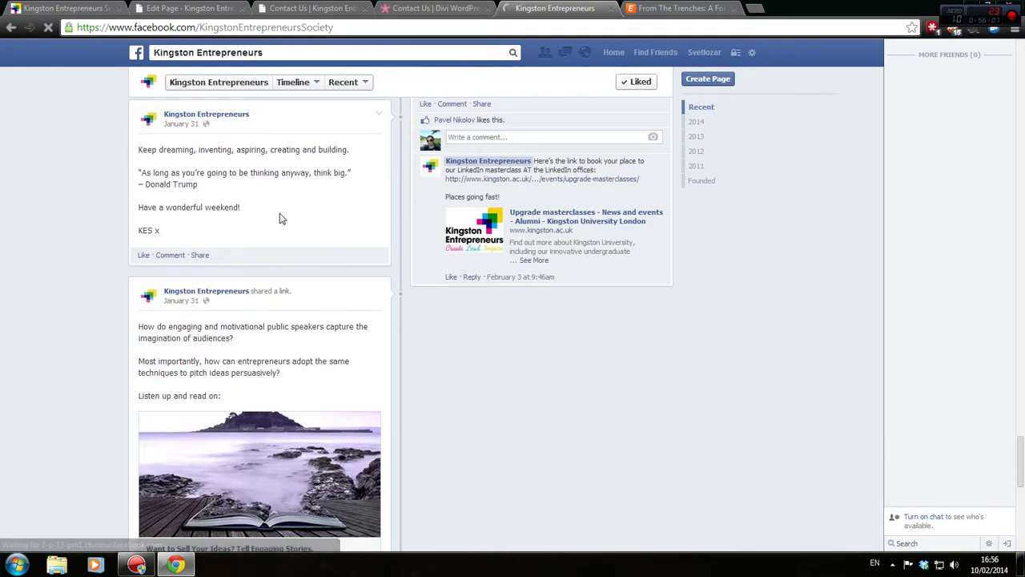
{"action": "scroll", "coordinate": [280, 218], "scroll_direction": "up", "scroll_amount": 3}
{"action": "scroll", "coordinate": [279, 217], "scroll_direction": "up", "scroll_amount": 5}
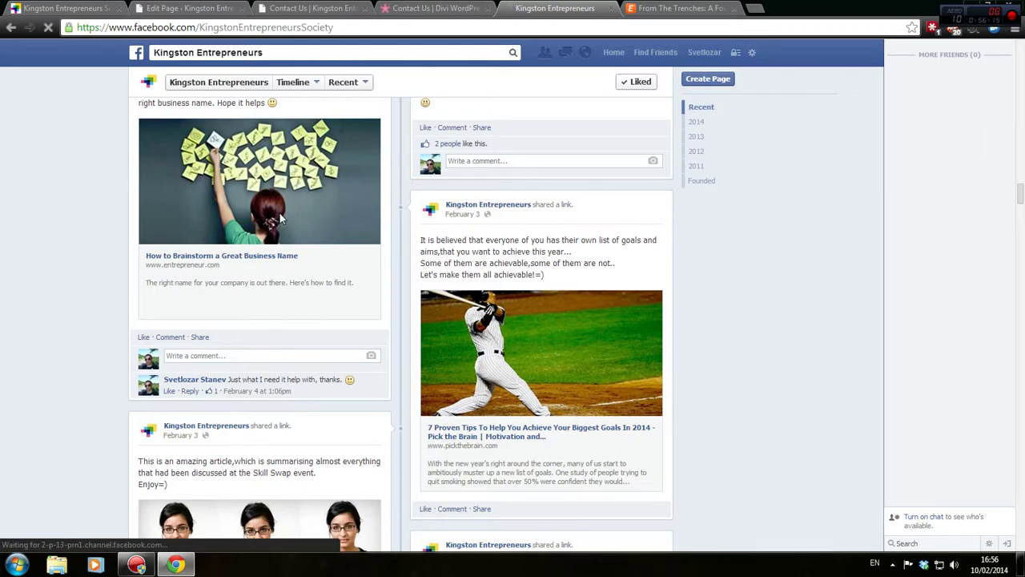
{"action": "scroll", "coordinate": [113, 250], "scroll_direction": "up", "scroll_amount": 10}
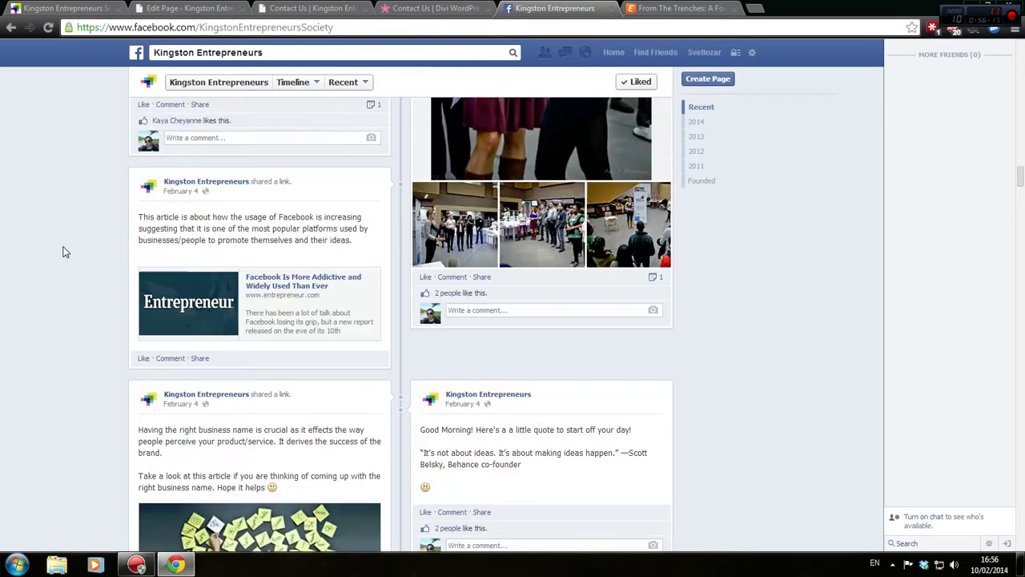
{"action": "scroll", "coordinate": [65, 252], "scroll_direction": "up", "scroll_amount": 6}
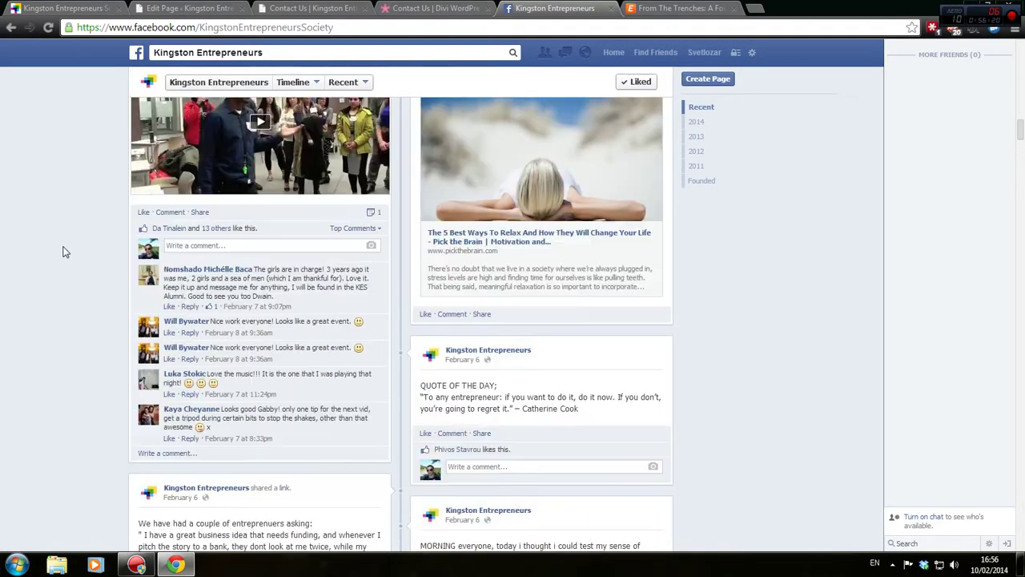
{"action": "right_click", "coordinate": [161, 329]}
{"action": "key", "text": "Escape"}
{"action": "scroll", "coordinate": [238, 438], "scroll_direction": "up", "scroll_amount": 12}
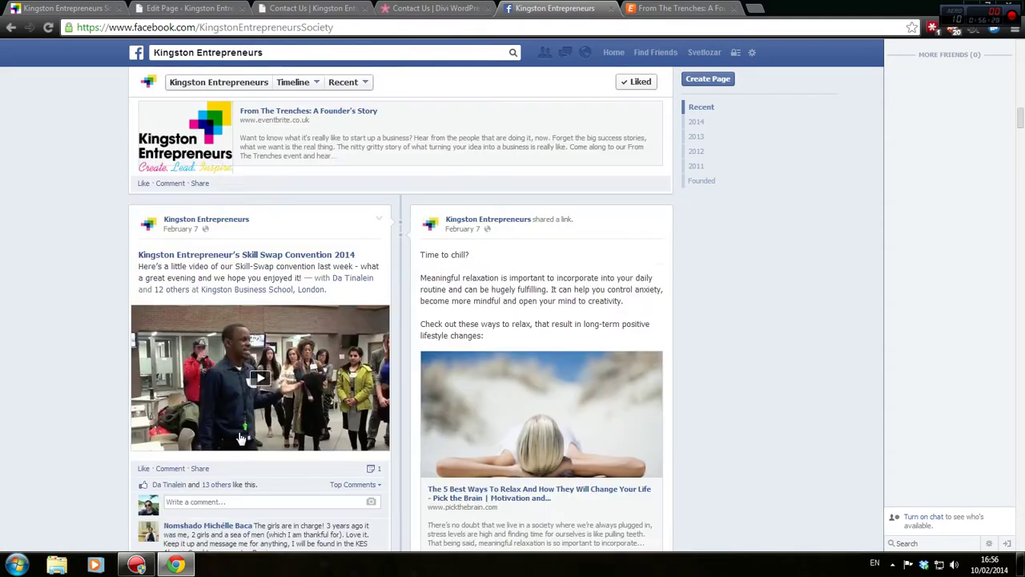
{"action": "scroll", "coordinate": [238, 429], "scroll_direction": "up", "scroll_amount": 15}
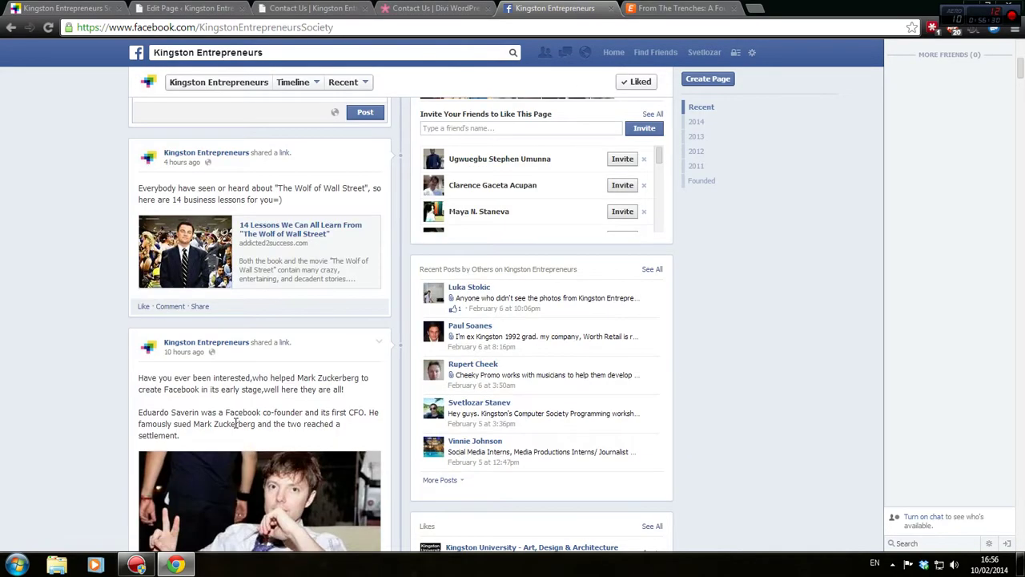
{"action": "scroll", "coordinate": [236, 428], "scroll_direction": "up", "scroll_amount": 3}
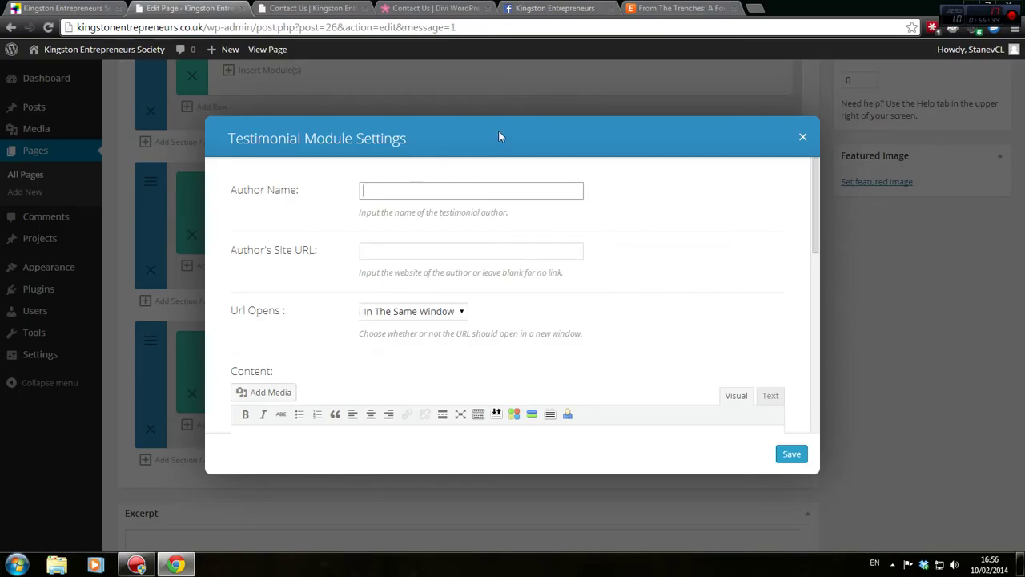
{"action": "key", "text": "Tab"}
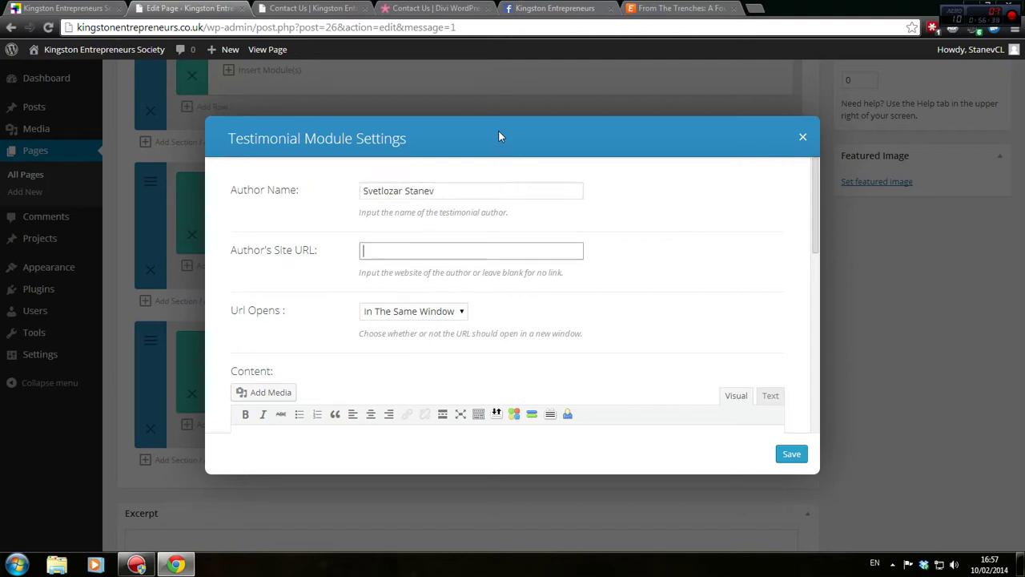
{"action": "type", "text": "#"}
{"action": "key", "text": "Tab"}
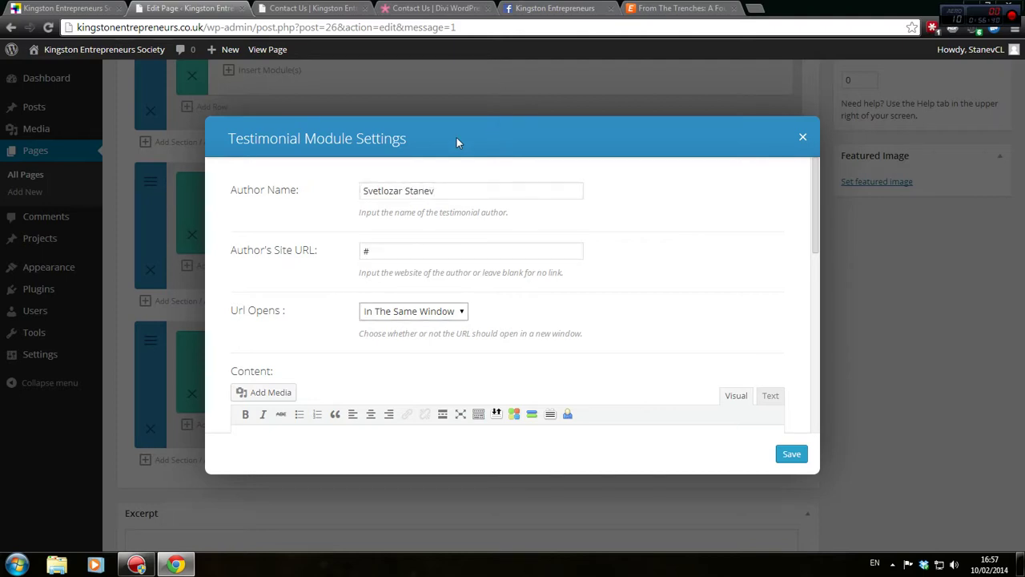
{"action": "left_click", "coordinate": [294, 255]}
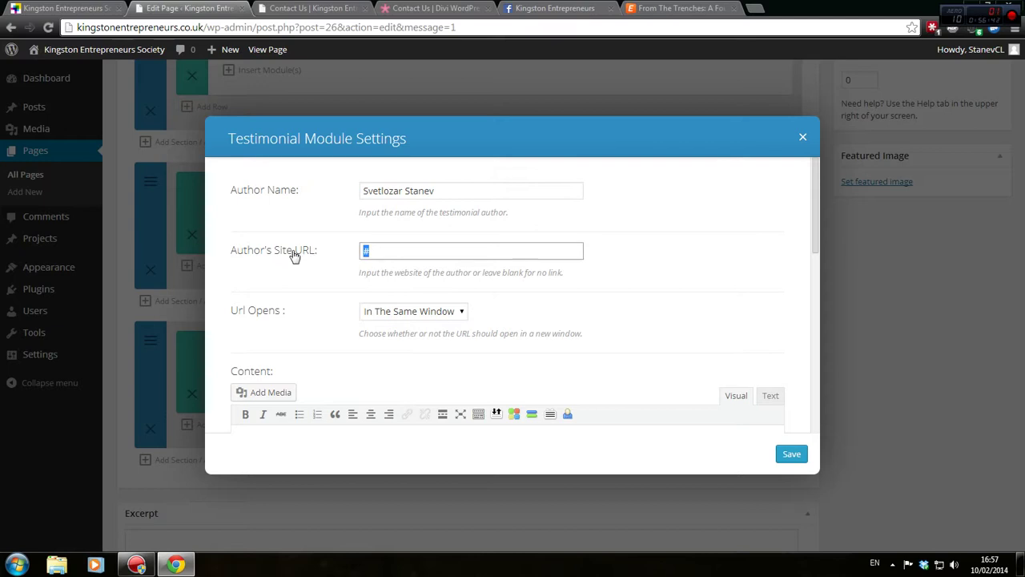
{"action": "type", "text": "http://cronuslabs.com/"}
{"action": "left_click", "coordinate": [441, 312]}
Start the quote: 'I'm extremely happy to be a member of this society. The events organized by the director'
{"action": "scroll", "coordinate": [449, 331], "scroll_direction": "down", "scroll_amount": 2}
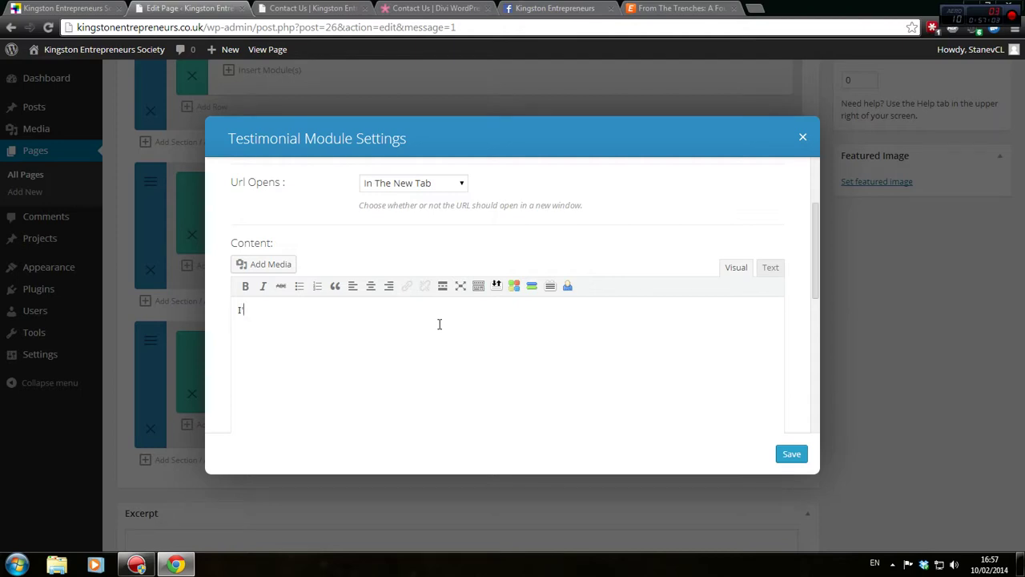
{"action": "type", "text": "tremely"}
{"action": "key", "text": "BackSpace"}
{"action": "type", "text": "ly happy to be a me"}
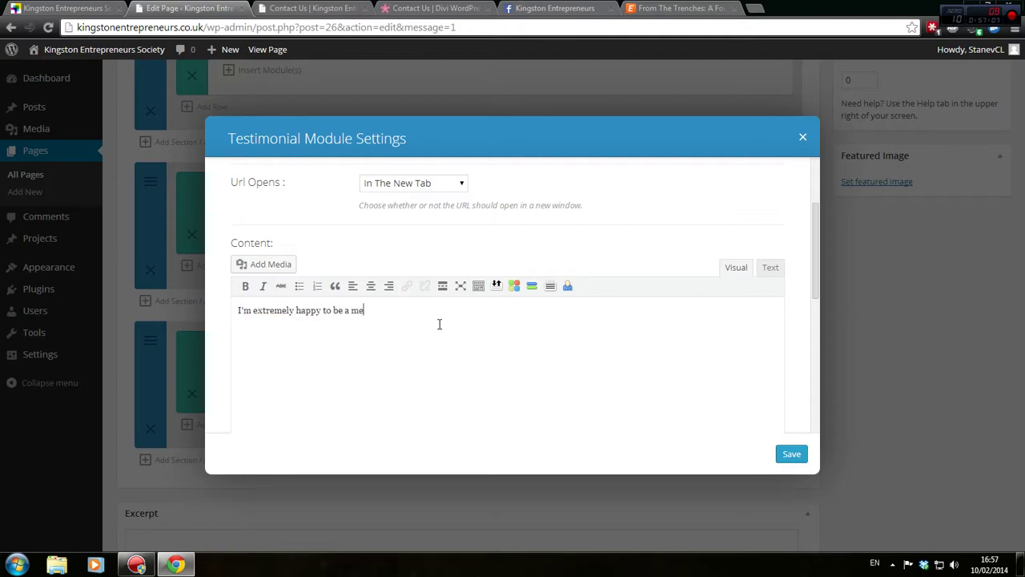
{"action": "type", "text": "mber of this society. There"}
{"action": "key", "text": "BackSpace"}
{"action": "key", "text": "BackSpace"}
{"action": "key", "text": "BackSpace"}
{"action": "key", "text": "BackSpace"}
{"action": "key", "text": "BackSpace"}
{"action": "key", "text": "BackSpace"}
{"action": "key", "text": "BackSpace"}
{"action": "key", "text": "BackSpace"}
{"action": "key", "text": "BackSpace"}
{"action": "type", "text": "The events organized by the "}
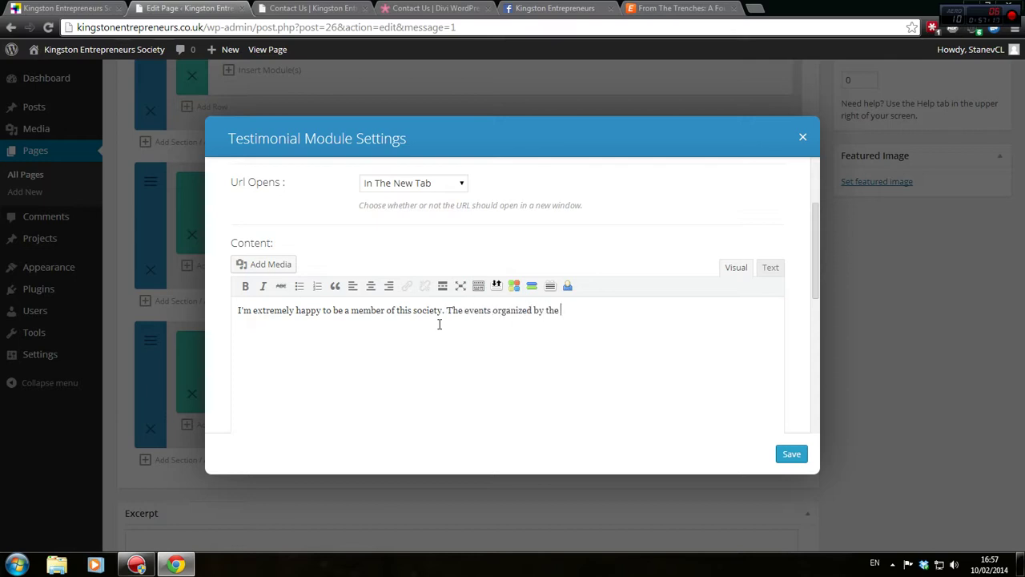
{"action": "type", "text": "director"}
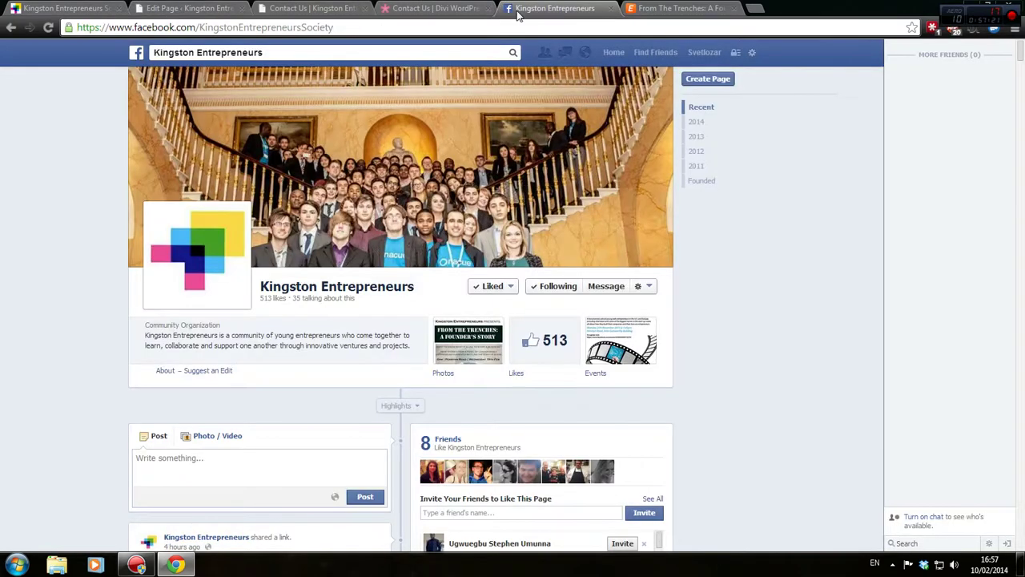
{"action": "left_click", "coordinate": [555, 8]}
{"action": "scroll", "coordinate": [350, 263], "scroll_direction": "down", "scroll_amount": 4}
{"action": "scroll", "coordinate": [366, 240], "scroll_direction": "up", "scroll_amount": 4}
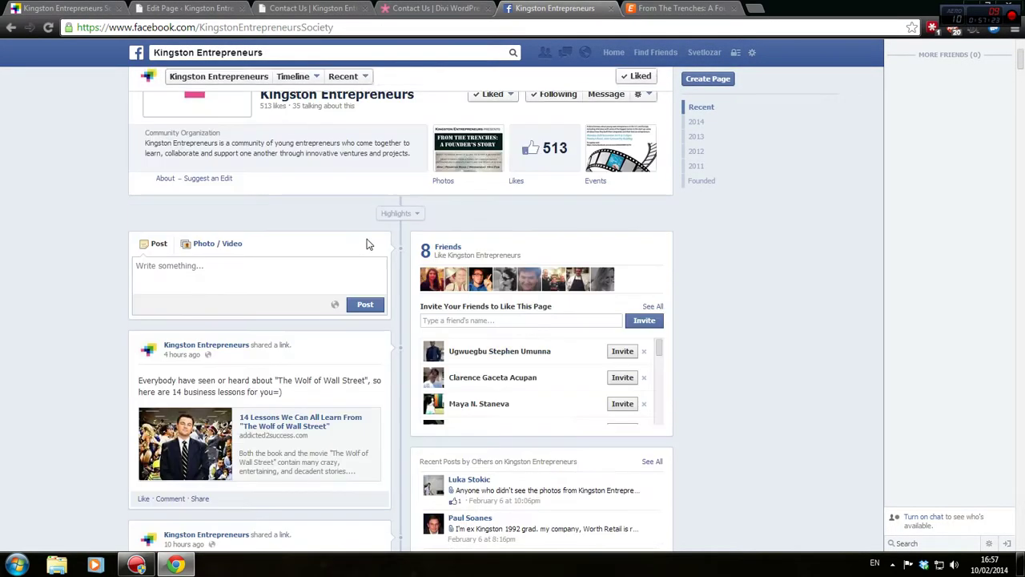
{"action": "left_click", "coordinate": [704, 52]}
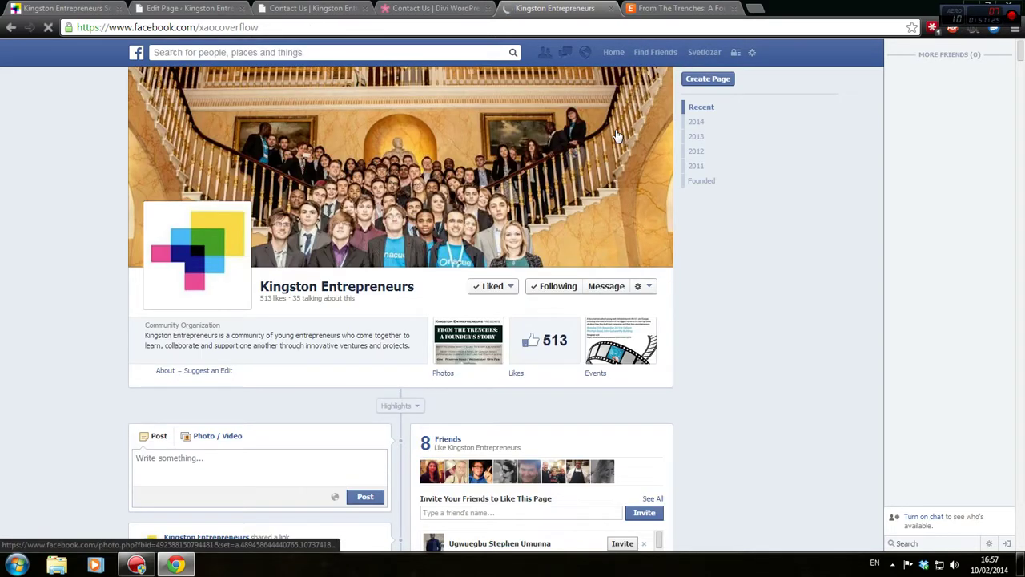
{"action": "scroll", "coordinate": [617, 137], "scroll_direction": "down", "scroll_amount": 8}
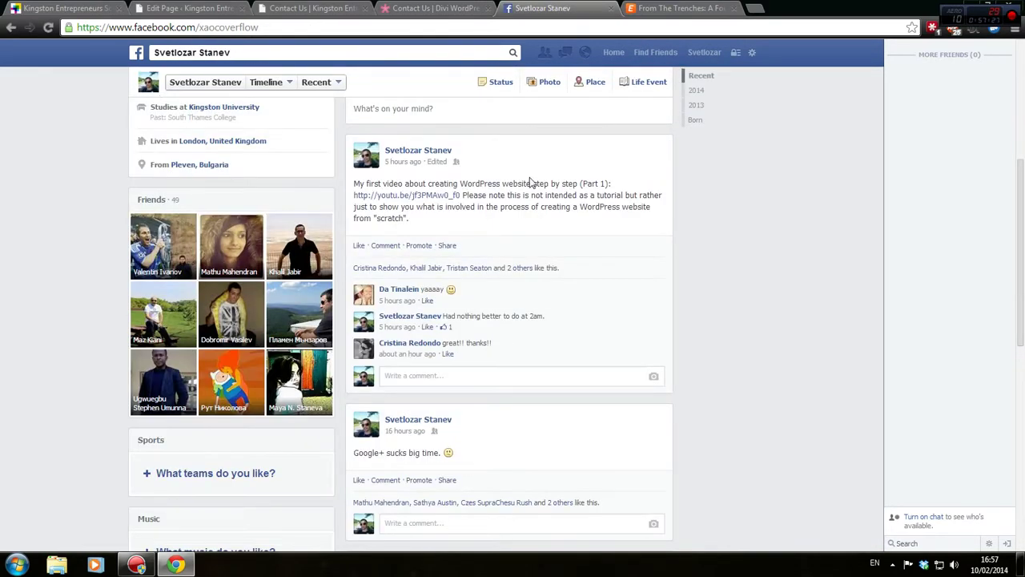
{"action": "scroll", "coordinate": [525, 197], "scroll_direction": "down", "scroll_amount": 2}
{"action": "scroll", "coordinate": [488, 272], "scroll_direction": "up", "scroll_amount": 1}
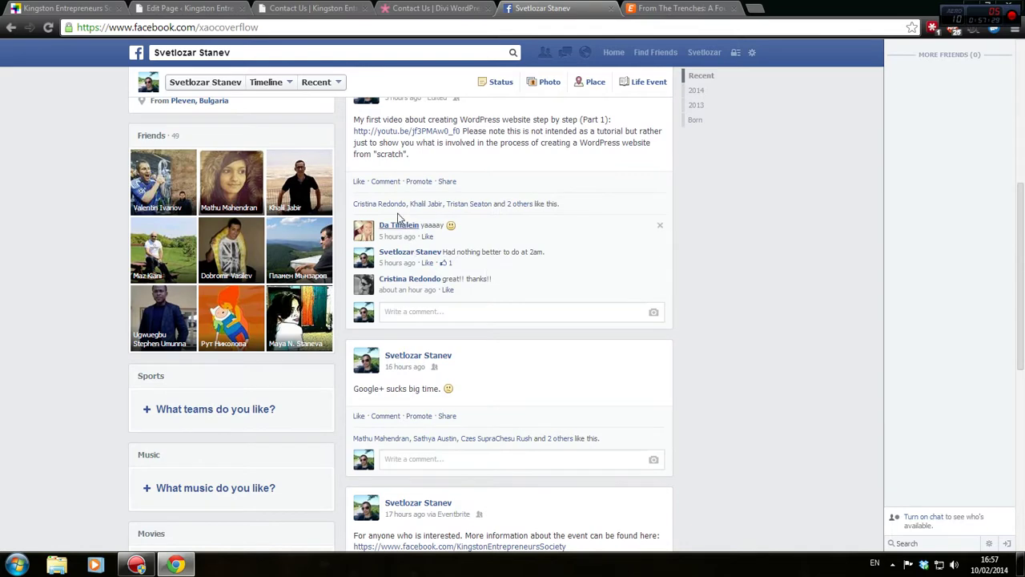
{"action": "mouse_move", "coordinate": [517, 206]}
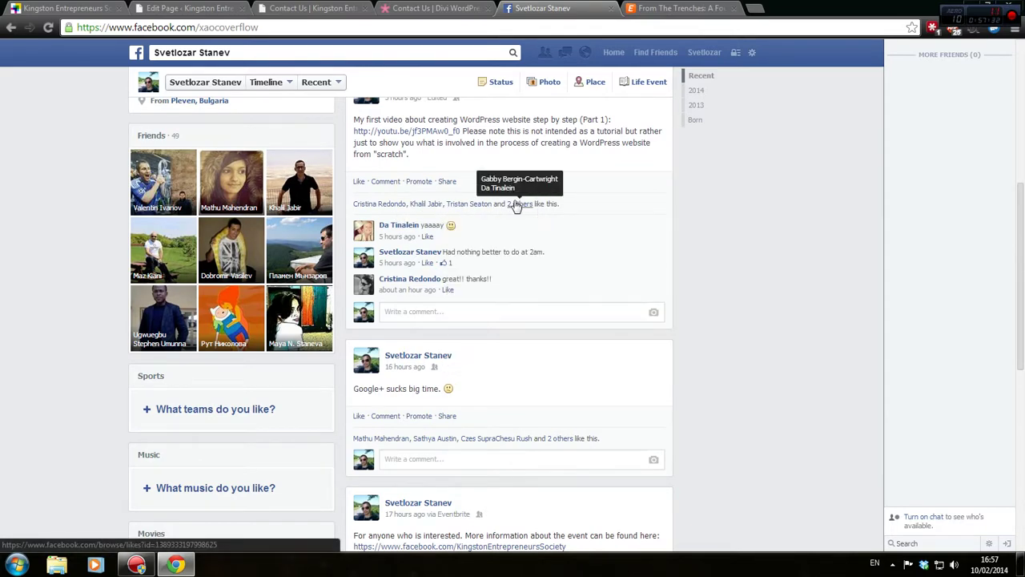
{"action": "left_click", "coordinate": [185, 8]}
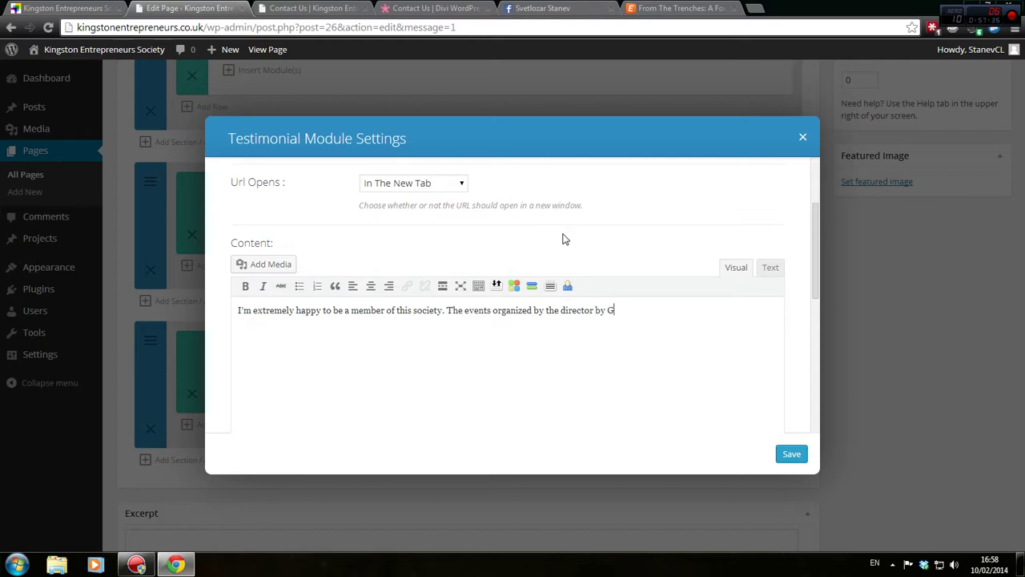
Finish the quote with 'are brilliant and...' and save the testimonial settings
{"action": "type", "text": "are brilliant and extremely helpful for every ent"}
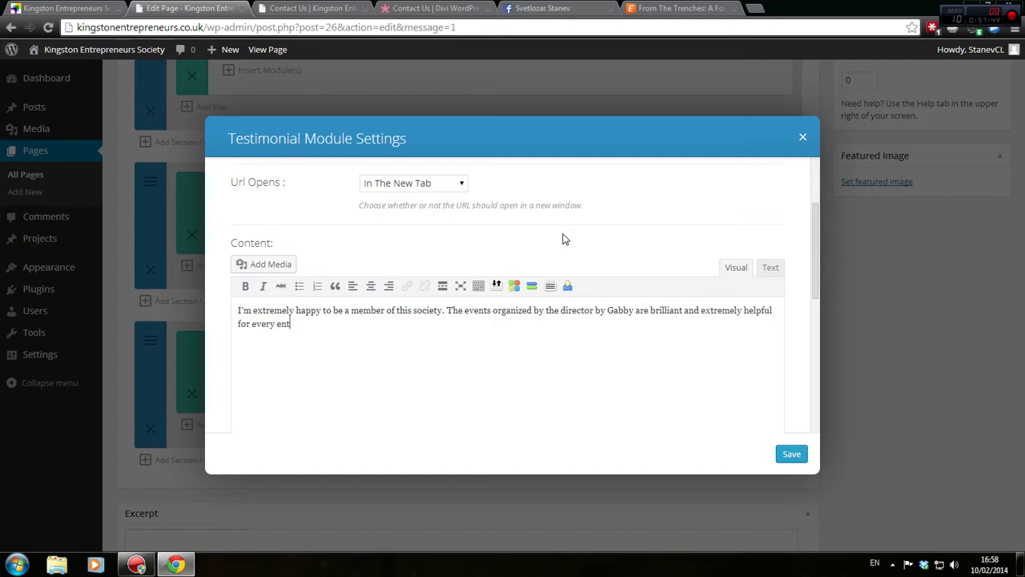
{"action": "key", "text": "BackSpace"}
{"action": "key", "text": "BackSpace"}
{"action": "key", "text": "BackSpace"}
{"action": "key", "text": "BackSpace"}
{"action": "key", "text": "BackSpace"}
{"action": "key", "text": "BackSpace"}
{"action": "key", "text": "BackSpace"}
{"action": "scroll", "coordinate": [536, 279], "scroll_direction": "down", "scroll_amount": 5}
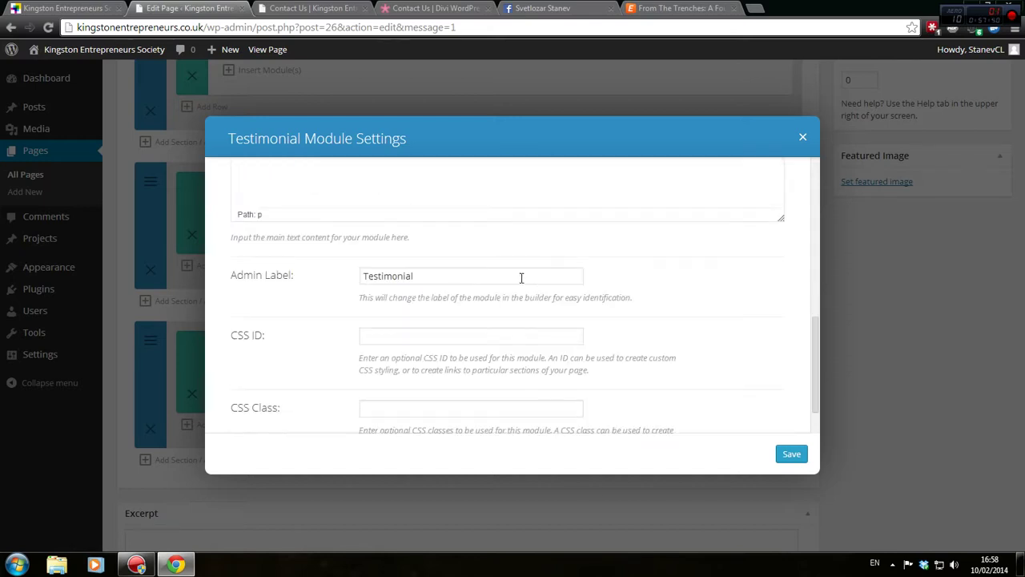
{"action": "scroll", "coordinate": [481, 293], "scroll_direction": "down", "scroll_amount": 2}
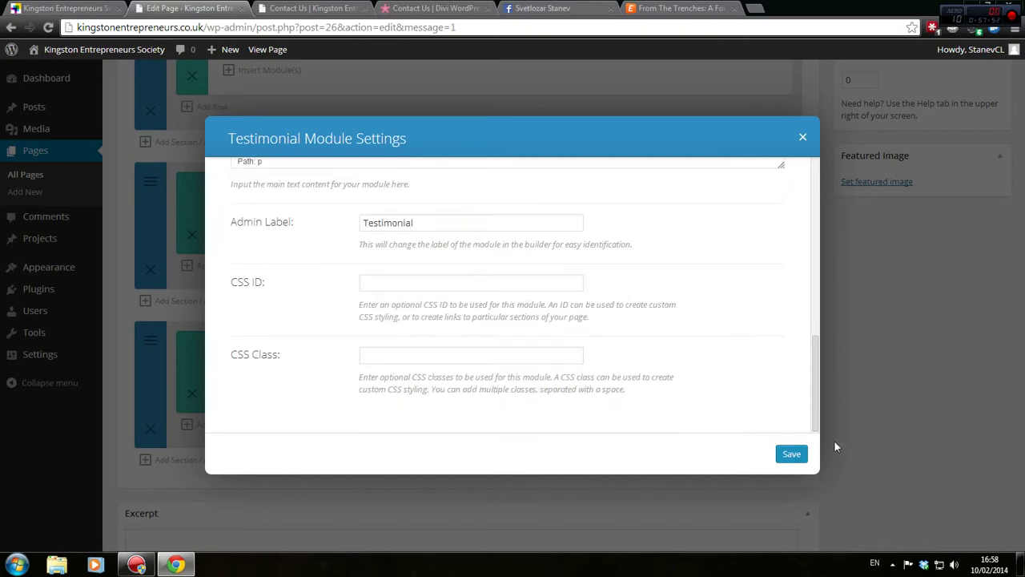
{"action": "left_click", "coordinate": [791, 455]}
Update the Contact Us page and preview the testimonial below the form
{"action": "scroll", "coordinate": [921, 357], "scroll_direction": "up", "scroll_amount": 5}
{"action": "left_click", "coordinate": [973, 244]}
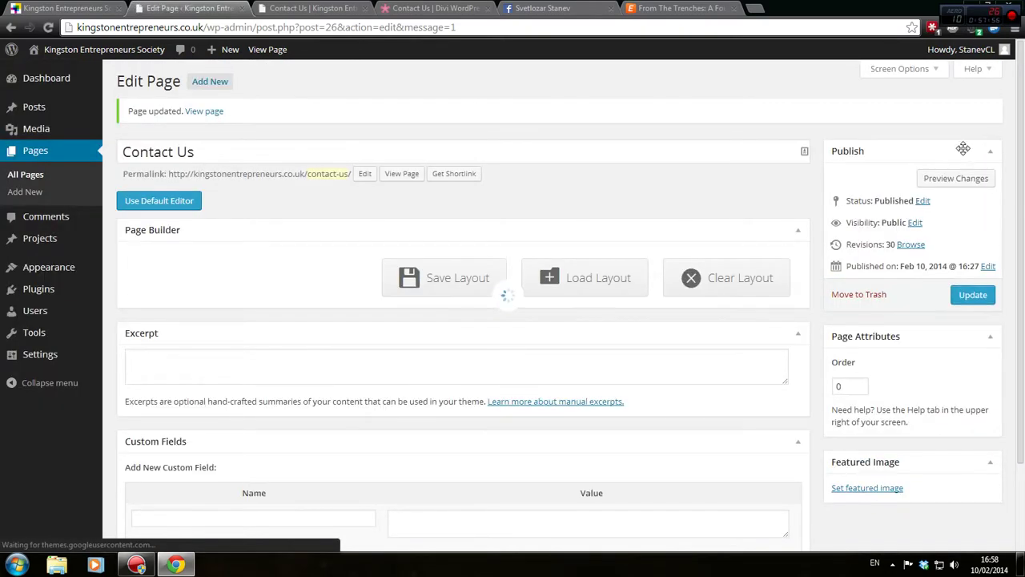
{"action": "left_click", "coordinate": [963, 179]}
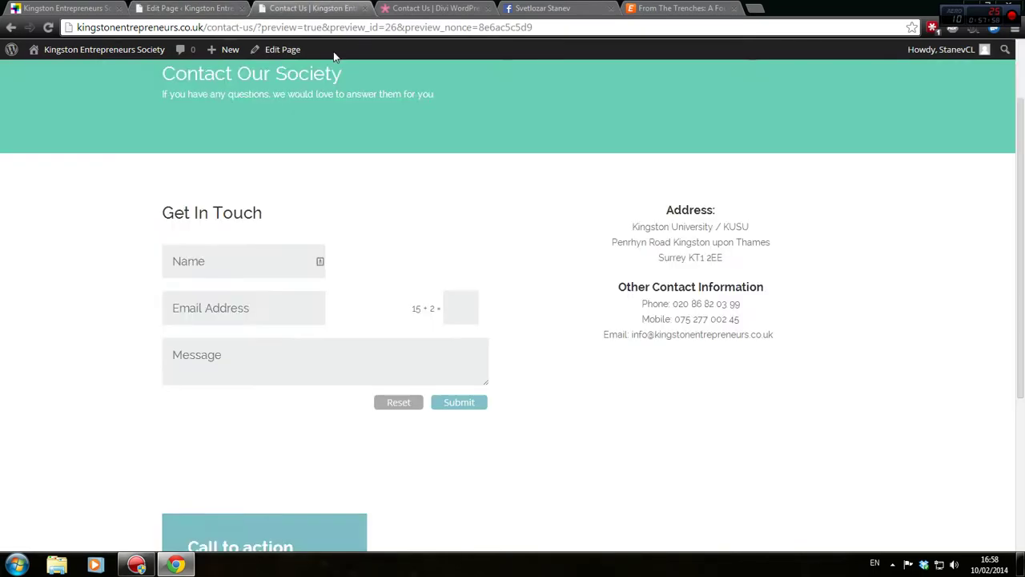
{"action": "scroll", "coordinate": [256, 295], "scroll_direction": "down", "scroll_amount": 1}
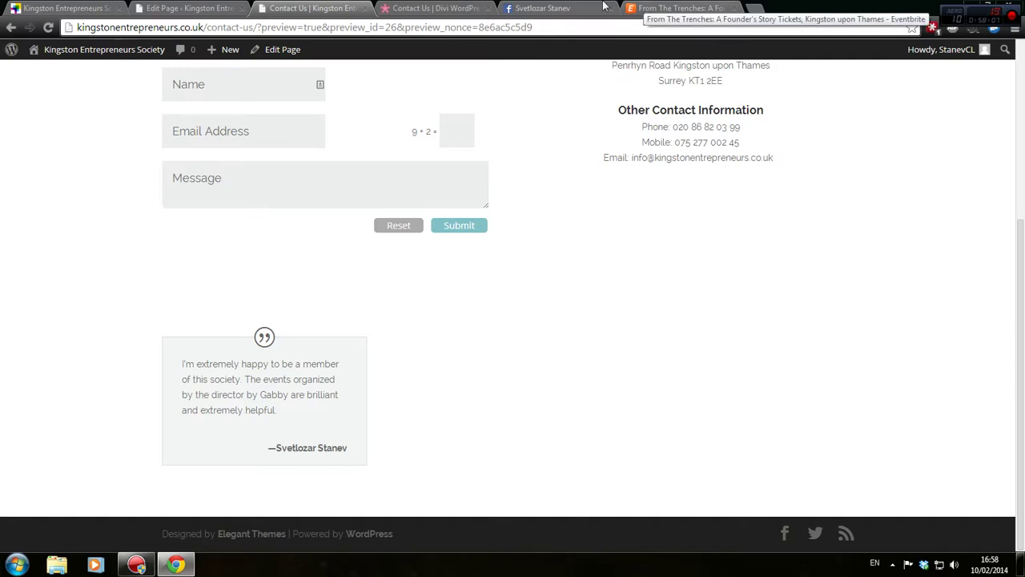
Open the Divi theme demo site's Contact Us page and scroll to its footer
{"action": "left_click", "coordinate": [643, 10]}
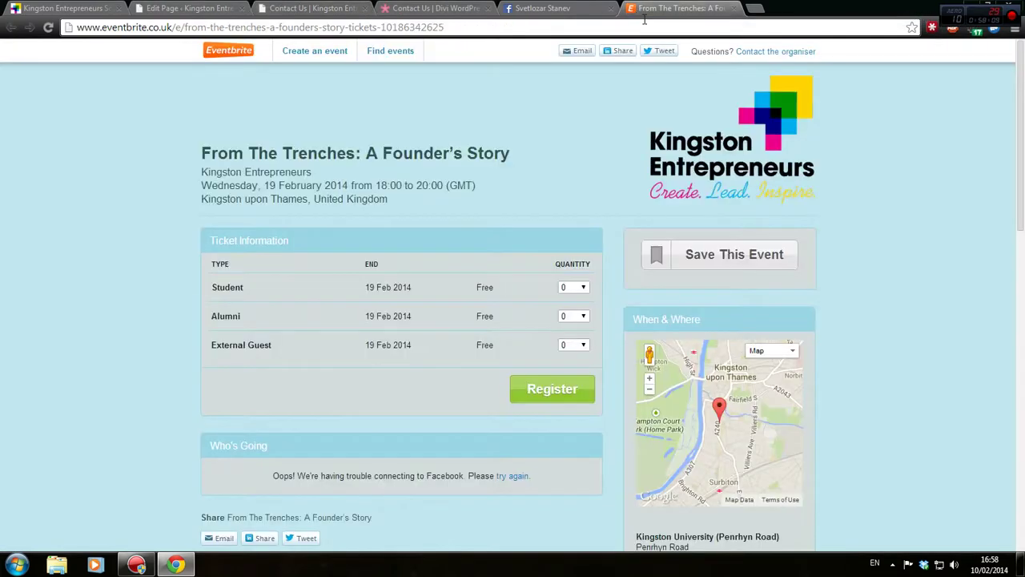
{"action": "key", "text": "ctrl+l"}
{"action": "type", "text": "divi"}
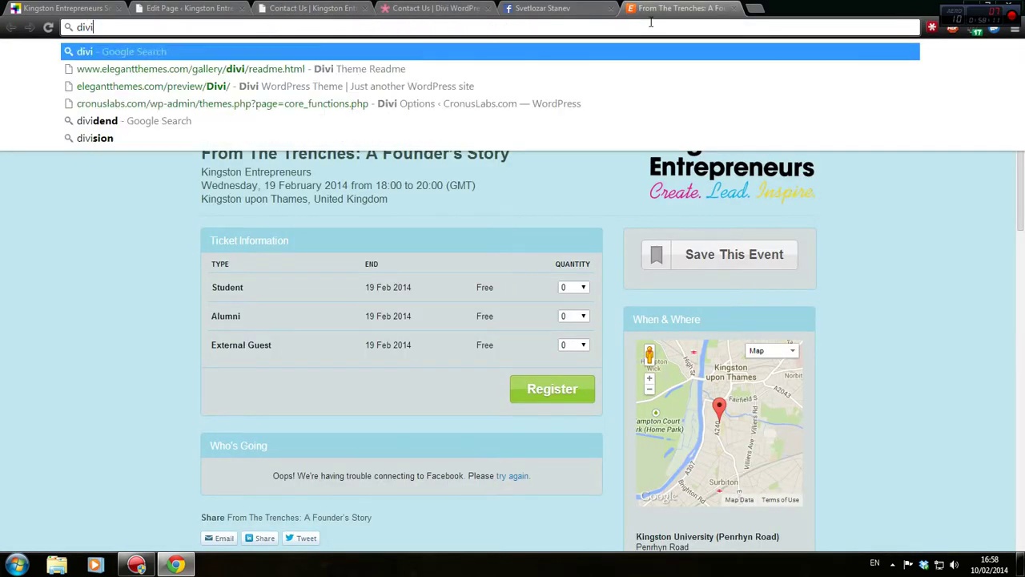
{"action": "key", "text": "Down"}
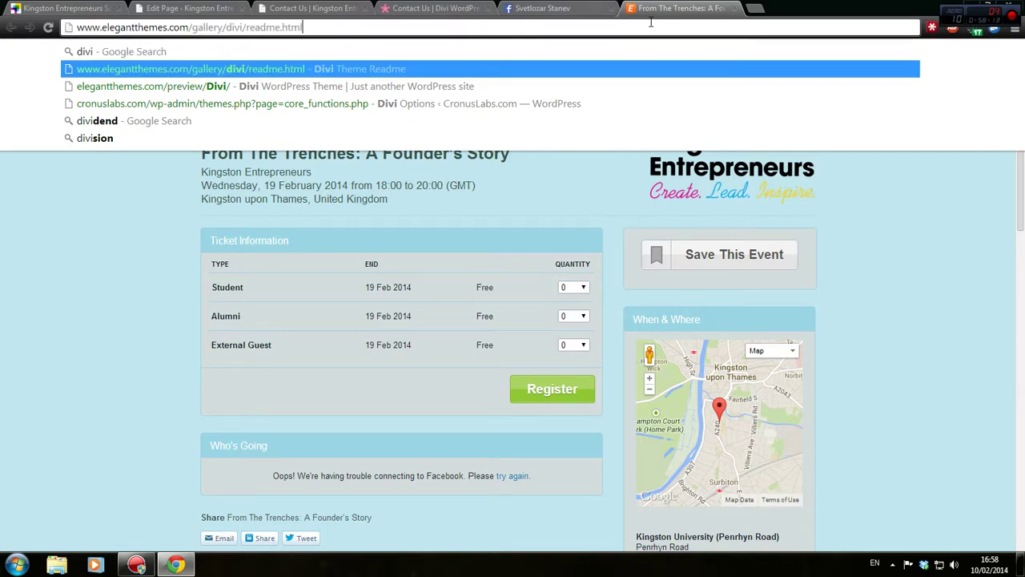
{"action": "key", "text": "Down"}
{"action": "key", "text": "Return"}
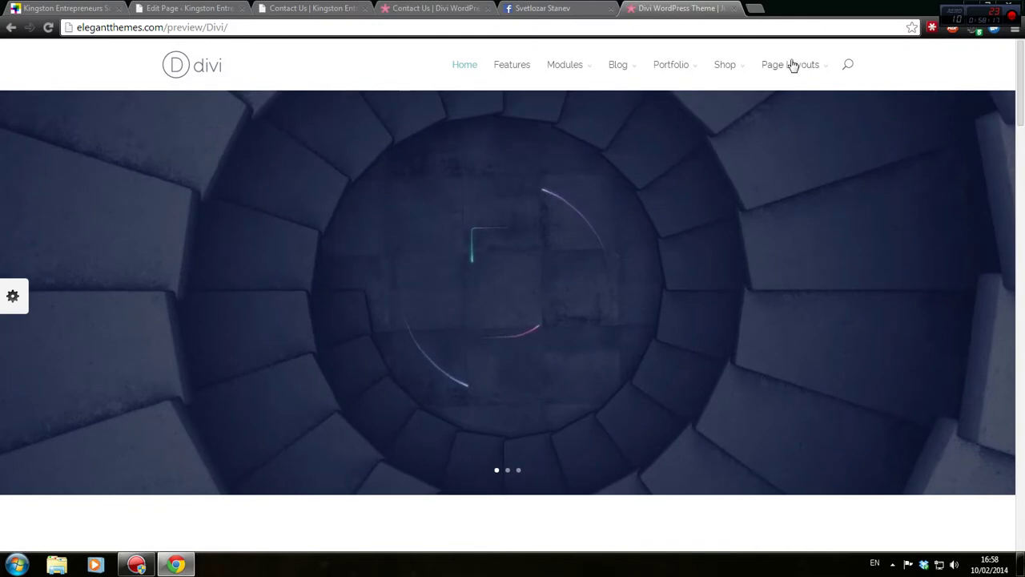
{"action": "mouse_move", "coordinate": [790, 64]}
{"action": "left_click", "coordinate": [215, 231]}
{"action": "scroll", "coordinate": [245, 248], "scroll_direction": "down", "scroll_amount": 5}
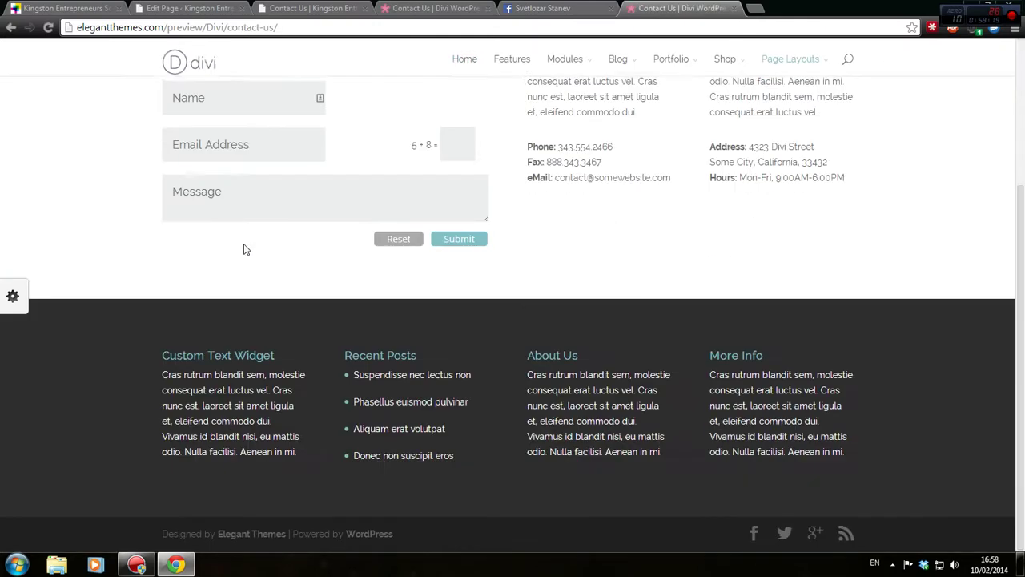
Inspect footer#main-footer and copy its #2e2e2e background colour, then return to the editor
{"action": "right_click", "coordinate": [679, 321]}
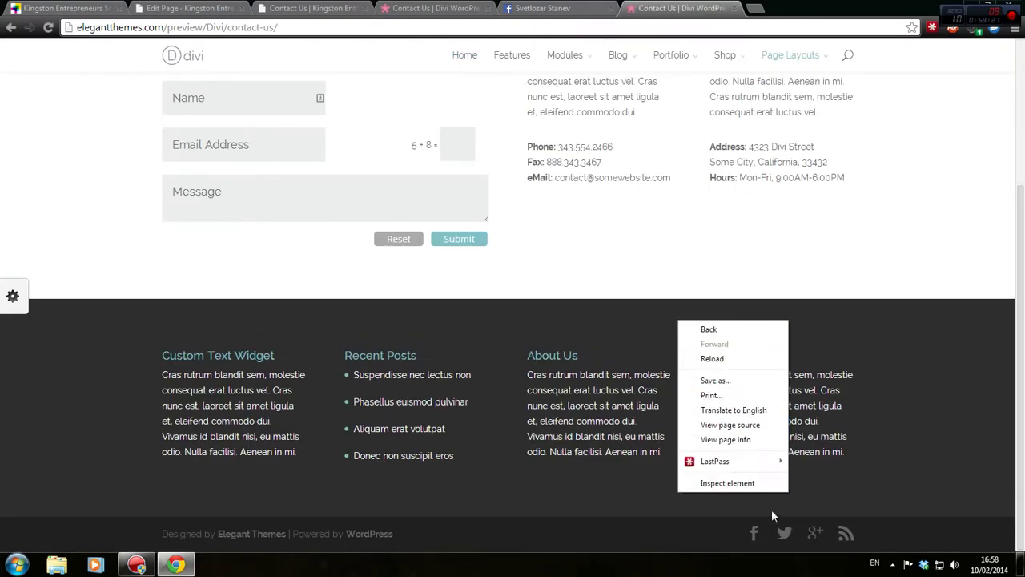
{"action": "left_click", "coordinate": [728, 483]}
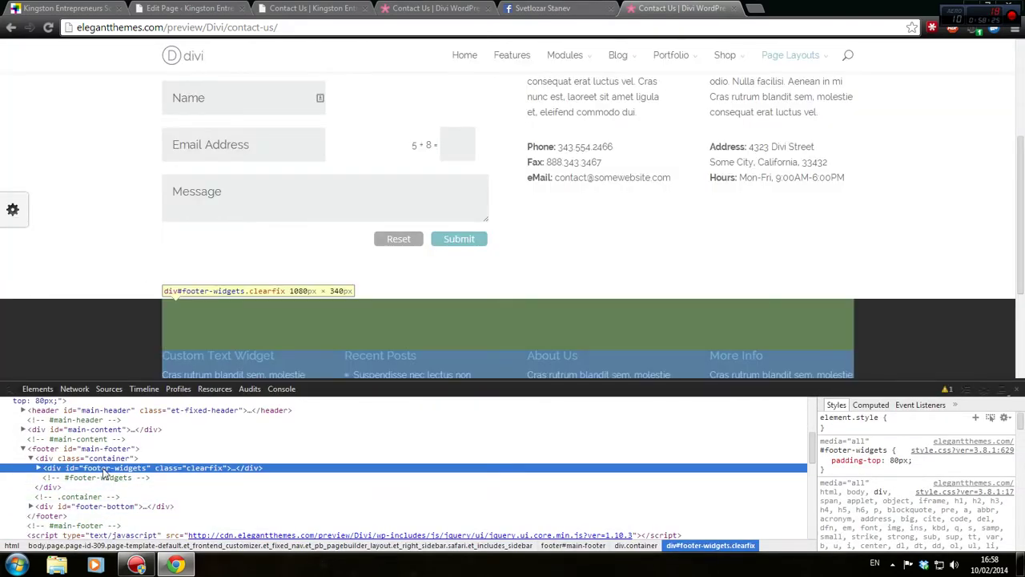
{"action": "left_click", "coordinate": [109, 461]}
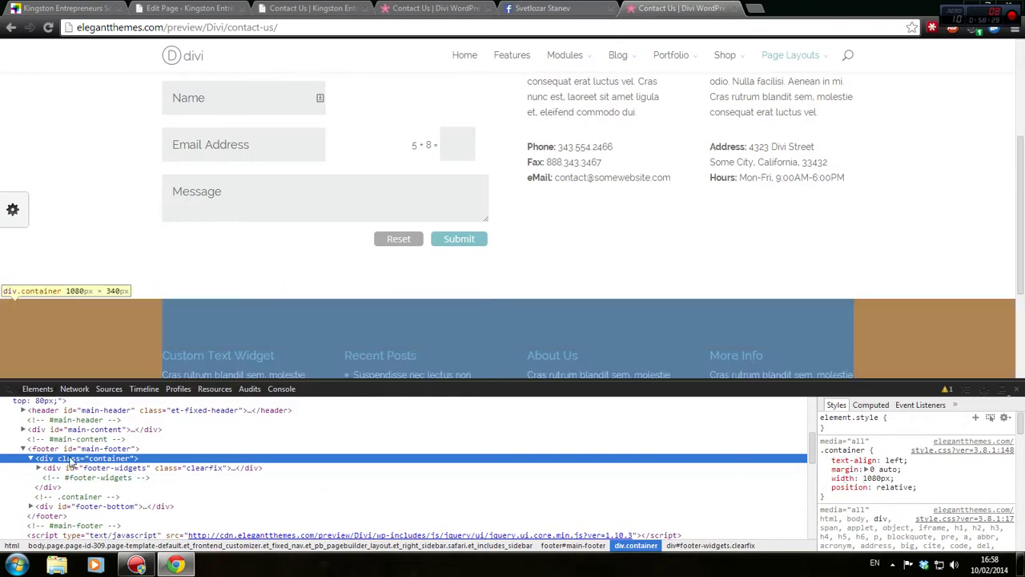
{"action": "left_click", "coordinate": [70, 451]}
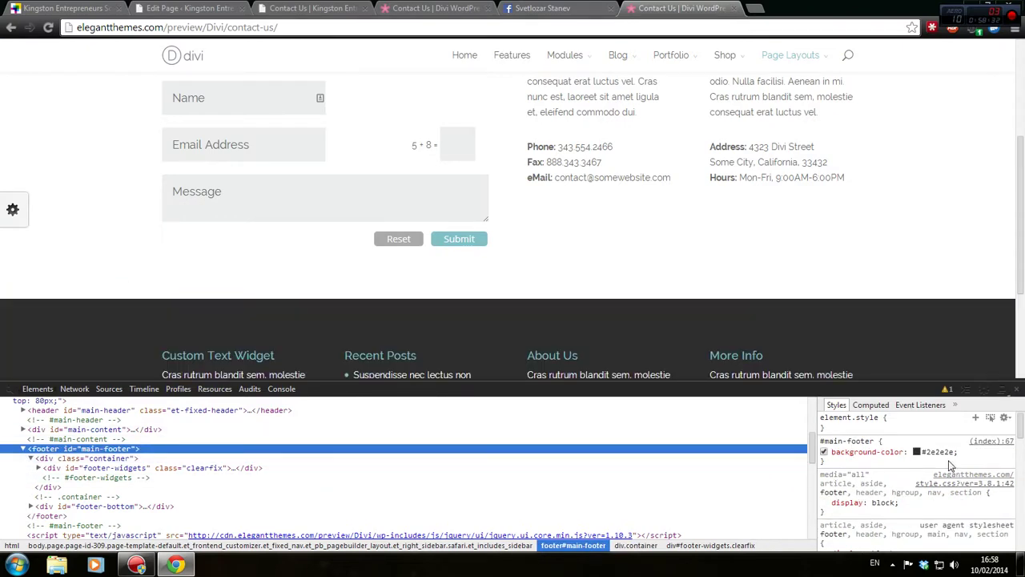
{"action": "left_click", "coordinate": [946, 451]}
{"action": "key", "text": "ctrl+c"}
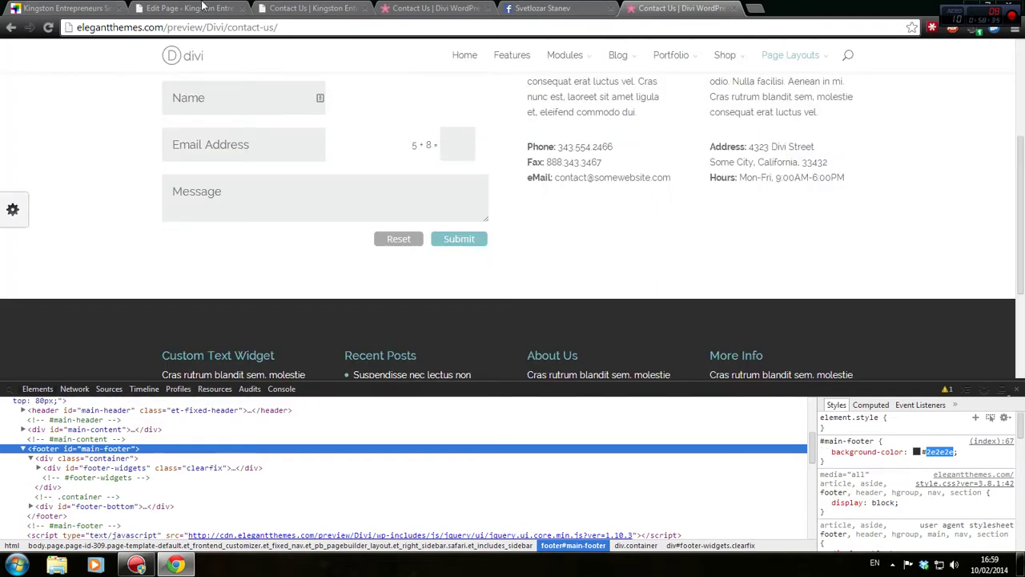
{"action": "left_click", "coordinate": [203, 8]}
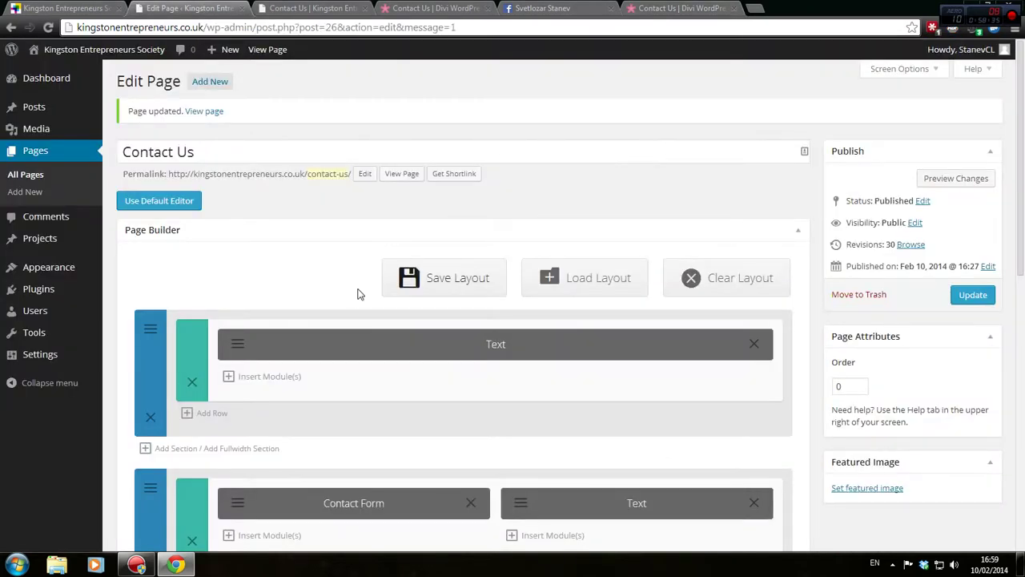
Paste #2e2e2e as the testimonial section's background colour and save the section
{"action": "scroll", "coordinate": [359, 294], "scroll_direction": "down", "scroll_amount": 4}
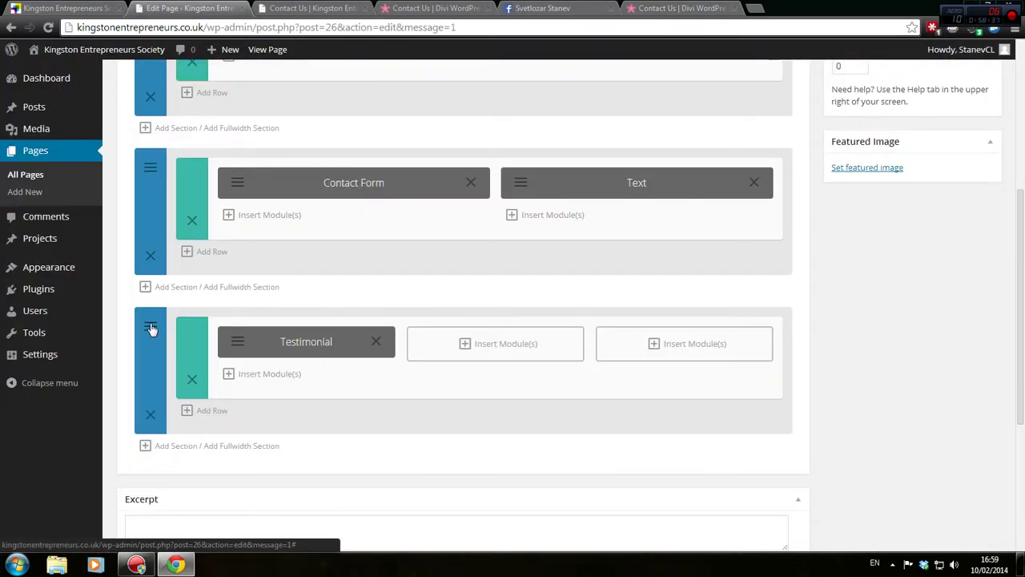
{"action": "left_click", "coordinate": [150, 326]}
{"action": "left_click", "coordinate": [402, 262]}
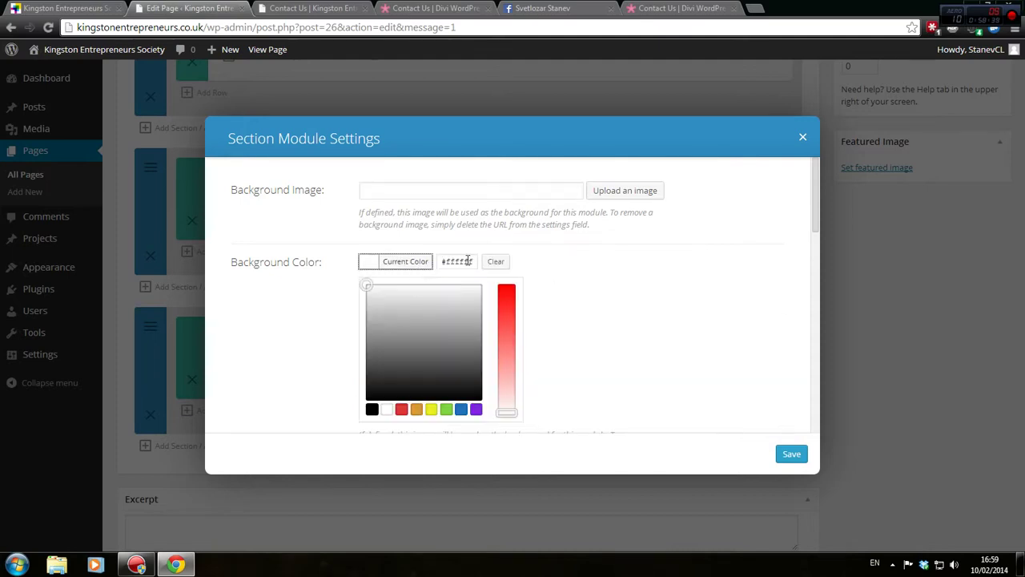
{"action": "double_click", "coordinate": [469, 261]}
{"action": "key", "text": "ctrl+v"}
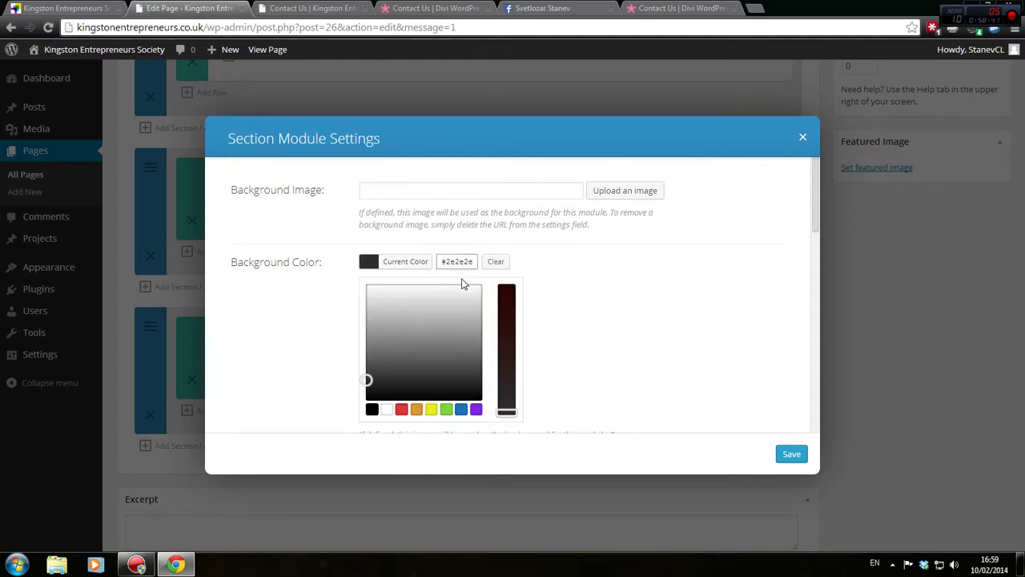
{"action": "left_click", "coordinate": [795, 458]}
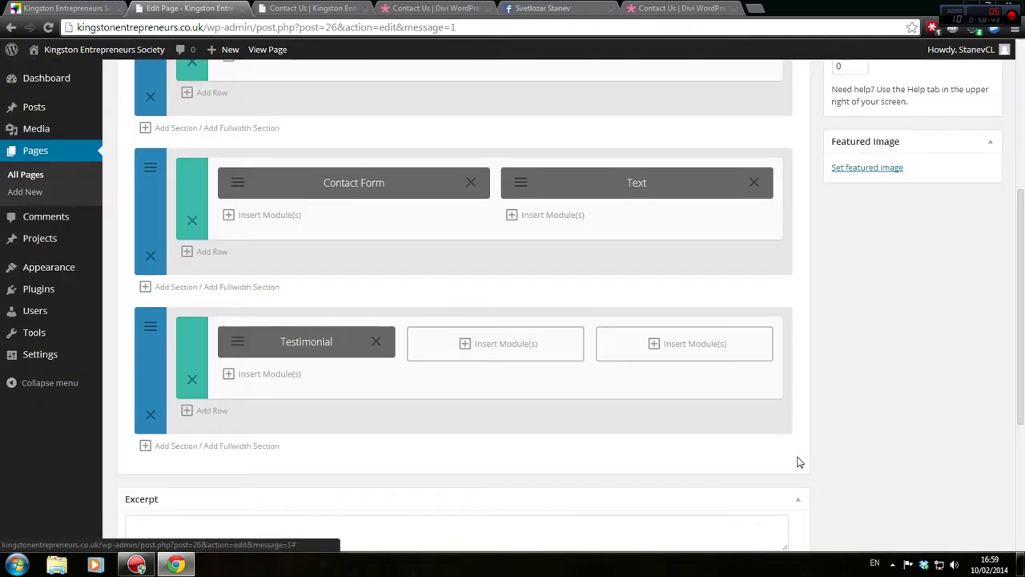
Update and preview the Contact Us page, comparing the dark section with the Divi demo footer
{"action": "scroll", "coordinate": [797, 455], "scroll_direction": "up", "scroll_amount": 3}
{"action": "left_click", "coordinate": [973, 169]}
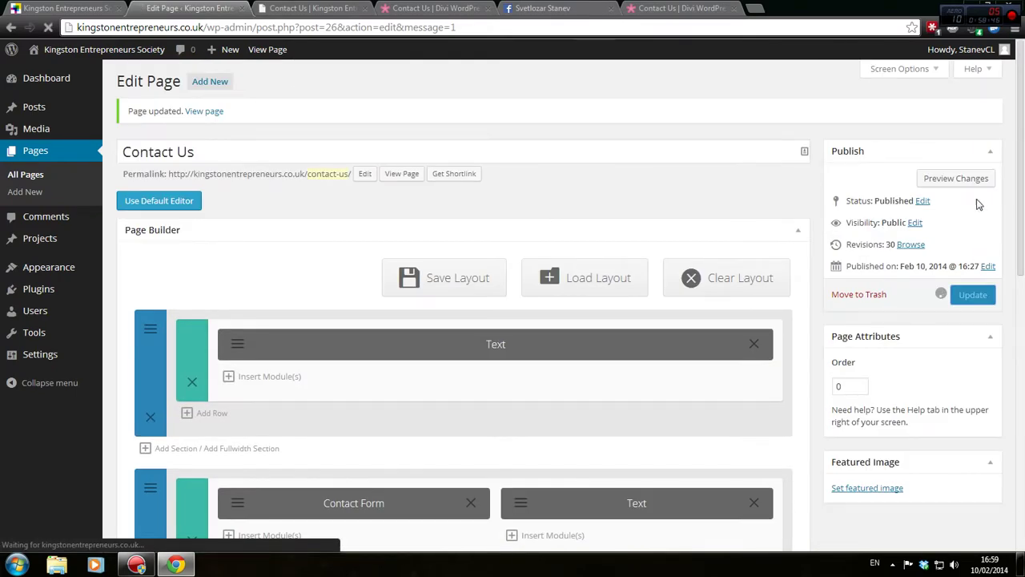
{"action": "left_click", "coordinate": [957, 176]}
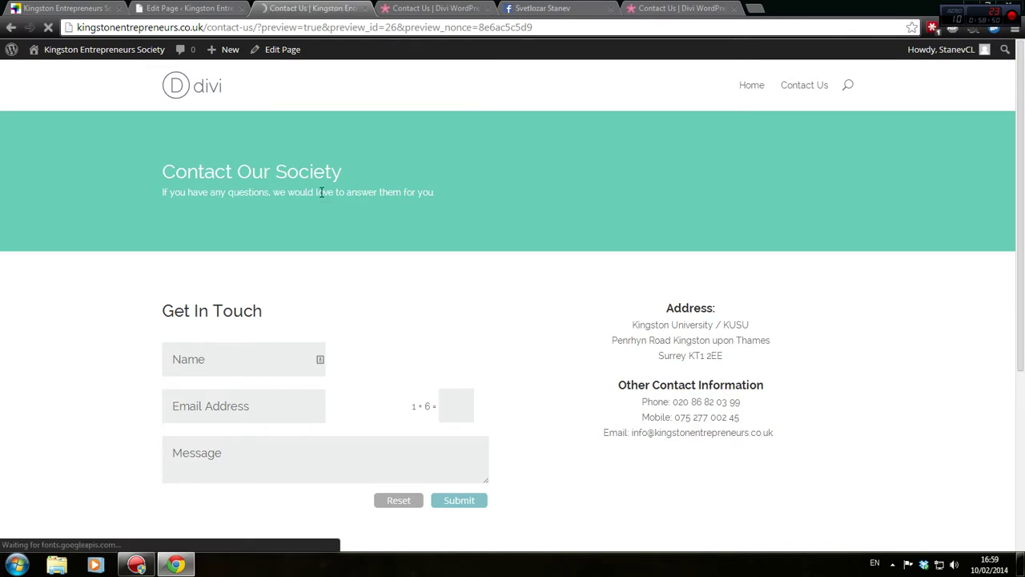
{"action": "scroll", "coordinate": [322, 196], "scroll_direction": "down", "scroll_amount": 3}
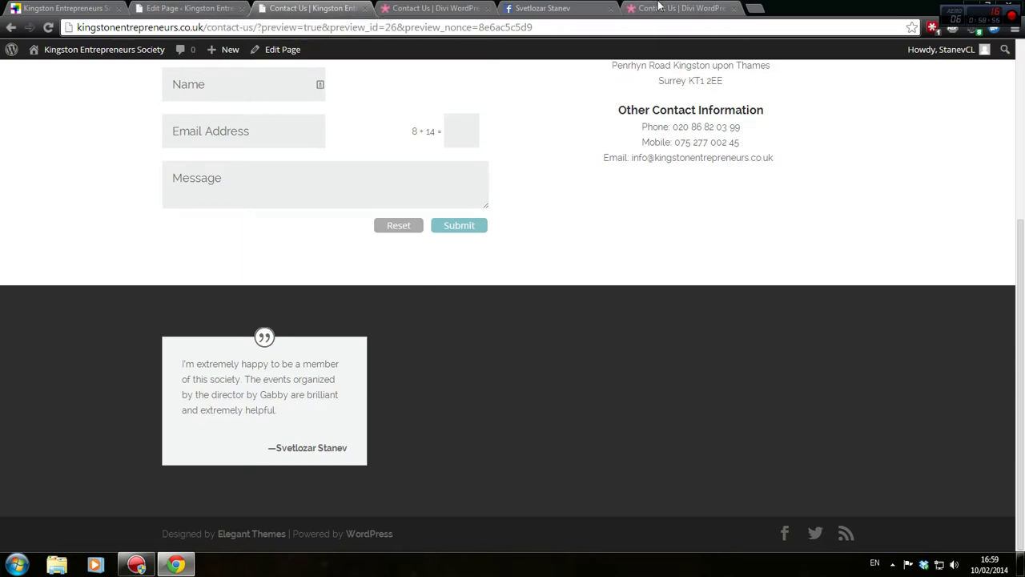
{"action": "left_click", "coordinate": [658, 8]}
{"action": "scroll", "coordinate": [705, 181], "scroll_direction": "down", "scroll_amount": 2}
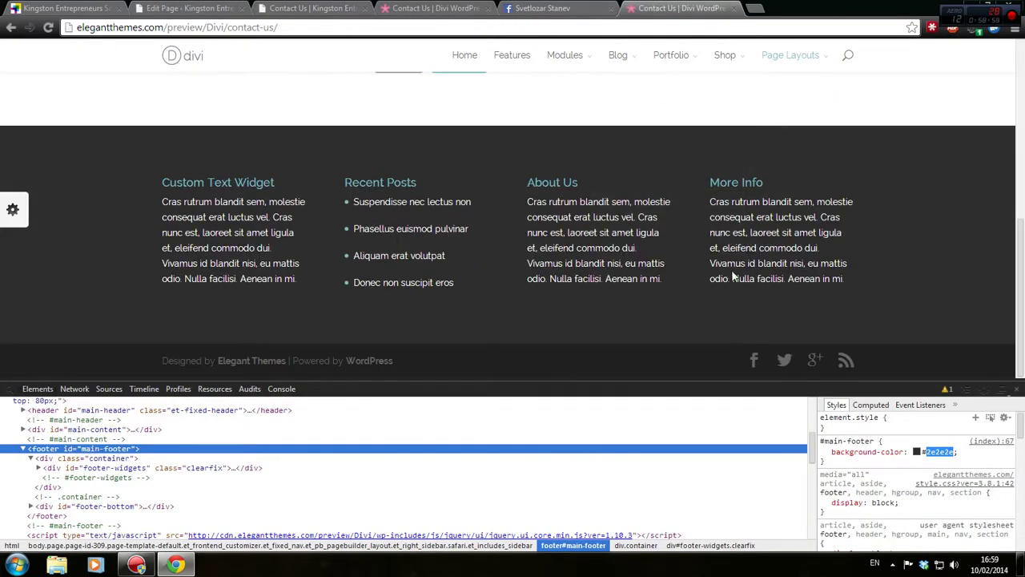
{"action": "left_click", "coordinate": [207, 8]}
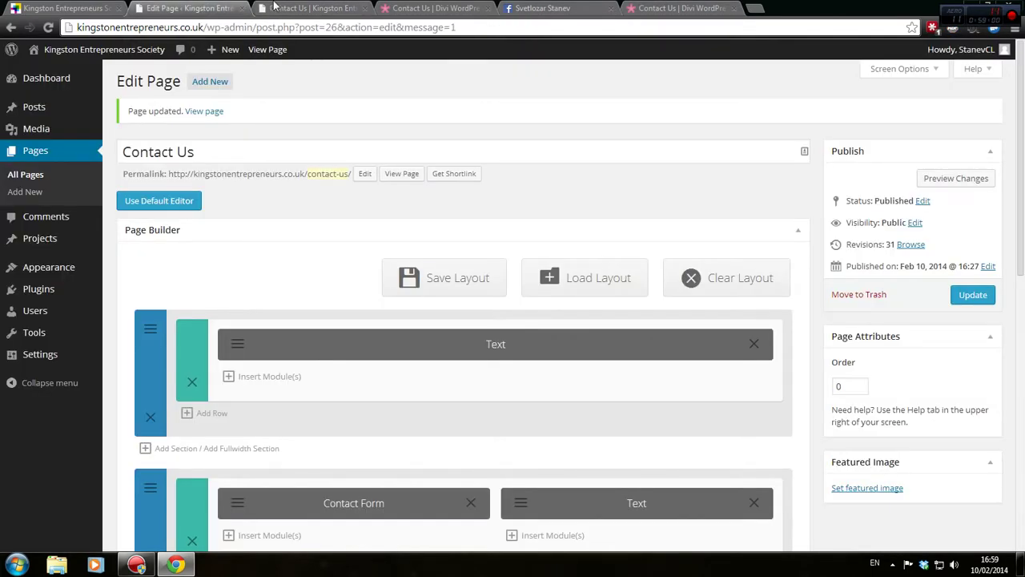
{"action": "scroll", "coordinate": [586, 323], "scroll_direction": "down", "scroll_amount": 3}
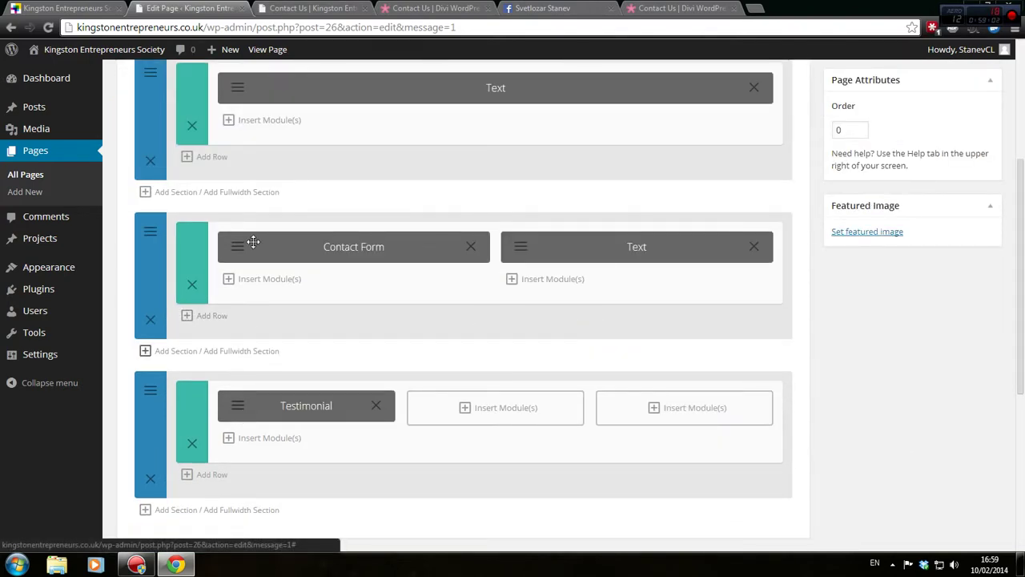
{"action": "left_click", "coordinate": [238, 415]}
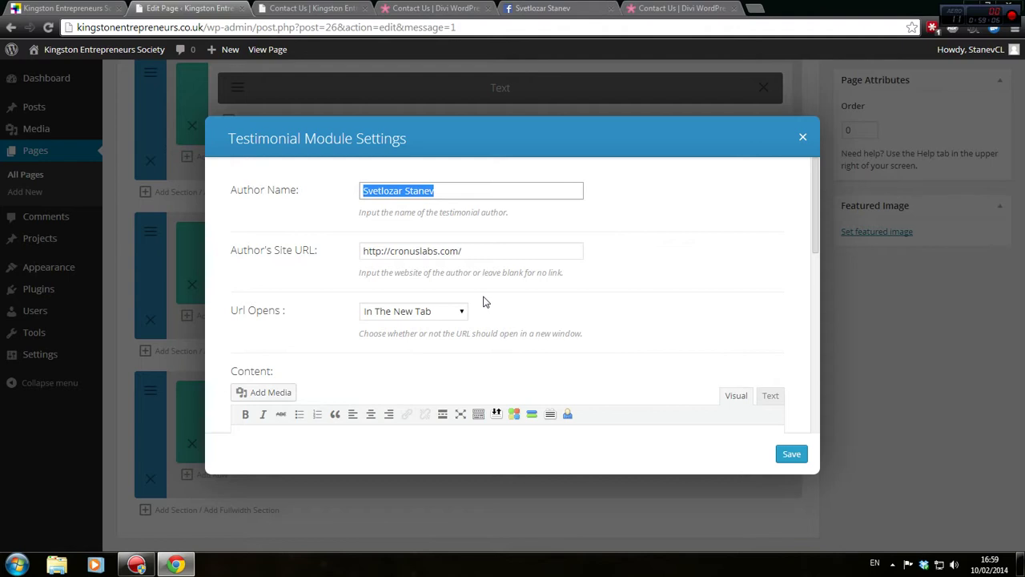
{"action": "scroll", "coordinate": [483, 301], "scroll_direction": "down", "scroll_amount": 5}
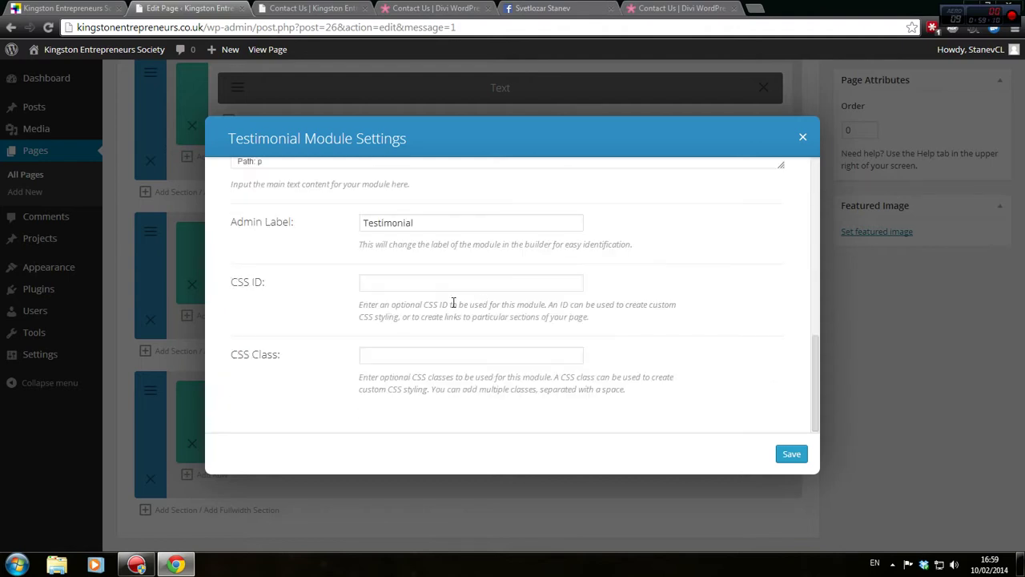
{"action": "scroll", "coordinate": [454, 303], "scroll_direction": "up", "scroll_amount": 3}
{"action": "scroll", "coordinate": [453, 302], "scroll_direction": "up", "scroll_amount": 4}
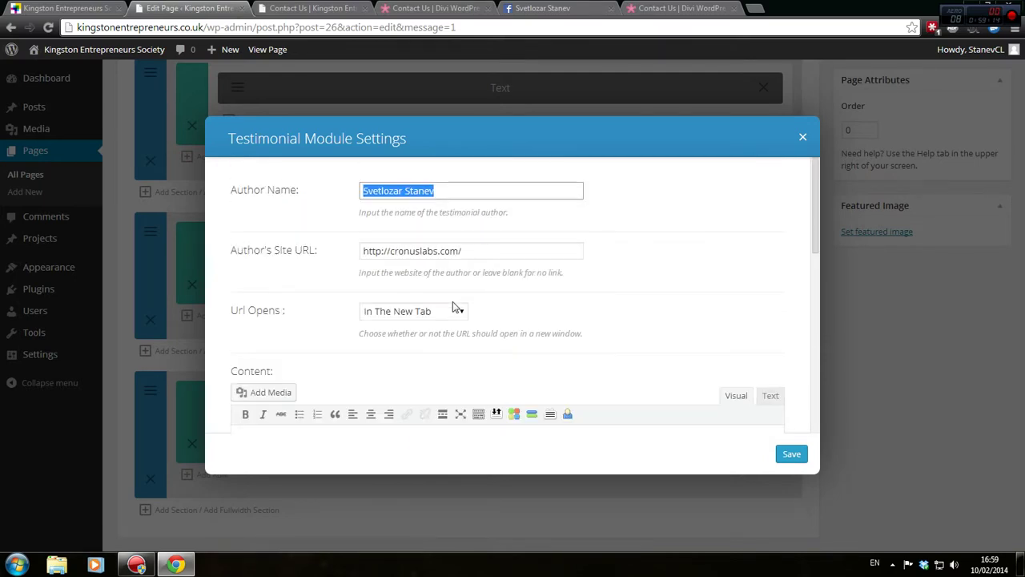
{"action": "left_click", "coordinate": [803, 137]}
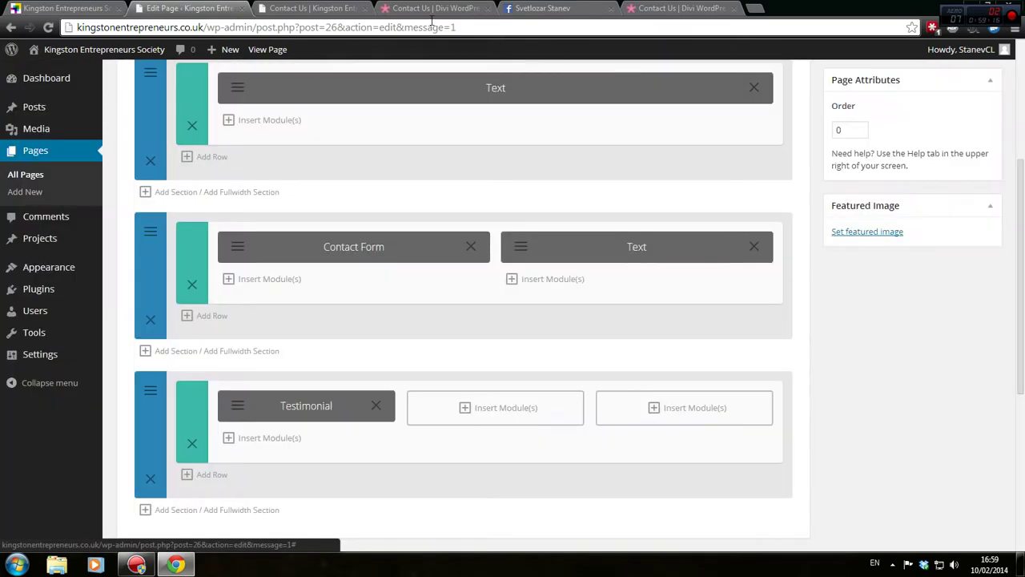
{"action": "left_click", "coordinate": [310, 9]}
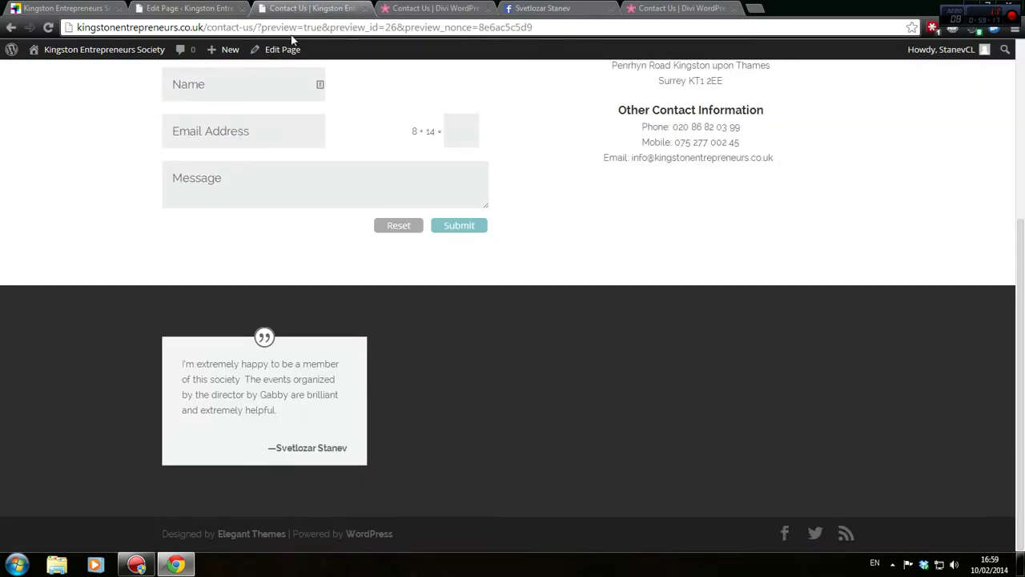
{"action": "scroll", "coordinate": [381, 272], "scroll_direction": "up", "scroll_amount": 3}
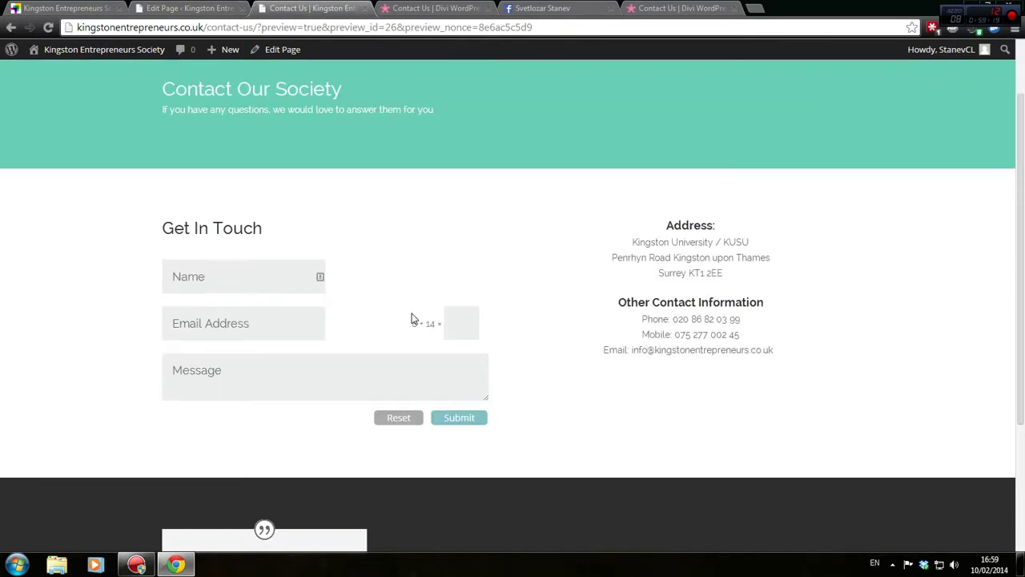
{"action": "left_click", "coordinate": [210, 8]}
{"action": "left_click_drag", "start_coordinate": [504, 294], "coordinate": [276, 266]}
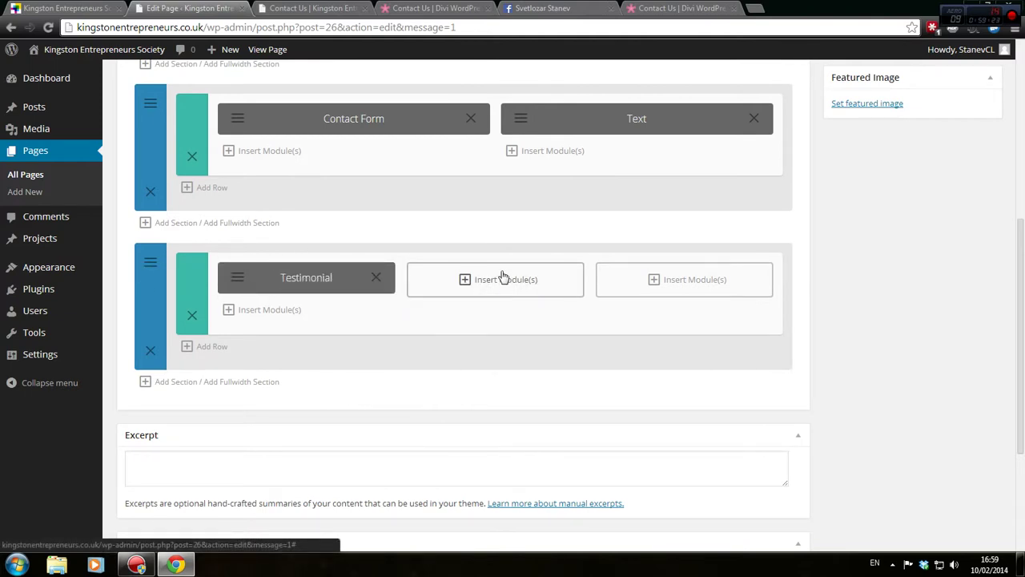
{"action": "left_click_drag", "start_coordinate": [364, 286], "coordinate": [324, 275]}
Add a Blurb module to the second column with placeholder title 'title' and filler content
{"action": "left_click", "coordinate": [473, 290]}
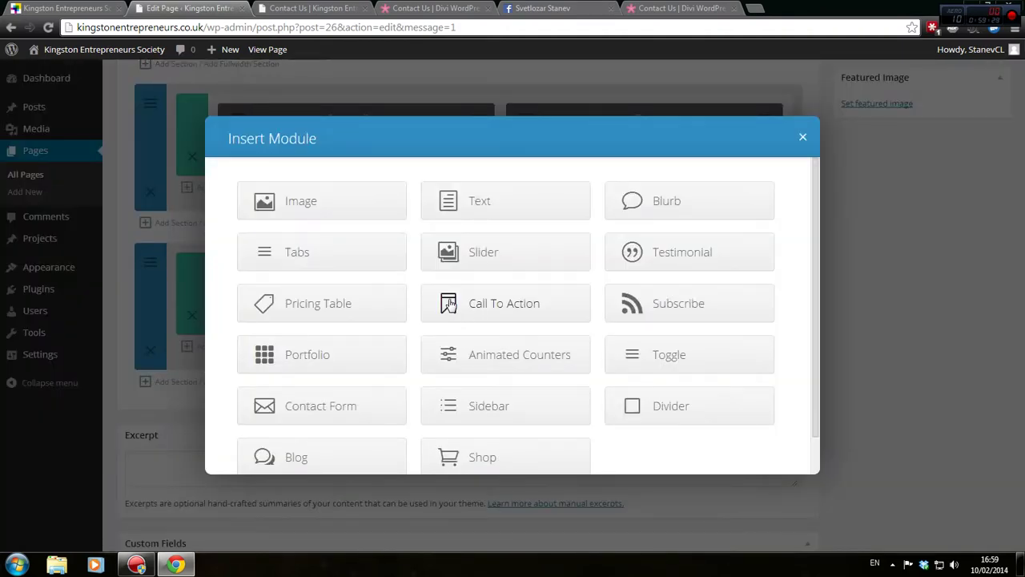
{"action": "left_click", "coordinate": [709, 214]}
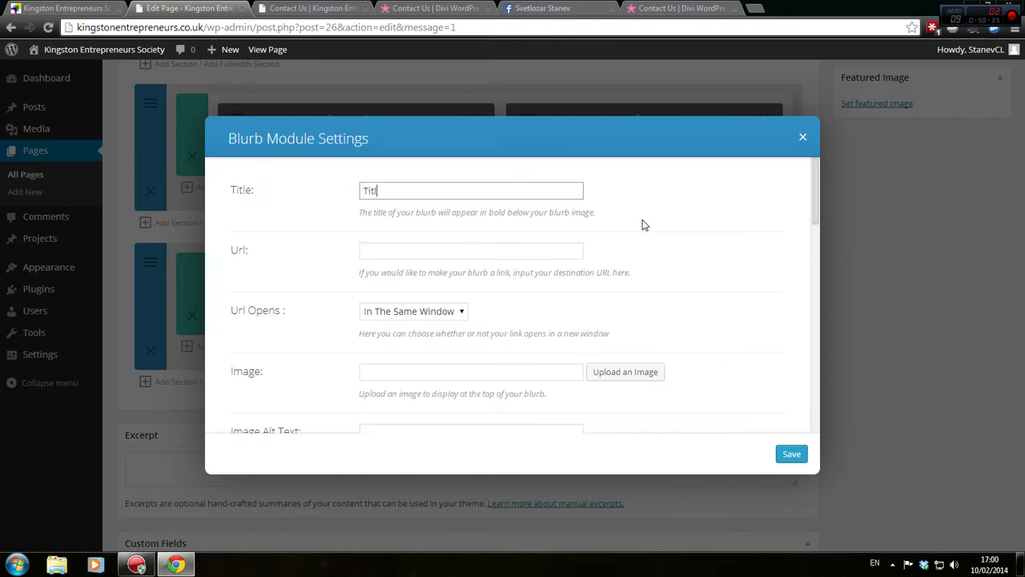
{"action": "type", "text": "Titl"}
{"action": "key", "text": "BackSpace"}
{"action": "key", "text": "BackSpace"}
{"action": "key", "text": "BackSpace"}
{"action": "key", "text": "BackSpace"}
{"action": "type", "text": "ti"}
{"action": "scroll", "coordinate": [507, 266], "scroll_direction": "down", "scroll_amount": 2}
{"action": "scroll", "coordinate": [479, 247], "scroll_direction": "down", "scroll_amount": 1}
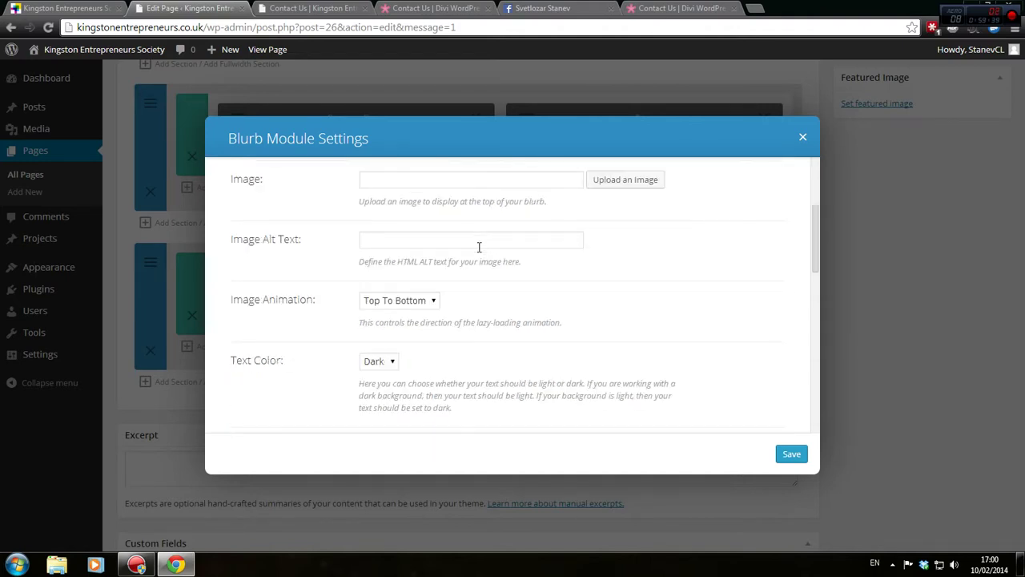
{"action": "scroll", "coordinate": [479, 246], "scroll_direction": "down", "scroll_amount": 2}
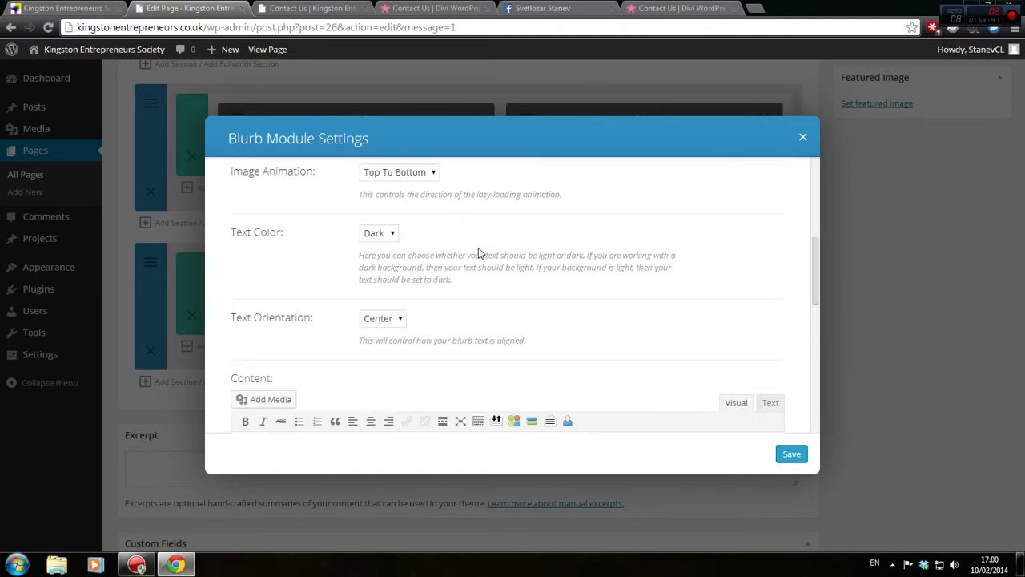
{"action": "scroll", "coordinate": [457, 253], "scroll_direction": "down", "scroll_amount": 2}
{"action": "type", "text": "adfdsfdsfds"}
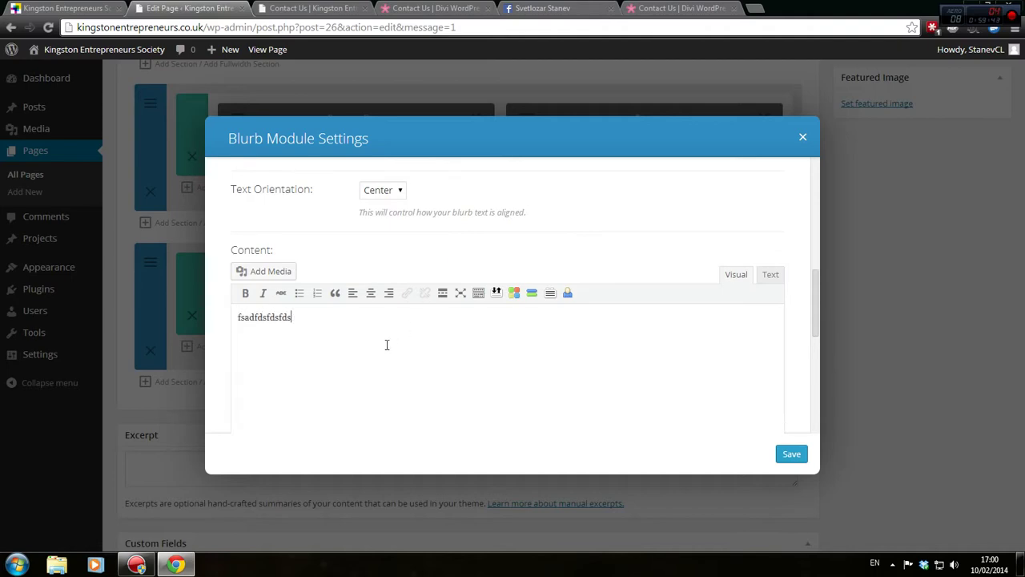
{"action": "left_click", "coordinate": [791, 454]}
Update the Contact Us page and preview the placeholder blurb beside the testimonial
{"action": "scroll", "coordinate": [835, 184], "scroll_direction": "up", "scroll_amount": 5}
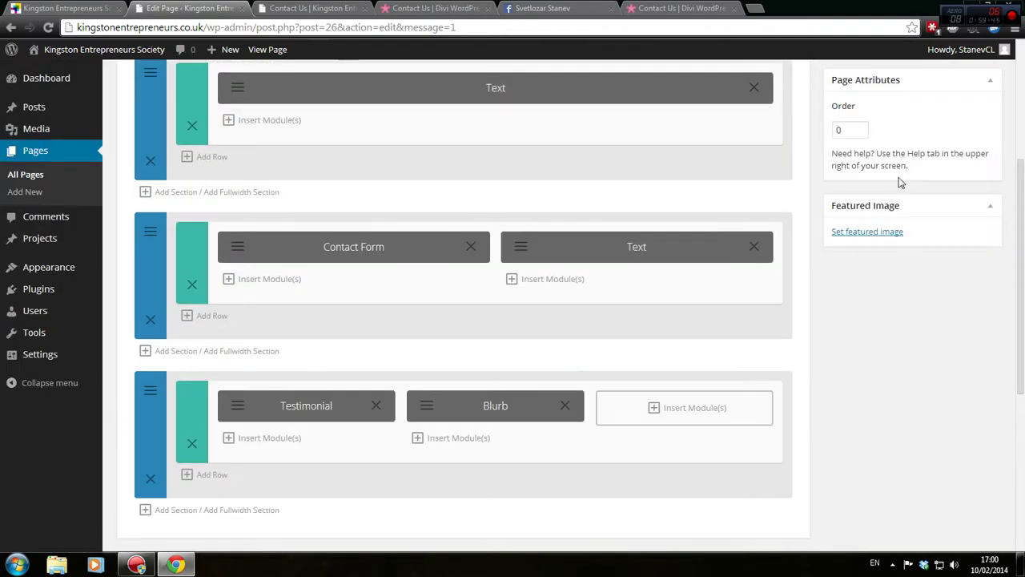
{"action": "left_click", "coordinate": [969, 295]}
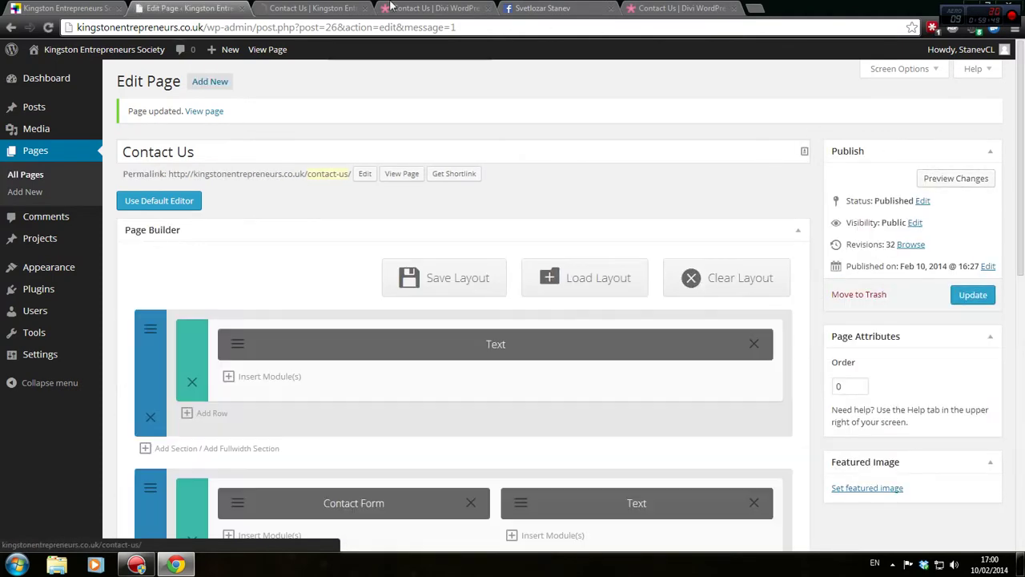
{"action": "left_click", "coordinate": [962, 183]}
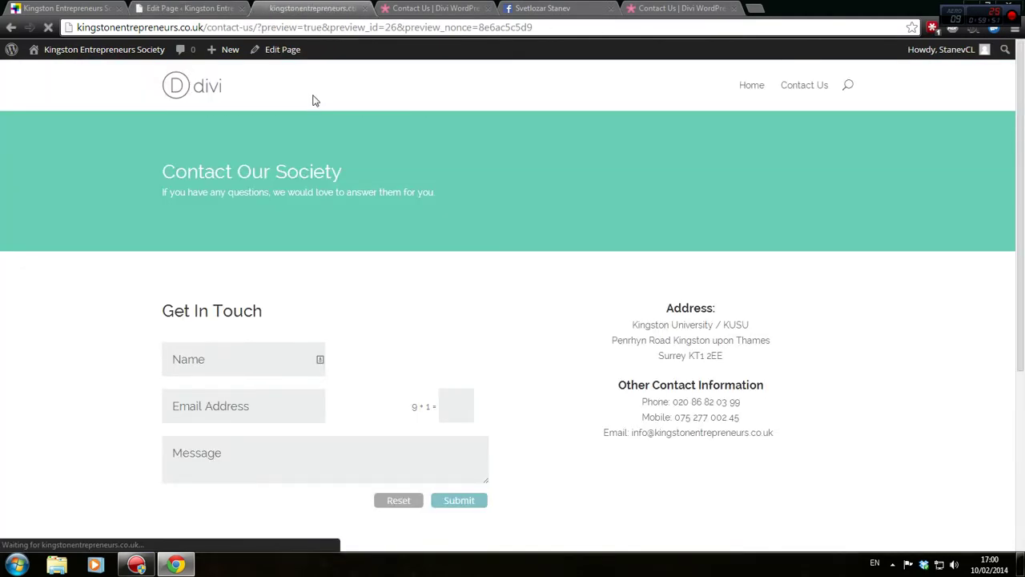
{"action": "scroll", "coordinate": [283, 113], "scroll_direction": "down", "scroll_amount": 3}
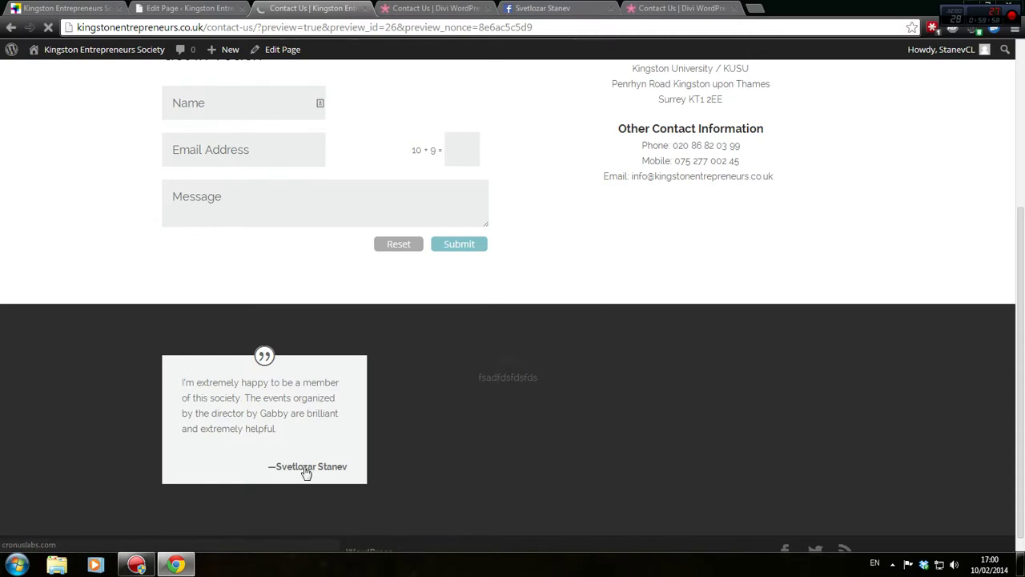
{"action": "left_click", "coordinate": [172, 8]}
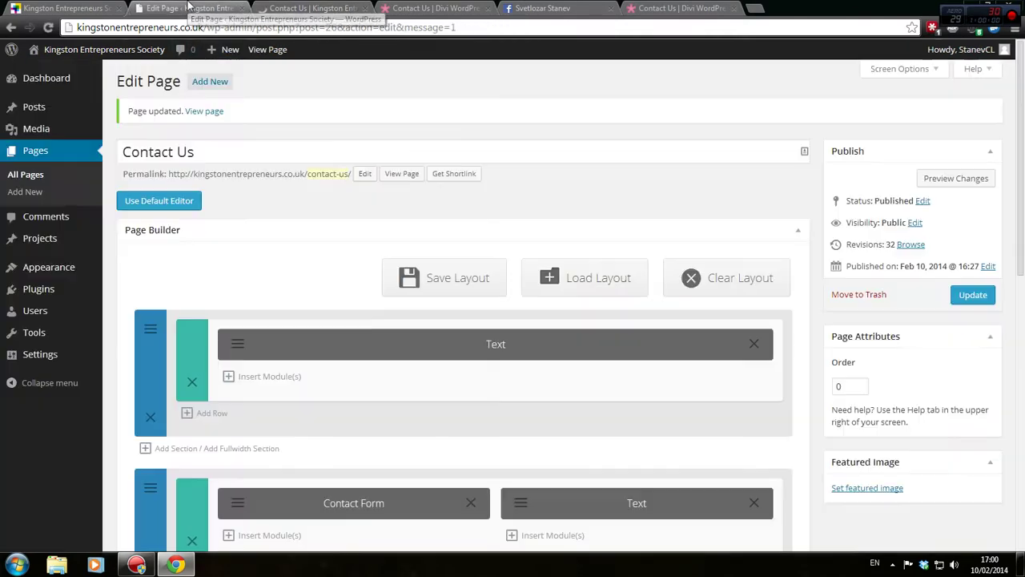
In the Testimonial's Text view, delete the stray &nbsp; line and copy the whole quote
{"action": "scroll", "coordinate": [588, 290], "scroll_direction": "down", "scroll_amount": 2}
{"action": "scroll", "coordinate": [589, 290], "scroll_direction": "down", "scroll_amount": 2}
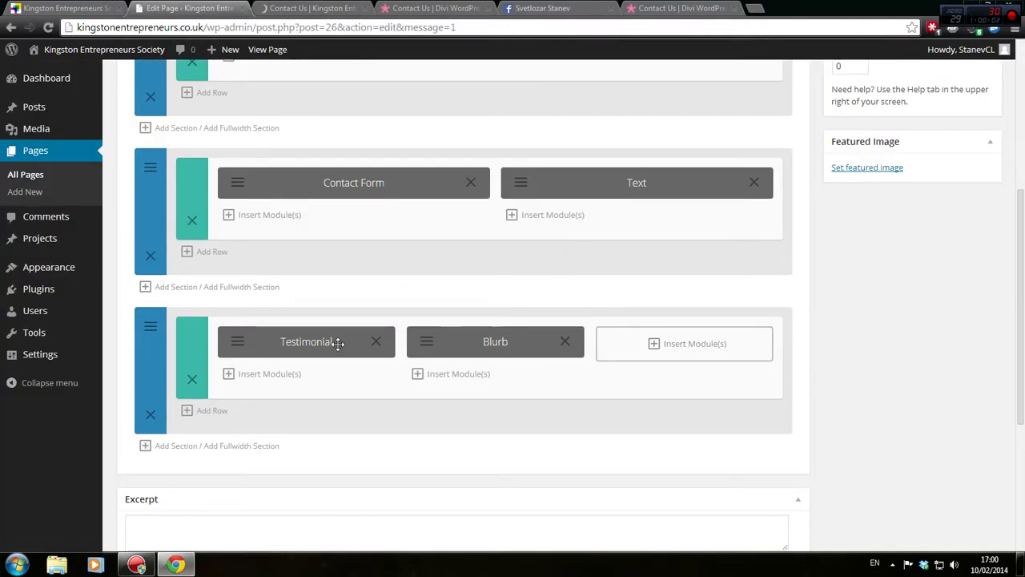
{"action": "left_click", "coordinate": [238, 342]}
{"action": "scroll", "coordinate": [520, 288], "scroll_direction": "down", "scroll_amount": 3}
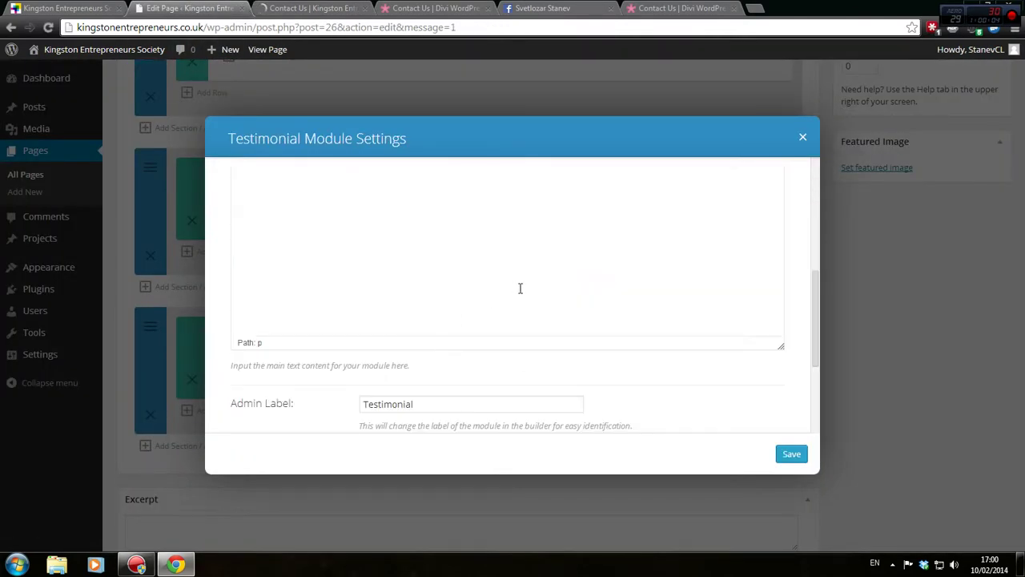
{"action": "scroll", "coordinate": [764, 300], "scroll_direction": "up", "scroll_amount": 3}
{"action": "left_click", "coordinate": [770, 267]}
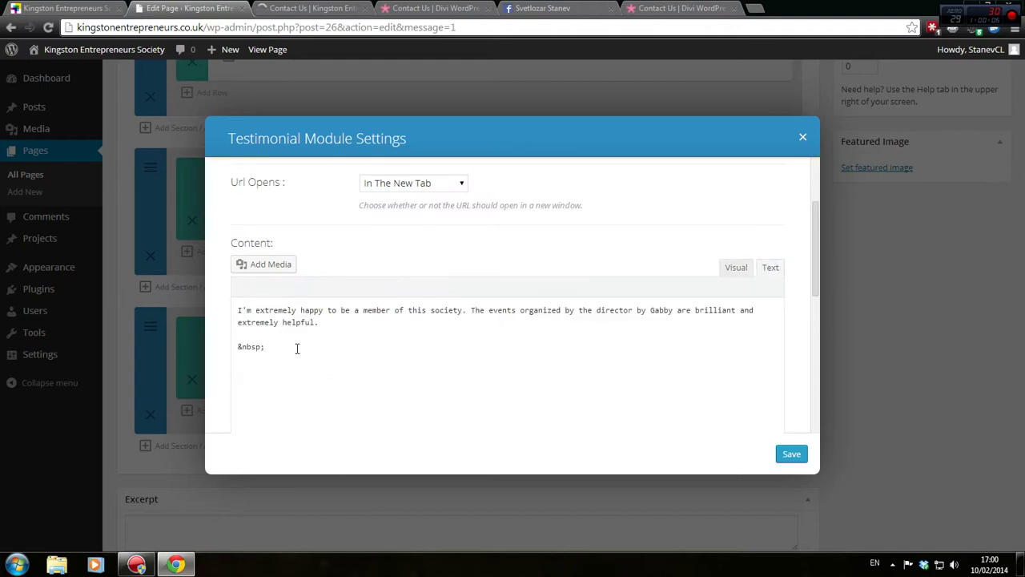
{"action": "left_click_drag", "start_coordinate": [296, 347], "coordinate": [327, 319]}
{"action": "key", "text": "BackSpace"}
{"action": "key", "text": "ctrl+a"}
{"action": "key", "text": "ctrl+c"}
Delete the Testimonial module and open the Blurb's settings
{"action": "left_click", "coordinate": [802, 140]}
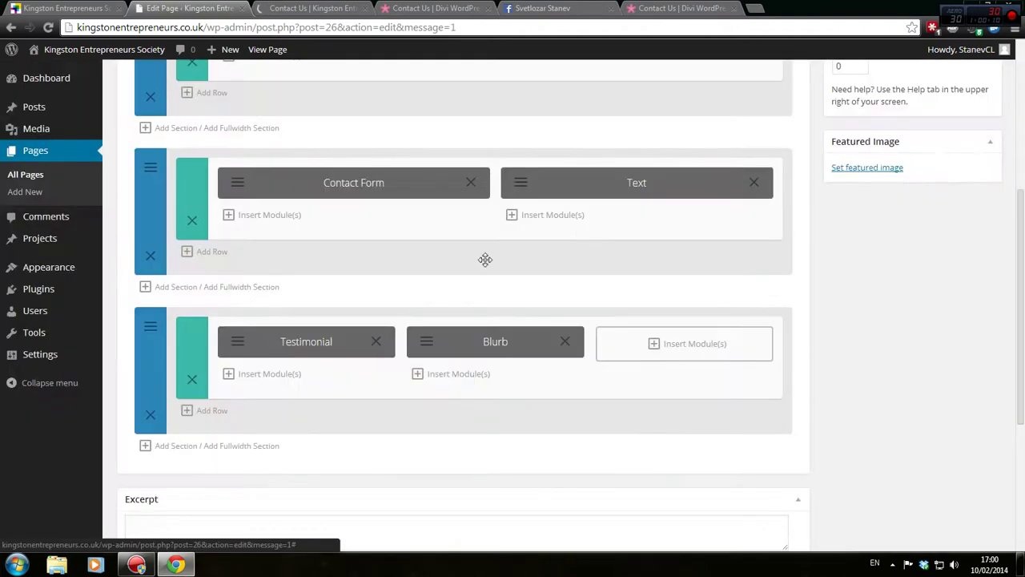
{"action": "left_click", "coordinate": [376, 342]}
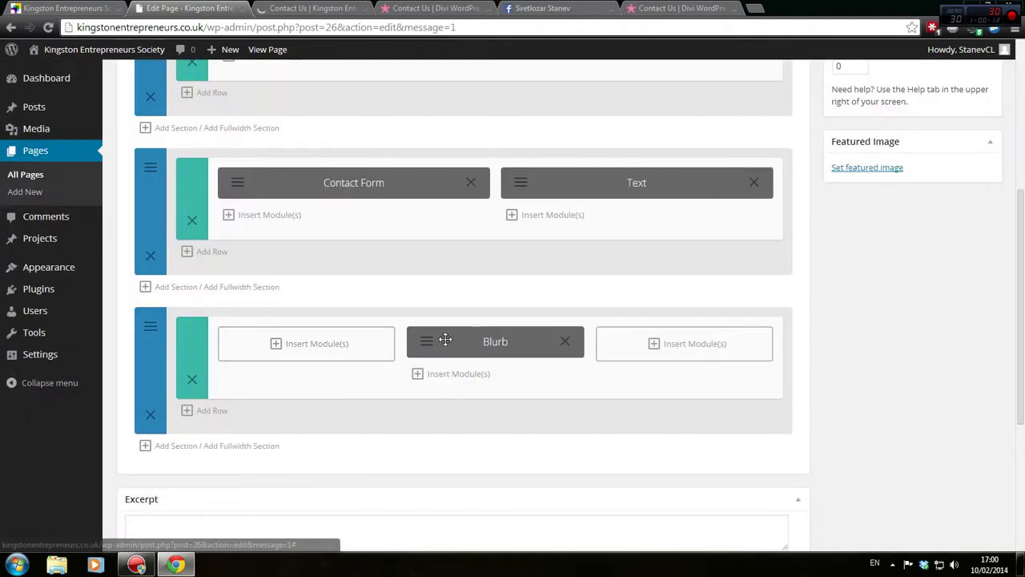
{"action": "left_click", "coordinate": [433, 346]}
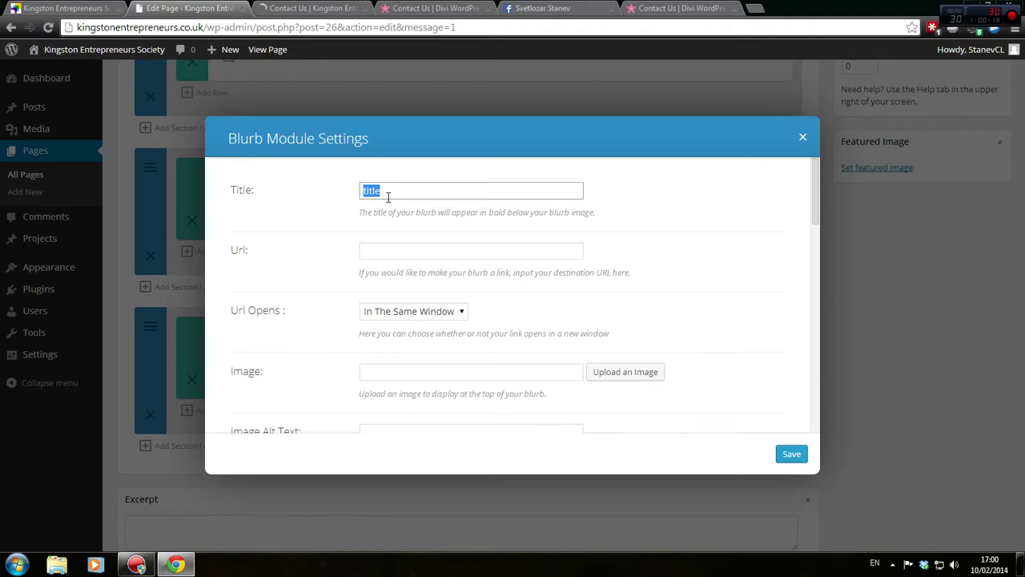
Title the Blurb 'What our members say:'
{"action": "left_click", "coordinate": [312, 8]}
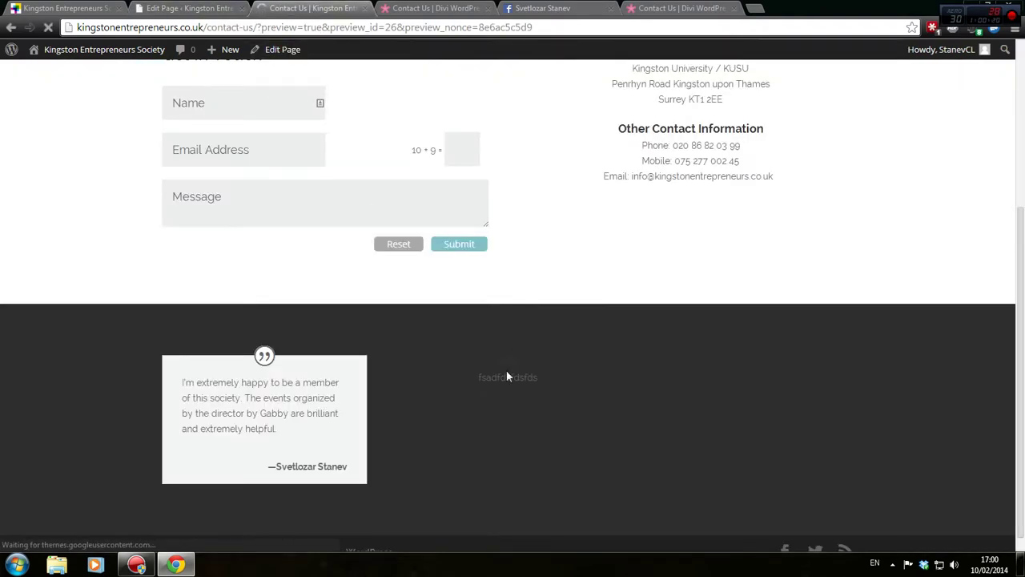
{"action": "key", "text": "ctrl+shift+Tab"}
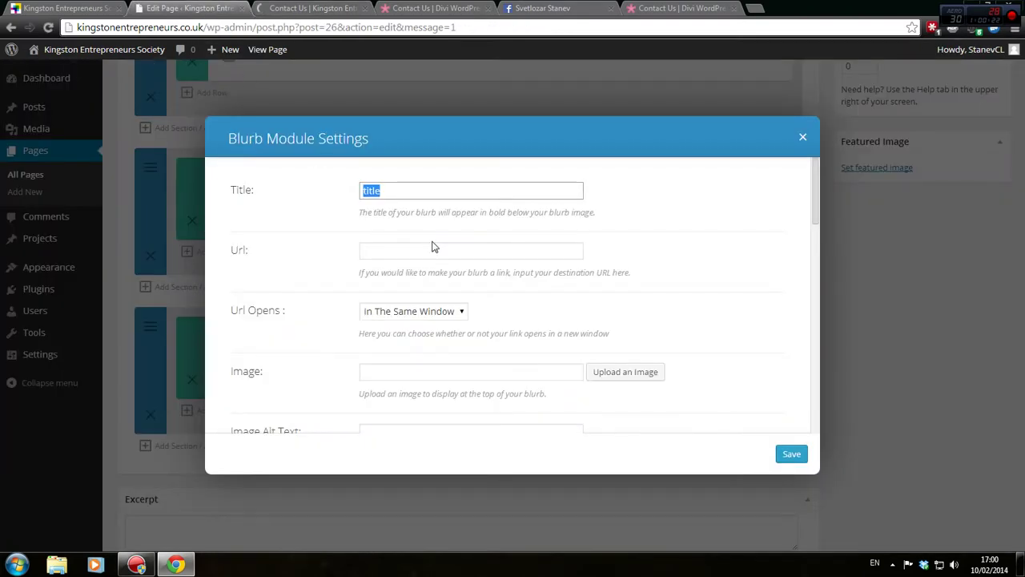
{"action": "type", "text": "What our members think:"}
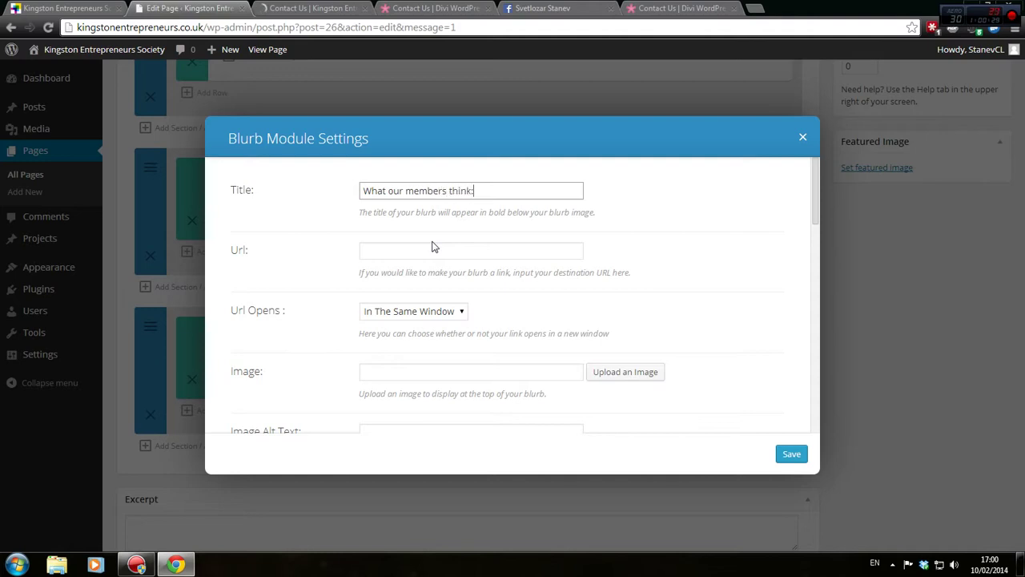
{"action": "key", "text": "ctrl+a"}
{"action": "type", "text": "What our memb"}
{"action": "left_click", "coordinate": [432, 247]}
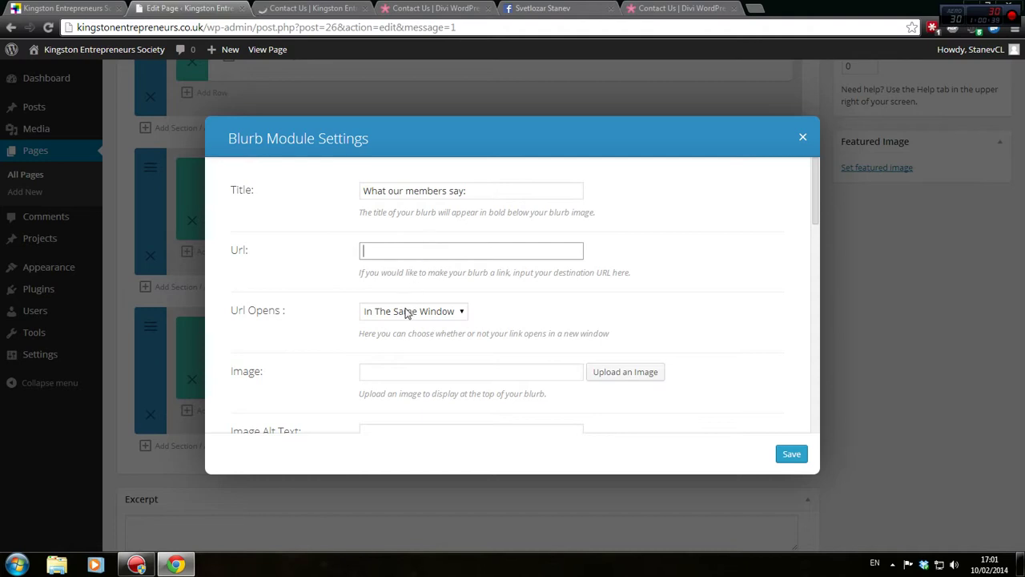
{"action": "scroll", "coordinate": [433, 329], "scroll_direction": "down", "scroll_amount": 2}
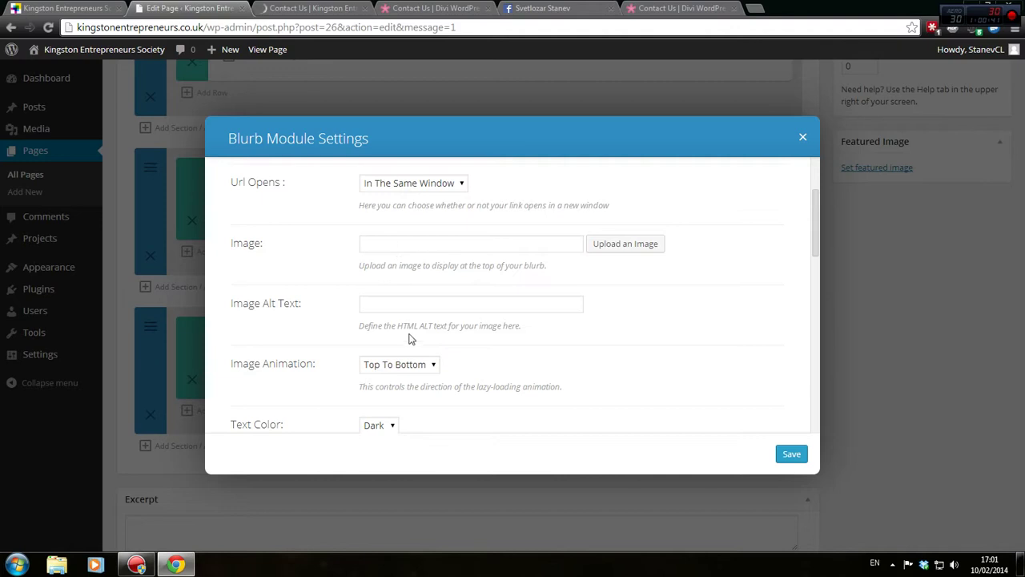
{"action": "left_click", "coordinate": [408, 307]}
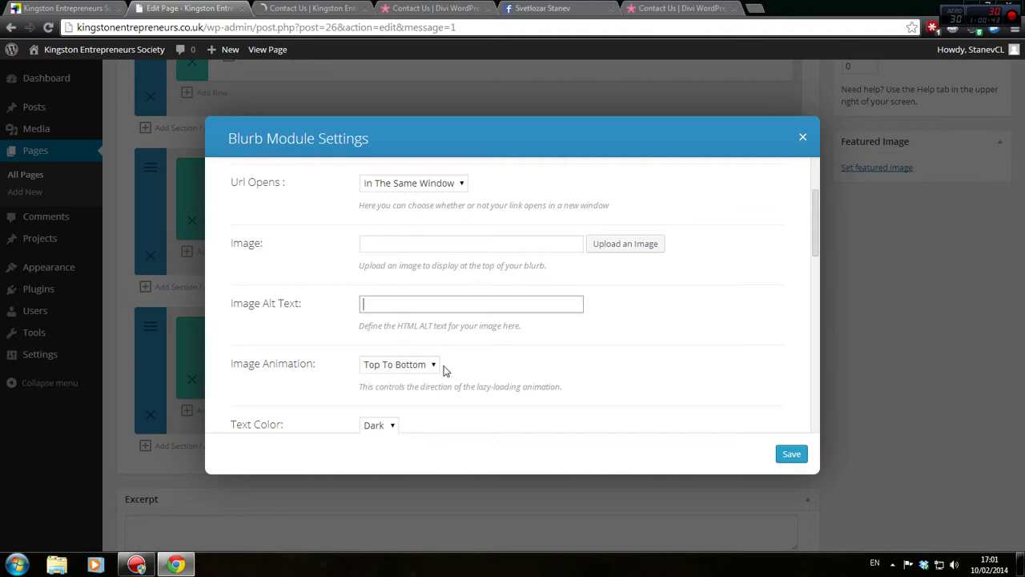
Set the Blurb's Text Color to Light and Text Orientation to Left
{"action": "scroll", "coordinate": [446, 371], "scroll_direction": "down", "scroll_amount": 1}
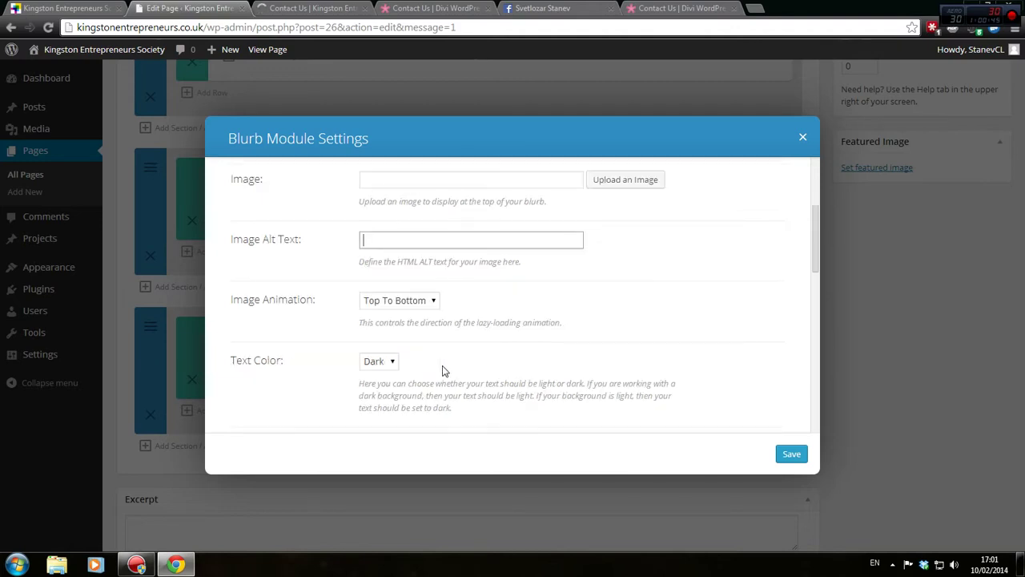
{"action": "left_click", "coordinate": [383, 361]}
{"action": "left_click", "coordinate": [386, 374]}
{"action": "left_click", "coordinate": [391, 363]}
{"action": "left_click", "coordinate": [378, 389]}
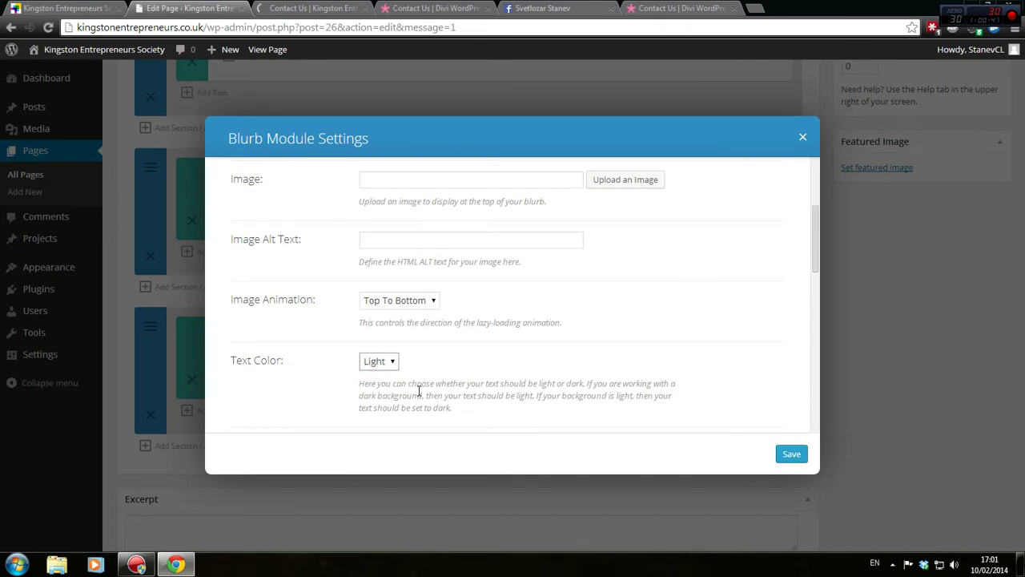
{"action": "scroll", "coordinate": [418, 390], "scroll_direction": "down", "scroll_amount": 2}
{"action": "left_click", "coordinate": [384, 321]}
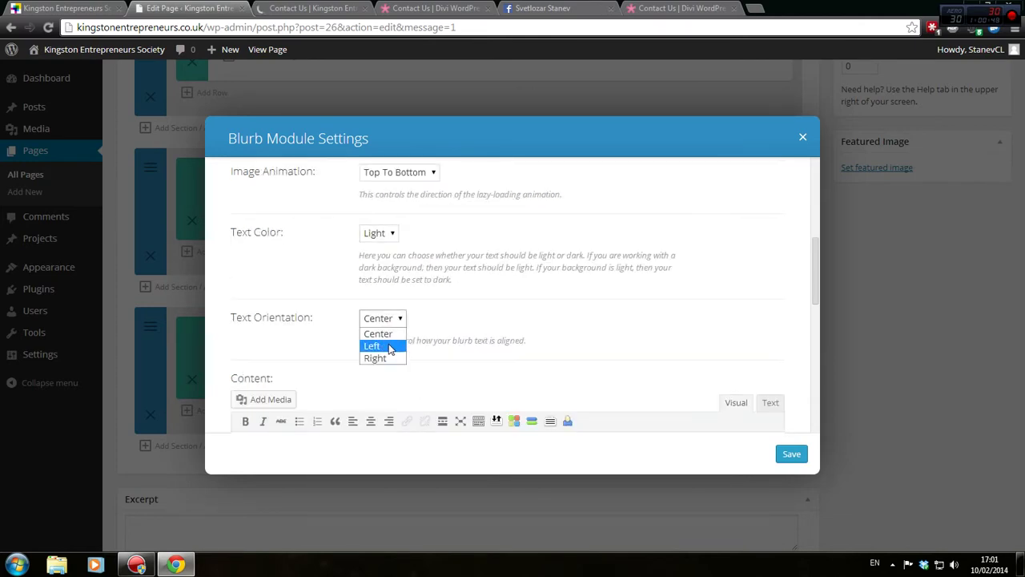
{"action": "left_click", "coordinate": [389, 347]}
Paste the copied member quote as the Blurb content in Text view and save
{"action": "scroll", "coordinate": [504, 380], "scroll_direction": "down", "scroll_amount": 2}
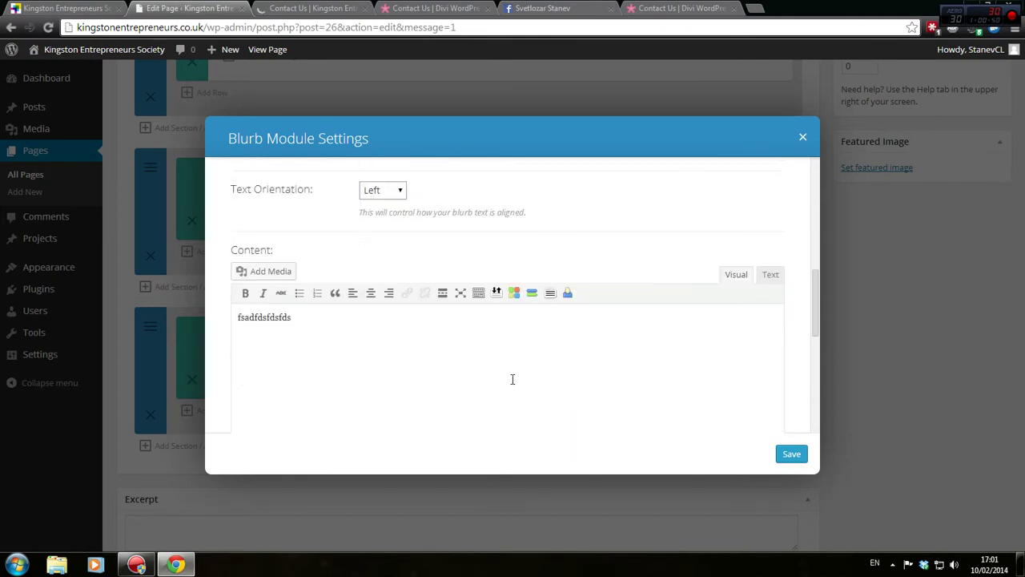
{"action": "left_click", "coordinate": [769, 276]}
{"action": "key", "text": "ctrl+a"}
{"action": "key", "text": "ctrl+v"}
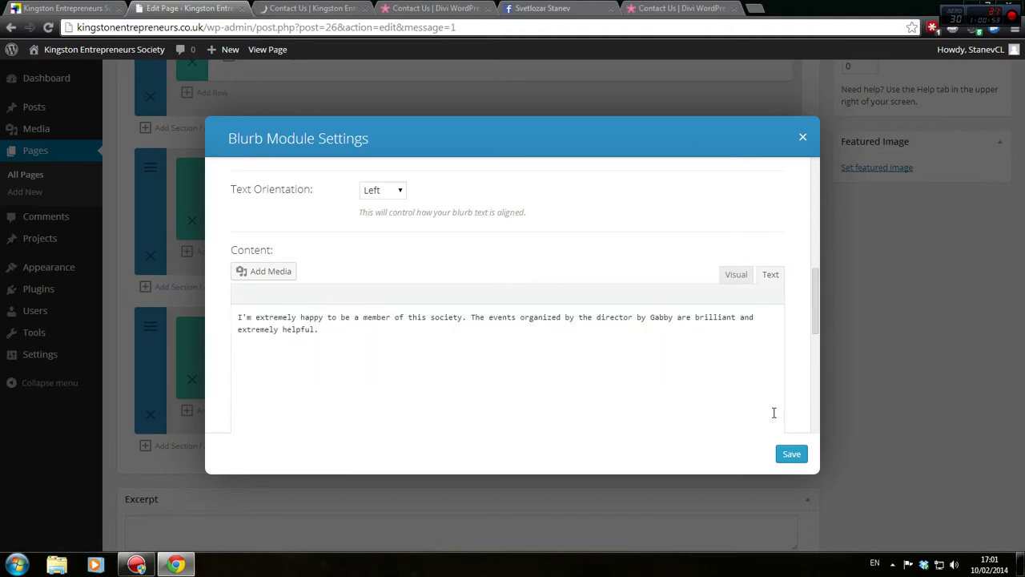
{"action": "left_click", "coordinate": [793, 454]}
{"action": "scroll", "coordinate": [866, 360], "scroll_direction": "up", "scroll_amount": 2}
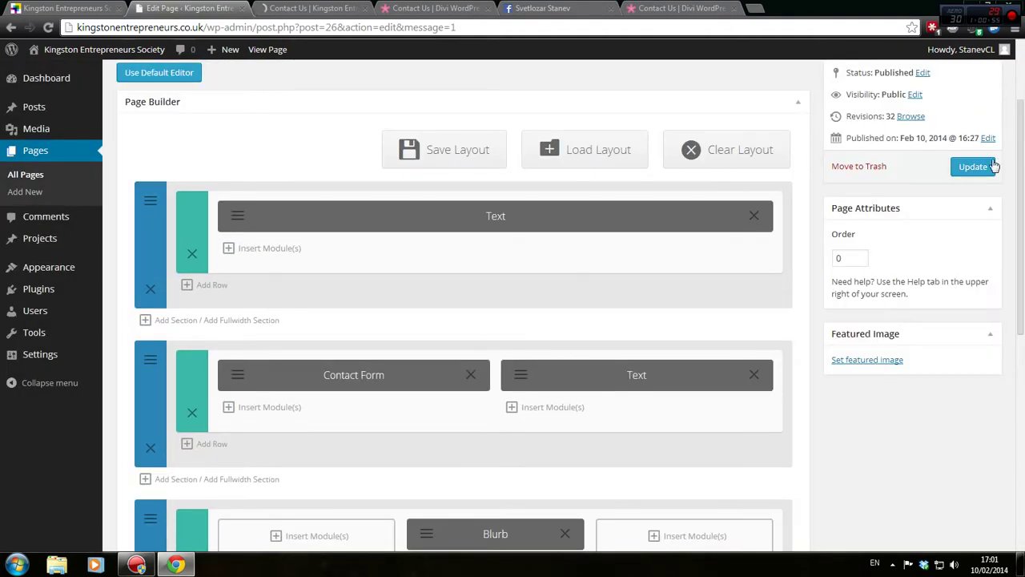
Update the Contact Us page, preview it, and close the stale preview tab
{"action": "left_click", "coordinate": [991, 166]}
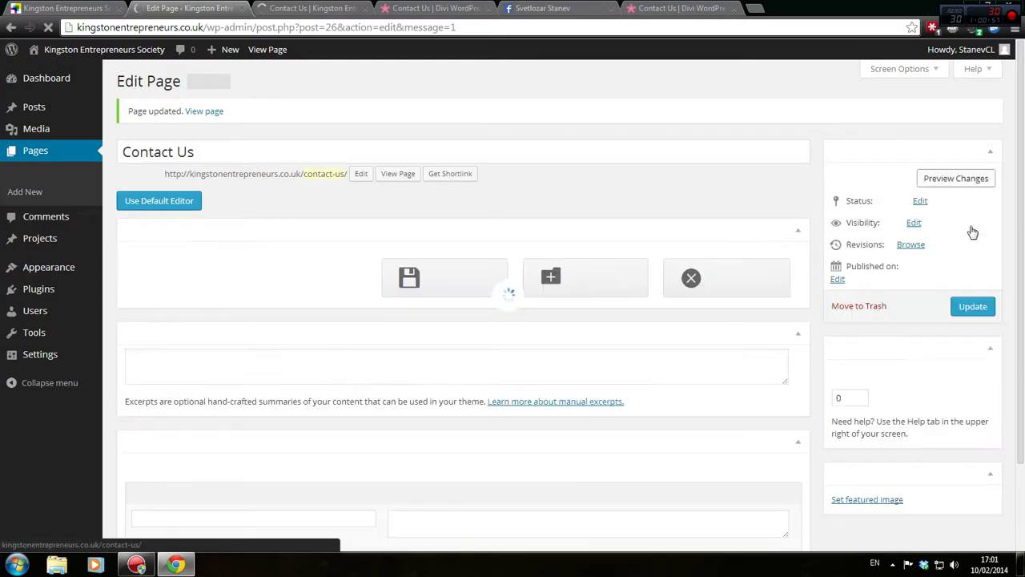
{"action": "left_click", "coordinate": [955, 178]}
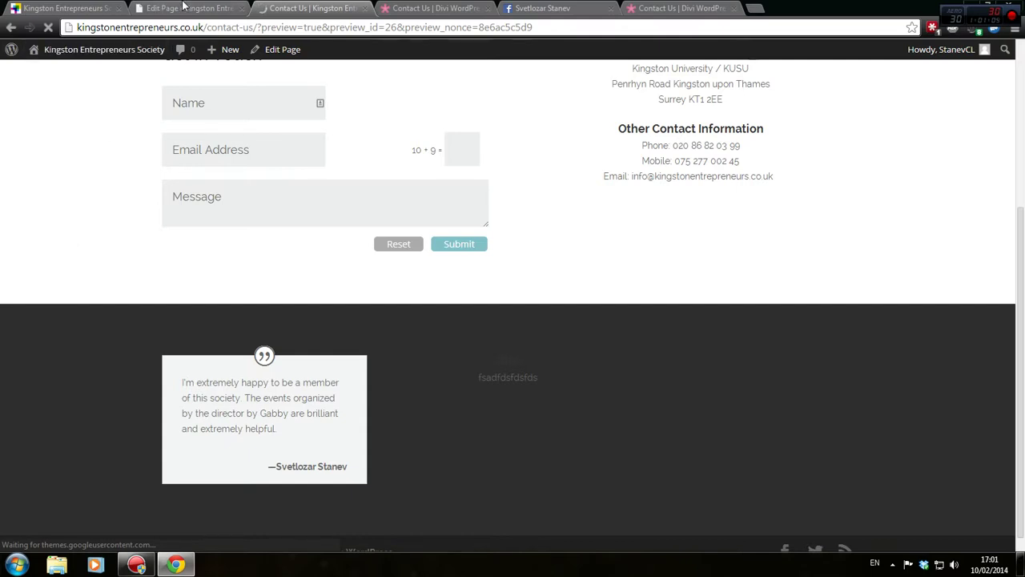
{"action": "left_click", "coordinate": [182, 7]}
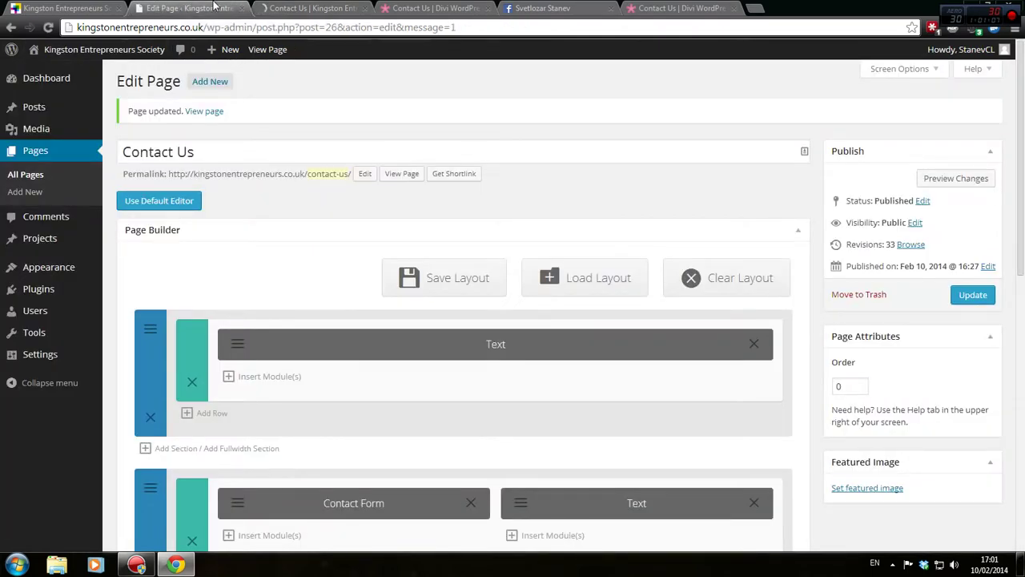
{"action": "left_click", "coordinate": [270, 8]}
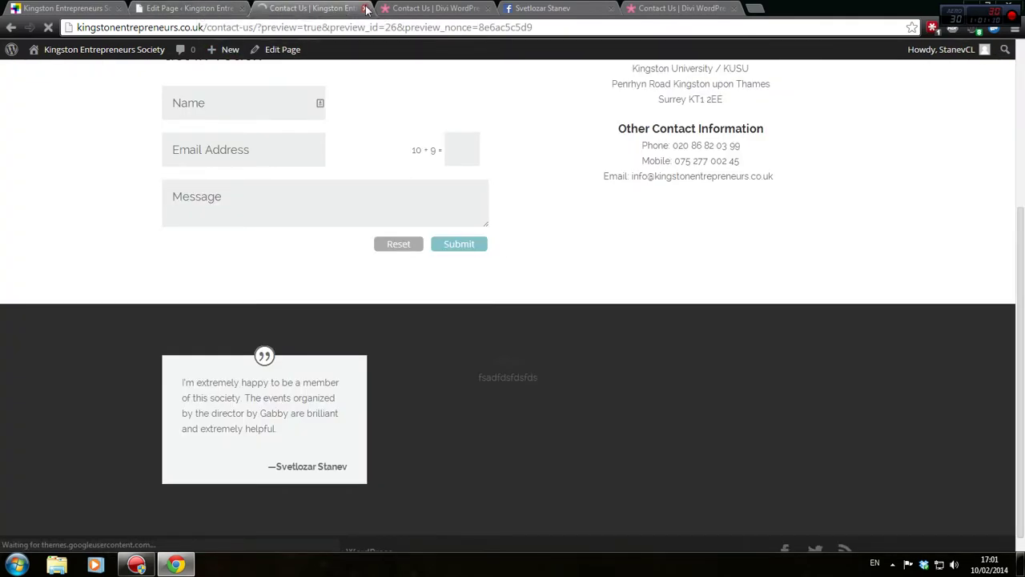
{"action": "left_click", "coordinate": [366, 8]}
Update the page again and preview the light quote on the dark section
{"action": "left_click", "coordinate": [184, 8]}
{"action": "left_click", "coordinate": [973, 295]}
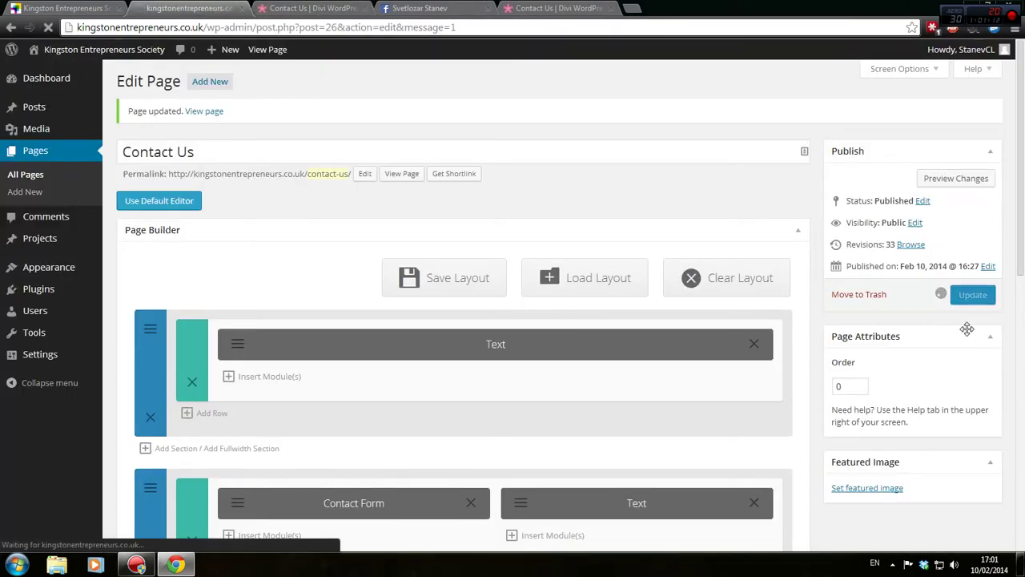
{"action": "left_click", "coordinate": [953, 179]}
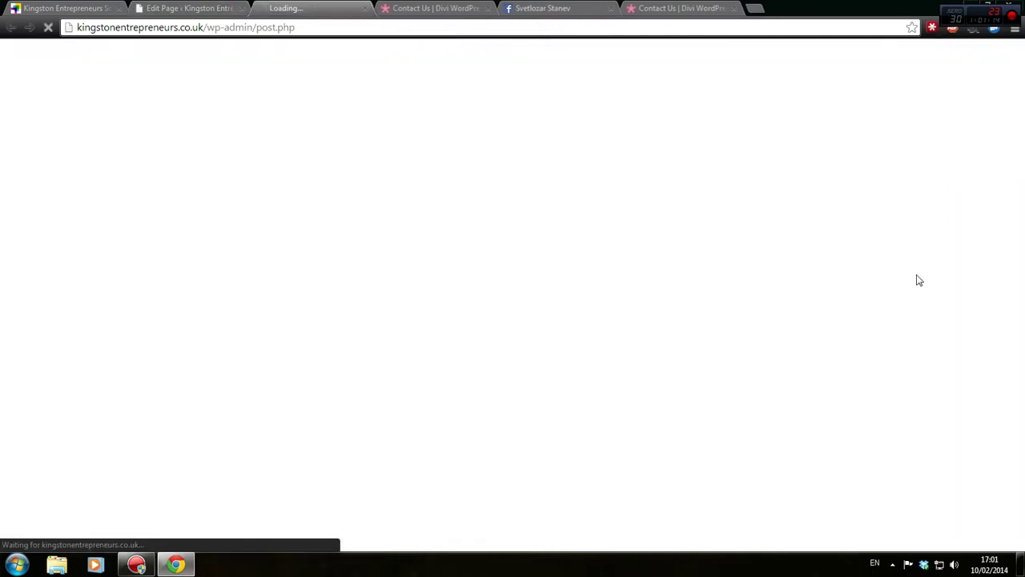
{"action": "scroll", "coordinate": [820, 281], "scroll_direction": "down", "scroll_amount": 3}
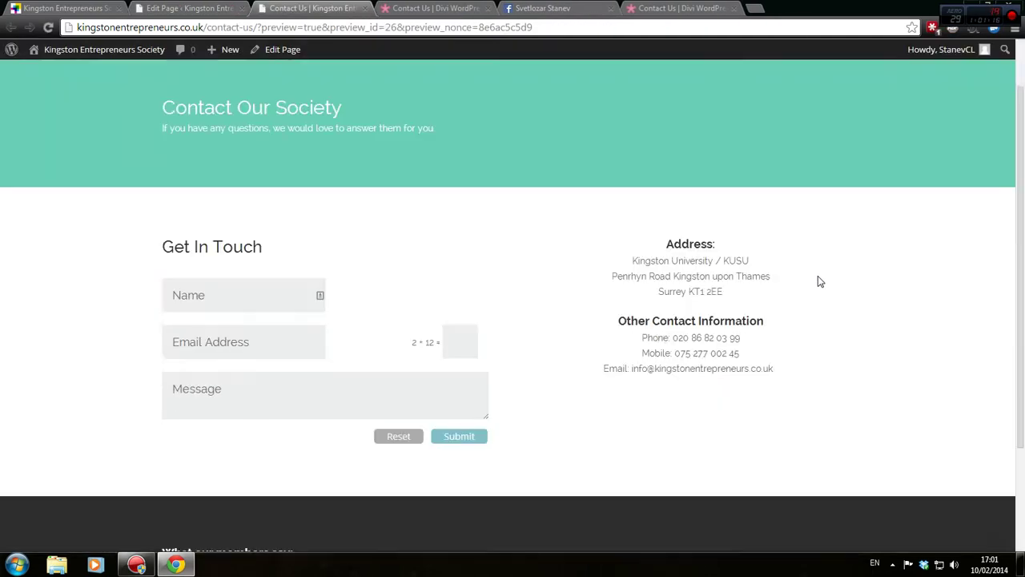
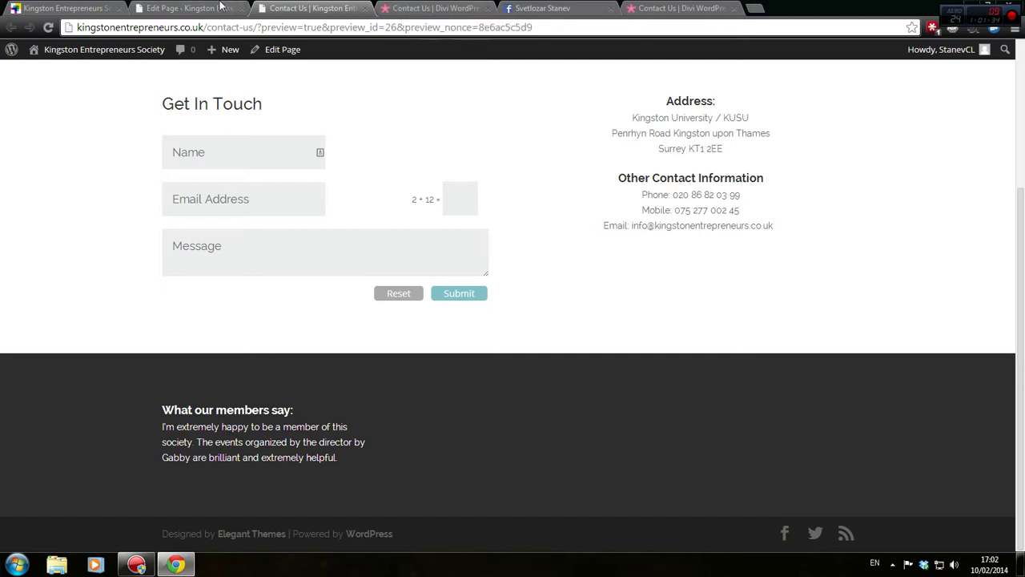
Scroll through the Divi demo contact page footer, then scroll the Contact Us editor down to the Blurb row
{"action": "left_click", "coordinate": [424, 8]}
{"action": "left_click", "coordinate": [557, 8]}
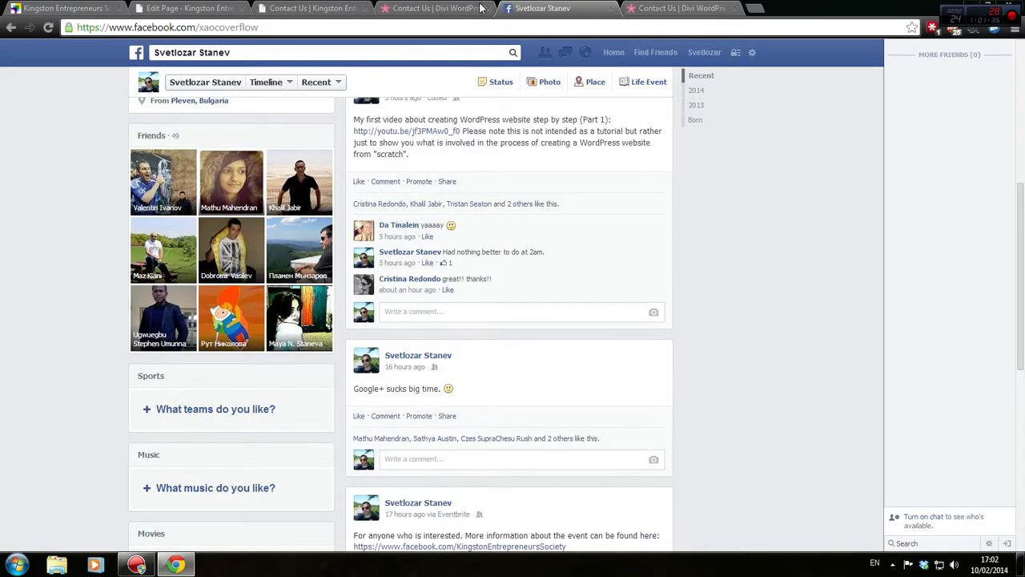
{"action": "left_click", "coordinate": [433, 8]}
{"action": "scroll", "coordinate": [446, 241], "scroll_direction": "down", "scroll_amount": 3}
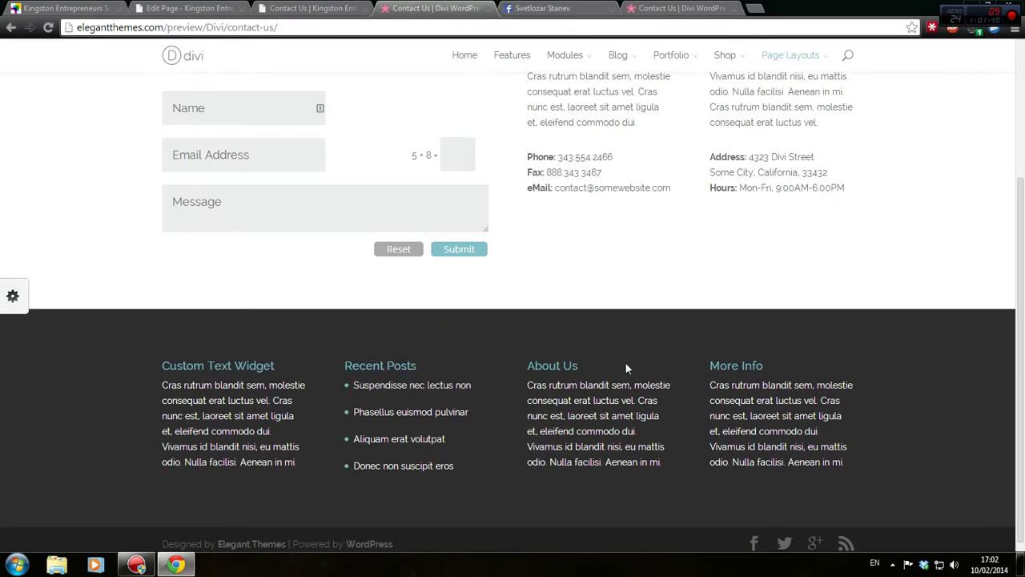
{"action": "scroll", "coordinate": [818, 369], "scroll_direction": "down", "scroll_amount": 1}
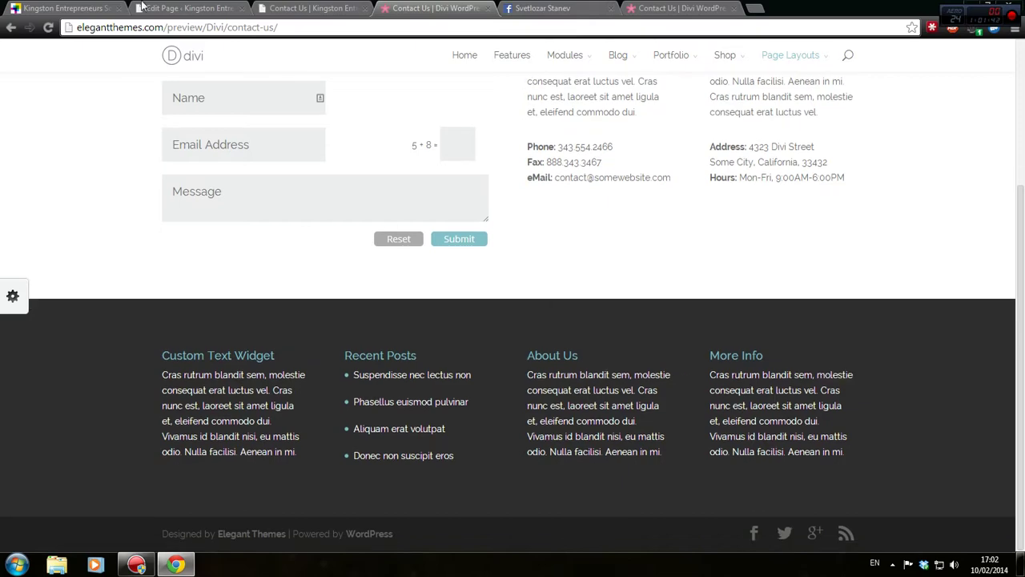
{"action": "left_click", "coordinate": [140, 7]}
{"action": "scroll", "coordinate": [475, 435], "scroll_direction": "down", "scroll_amount": 5}
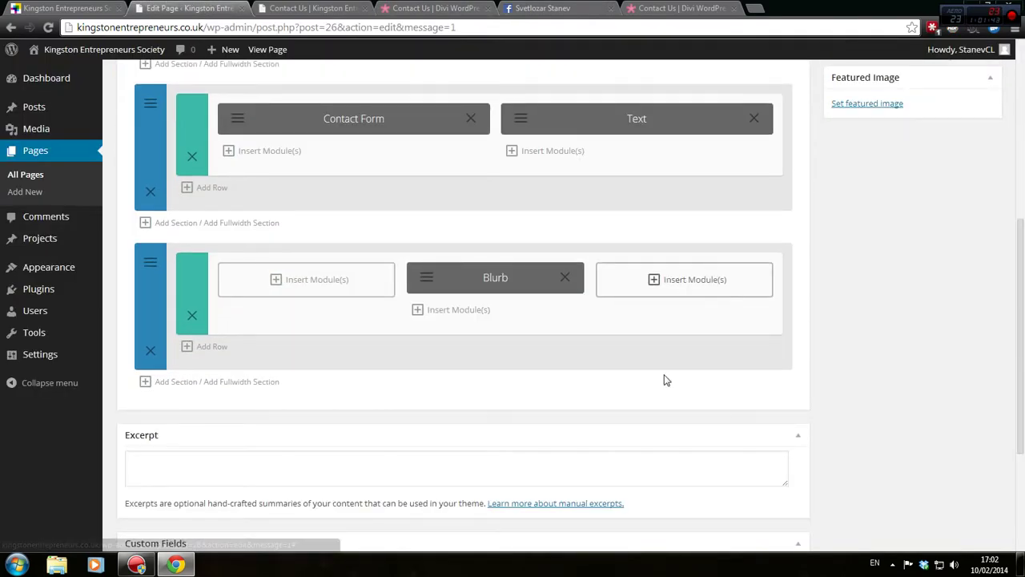
Insert a Slider module in the empty third column beside the Blurb and add a first slide
{"action": "left_click", "coordinate": [686, 281]}
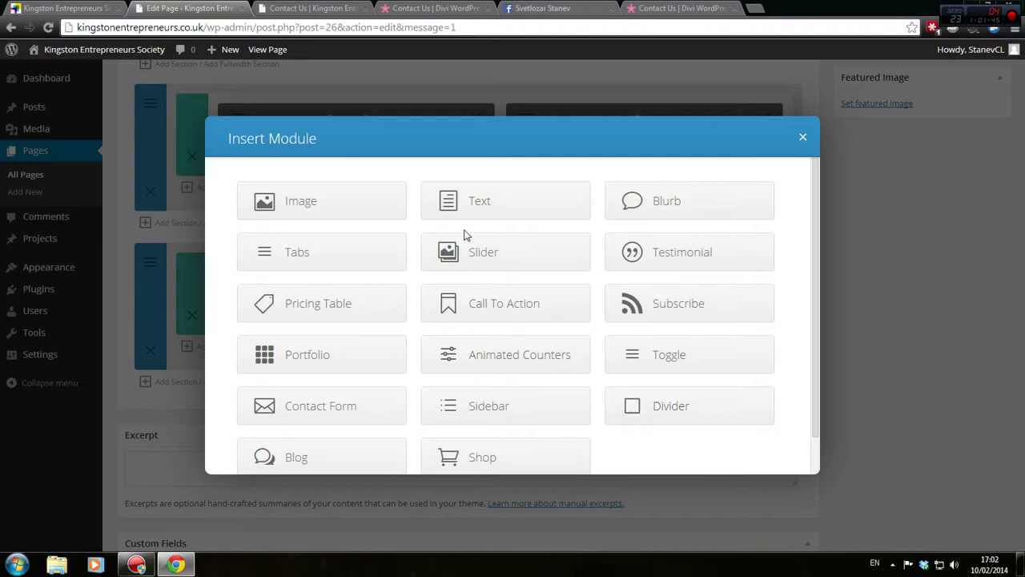
{"action": "left_click", "coordinate": [471, 252]}
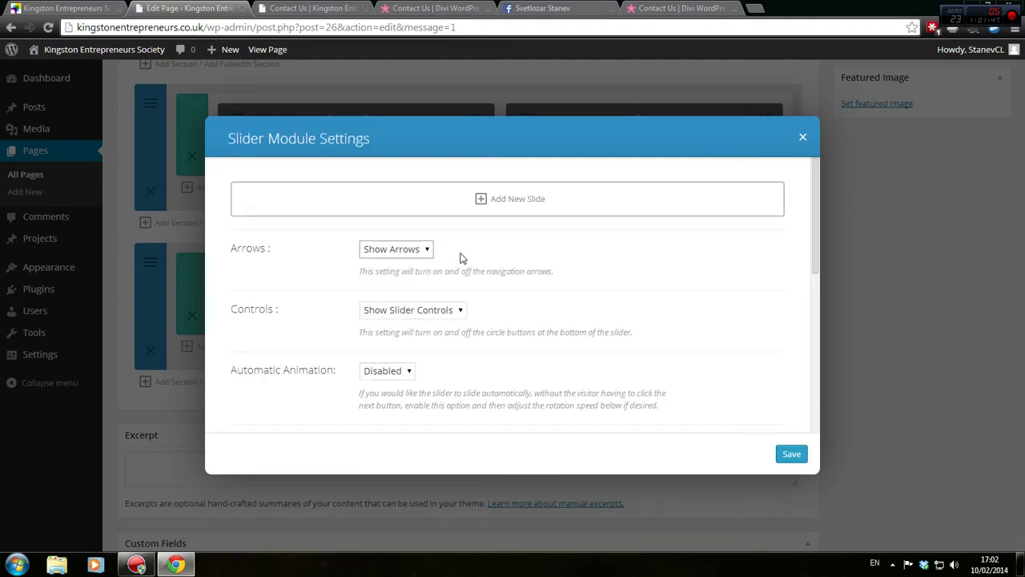
{"action": "left_click", "coordinate": [497, 211]}
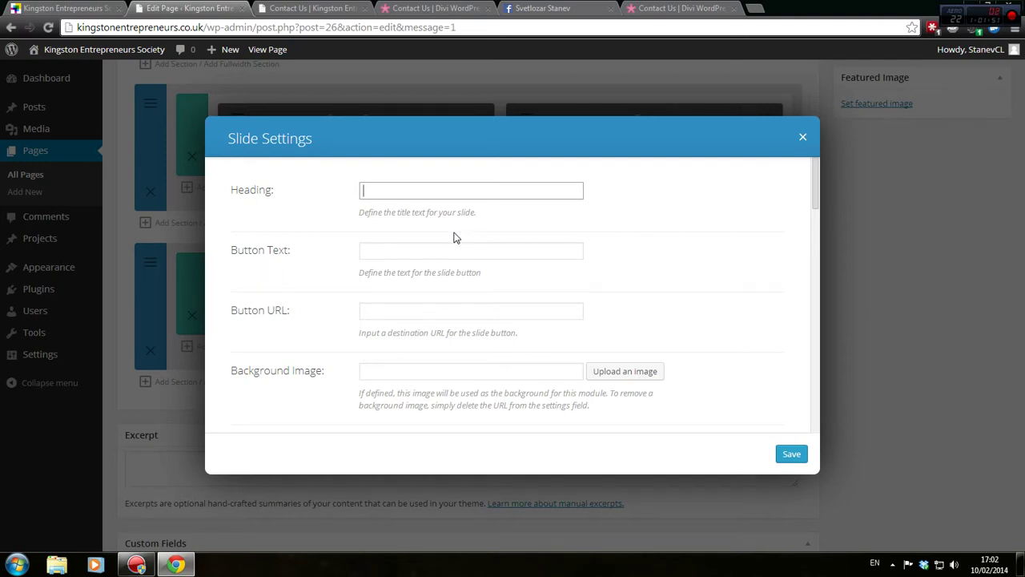
{"action": "scroll", "coordinate": [451, 242], "scroll_direction": "down", "scroll_amount": 2}
{"action": "scroll", "coordinate": [451, 242], "scroll_direction": "down", "scroll_amount": 7}
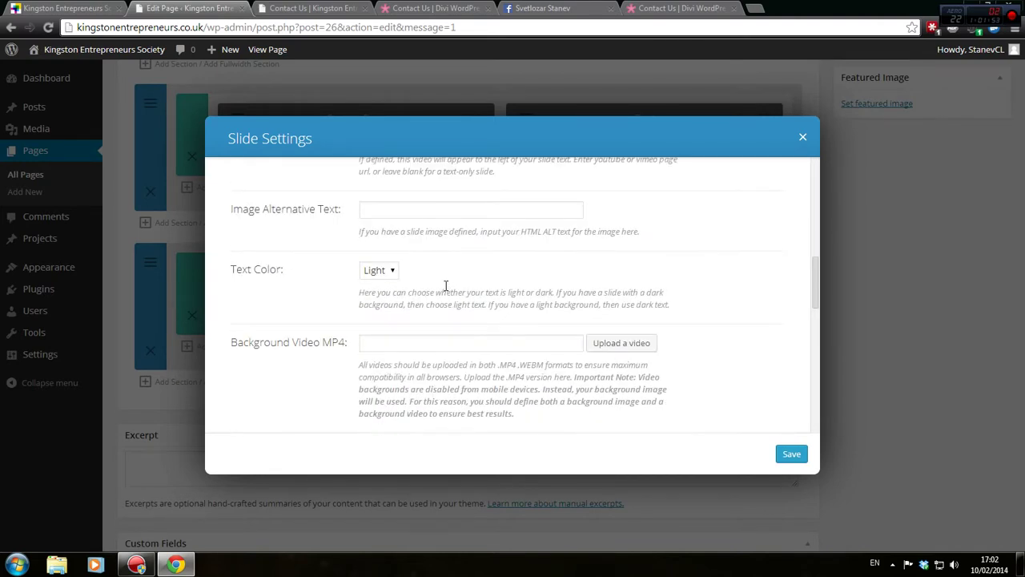
{"action": "scroll", "coordinate": [365, 324], "scroll_direction": "down", "scroll_amount": 3}
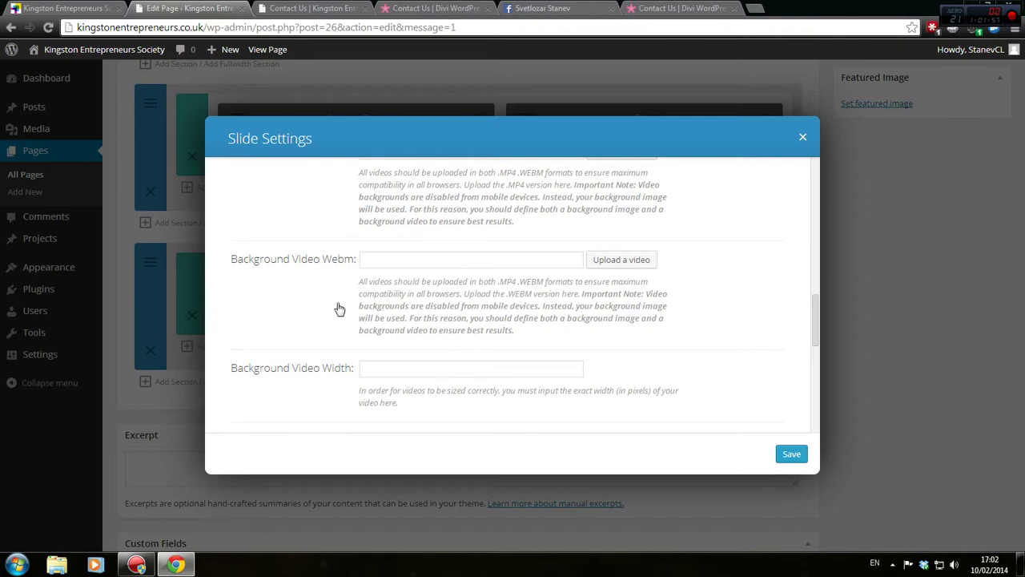
{"action": "scroll", "coordinate": [337, 308], "scroll_direction": "down", "scroll_amount": 6}
Close the slide and slider settings without pasting content, then open a new browser tab
{"action": "right_click", "coordinate": [329, 300]}
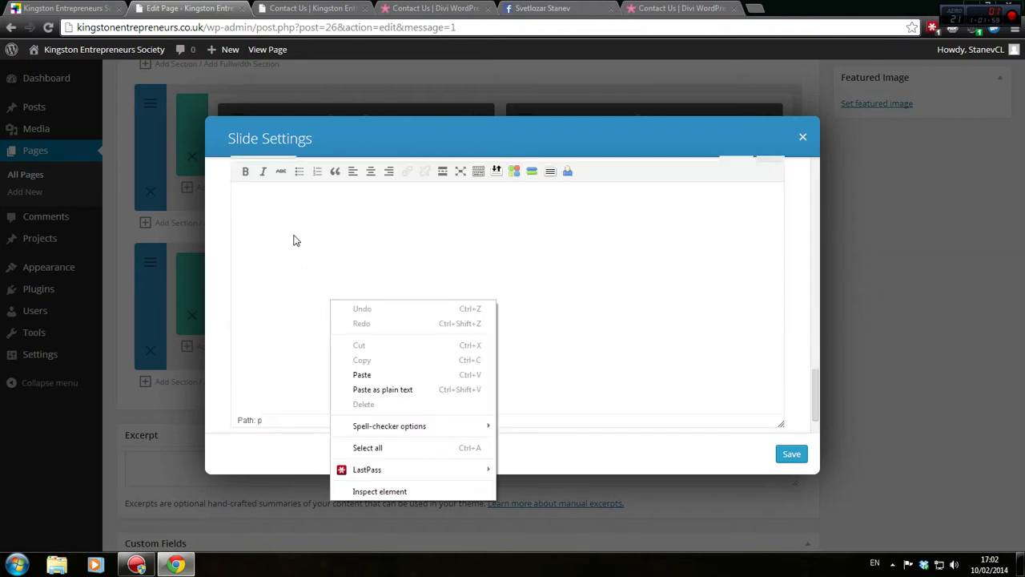
{"action": "left_click", "coordinate": [663, 439]}
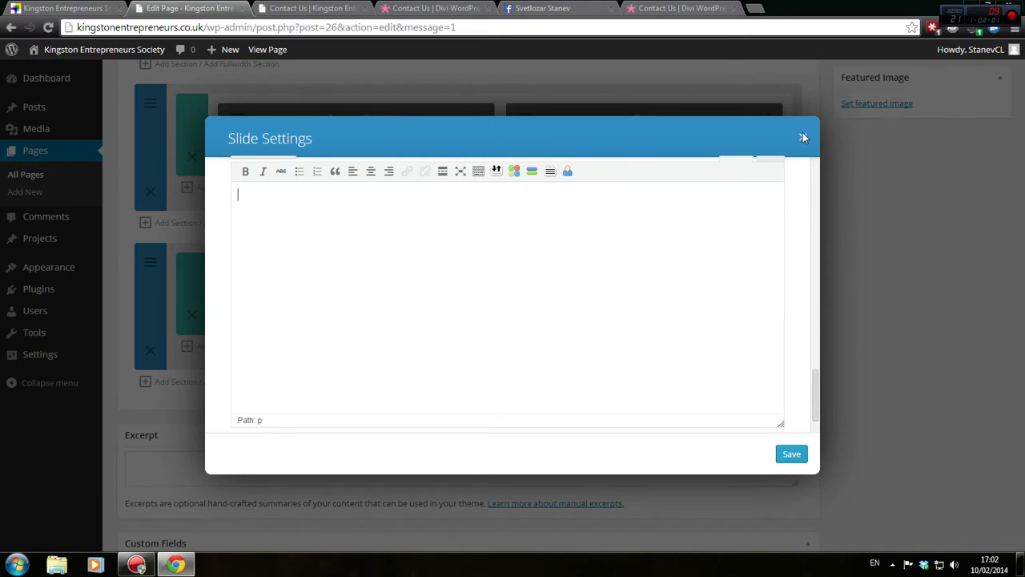
{"action": "left_click", "coordinate": [804, 138]}
{"action": "left_click", "coordinate": [804, 138]}
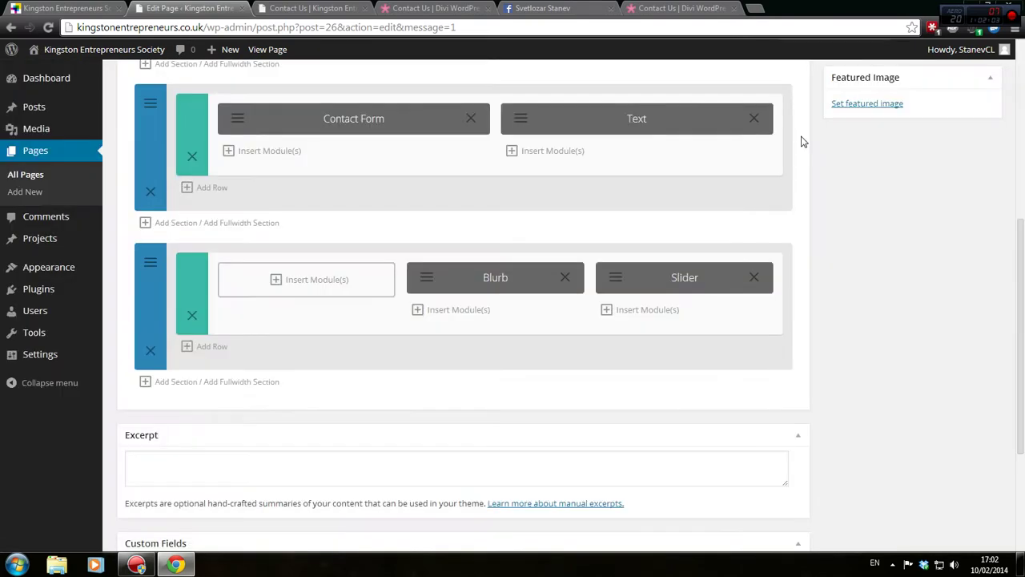
{"action": "left_click", "coordinate": [754, 8]}
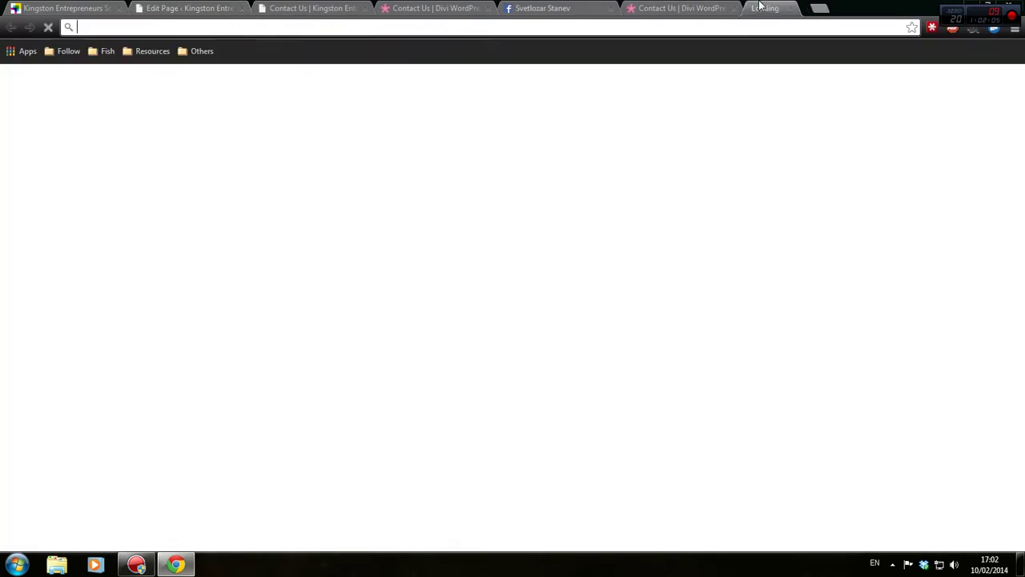
Open YouTube and search for 'kingston enterpreneurs'
{"action": "type", "text": "youtube.com"}
{"action": "key", "text": "Return"}
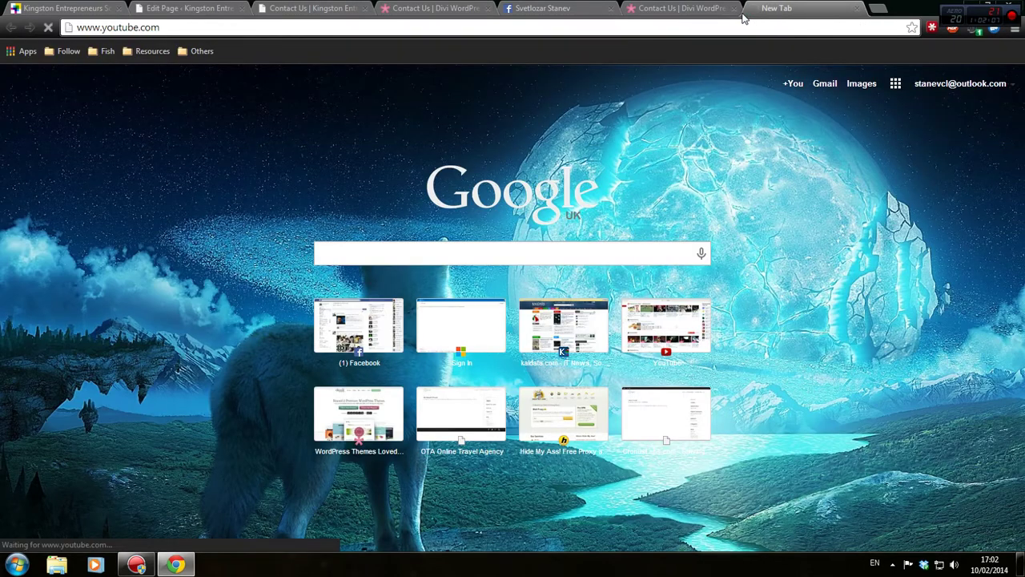
{"action": "type", "text": "king"}
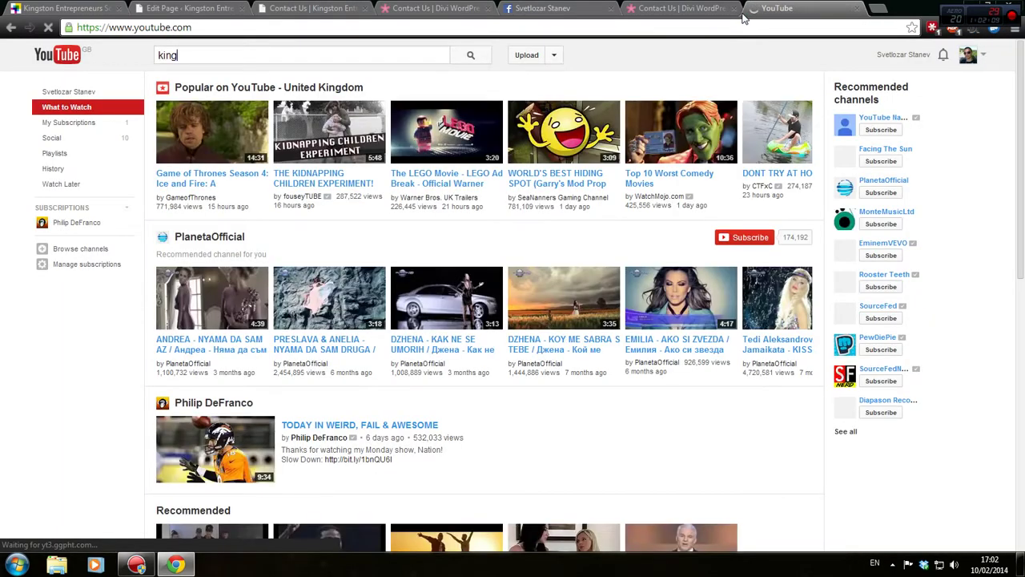
{"action": "type", "text": "ston enterpre"}
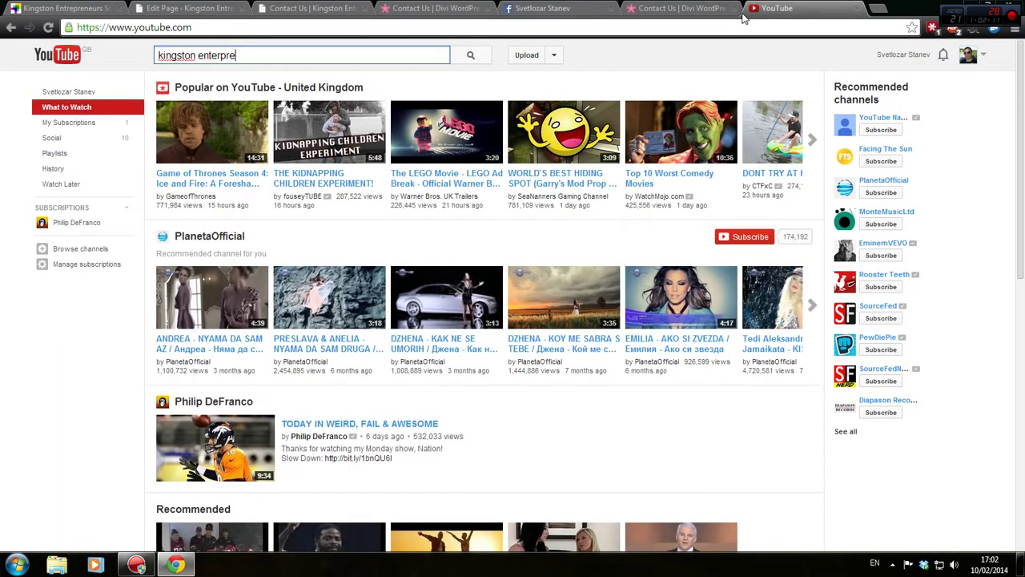
{"action": "type", "text": "ak"}
{"action": "key", "text": "ctrl+a"}
{"action": "type", "text": "kingston en"}
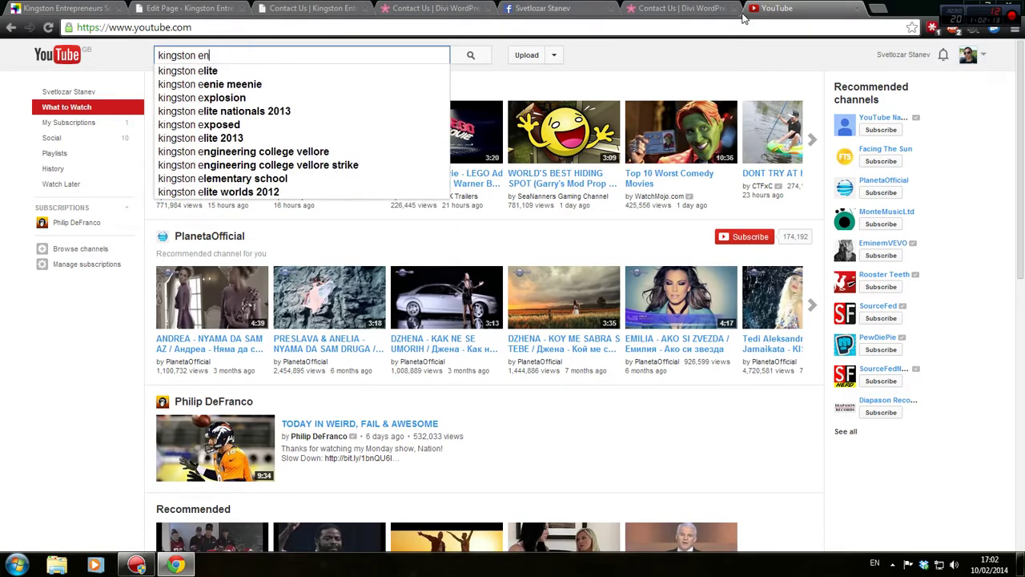
{"action": "type", "text": "terpren"}
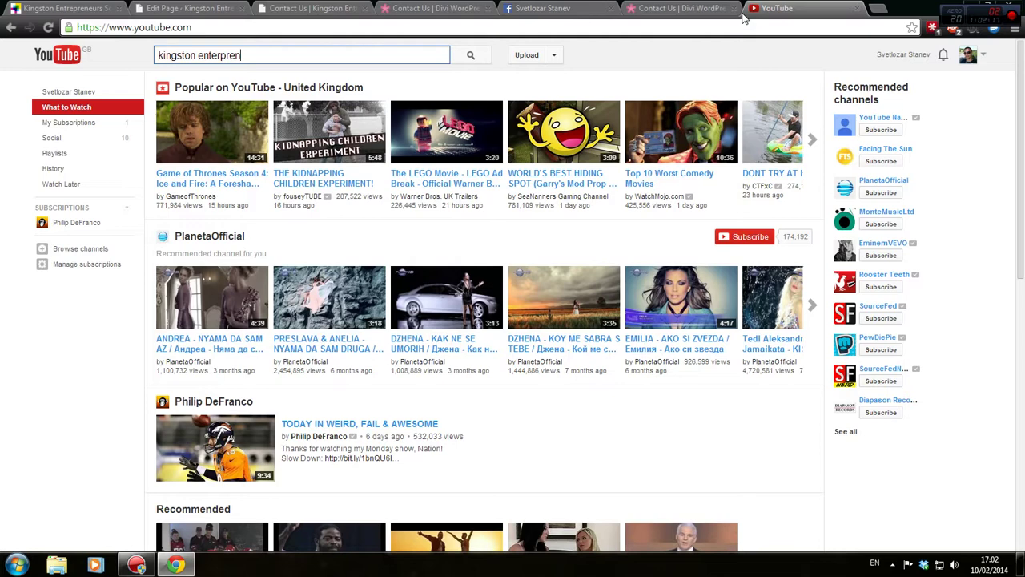
{"action": "type", "text": "eurs"}
{"action": "key", "text": "Return"}
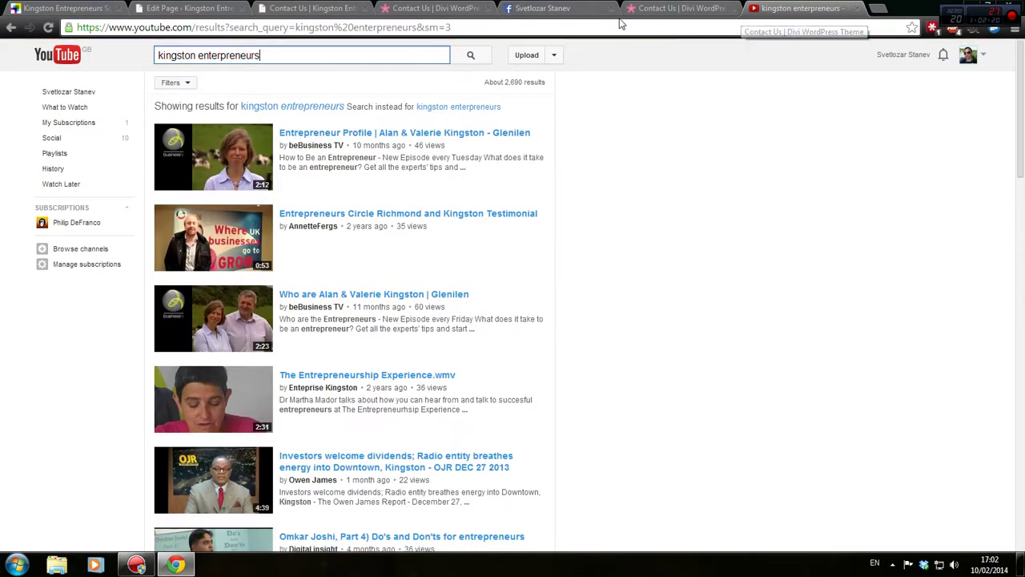
Switch to the corrected-spelling results and open the KES Relaunch video
{"action": "left_click", "coordinate": [475, 106]}
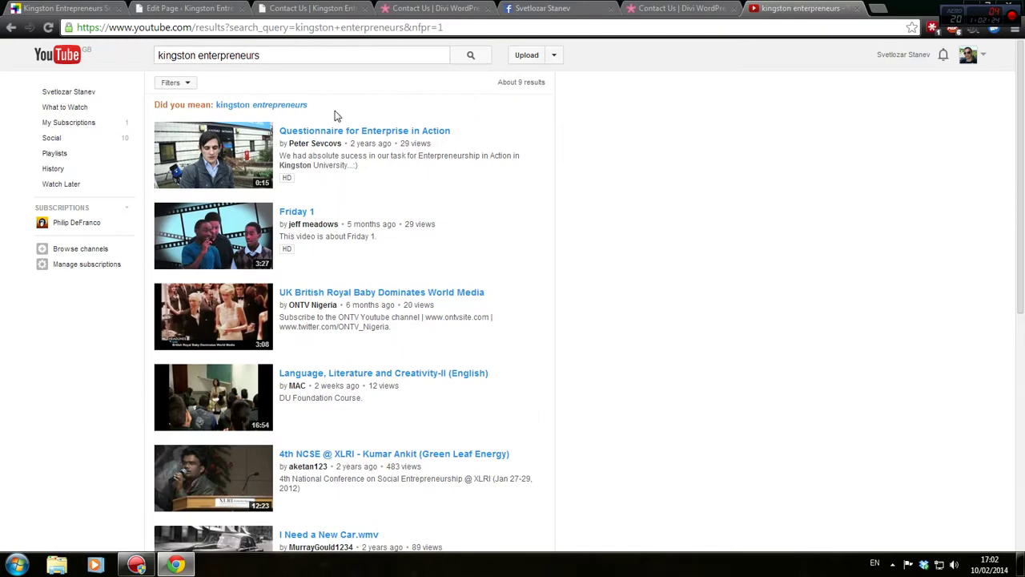
{"action": "left_click", "coordinate": [303, 106]}
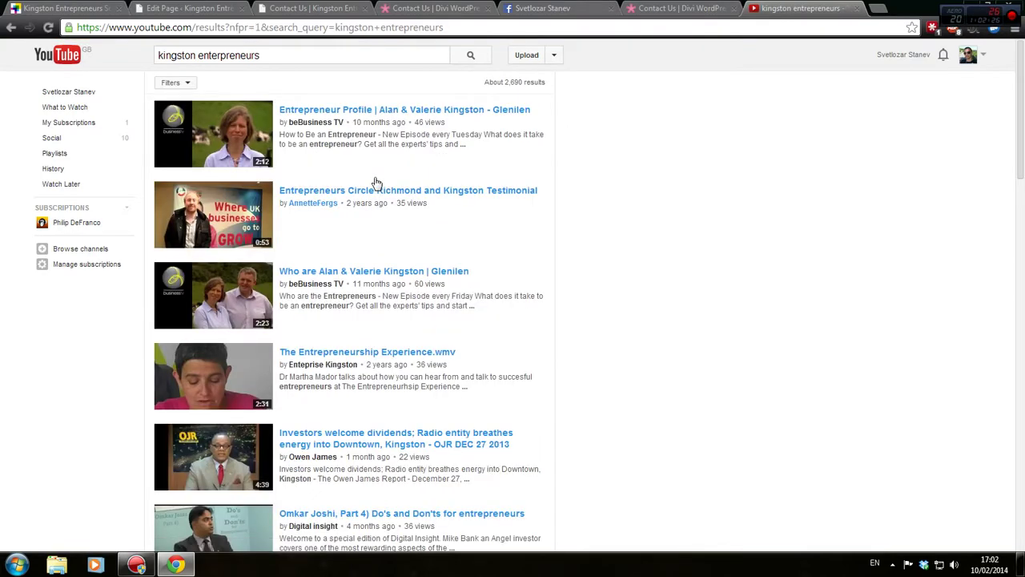
{"action": "scroll", "coordinate": [376, 182], "scroll_direction": "down", "scroll_amount": 5}
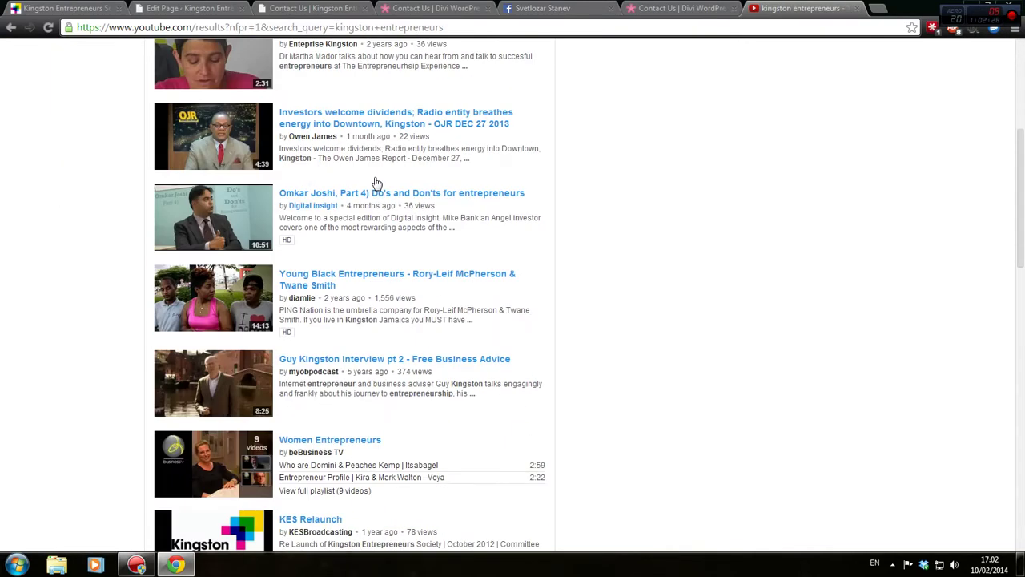
{"action": "left_click", "coordinate": [308, 392]}
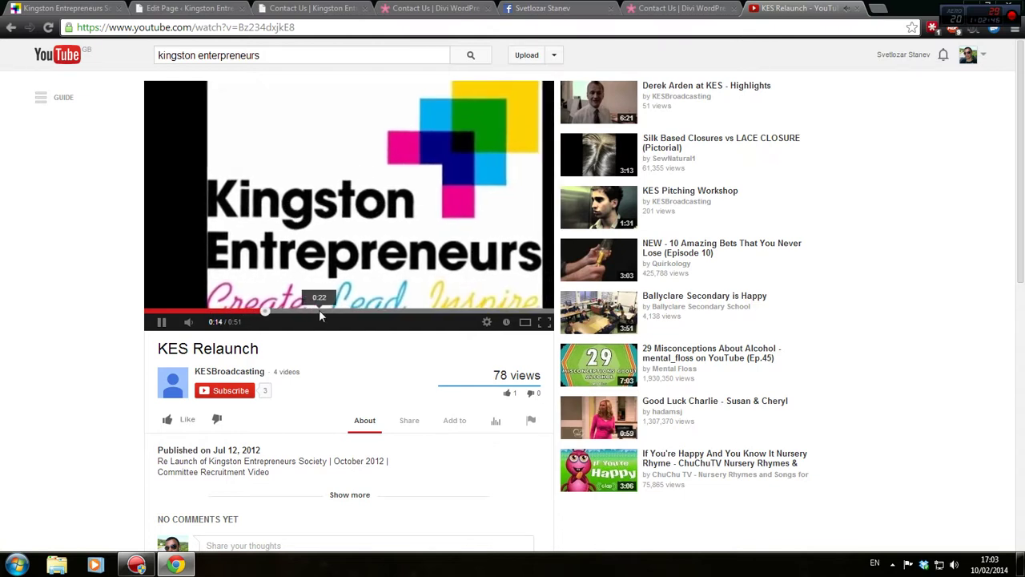
{"action": "left_click", "coordinate": [319, 309]}
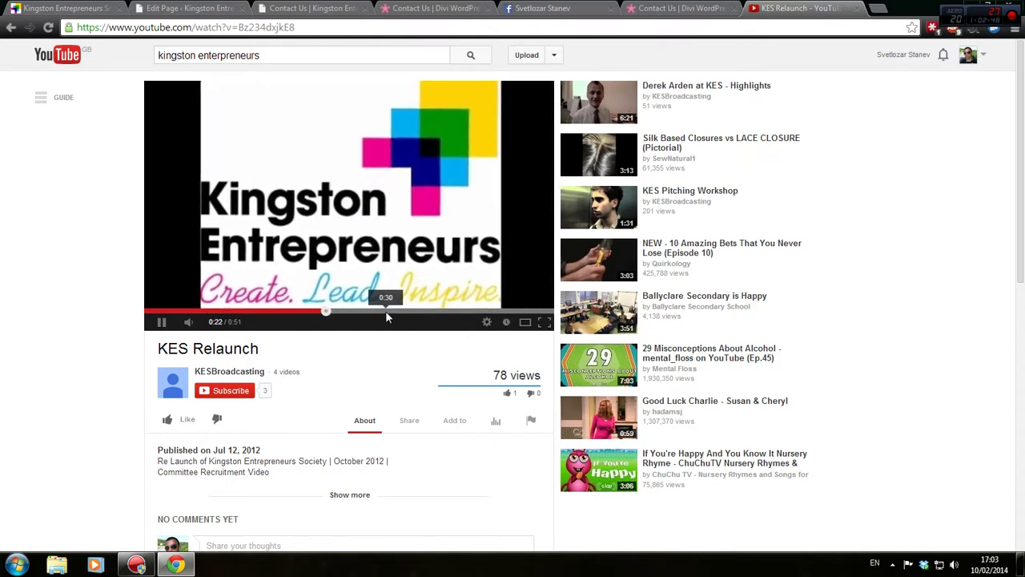
{"action": "left_click", "coordinate": [389, 311]}
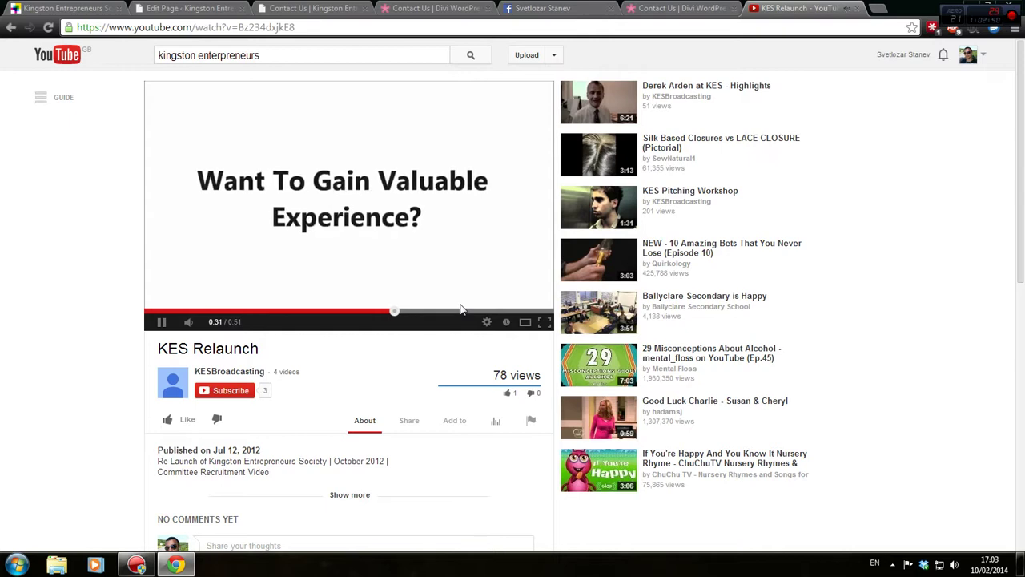
{"action": "left_click", "coordinate": [452, 311]}
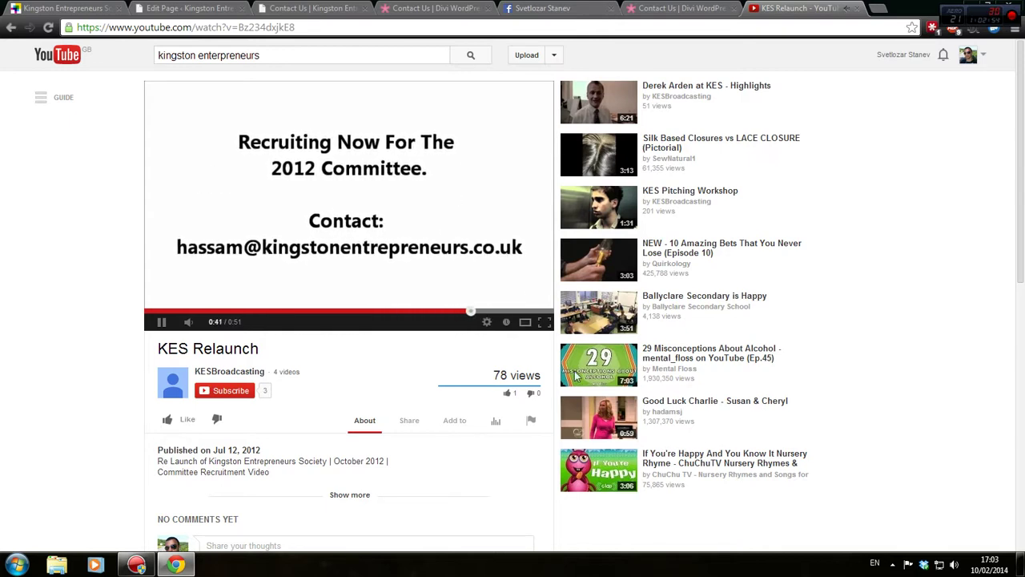
{"action": "left_click", "coordinate": [520, 312]}
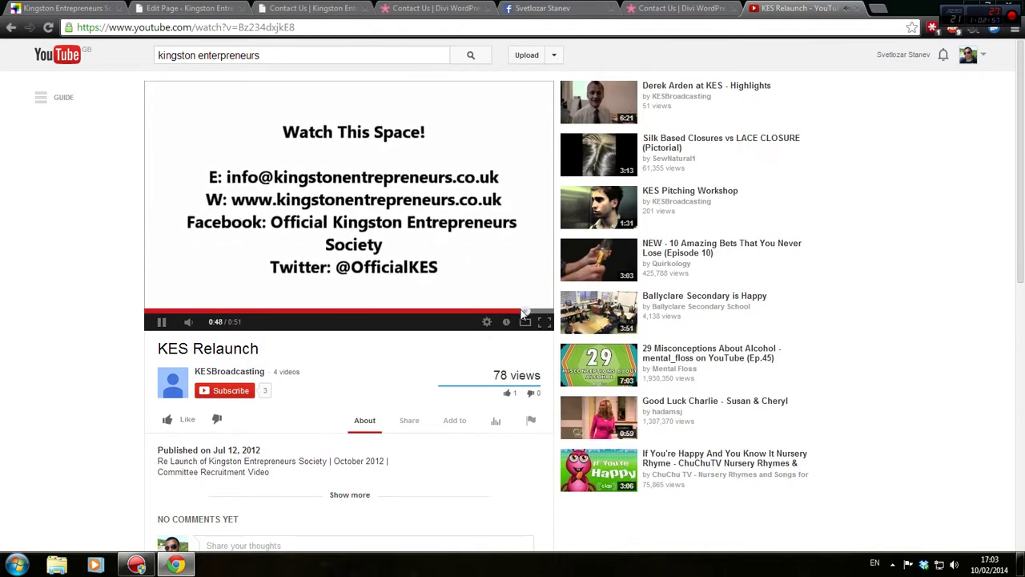
{"action": "left_click", "coordinate": [413, 220]}
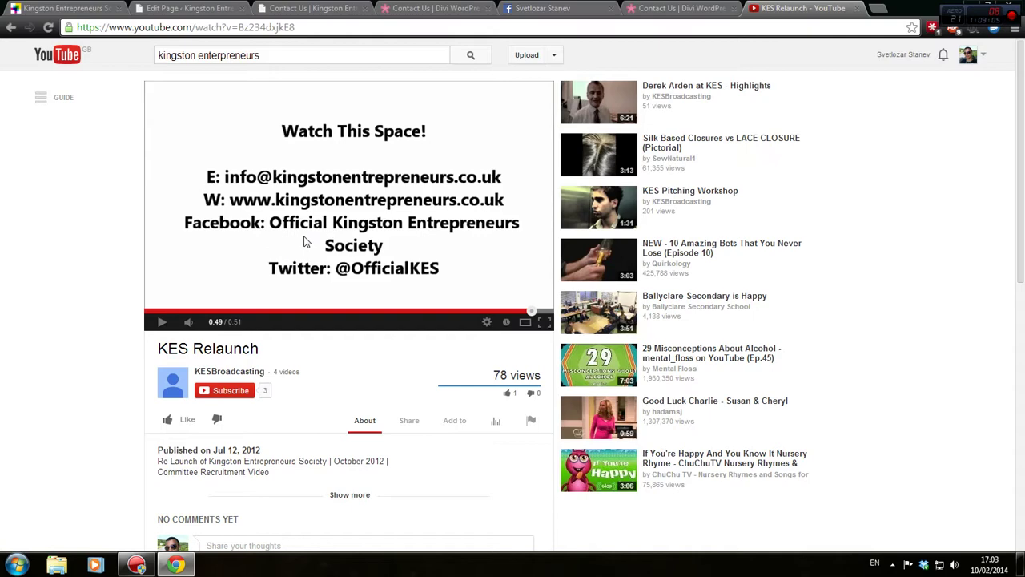
{"action": "scroll", "coordinate": [305, 242], "scroll_direction": "down", "scroll_amount": 2}
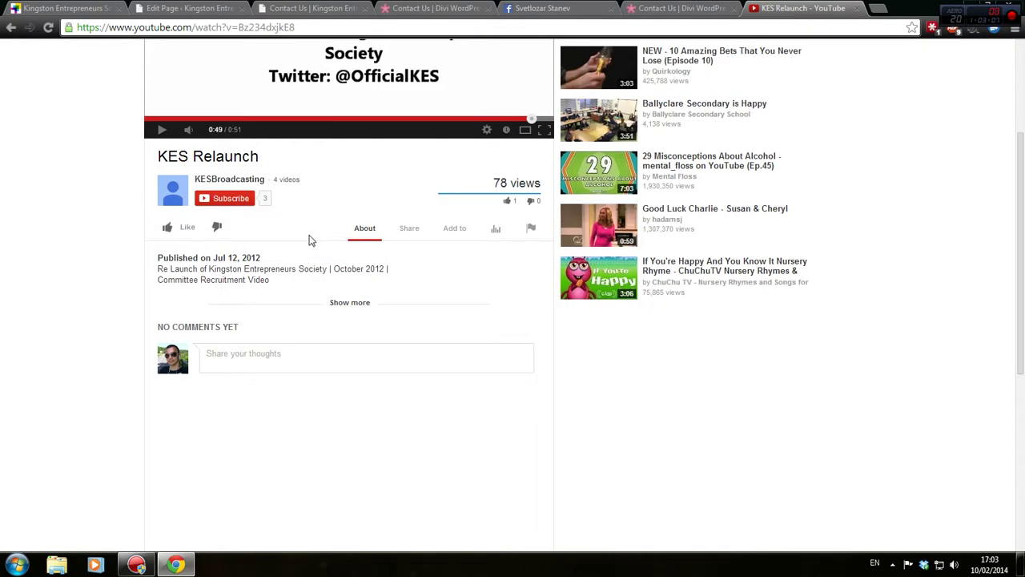
{"action": "scroll", "coordinate": [311, 240], "scroll_direction": "up", "scroll_amount": 2}
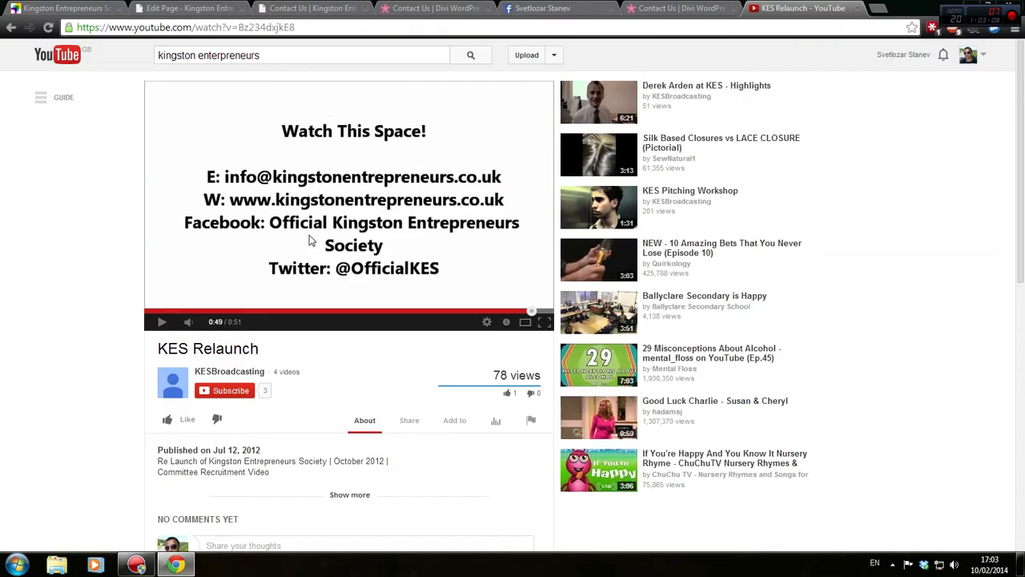
{"action": "left_click", "coordinate": [627, 30]}
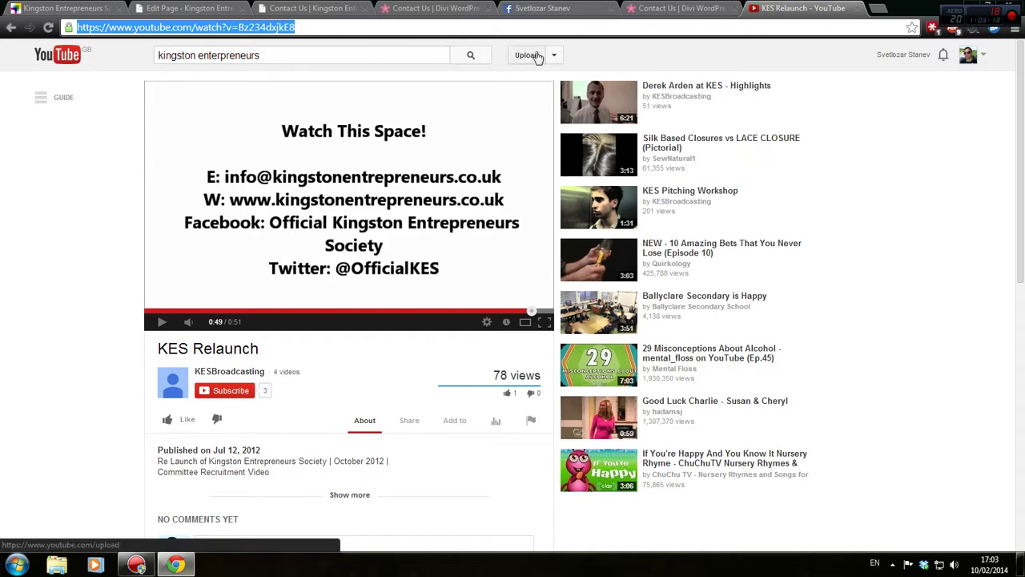
{"action": "left_click", "coordinate": [893, 563]}
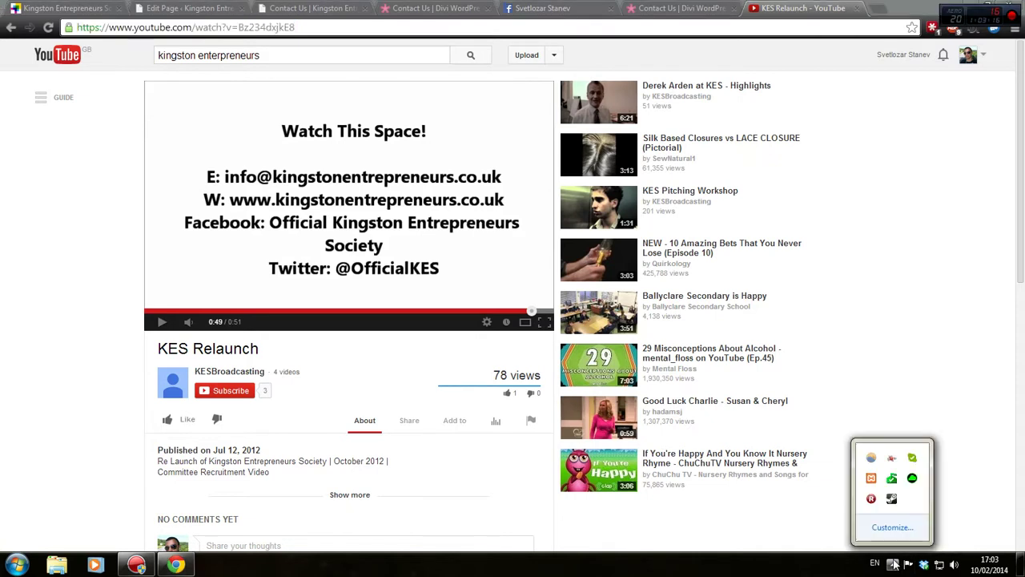
{"action": "left_click", "coordinate": [872, 458]}
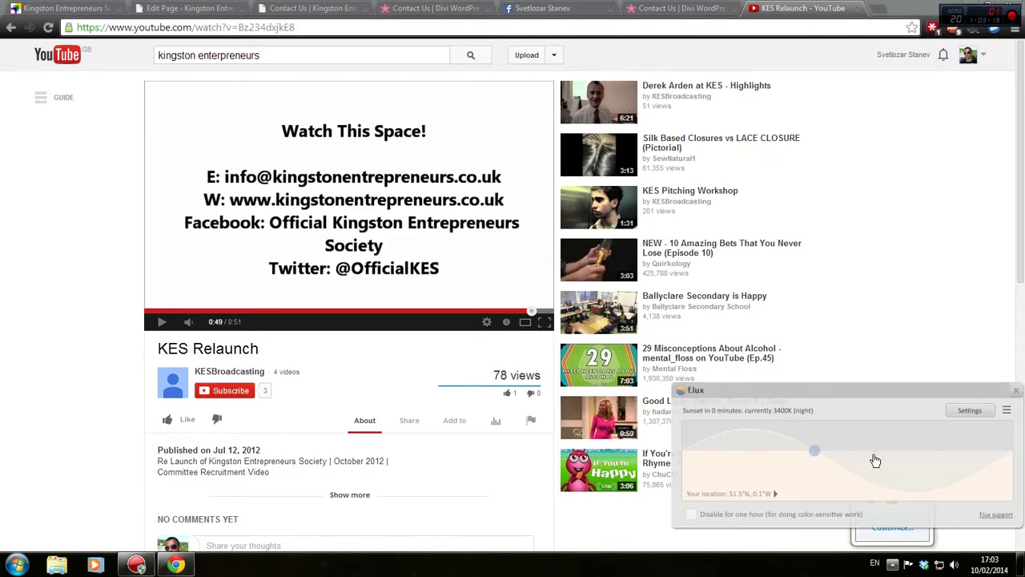
{"action": "left_click", "coordinate": [875, 460]}
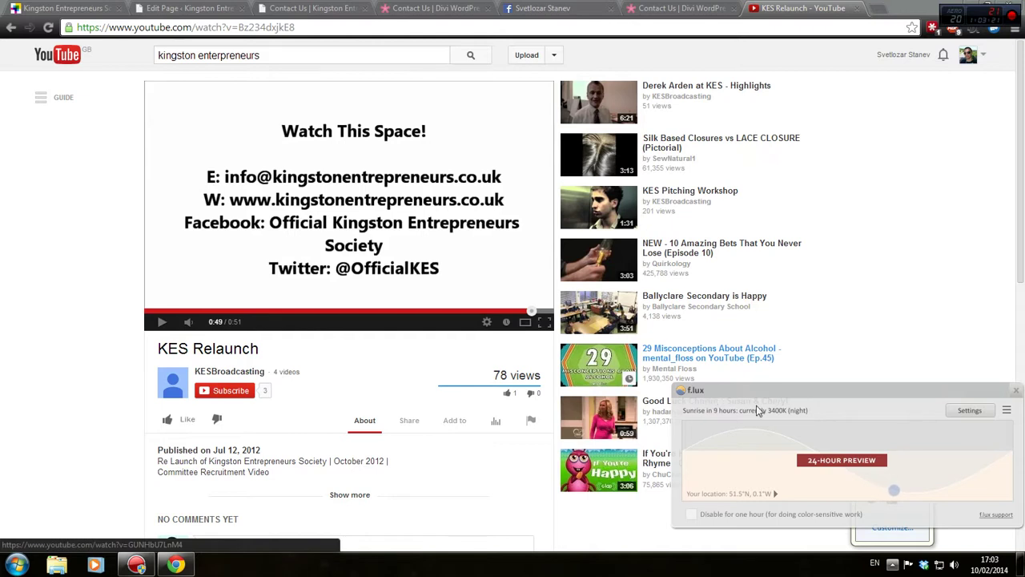
{"action": "left_click_drag", "start_coordinate": [814, 390], "coordinate": [745, 295]}
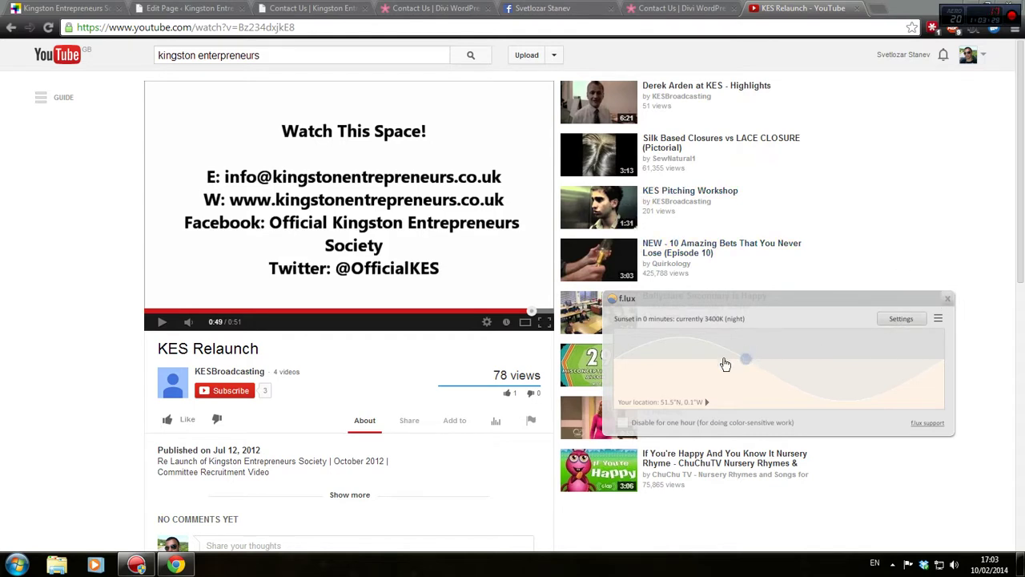
{"action": "left_click", "coordinate": [948, 298]}
{"action": "scroll", "coordinate": [939, 312], "scroll_direction": "down", "scroll_amount": 2}
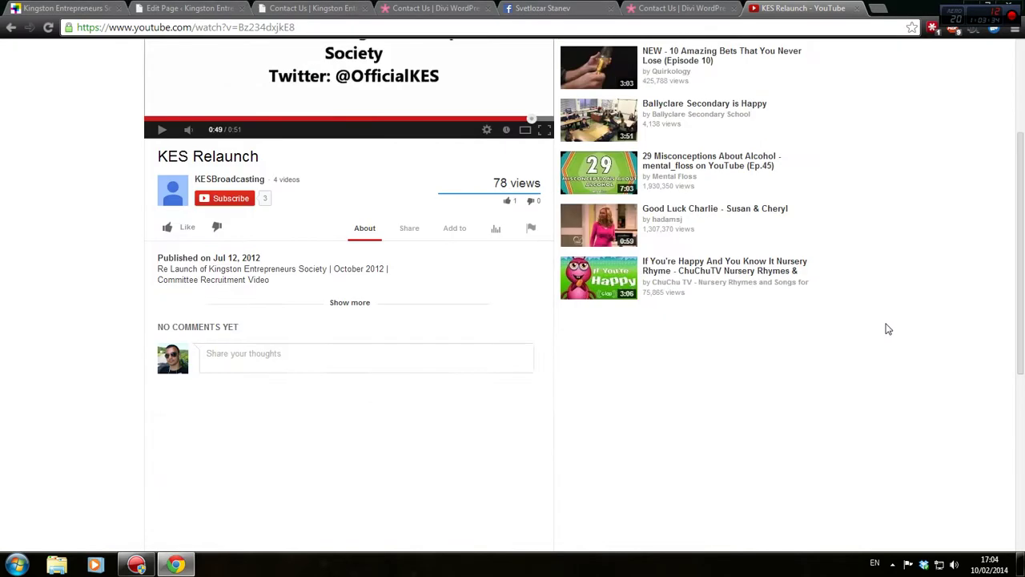
{"action": "scroll", "coordinate": [886, 328], "scroll_direction": "up", "scroll_amount": 2}
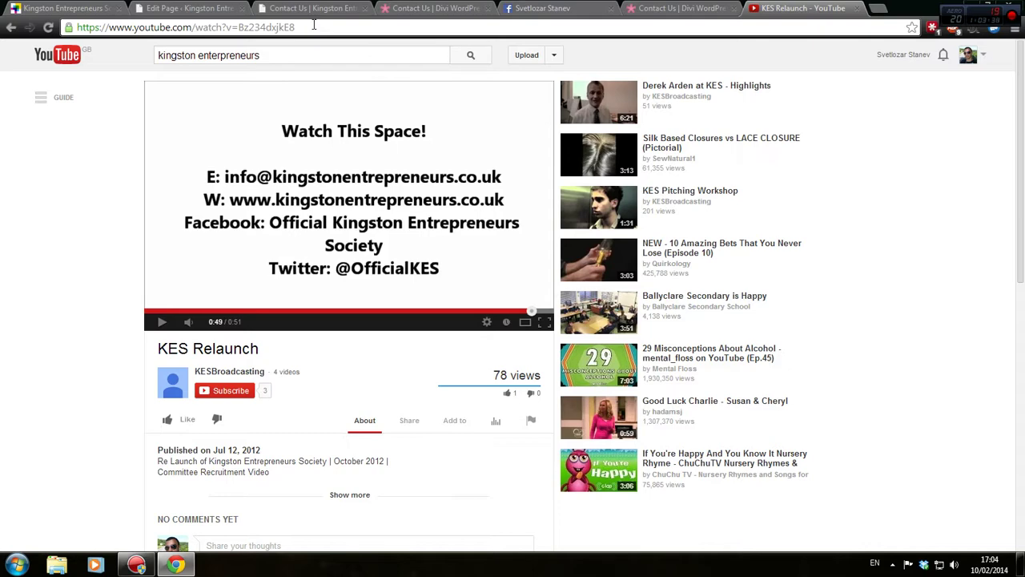
Return to the Contact Us editor and delete the Slider module from the last row
{"action": "left_click", "coordinate": [687, 8]}
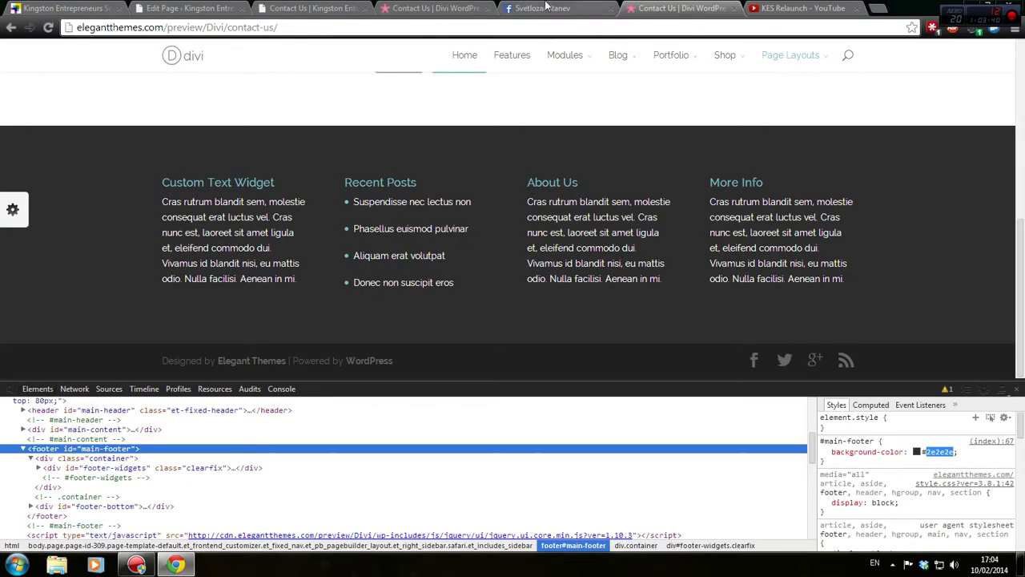
{"action": "left_click", "coordinate": [544, 8]}
{"action": "left_click", "coordinate": [433, 8]}
{"action": "left_click", "coordinate": [313, 8]}
{"action": "left_click", "coordinate": [188, 8]}
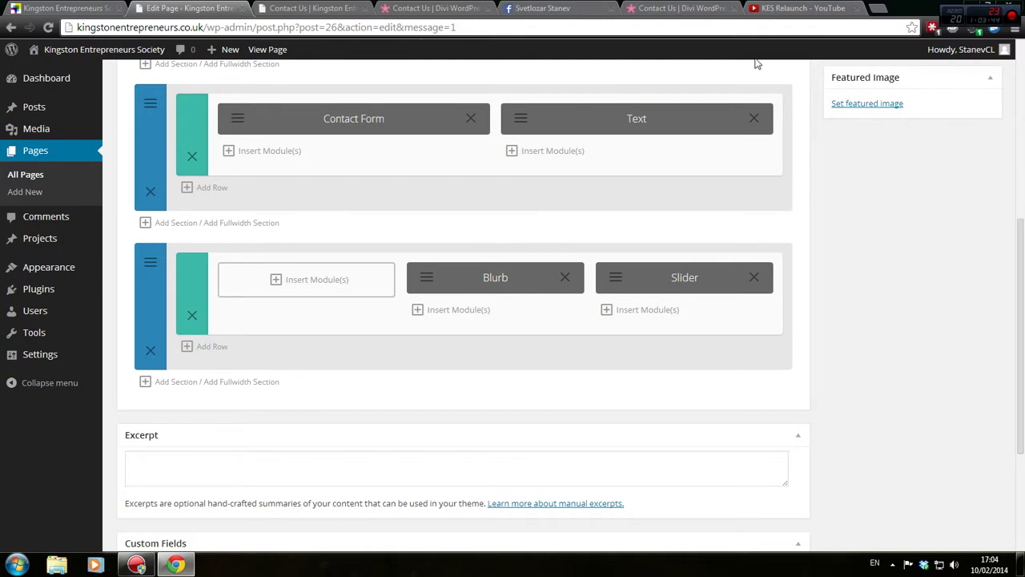
{"action": "left_click", "coordinate": [753, 277]}
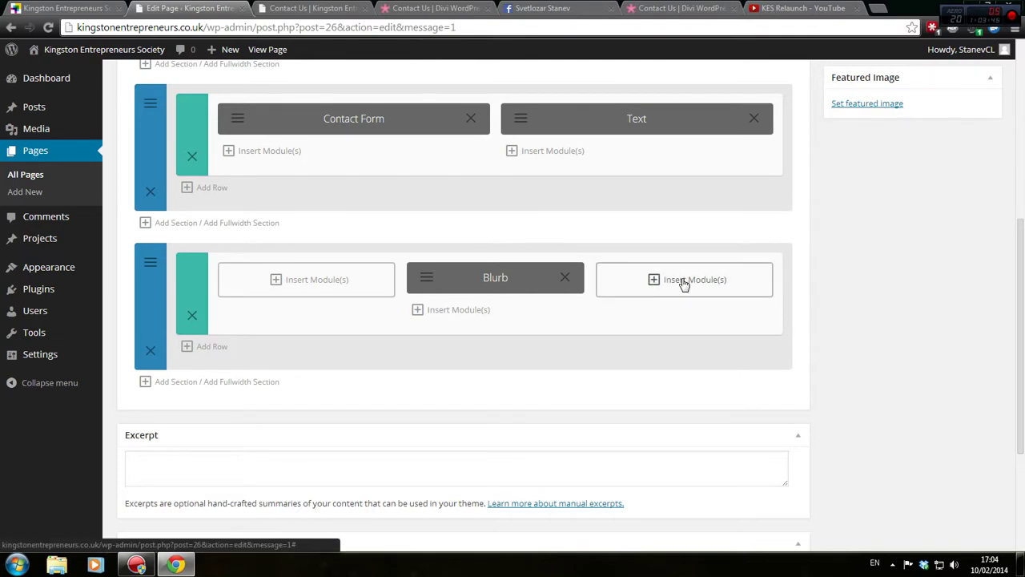
Add a Toggle module titled 'Test' with content 'test test te' and save it
{"action": "left_click", "coordinate": [684, 282]}
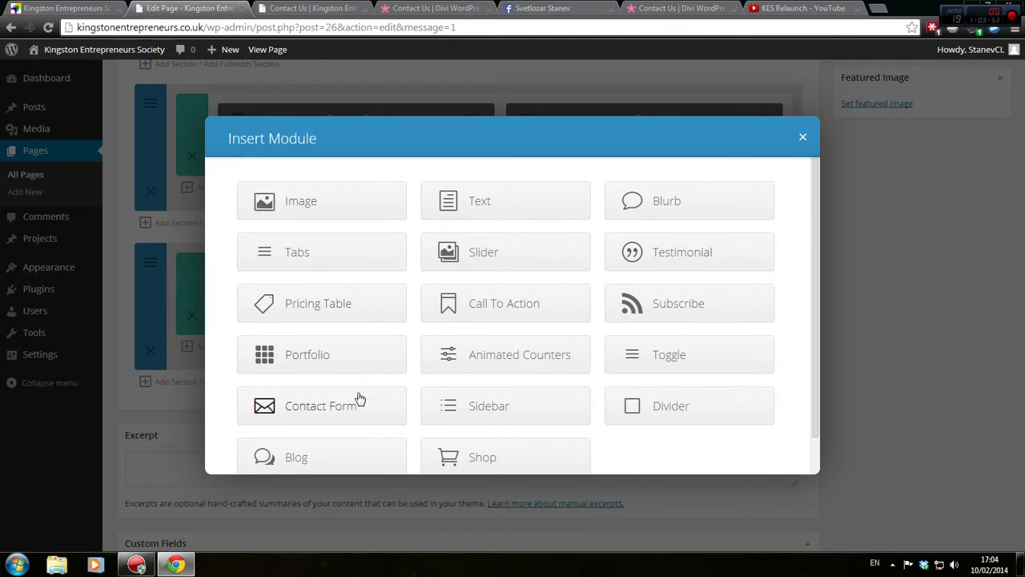
{"action": "scroll", "coordinate": [552, 399], "scroll_direction": "down", "scroll_amount": 1}
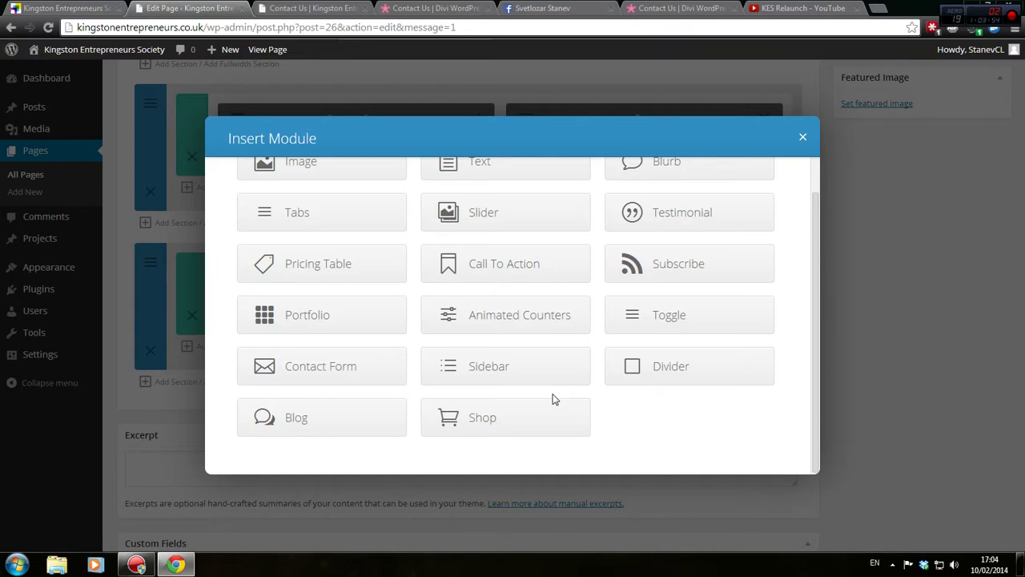
{"action": "left_click", "coordinate": [707, 320]}
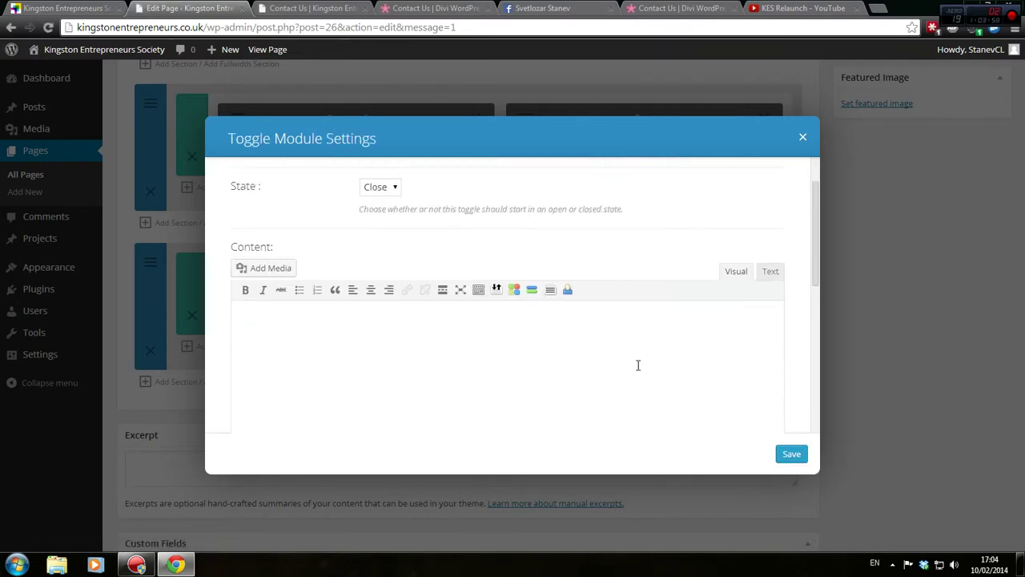
{"action": "type", "text": "Test"}
{"action": "left_click", "coordinate": [507, 406]}
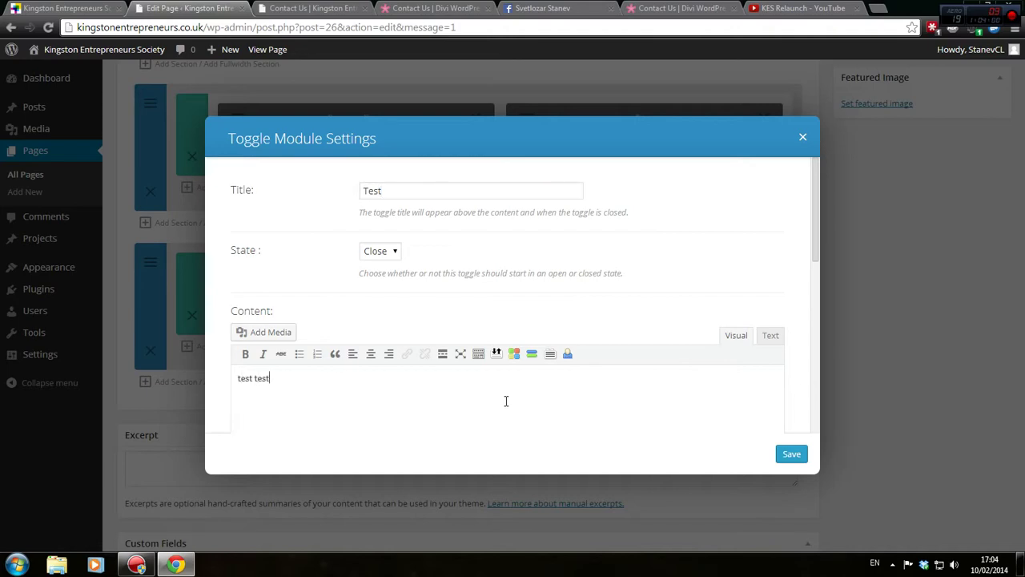
{"action": "type", "text": "test test te"}
{"action": "left_click", "coordinate": [792, 454]}
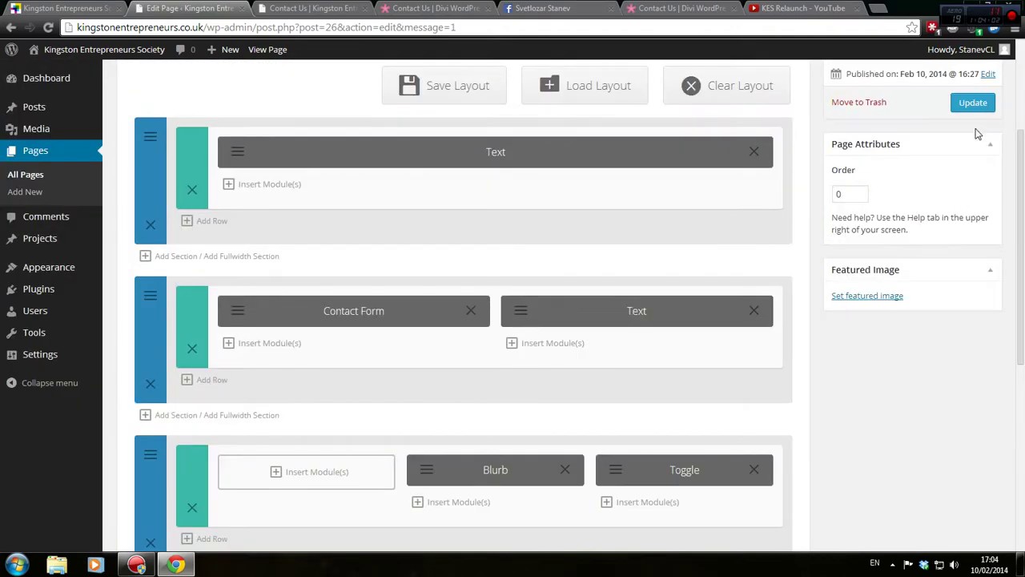
Update the Contact Us page and view its preview
{"action": "left_click", "coordinate": [973, 104]}
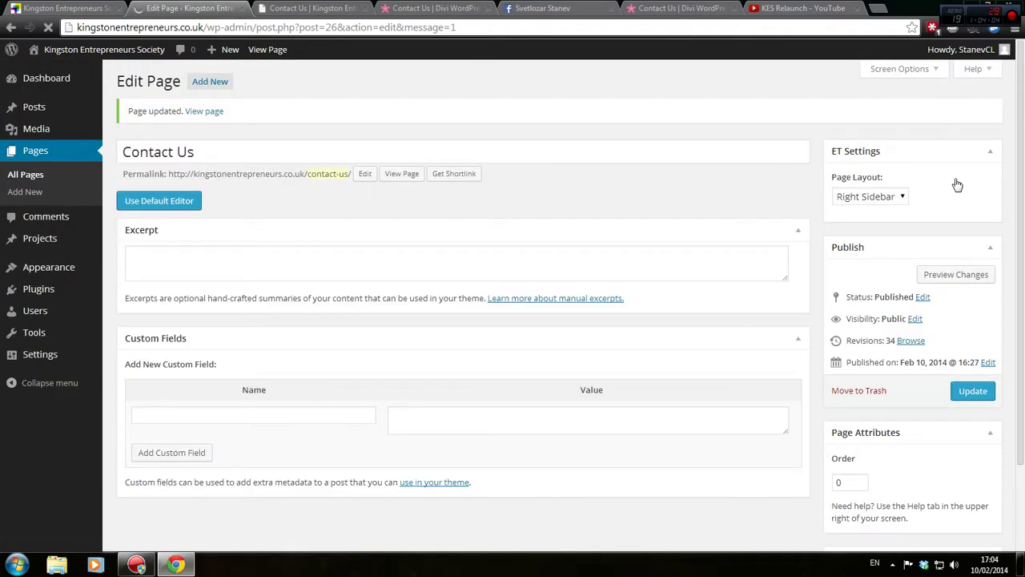
{"action": "left_click", "coordinate": [976, 178]}
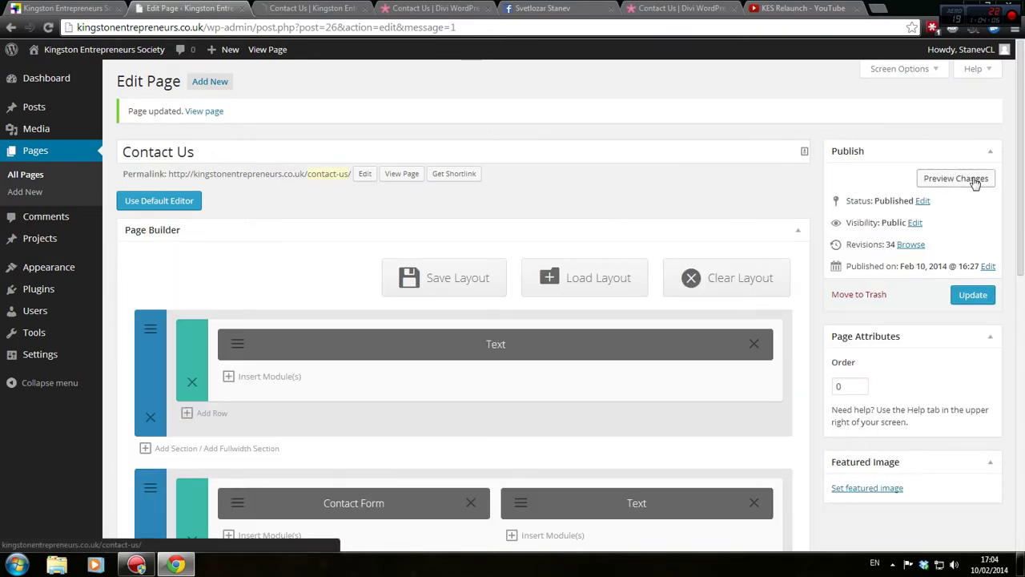
{"action": "left_click", "coordinate": [346, 8]}
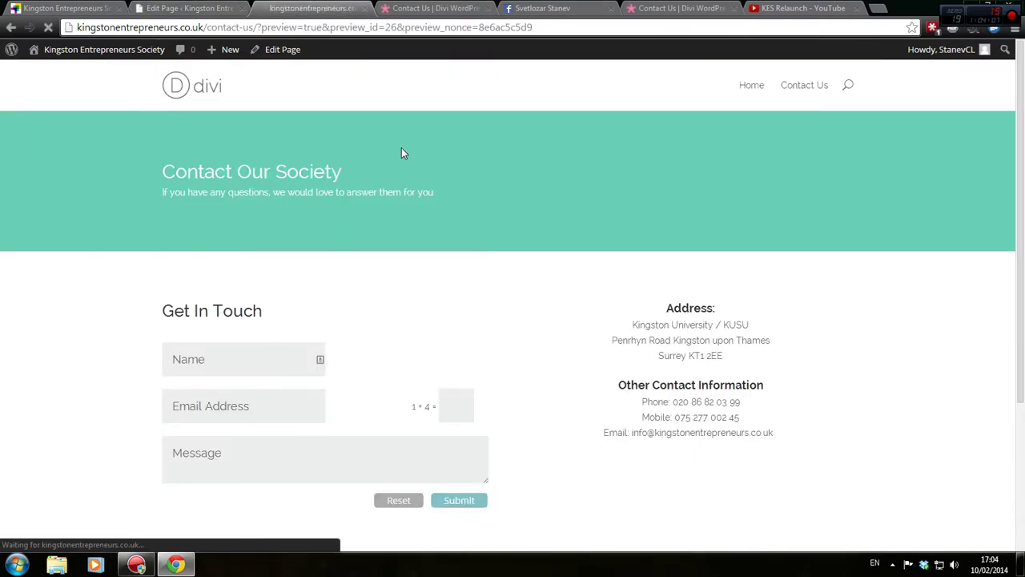
Bring up f.lux's options from the system tray and close them again
{"action": "left_click", "coordinate": [892, 564]}
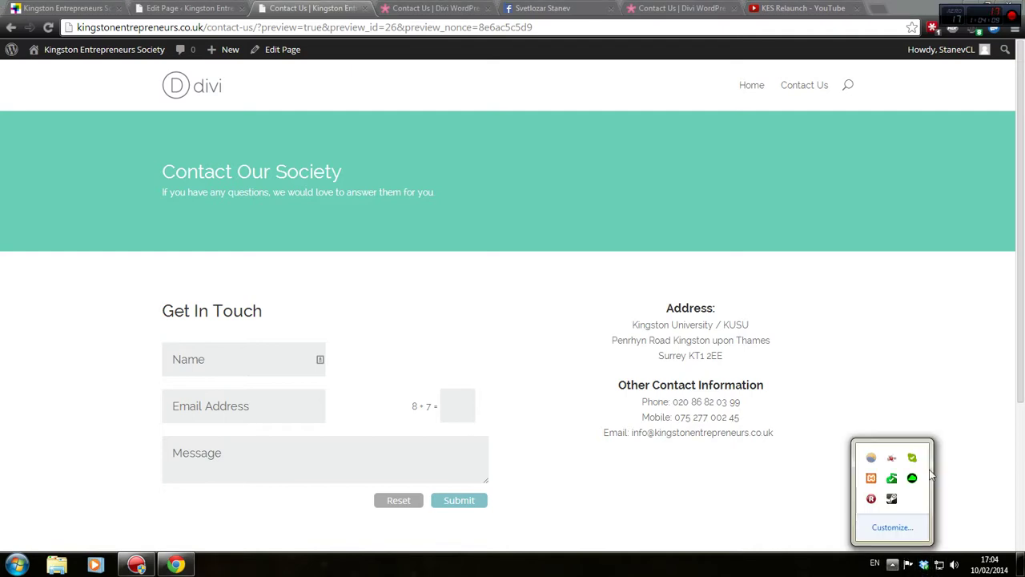
{"action": "right_click", "coordinate": [870, 458]}
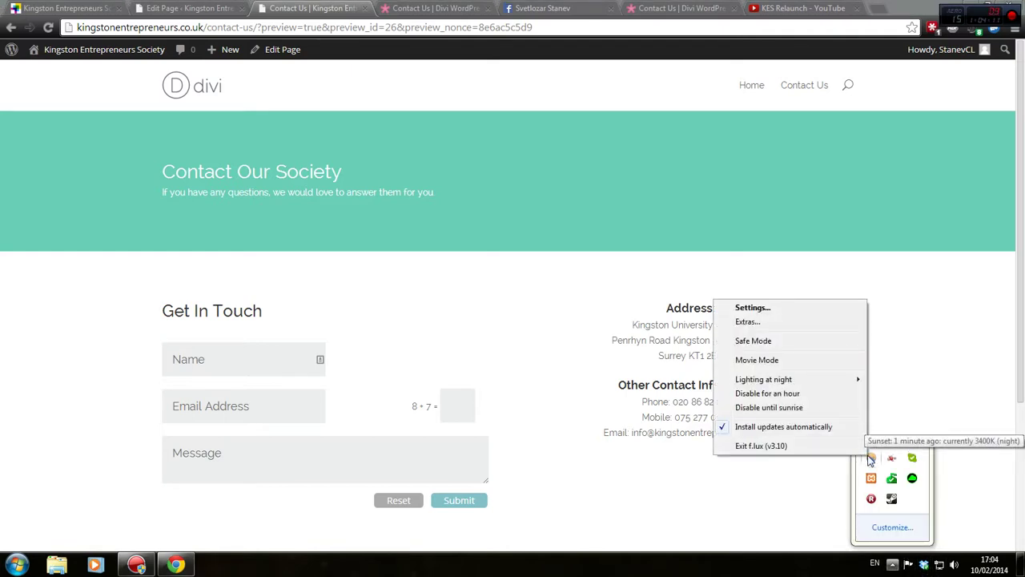
{"action": "left_click", "coordinate": [842, 395]}
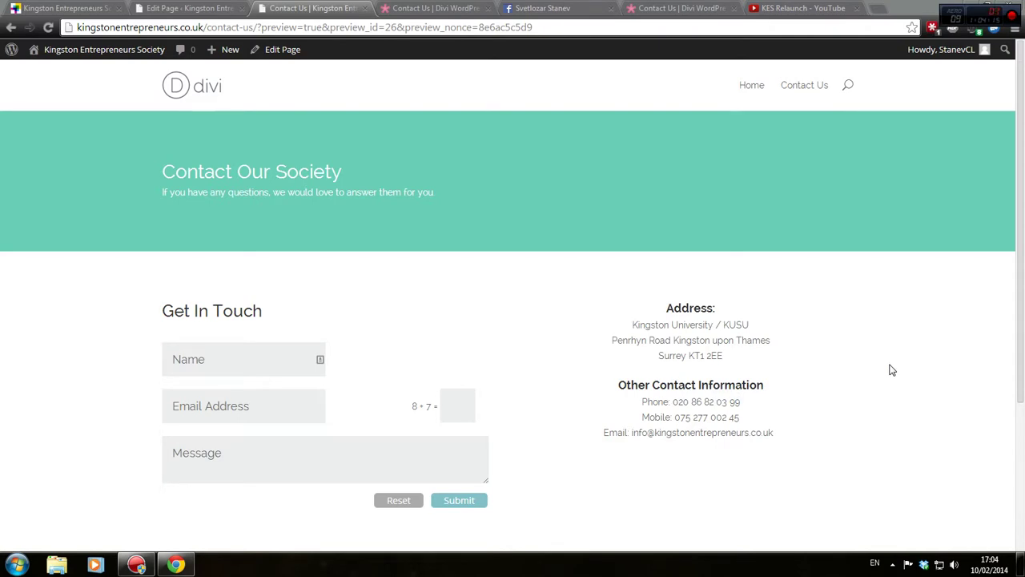
Expand and collapse the Test toggle twice in the preview, then return to the editor
{"action": "scroll", "coordinate": [865, 395], "scroll_direction": "down", "scroll_amount": 5}
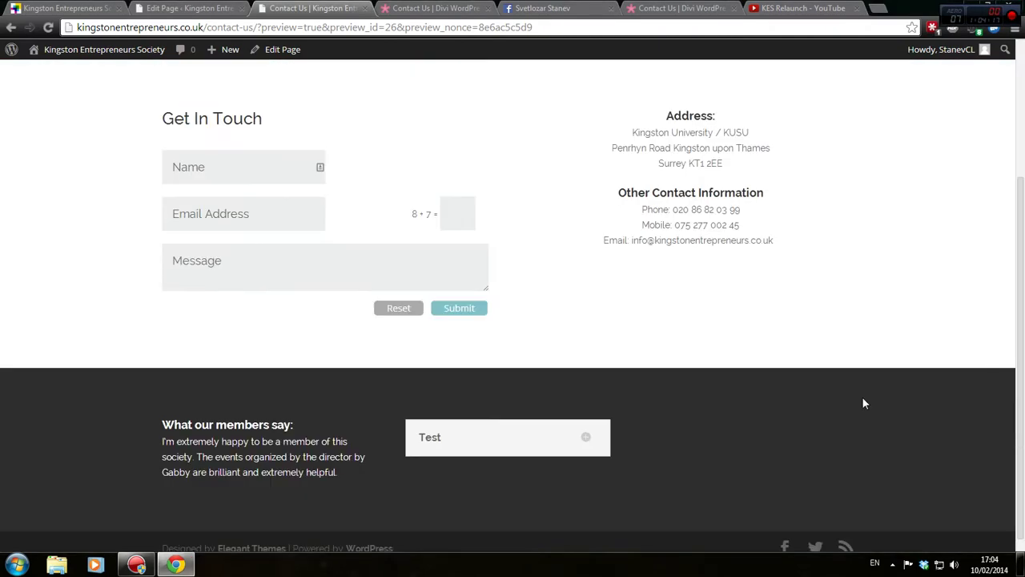
{"action": "left_click", "coordinate": [585, 424]}
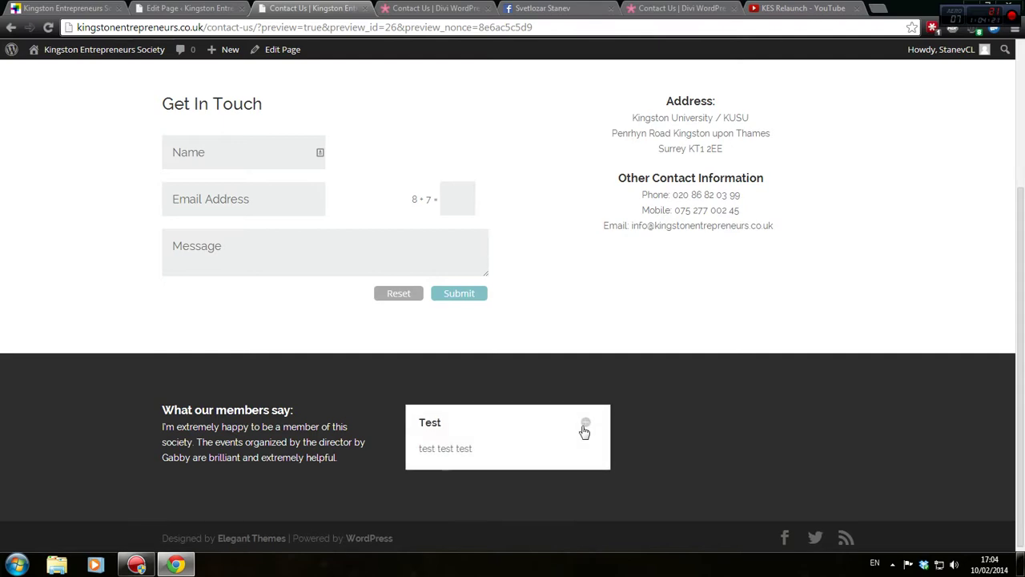
{"action": "left_click", "coordinate": [585, 429]}
{"action": "left_click", "coordinate": [588, 430]}
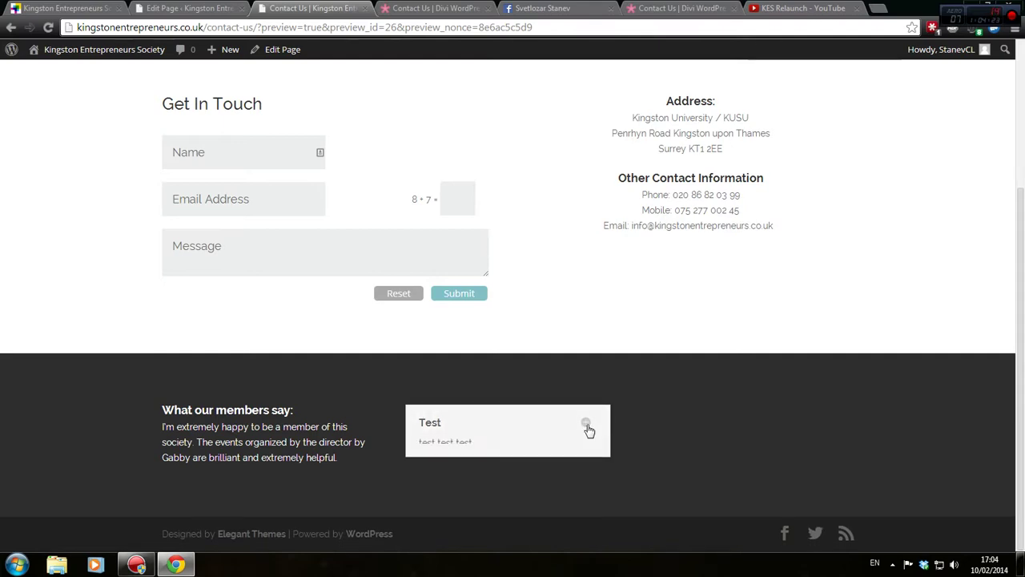
{"action": "left_click", "coordinate": [588, 430]}
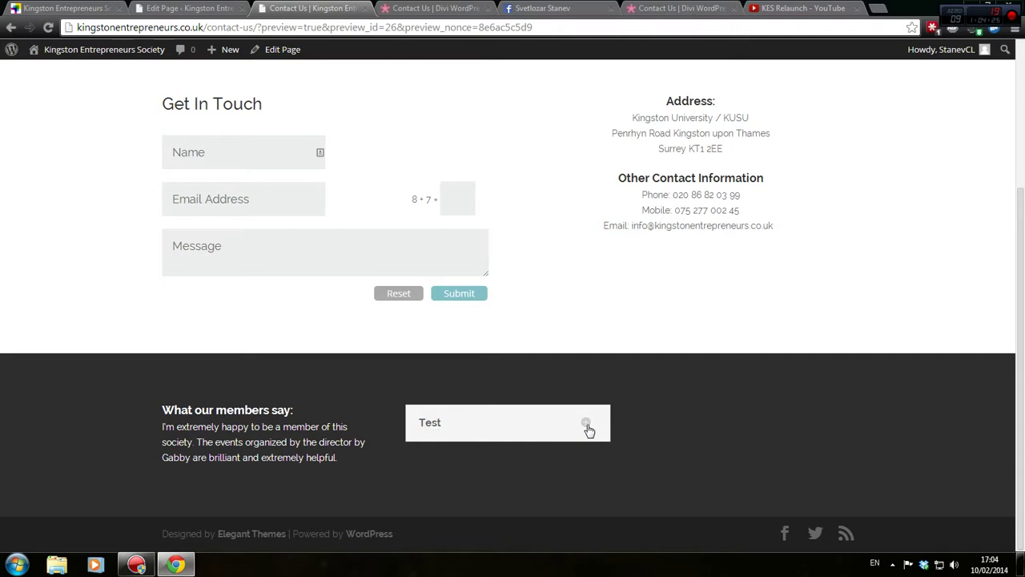
{"action": "left_click", "coordinate": [185, 8]}
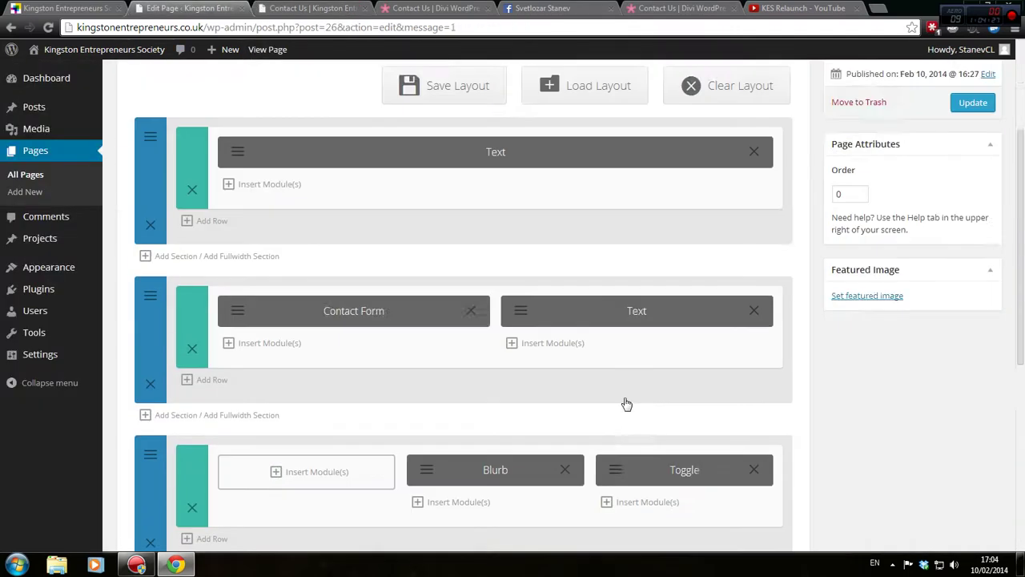
Delete the Blurb and Toggle modules and remove the now-empty third section
{"action": "left_click", "coordinate": [568, 407]}
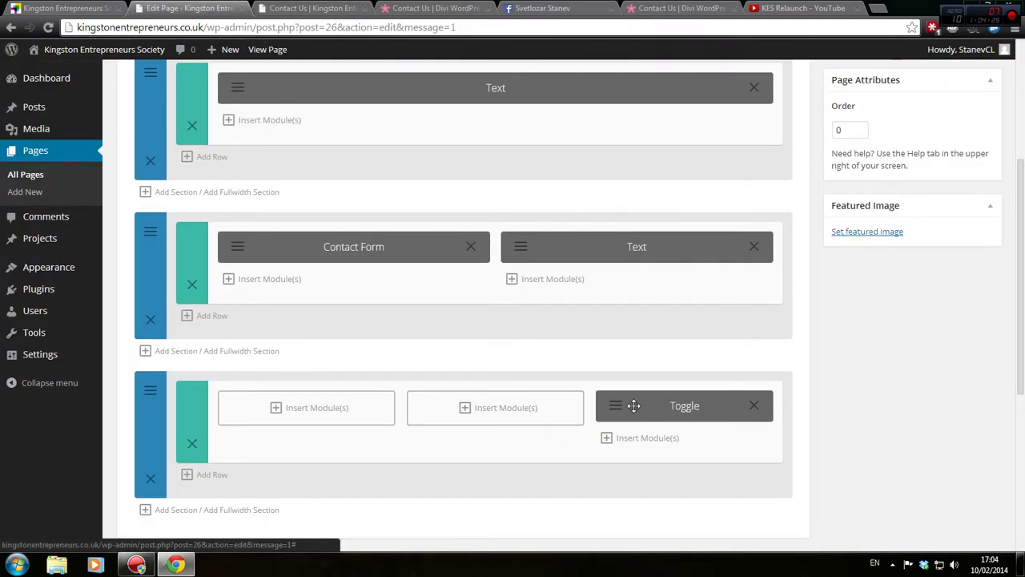
{"action": "left_click", "coordinate": [756, 409]}
{"action": "left_click", "coordinate": [193, 415]}
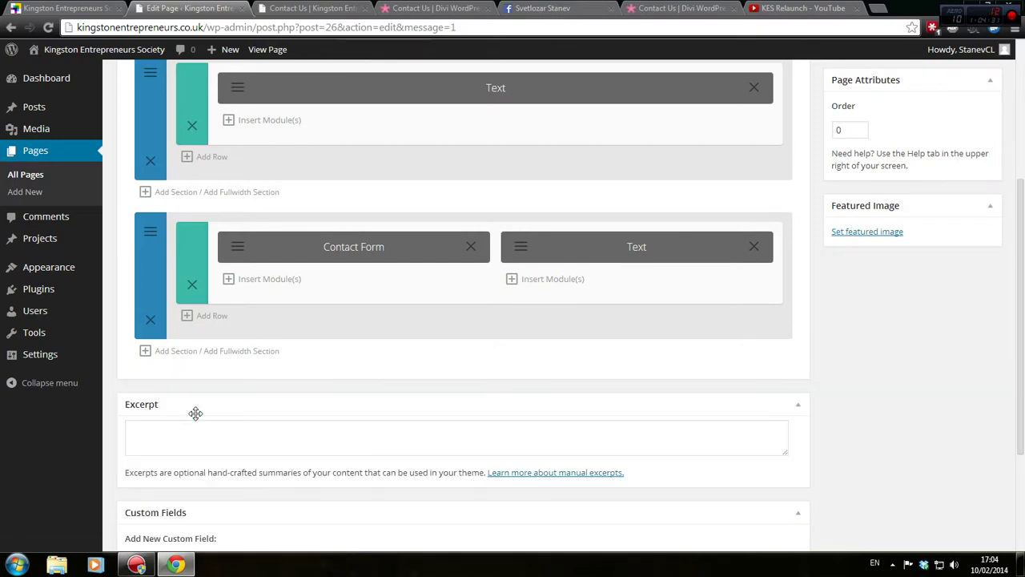
Reload the preview, then update the Contact Us page and preview the changes
{"action": "left_click", "coordinate": [280, 8]}
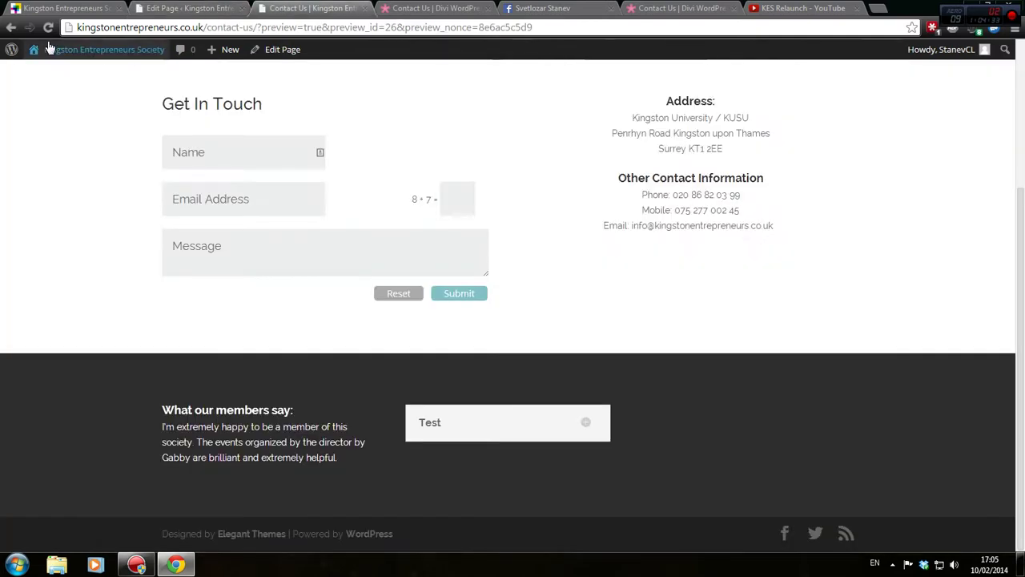
{"action": "left_click", "coordinate": [49, 27]}
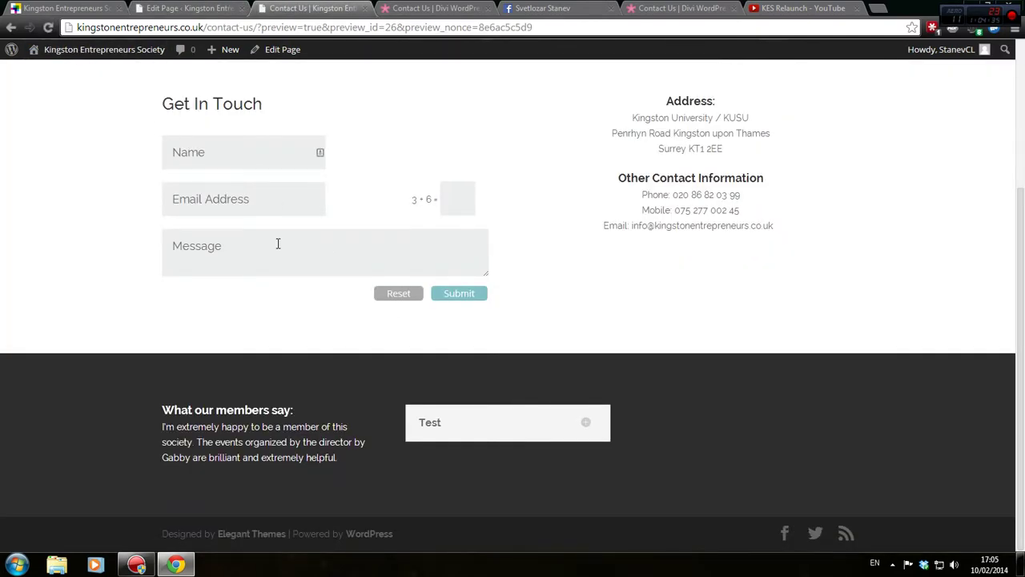
{"action": "left_click", "coordinate": [177, 7]}
{"action": "left_click", "coordinate": [969, 231]}
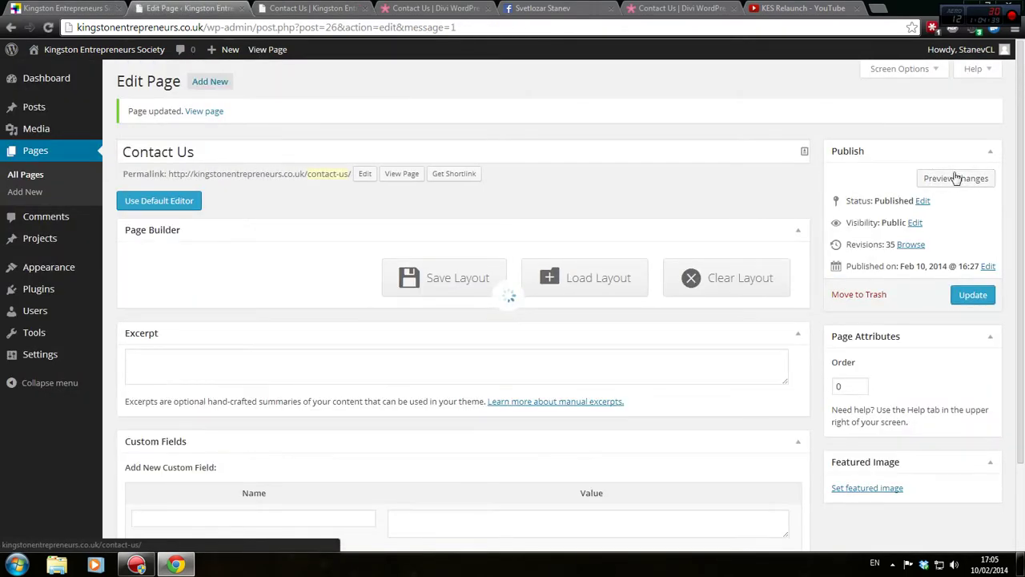
{"action": "left_click", "coordinate": [959, 183]}
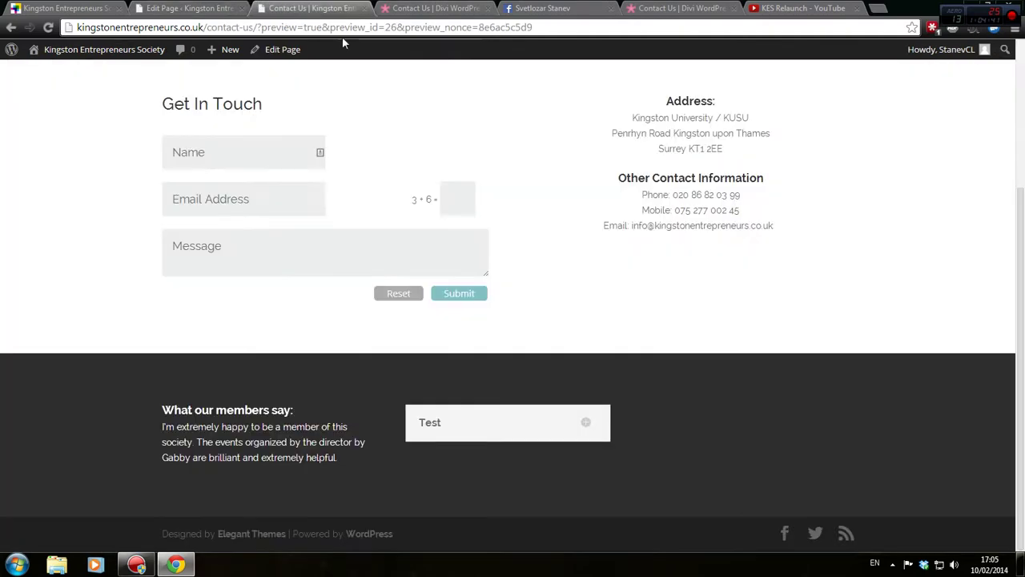
Scroll the Contact Us preview to confirm the members section is gone
{"action": "scroll", "coordinate": [549, 337], "scroll_direction": "down", "scroll_amount": 1}
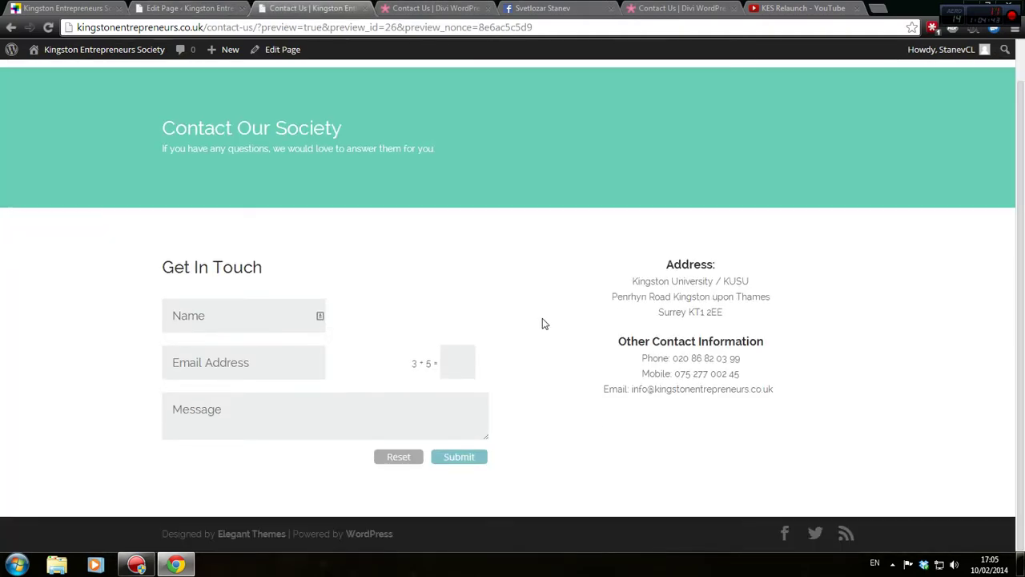
{"action": "scroll", "coordinate": [543, 323], "scroll_direction": "up", "scroll_amount": 1}
{"action": "scroll", "coordinate": [542, 324], "scroll_direction": "down", "scroll_amount": 1}
{"action": "scroll", "coordinate": [485, 288], "scroll_direction": "up", "scroll_amount": 1}
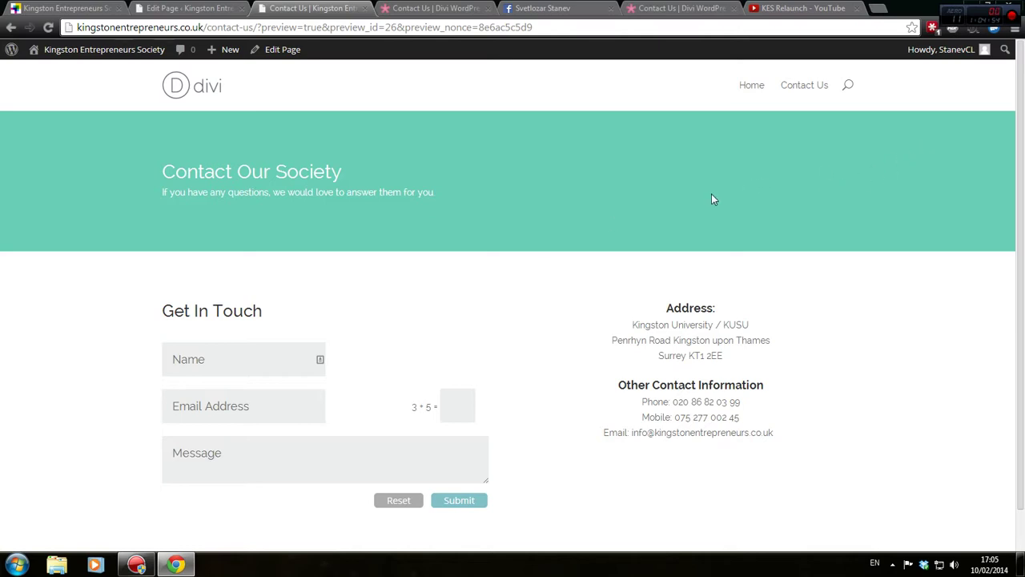
{"action": "scroll", "coordinate": [677, 206], "scroll_direction": "down", "scroll_amount": 1}
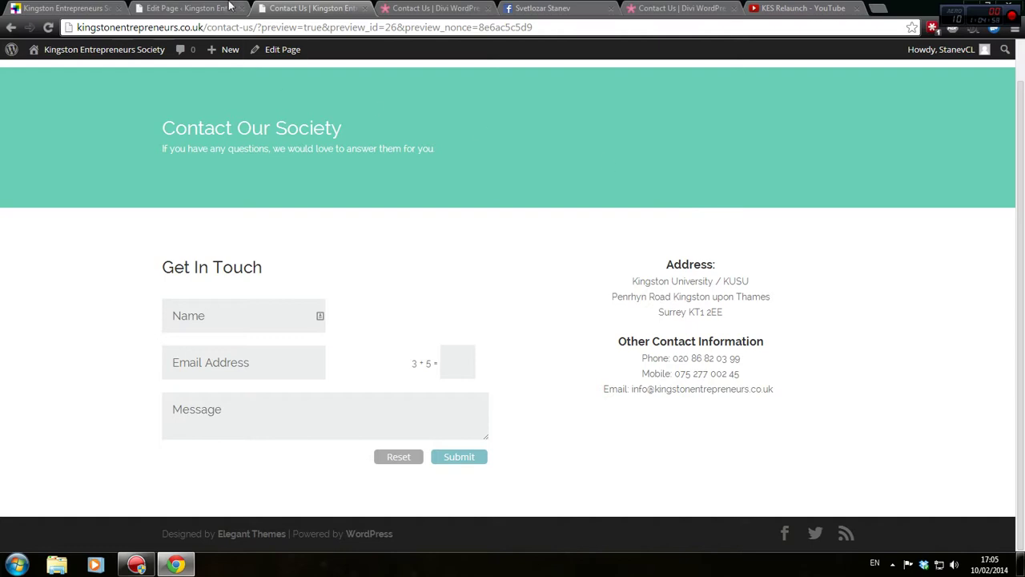
{"action": "left_click", "coordinate": [229, 6]}
Scroll through the page editor, recheck the preview, then switch to the Divi demo contact page
{"action": "scroll", "coordinate": [508, 257], "scroll_direction": "down", "scroll_amount": 3}
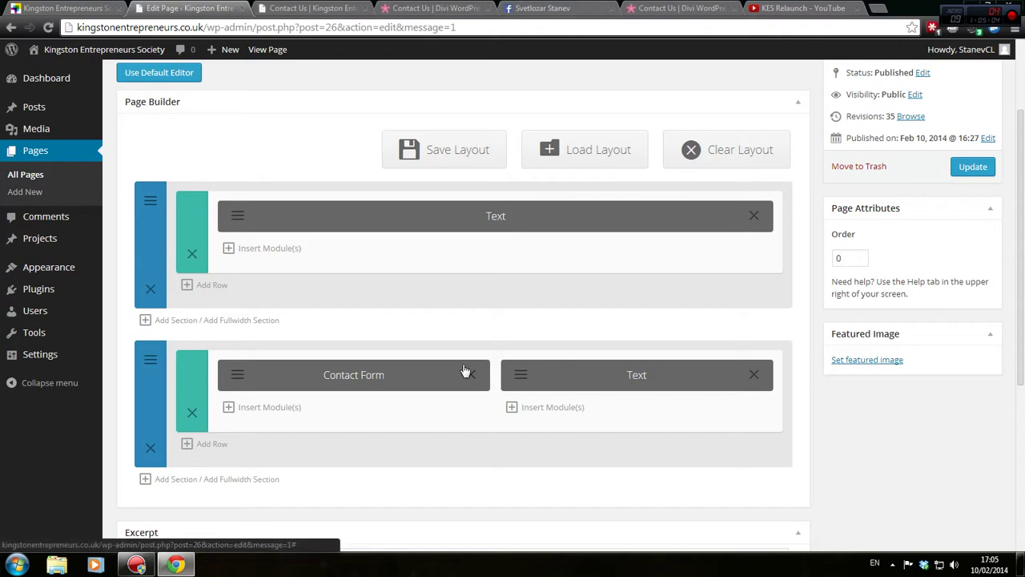
{"action": "scroll", "coordinate": [480, 369], "scroll_direction": "up", "scroll_amount": 2}
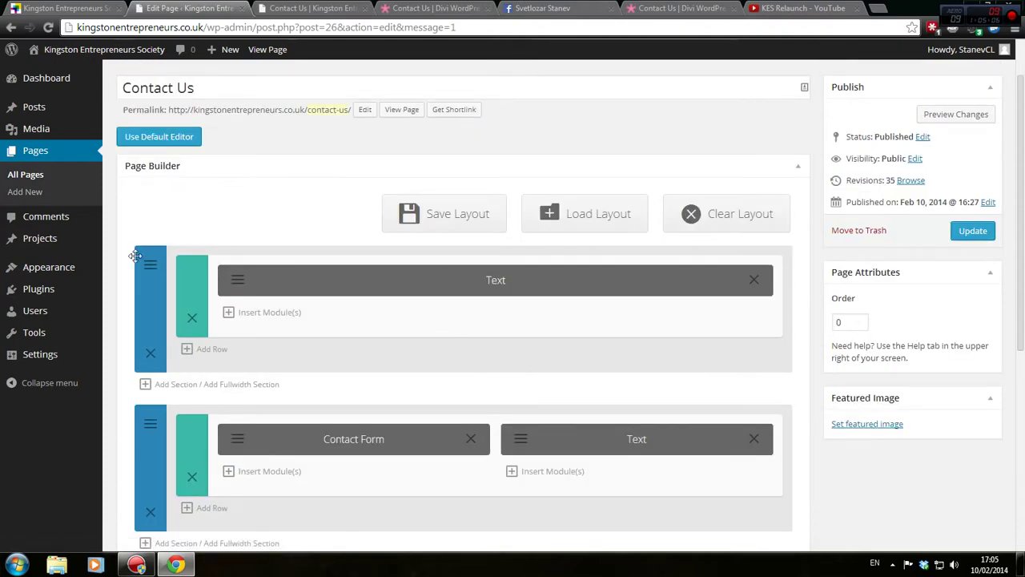
{"action": "scroll", "coordinate": [349, 292], "scroll_direction": "down", "scroll_amount": 3}
{"action": "scroll", "coordinate": [346, 294], "scroll_direction": "down", "scroll_amount": 2}
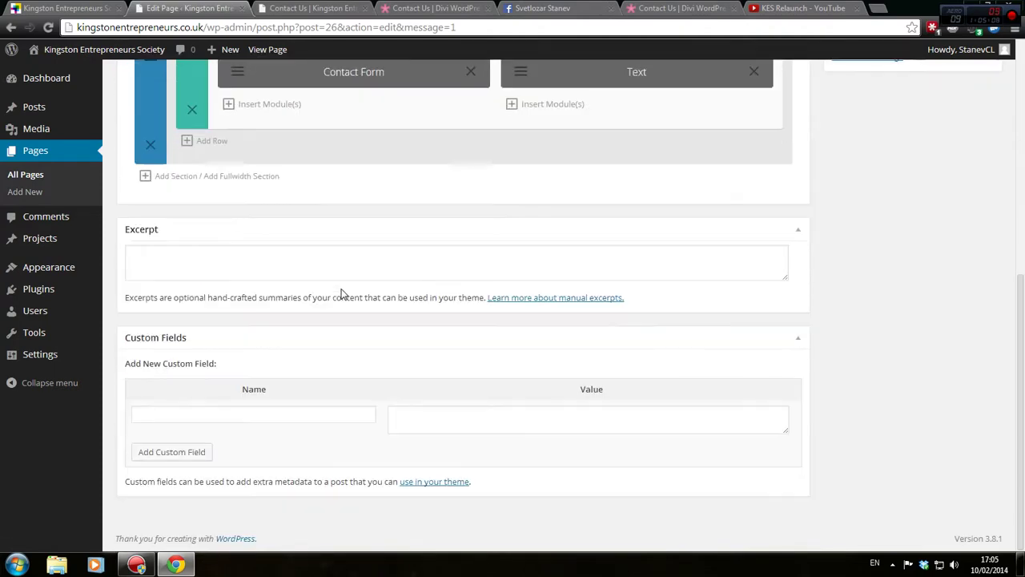
{"action": "scroll", "coordinate": [464, 304], "scroll_direction": "up", "scroll_amount": 2}
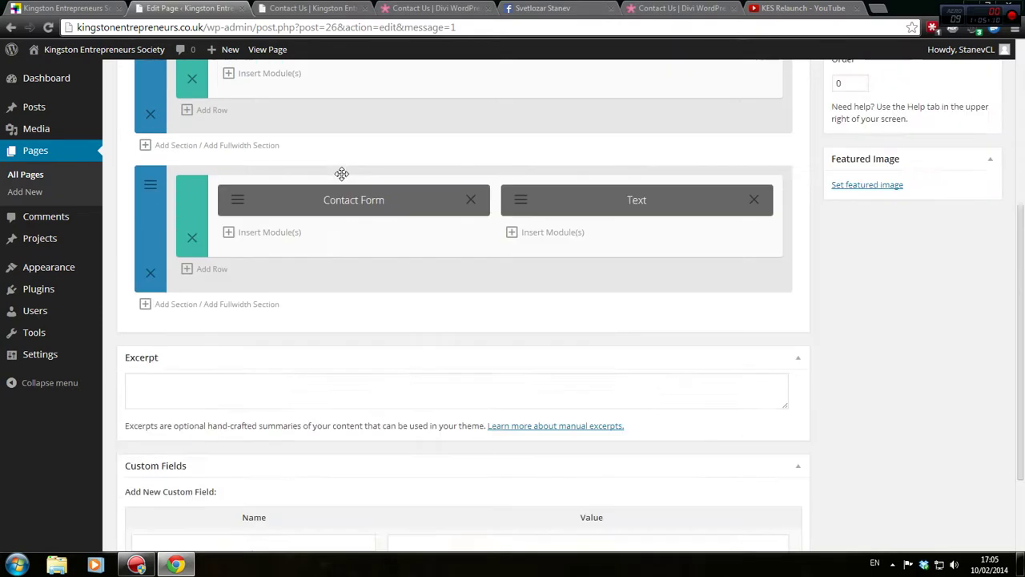
{"action": "left_click", "coordinate": [312, 8]}
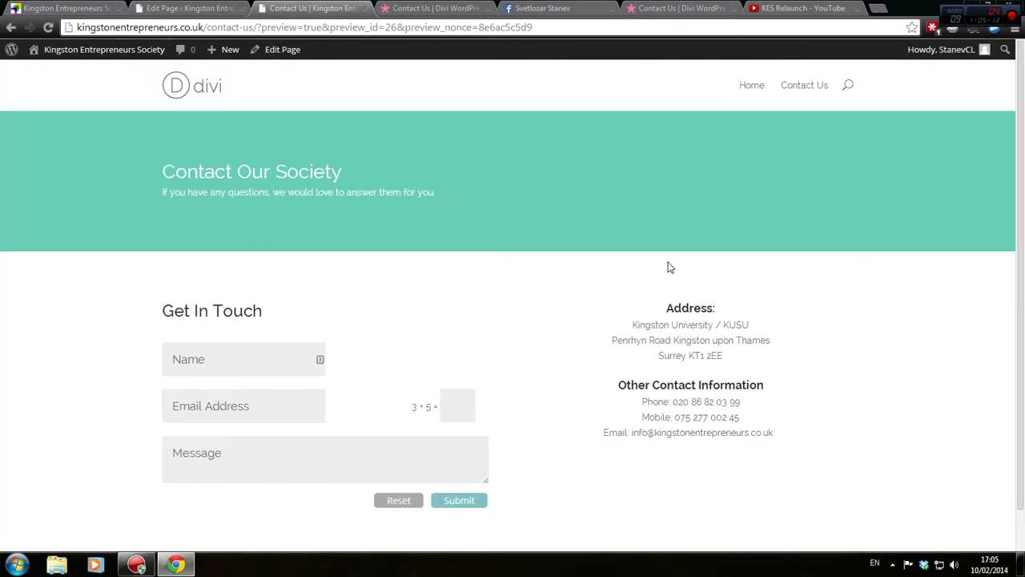
{"action": "scroll", "coordinate": [526, 348], "scroll_direction": "down", "scroll_amount": 1}
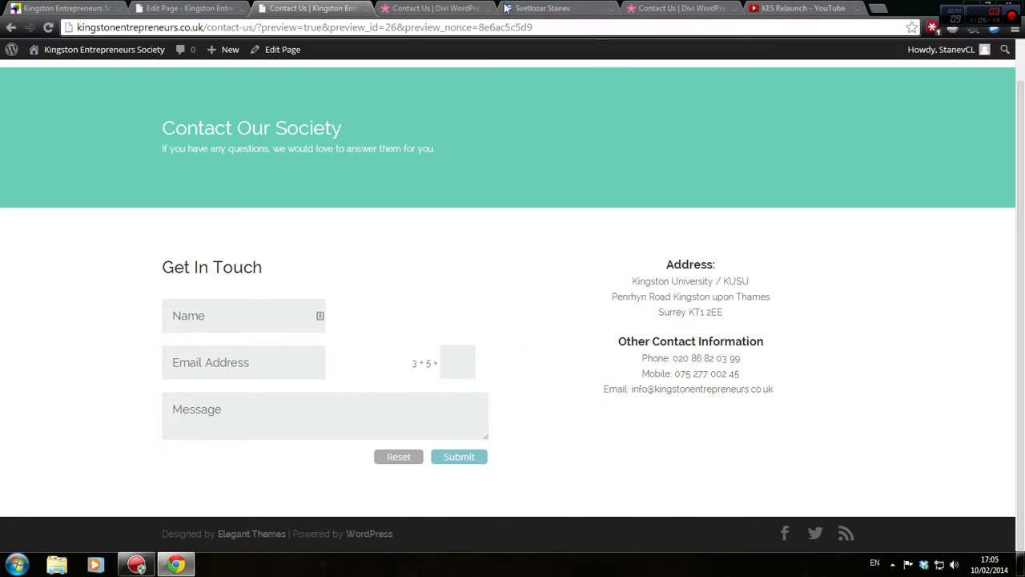
{"action": "left_click", "coordinate": [679, 8]}
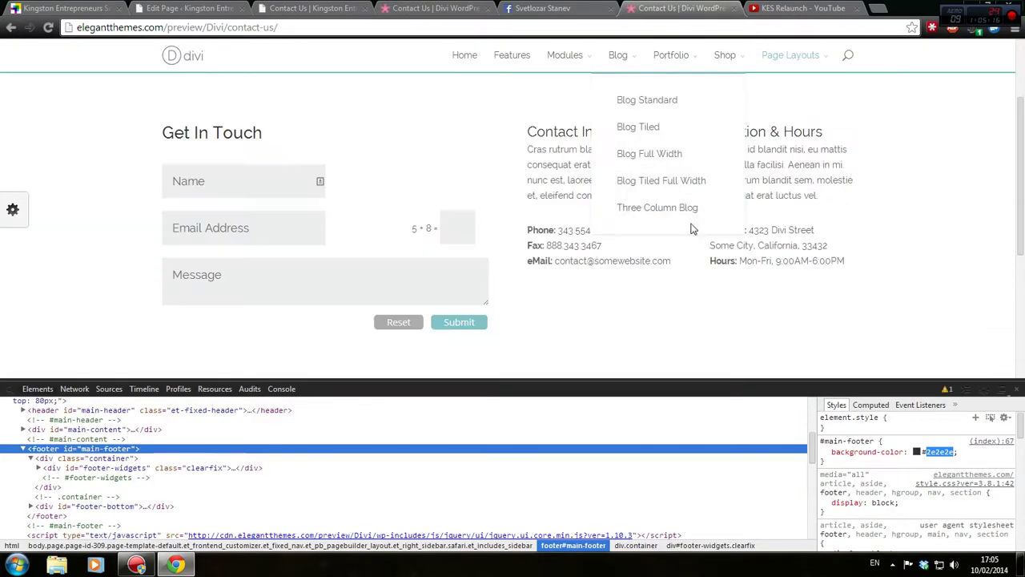
Close DevTools, load the demo's Page Layouts > Contact Us and scroll it, then return to the editor
{"action": "left_click", "coordinate": [1015, 390]}
{"action": "mouse_move", "coordinate": [790, 64]}
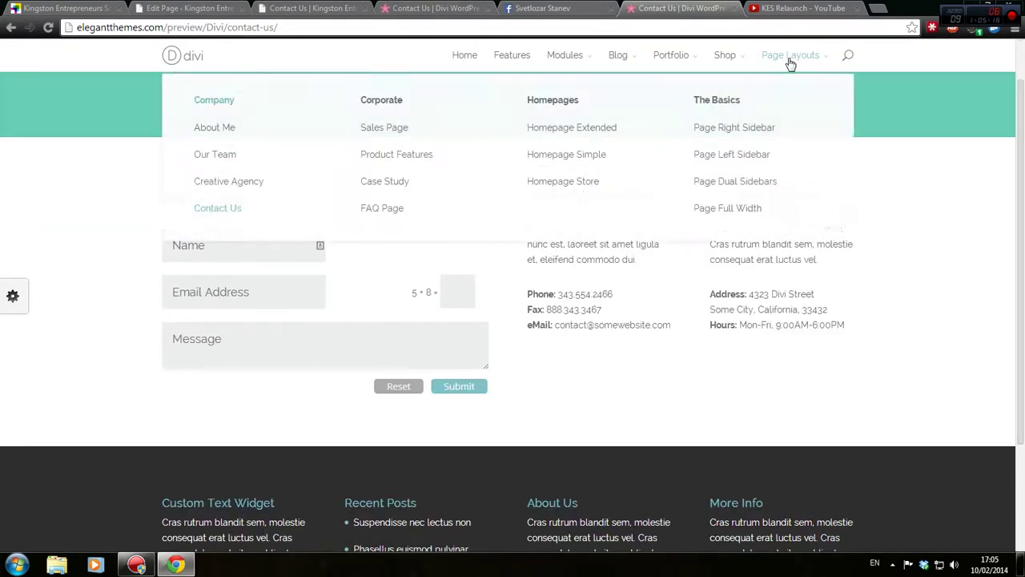
{"action": "left_click", "coordinate": [239, 227]}
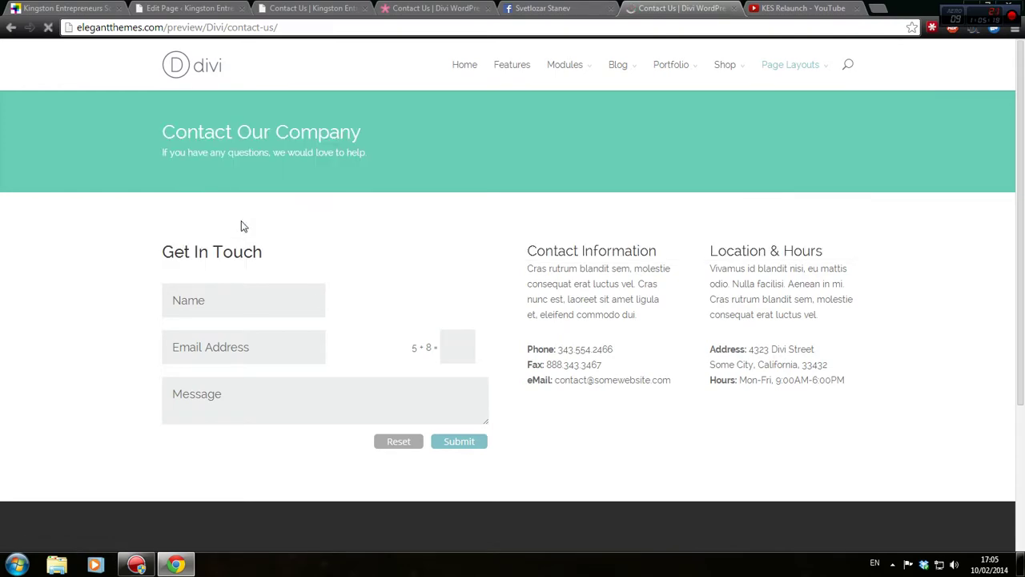
{"action": "scroll", "coordinate": [51, 251], "scroll_direction": "down", "scroll_amount": 3}
{"action": "scroll", "coordinate": [124, 281], "scroll_direction": "up", "scroll_amount": 3}
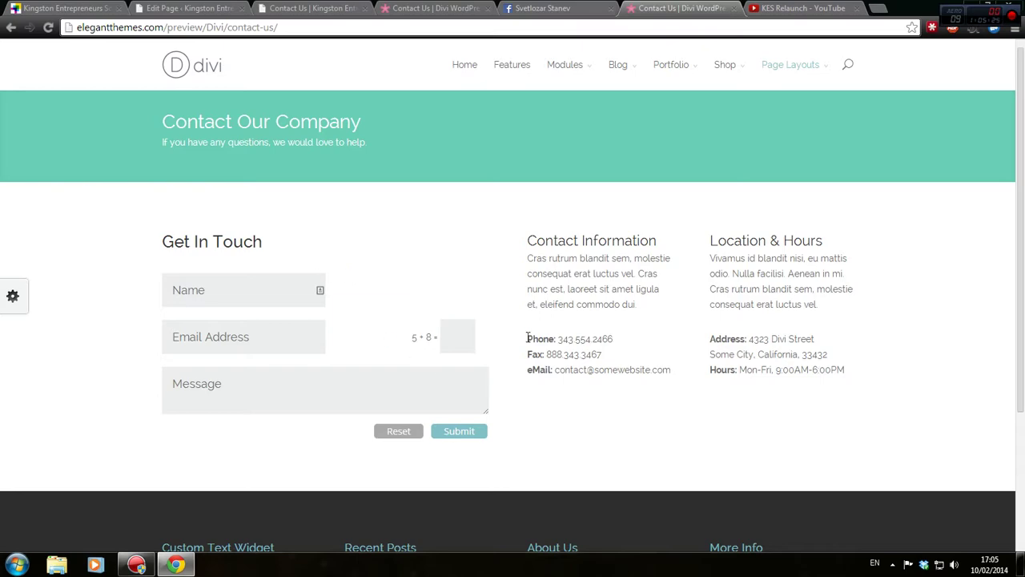
{"action": "scroll", "coordinate": [305, 302], "scroll_direction": "down", "scroll_amount": 5}
{"action": "left_click", "coordinate": [184, 8]}
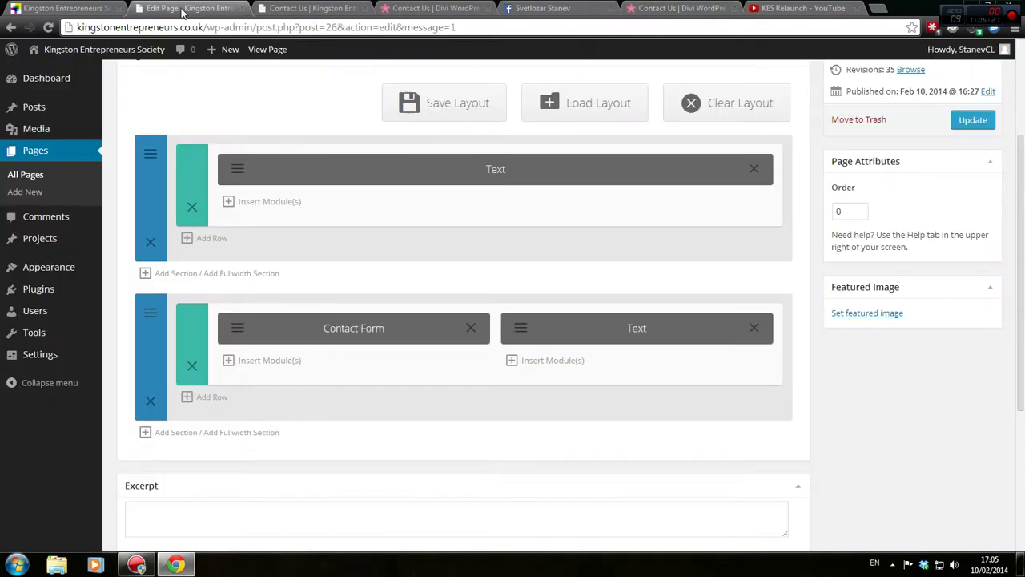
In the Contact Us preview, click through the Name, Email Address, Message and captcha fields
{"action": "left_click", "coordinate": [281, 8]}
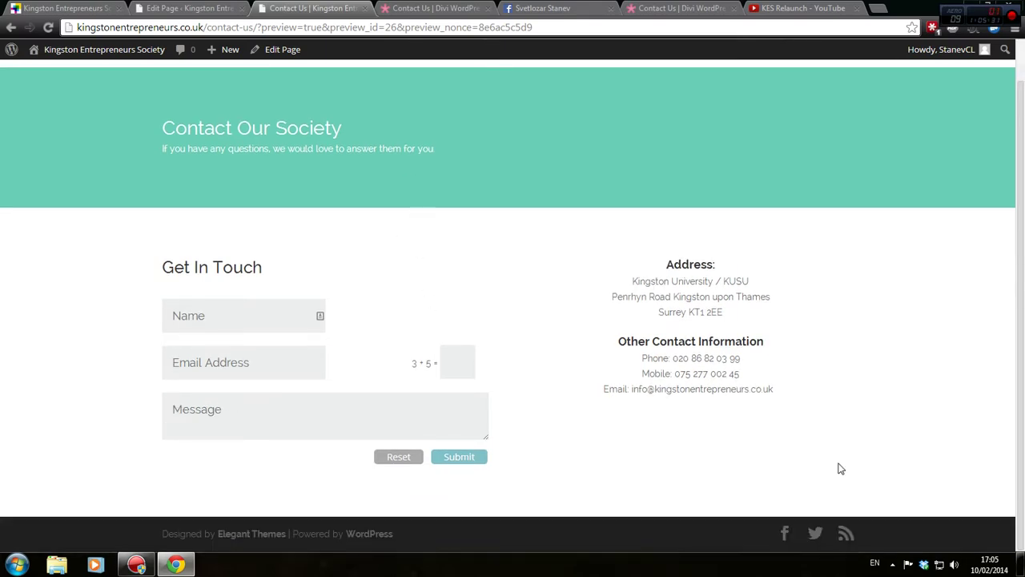
{"action": "left_click", "coordinate": [268, 311]}
{"action": "left_click", "coordinate": [269, 364]}
{"action": "left_click", "coordinate": [280, 419]}
{"action": "left_click", "coordinate": [467, 372]}
{"action": "left_click", "coordinate": [363, 435]}
{"action": "key", "text": "Tab"}
{"action": "left_click", "coordinate": [261, 426]}
{"action": "scroll", "coordinate": [407, 398], "scroll_direction": "up", "scroll_amount": 1}
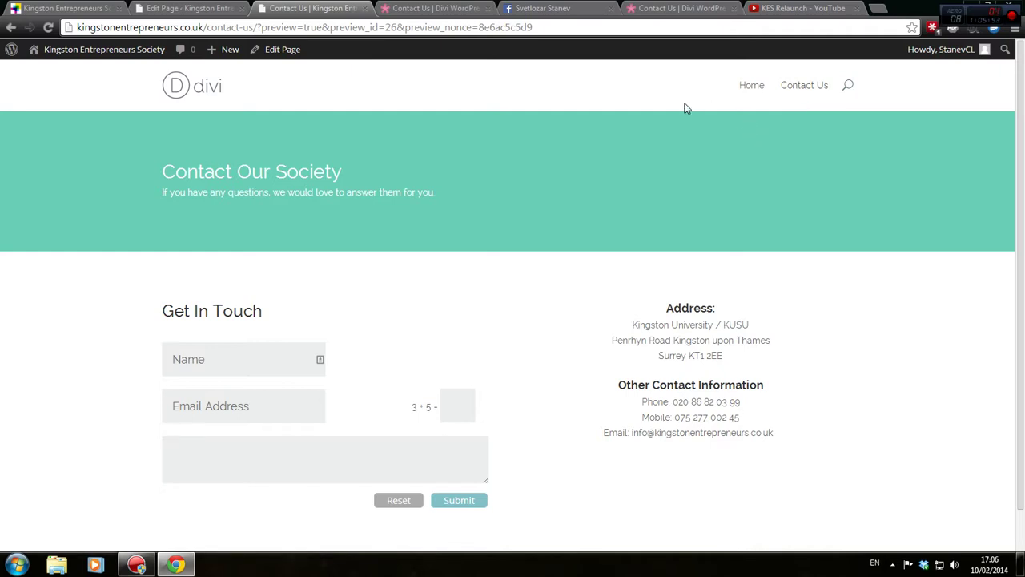
{"action": "left_click", "coordinate": [210, 6]}
Load hidemyass.com in the Divi demo tab
{"action": "left_click", "coordinate": [110, 6]}
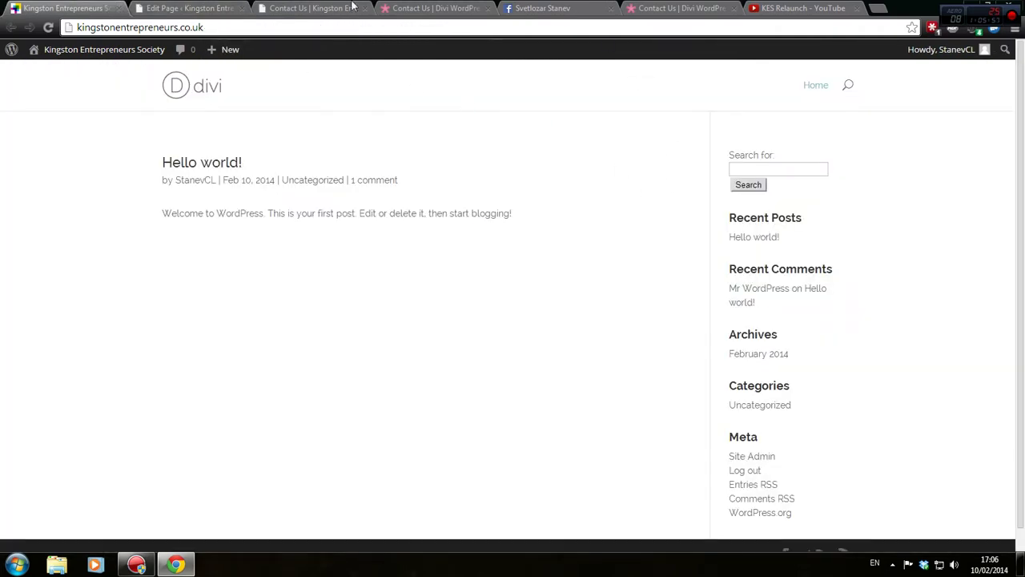
{"action": "left_click", "coordinate": [630, 8]}
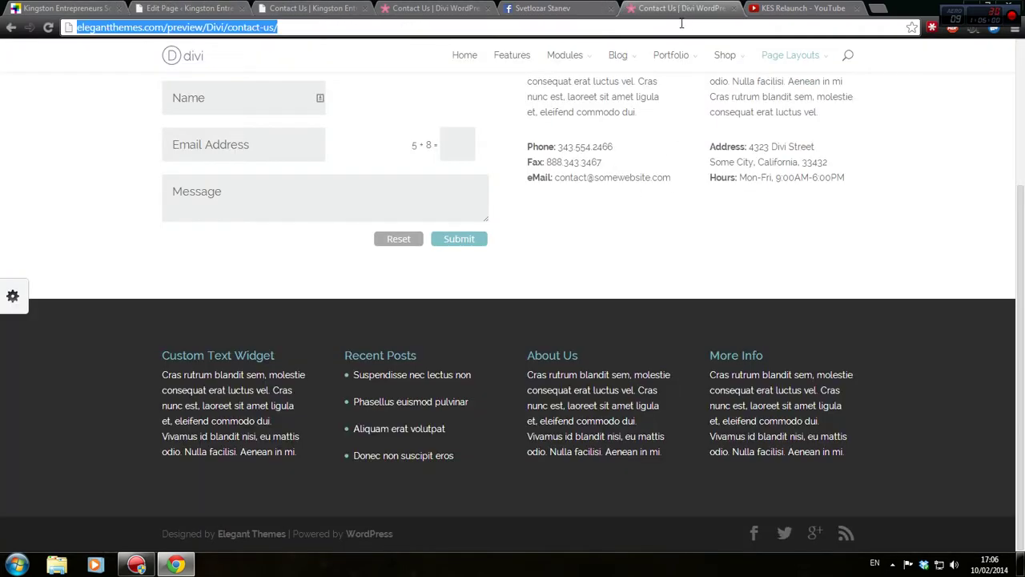
{"action": "type", "text": "hide"}
{"action": "key", "text": "Return"}
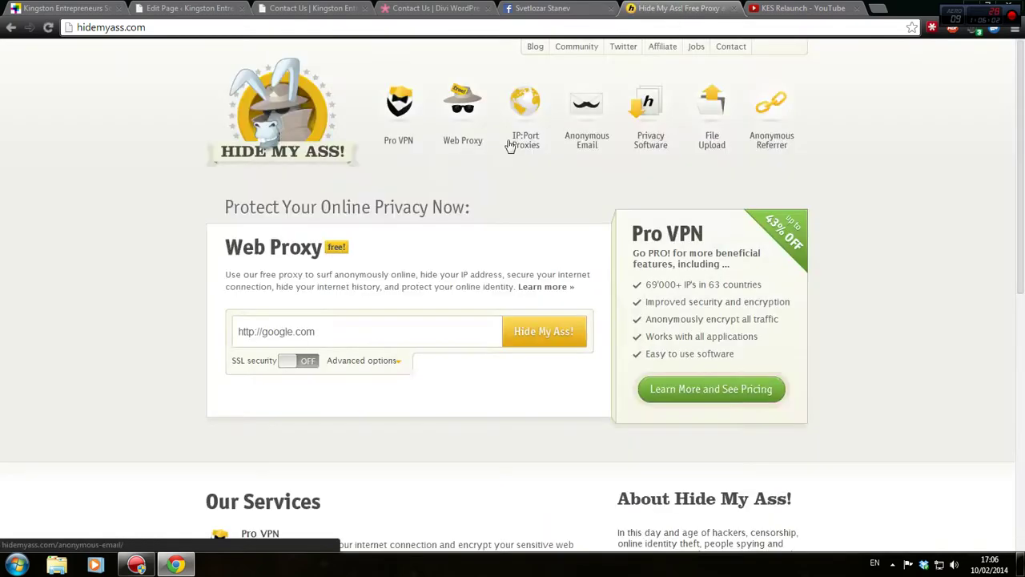
Copy the Kingston Entrepreneurs address, browse it through the Hide My Ass! proxy, and return to the editor
{"action": "left_click", "coordinate": [96, 8]}
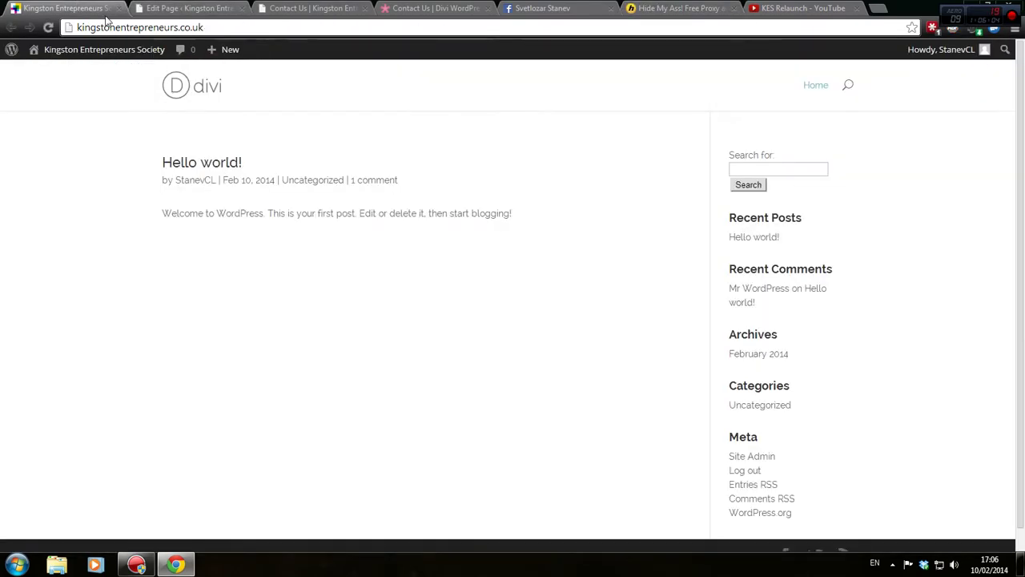
{"action": "left_click", "coordinate": [157, 29]}
{"action": "key", "text": "ctrl+c"}
{"action": "key", "text": "BackSpace"}
{"action": "left_click", "coordinate": [813, 8]}
{"action": "left_click", "coordinate": [681, 8]}
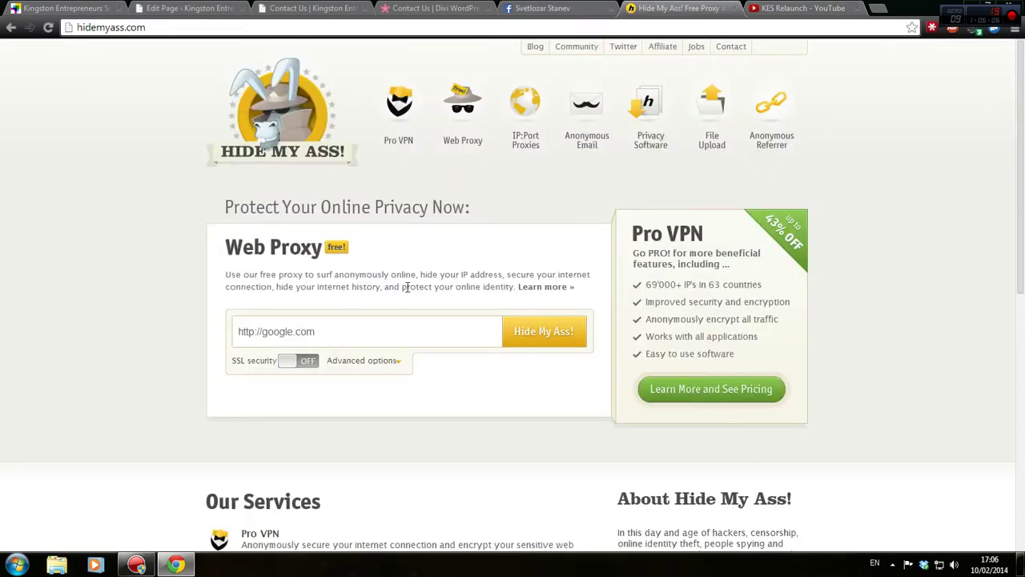
{"action": "left_click", "coordinate": [411, 338]}
{"action": "key", "text": "ctrl+a"}
{"action": "key", "text": "ctrl+v"}
{"action": "left_click", "coordinate": [556, 326]}
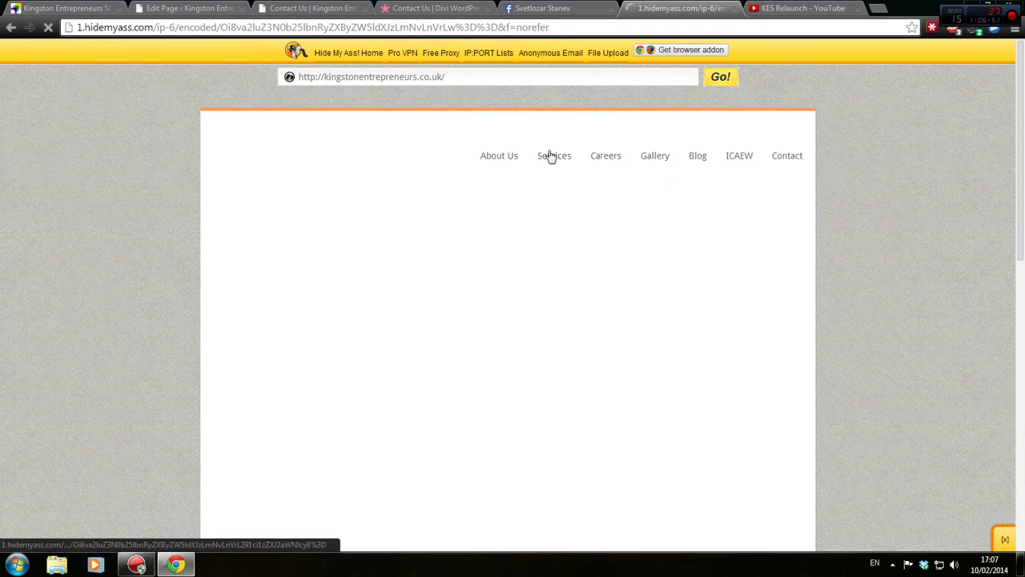
{"action": "left_click", "coordinate": [187, 8]}
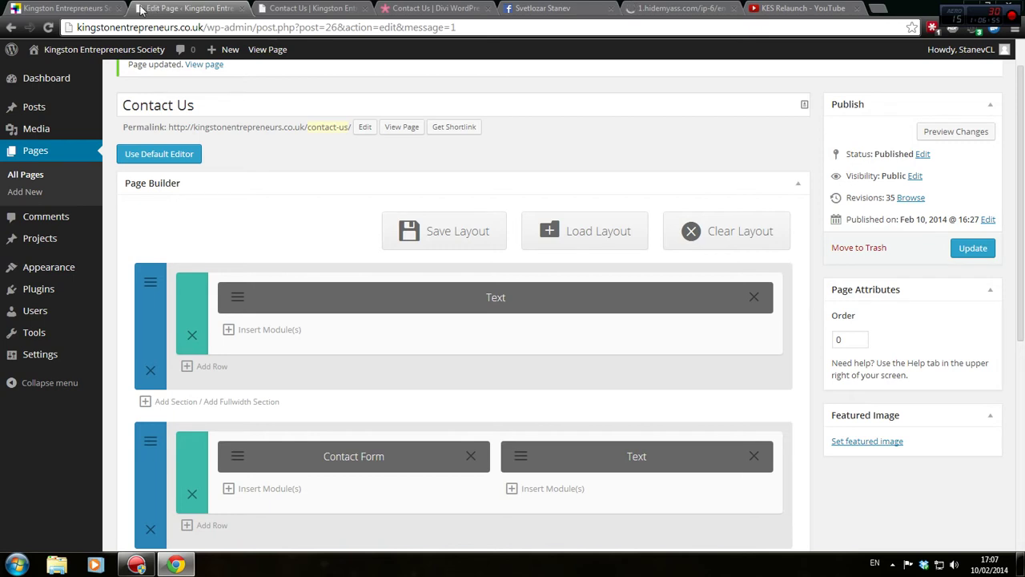
{"action": "scroll", "coordinate": [197, 140], "scroll_direction": "up", "scroll_amount": 1}
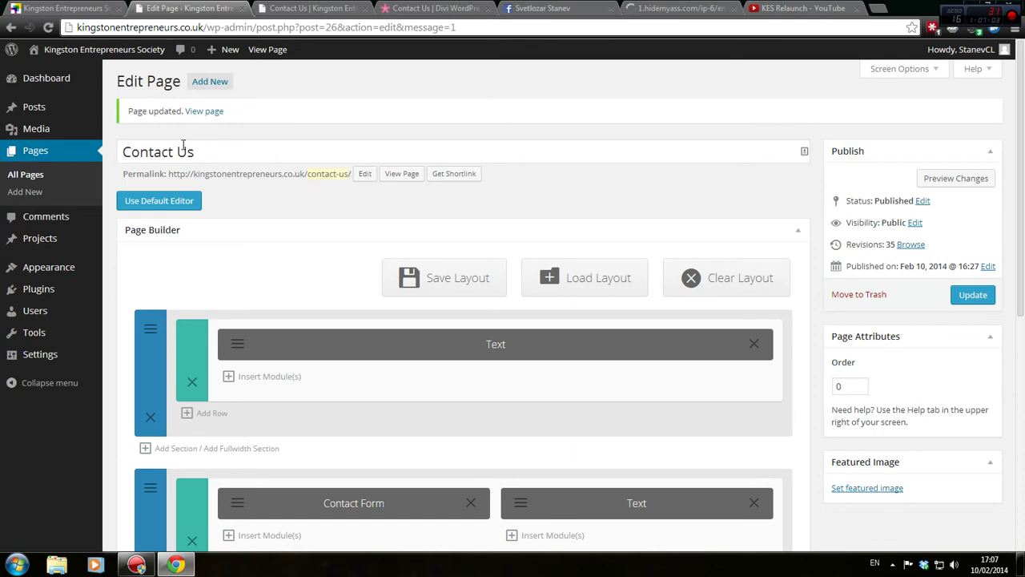
{"action": "scroll", "coordinate": [522, 277], "scroll_direction": "down", "scroll_amount": 2}
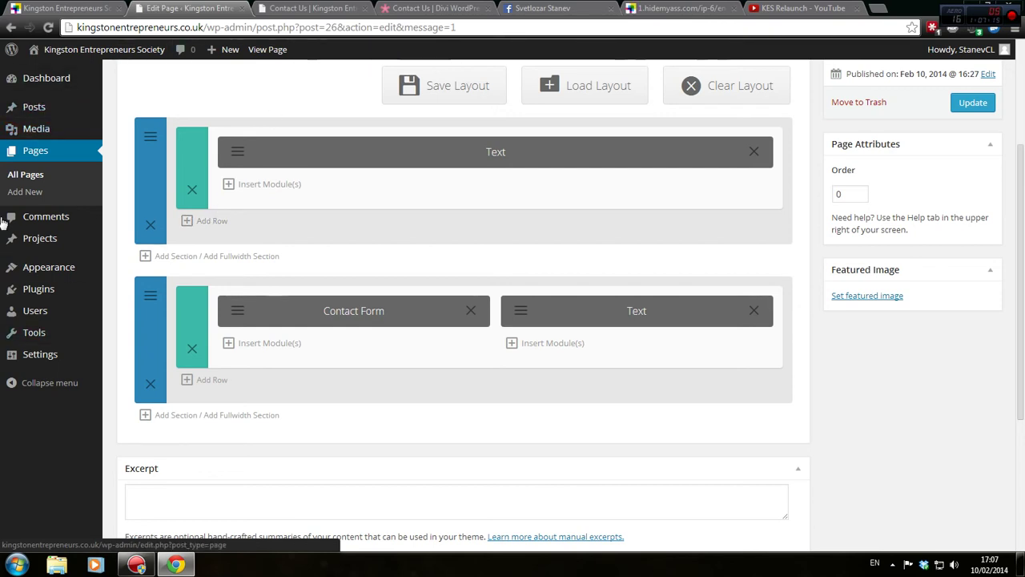
{"action": "mouse_move", "coordinate": [36, 232]}
{"action": "scroll", "coordinate": [483, 357], "scroll_direction": "up", "scroll_amount": 3}
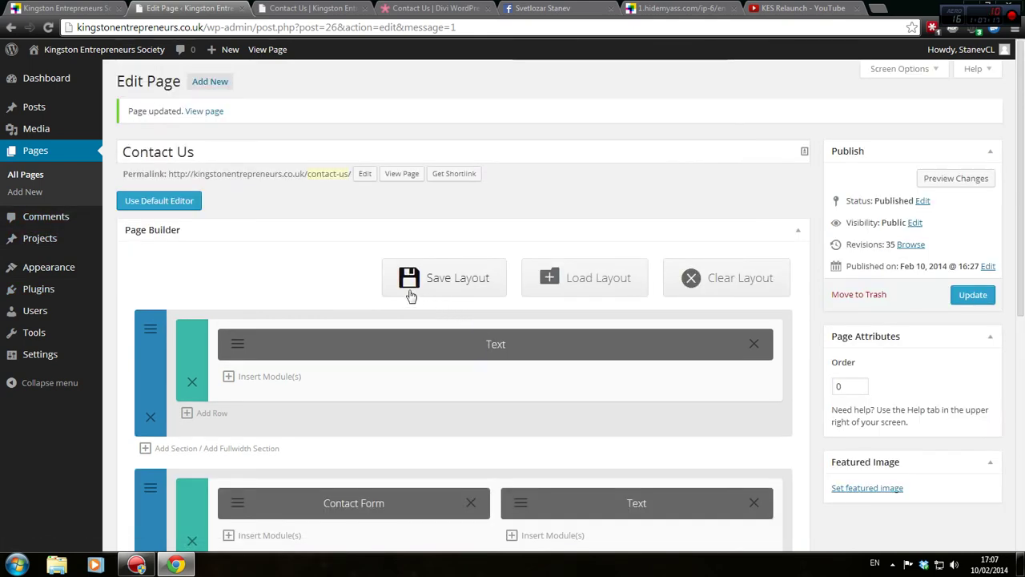